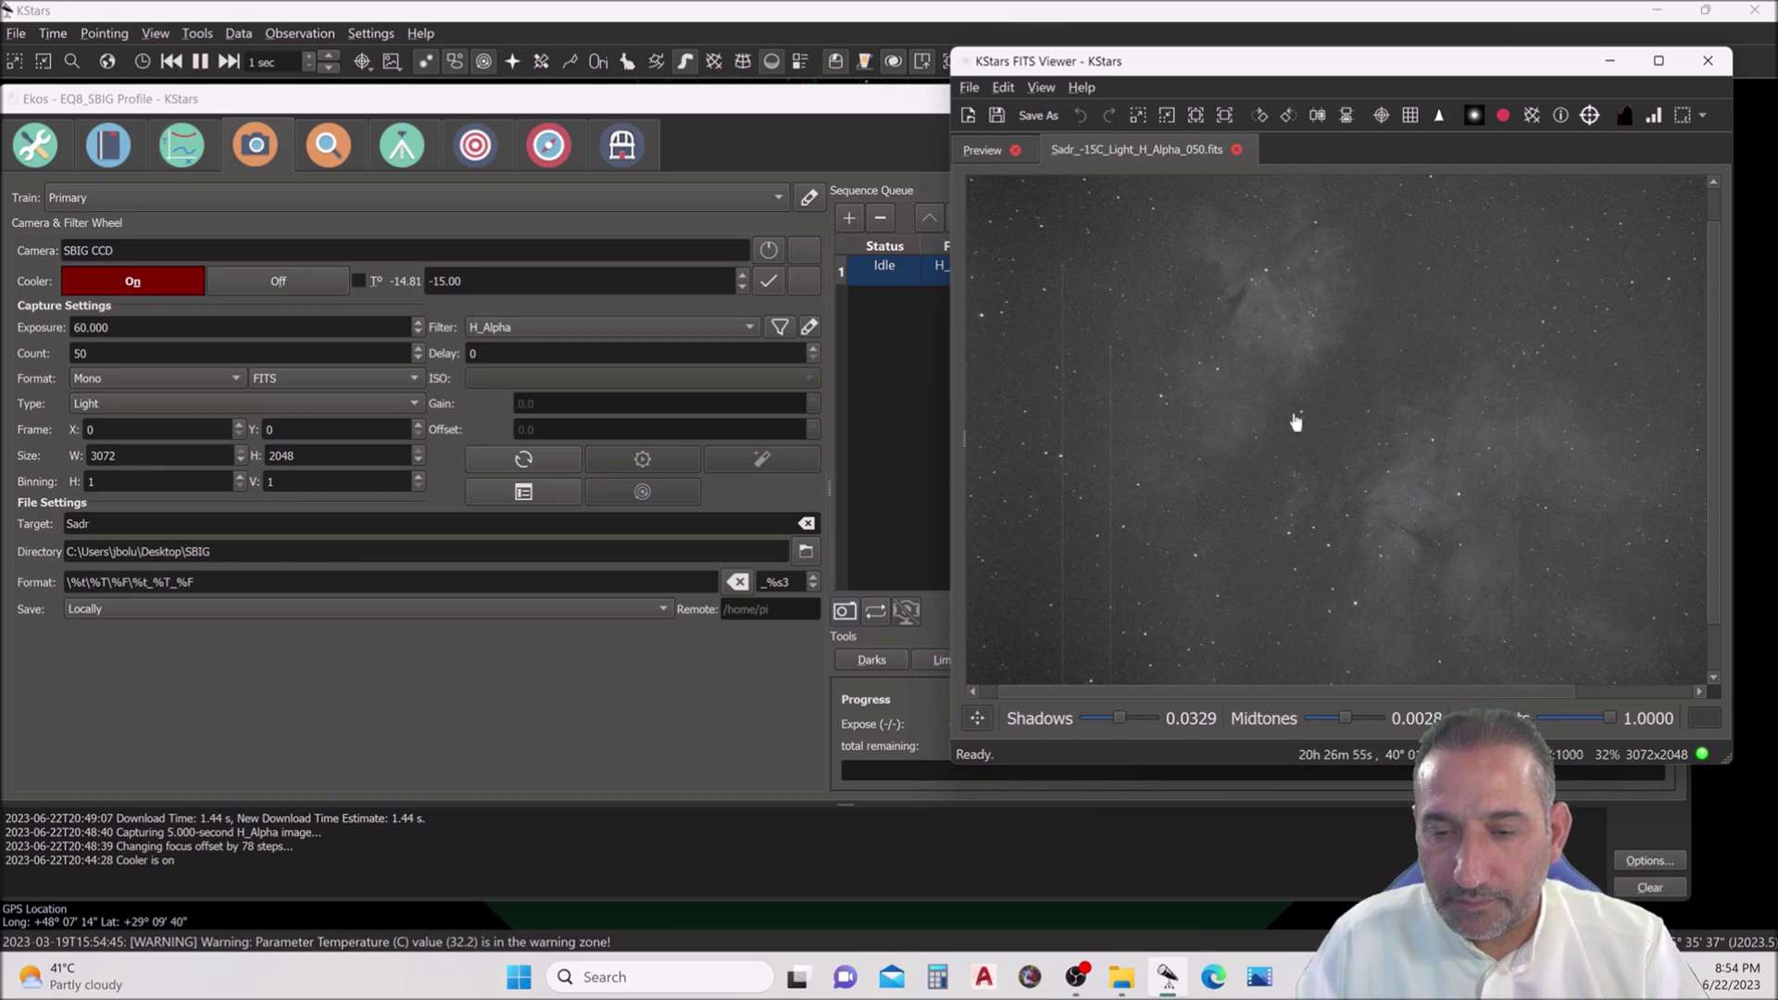
# - Examine the nebula and stars across Sadr_-15C_Light_H_Alpha_050.fits at different magnifications
pyautogui.moveTo(1287, 447); pyautogui.dragTo(1279, 489)
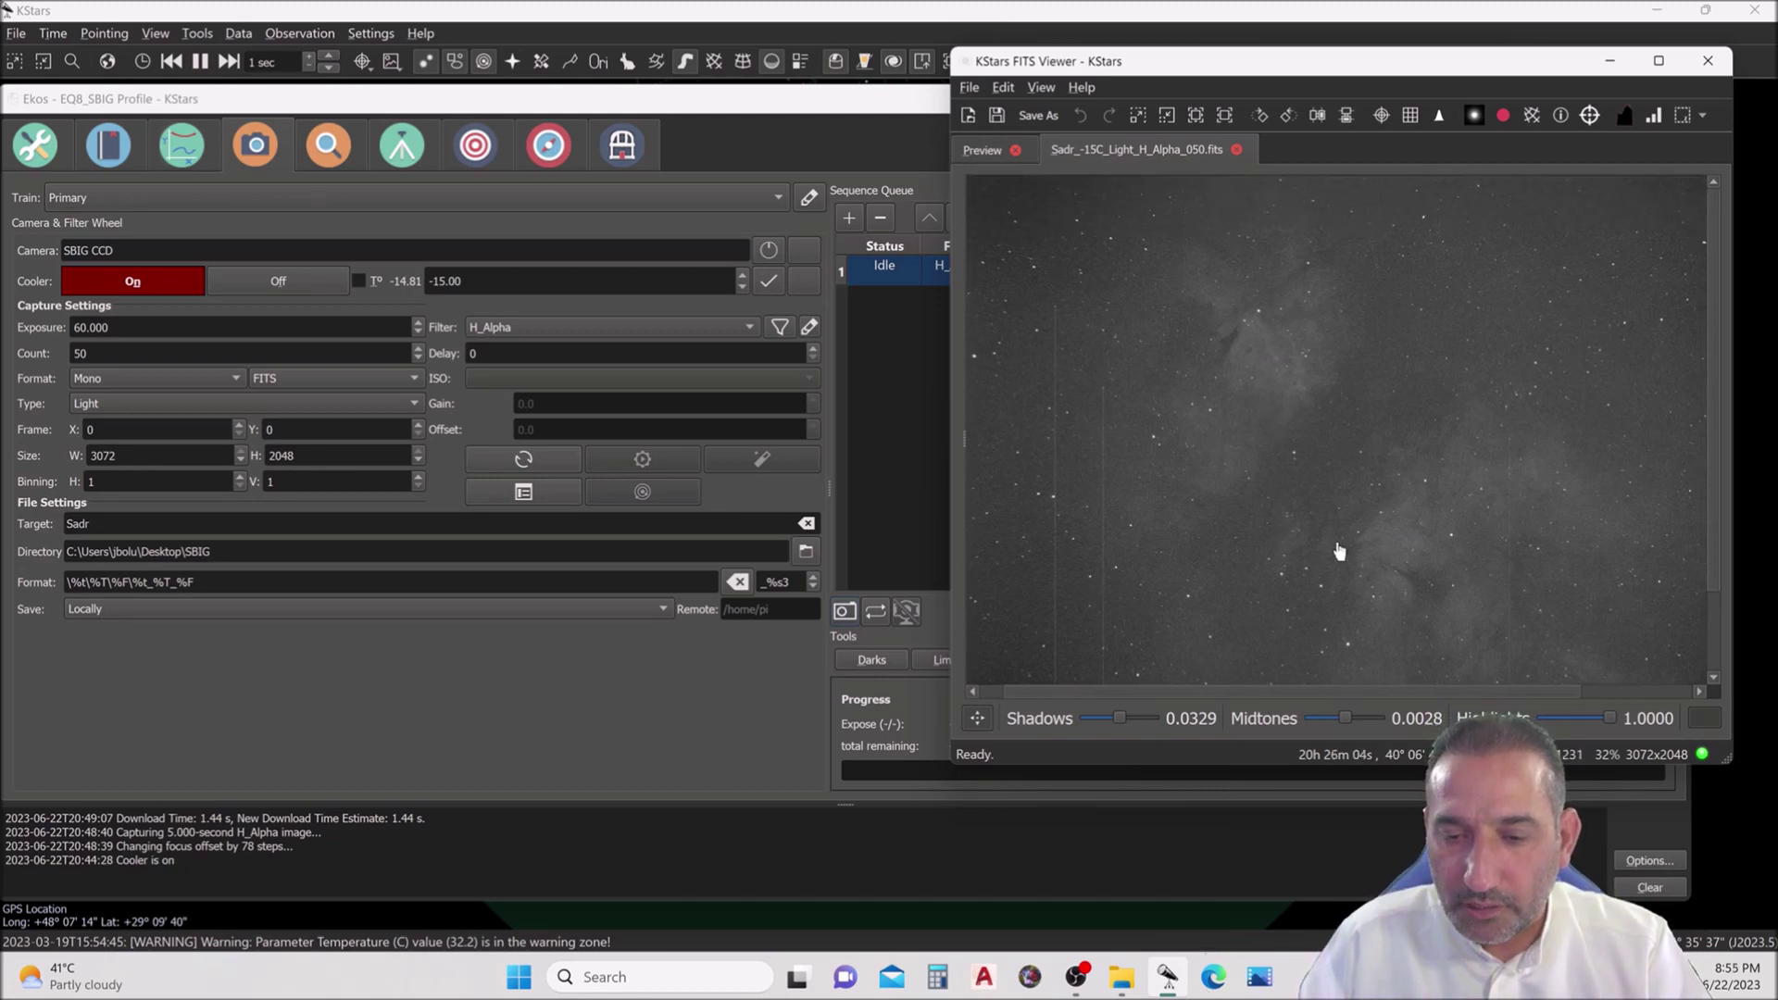
pyautogui.moveTo(1421, 552); pyautogui.dragTo(1553, 514)
pyautogui.scroll(1, 1316, 446)
pyautogui.moveTo(1257, 380); pyautogui.dragTo(1283, 481)
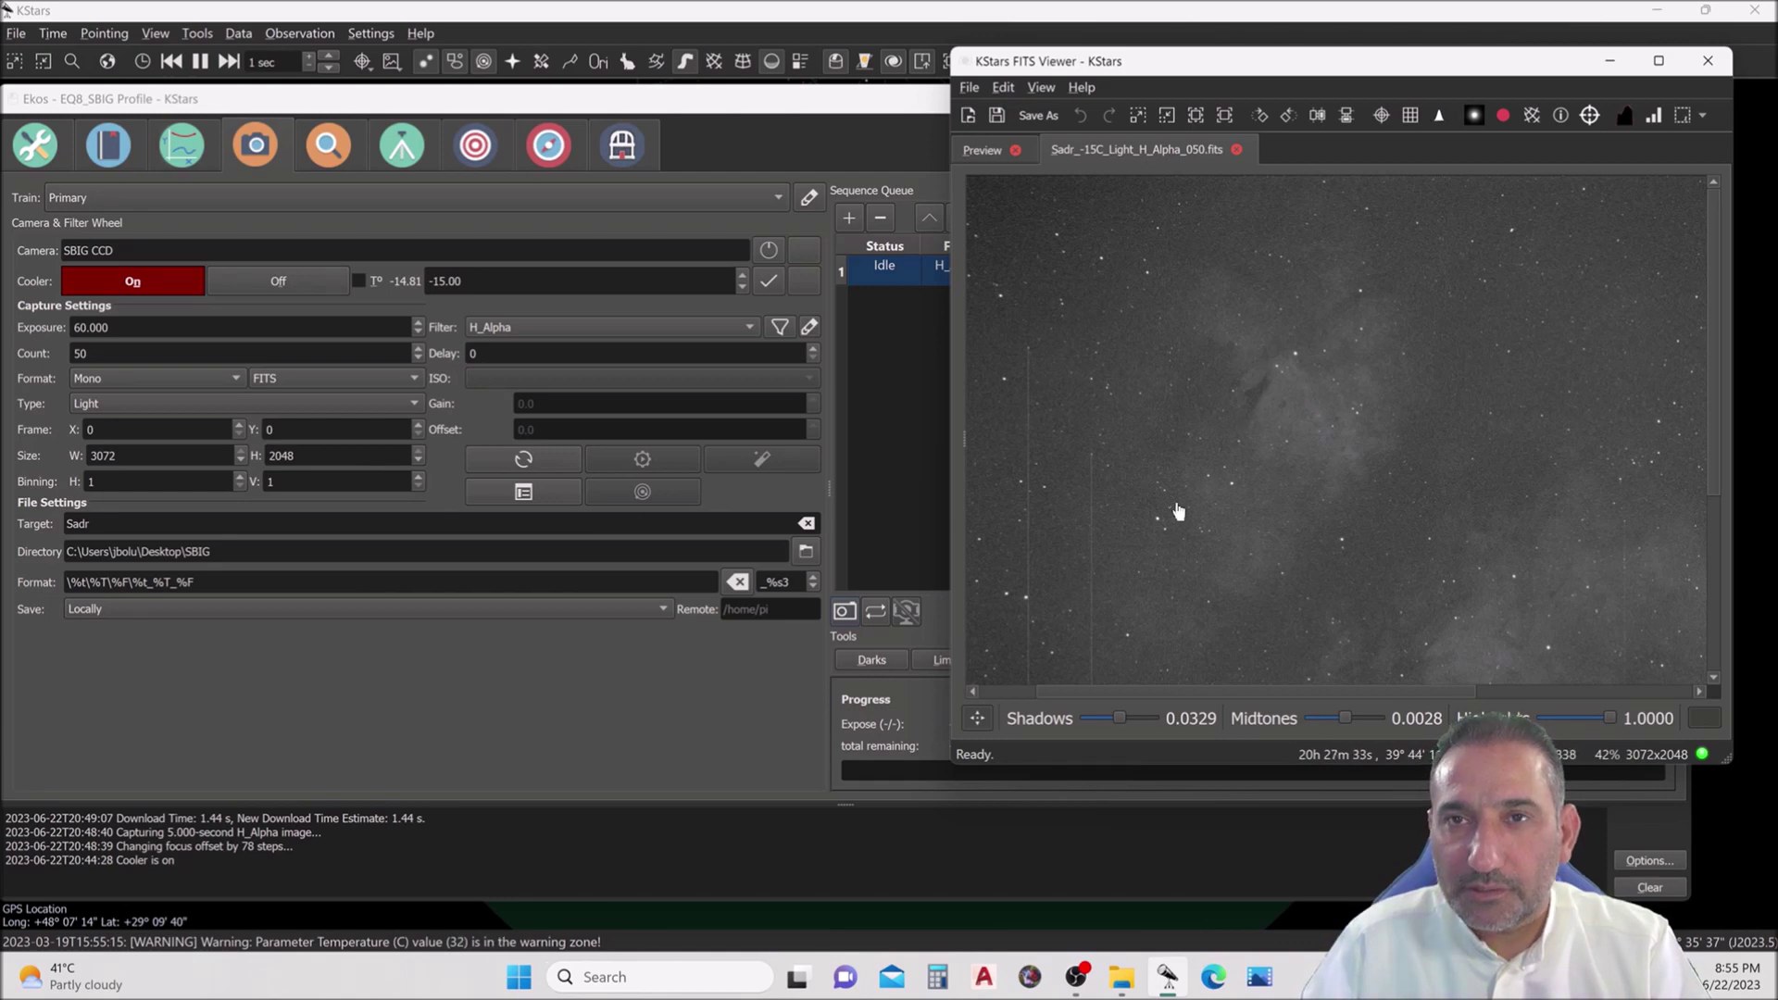
pyautogui.moveTo(1273, 479); pyautogui.dragTo(1188, 395)
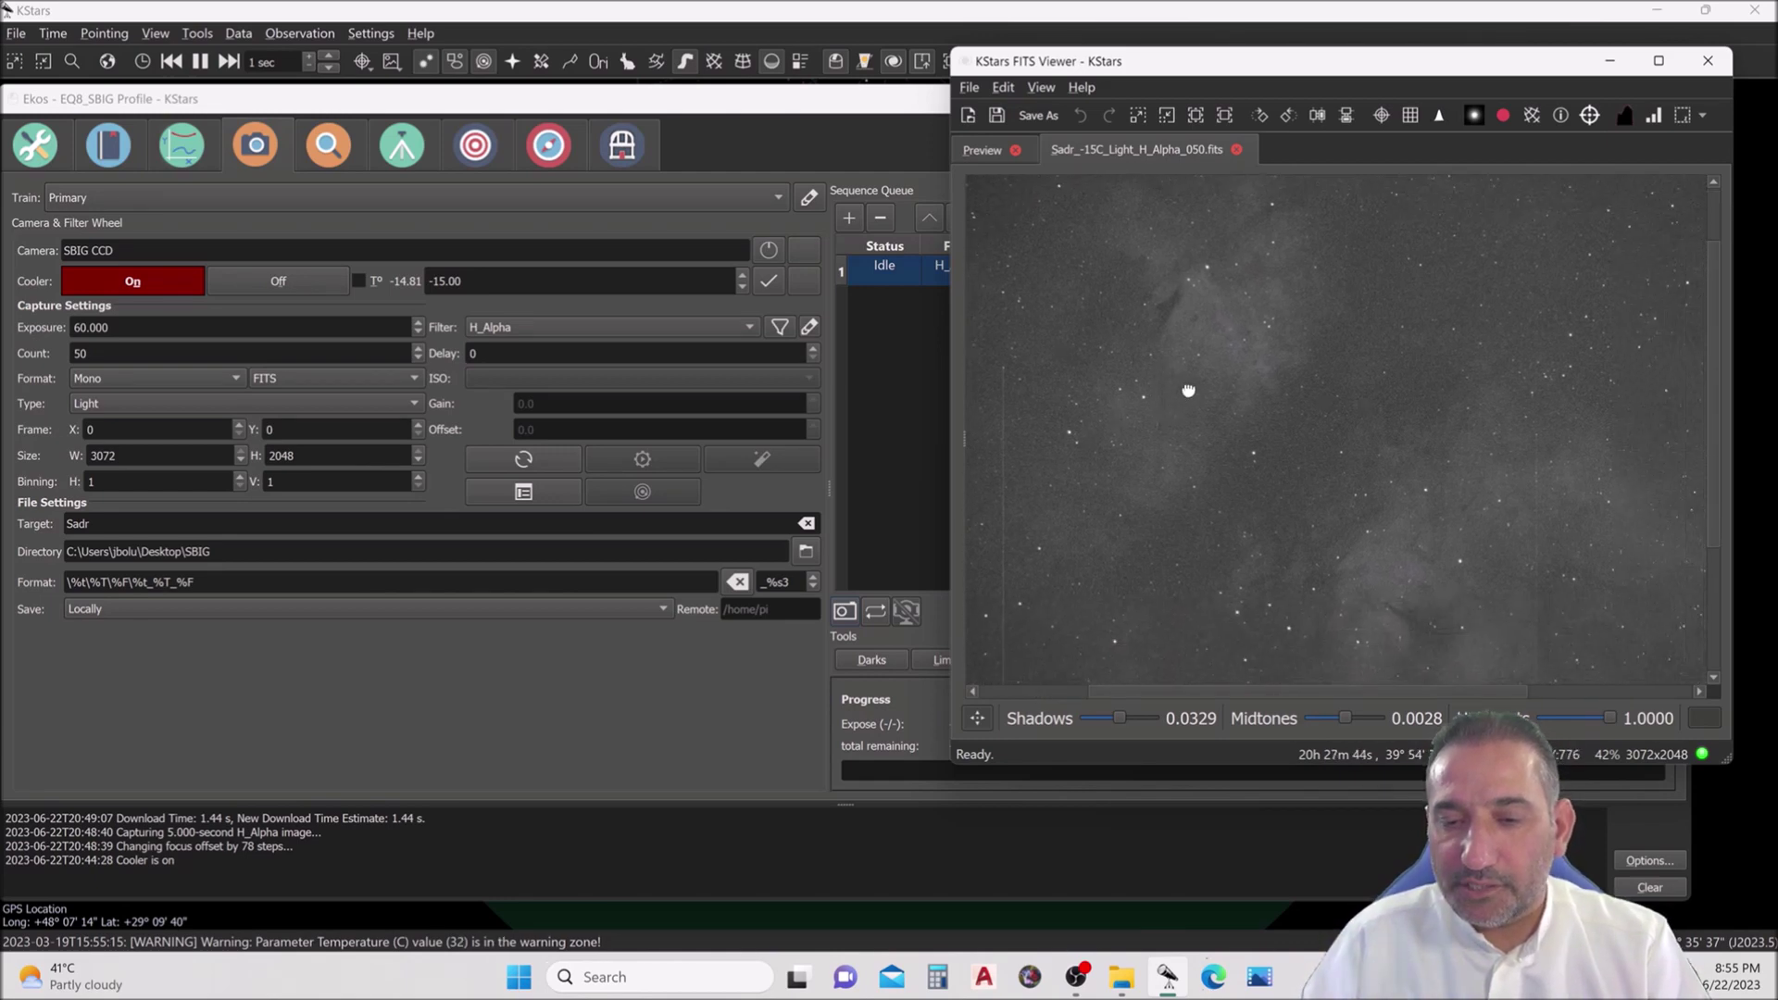
pyautogui.scroll(-1, 1320, 398)
pyautogui.moveTo(1342, 448); pyautogui.dragTo(1374, 413)
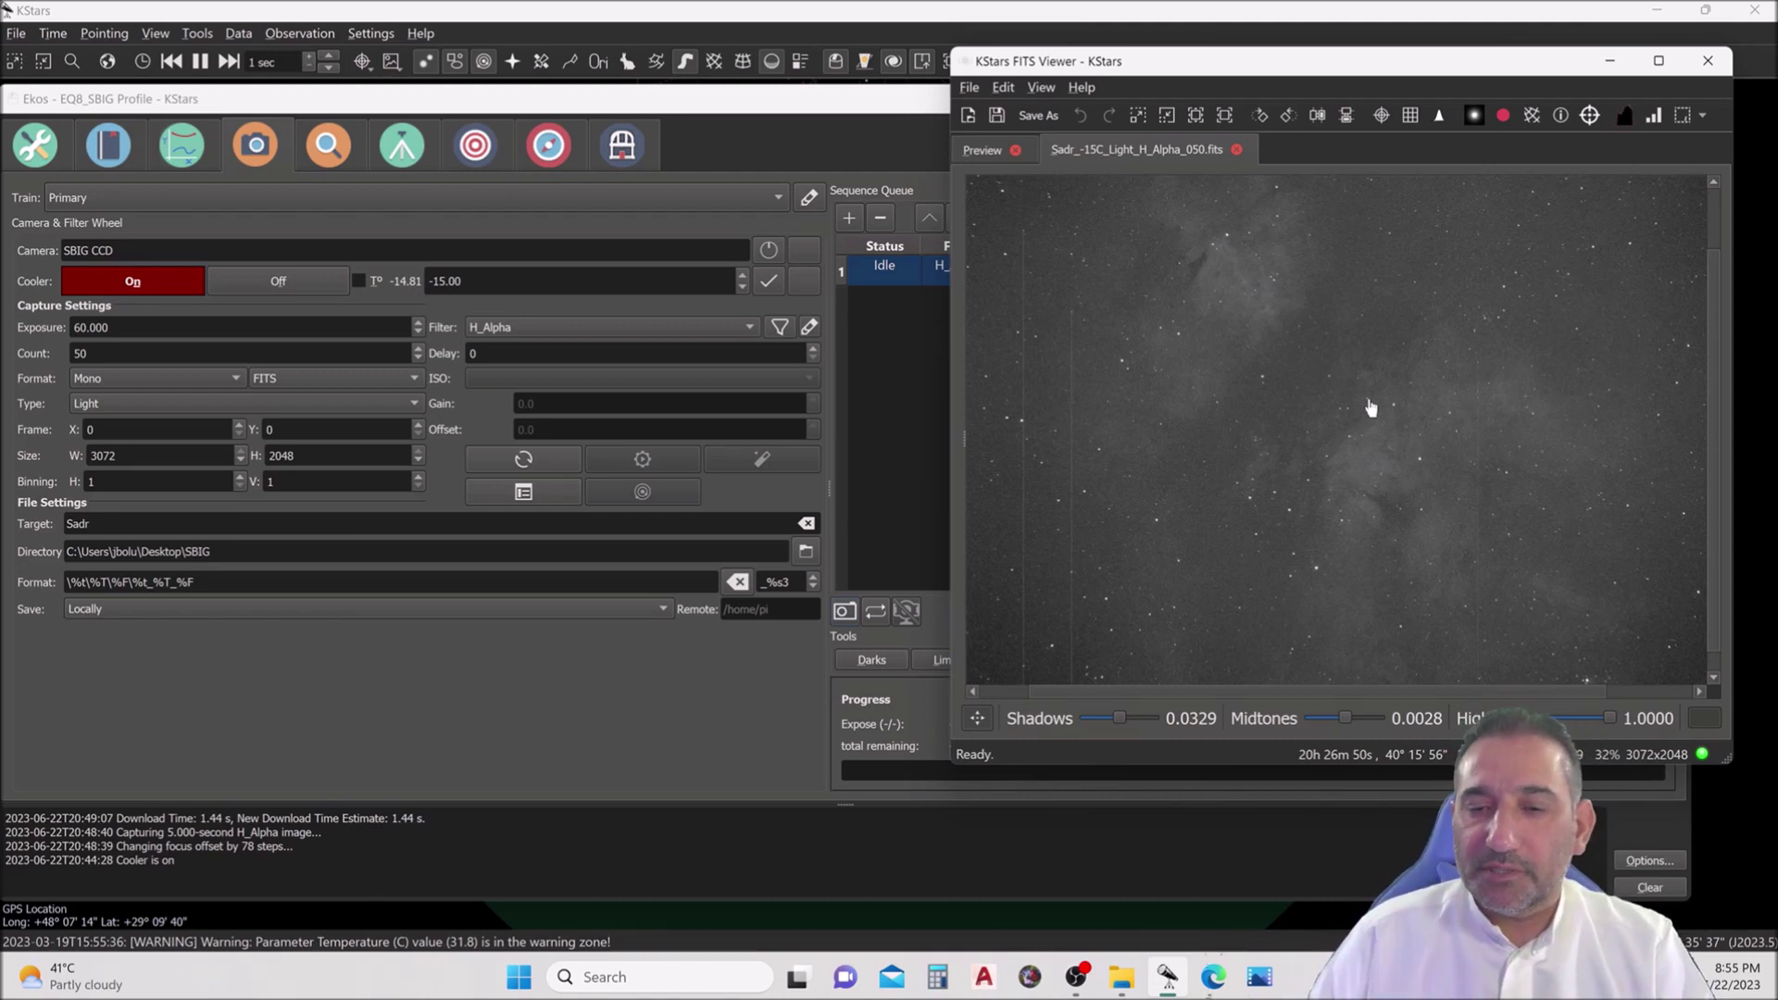
pyautogui.scroll(-1, 1371, 406)
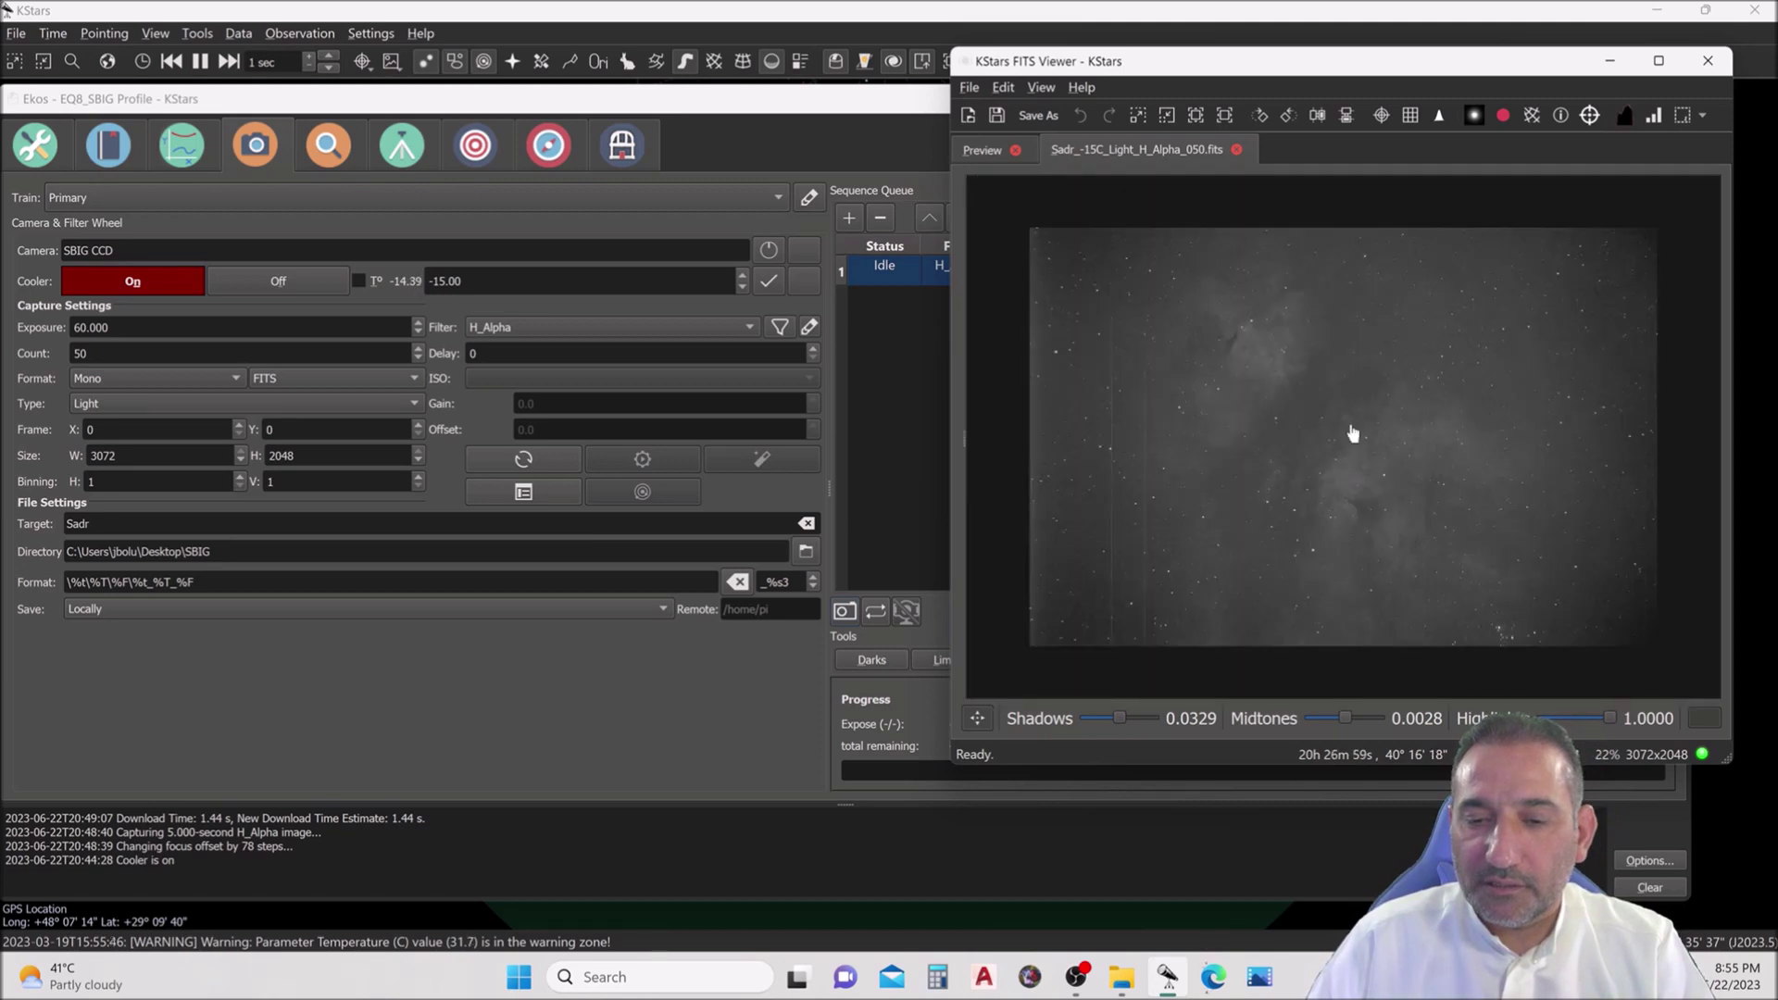
pyautogui.scroll(1, 1351, 425)
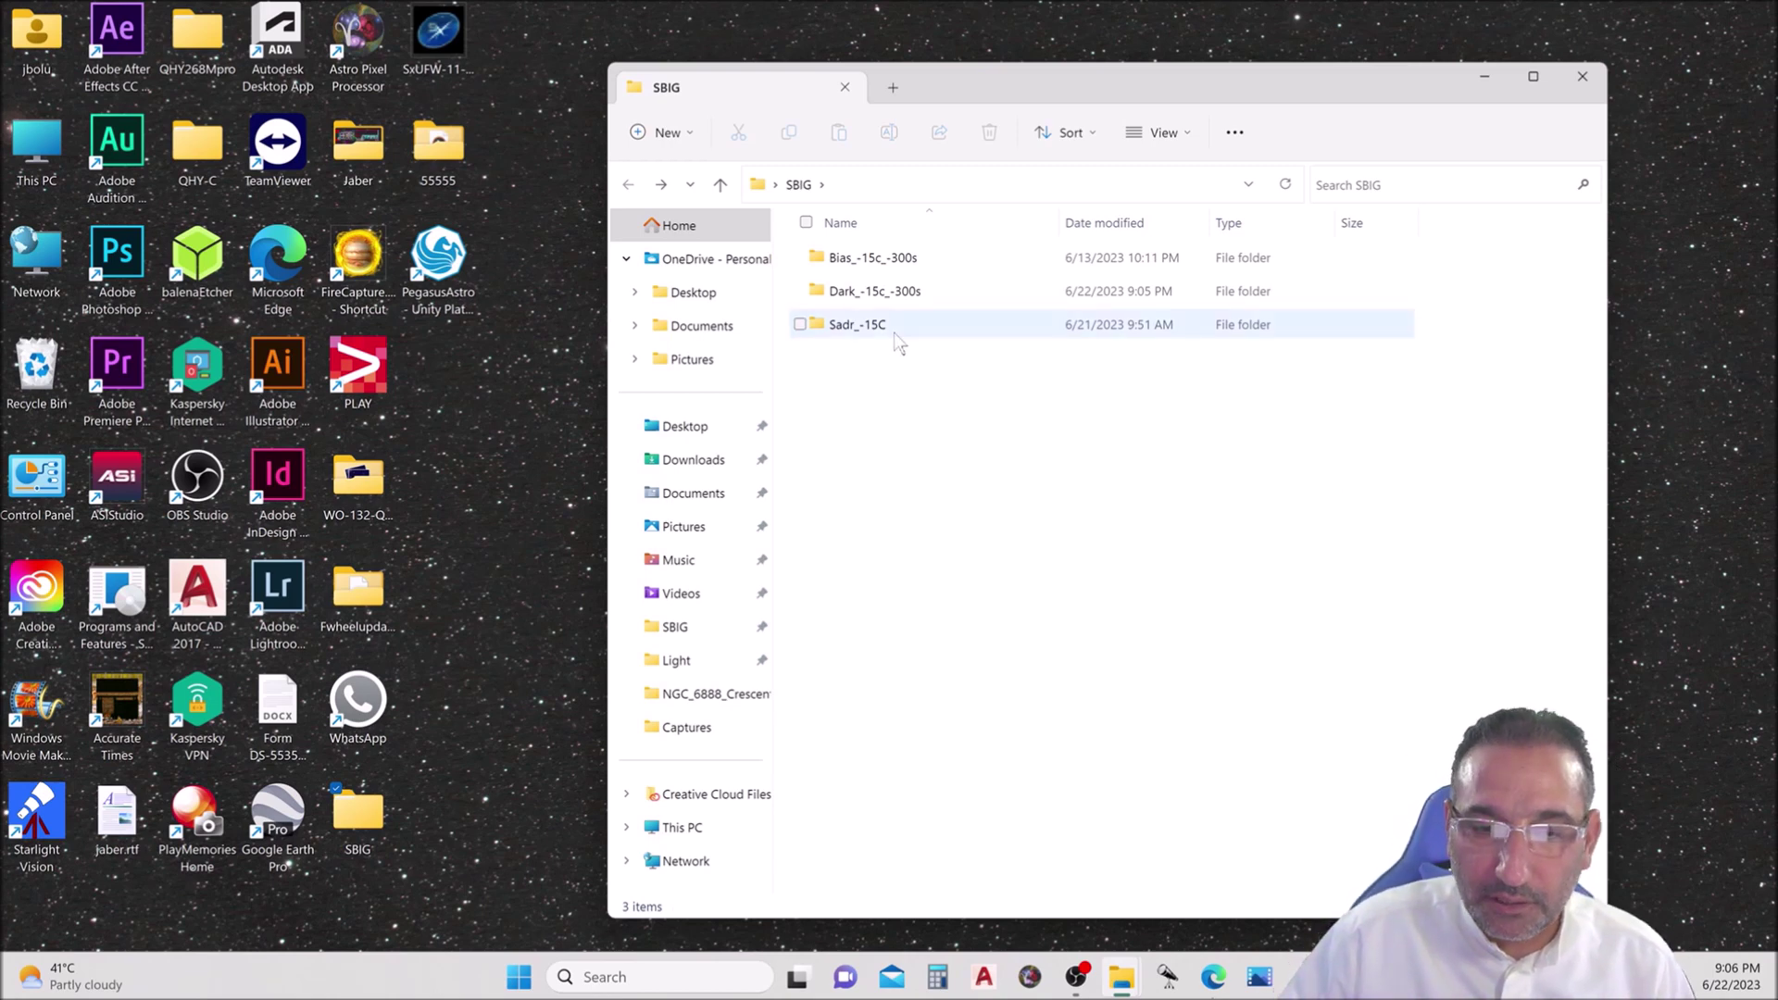
# - Review the bias and dark frames stored in the Sadr_-15C folder in File Explorer
pyautogui.moveTo(898, 343)
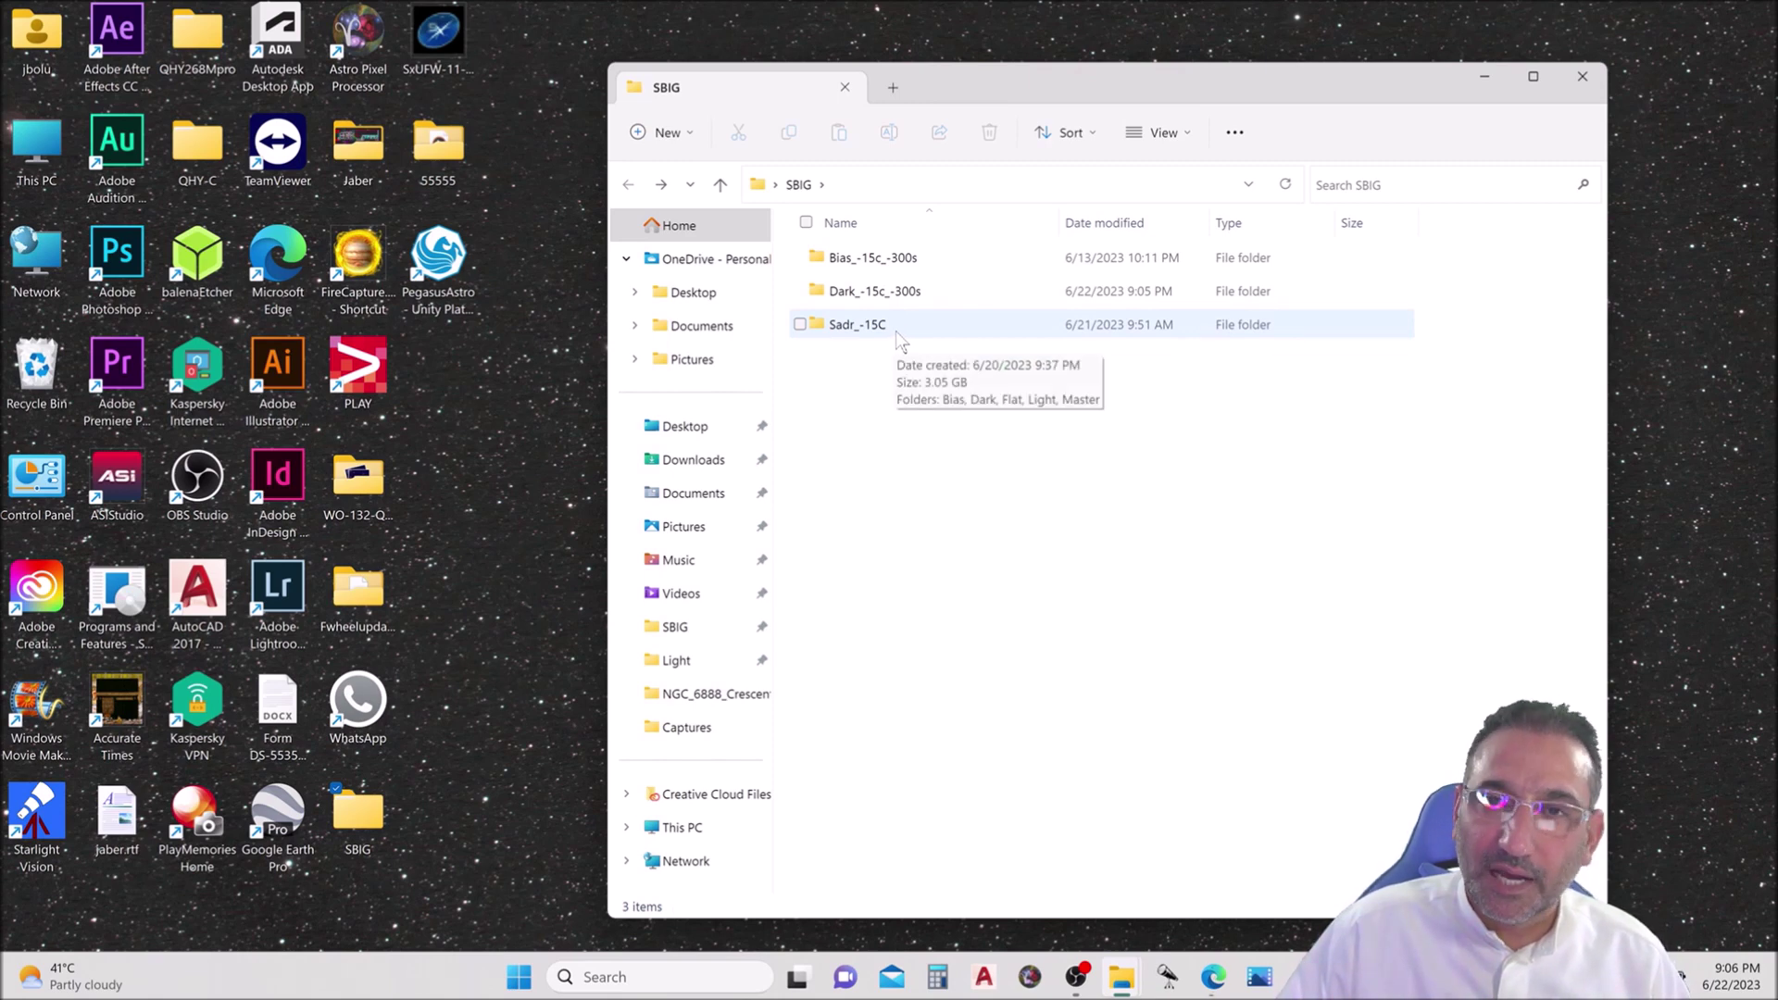
pyautogui.doubleClick(898, 341)
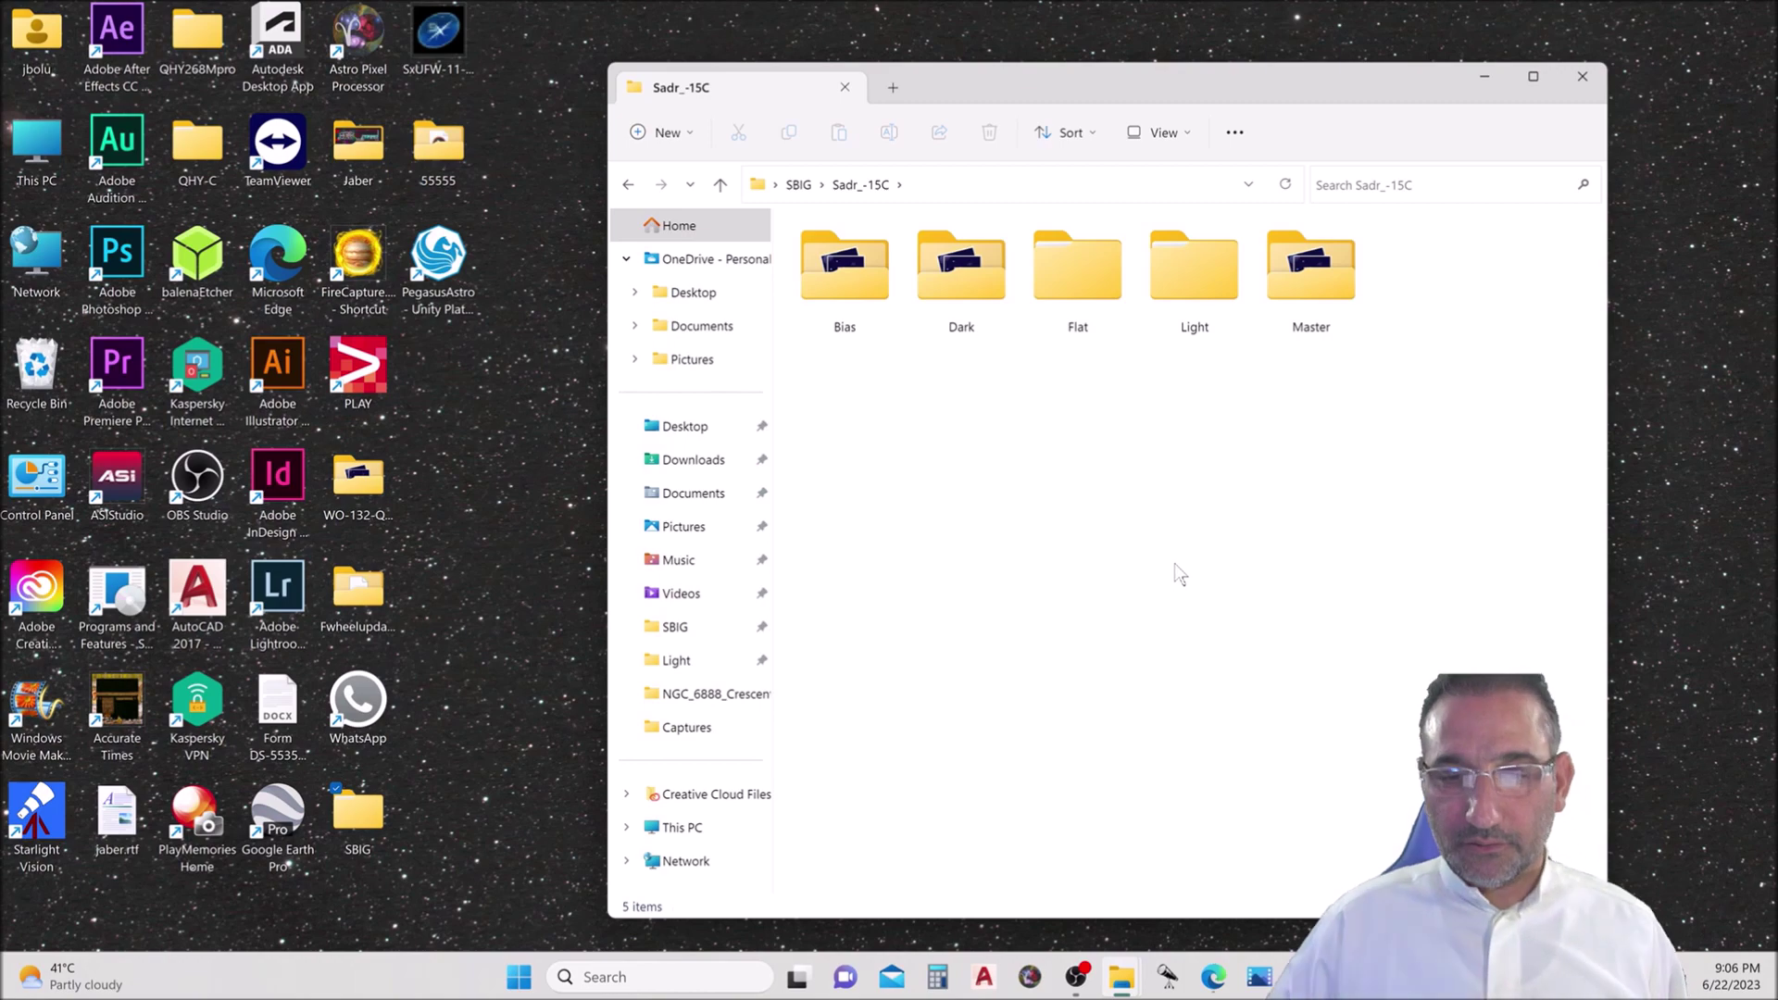
pyautogui.doubleClick(854, 341)
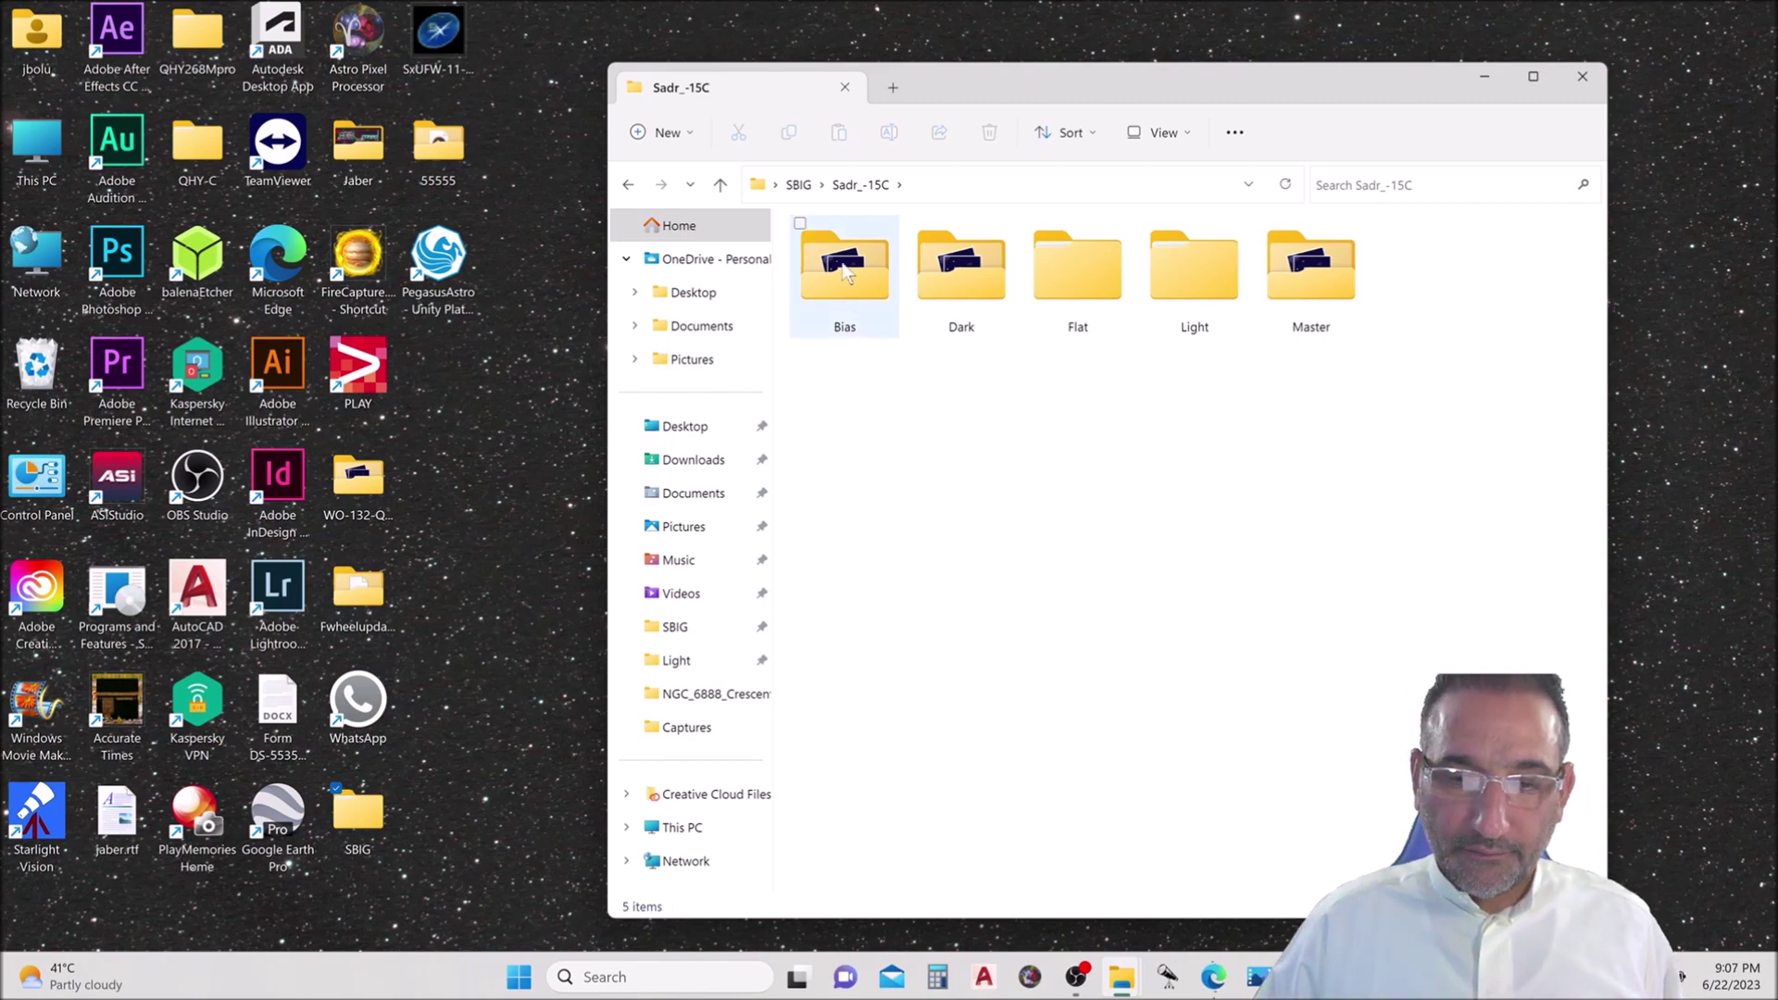
pyautogui.scroll(-10, 1134, 389)
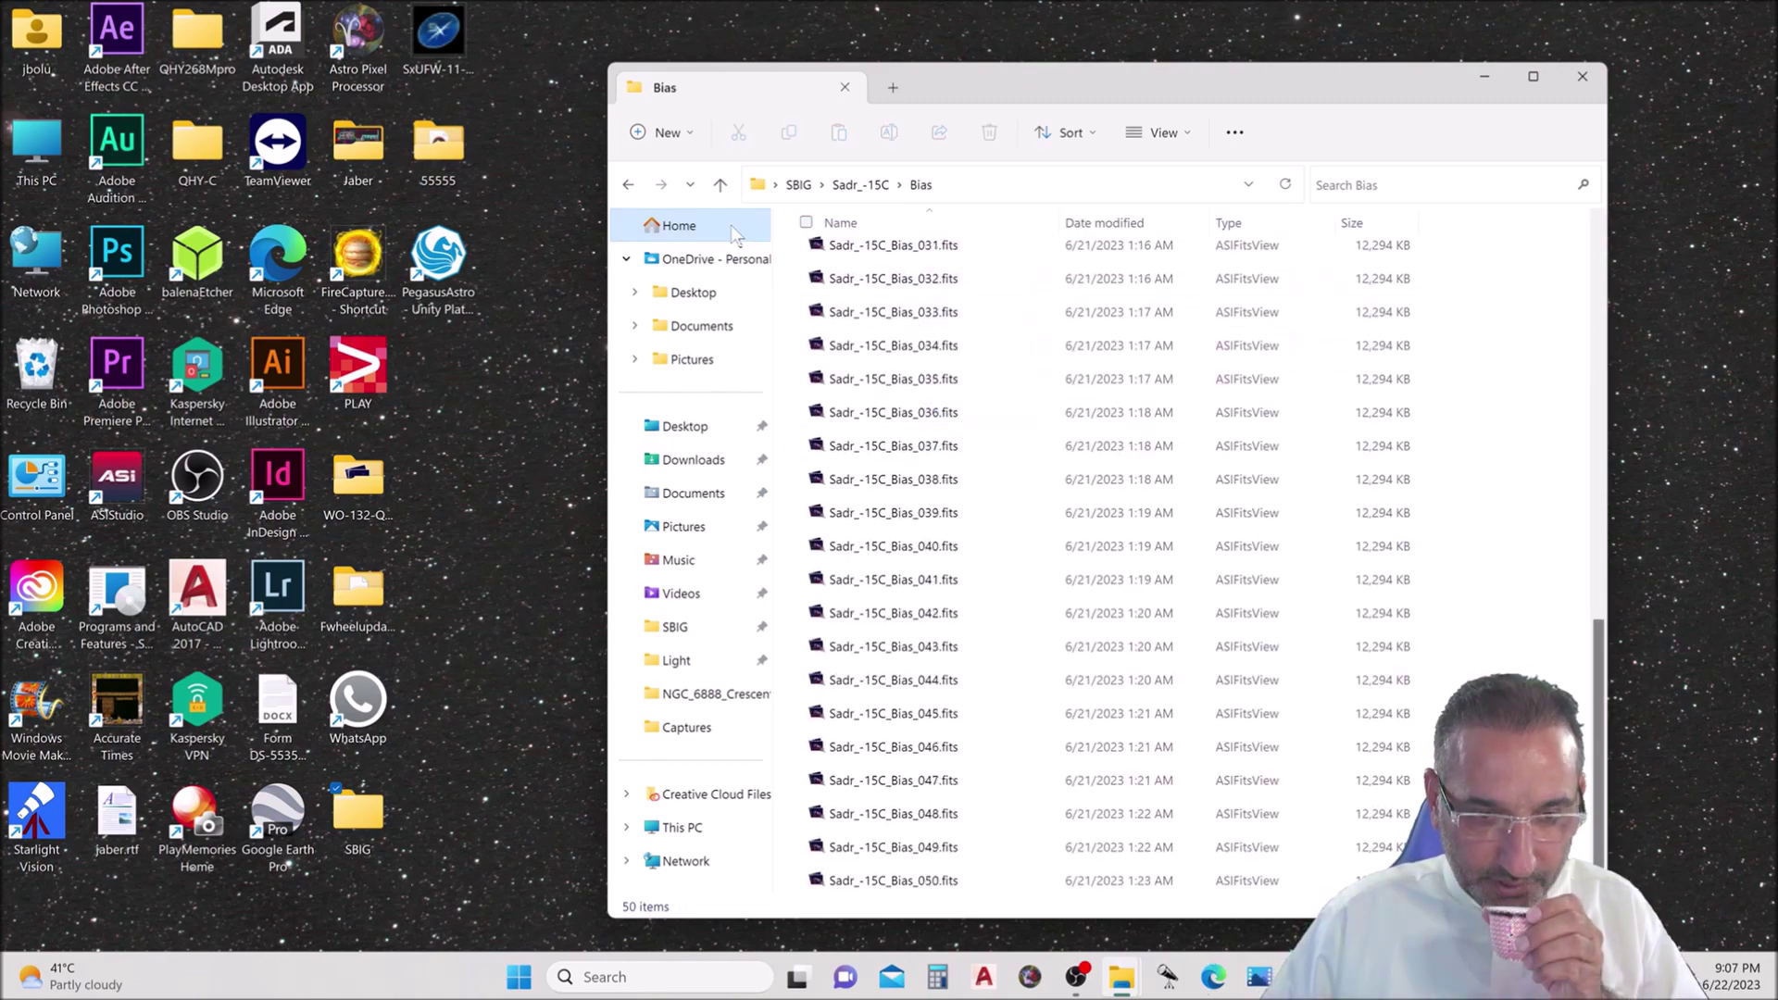
pyautogui.click(629, 184)
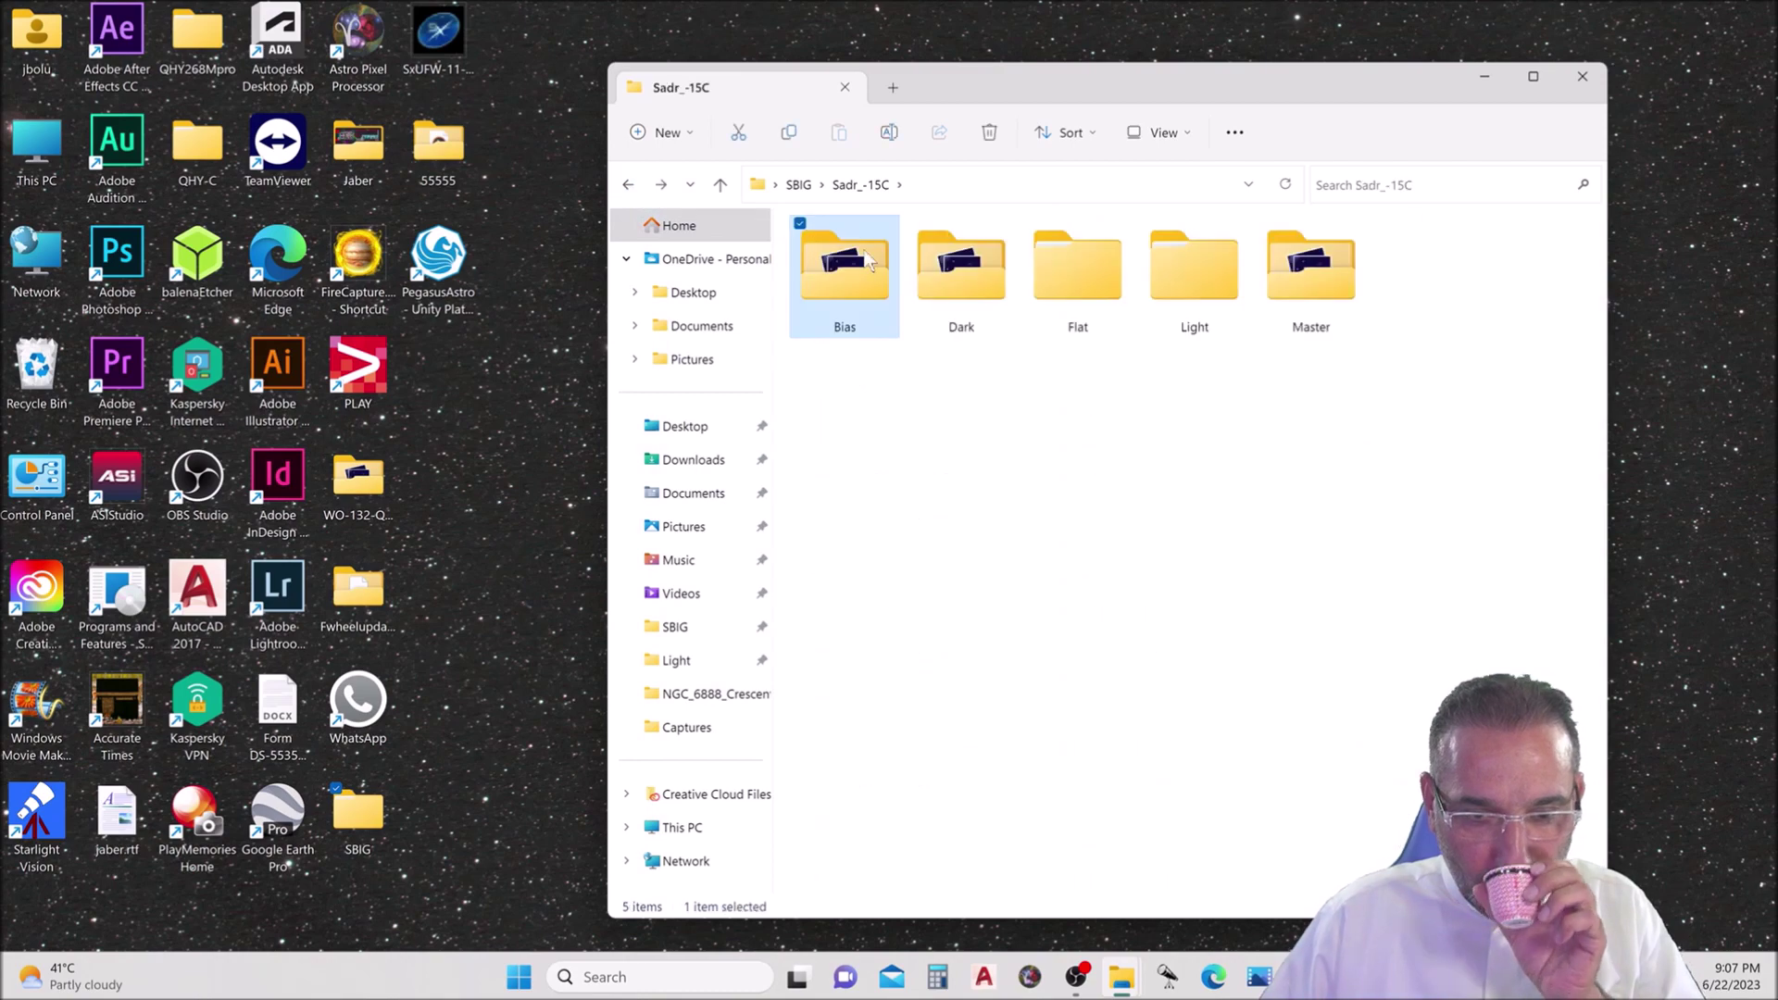
pyautogui.doubleClick(962, 271)
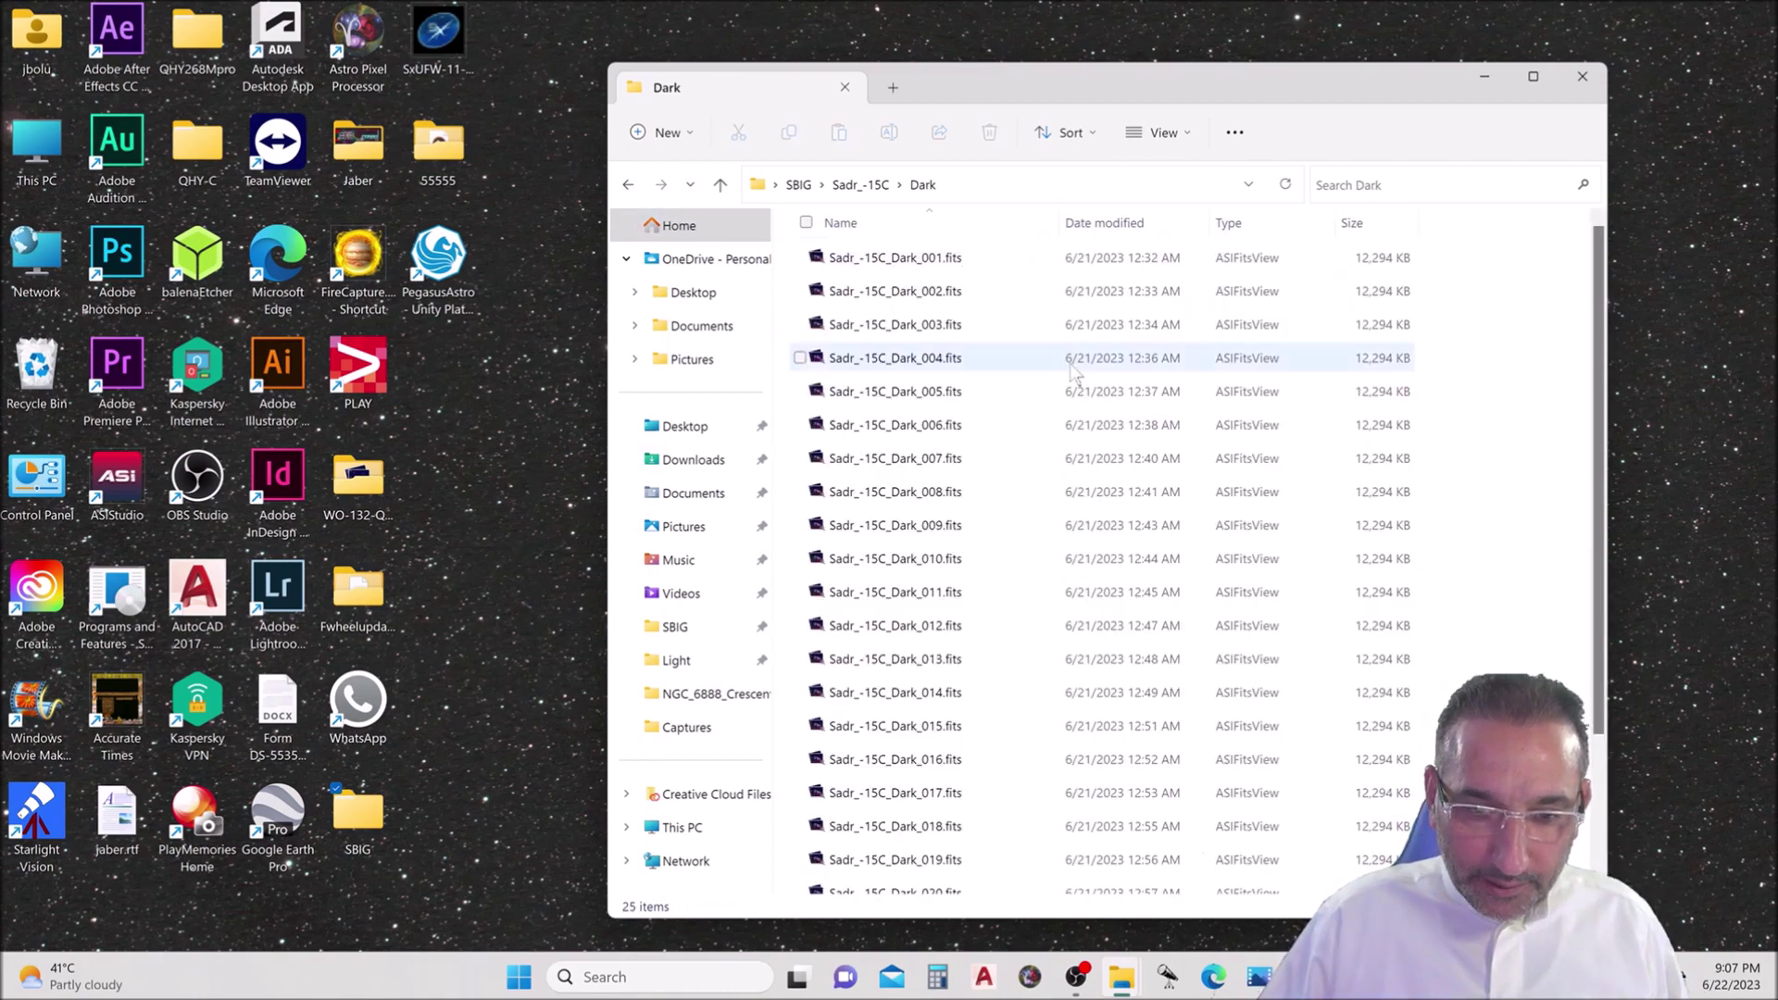
pyautogui.scroll(-2, 1005, 371)
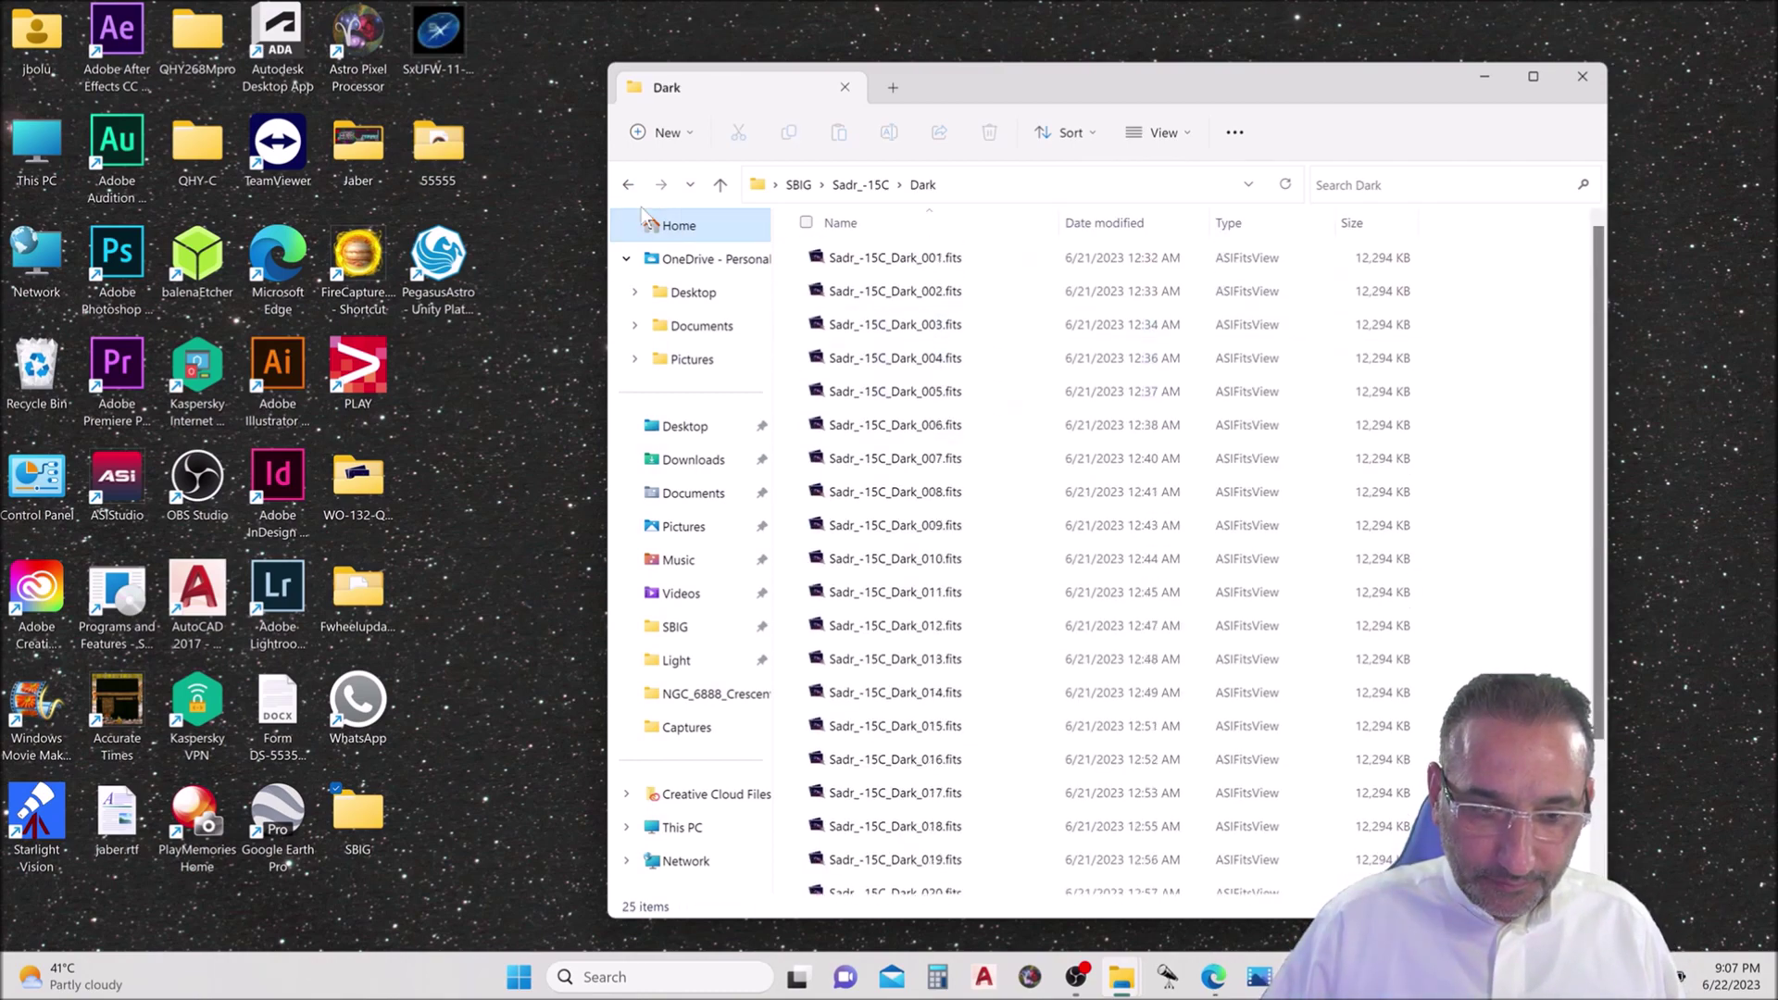
pyautogui.click(628, 185)
# - Review the flat frames of Sadr_-15C in the H_Alpha, O-III and S-II subfolders
pyautogui.doubleClick(1077, 278)
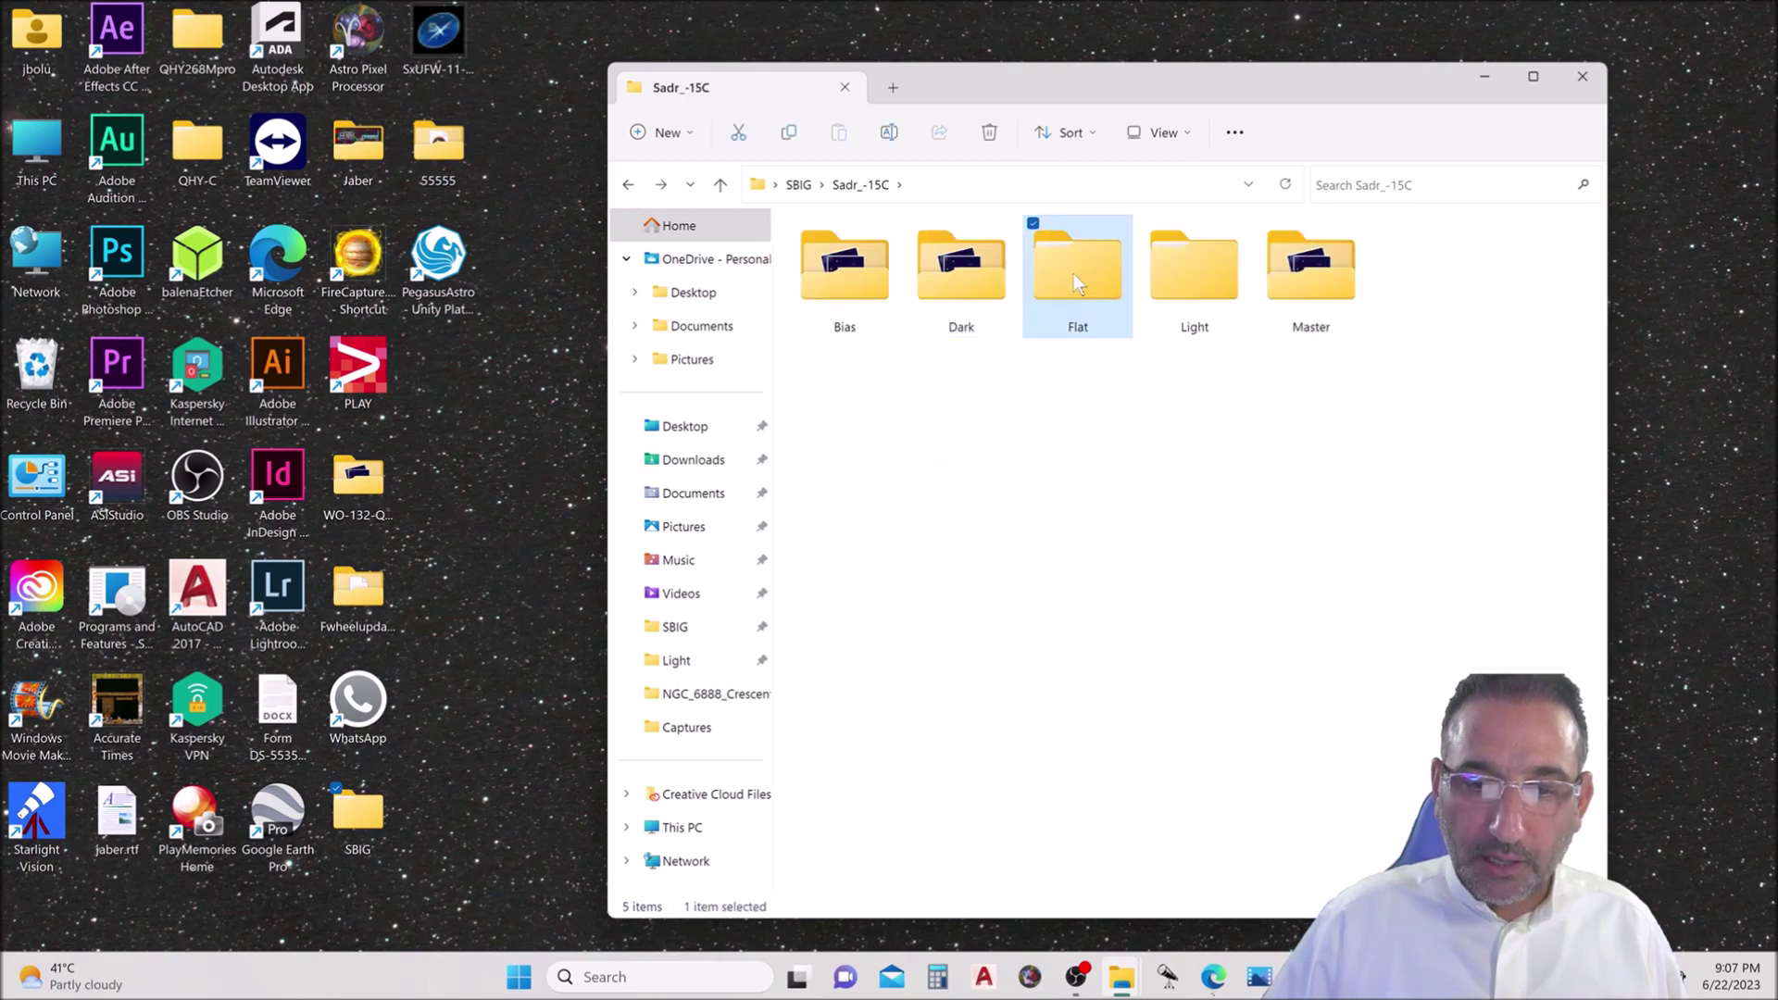
pyautogui.doubleClick(882, 266)
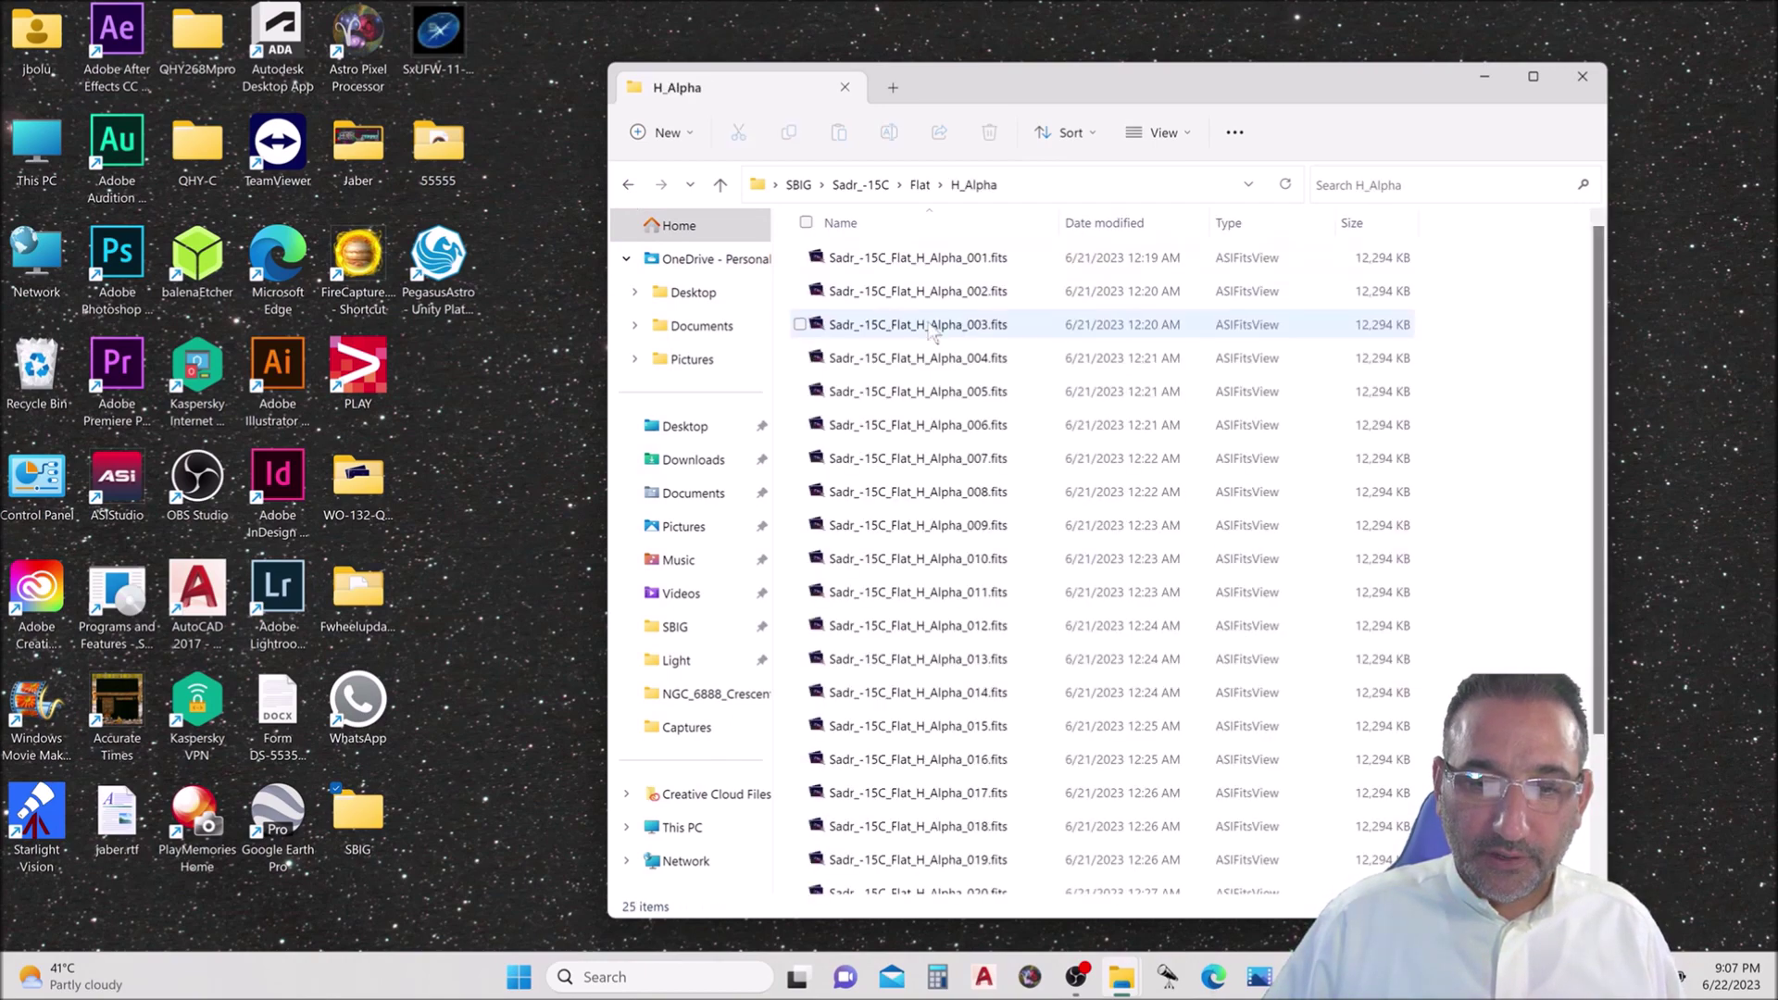
pyautogui.click(628, 185)
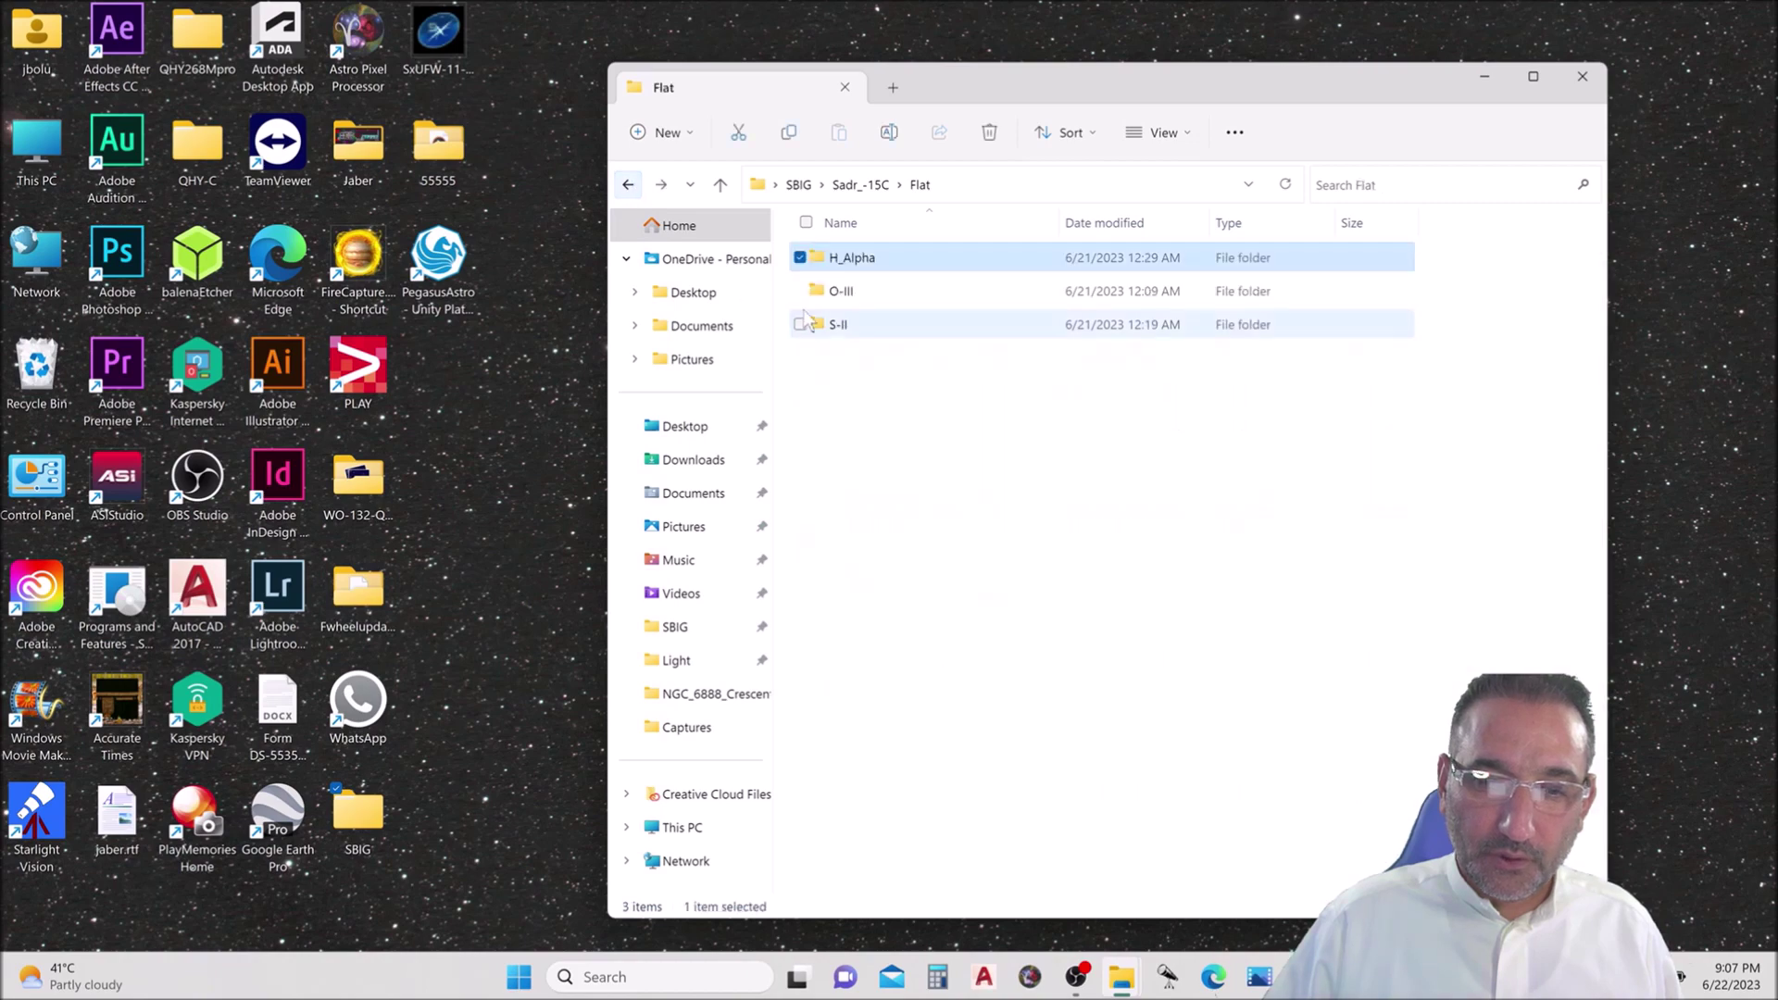
pyautogui.doubleClick(843, 302)
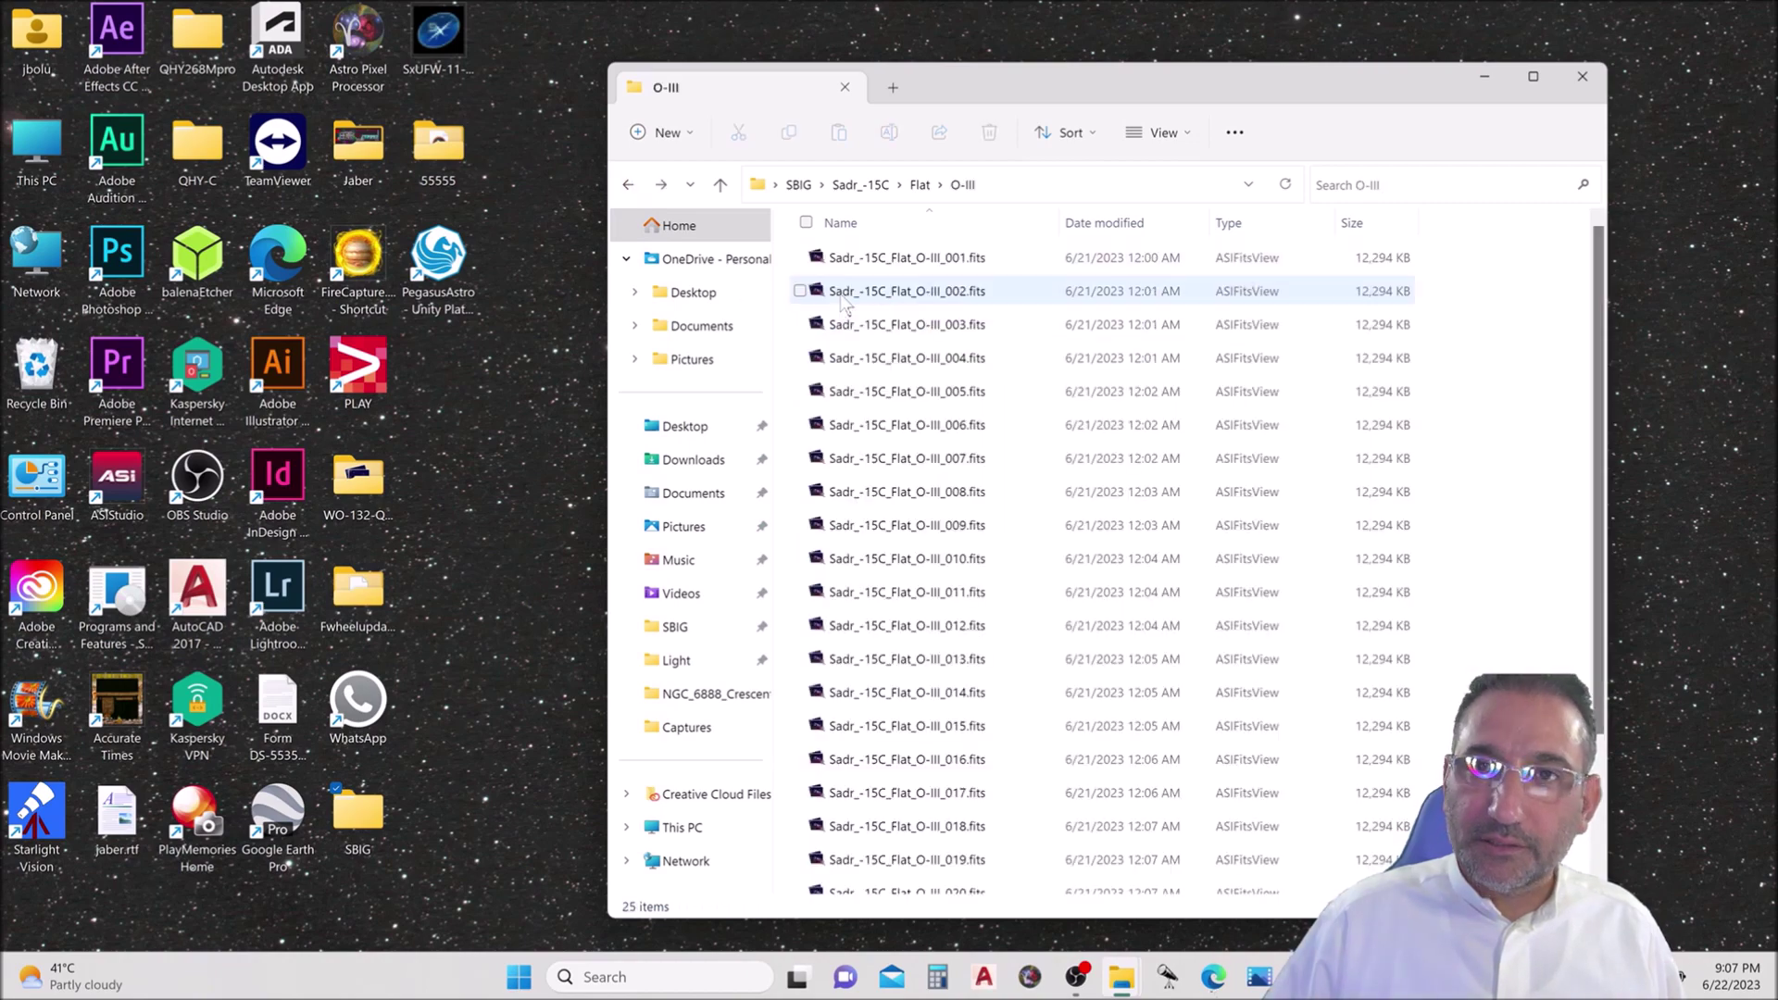
pyautogui.click(628, 185)
pyautogui.click(838, 326)
pyautogui.doubleClick(838, 326)
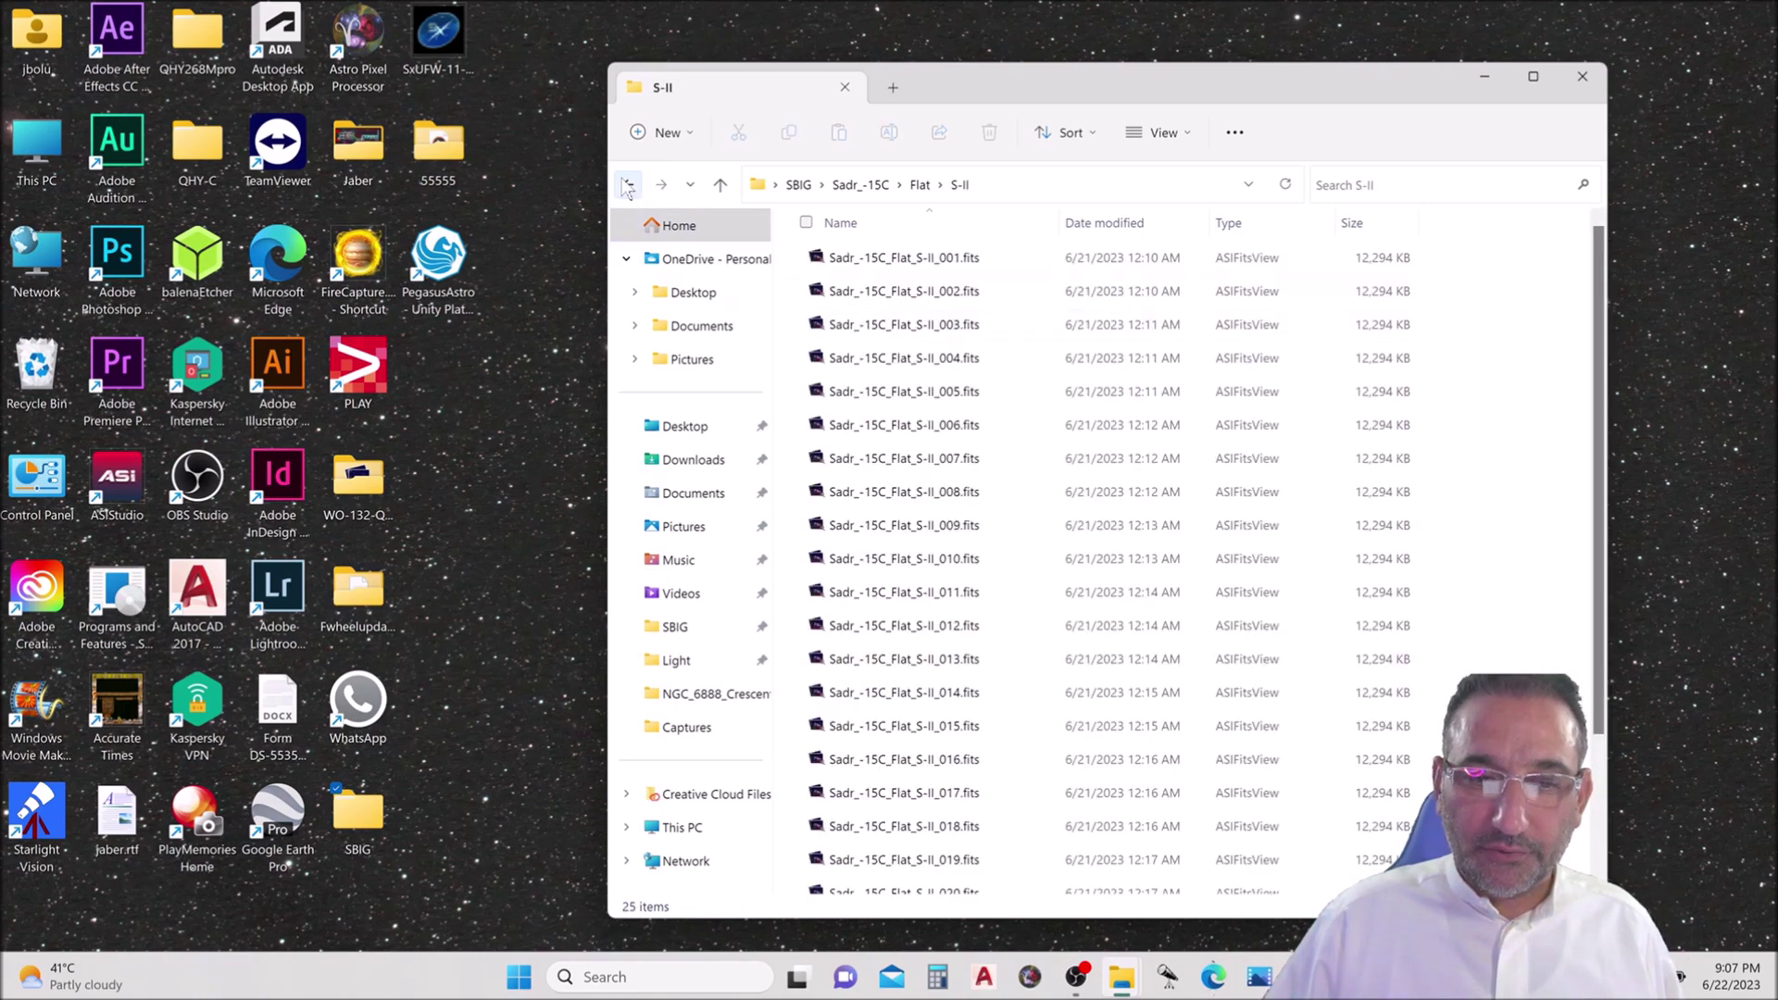
pyautogui.click(628, 184)
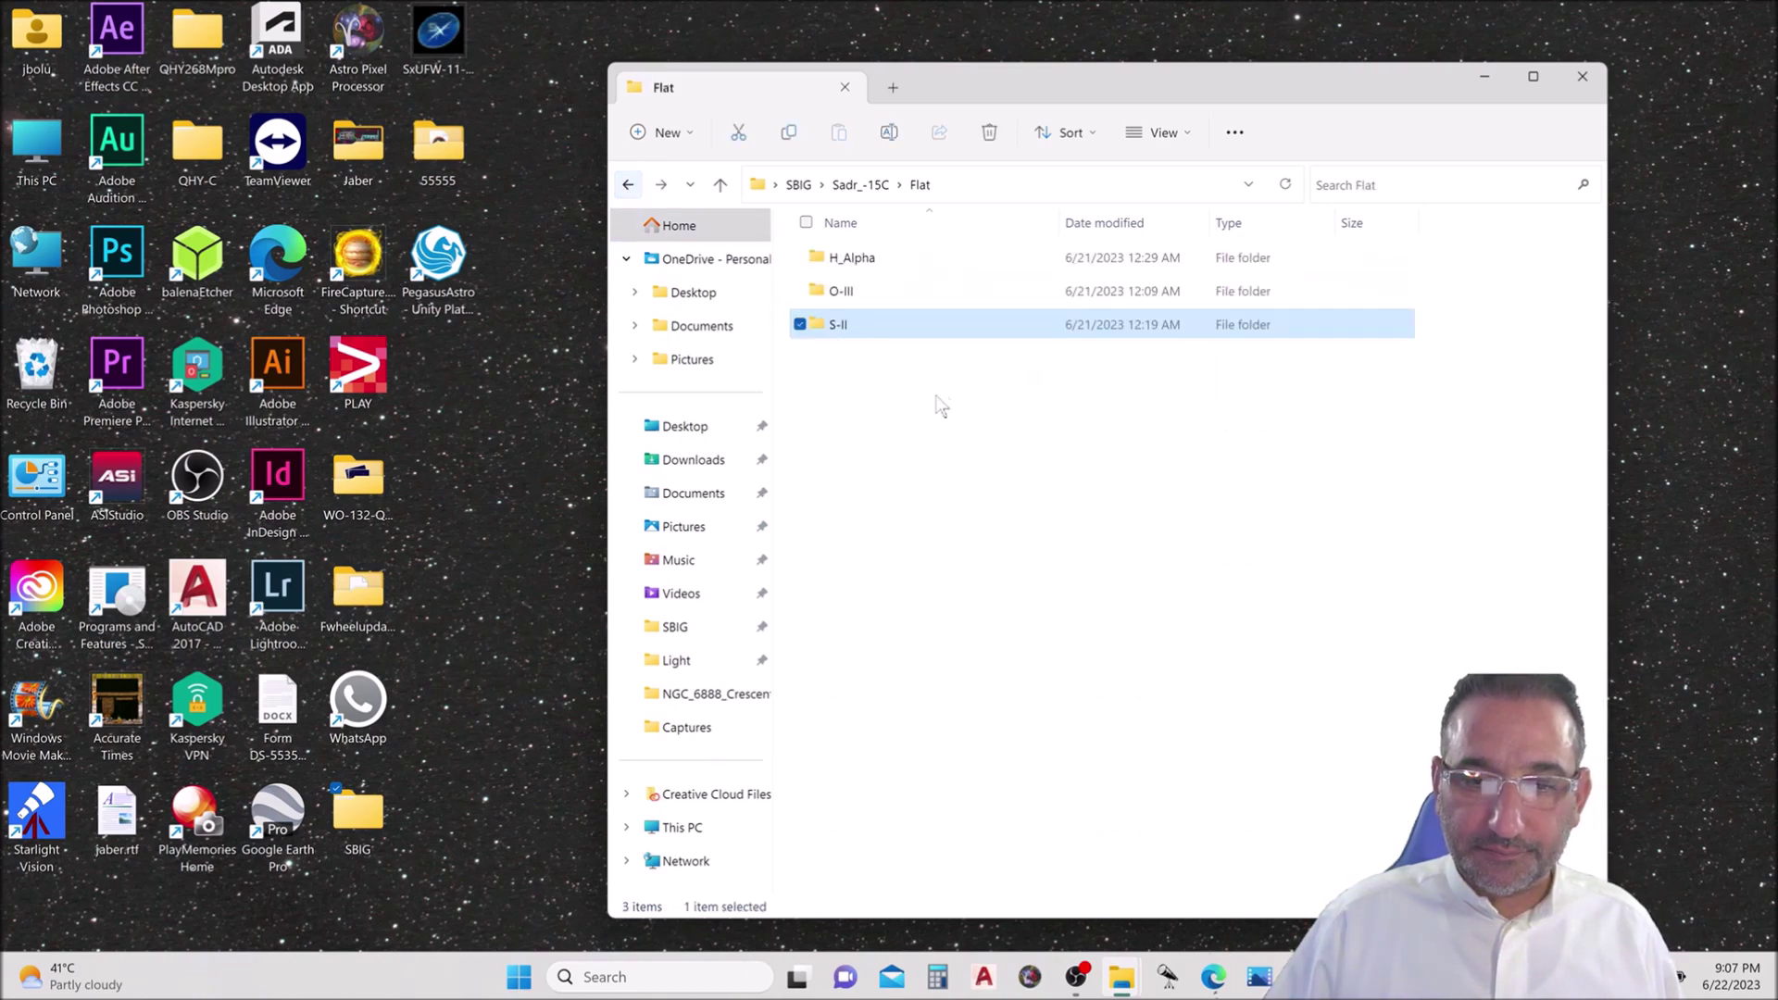
pyautogui.click(628, 184)
# - Review the H_Alpha light frames of Sadr_-15C and preview Sadr_-15C_Light_H_Alpha_046.fits in the image viewer
pyautogui.doubleClick(1195, 269)
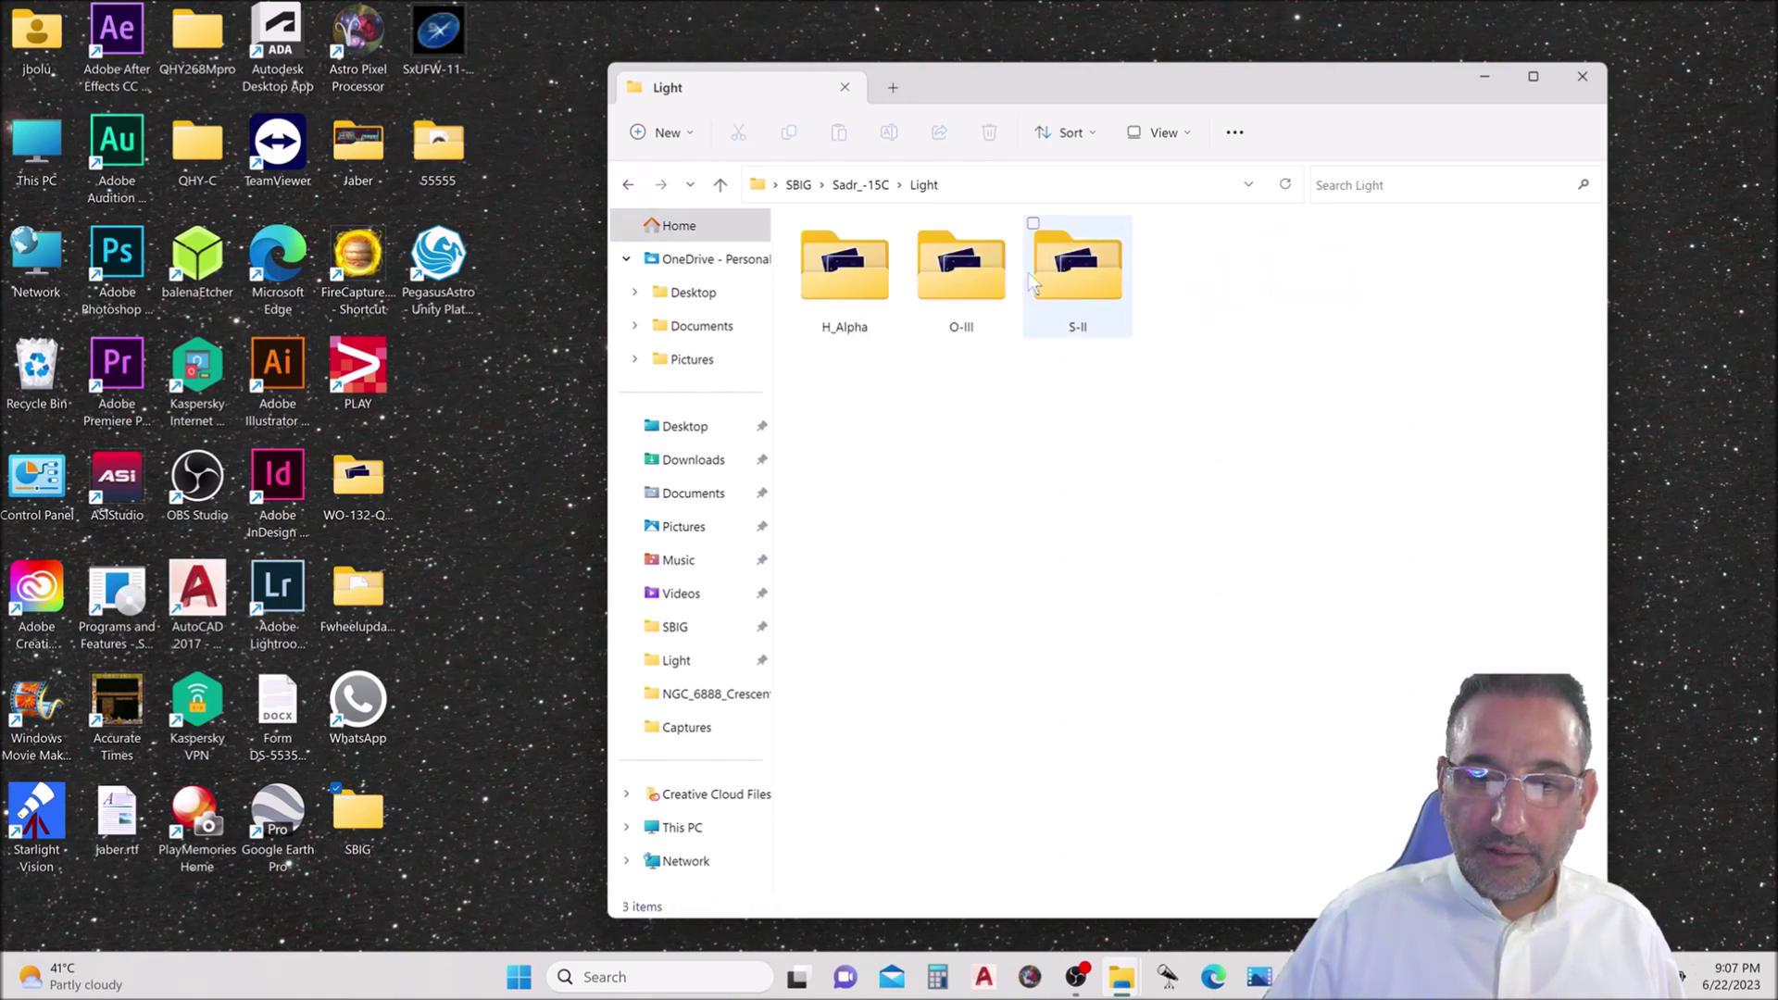
pyautogui.doubleClick(853, 269)
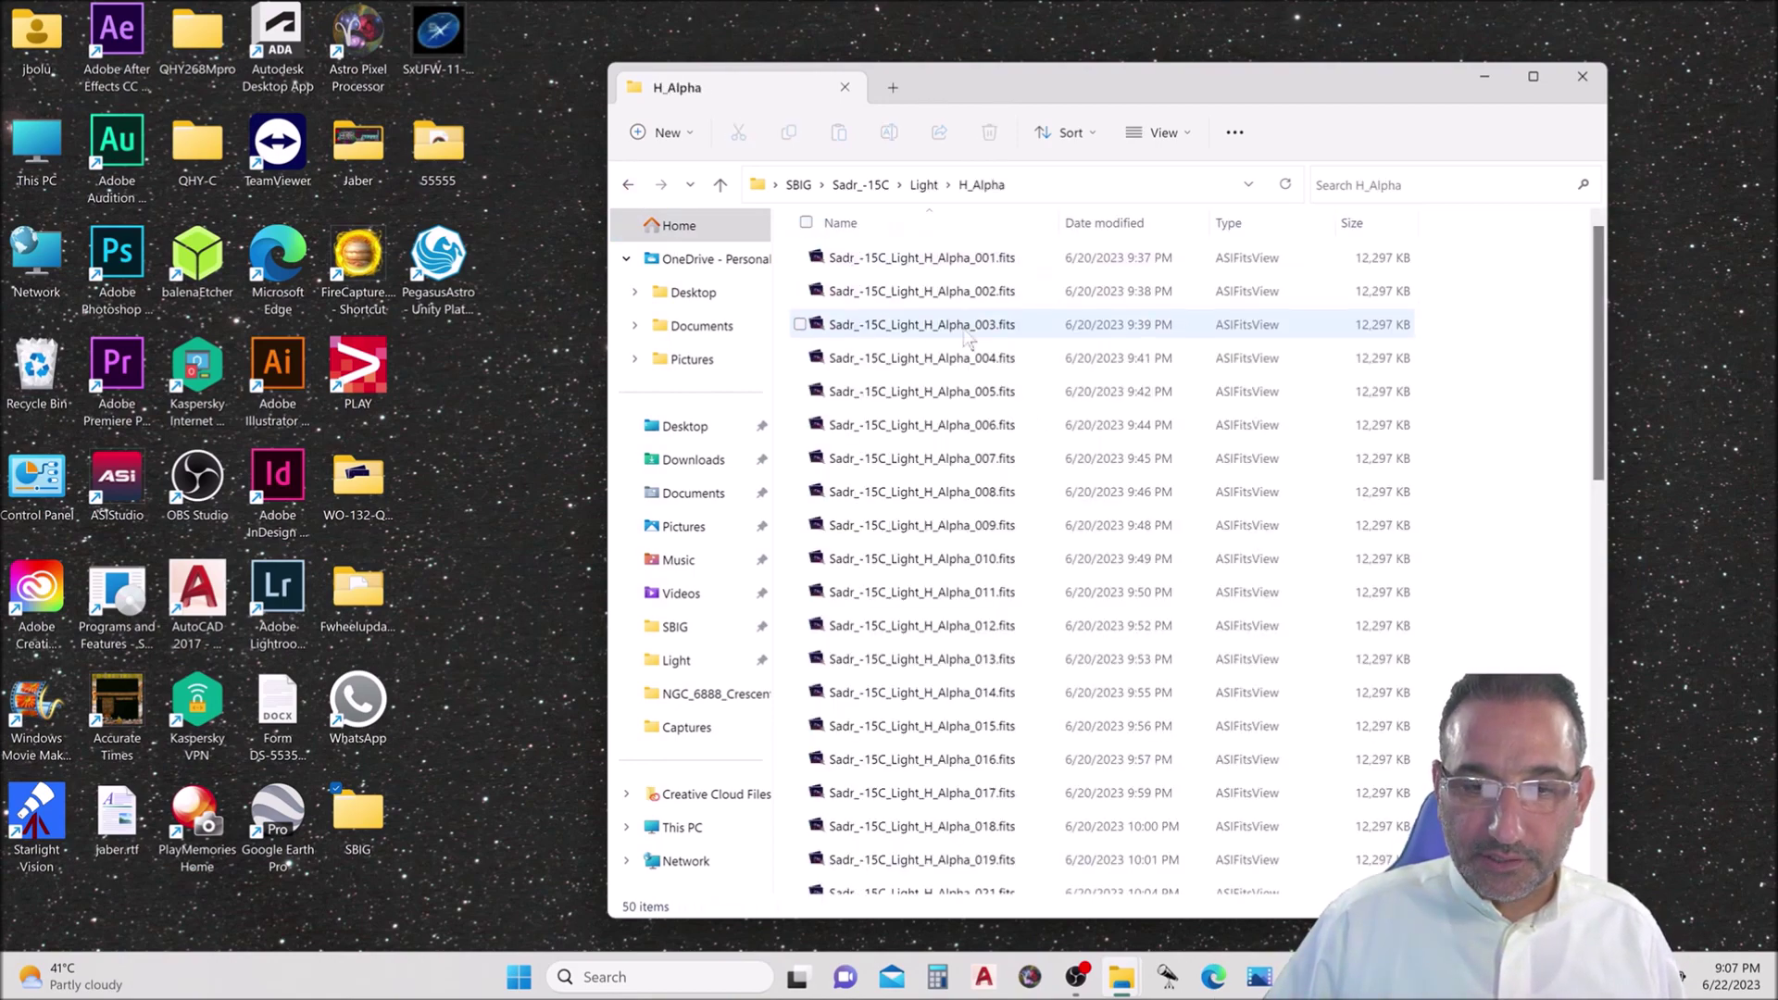
pyautogui.scroll(-10, 1019, 518)
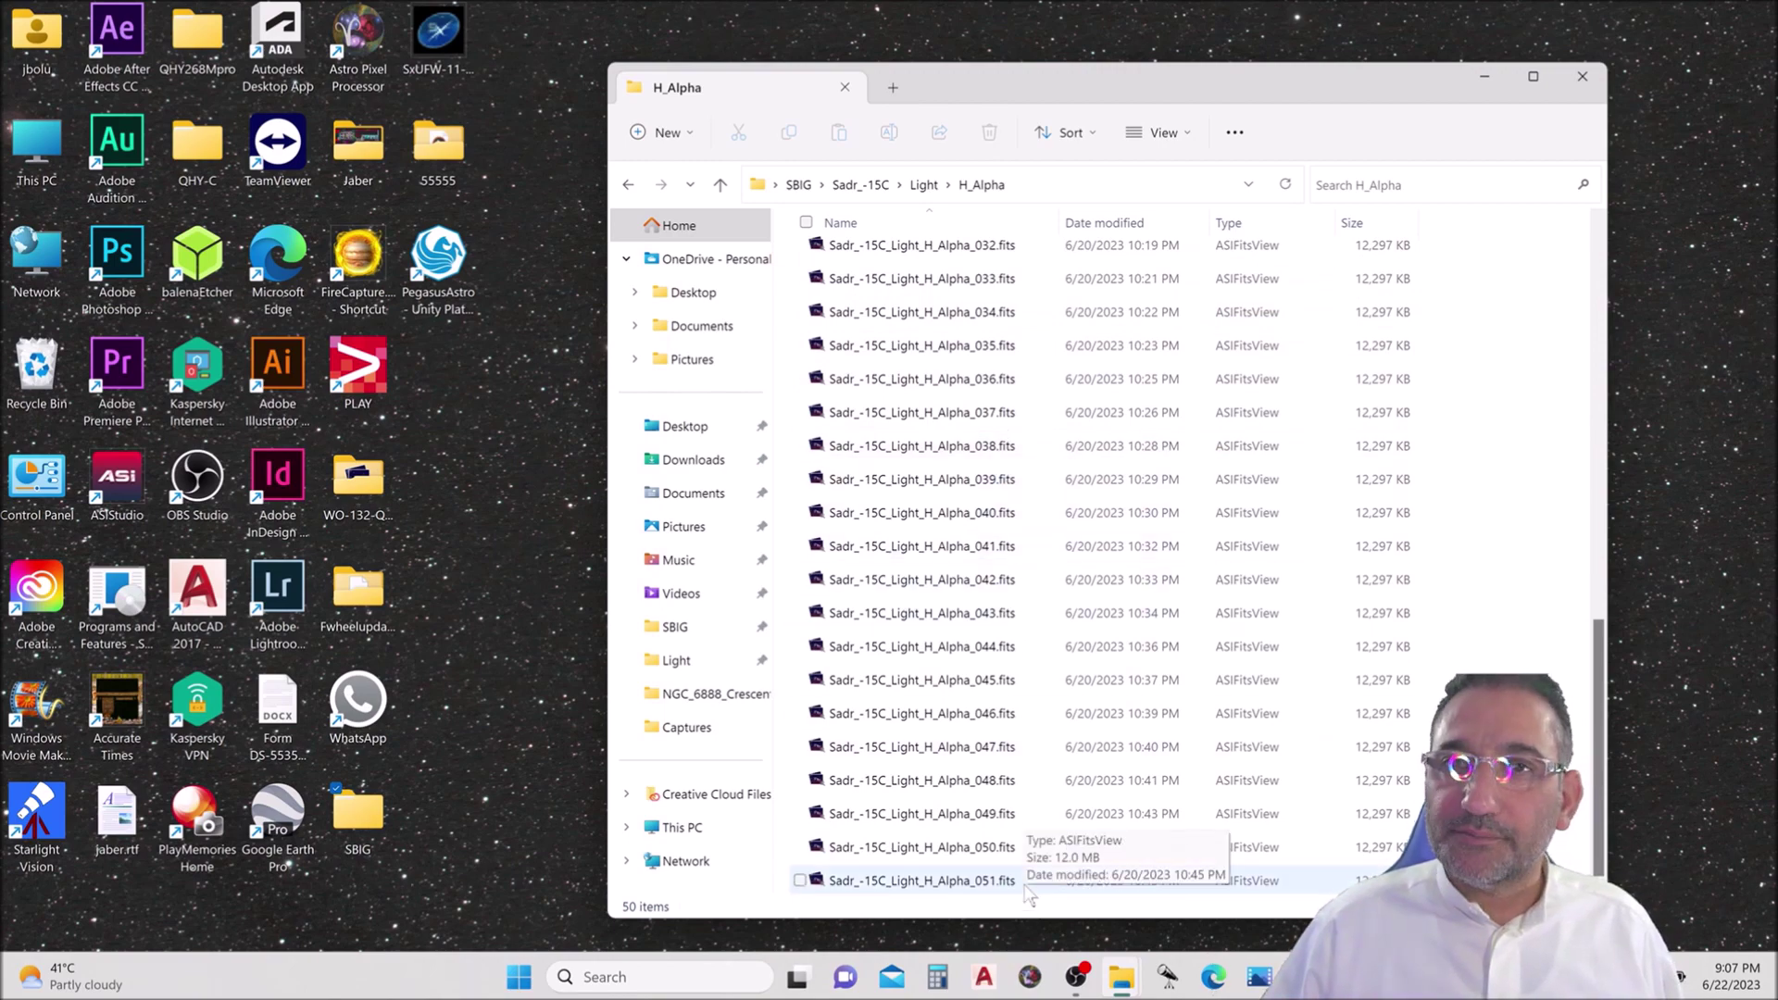
pyautogui.doubleClick(983, 729)
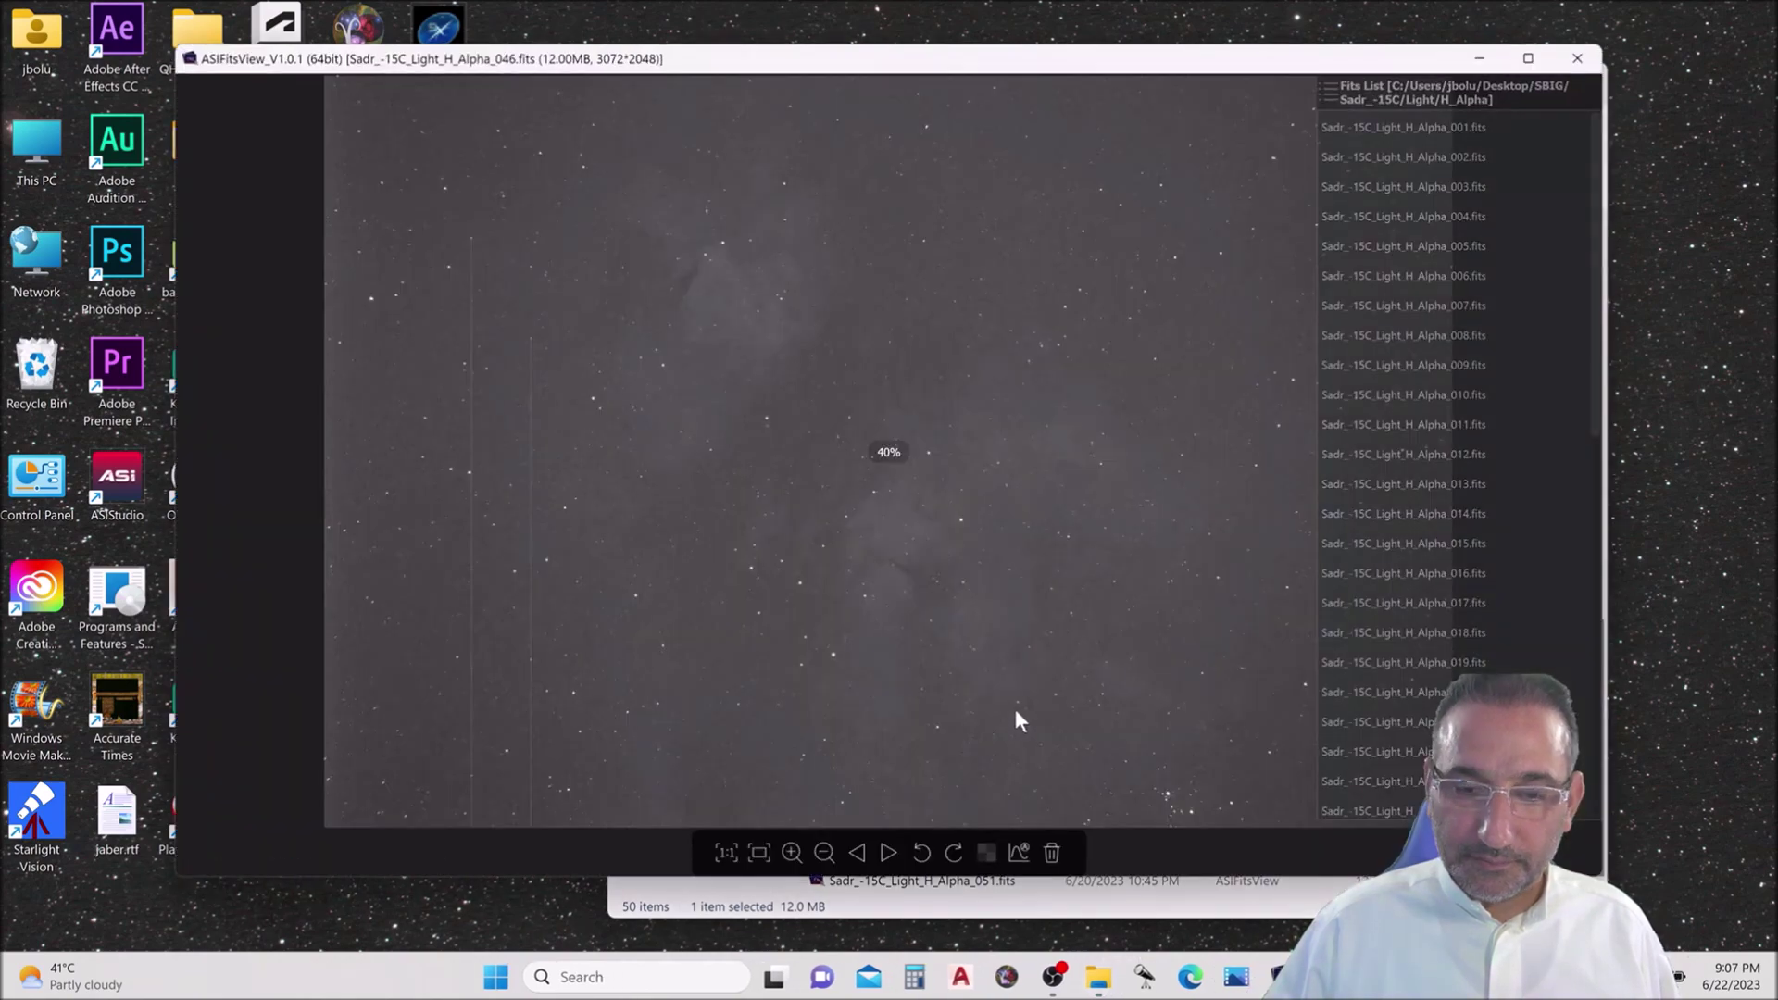
pyautogui.click(1577, 59)
pyautogui.click(628, 184)
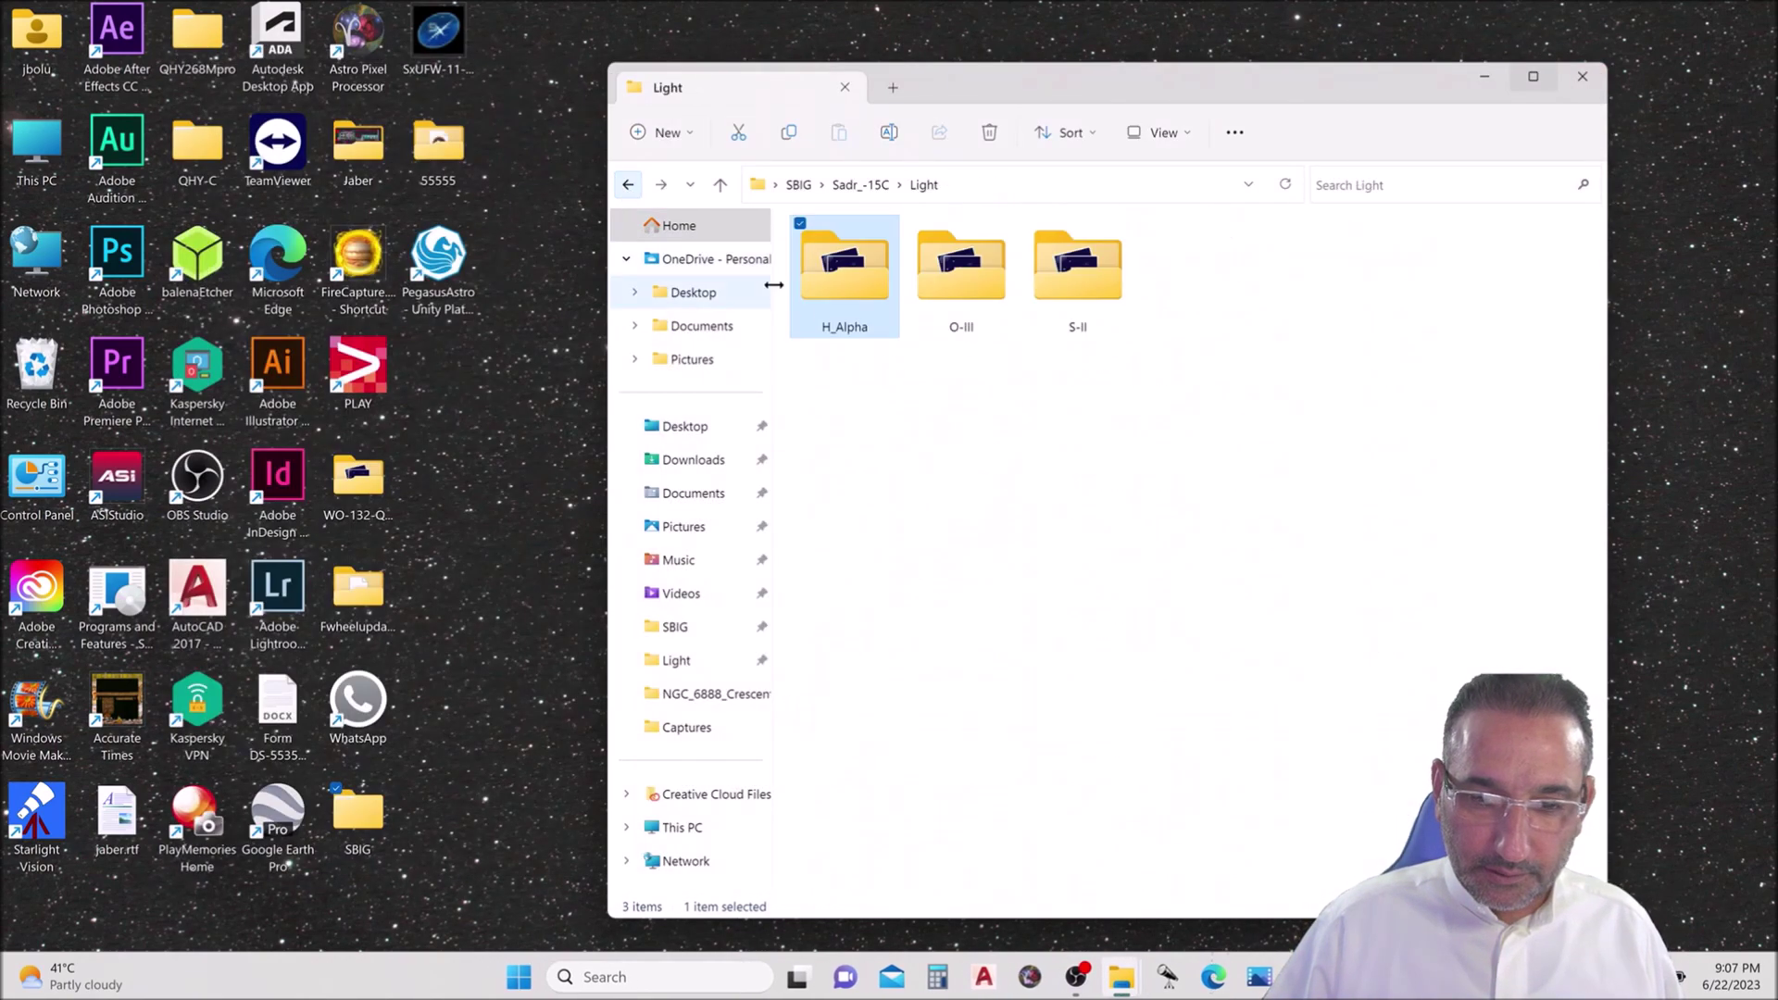
# - Review the light frames of Sadr_-15C in the O-III and S-II subfolders
pyautogui.doubleClick(945, 292)
pyautogui.scroll(-2, 1047, 430)
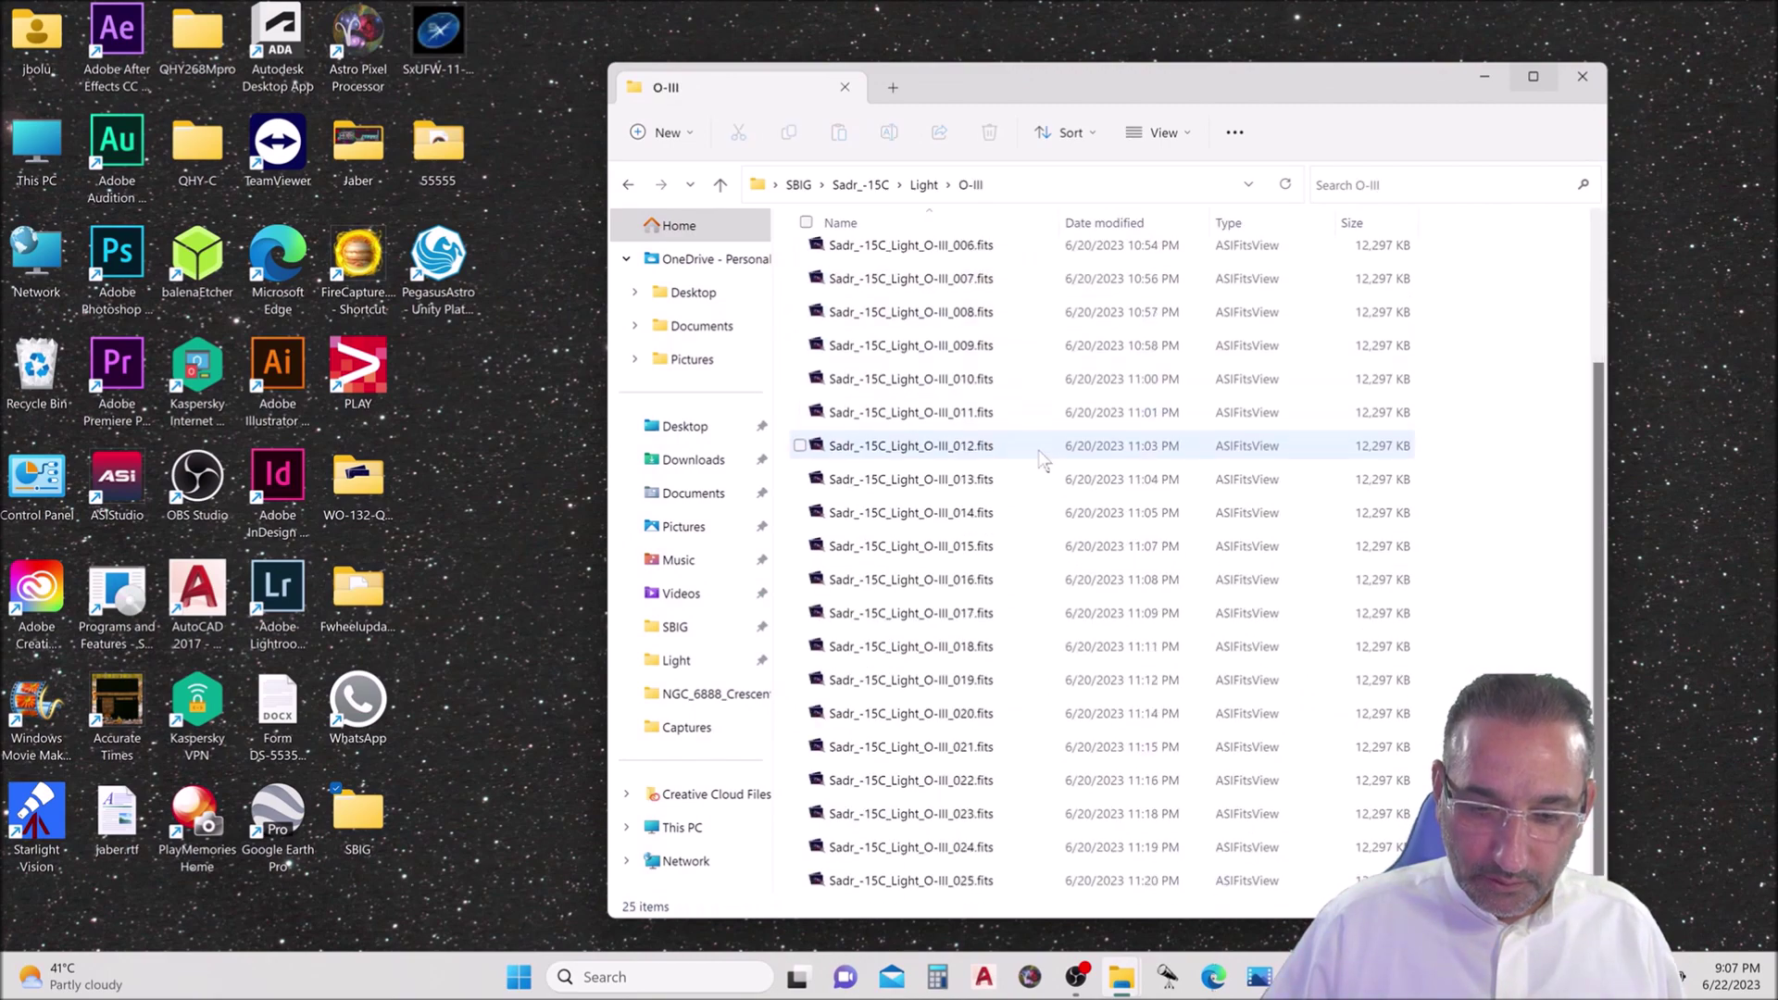
pyautogui.click(628, 184)
pyautogui.doubleClick(1074, 278)
pyautogui.scroll(-2, 1010, 463)
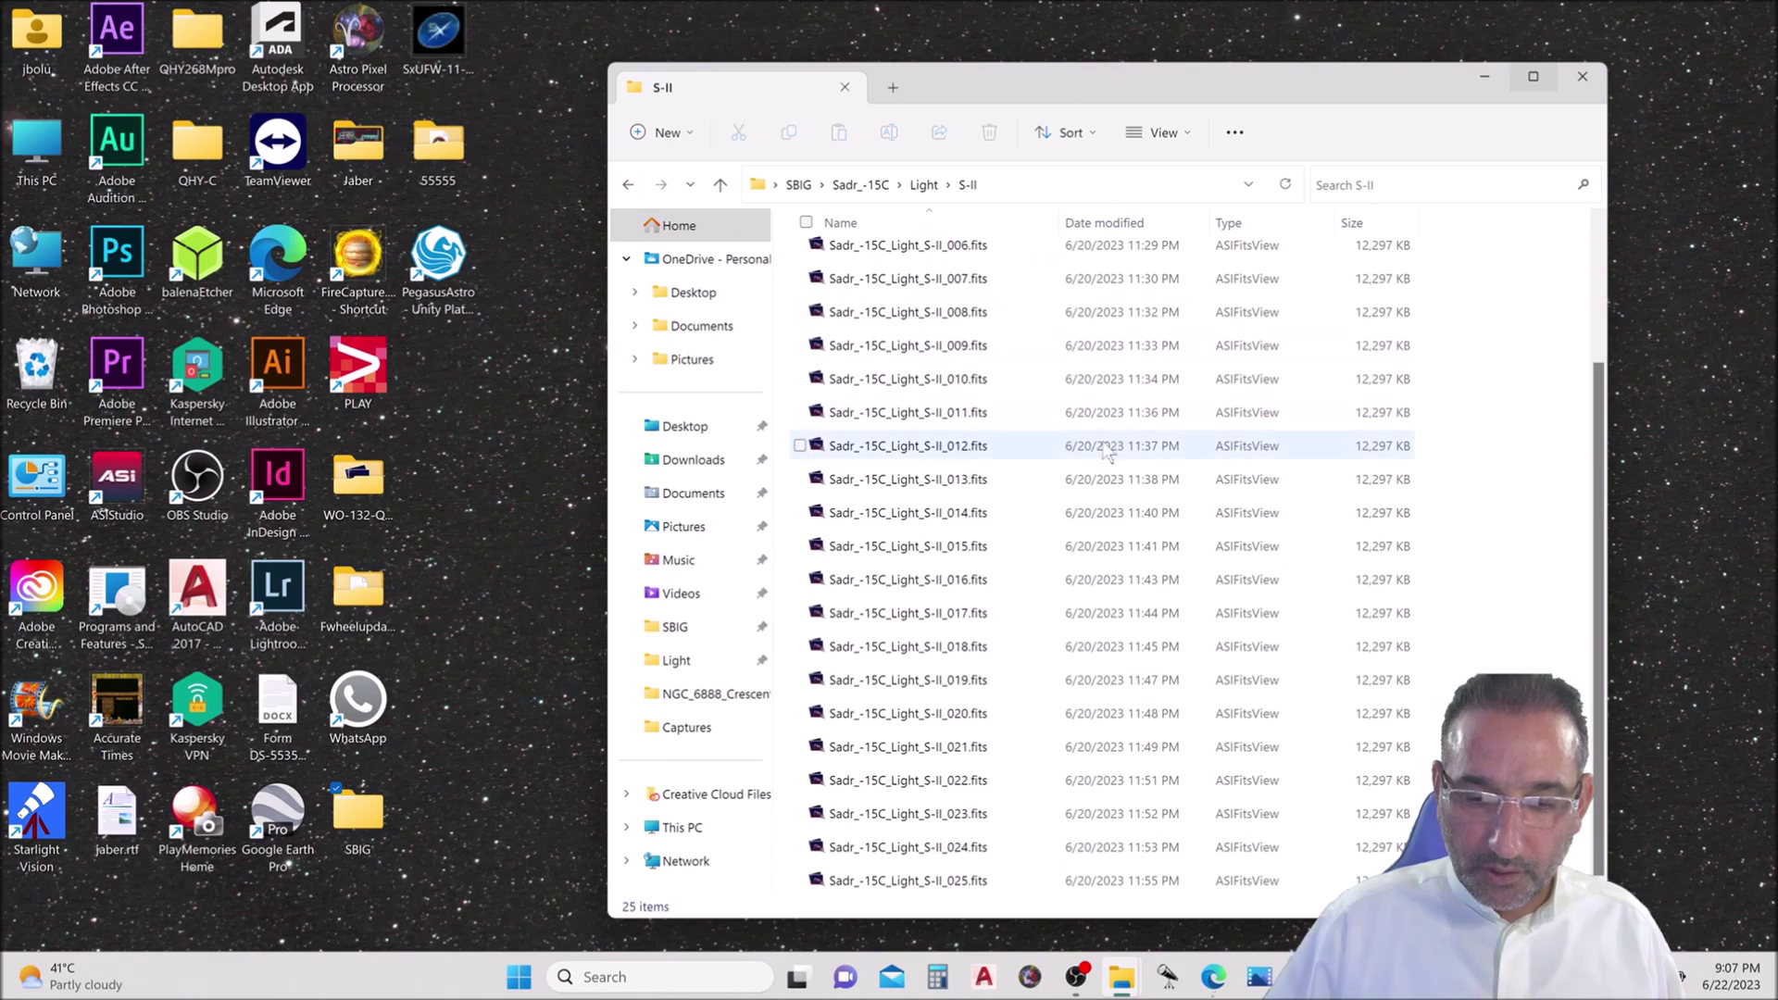
pyautogui.click(630, 186)
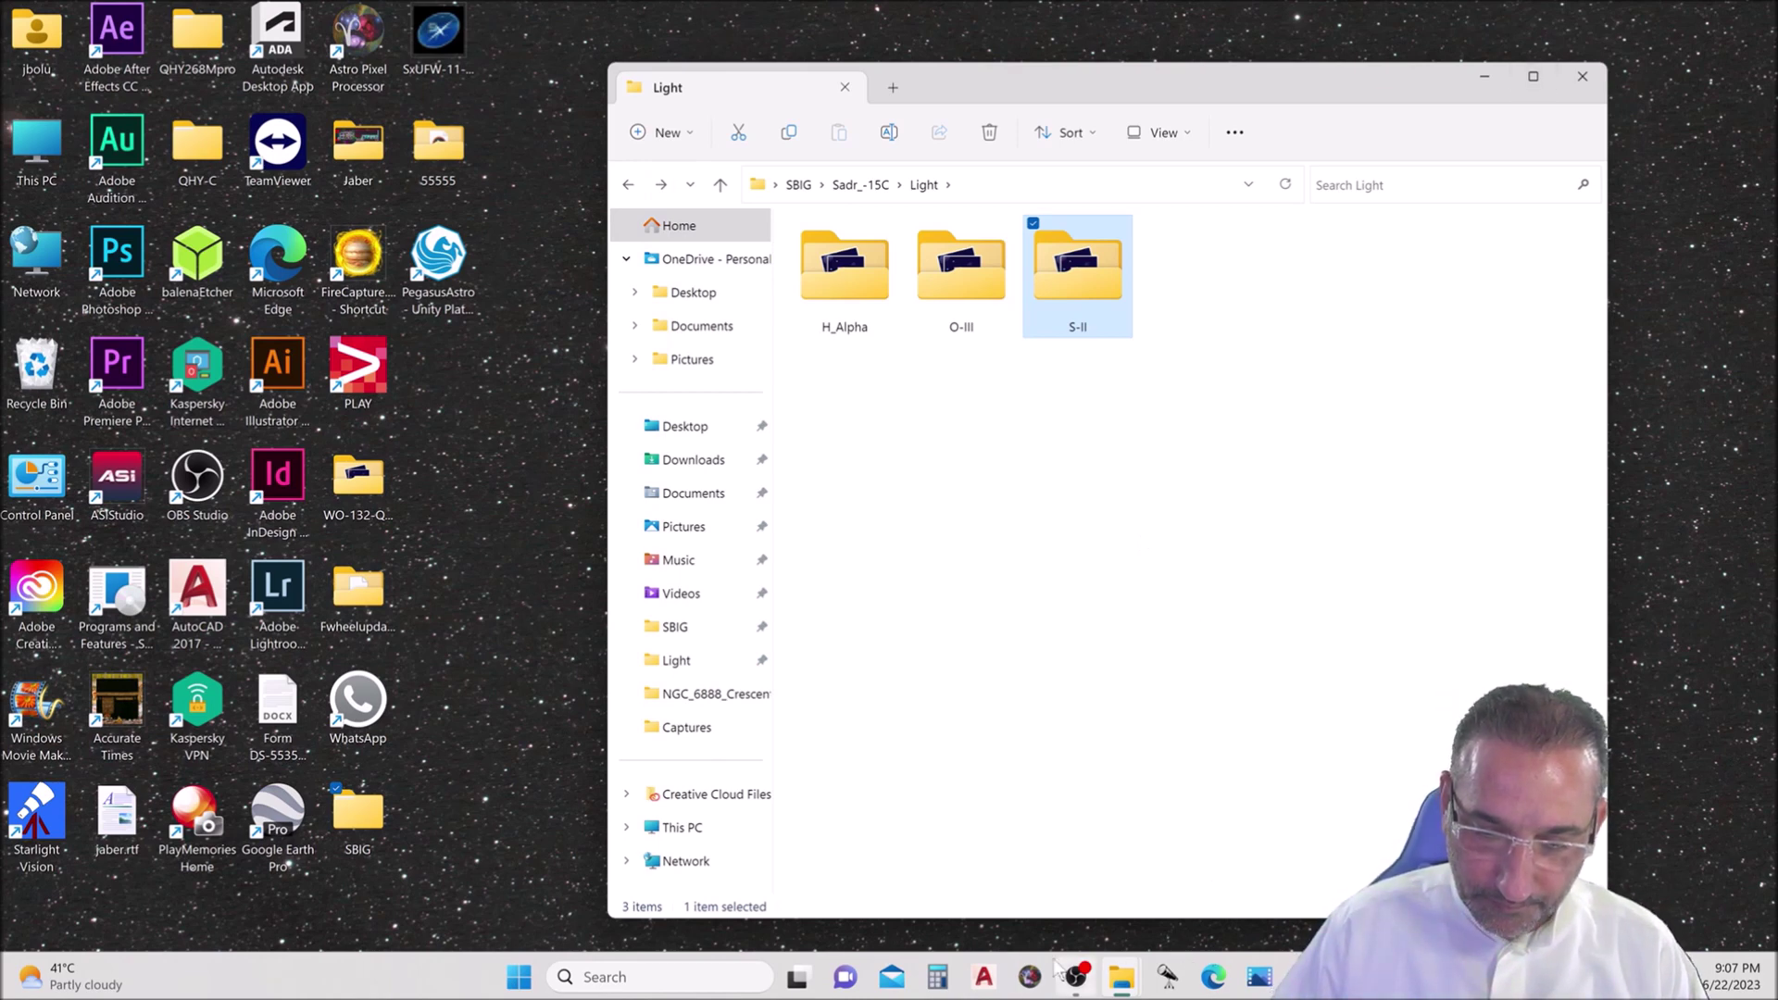
# - Switch to Astro Pixel Processor and enter Sadr as the DeepSky object name
pyautogui.click(1030, 977)
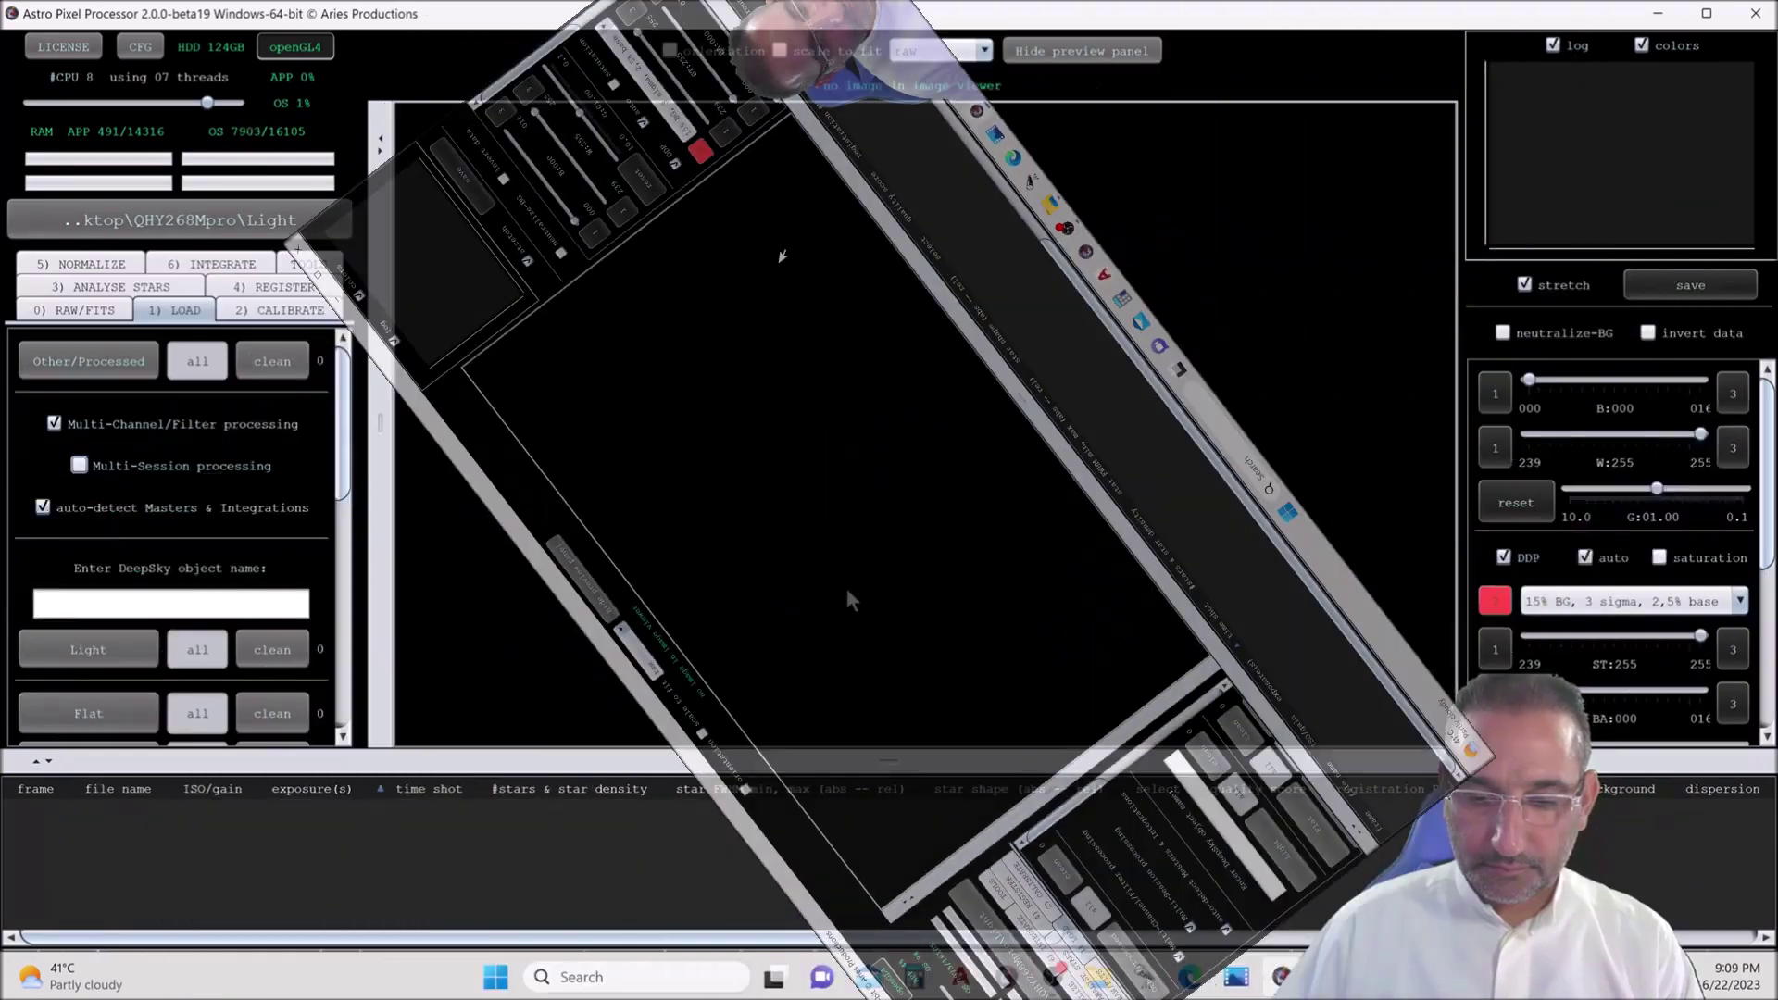
pyautogui.click(233, 610)
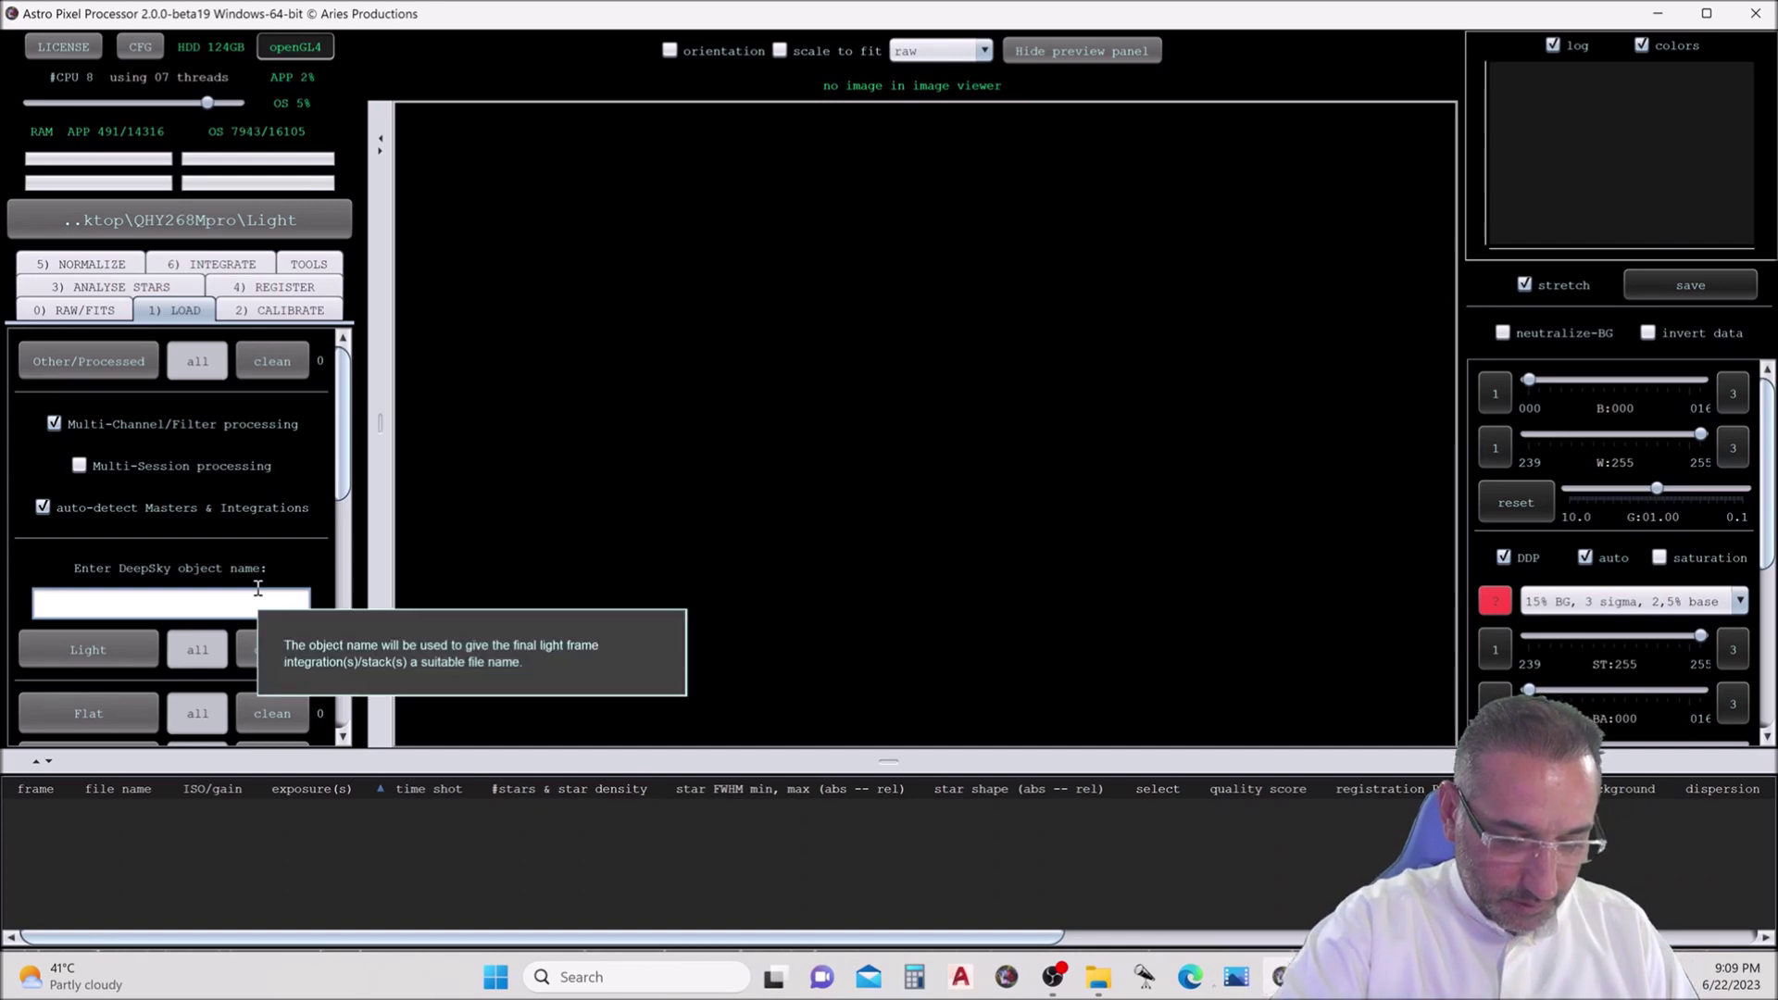
pyautogui.write('Sadr')
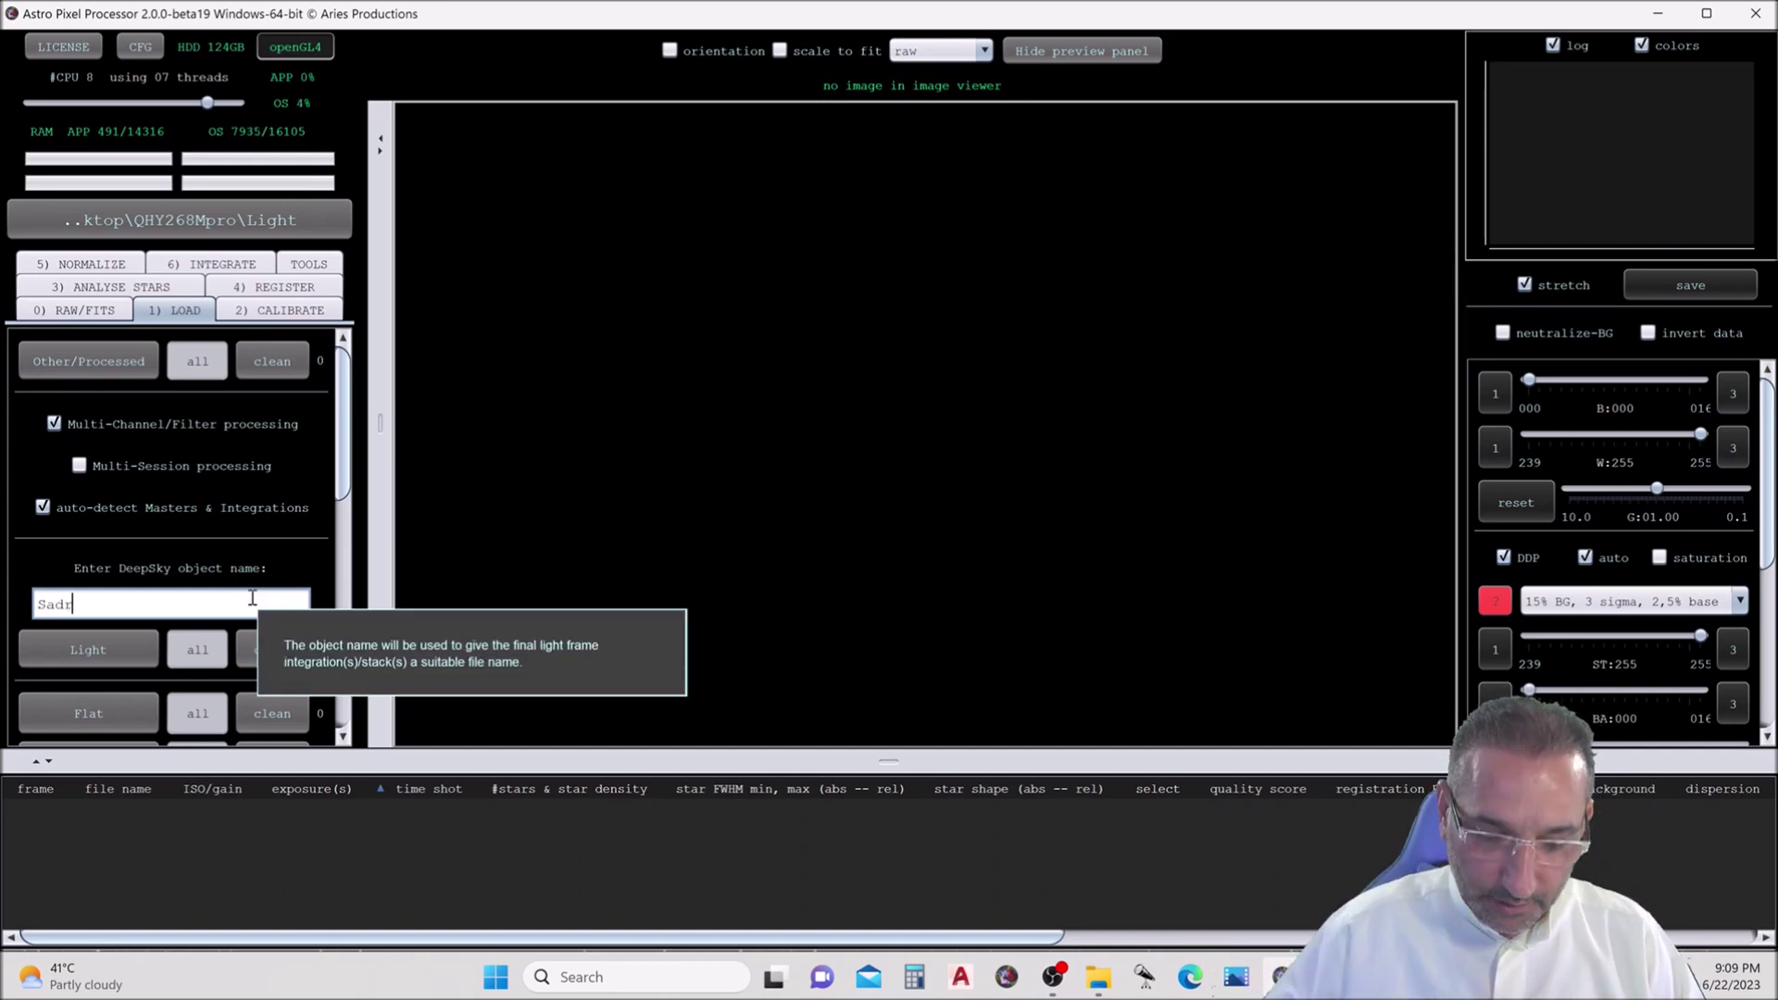
# - Load all light frames from Desktop\SBIG\Sadr_-15C\Light\H_Alpha and assign them to the Hydrogen-alpha channel
pyautogui.scroll(-1, 132, 554)
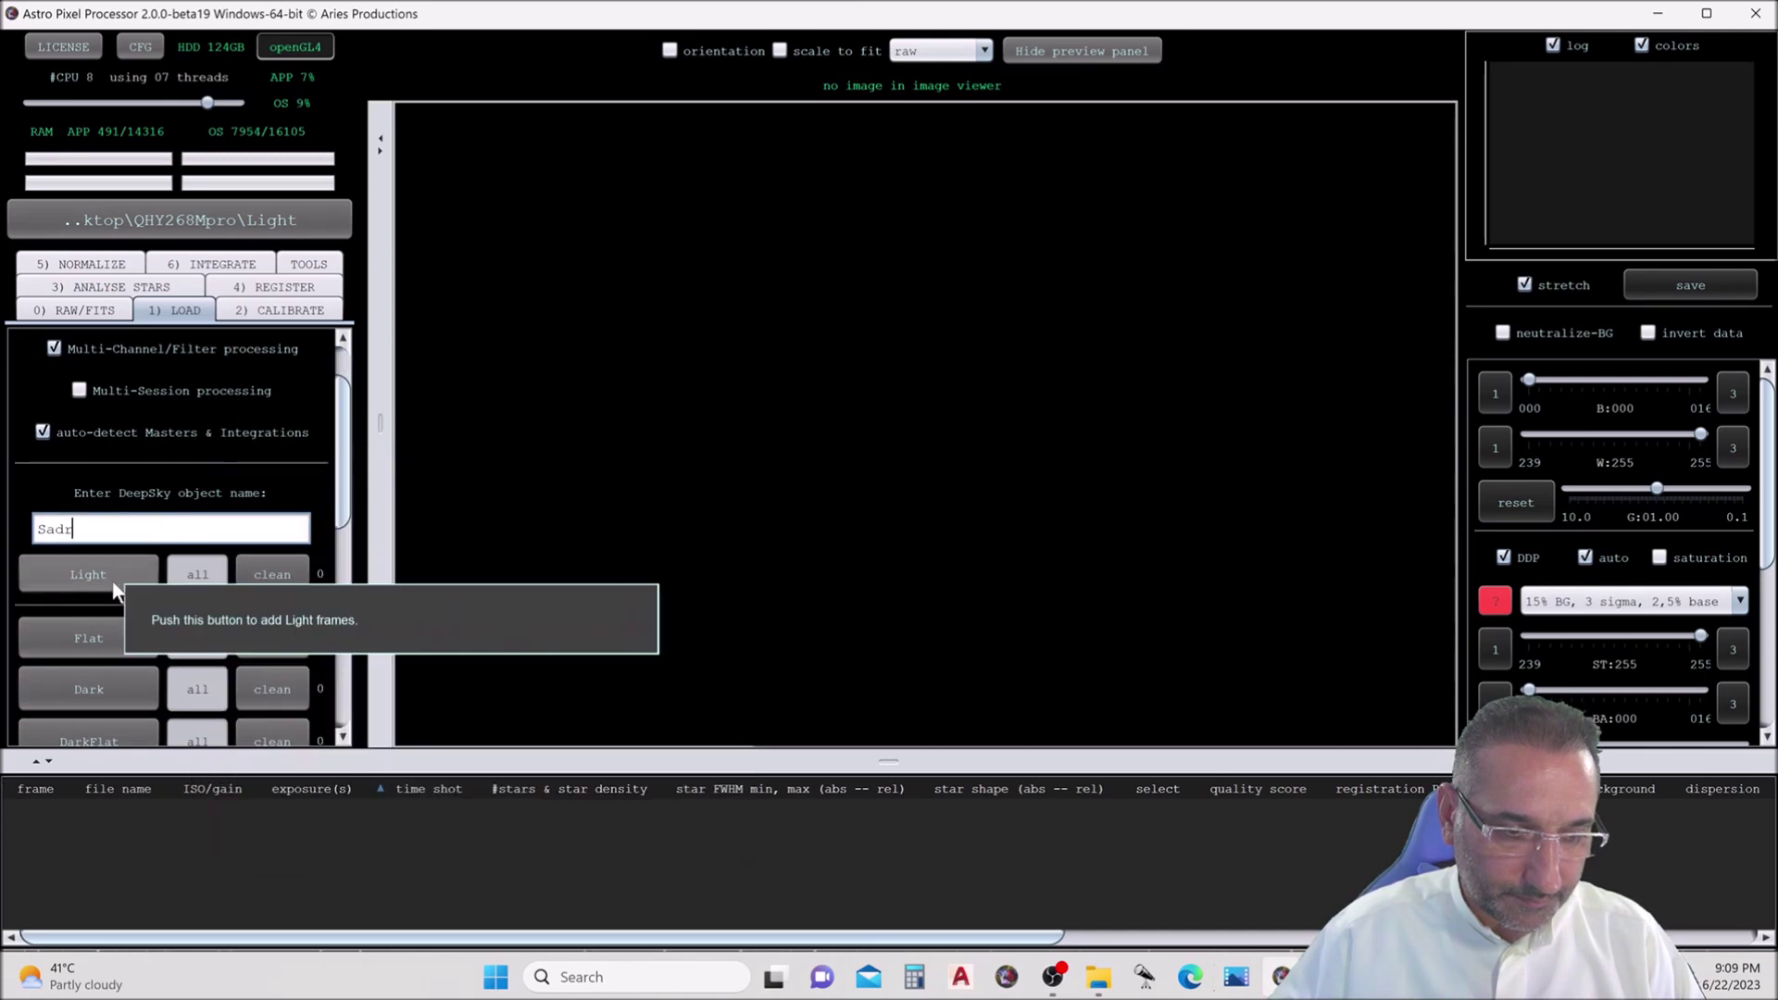
pyautogui.click(110, 586)
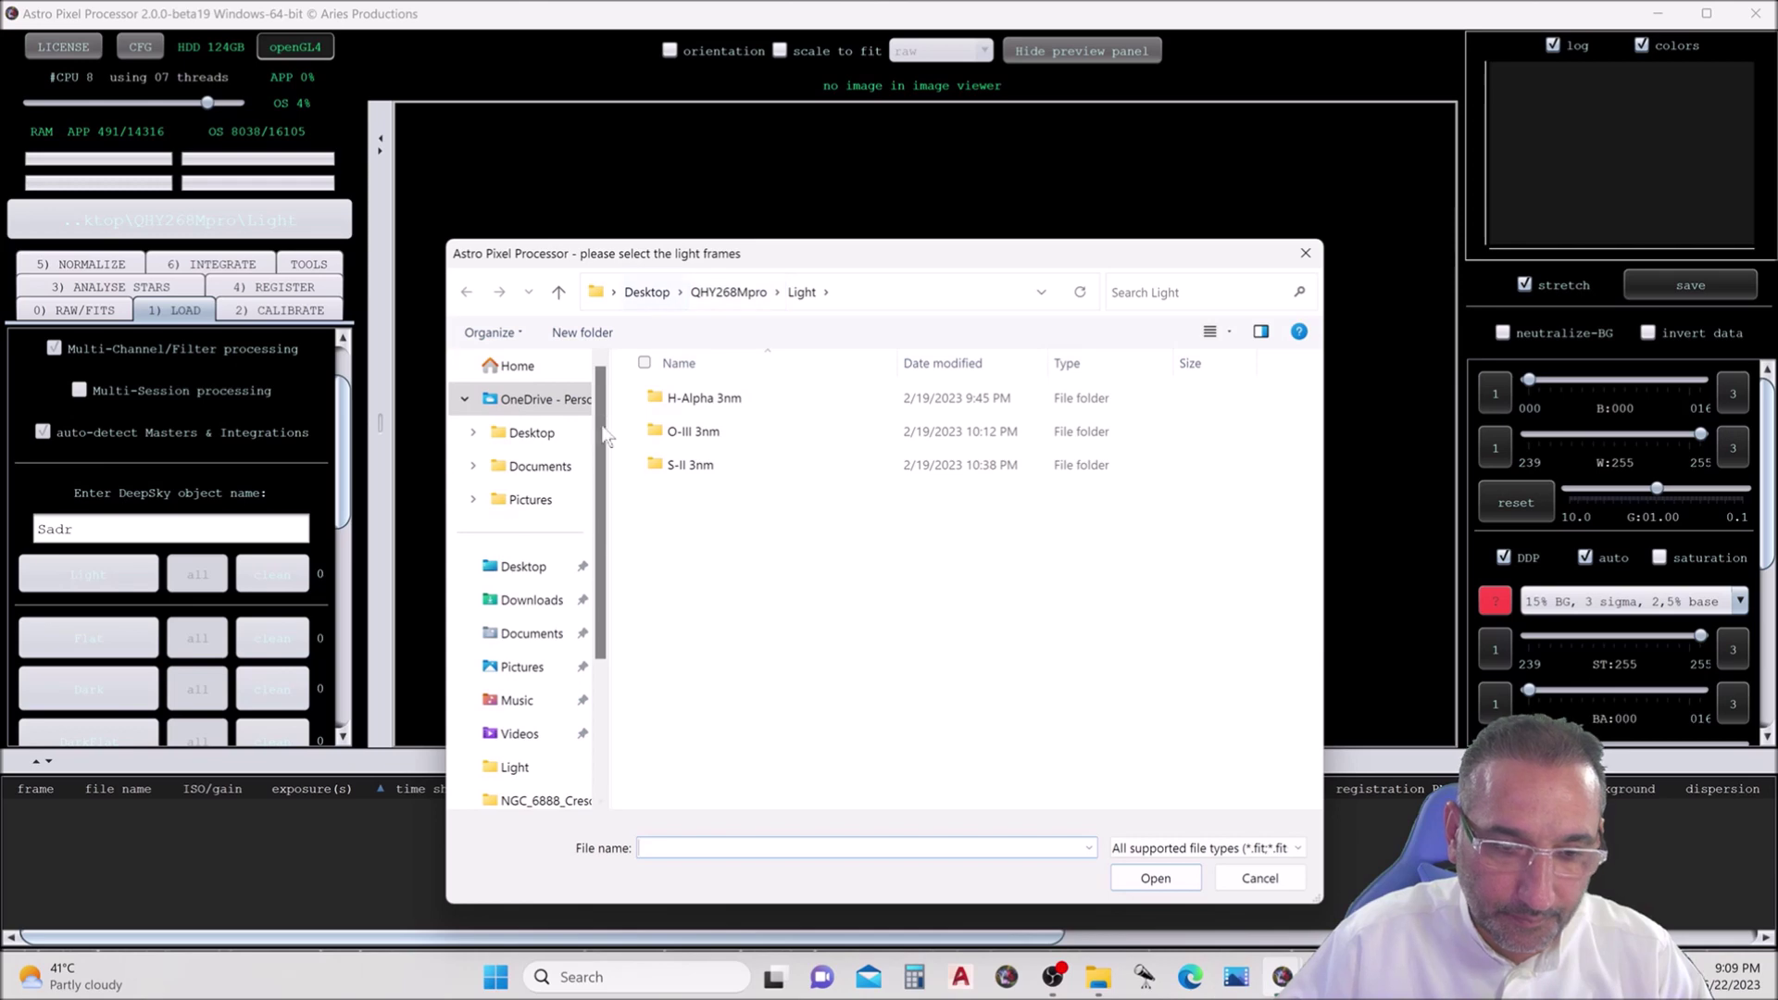
pyautogui.click(524, 566)
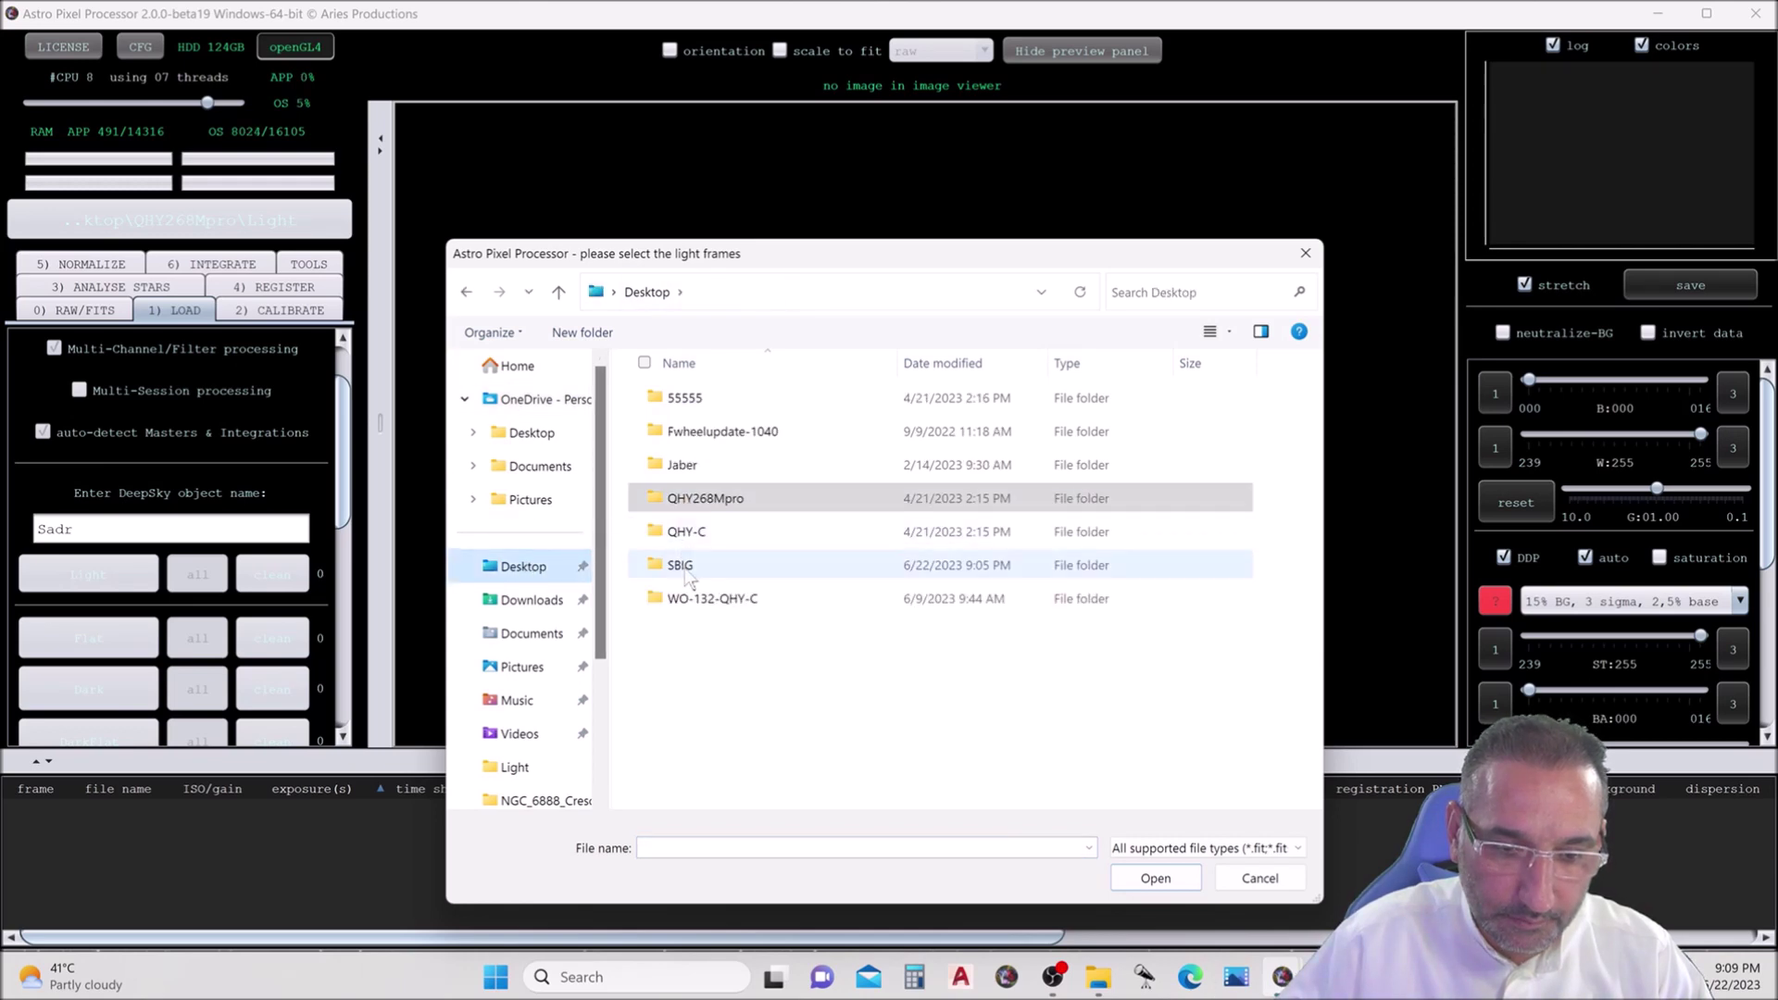
pyautogui.doubleClick(690, 569)
pyautogui.doubleClick(715, 468)
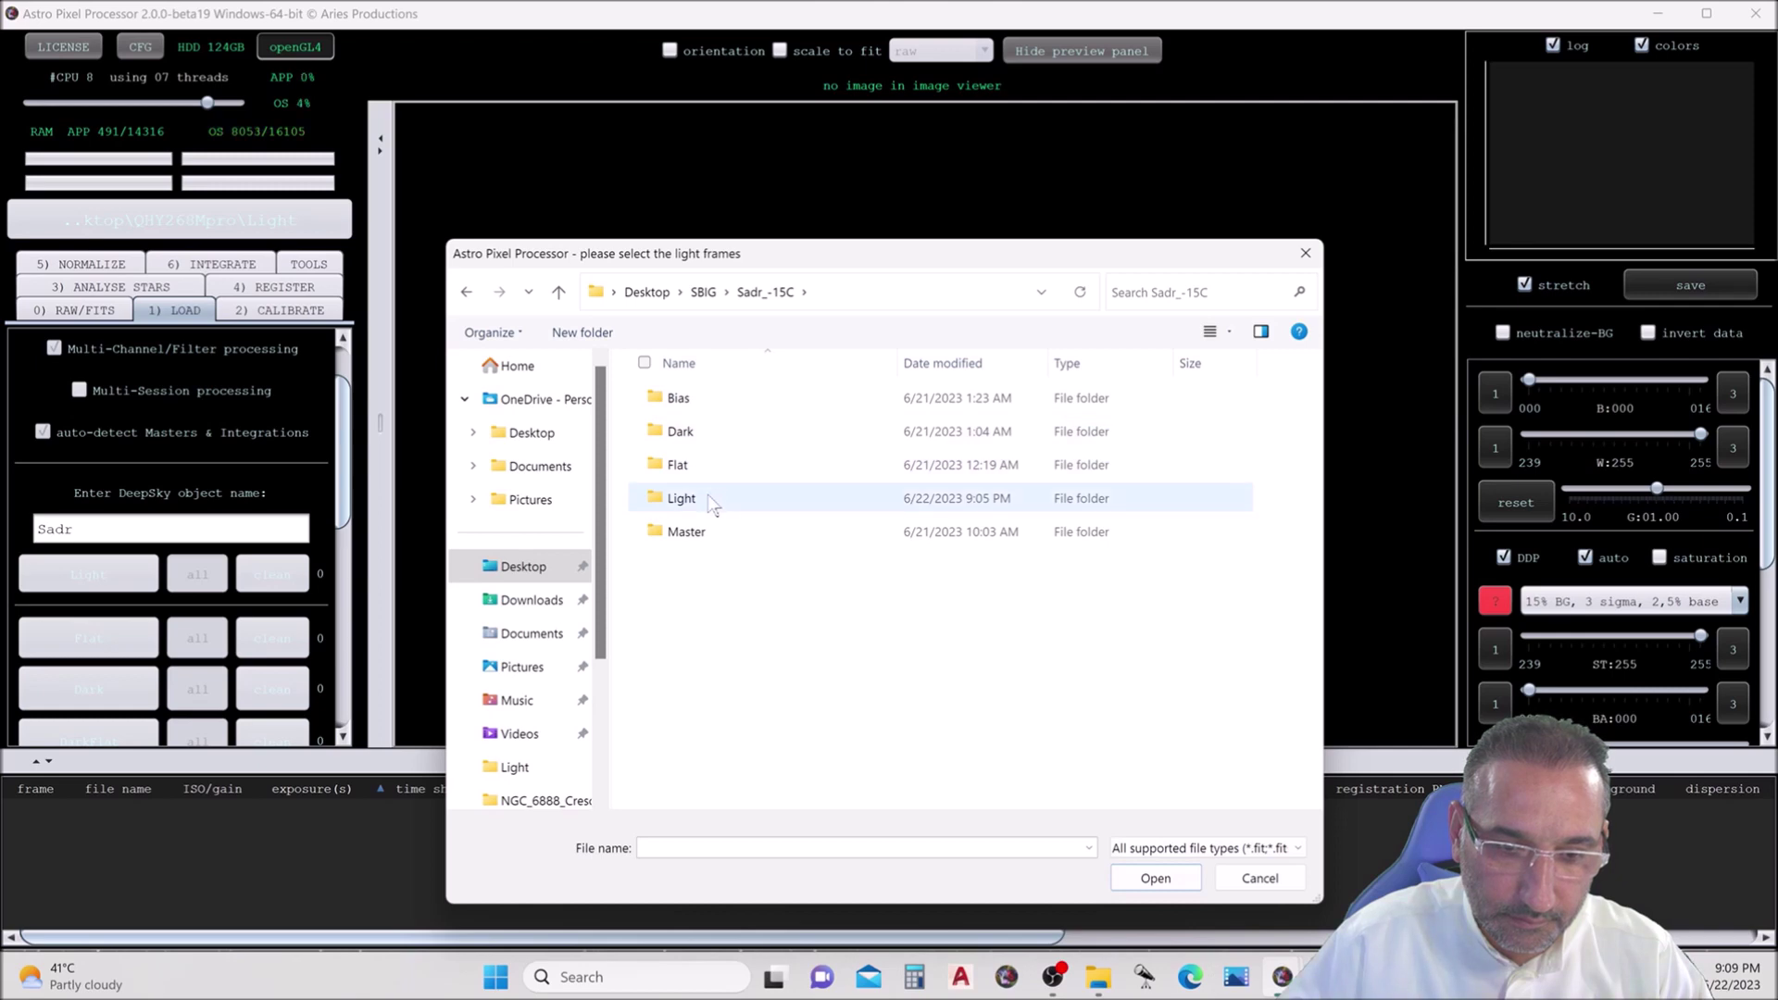
pyautogui.doubleClick(711, 500)
pyautogui.click(704, 399)
pyautogui.scroll(-13, 718, 407)
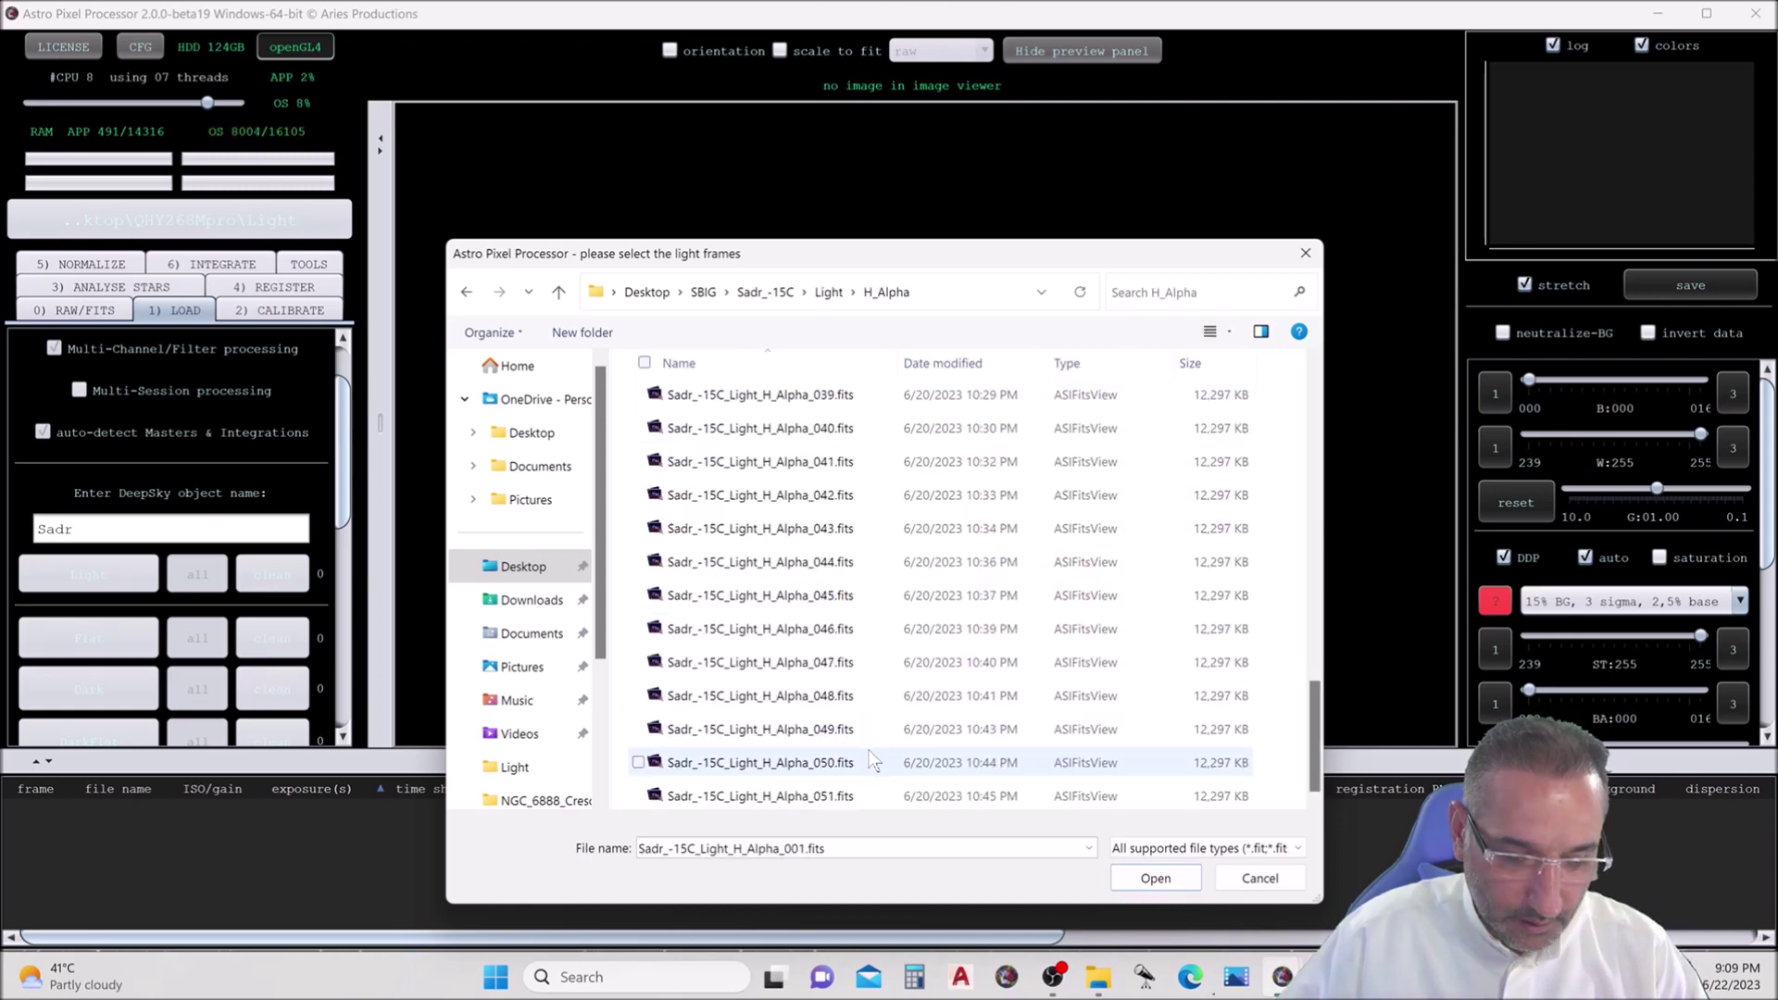
pyautogui.keyDown('shift'); pyautogui.click(815, 798); pyautogui.keyUp('shift')
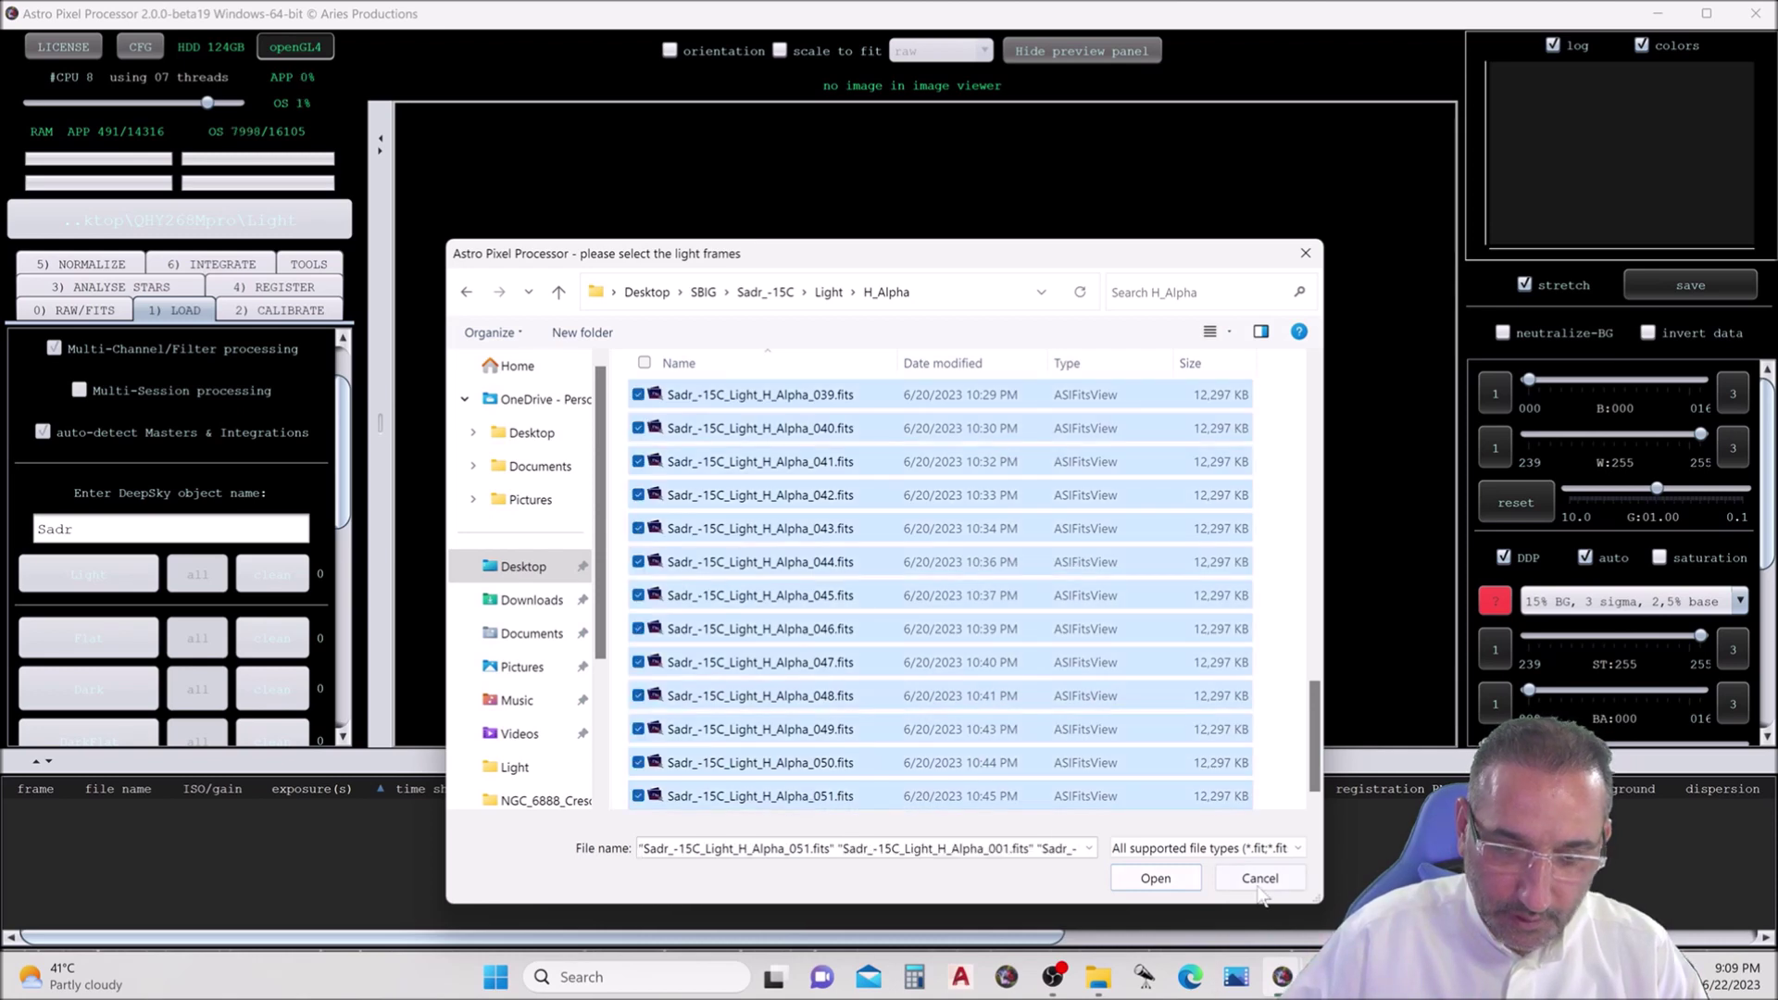
pyautogui.click(1158, 877)
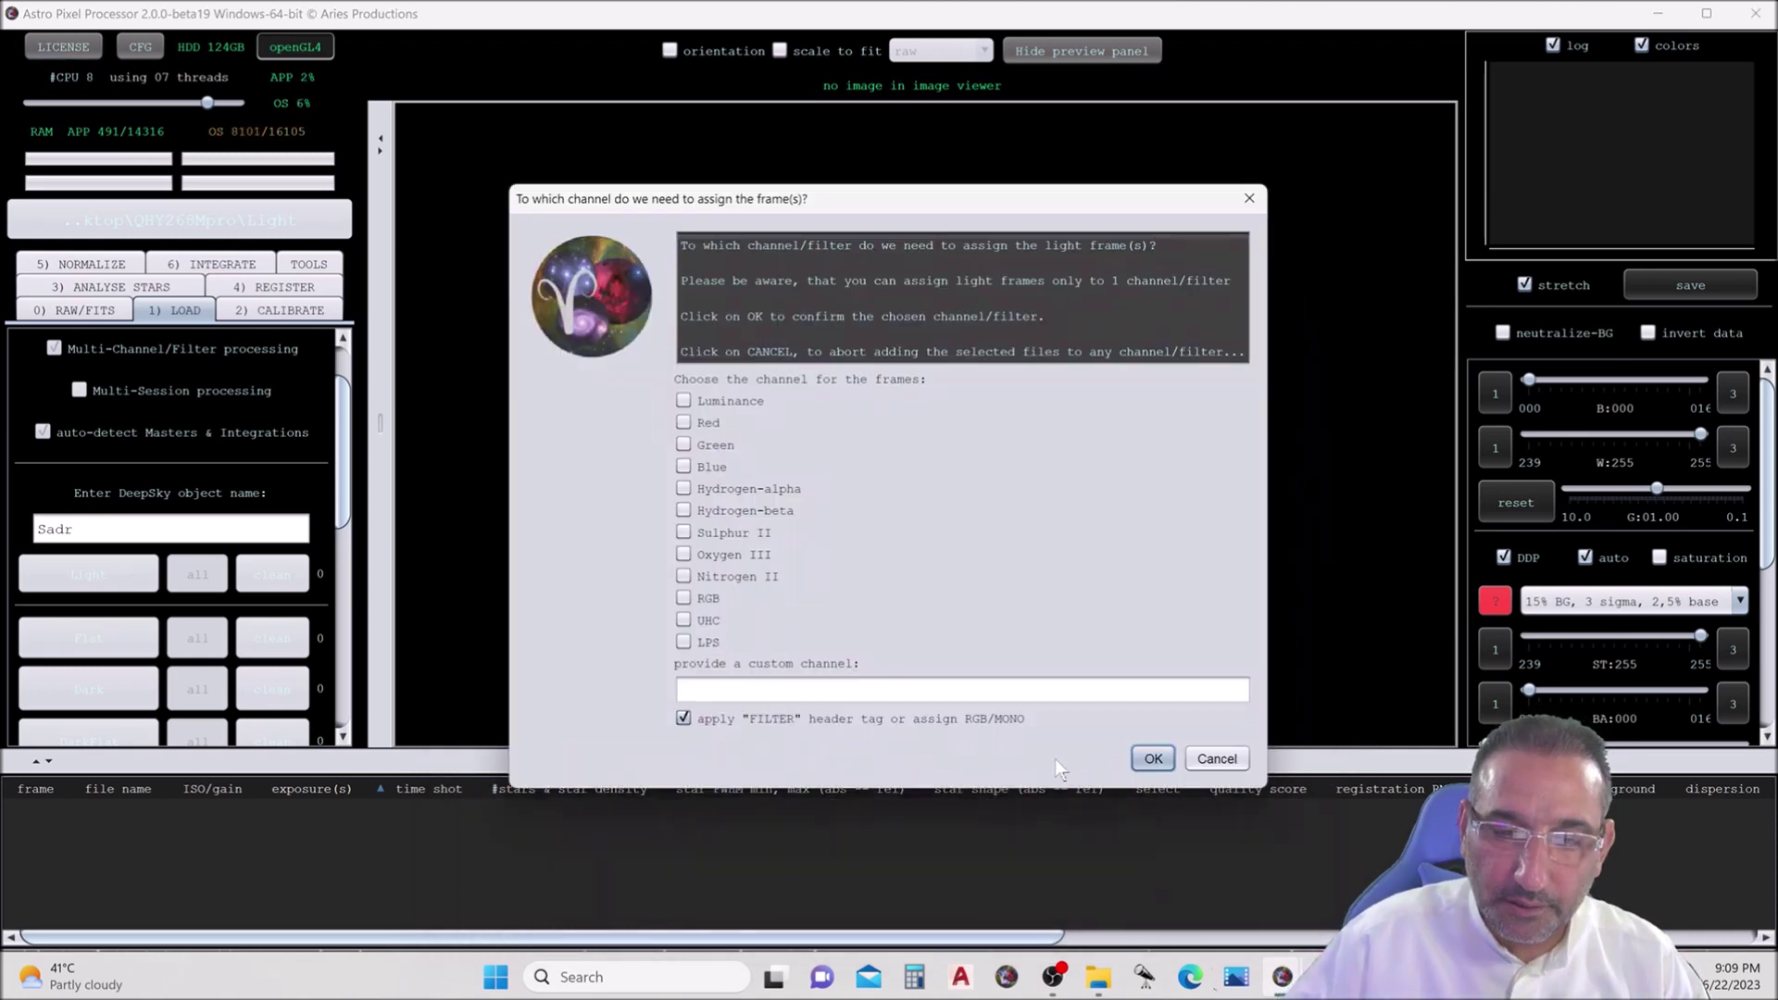
pyautogui.click(787, 489)
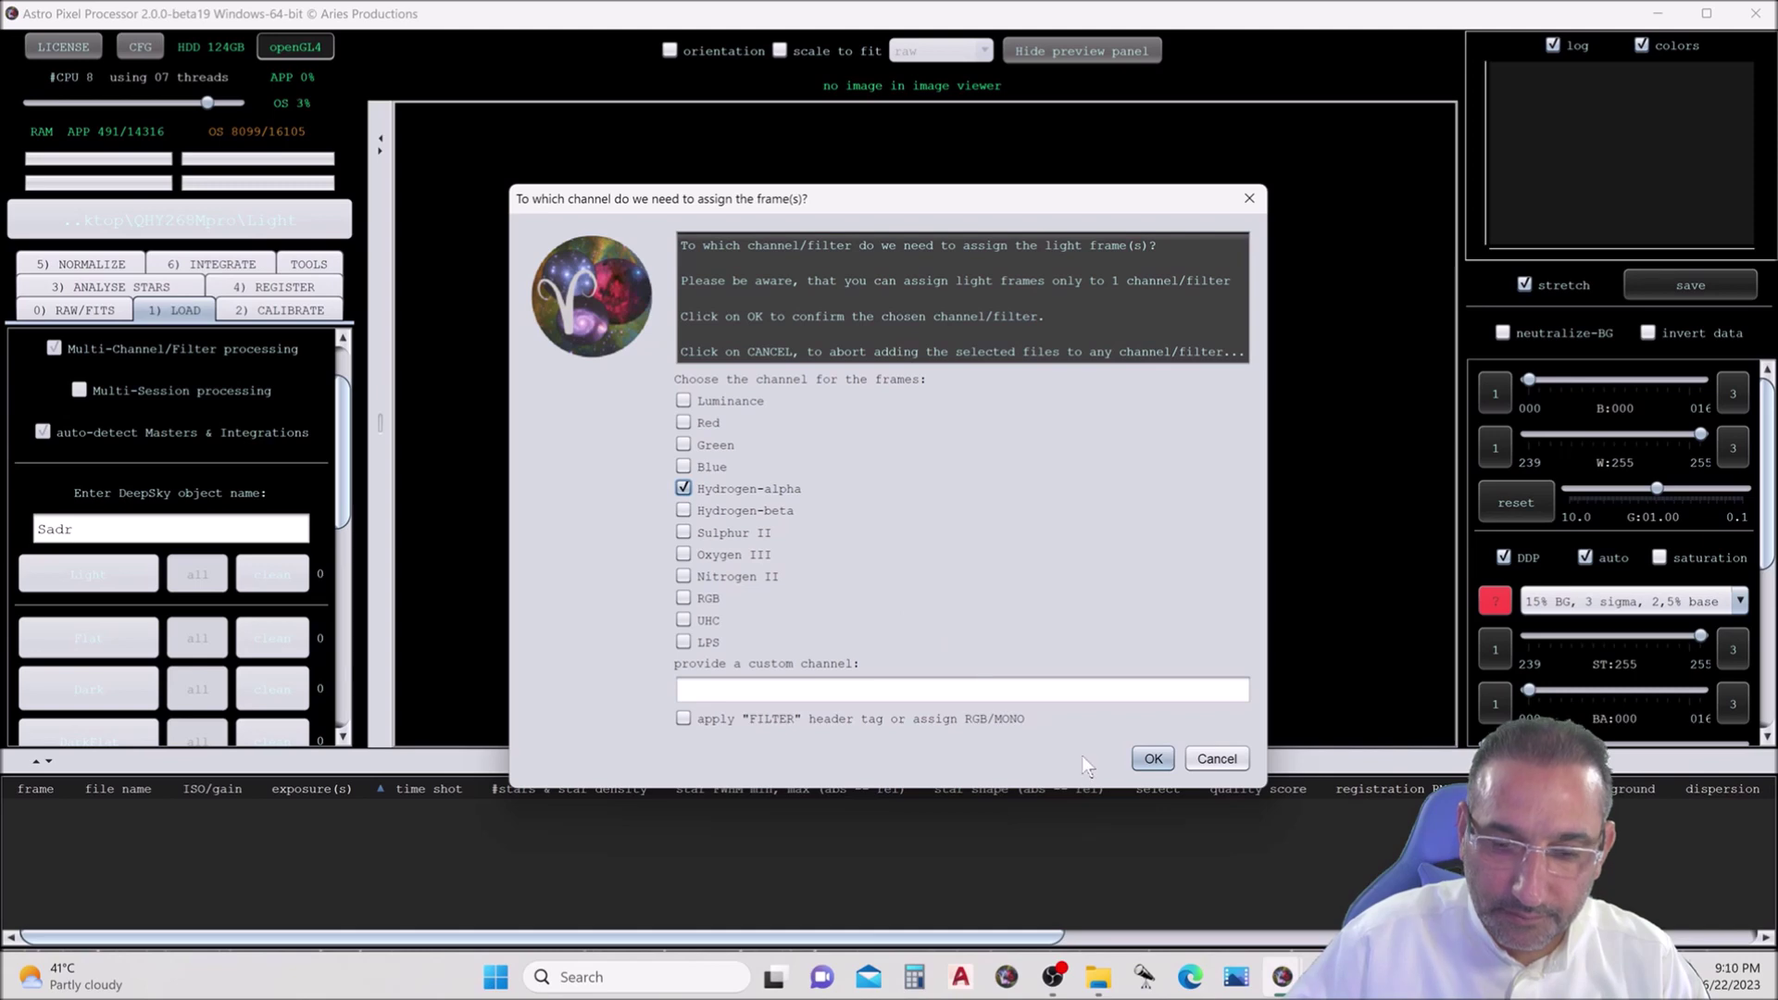
pyautogui.click(1153, 761)
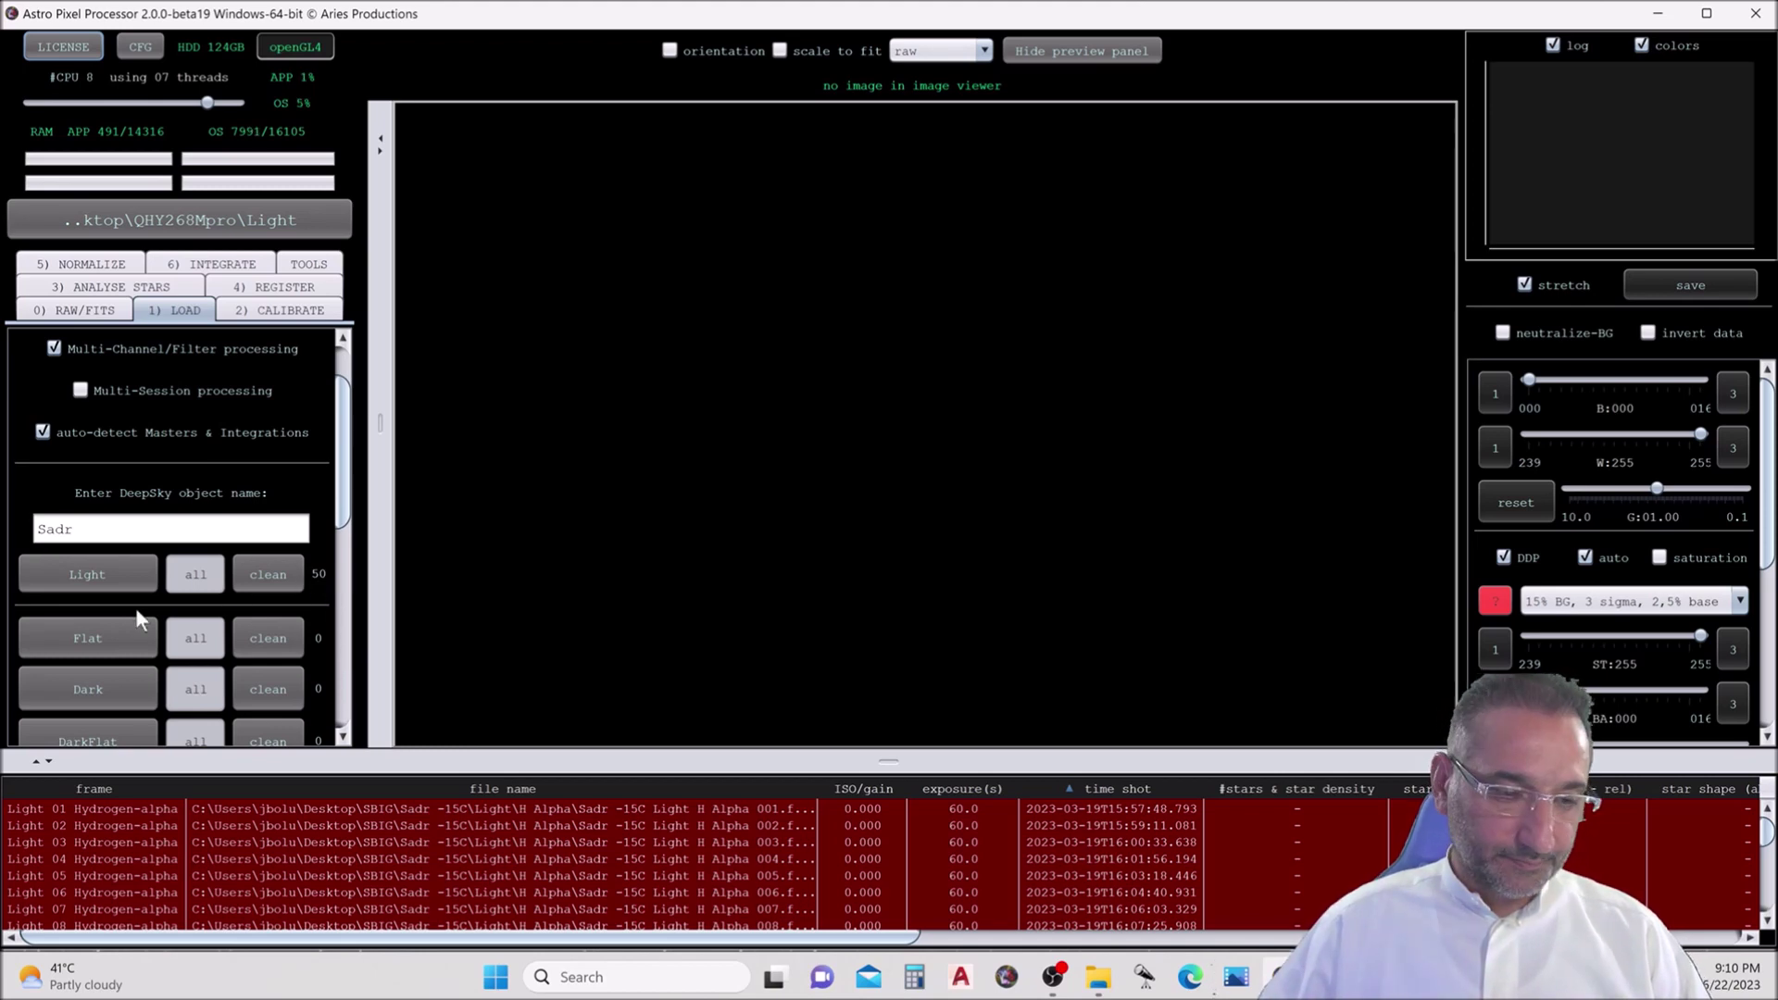
# - Load all light frames, 001 to 025, from the O-III subfolder of Light and assign them to the Oxygen III channel
pyautogui.click(155, 581)
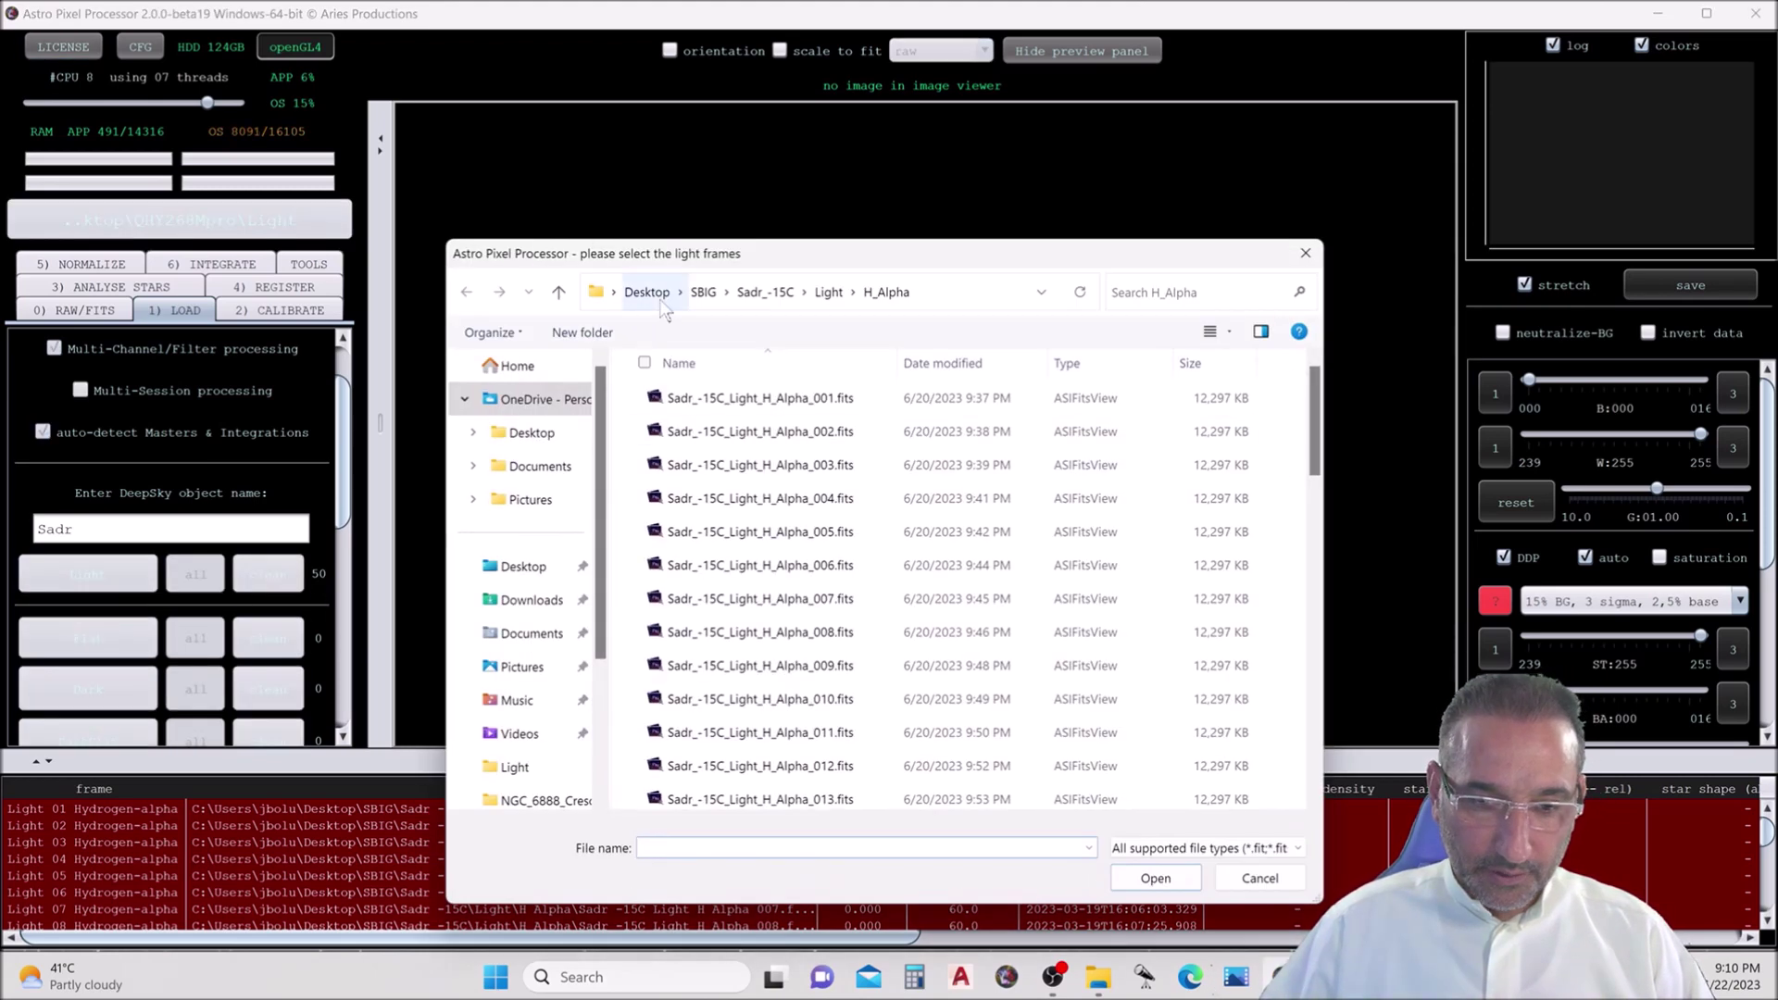
pyautogui.click(834, 299)
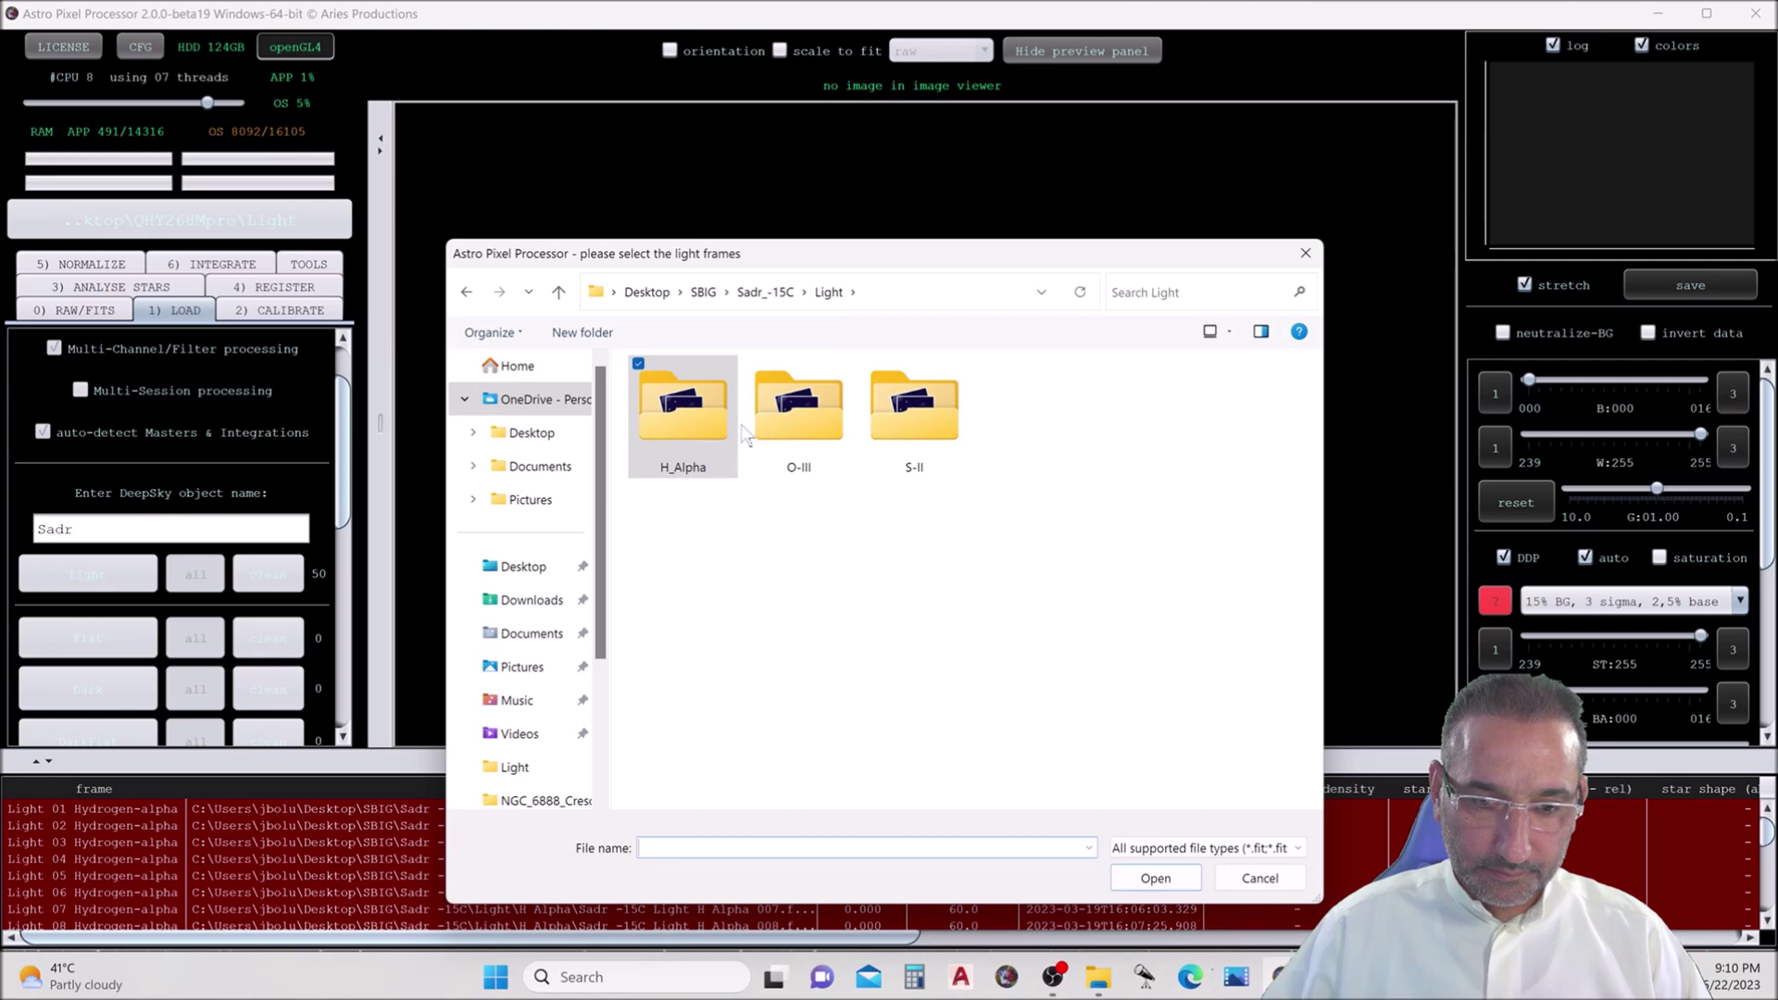
pyautogui.doubleClick(774, 421)
pyautogui.click(848, 399)
pyautogui.scroll(-4, 853, 509)
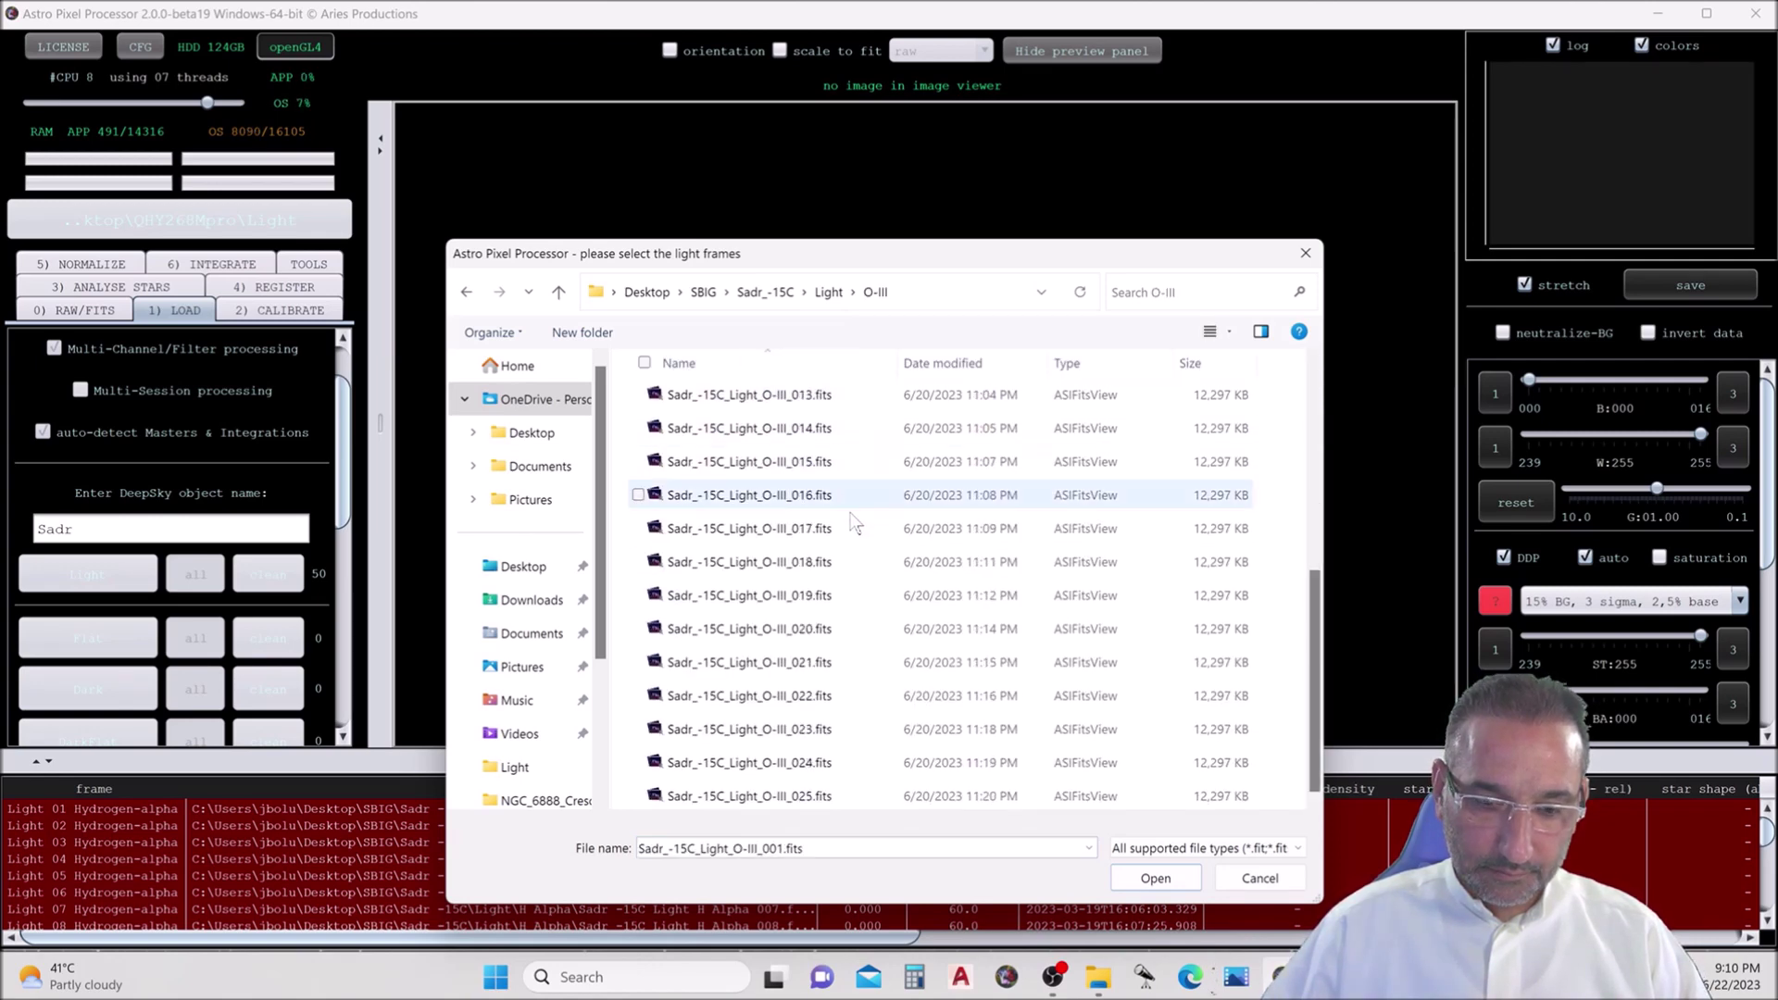
pyautogui.keyDown('shift'); pyautogui.click(831, 797); pyautogui.keyUp('shift')
pyautogui.click(1160, 880)
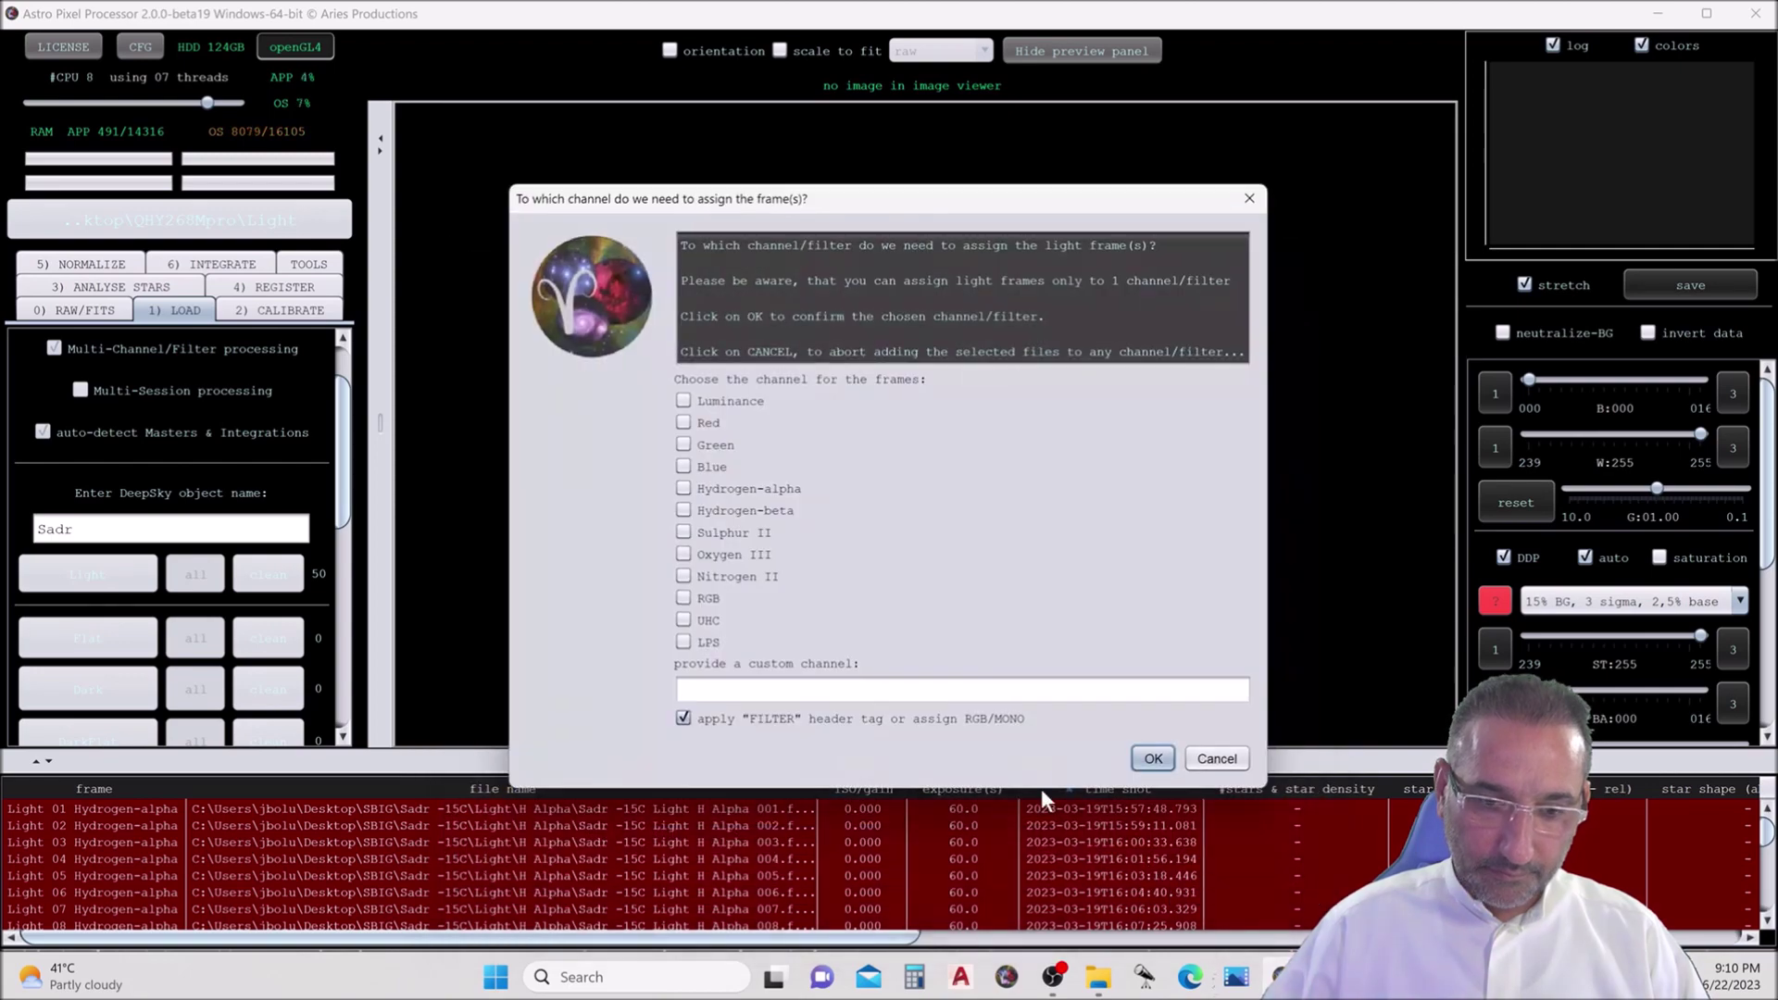
pyautogui.click(765, 556)
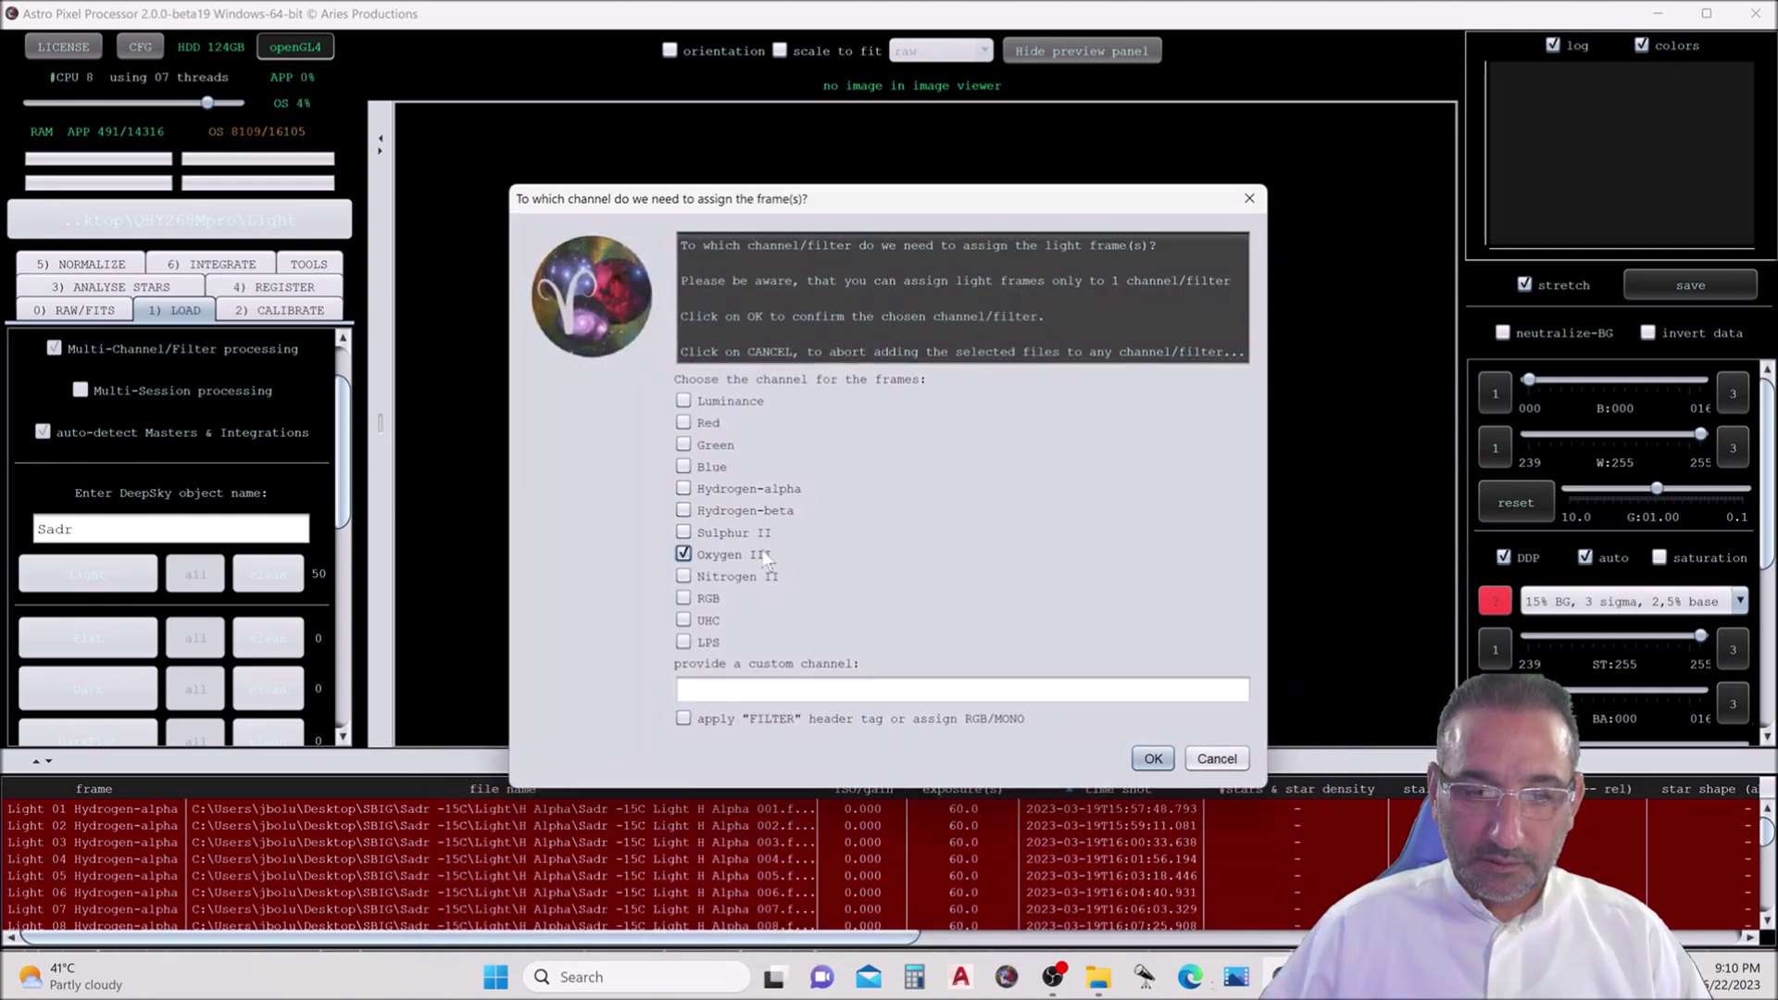
pyautogui.click(1151, 758)
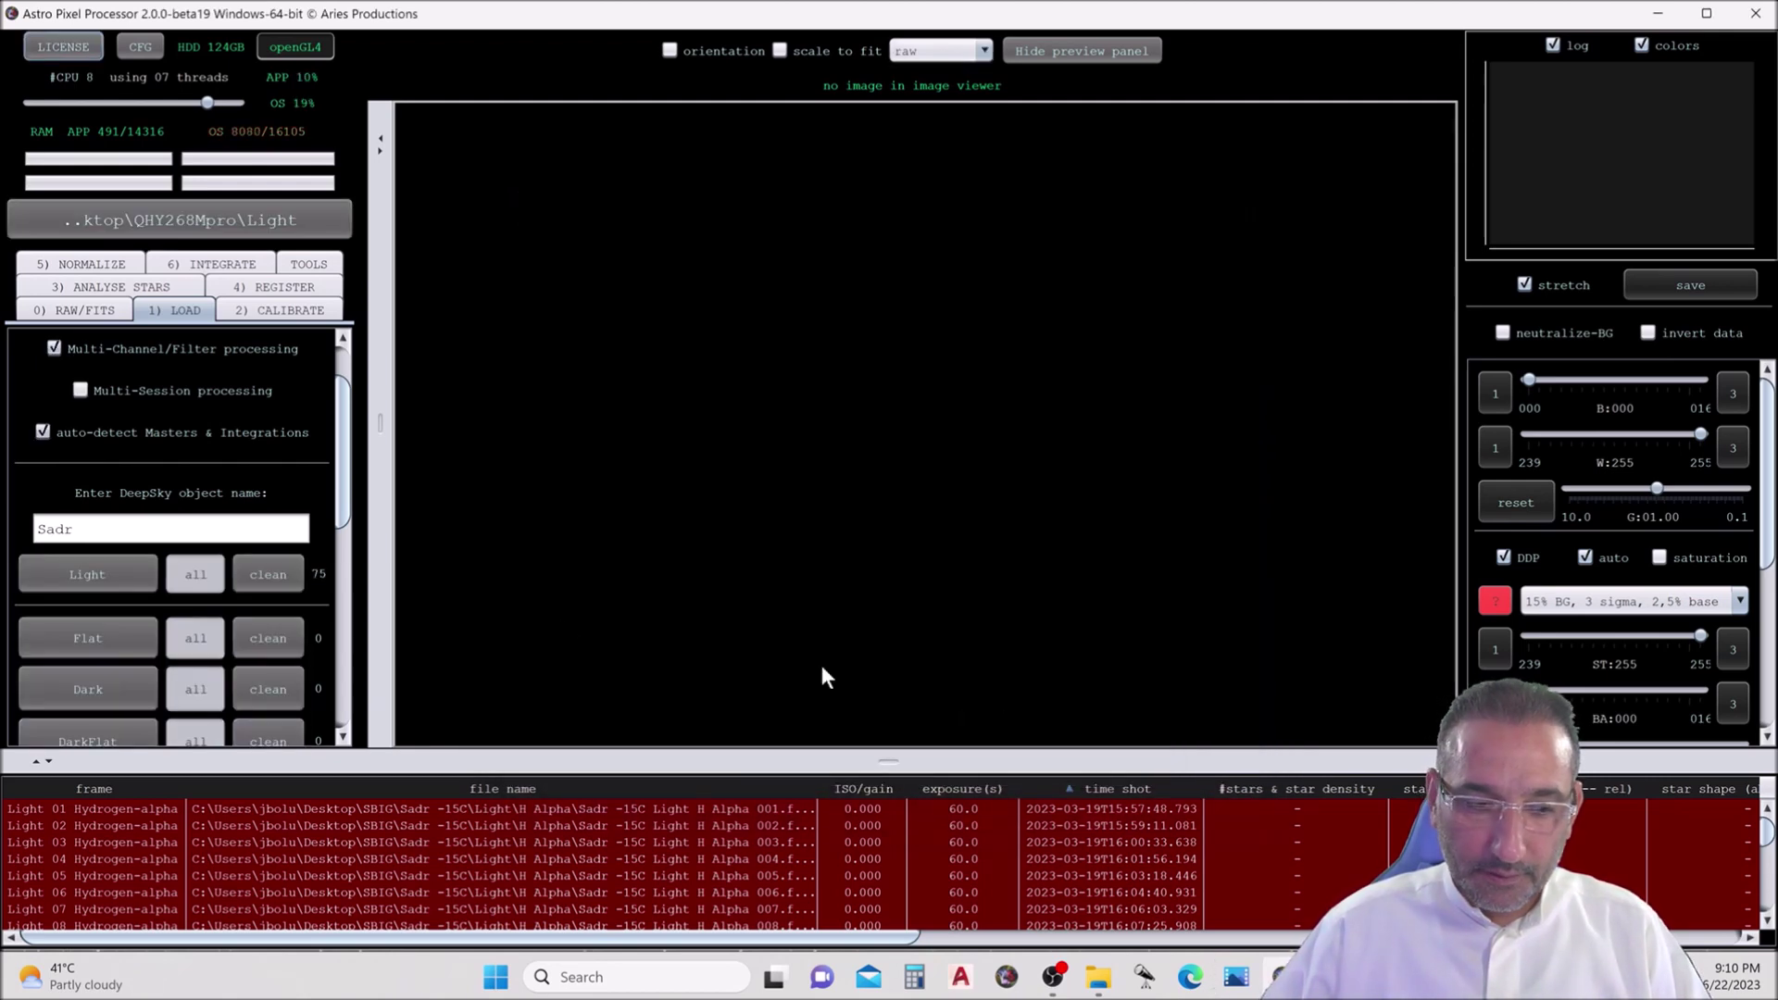
# - Load all light frames, 001 to 025, from the S-II subfolder of Light and assign them to the Sulphur II channel
pyautogui.click(136, 584)
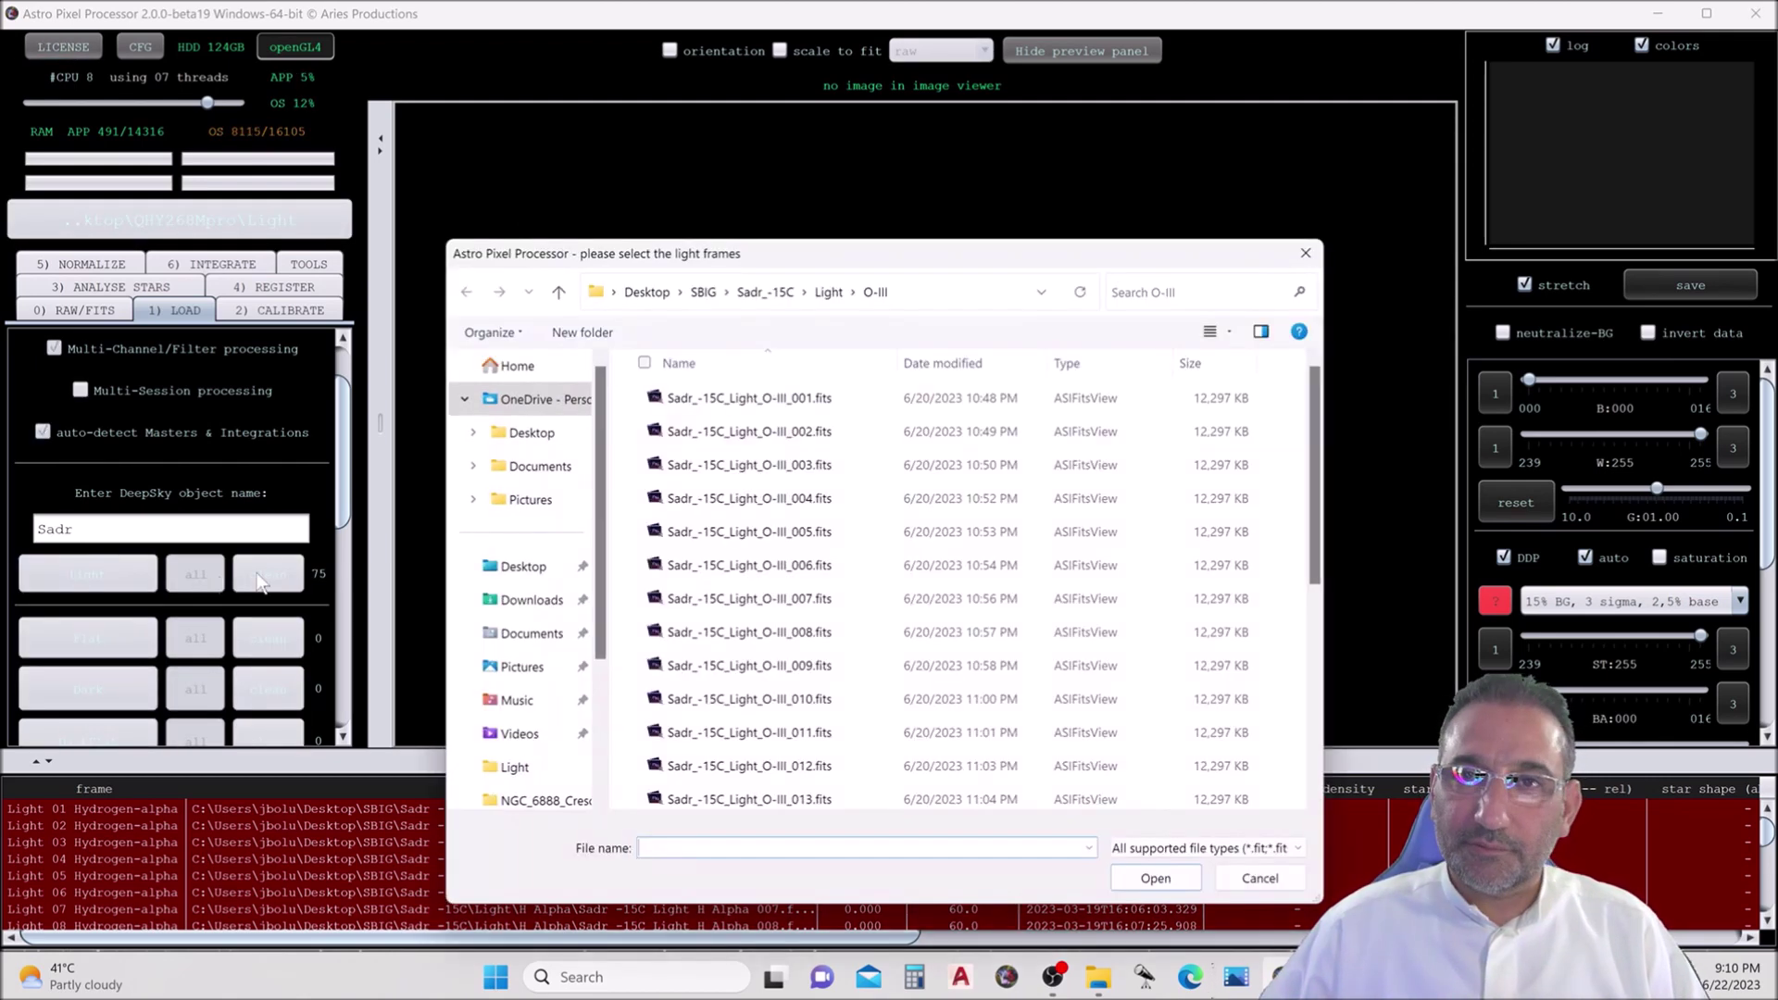
pyautogui.click(828, 293)
pyautogui.doubleClick(885, 413)
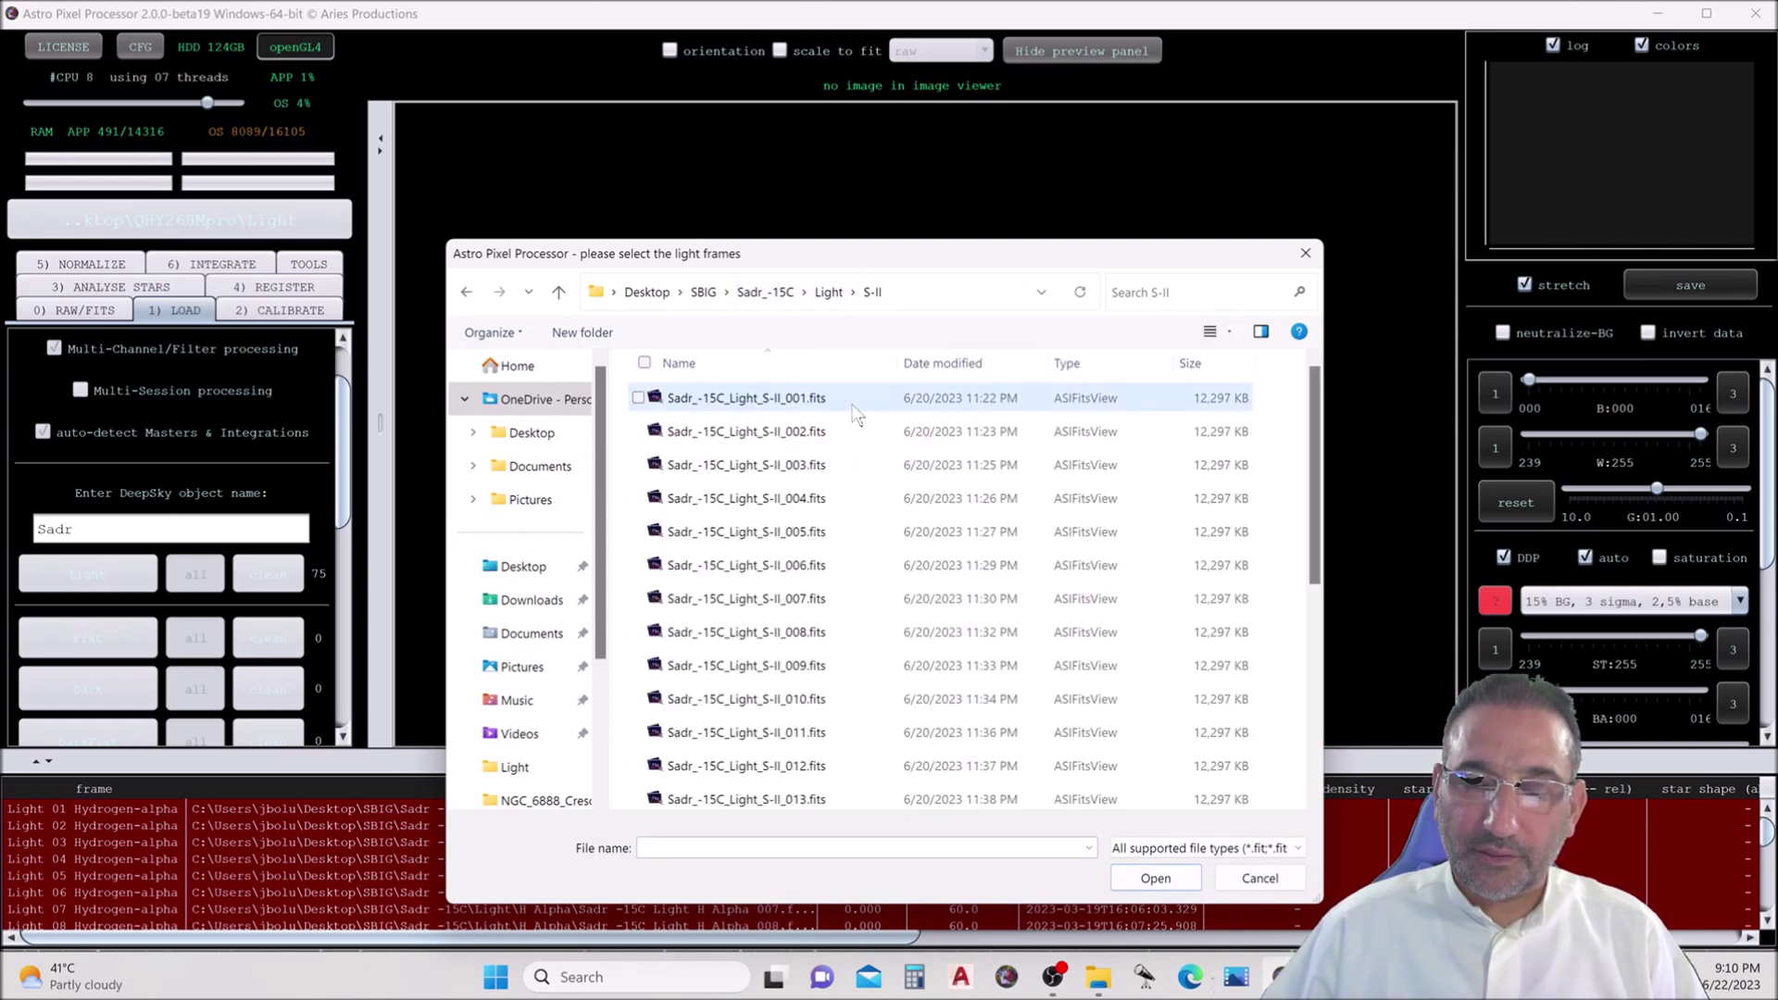
pyautogui.scroll(-4, 907, 463)
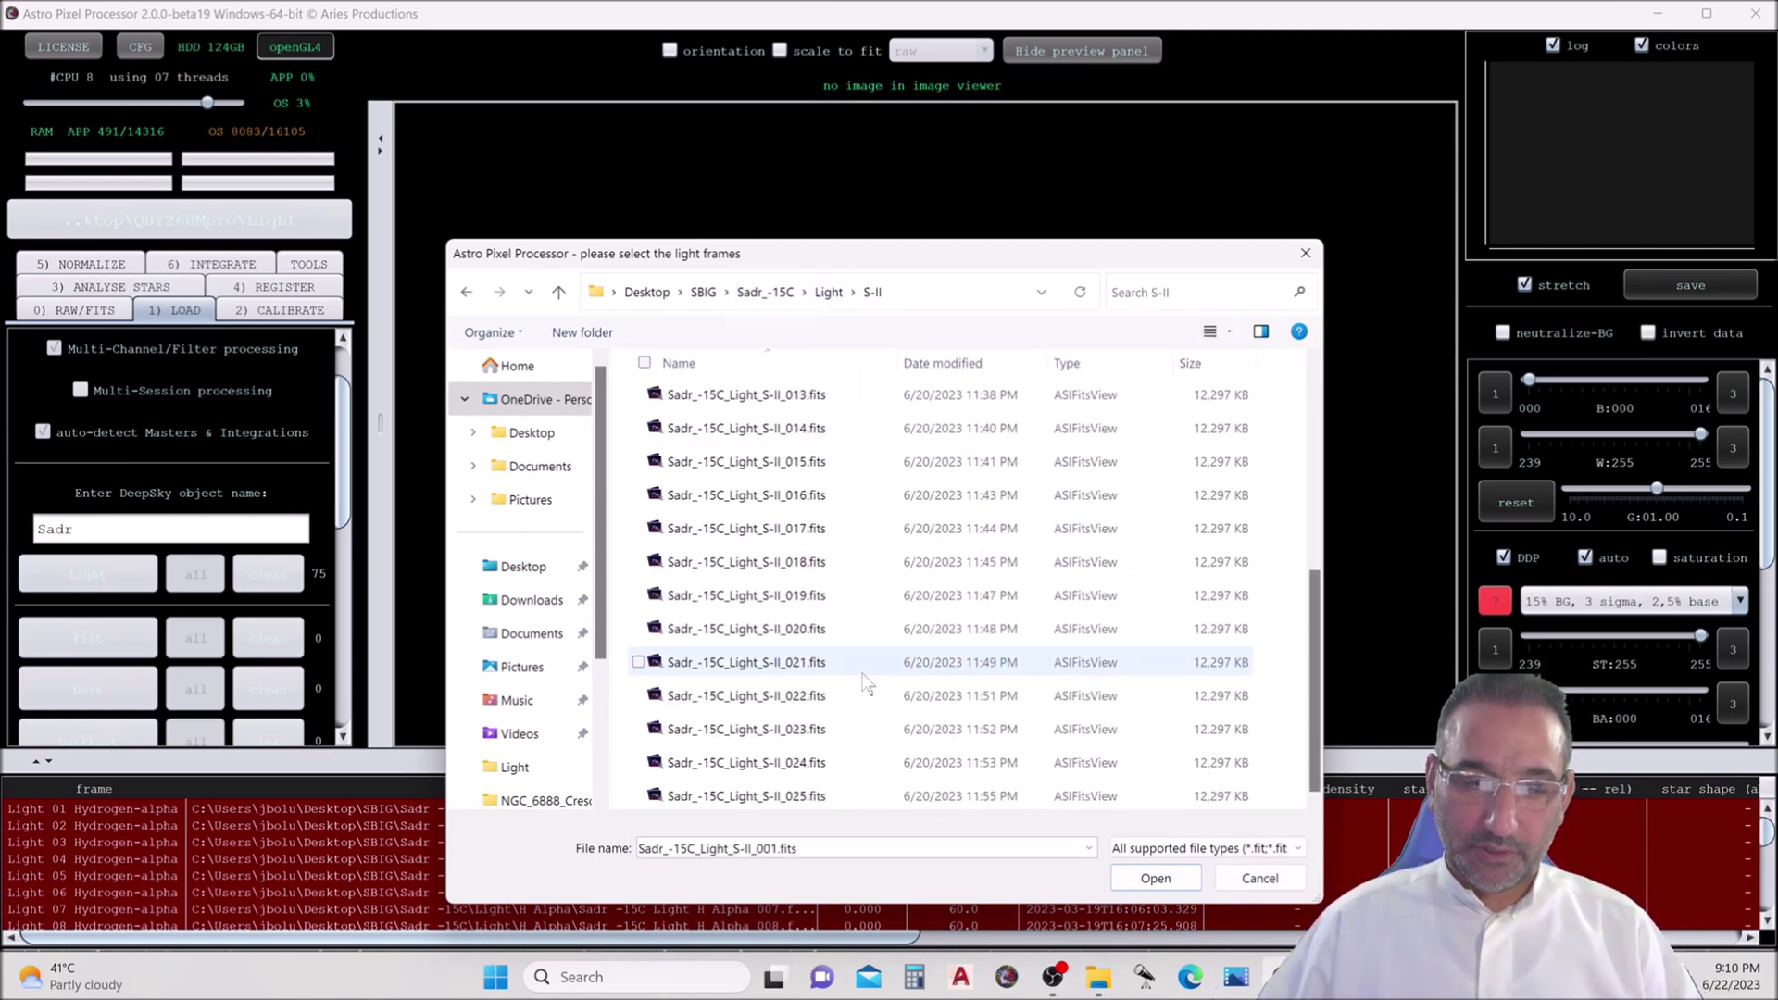
pyautogui.keyDown('shift'); pyautogui.click(814, 798); pyautogui.keyUp('shift')
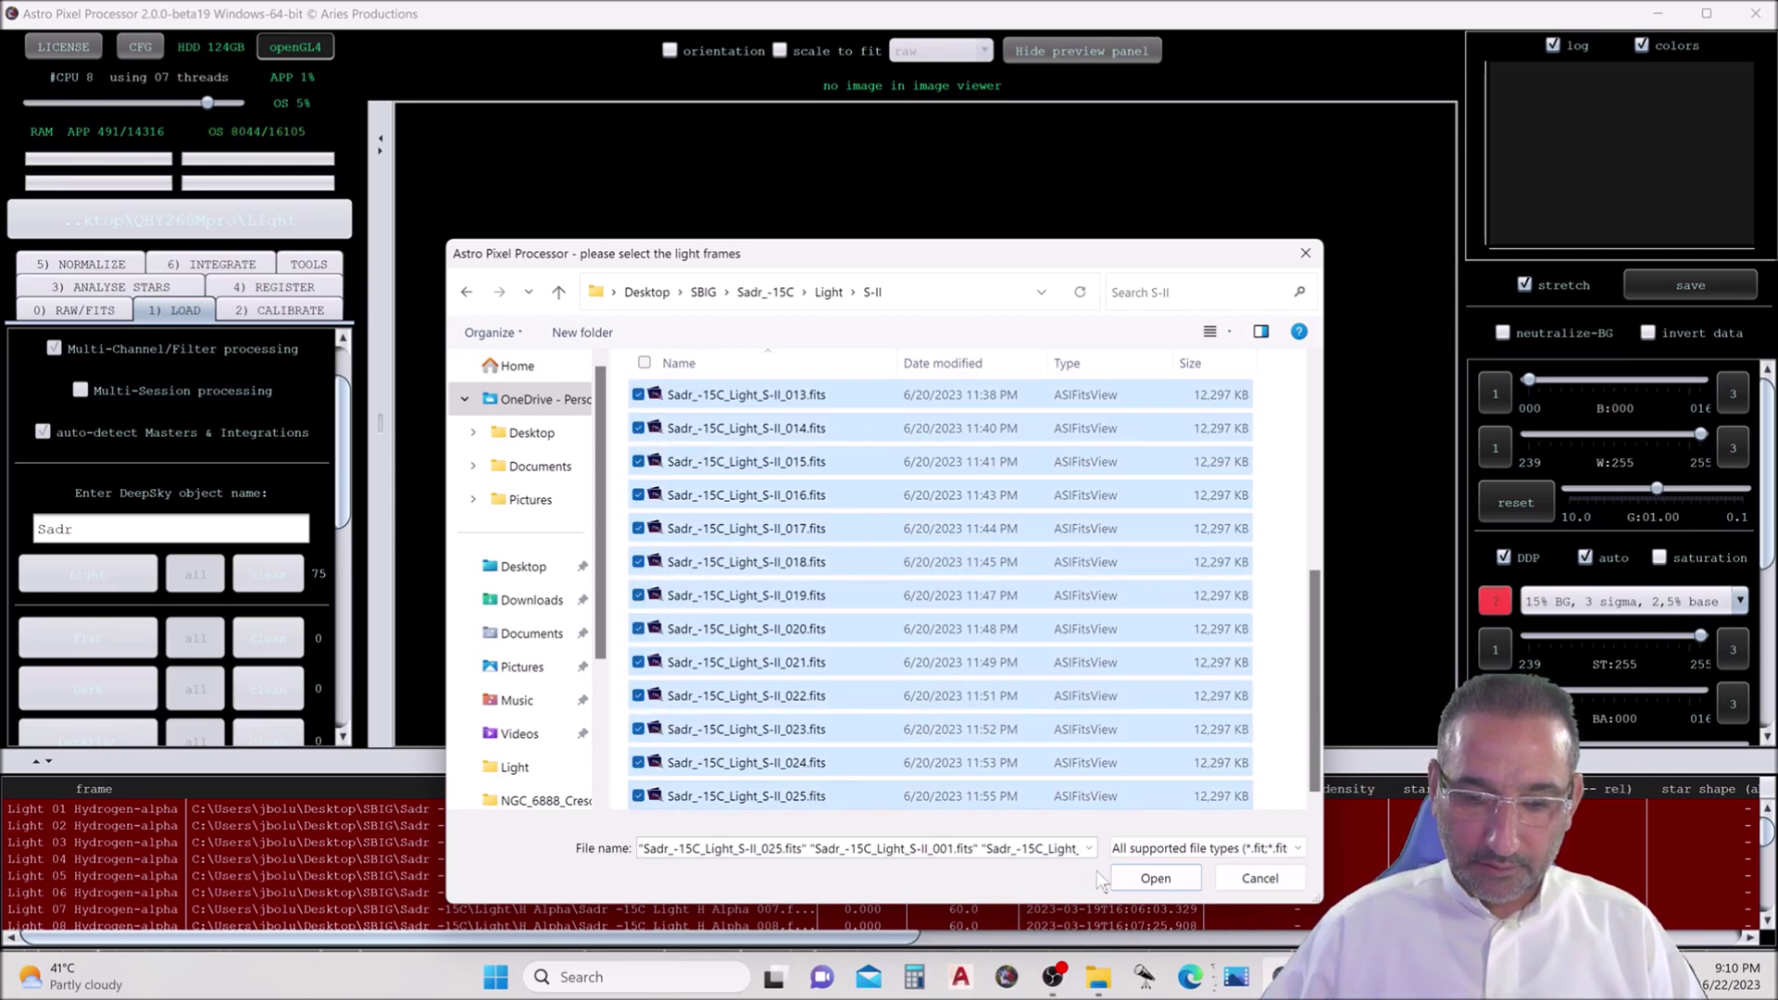
pyautogui.click(1126, 876)
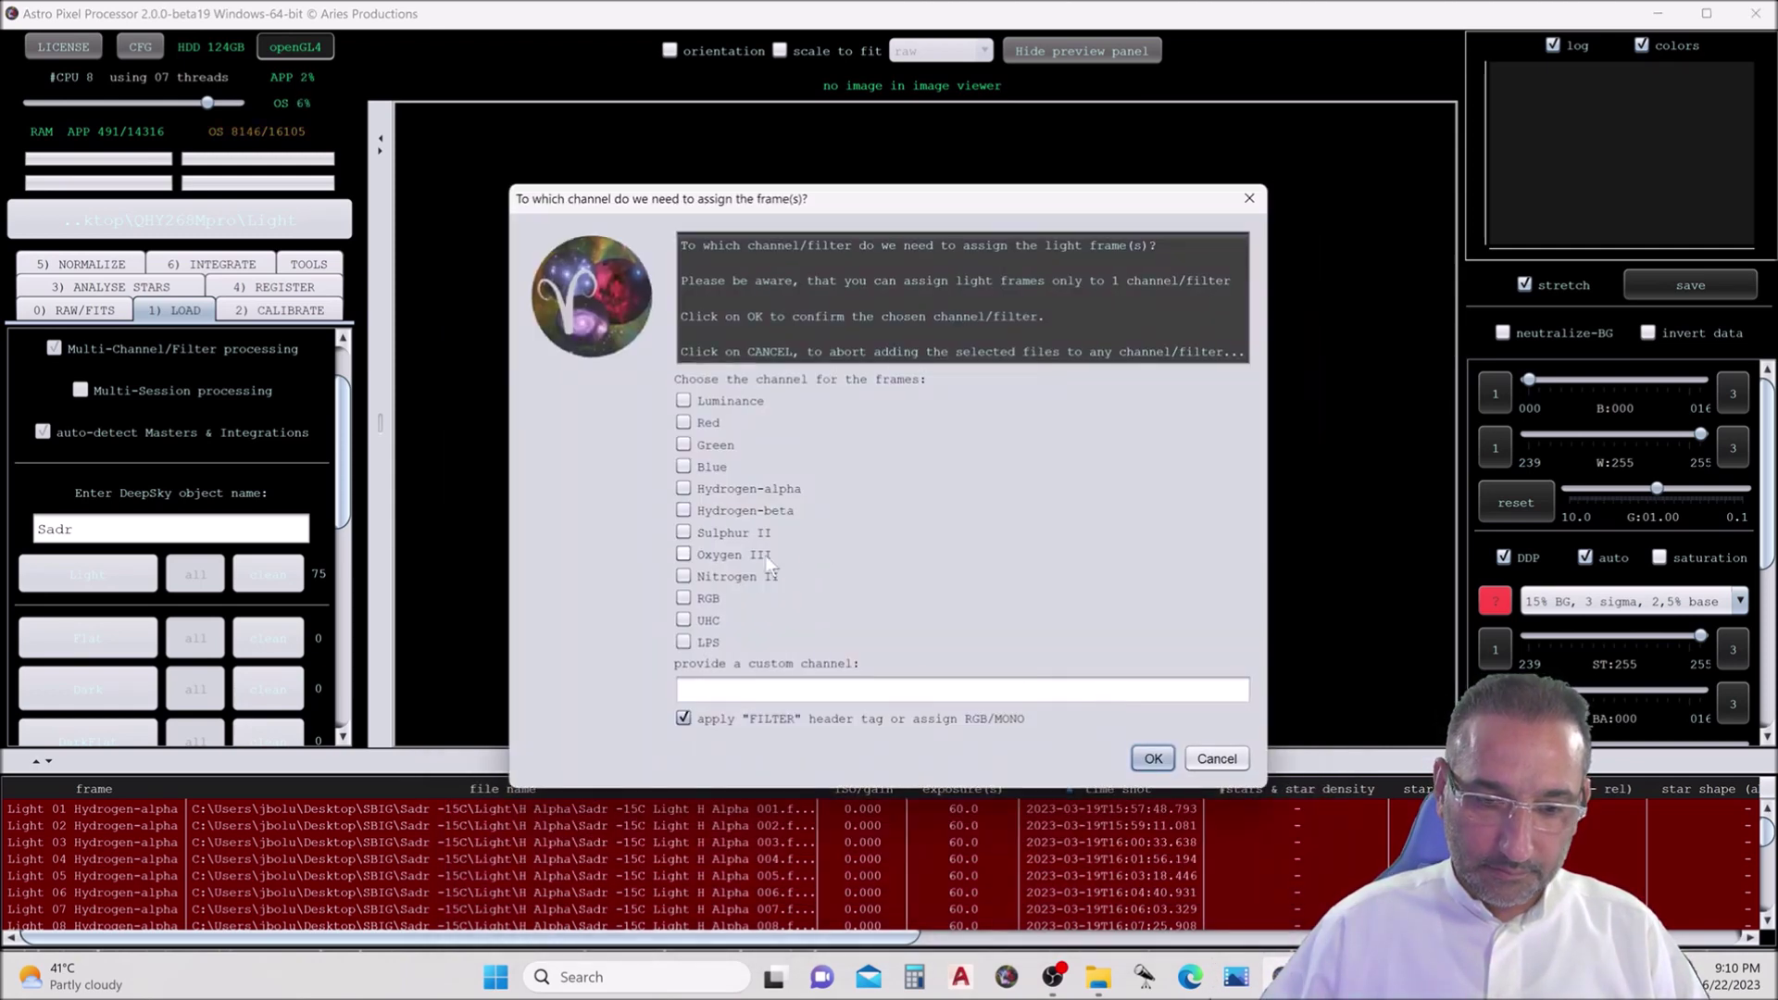
pyautogui.click(684, 531)
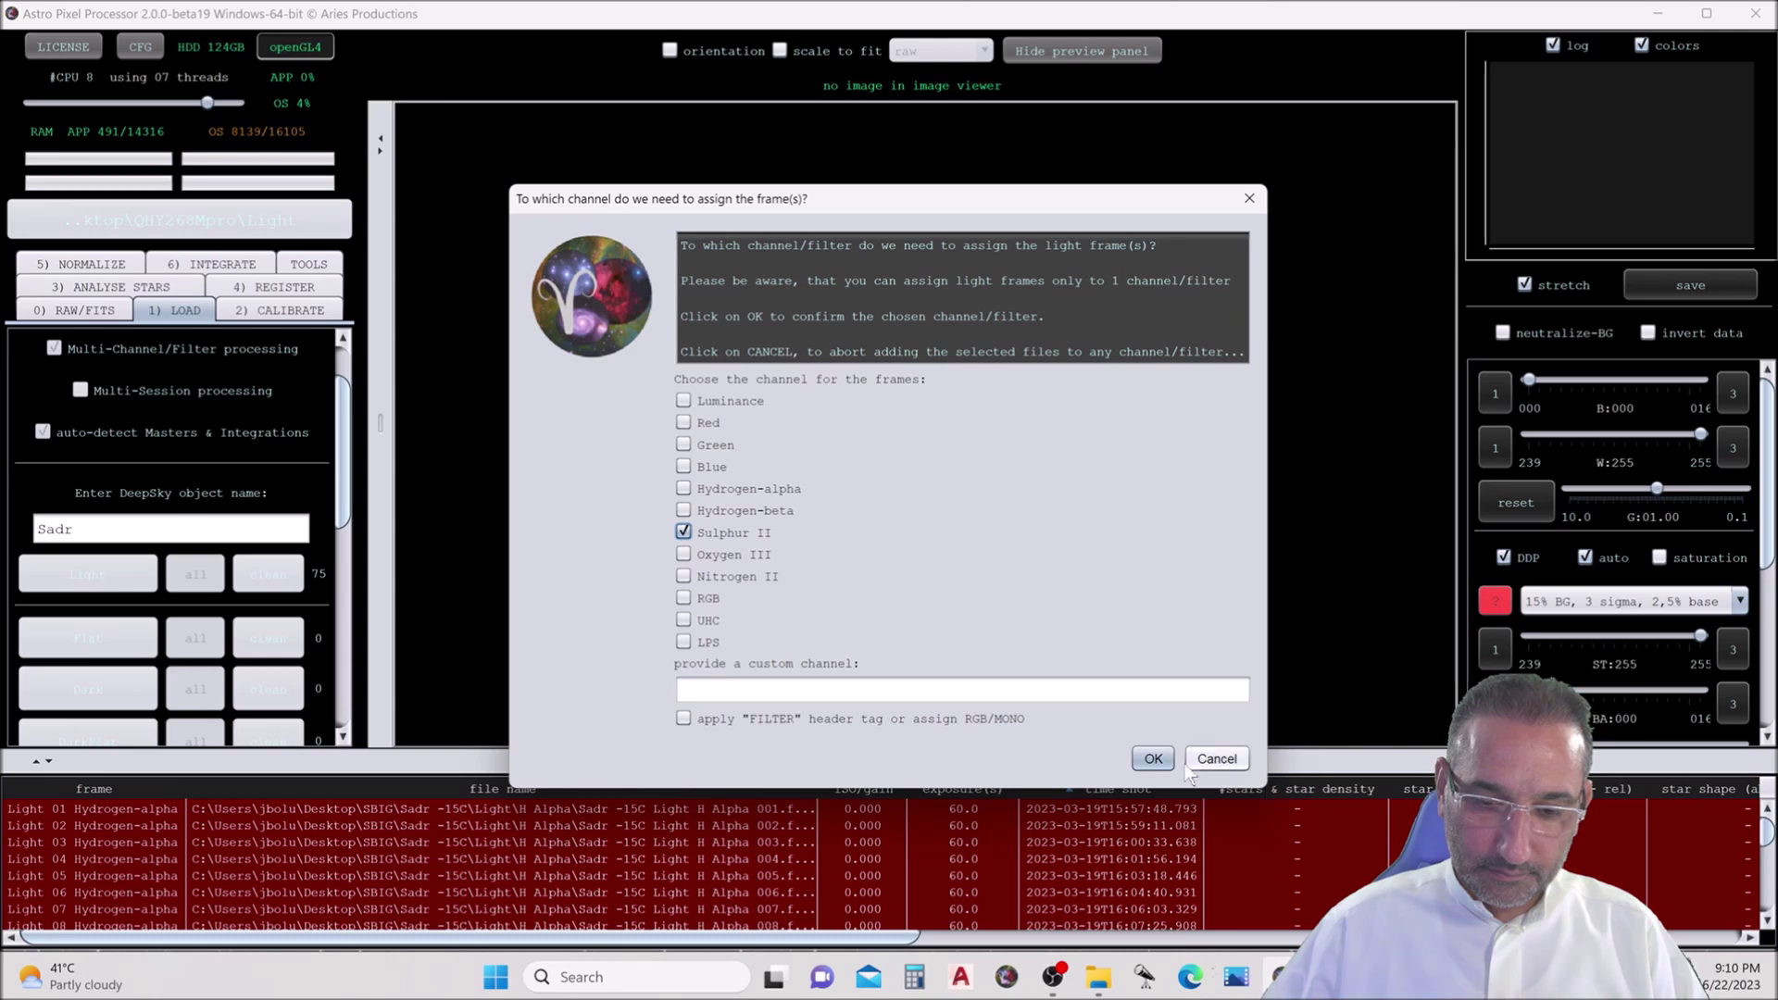
pyautogui.click(1154, 758)
# - Load MF-IG_0.0-E_1.5s-SBIG_CCD-3072x2048--Hydrogen-alpha.fits from the Sadr_-15C Master folder as a MasterFlat for the Hydrogen-alpha channel
pyautogui.scroll(-1, 275, 477)
pyautogui.scroll(-5, 275, 477)
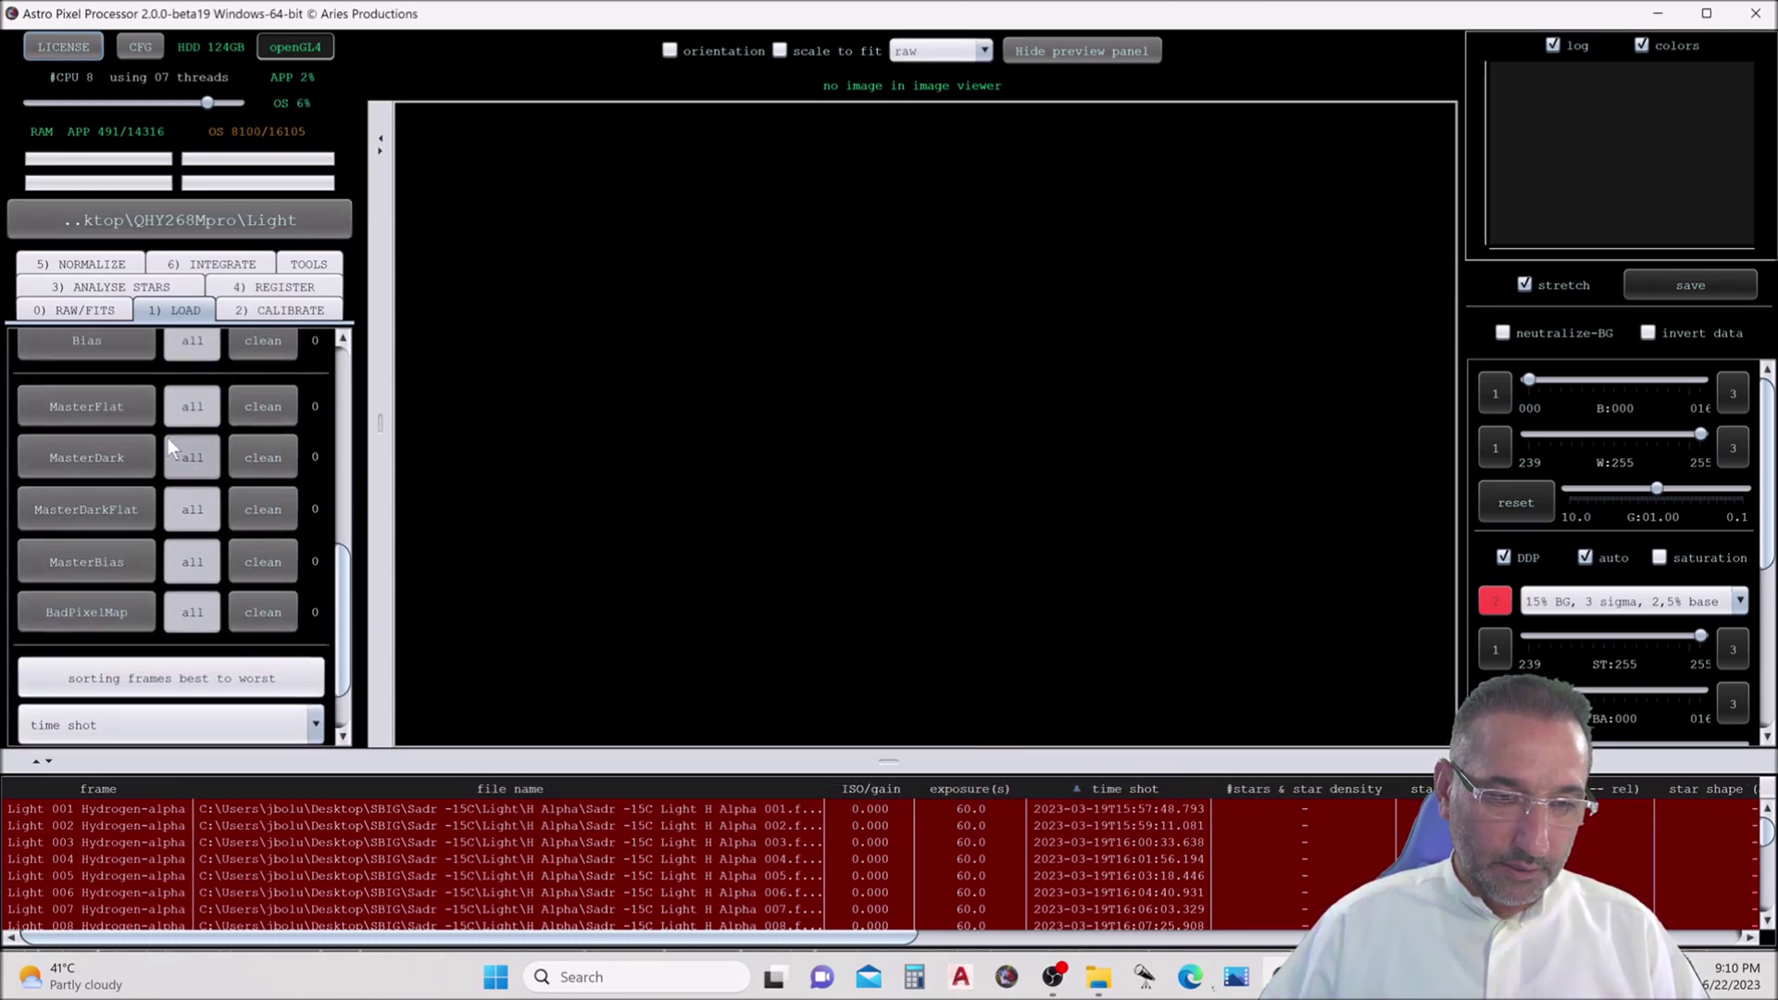
pyautogui.click(124, 410)
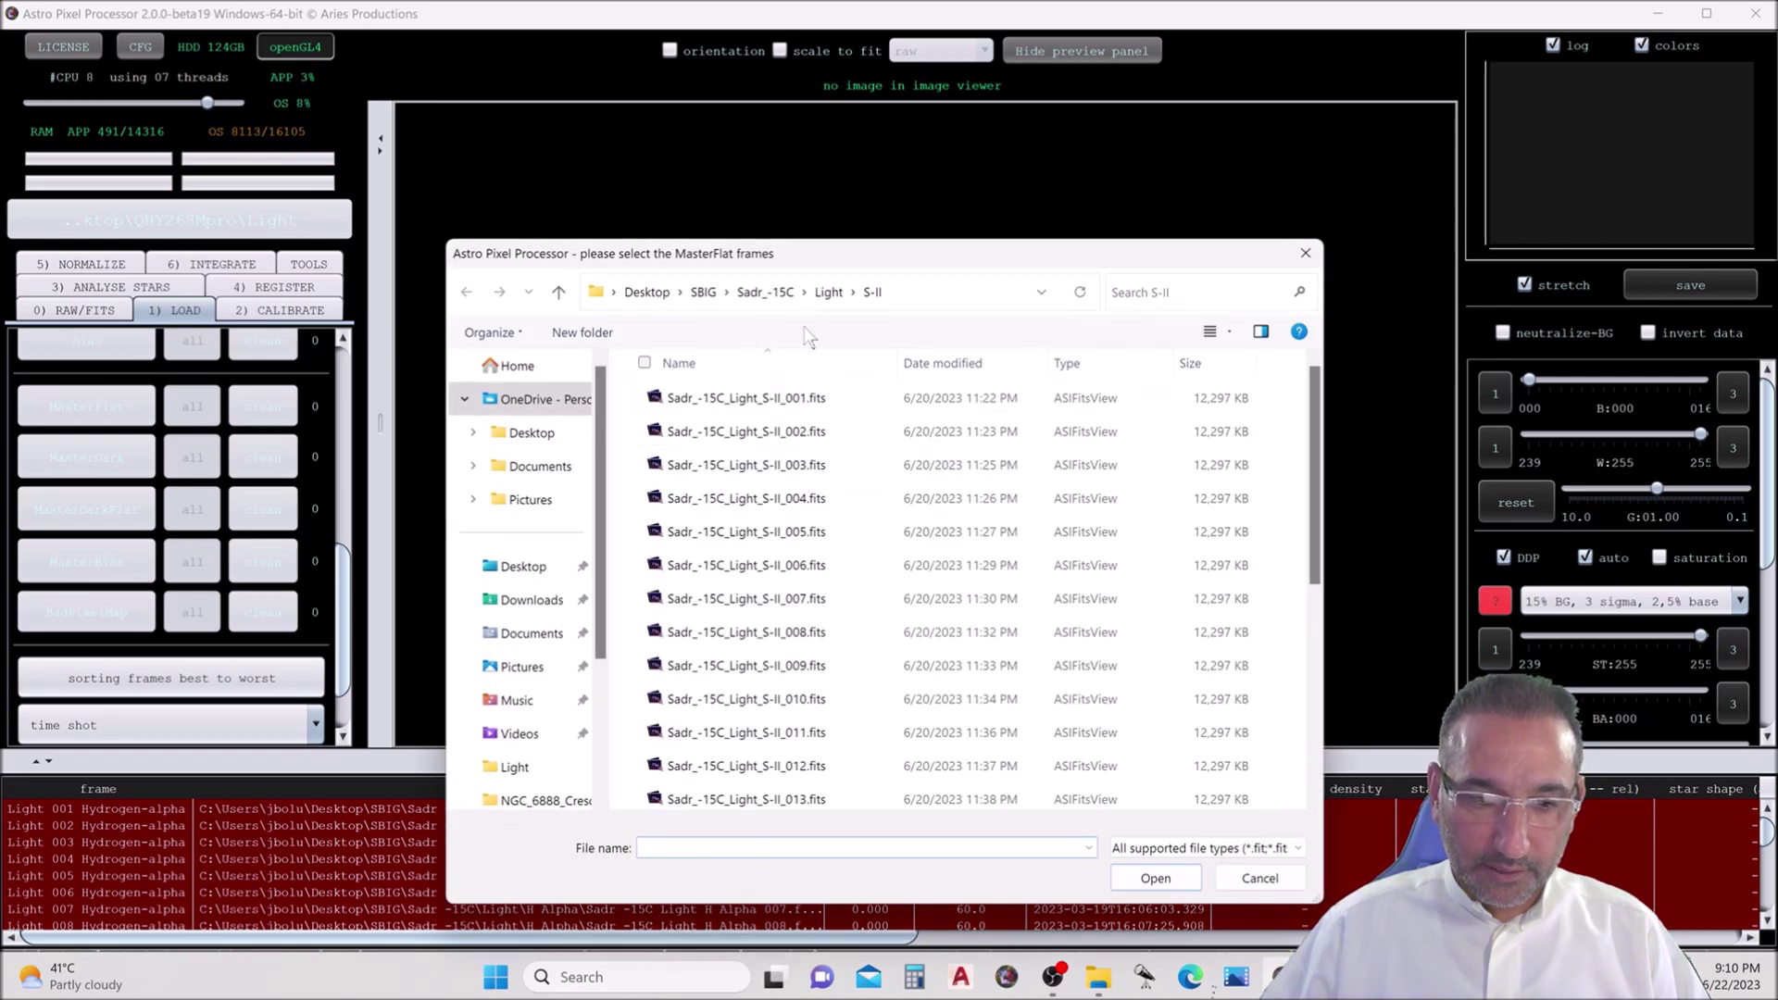
pyautogui.click(766, 293)
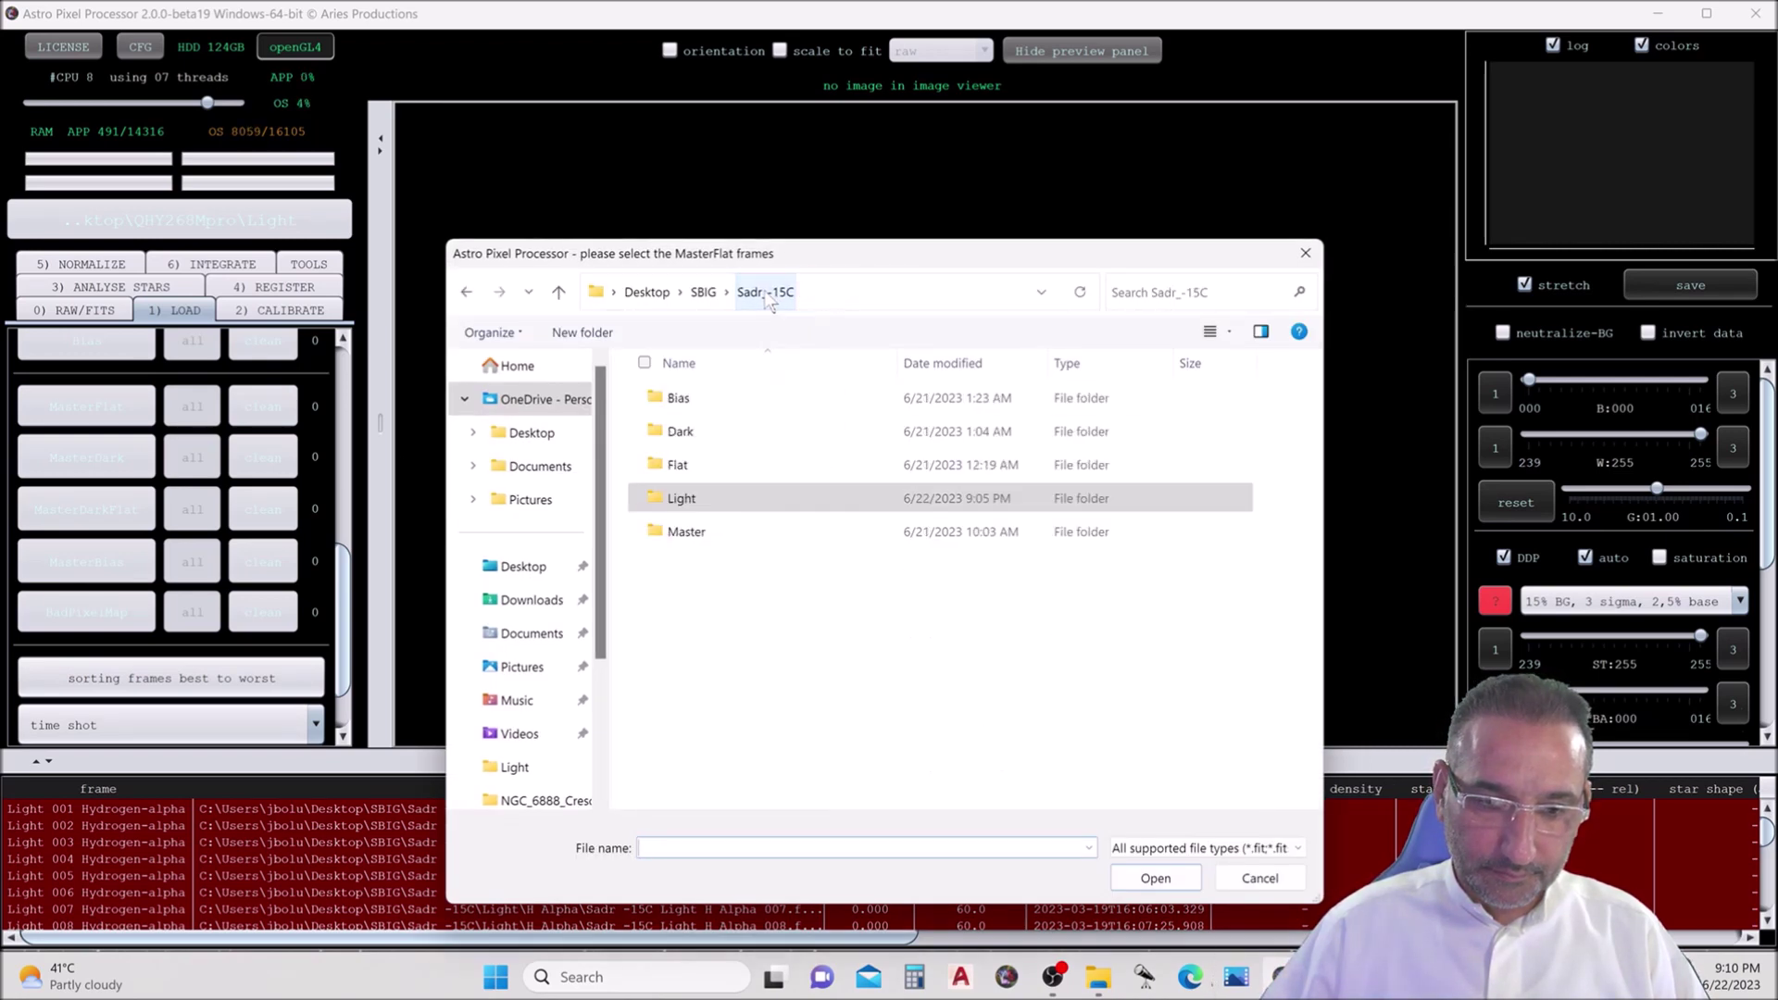
pyautogui.doubleClick(719, 526)
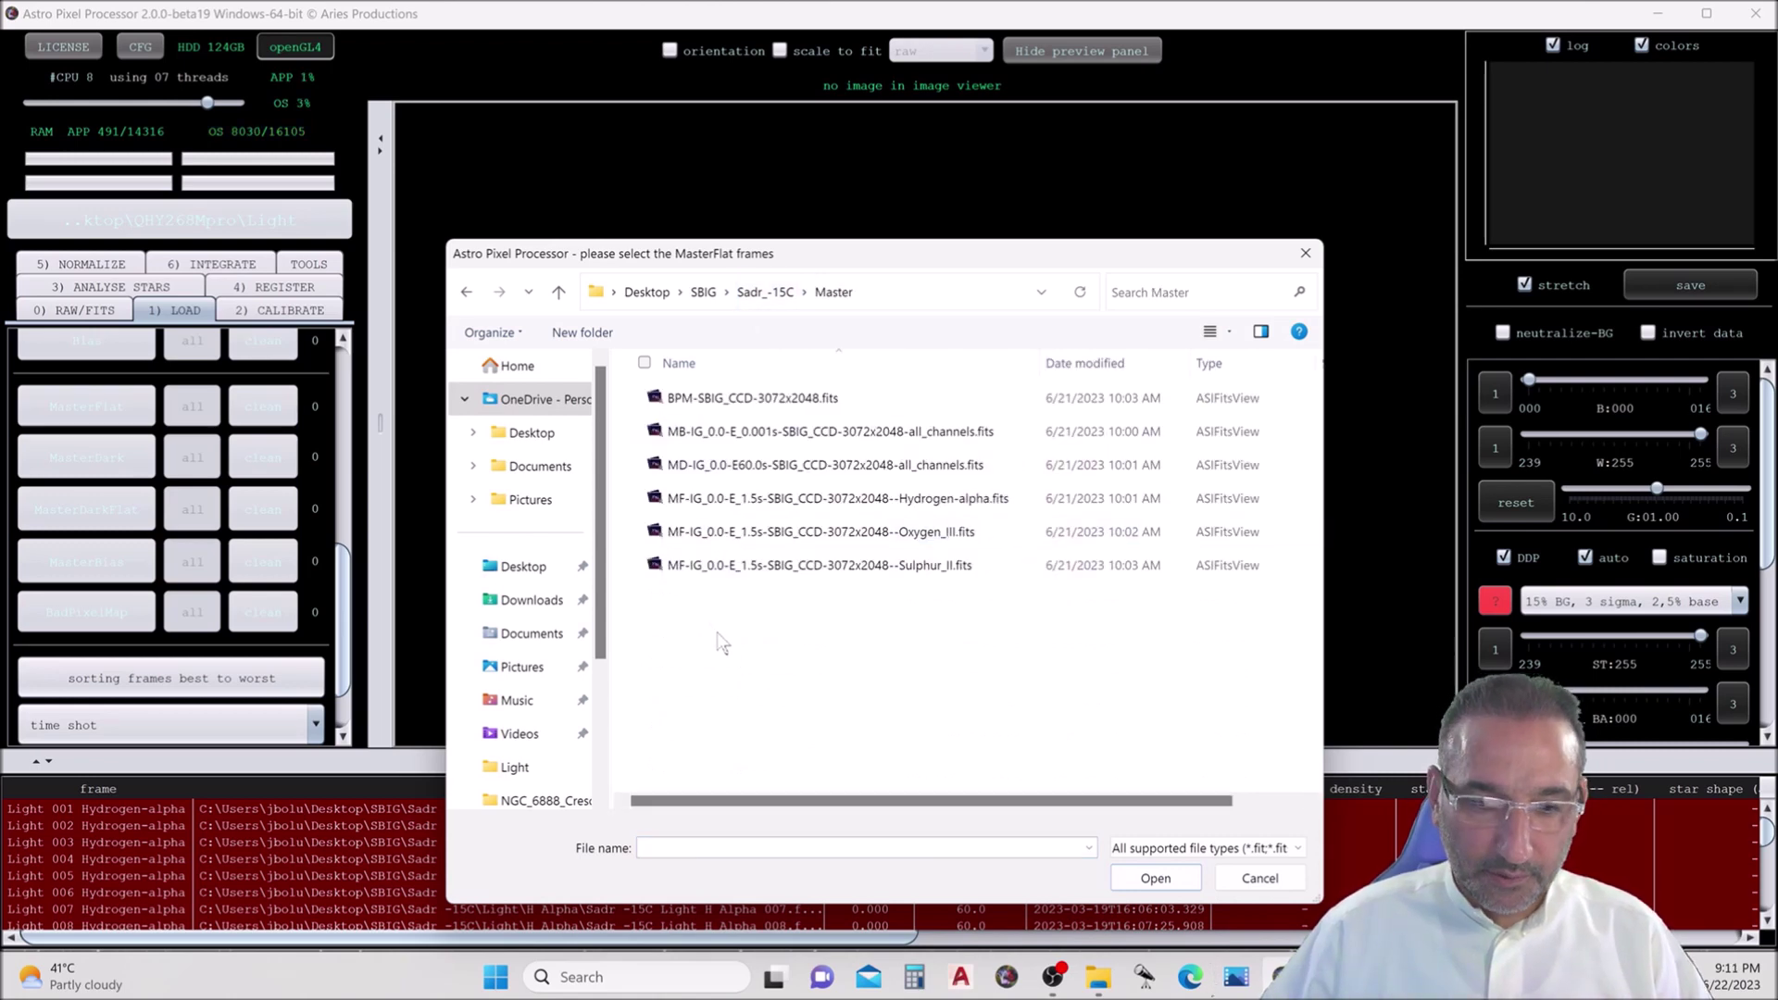
pyautogui.click(758, 505)
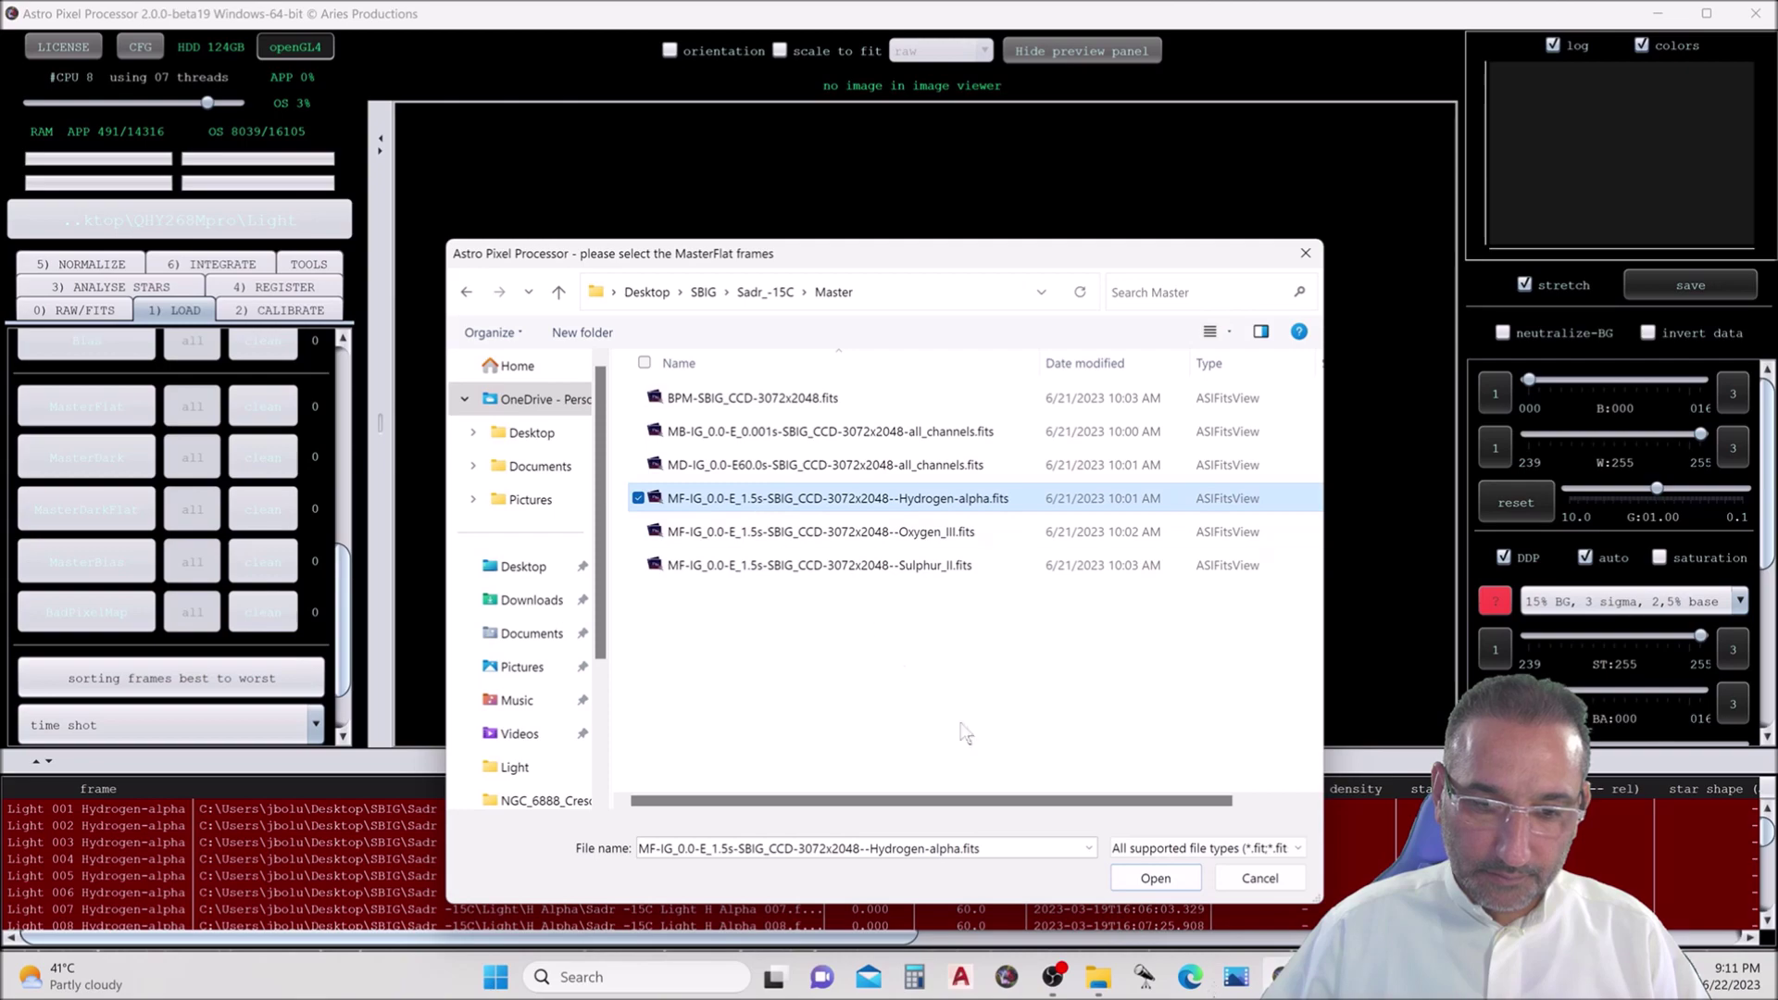
pyautogui.click(1167, 884)
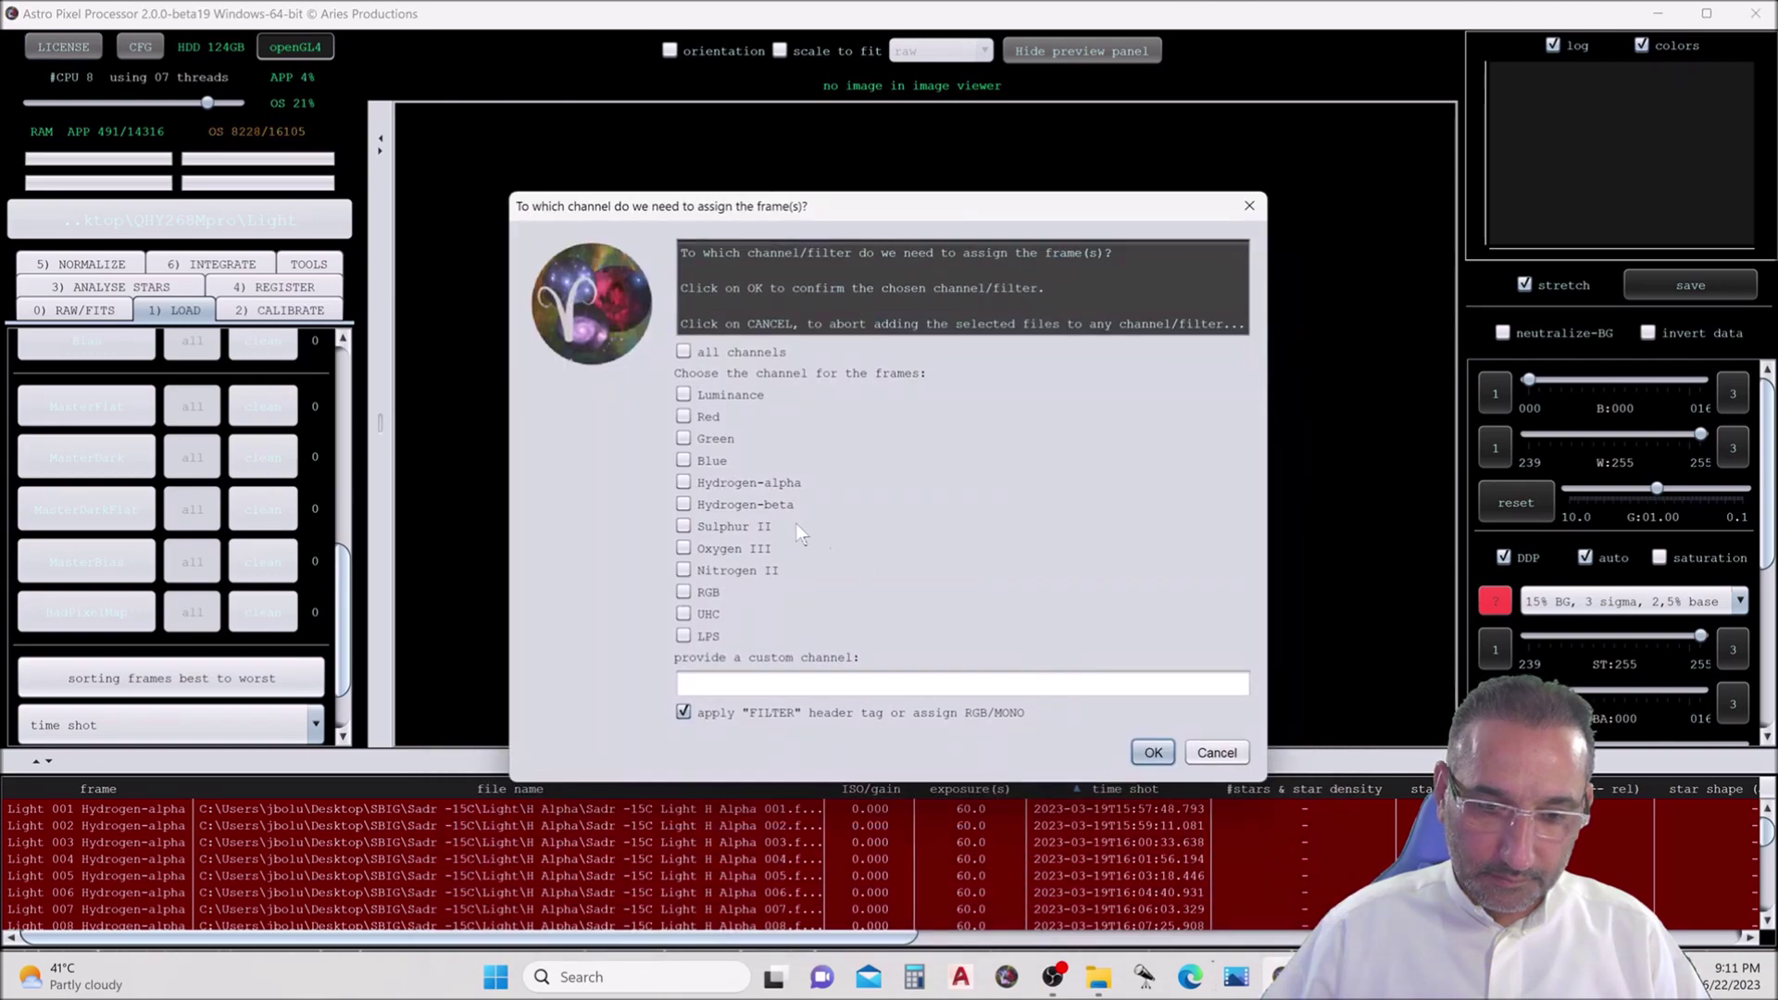
pyautogui.click(779, 483)
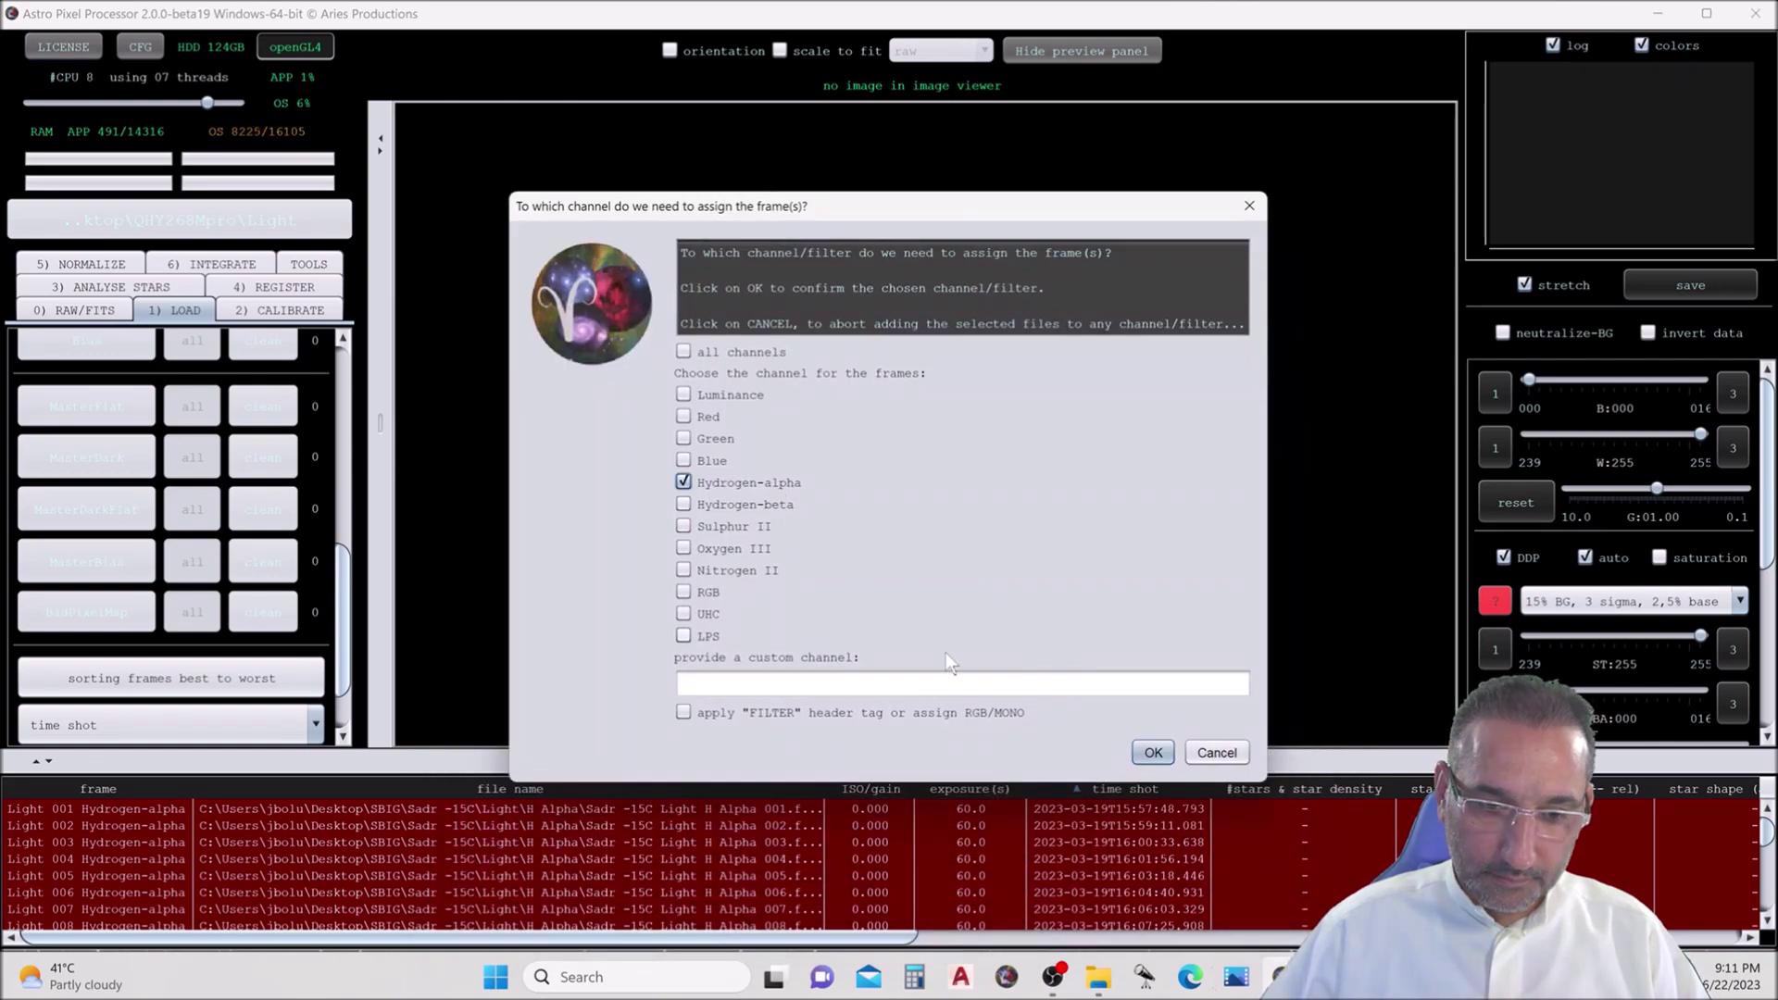
pyautogui.click(1139, 755)
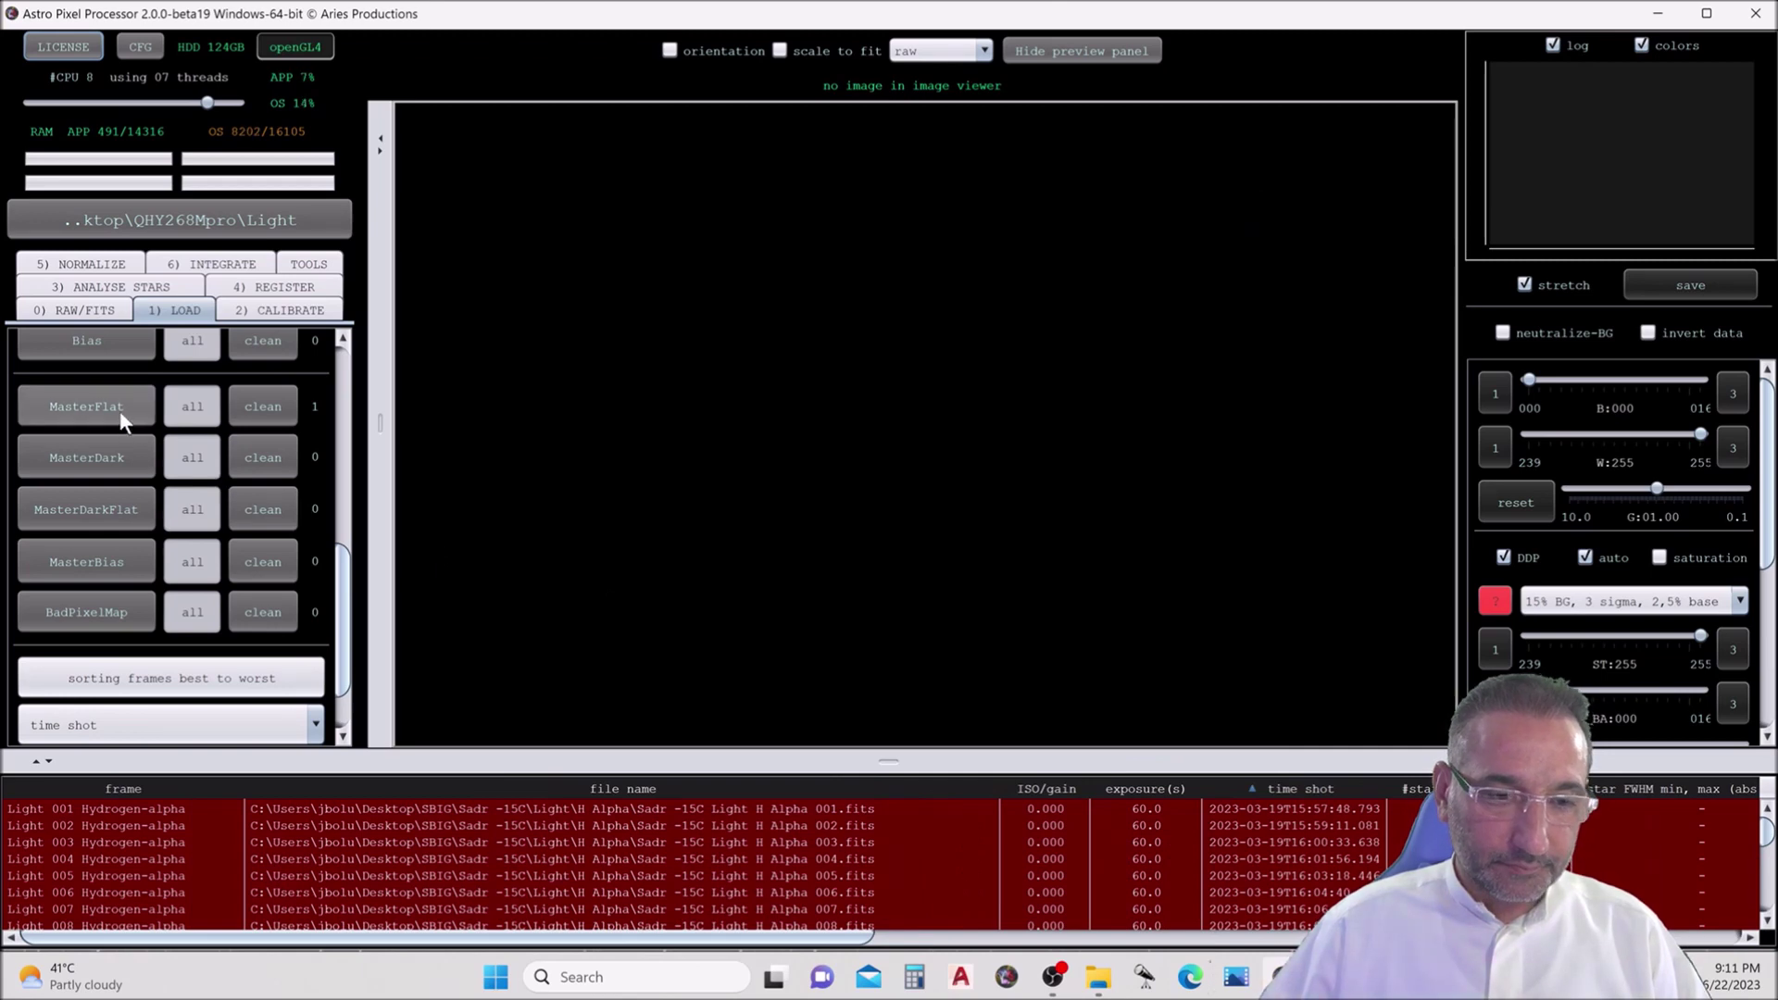
# - Load MF-IG_0.0-E_1.5s-SBIG_CCD-3072x2048--Oxygen_III.fits as a MasterFlat and assign it to the Oxygen III channel
pyautogui.click(119, 410)
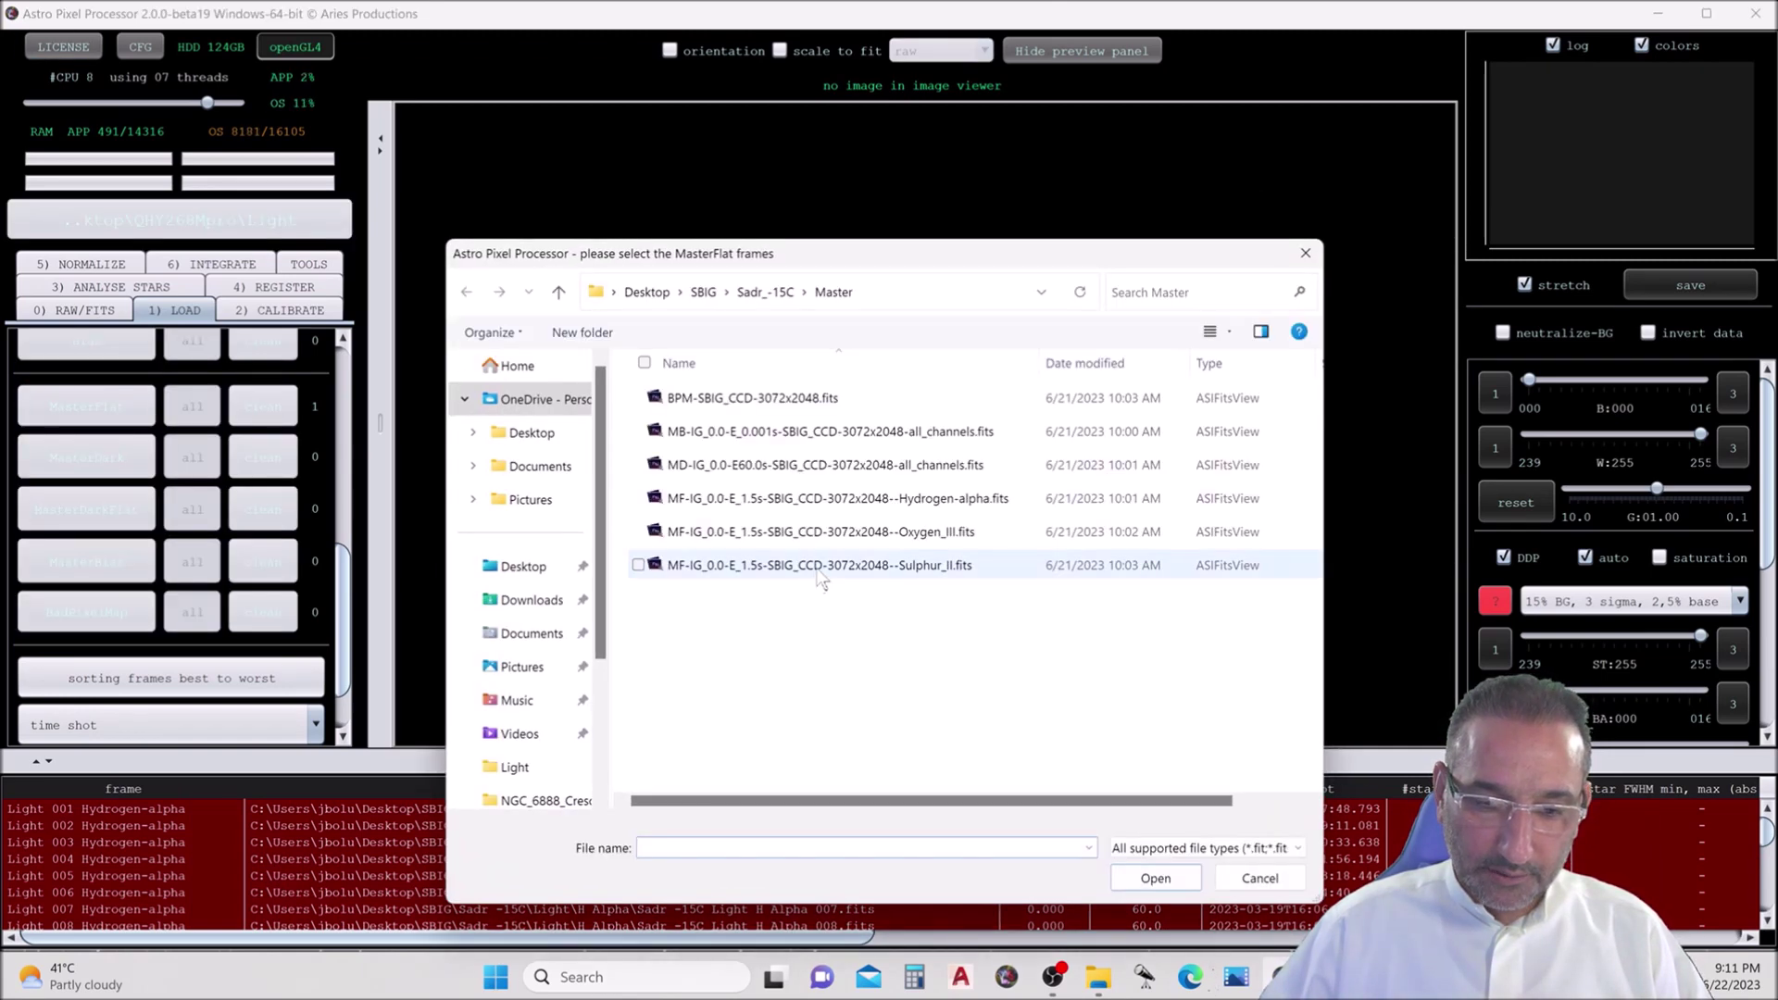
pyautogui.click(828, 534)
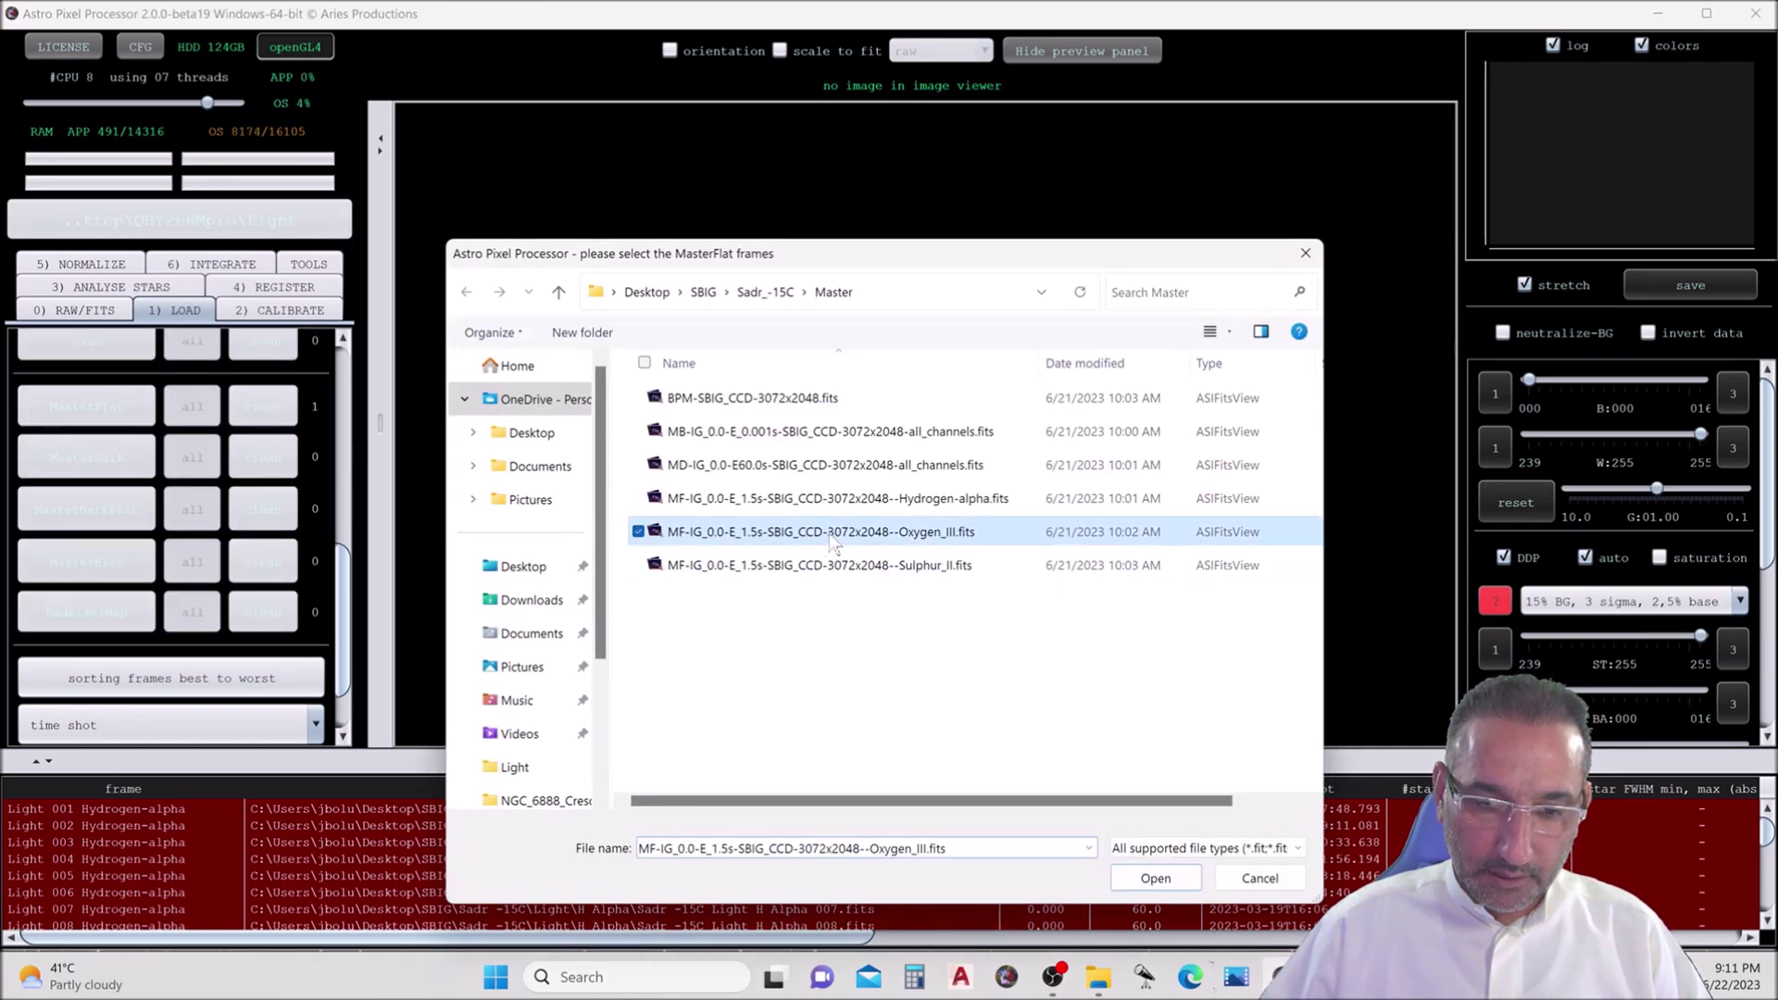
pyautogui.click(1149, 880)
pyautogui.click(763, 545)
pyautogui.click(1145, 753)
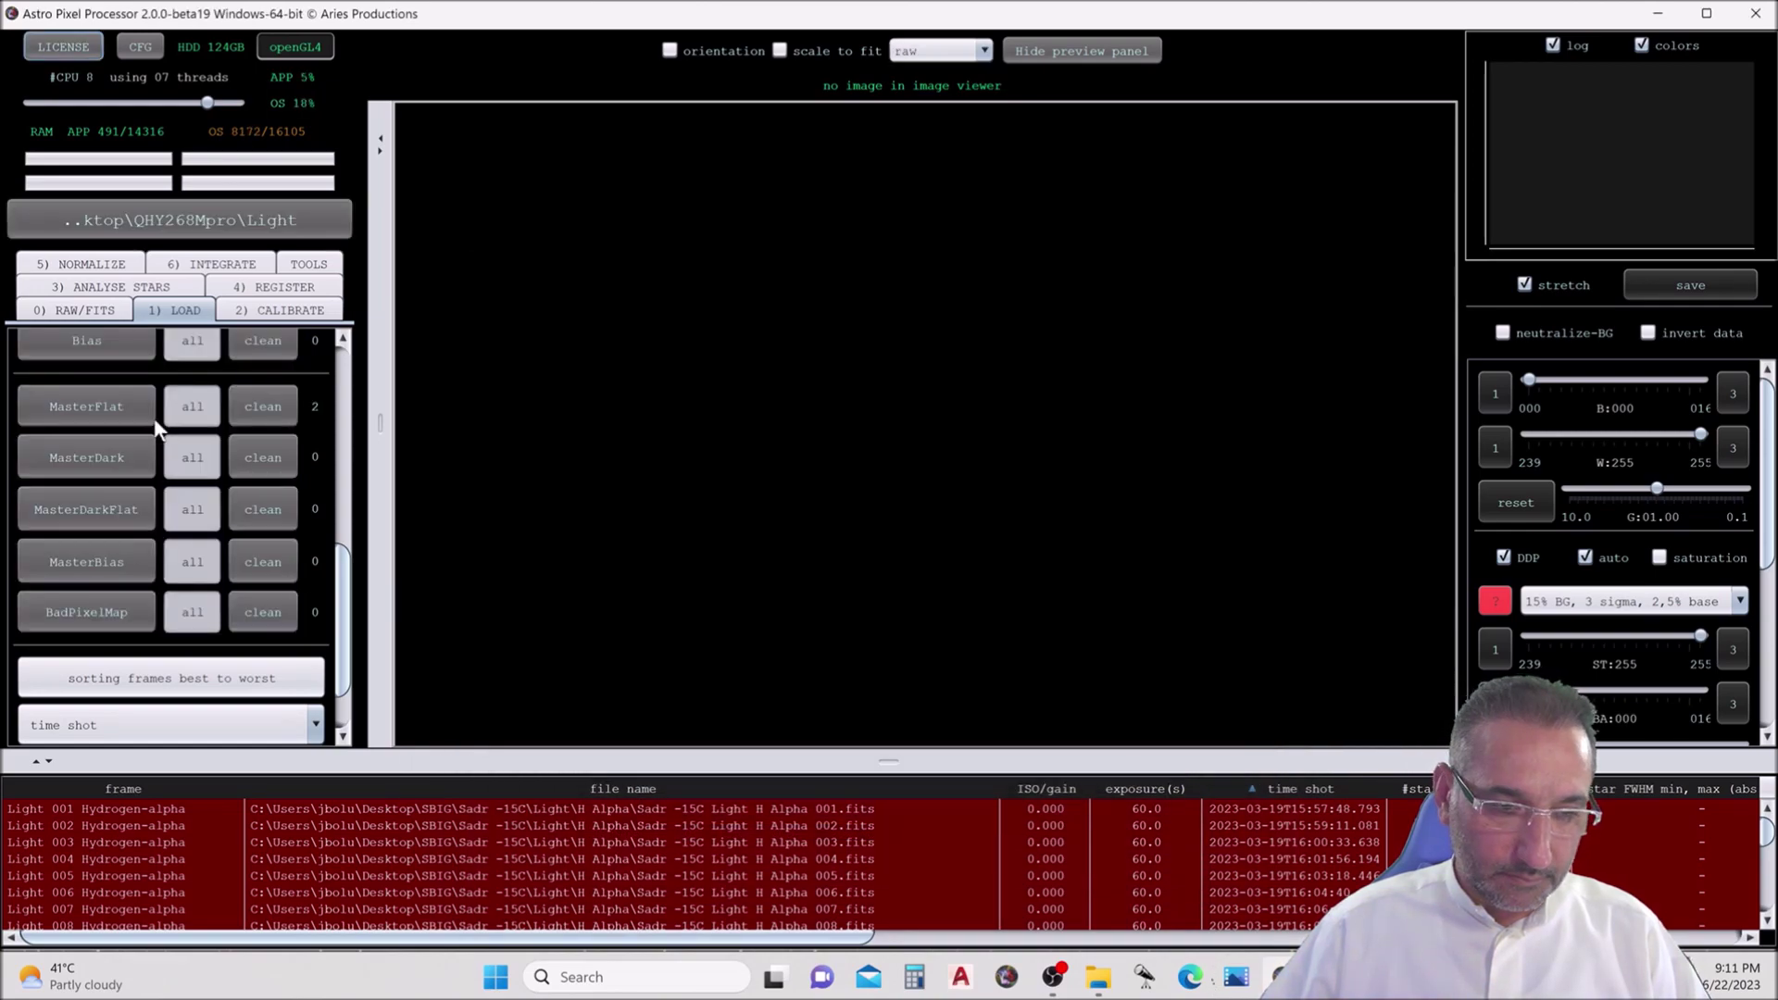
# - Load MF-IG_0.0-E_1.5s-SBIG_CCD-3072x2048--Sulphur_II.fits as a MasterFlat and assign it to the Sulphur II channel
pyautogui.click(136, 400)
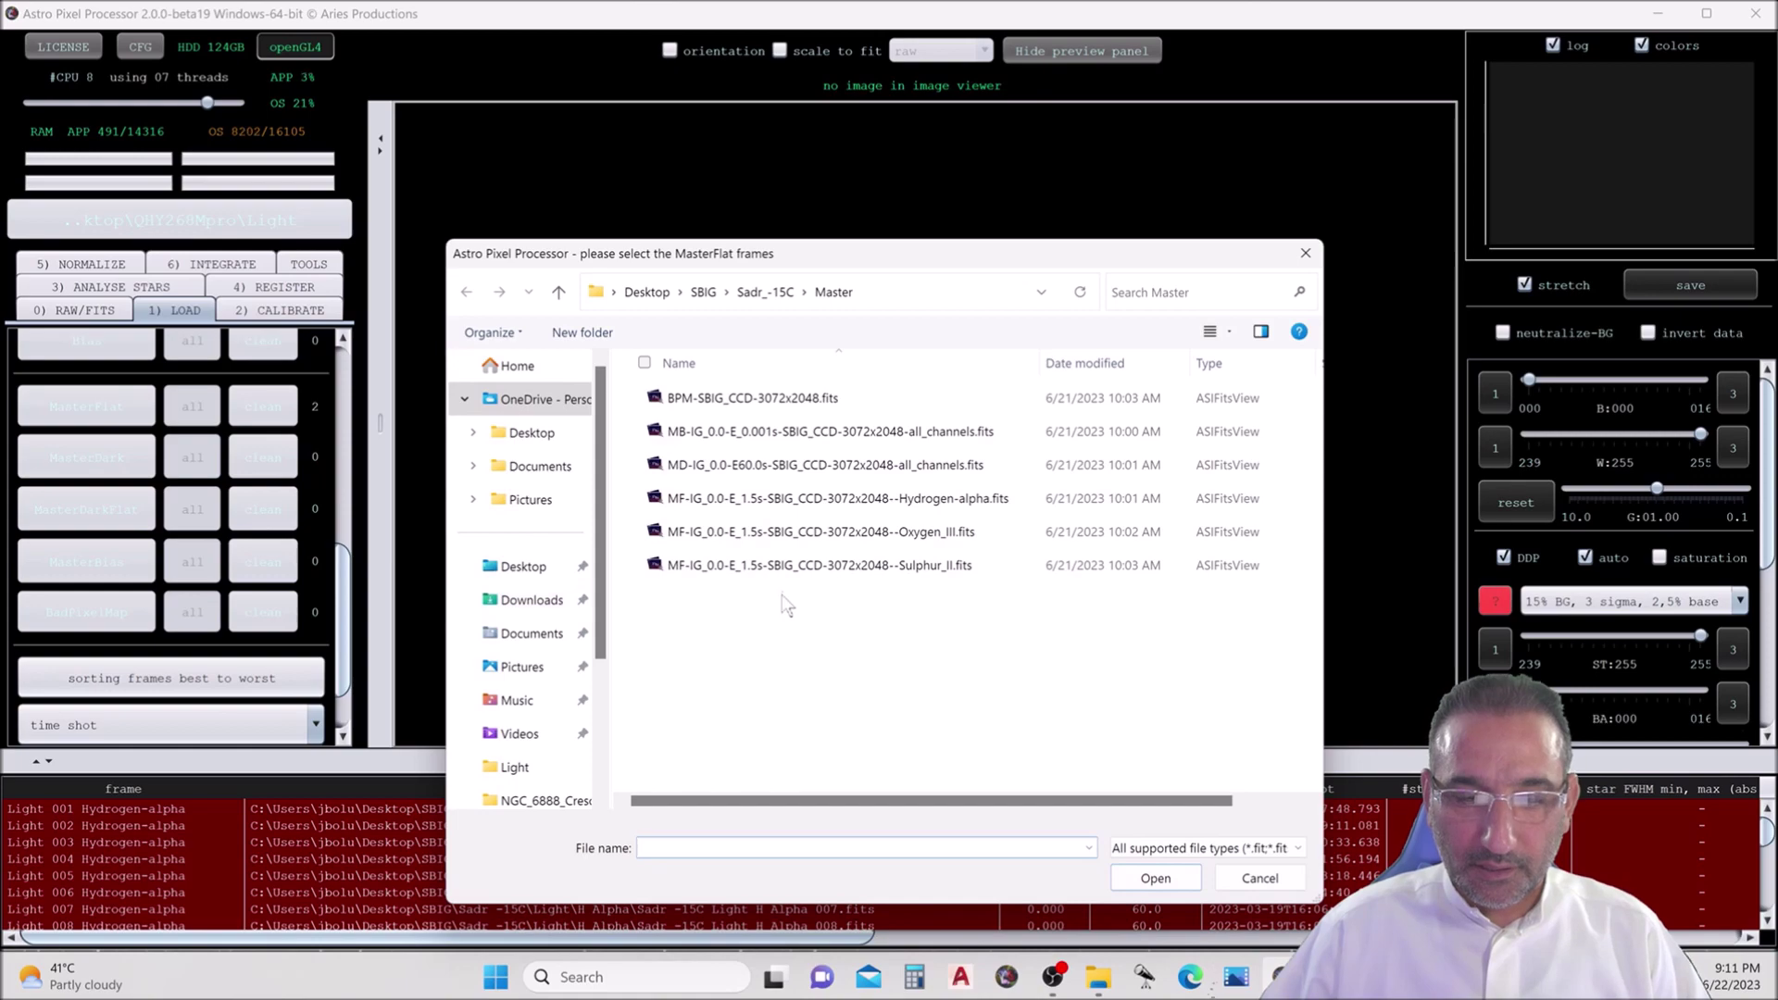
pyautogui.click(877, 580)
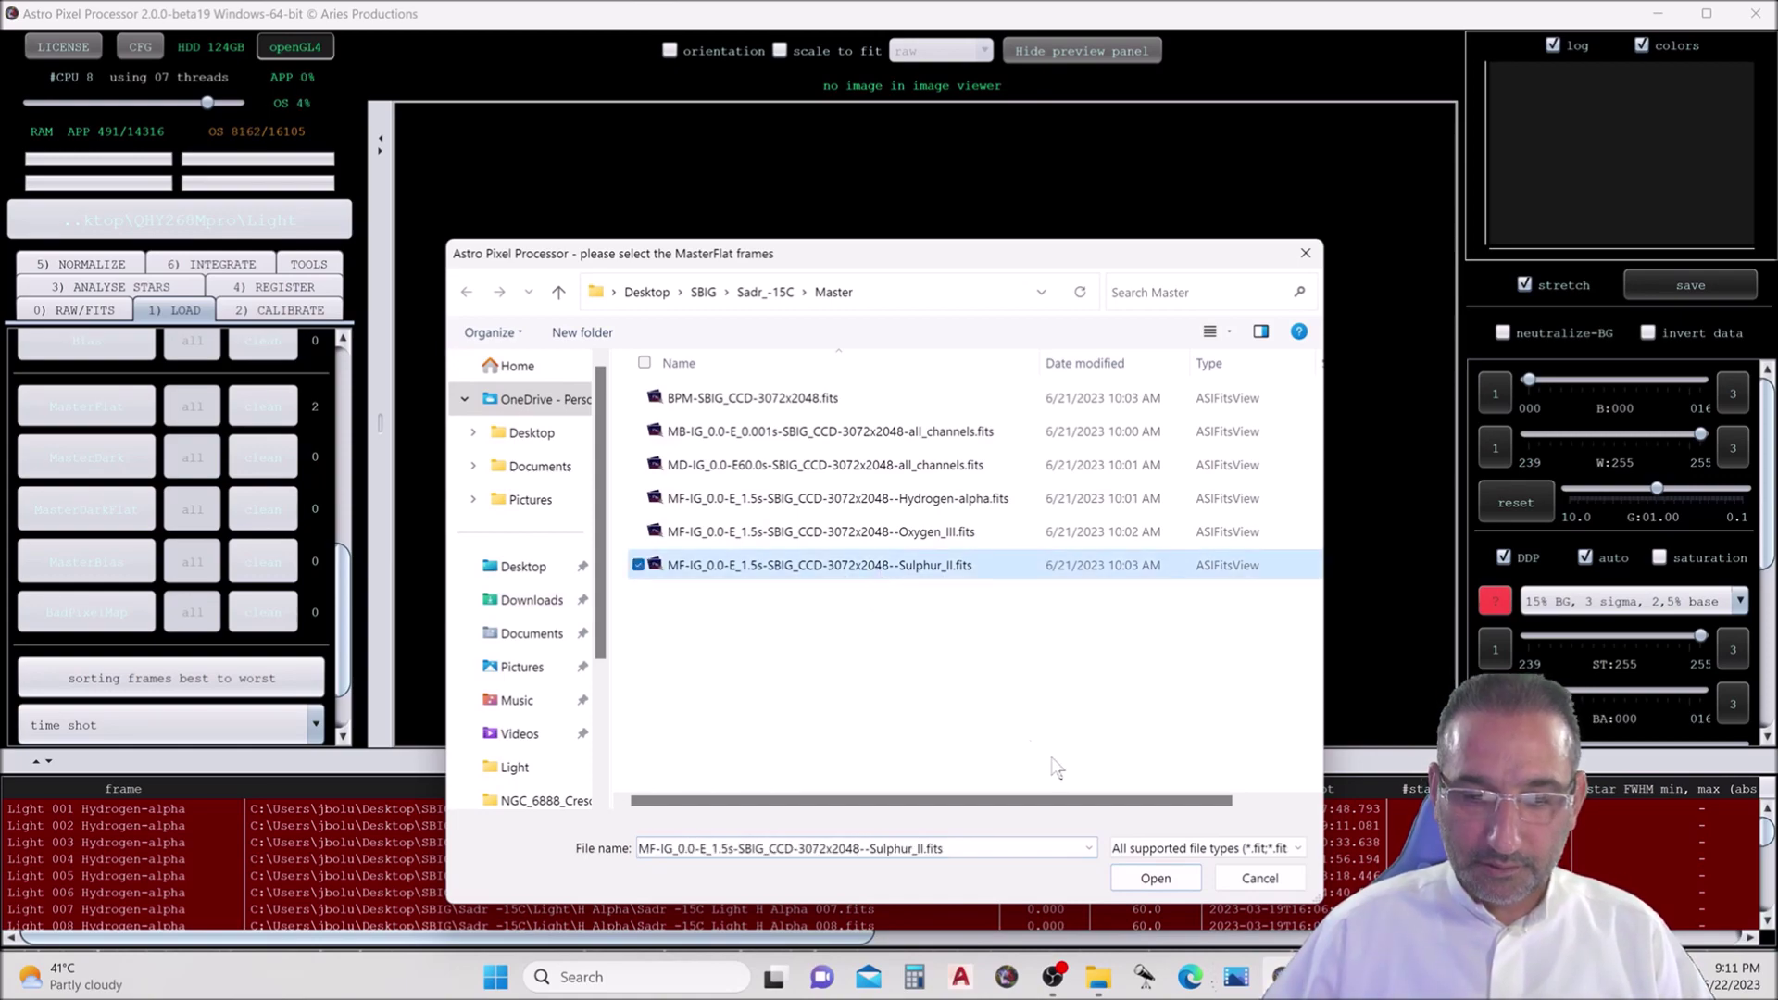
pyautogui.click(1156, 880)
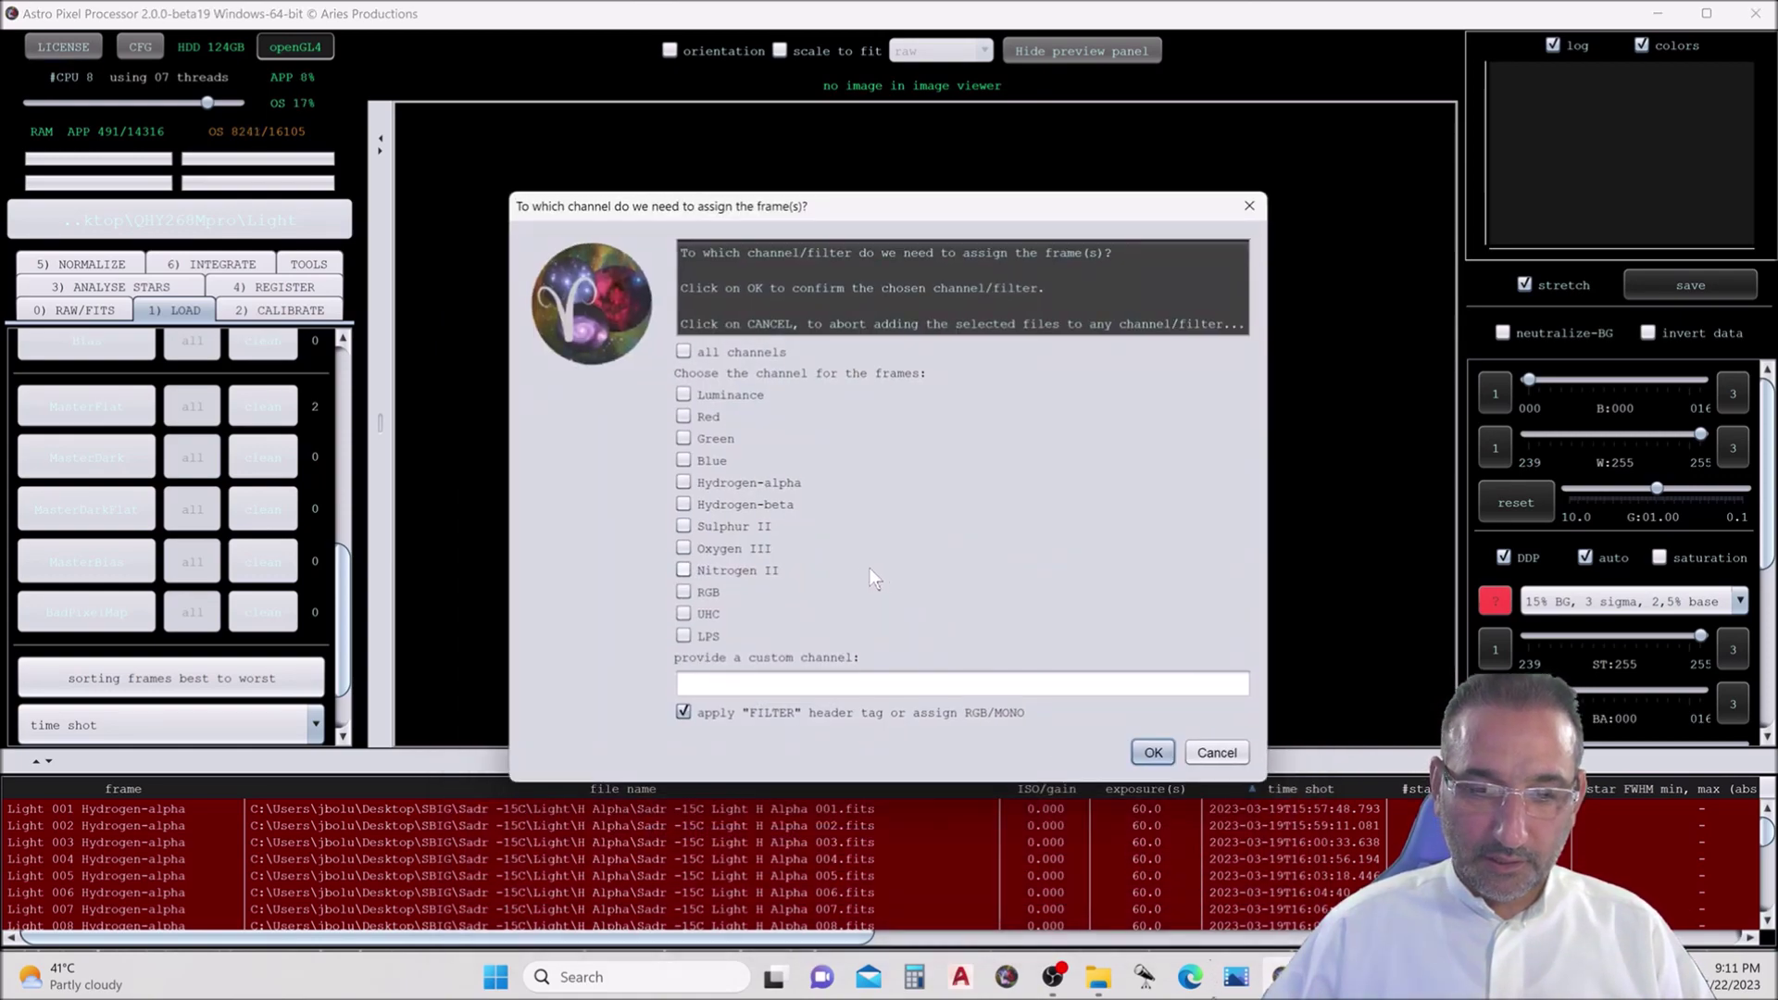
pyautogui.click(746, 535)
pyautogui.click(1152, 758)
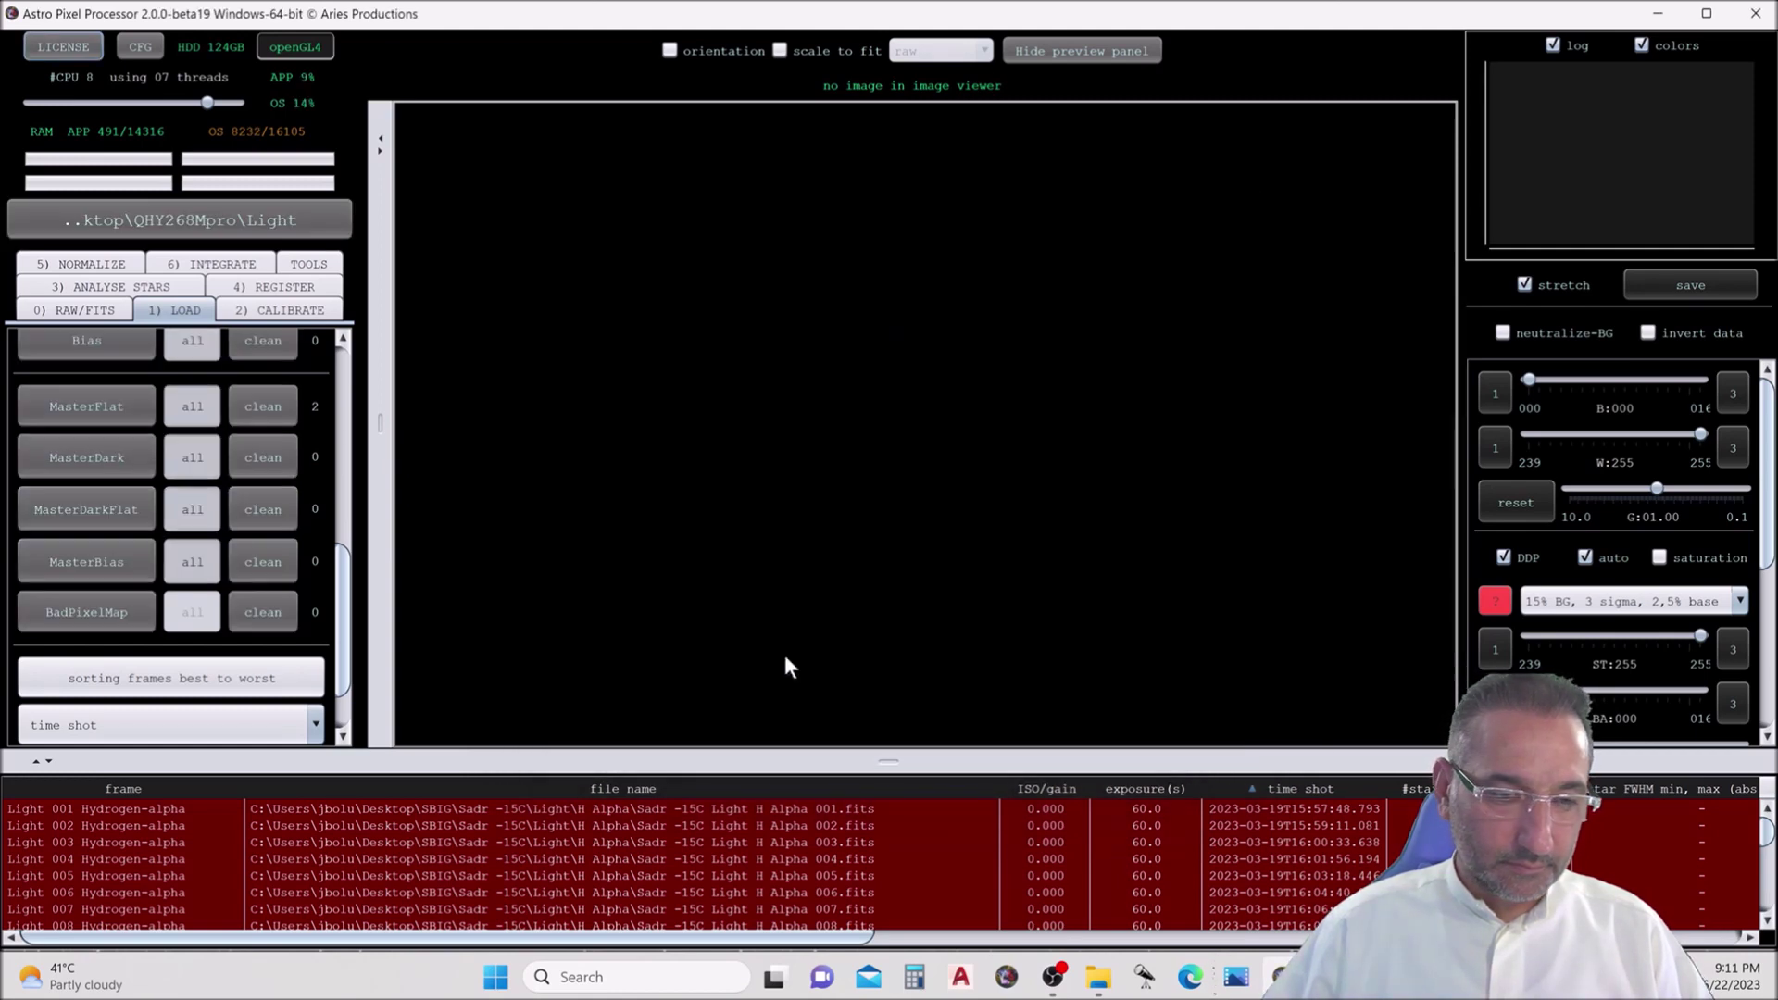
# - Load MD-IG_0.0-E60.0s-SBIG_CCD-3072x2048-all_channels.fits as the MasterDark and assign it to all channels
pyautogui.click(123, 470)
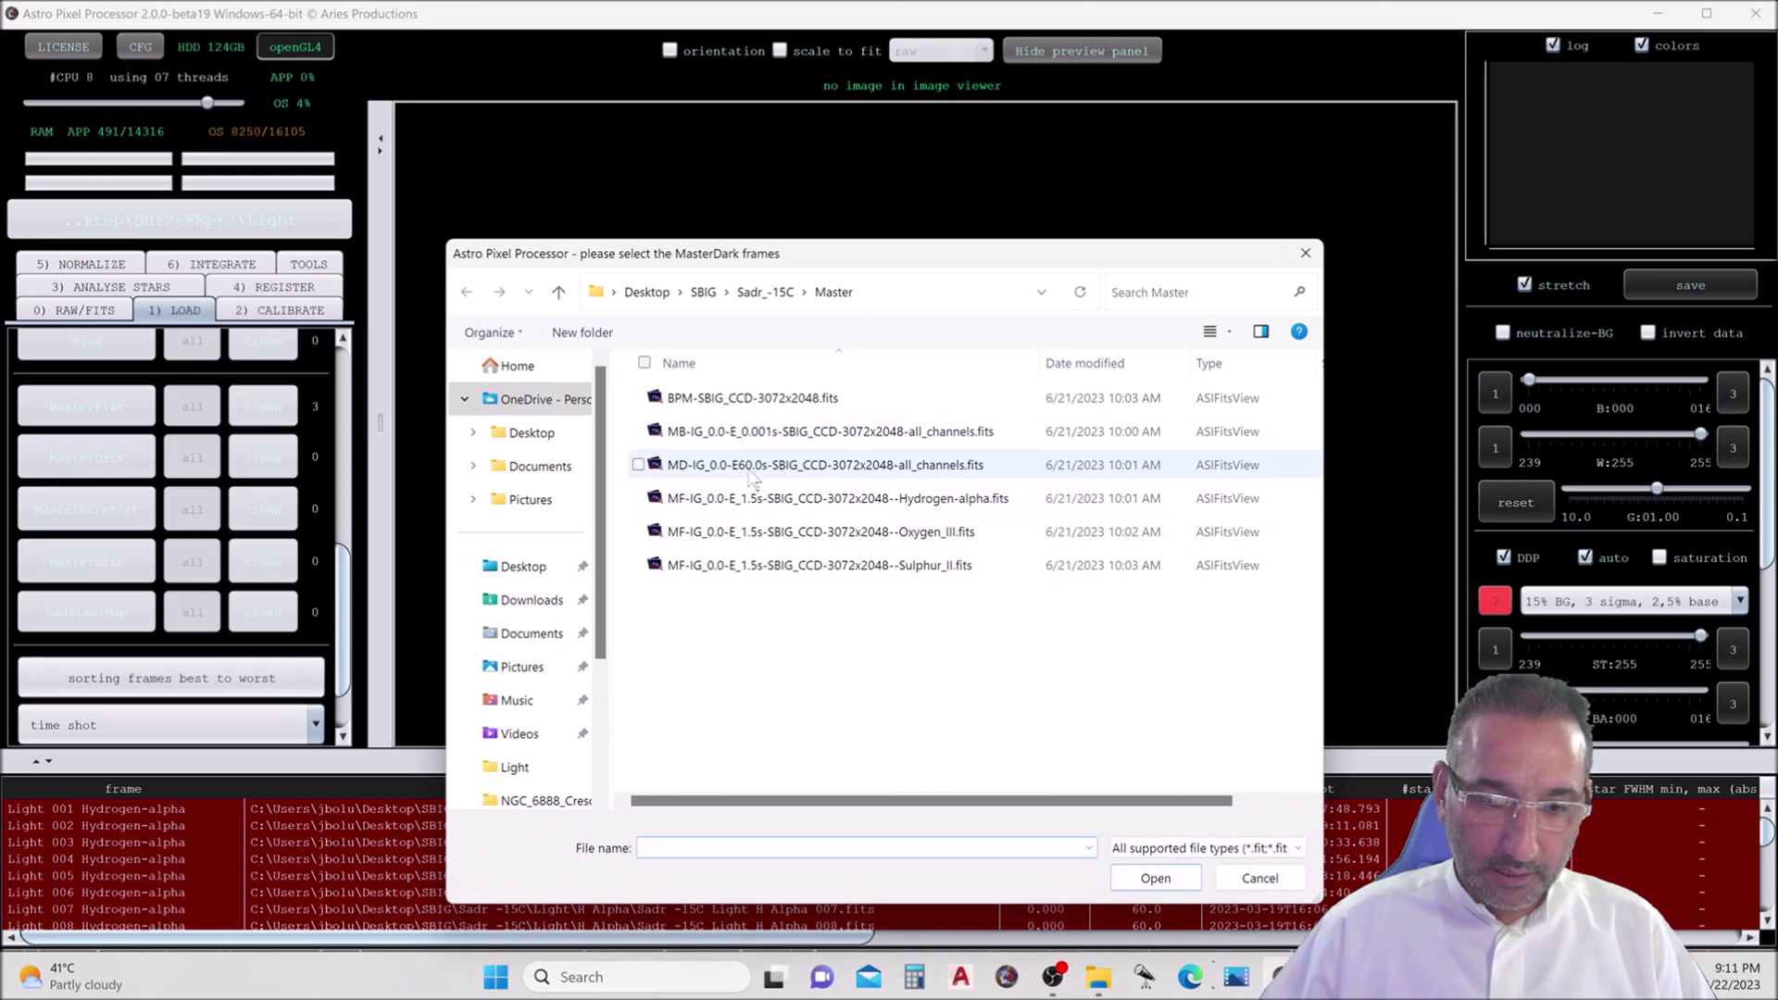
pyautogui.click(753, 470)
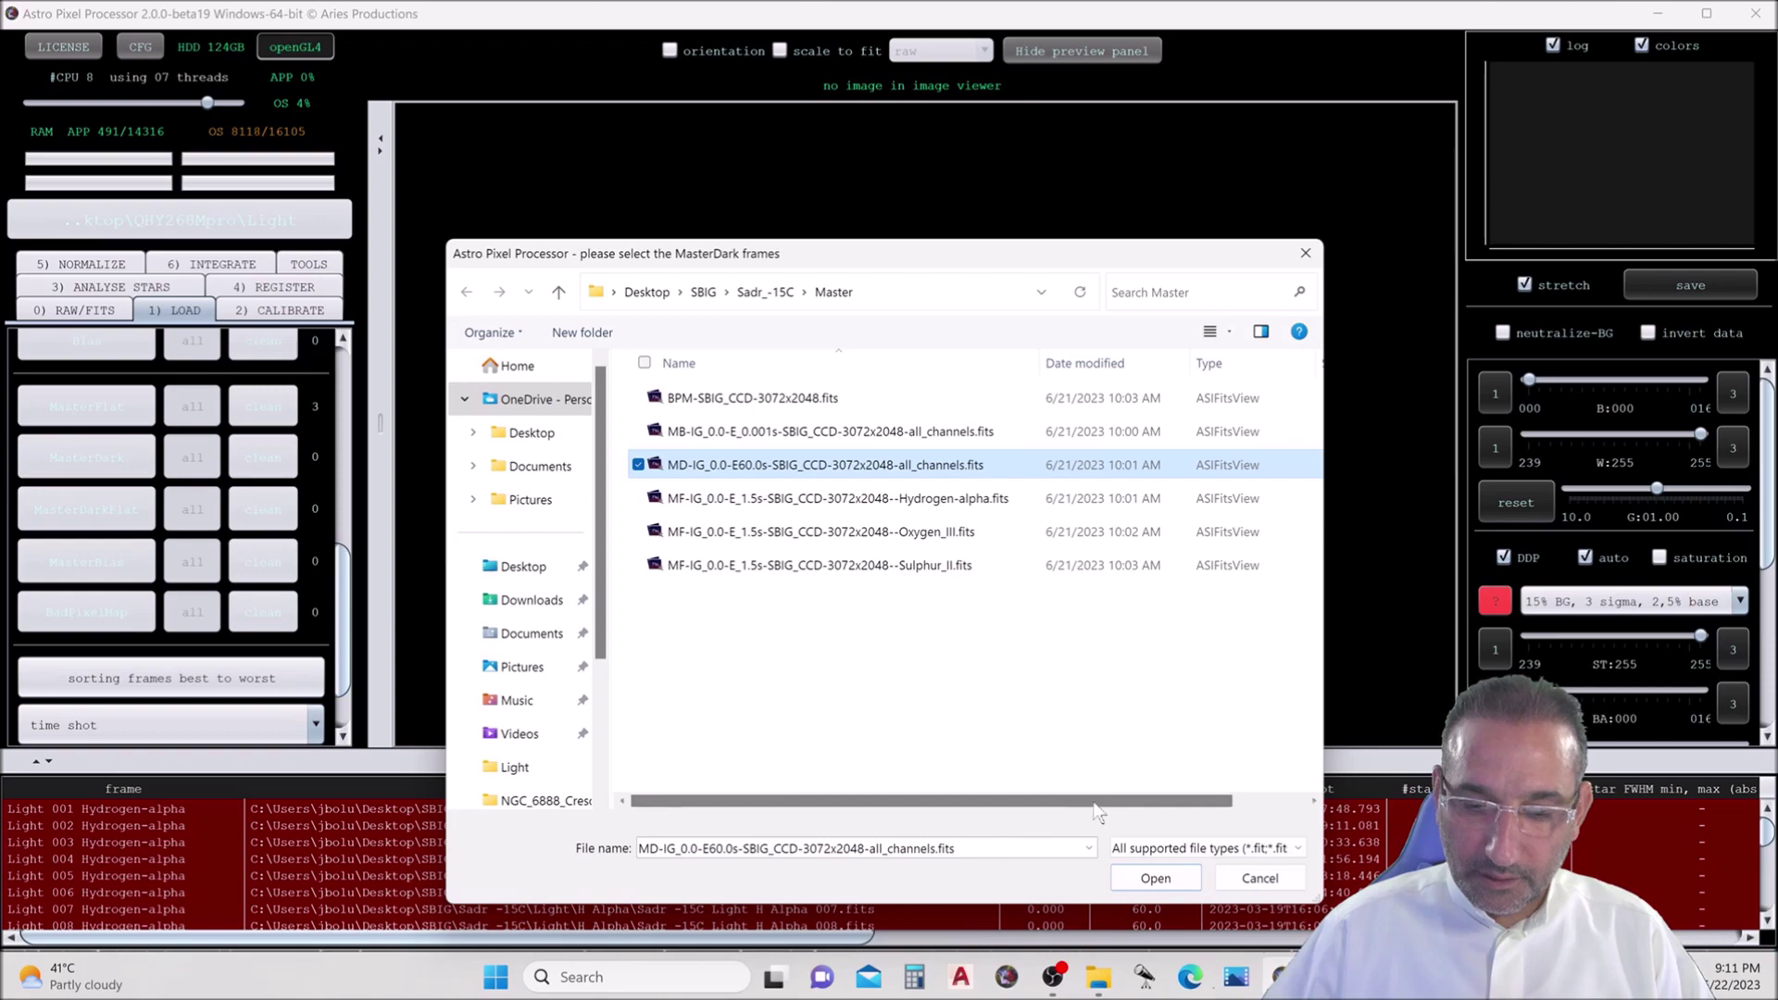
pyautogui.click(1156, 878)
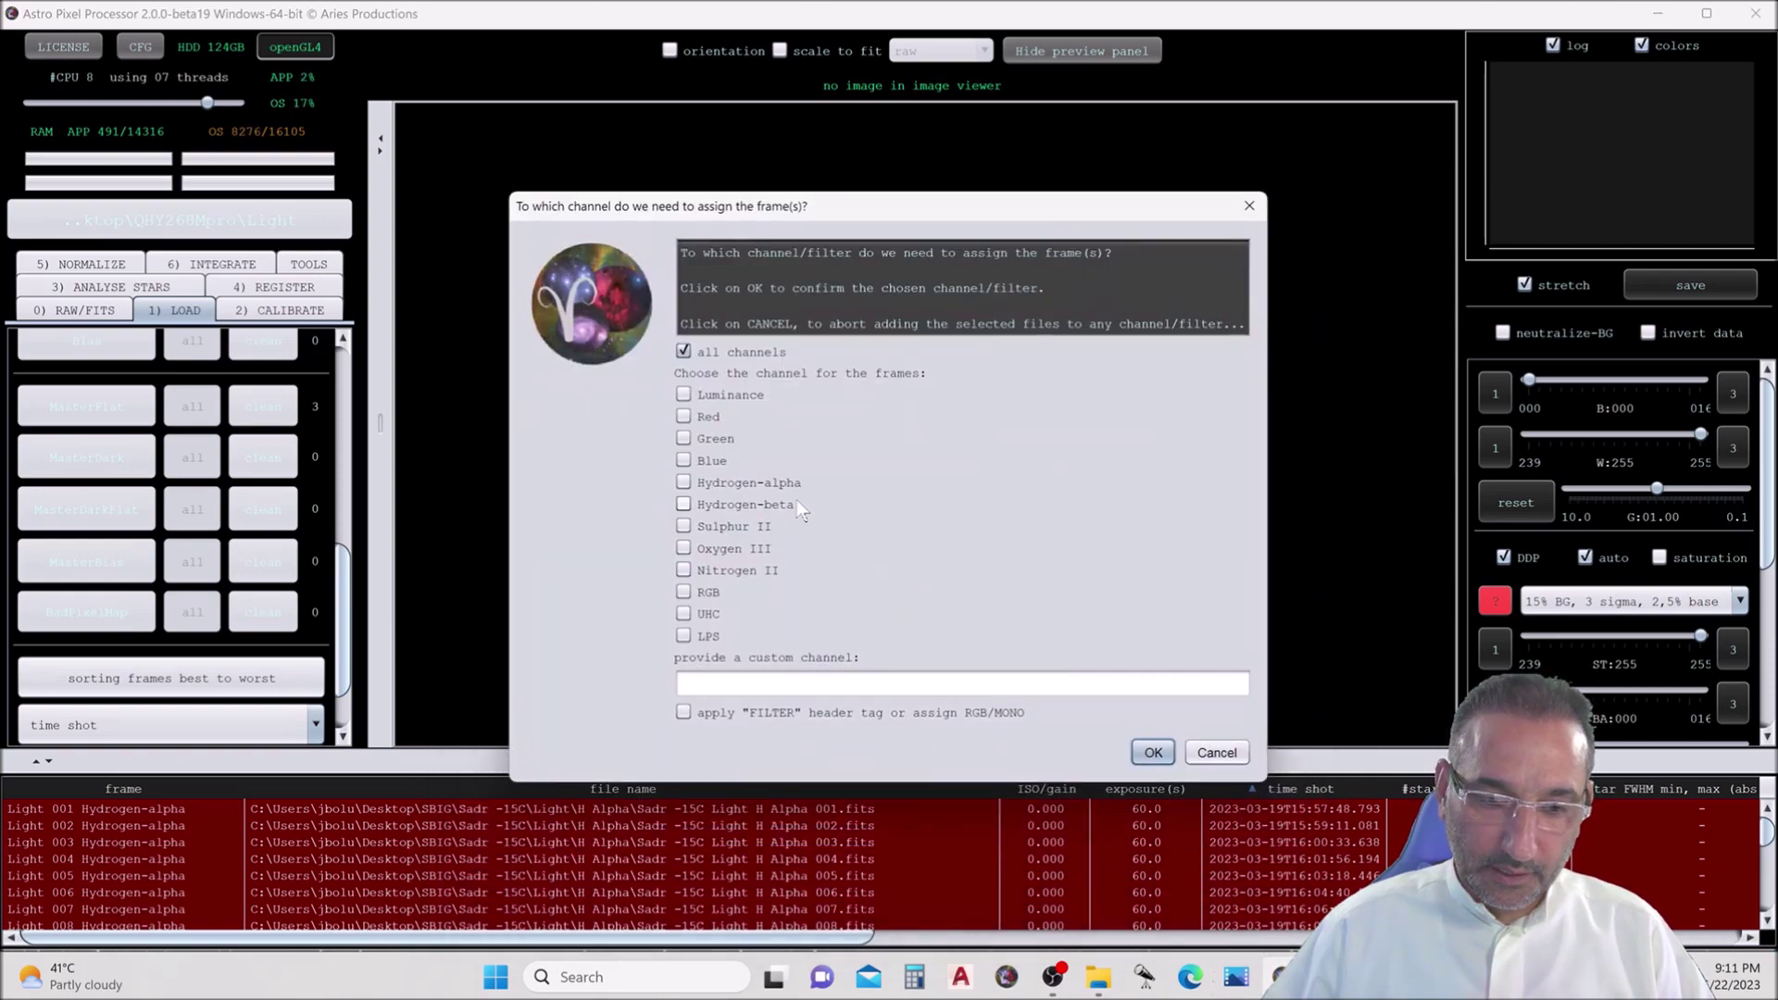
pyautogui.click(1152, 752)
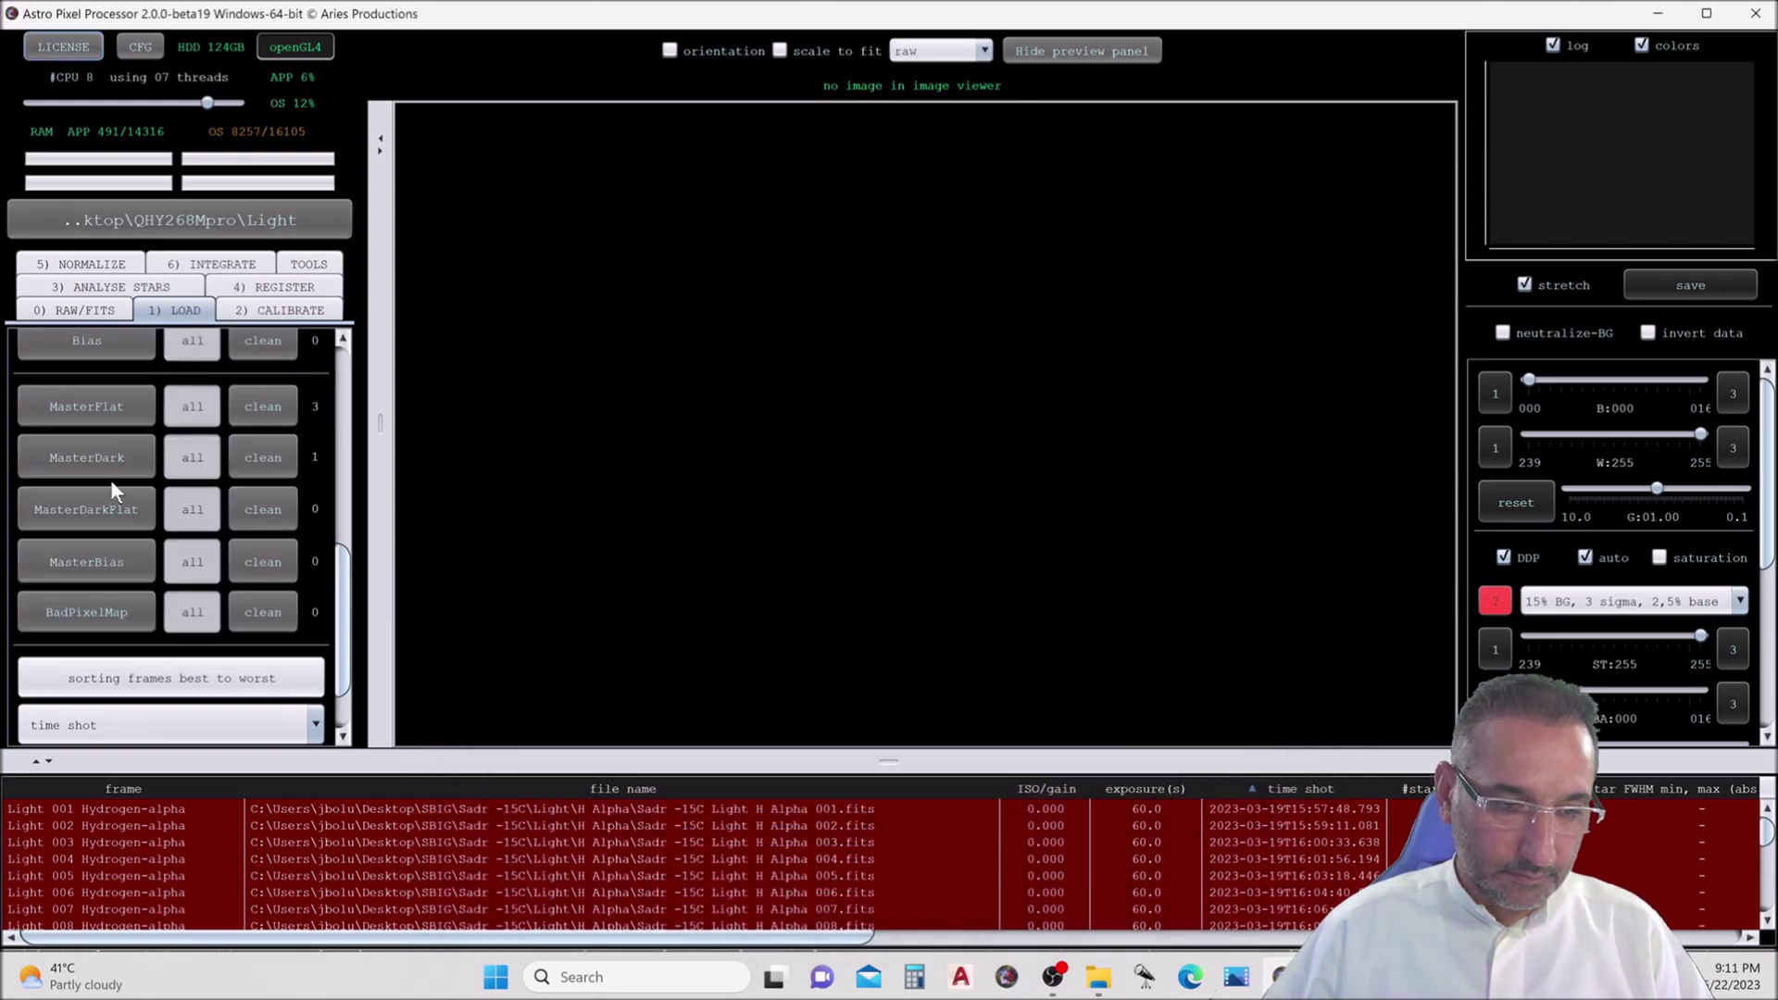
# - Load MB-IG_0.0-E_0.001s-SBIG_CCD-3072x2048-all_channels.fits as the MasterBias and assign it to all channels
pyautogui.click(118, 562)
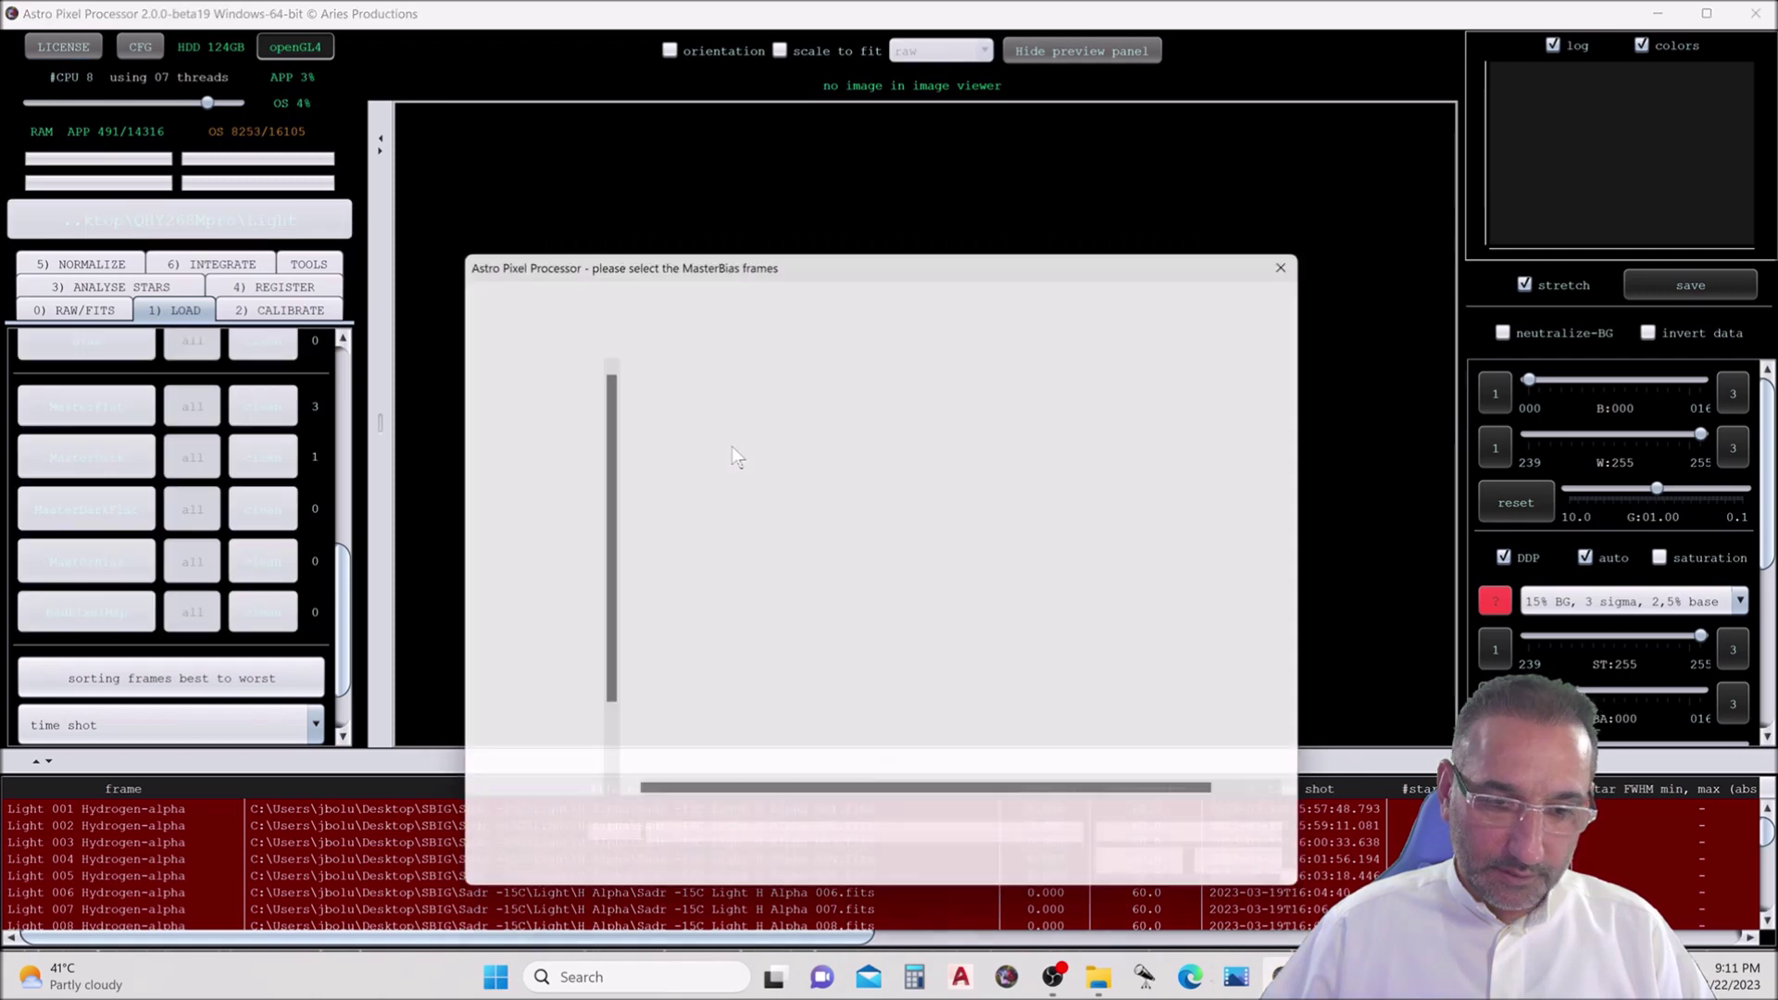
pyautogui.click(704, 446)
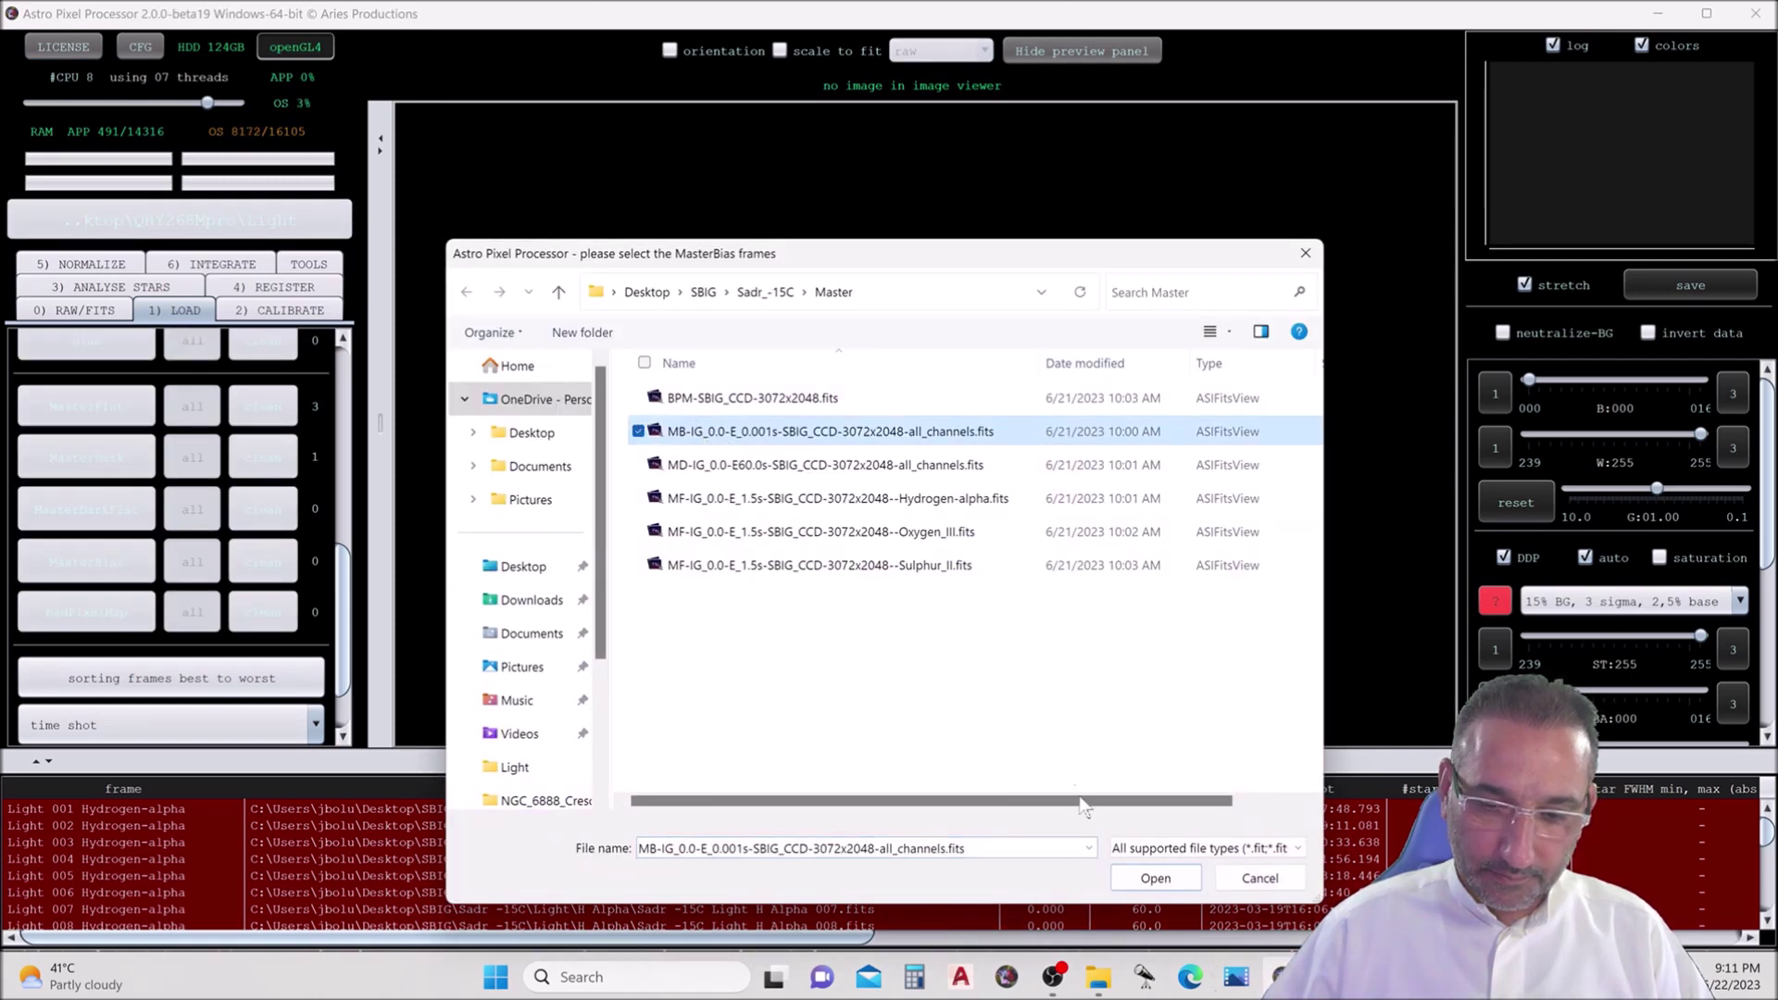
pyautogui.click(1155, 878)
pyautogui.click(1151, 750)
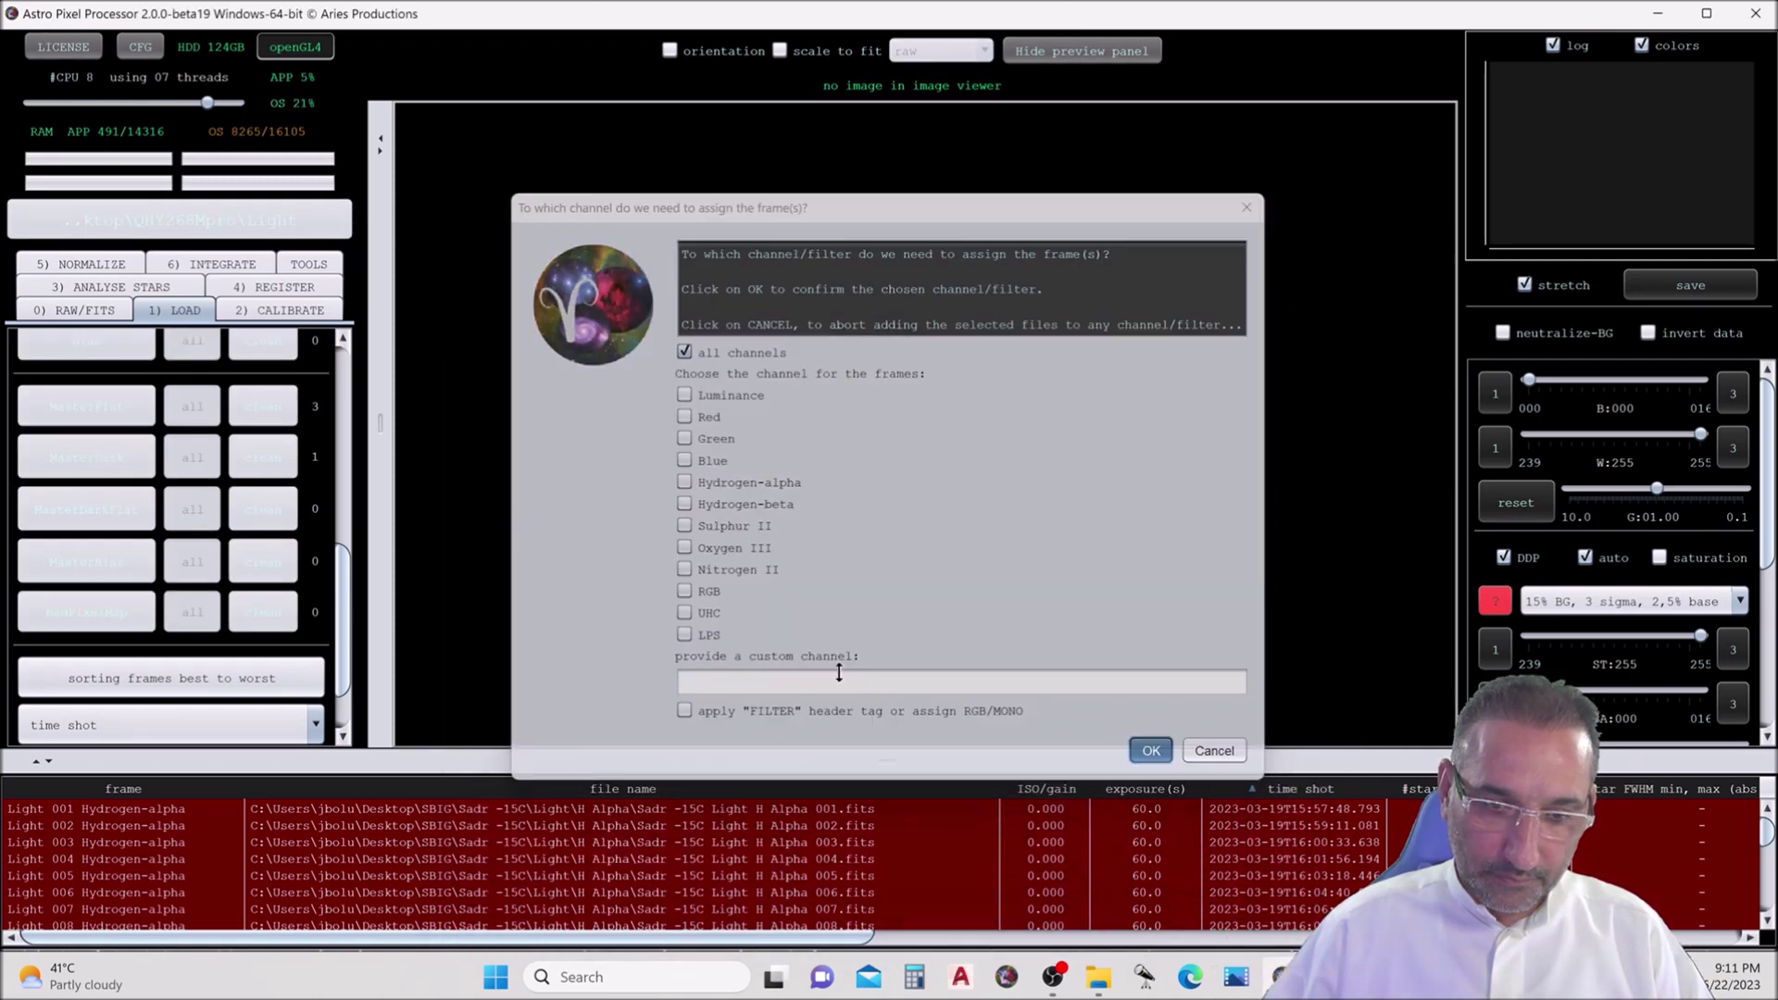
# - Load BPM-SBIG_CCD-3072x2048.fits from the Master folder as the bad pixel map
pyautogui.click(113, 597)
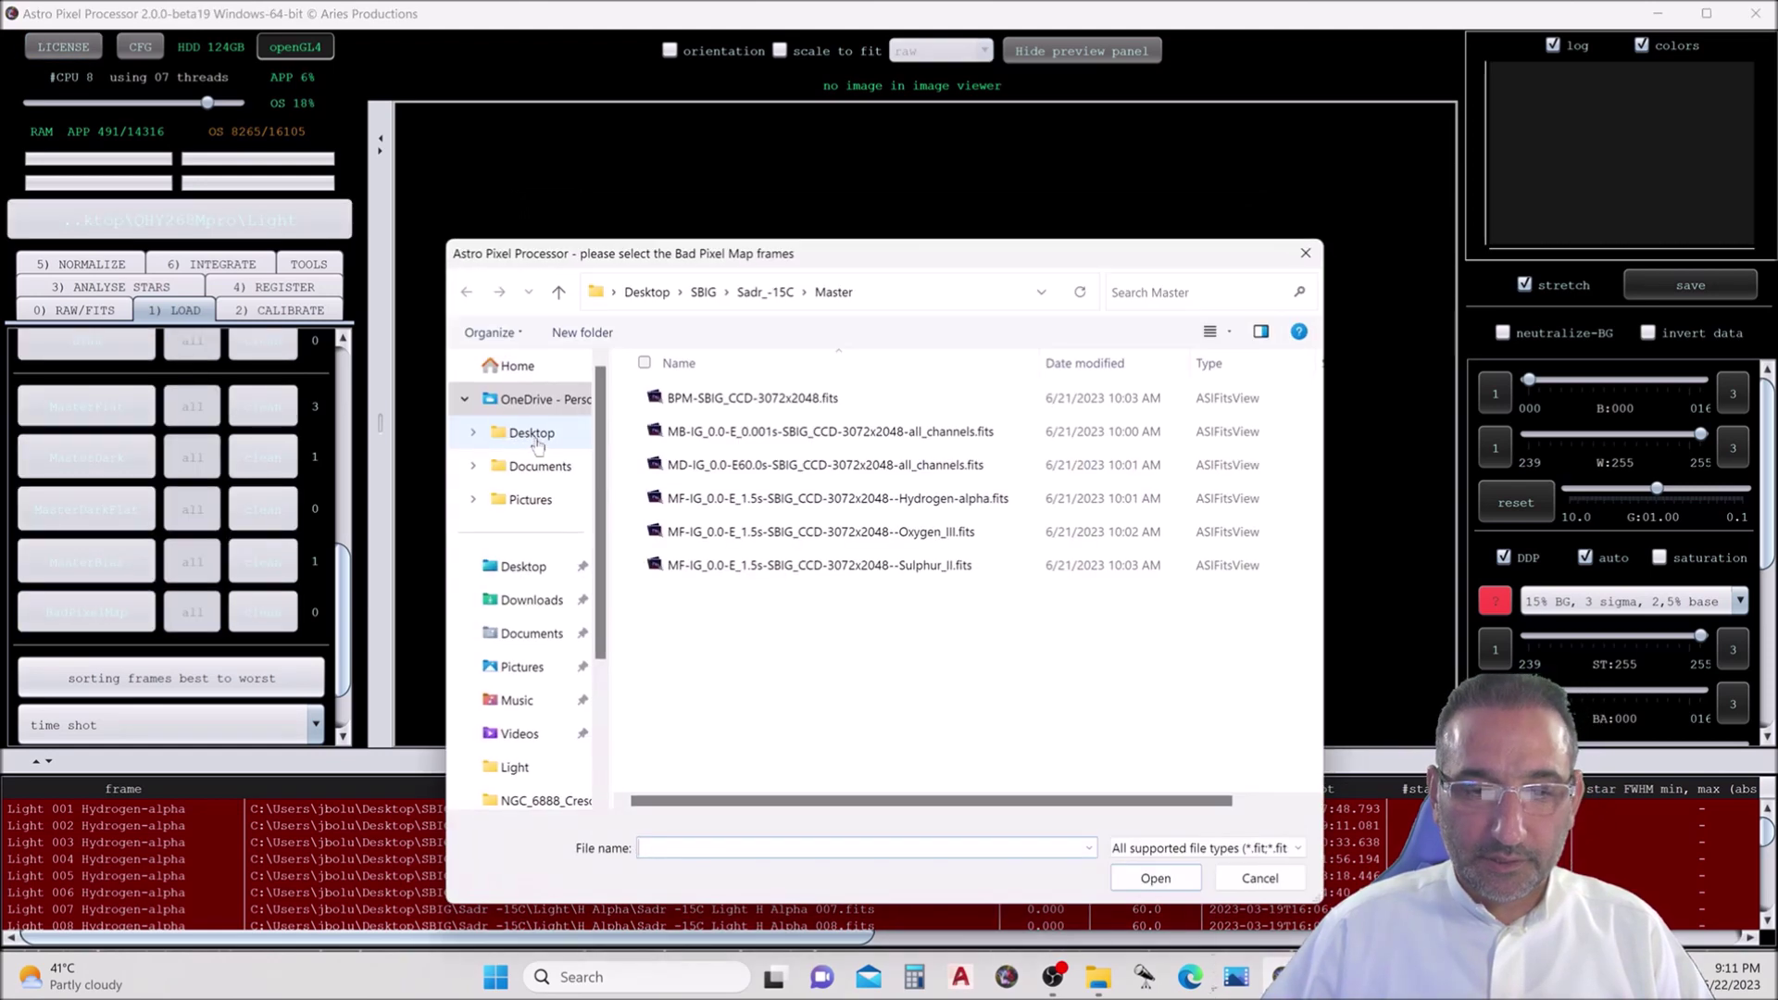
pyautogui.click(702, 400)
pyautogui.click(1155, 878)
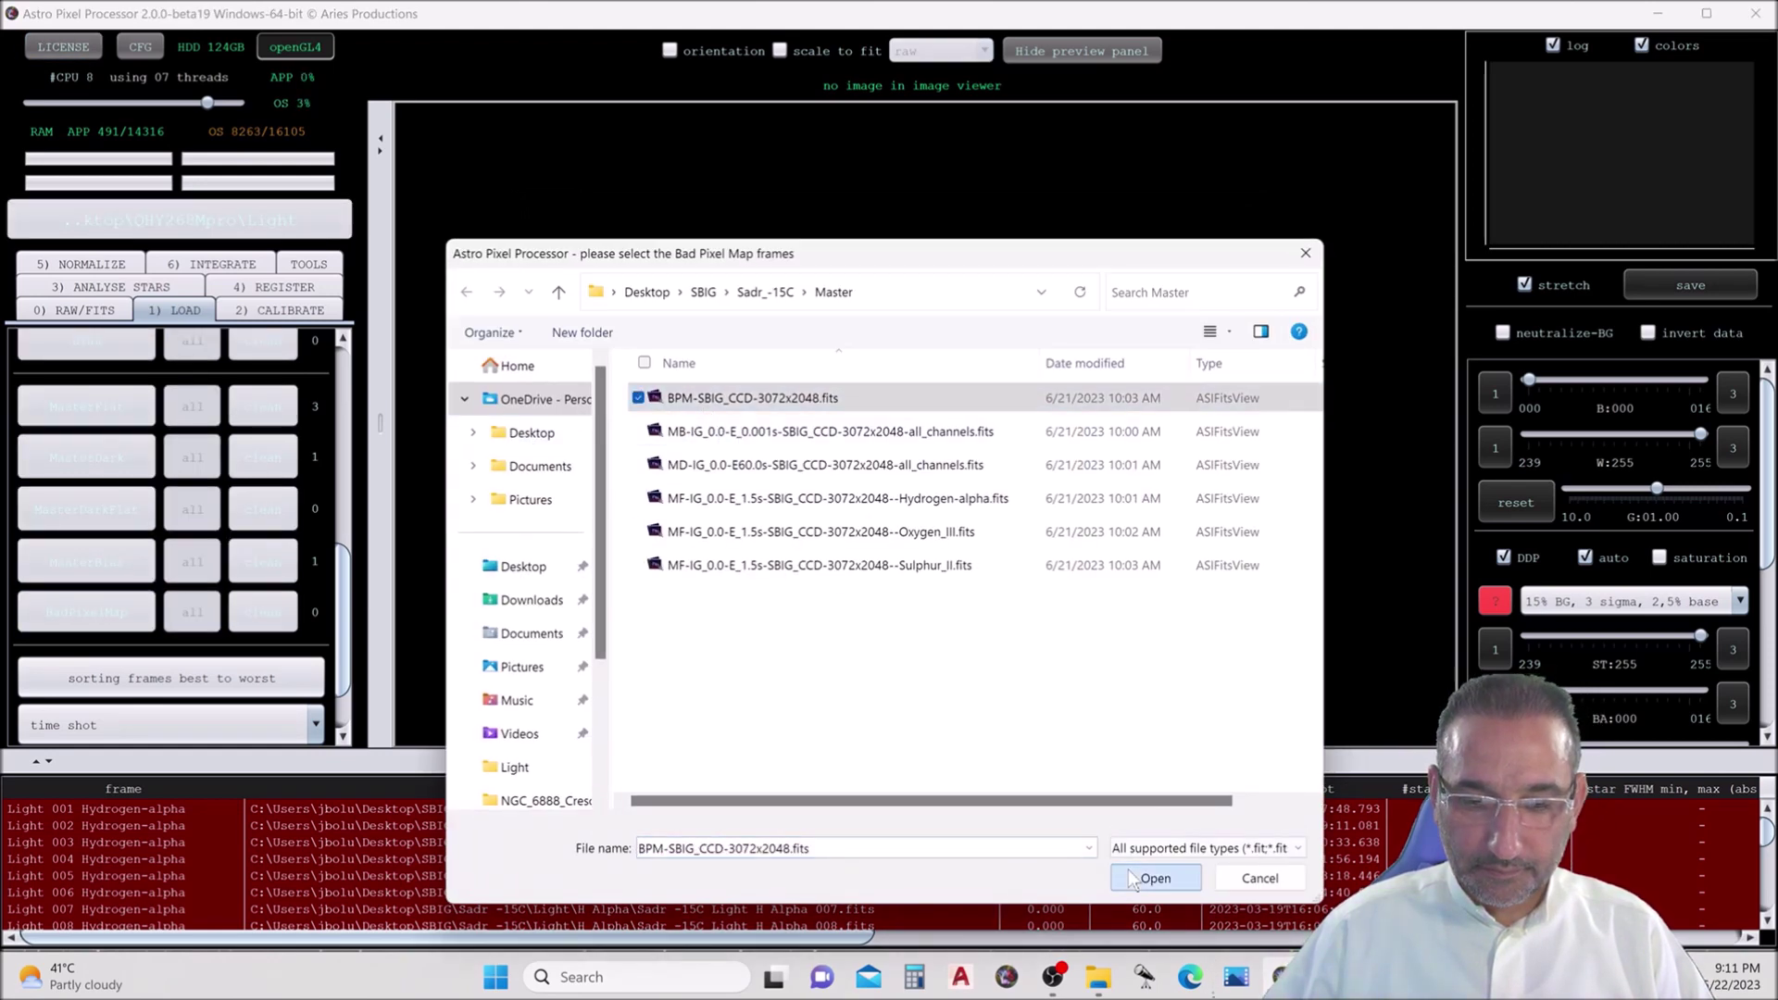
# - Set the Sadr_-15C Master folder as the save directory for the calibration masters and assign the masters to the light frames
pyautogui.click(278, 310)
pyautogui.moveTo(347, 371); pyautogui.dragTo(350, 662)
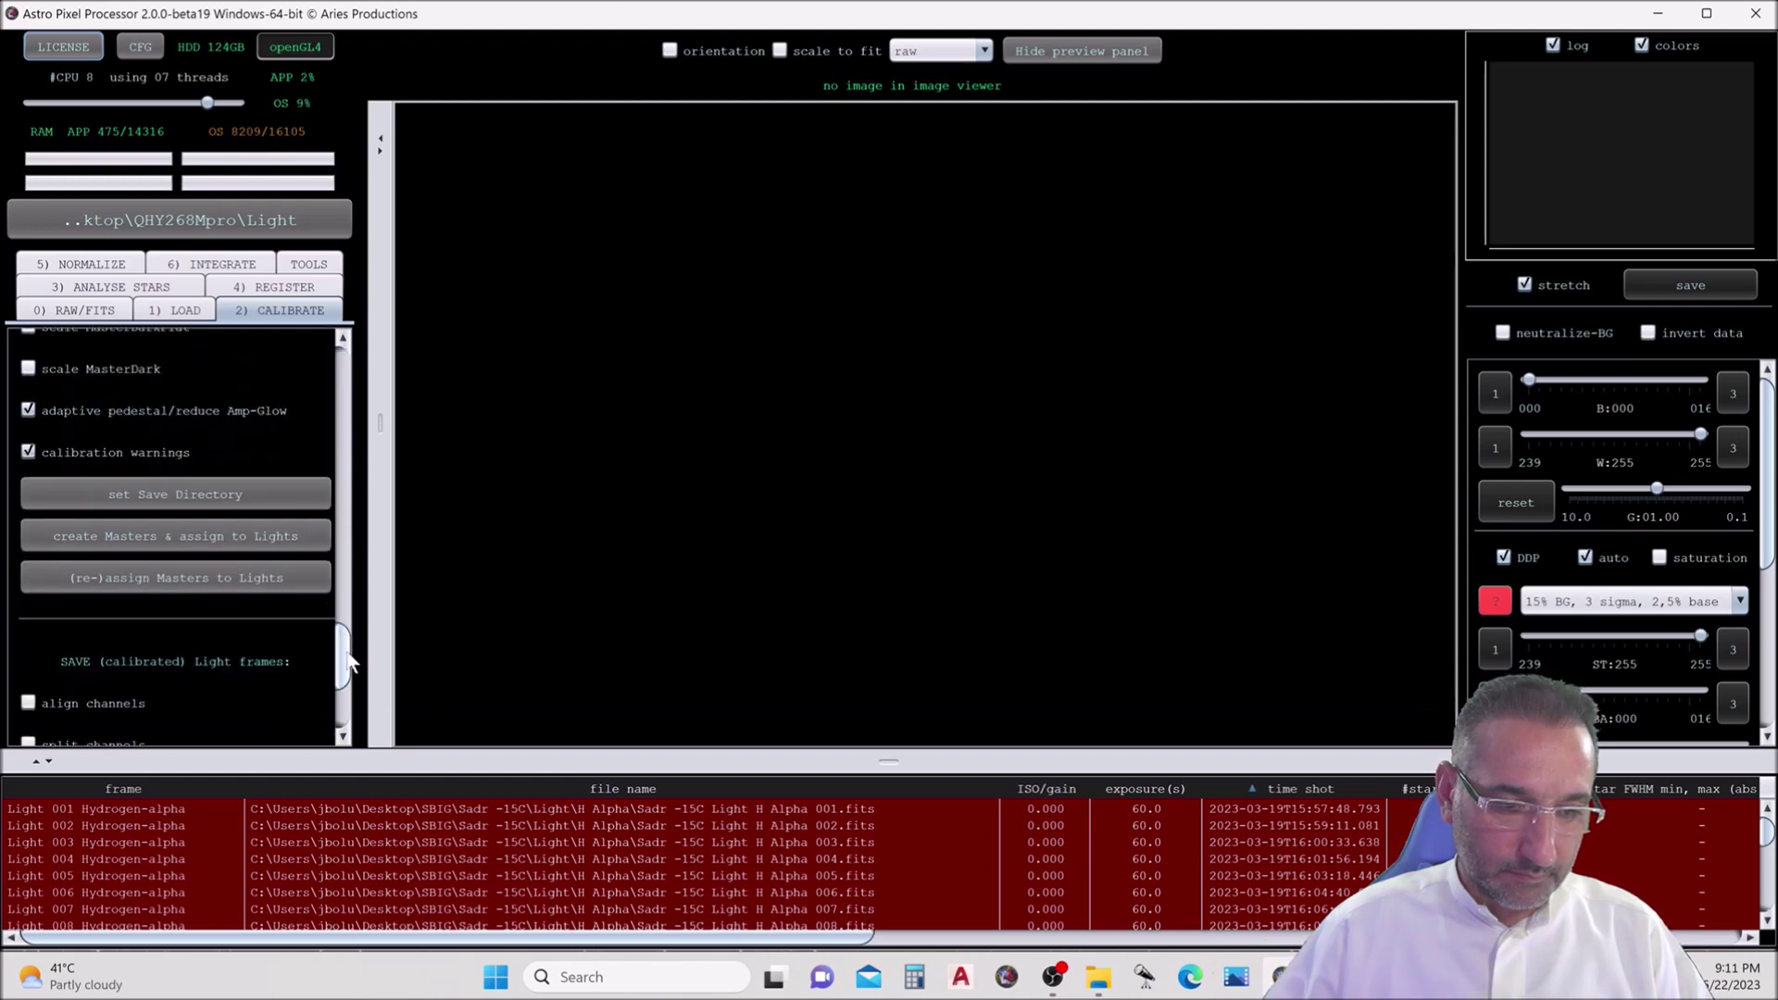
pyautogui.click(287, 494)
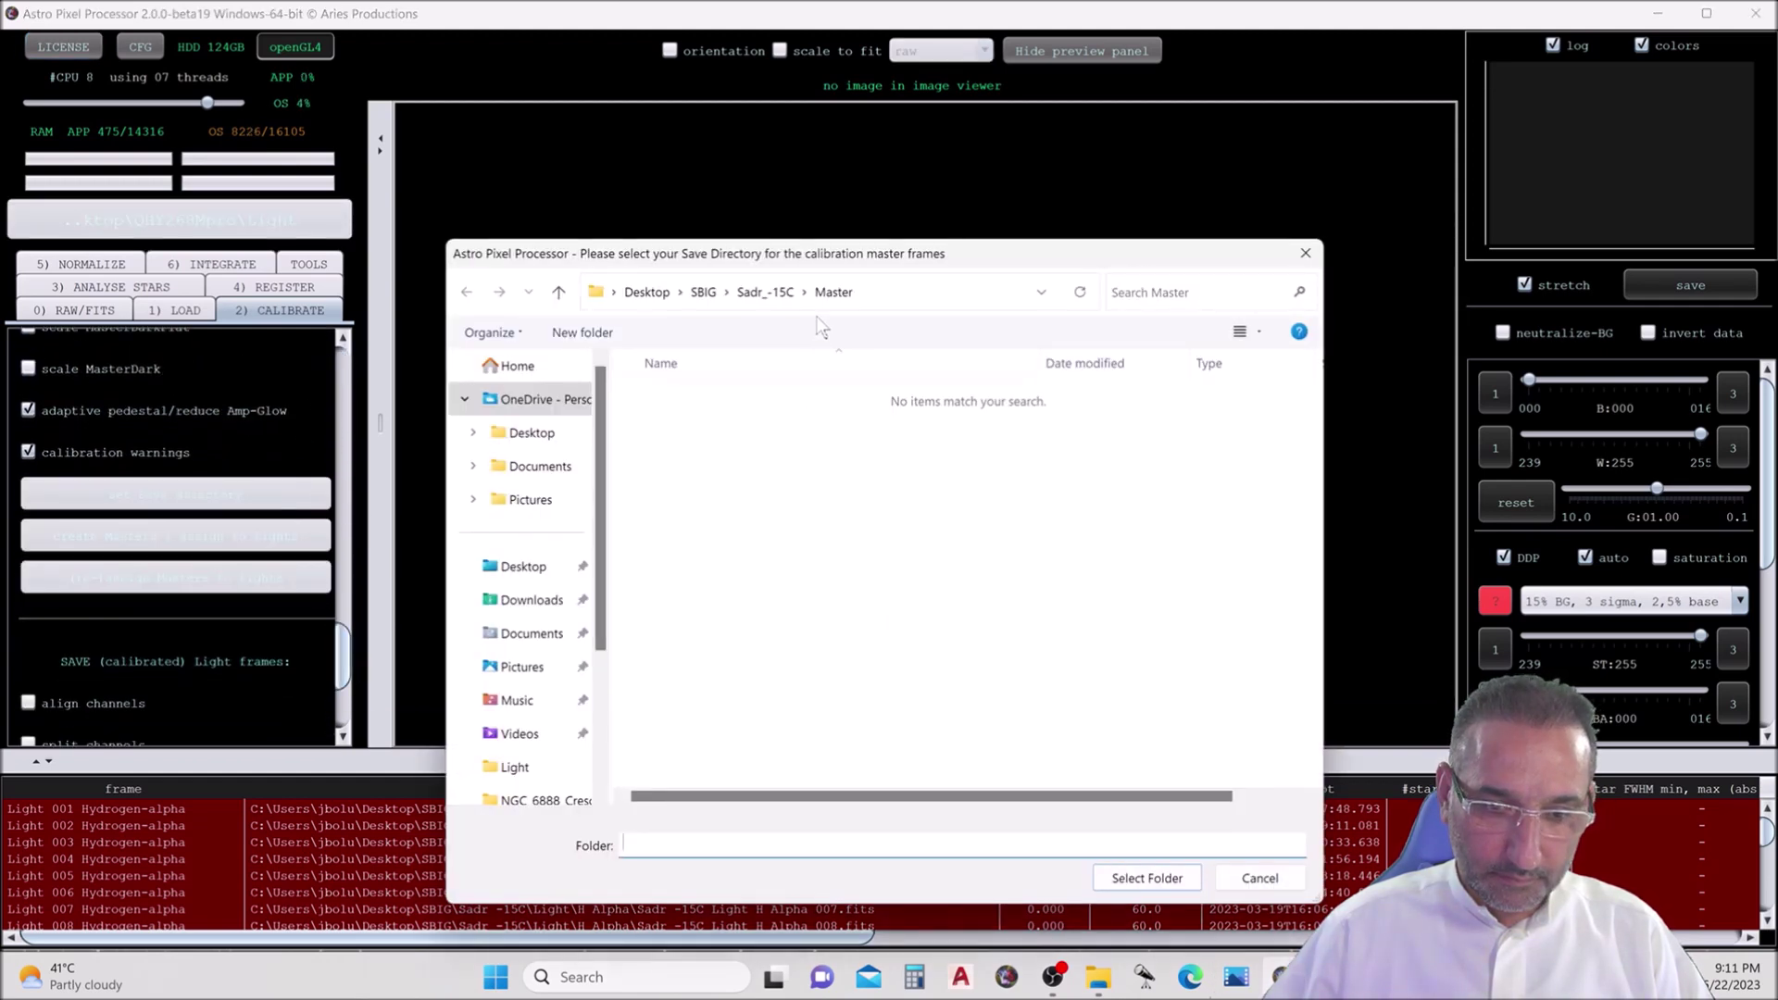
pyautogui.click(1147, 879)
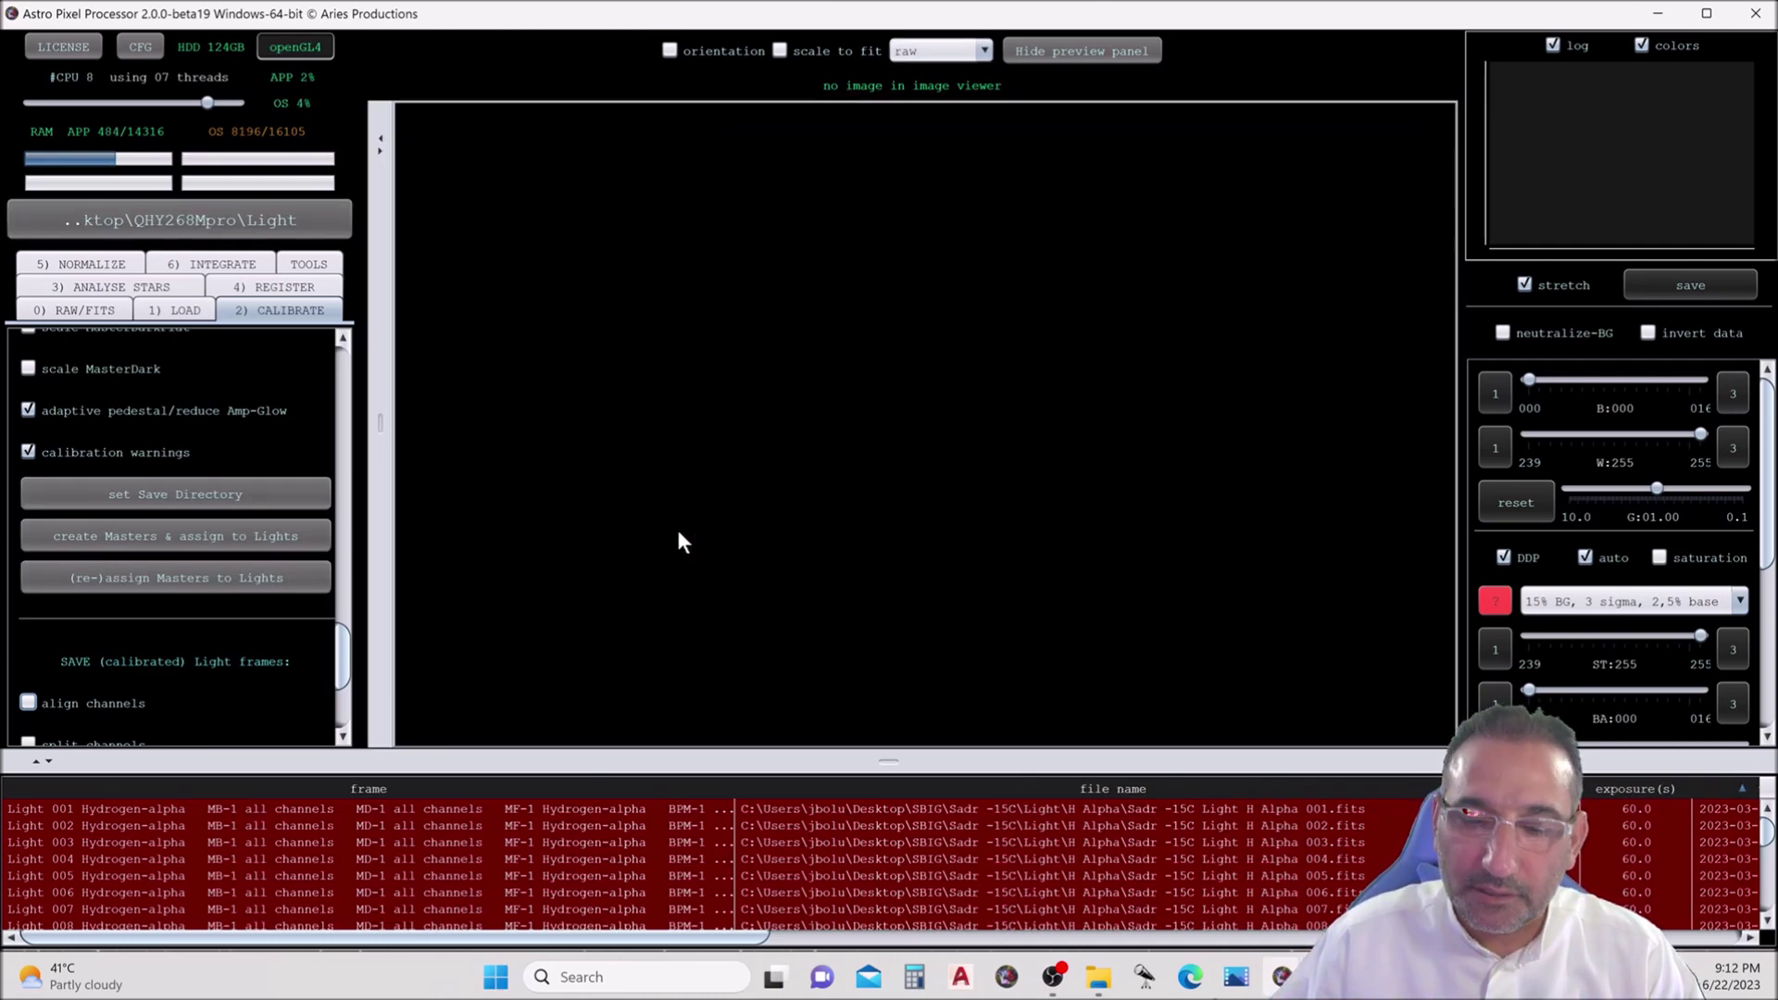
# - Set the Sadr_-15C Light folder as the integration save directory and start integrating per channel with the object name Sadr
pyautogui.click(211, 264)
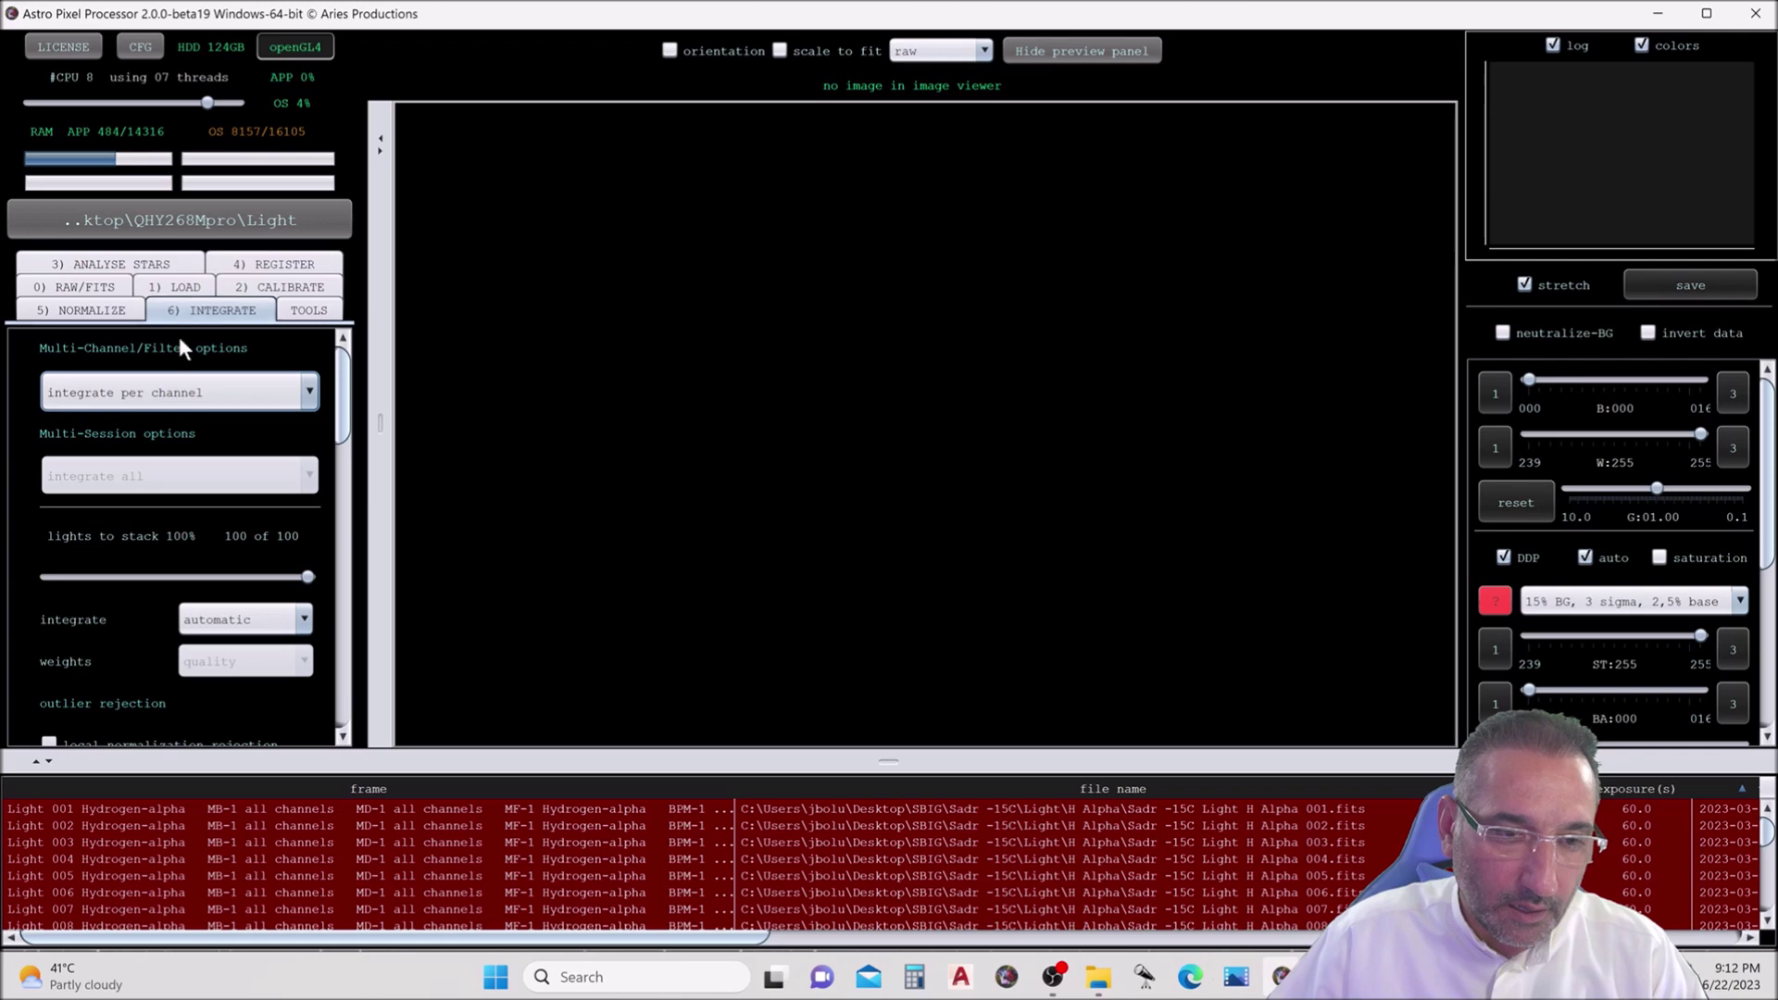
pyautogui.moveTo(341, 433); pyautogui.dragTo(339, 685)
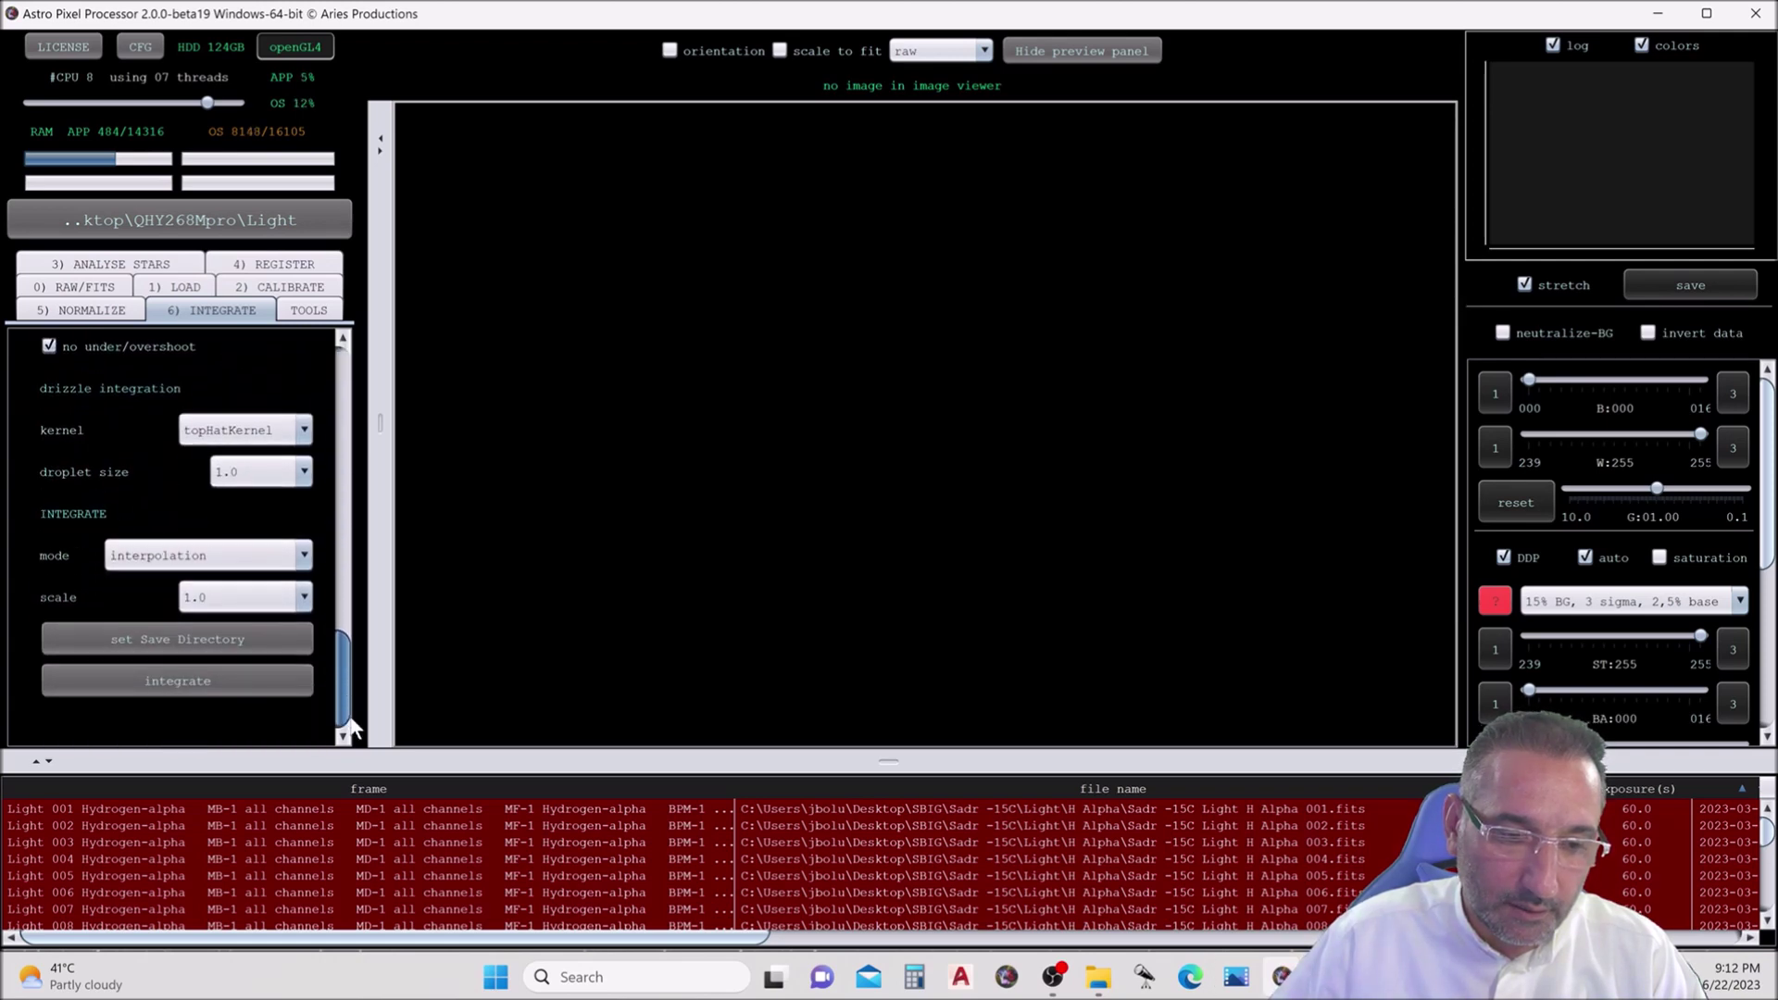
pyautogui.click(254, 642)
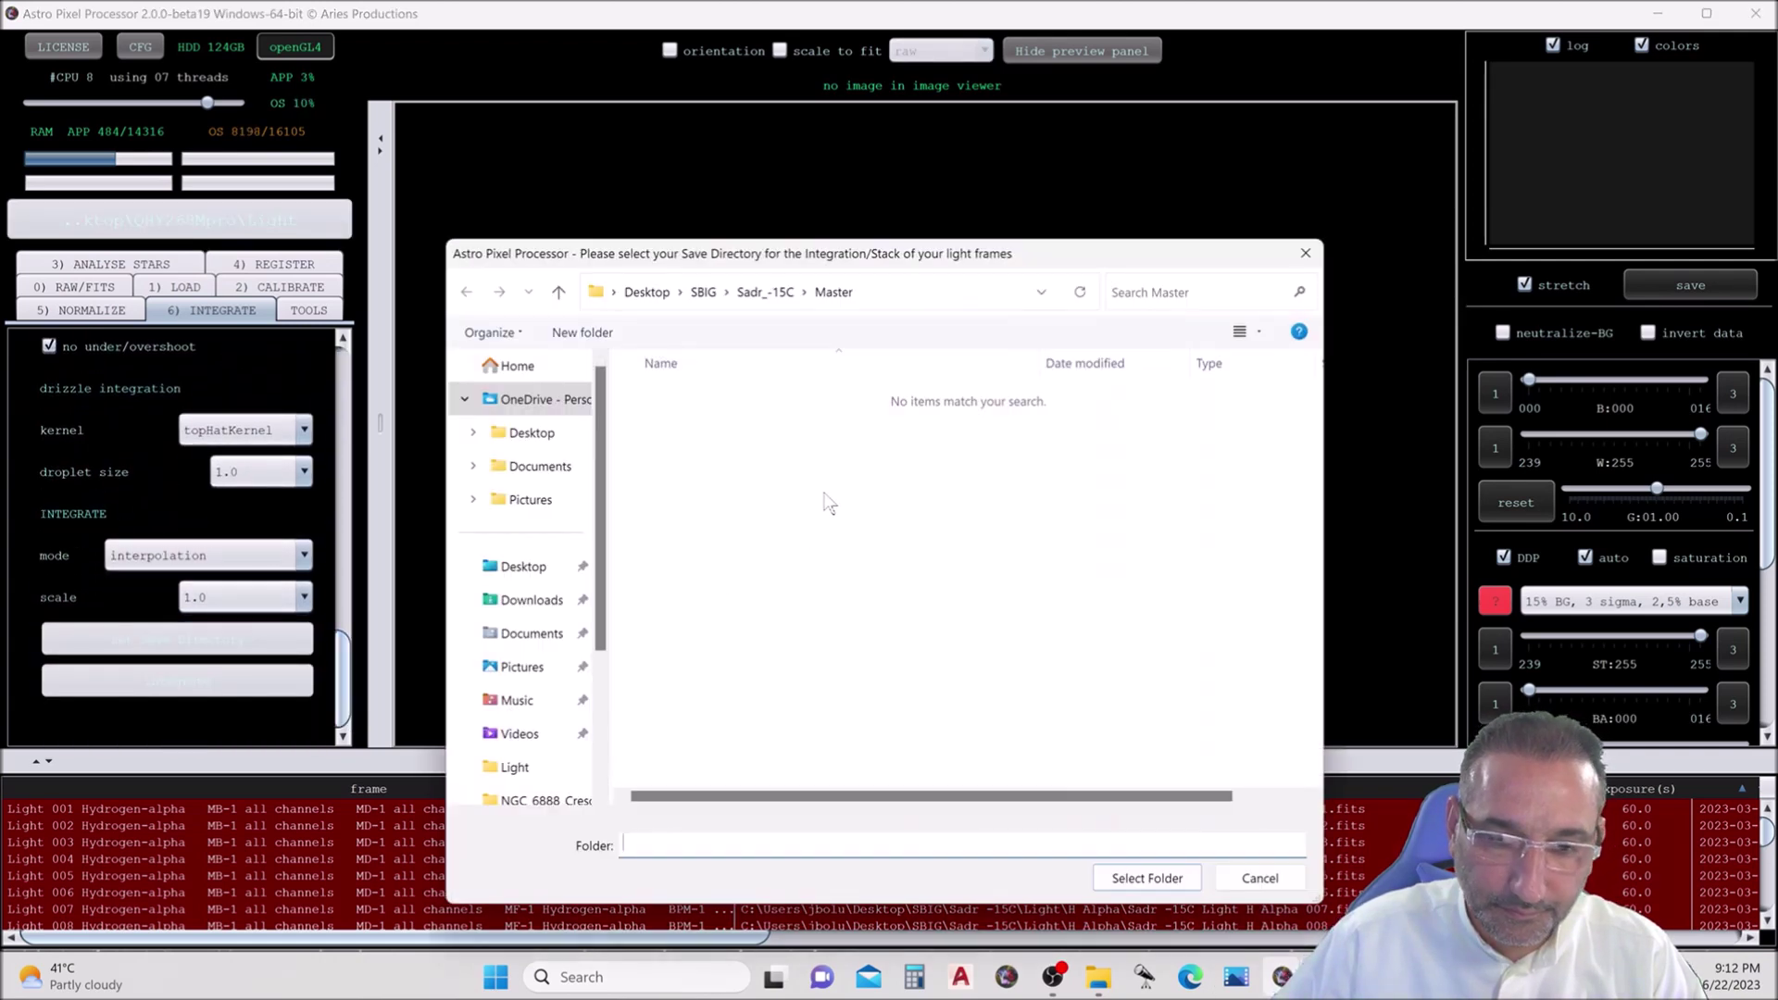
pyautogui.click(759, 295)
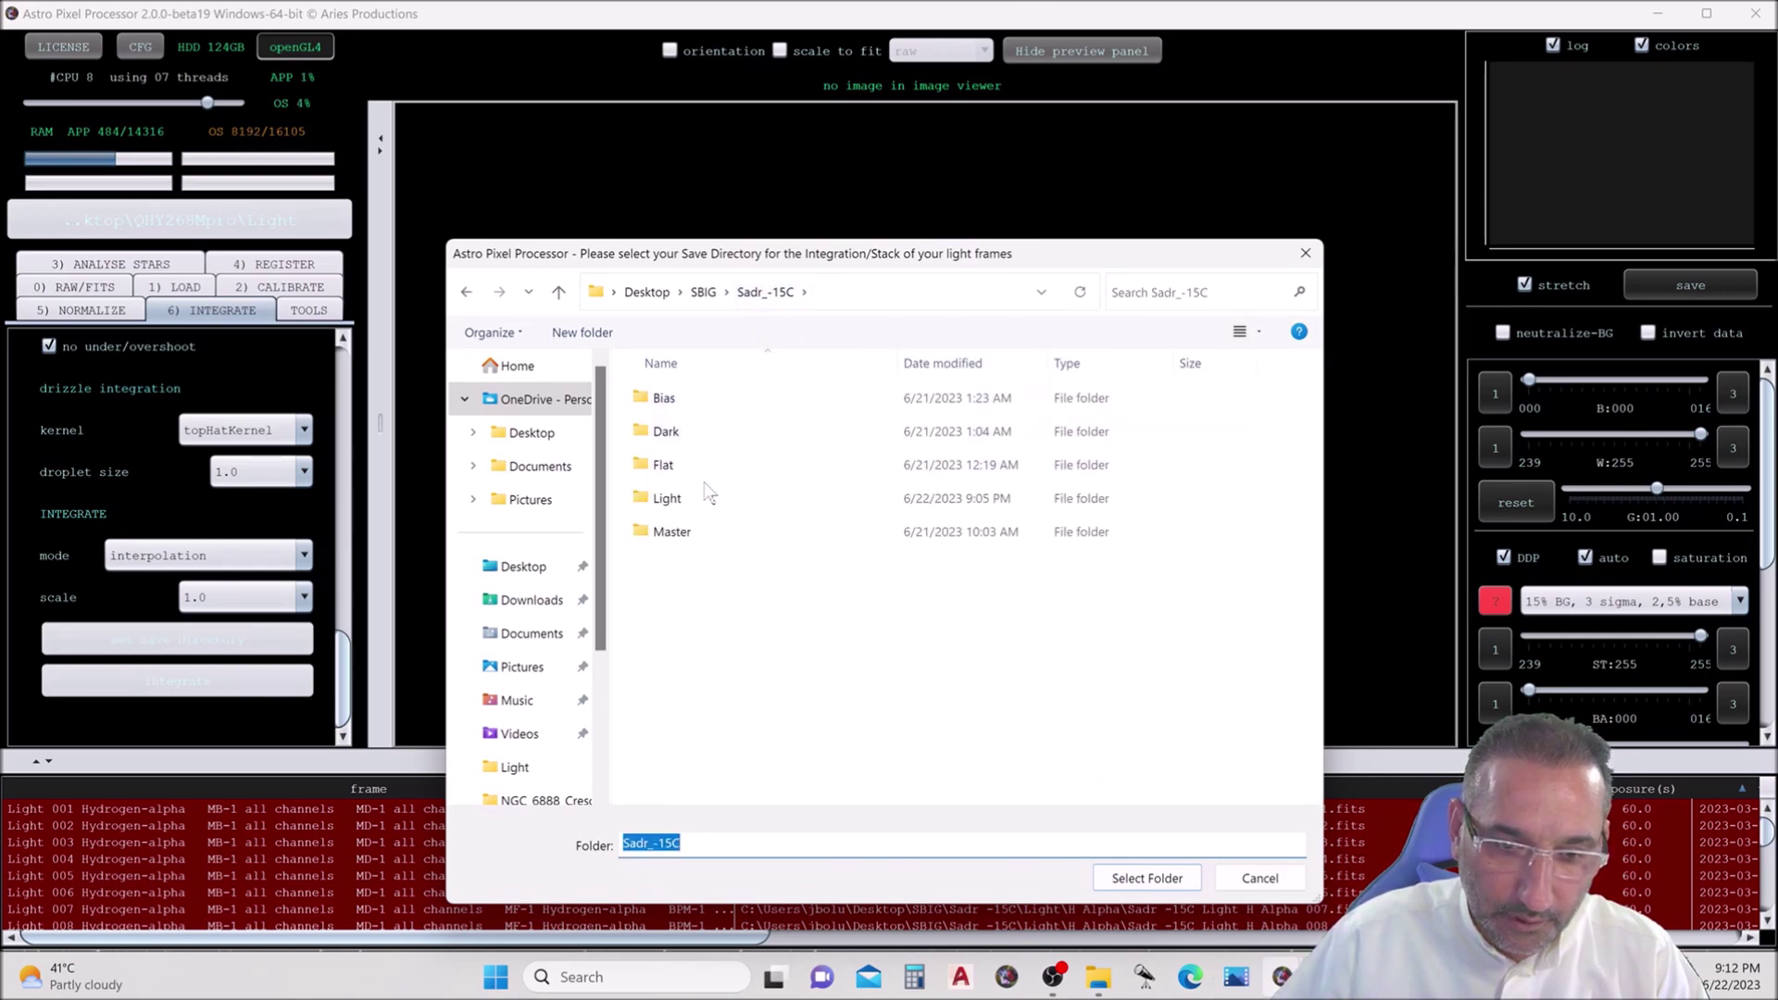
pyautogui.click(732, 498)
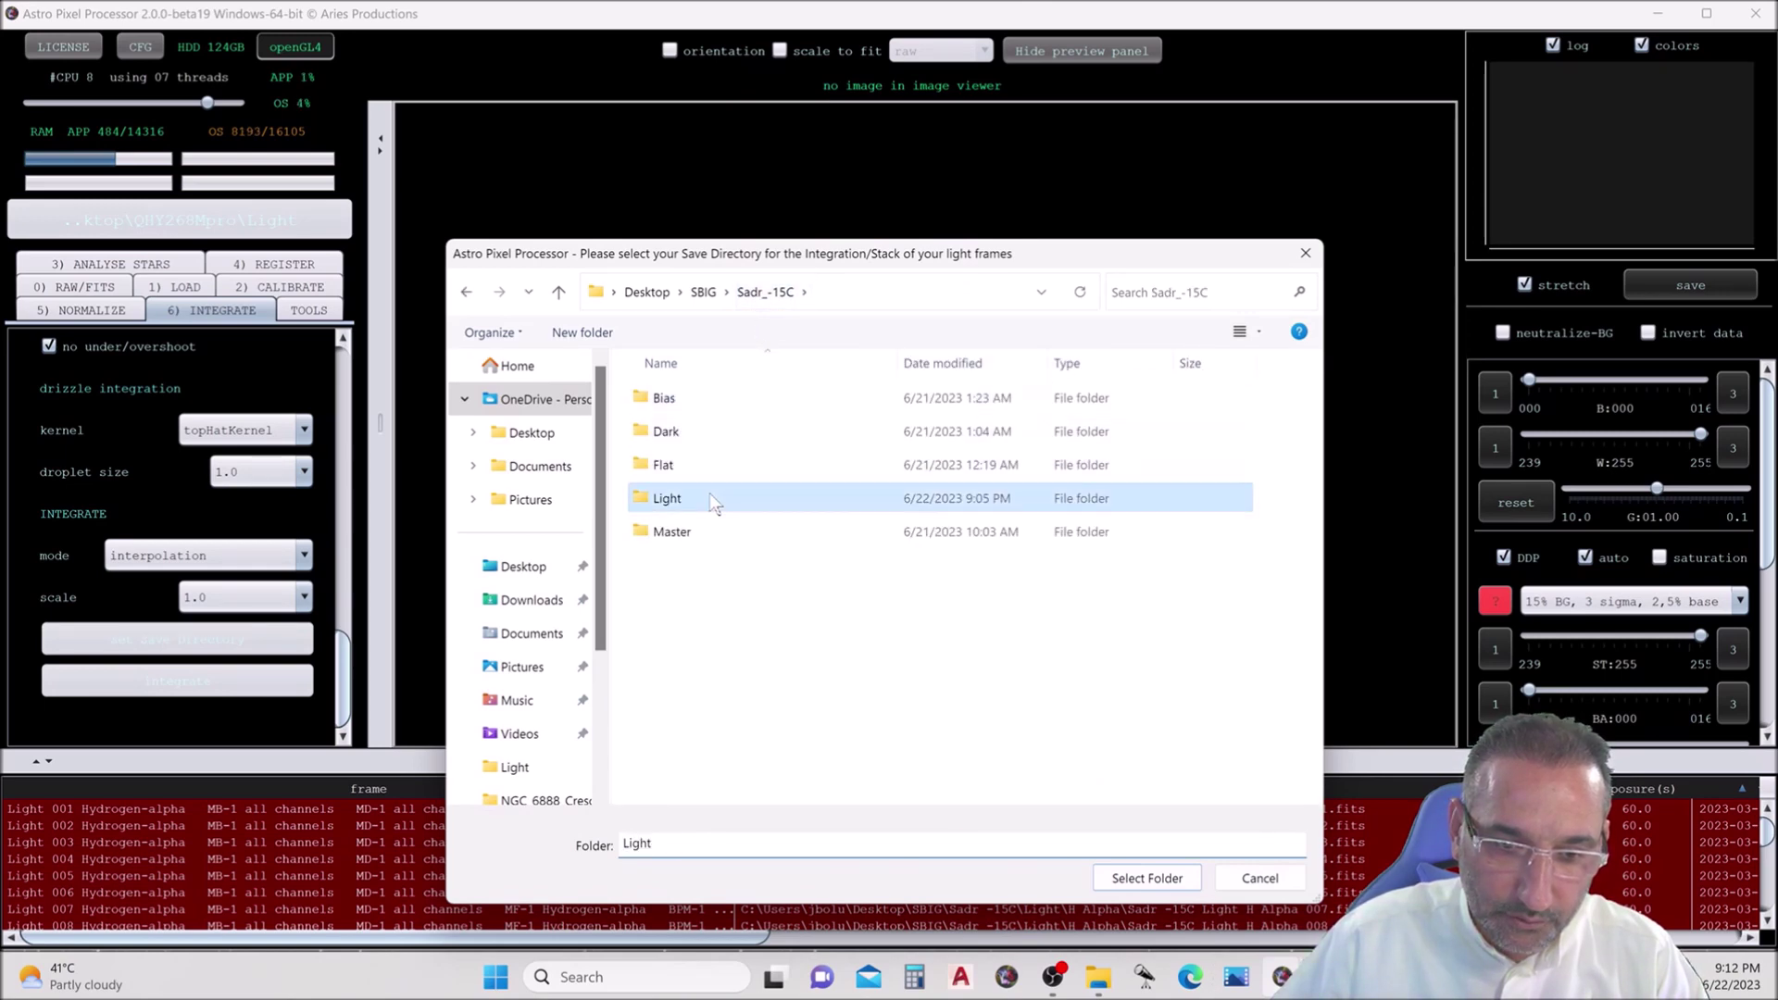
pyautogui.click(1148, 880)
pyautogui.click(298, 677)
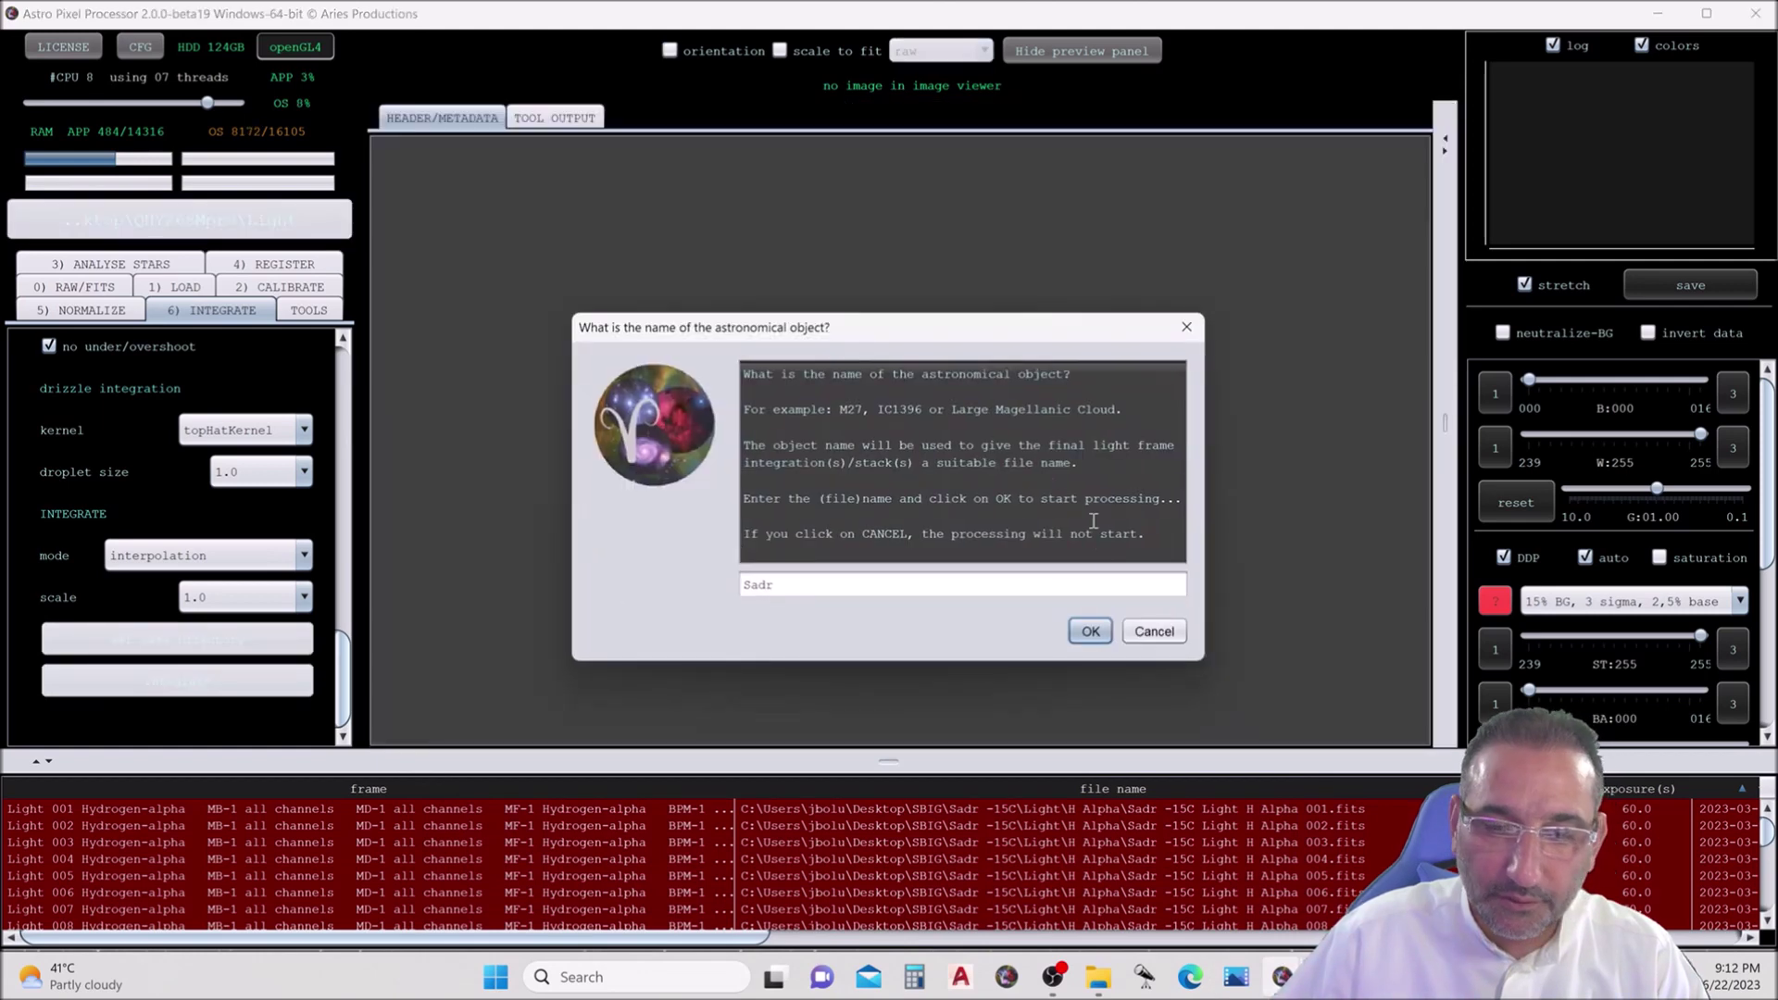
pyautogui.click(1089, 636)
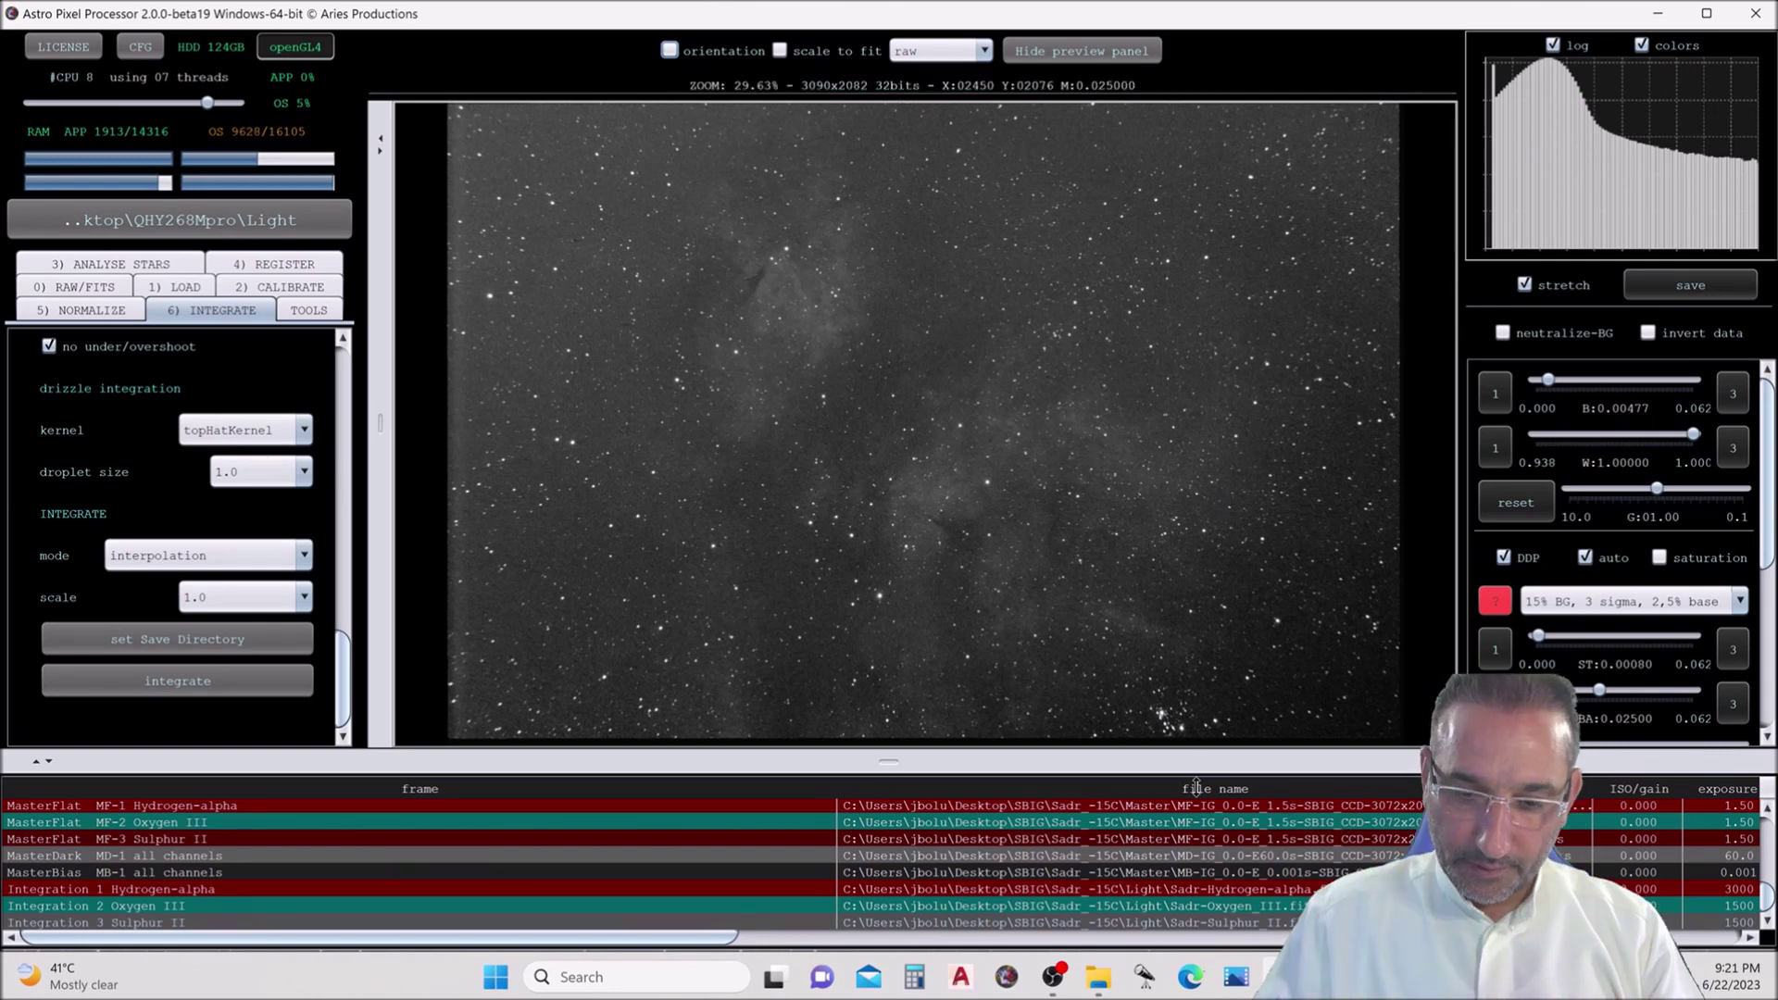
# - View the Oxygen III and Hydrogen-alpha integrations in the image viewer to compare their nebula signal
pyautogui.click(320, 906)
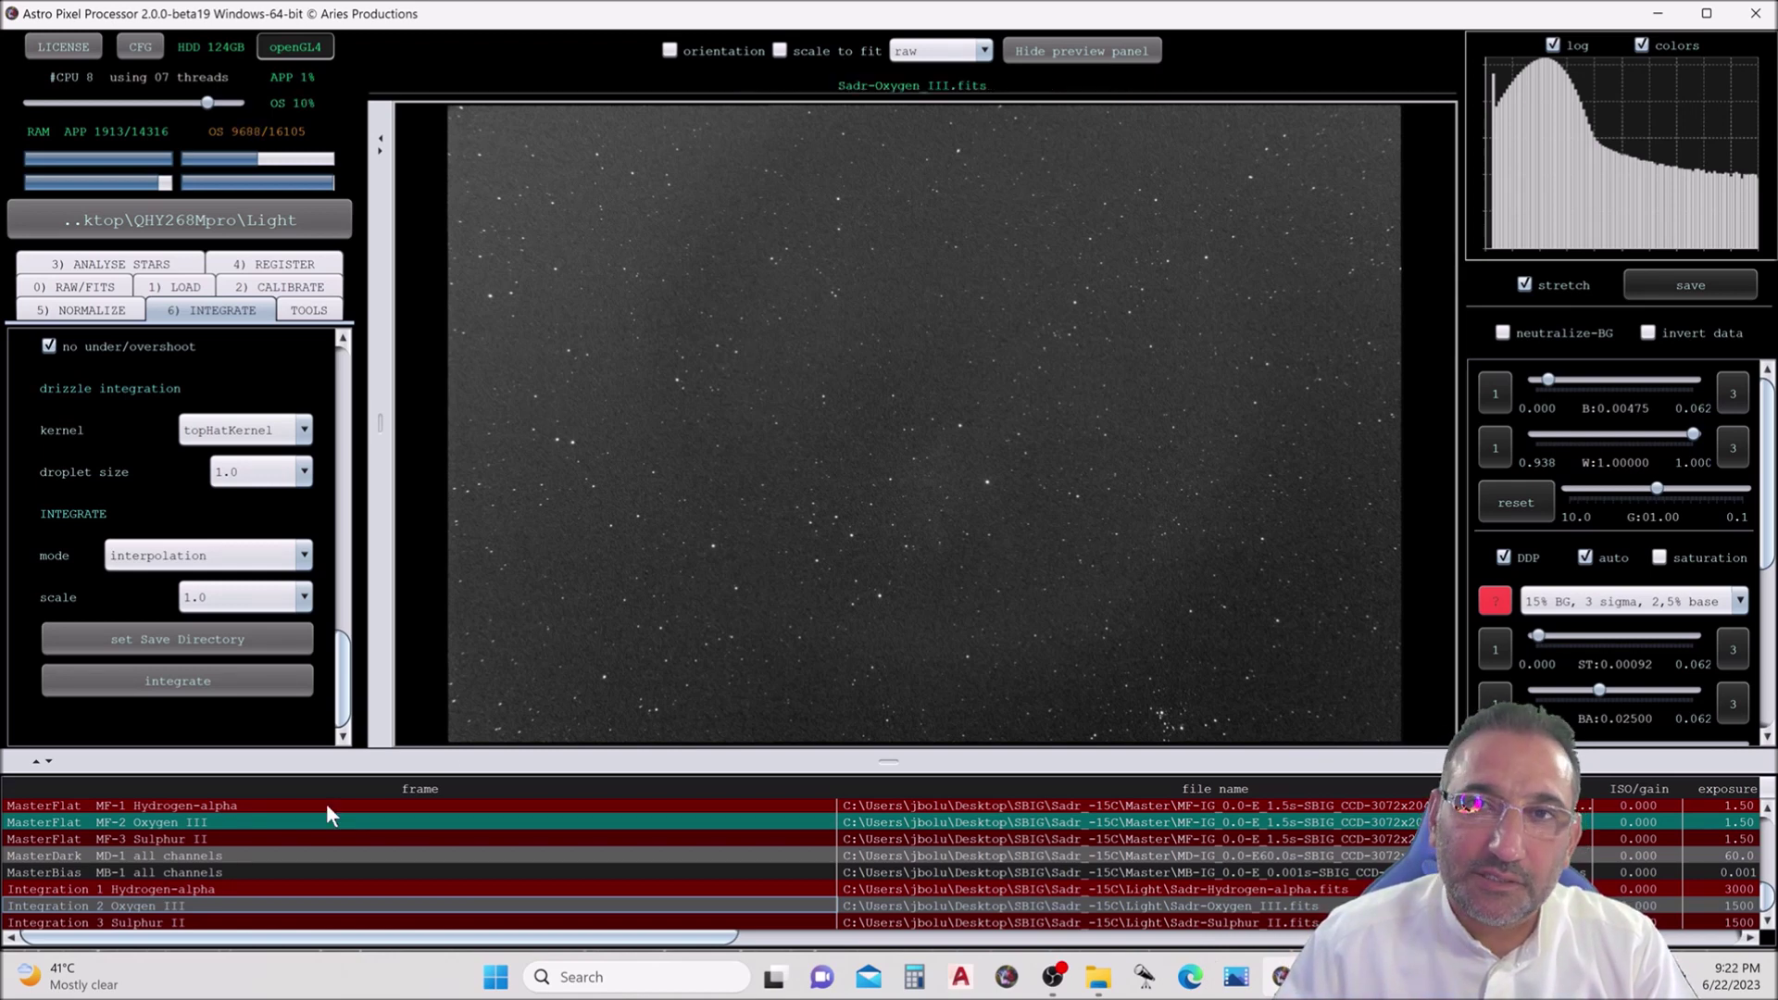
pyautogui.click(275, 887)
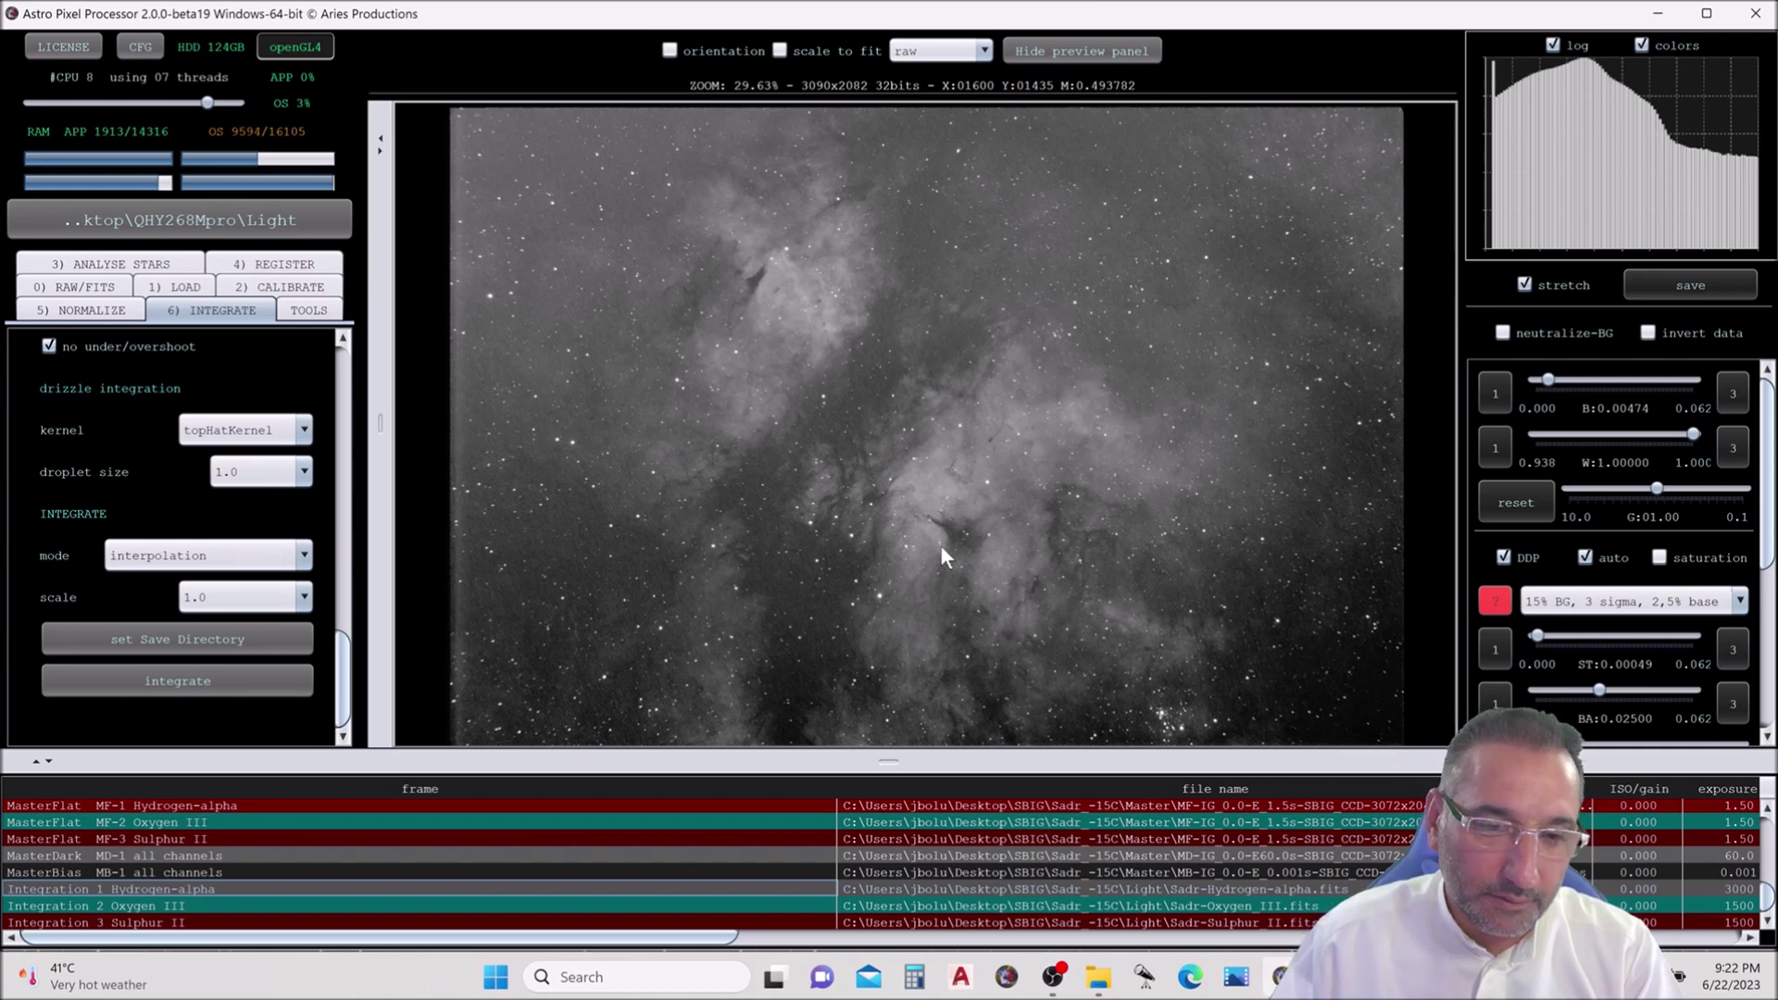
# - Start the combine RGB tool and choose the HOO 2 composite formula
pyautogui.click(316, 314)
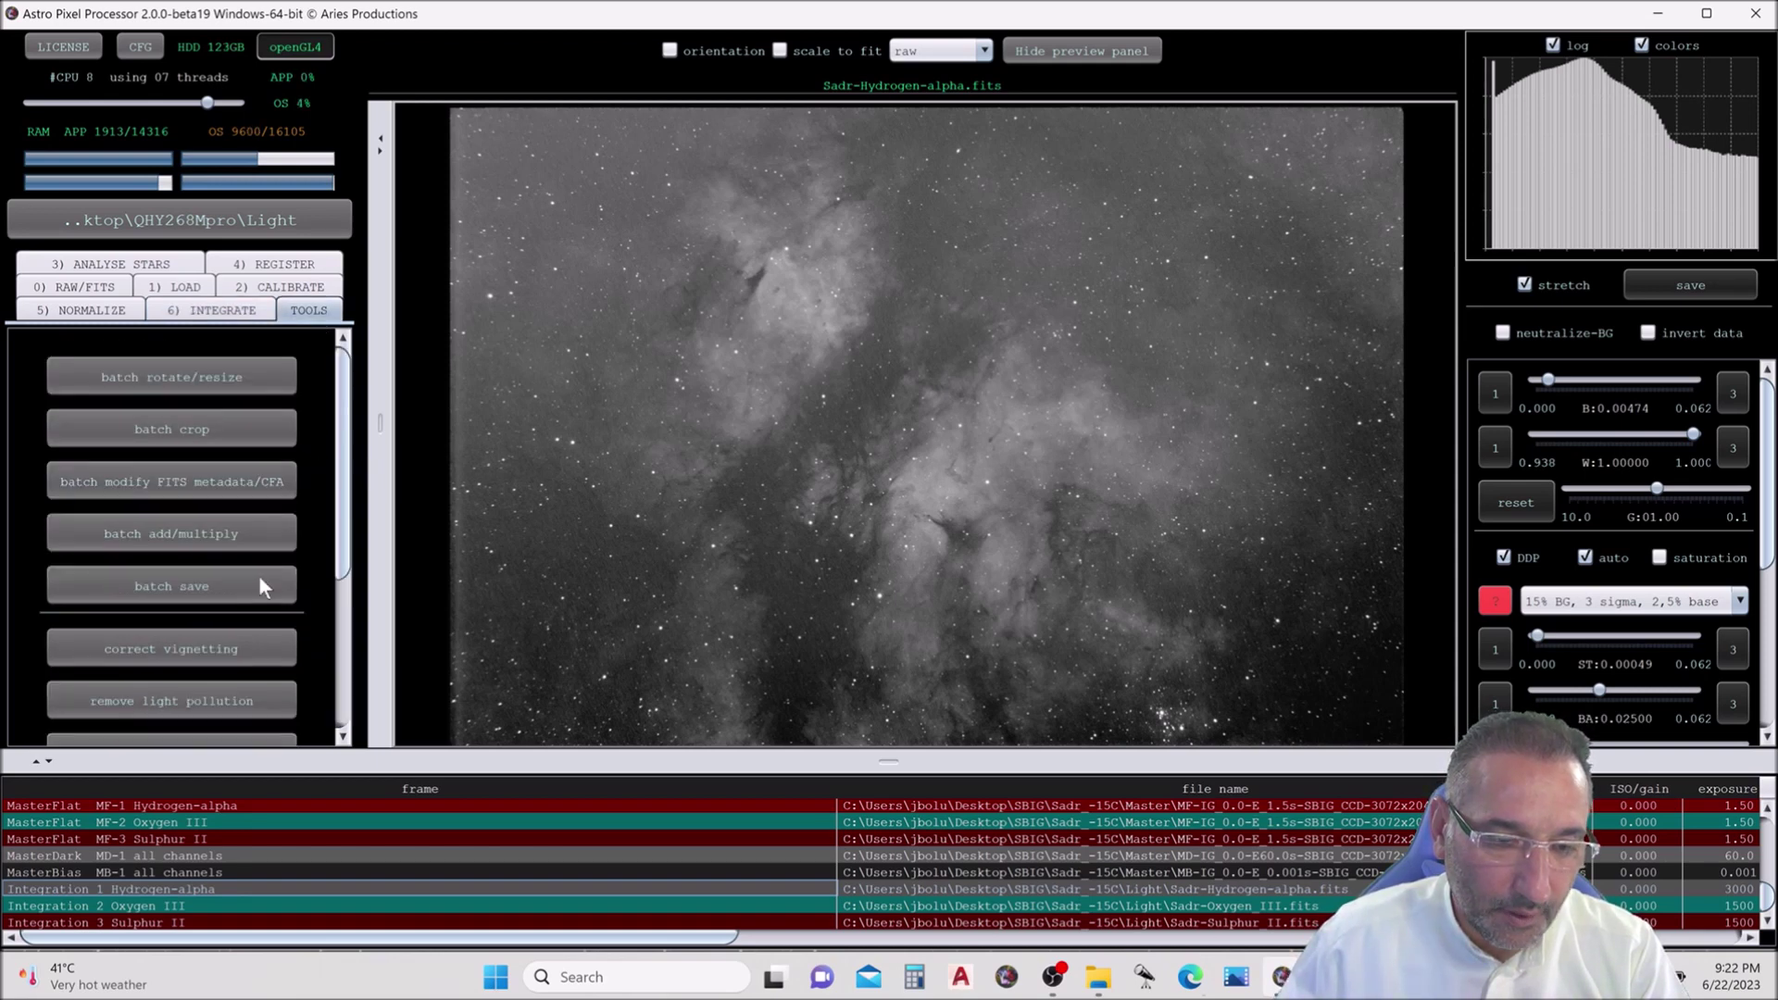
pyautogui.moveTo(331, 584); pyautogui.dragTo(350, 714)
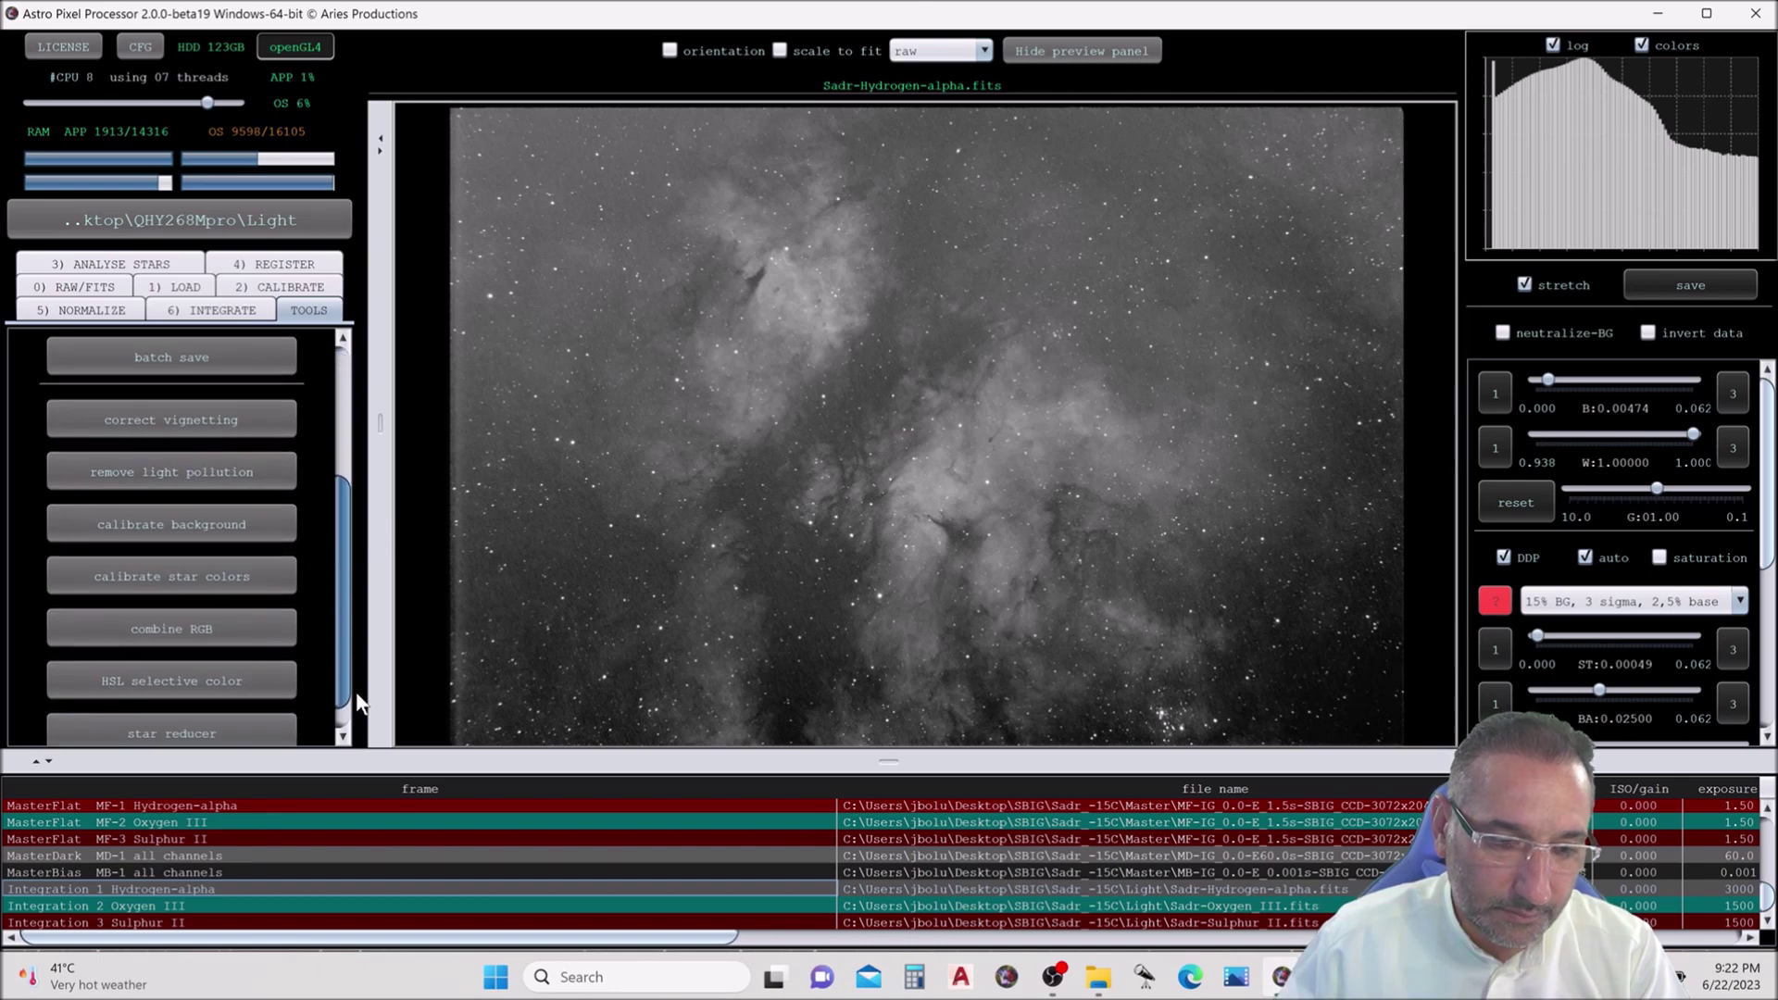
pyautogui.click(275, 639)
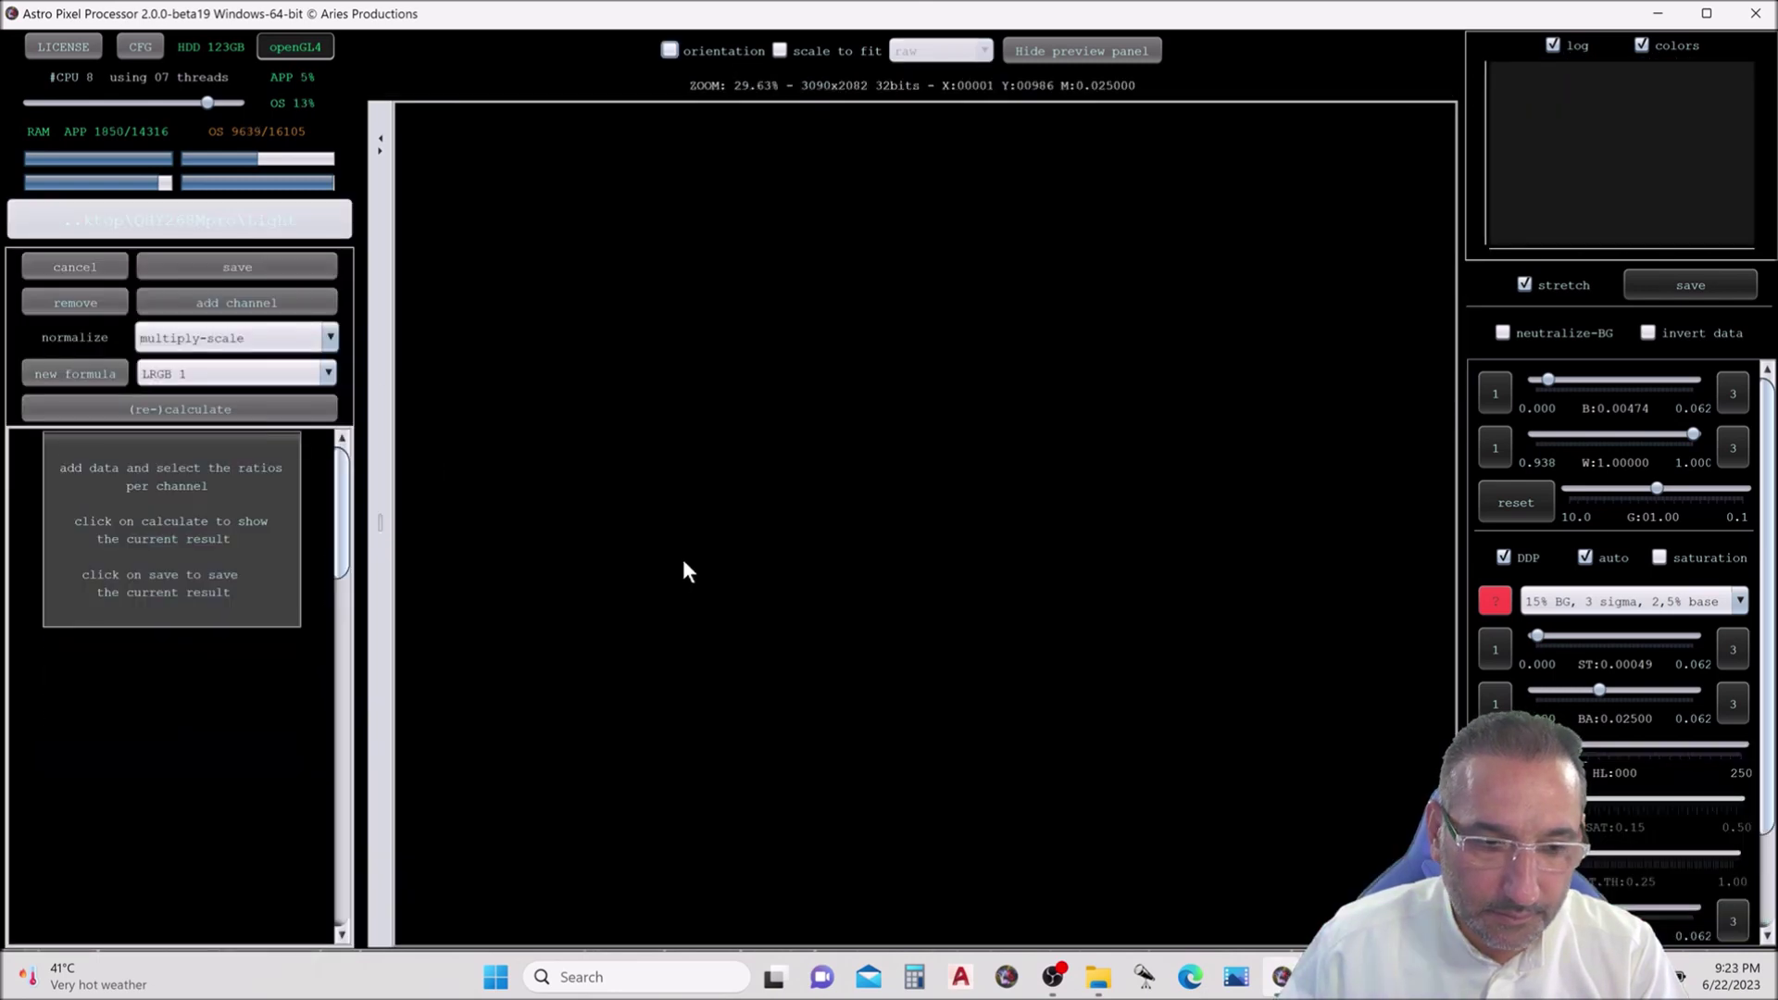
pyautogui.click(328, 374)
pyautogui.moveTo(332, 443); pyautogui.dragTo(327, 528)
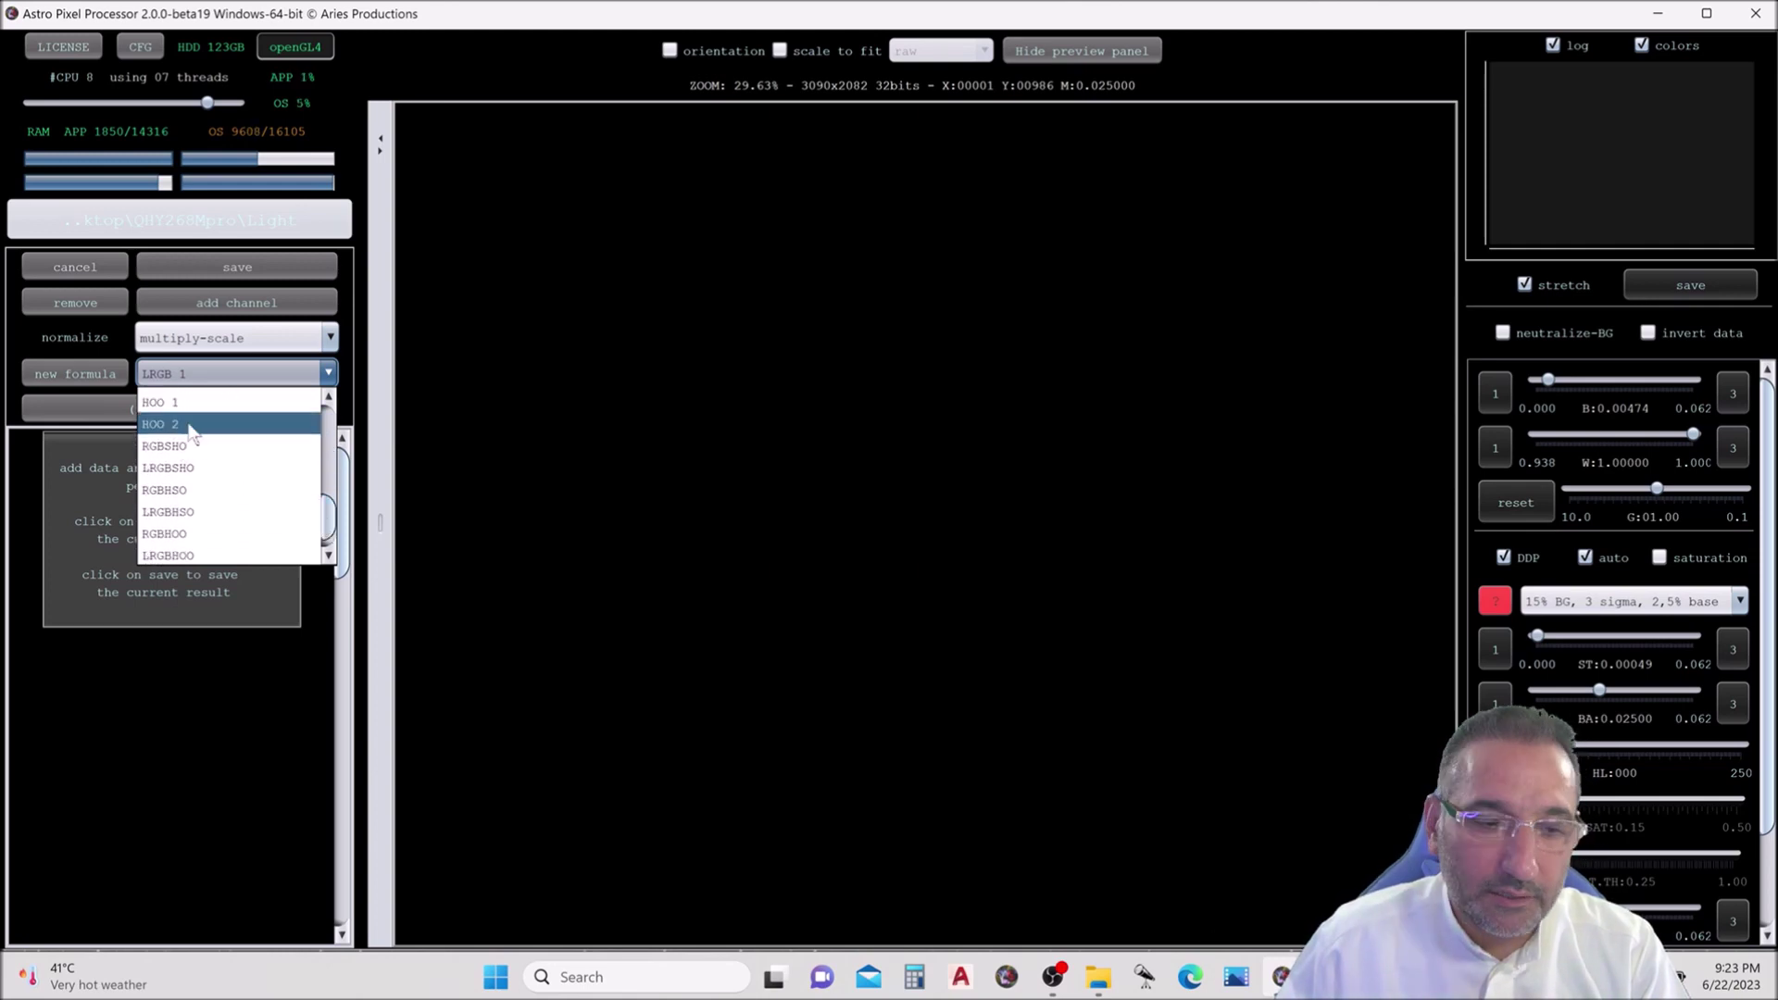
pyautogui.click(192, 428)
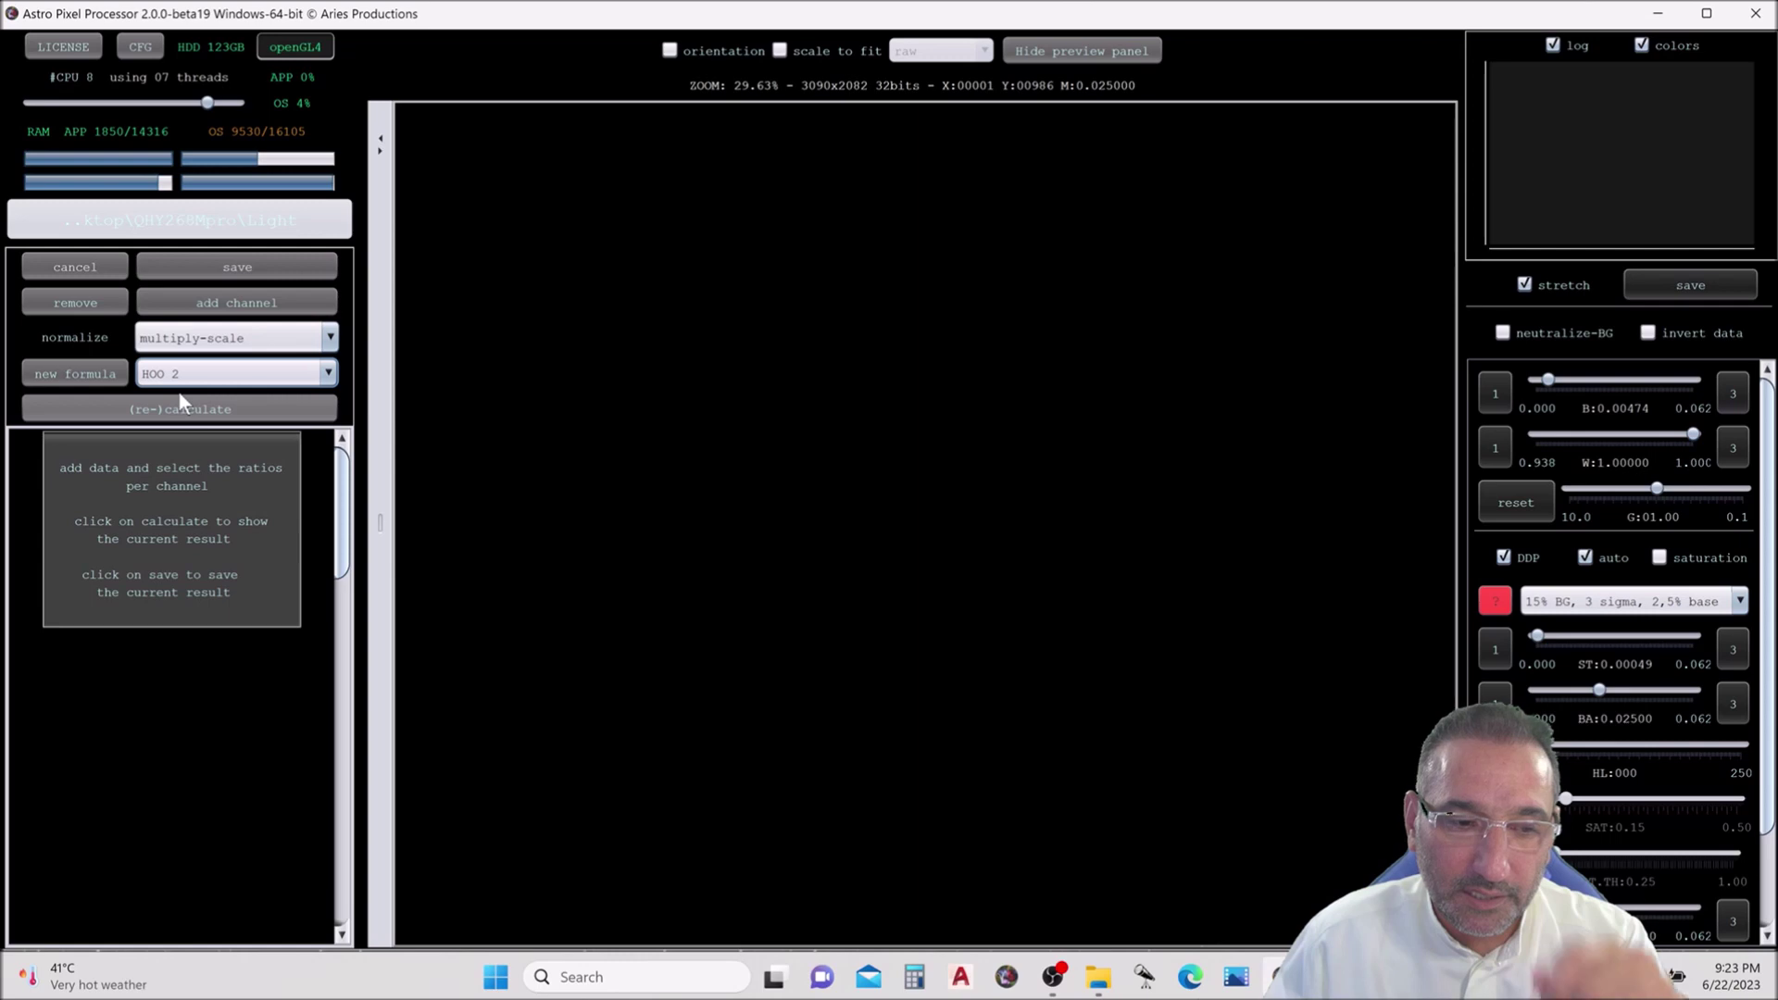
# - Add Sadr-Hydrogen-alpha.fits and Sadr-Sulphur_II.fits as channels to the RGB combination
pyautogui.click(232, 303)
pyautogui.click(1008, 413)
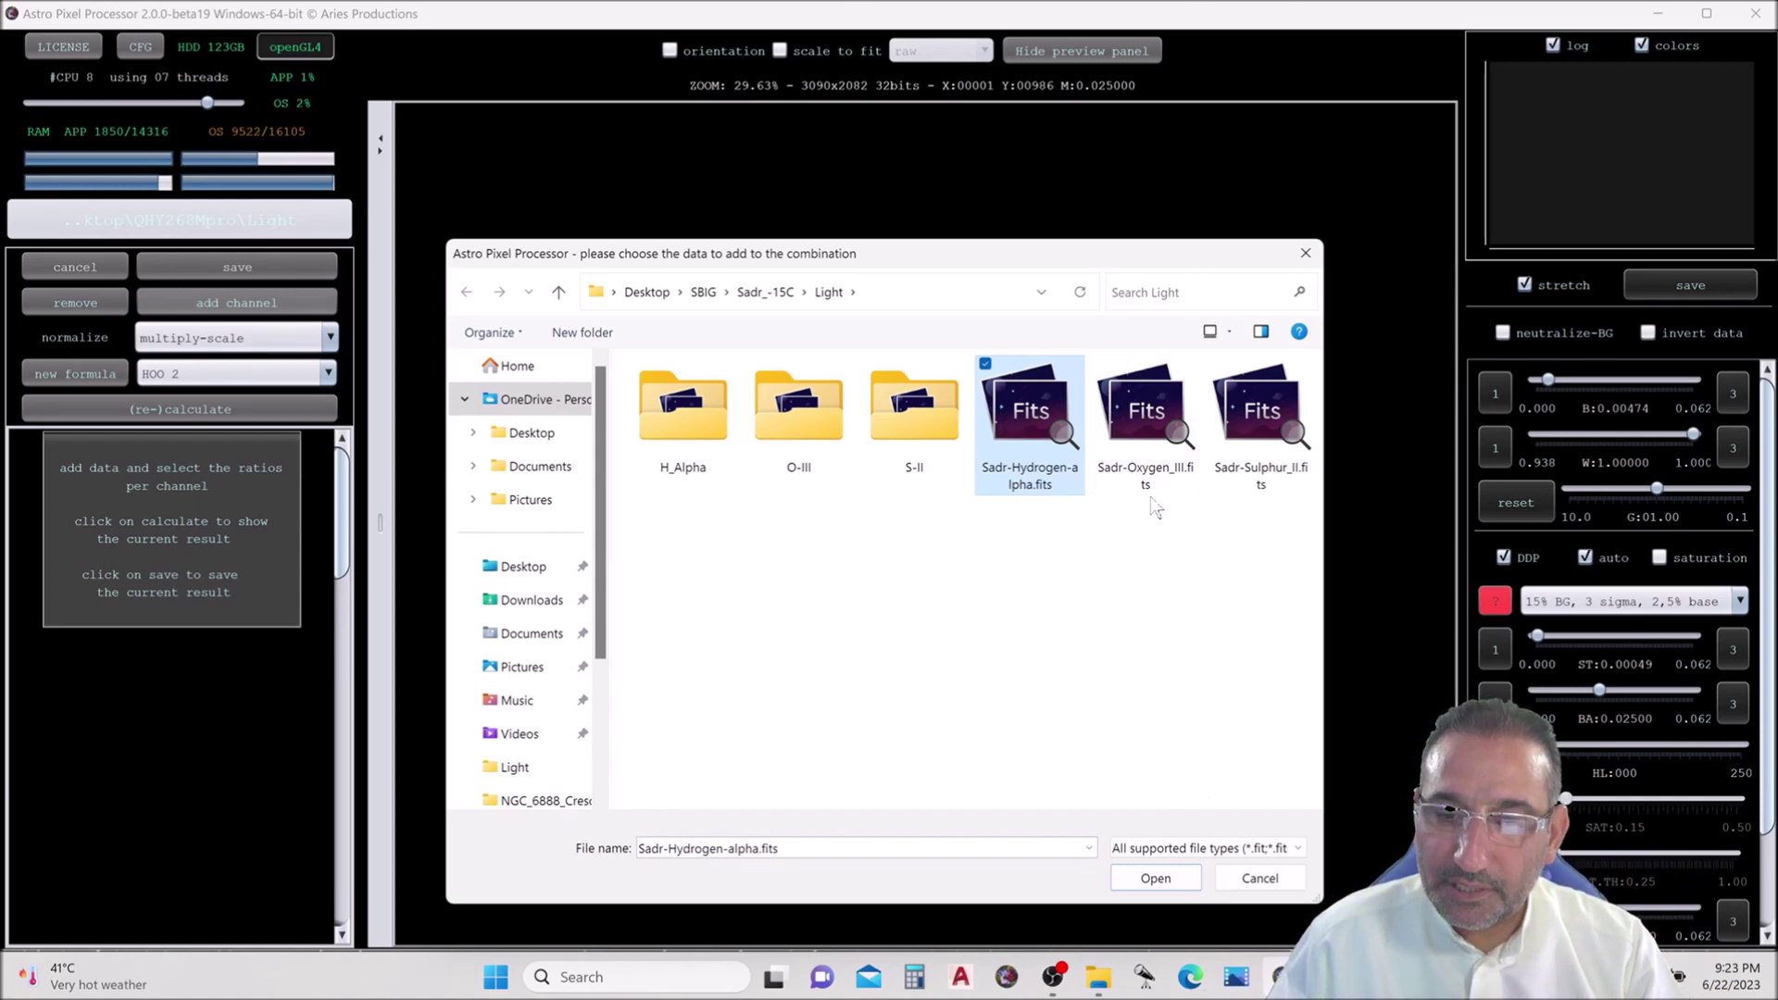
pyautogui.keyDown('ctrl'); pyautogui.click(1249, 431); pyautogui.keyUp('ctrl')
pyautogui.click(1178, 876)
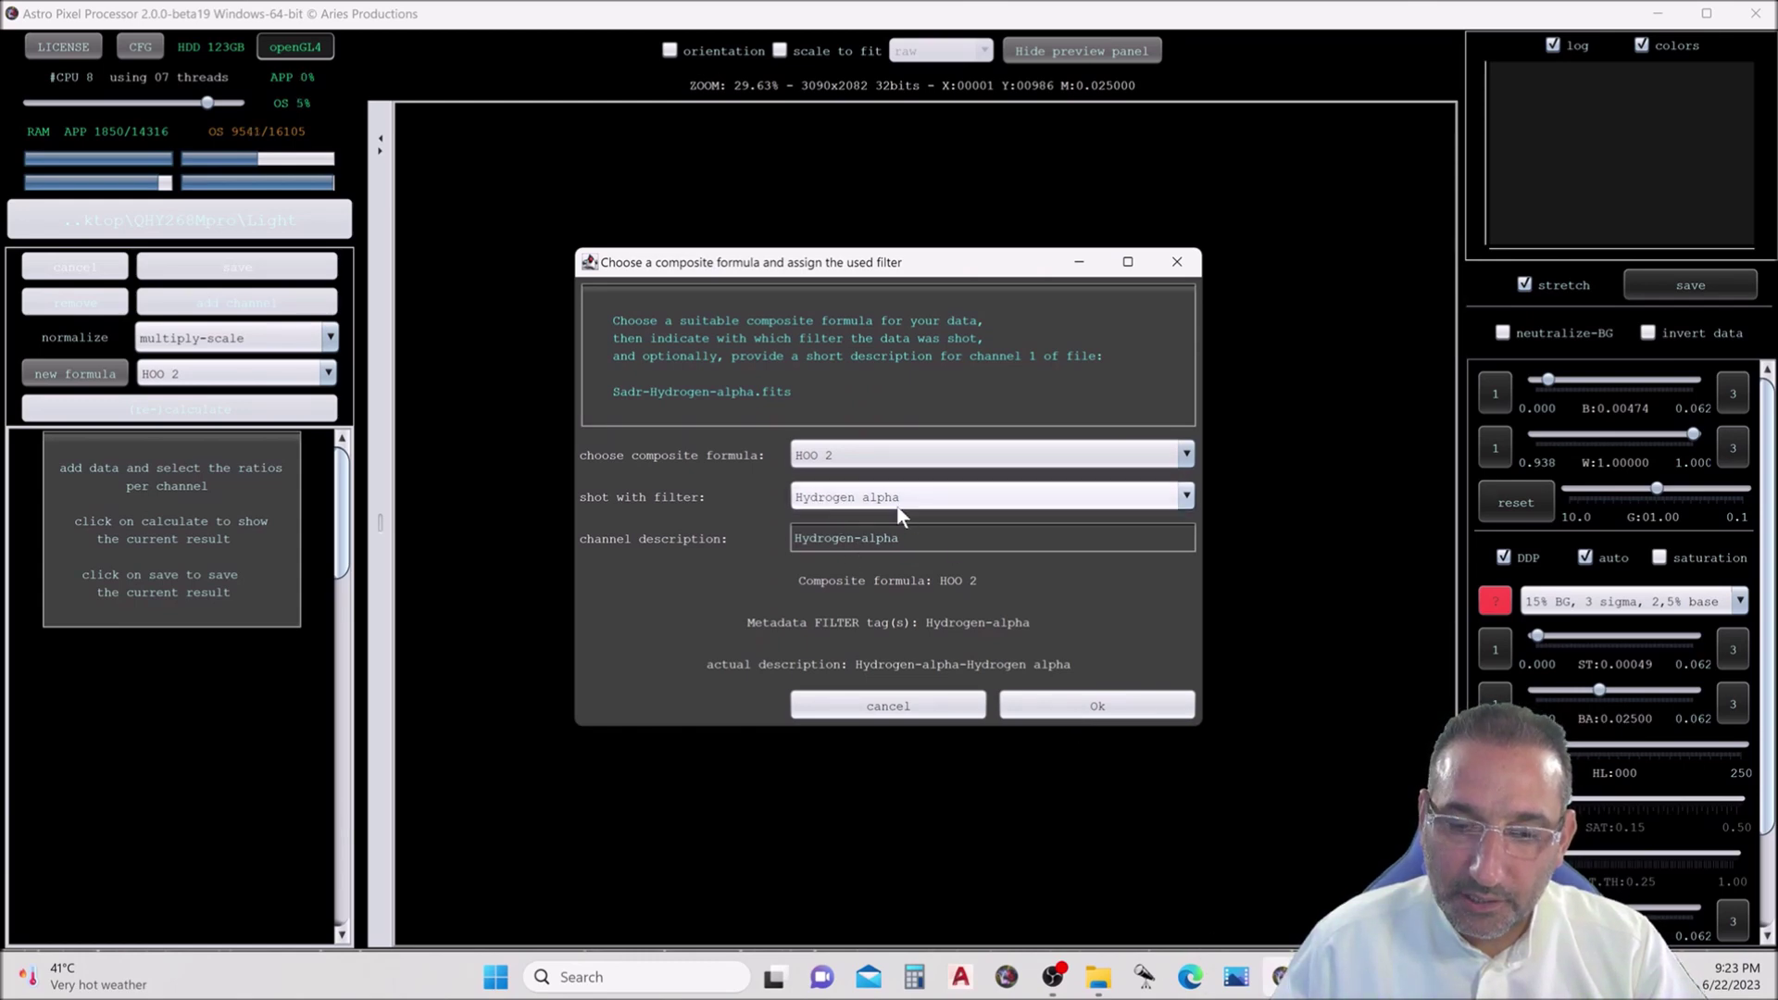
# - Keep the Hydrogen alpha filter for the hydrogen file and assign the Oxygen III filter to the Sulphur II file
pyautogui.click(1097, 706)
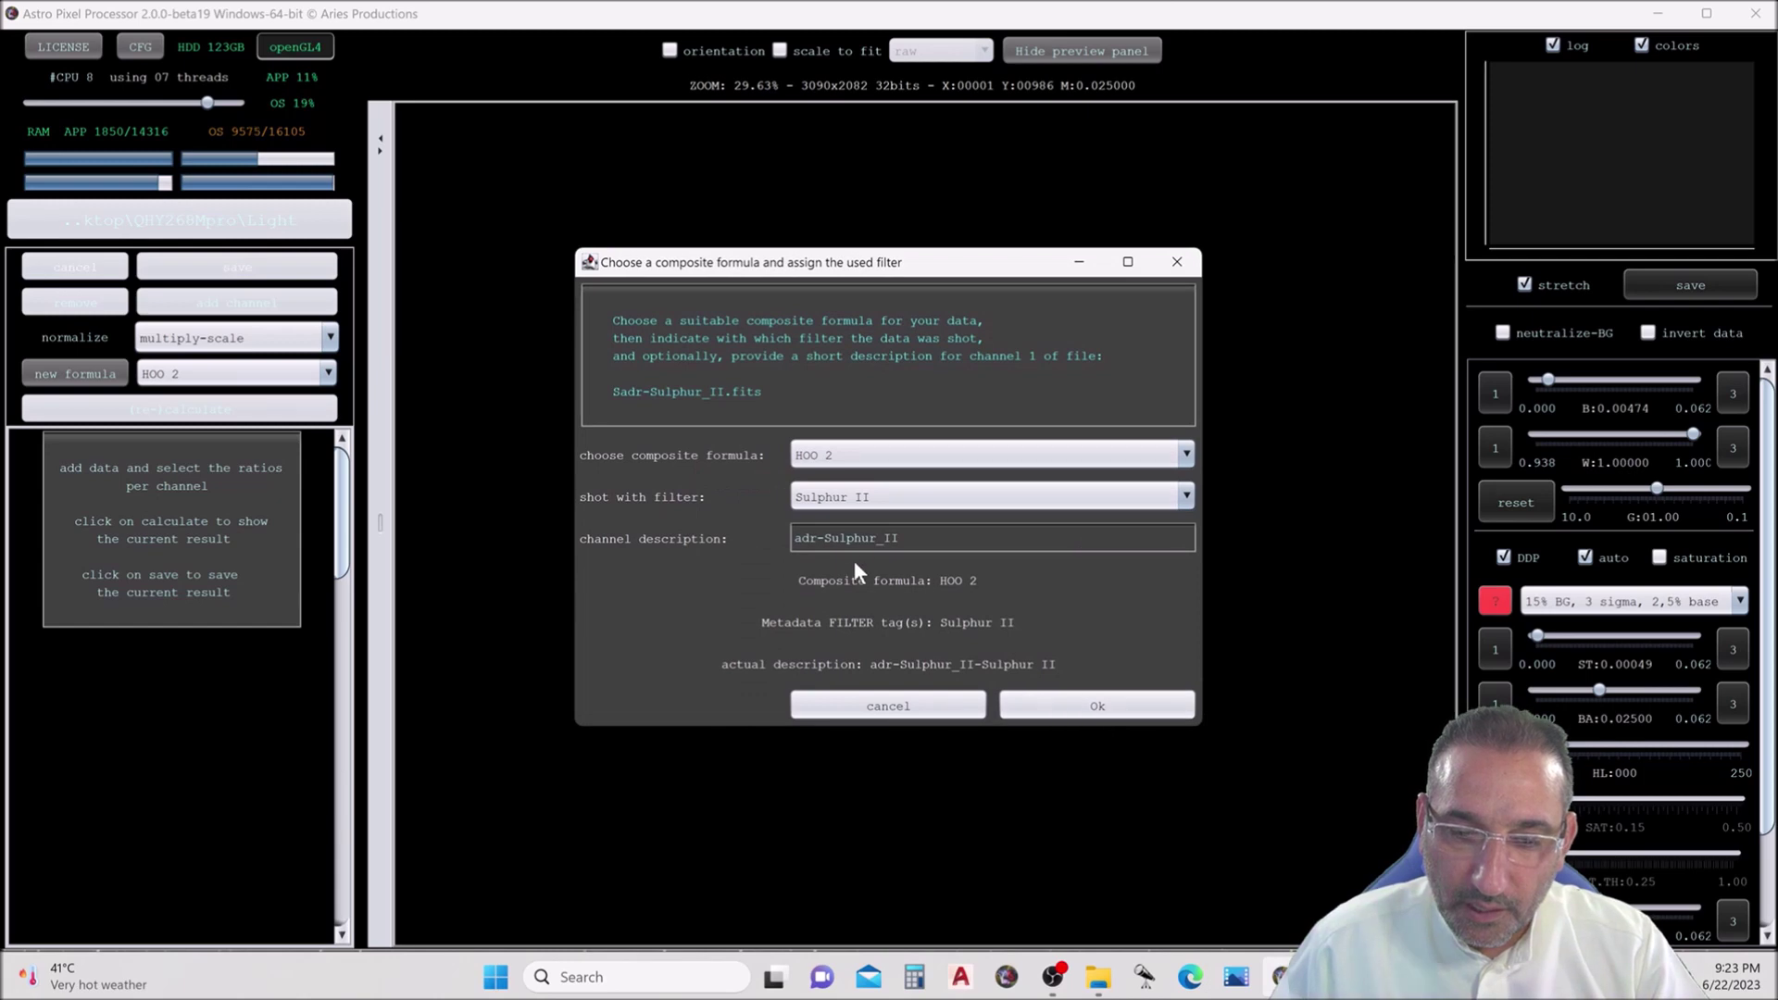
pyautogui.click(839, 500)
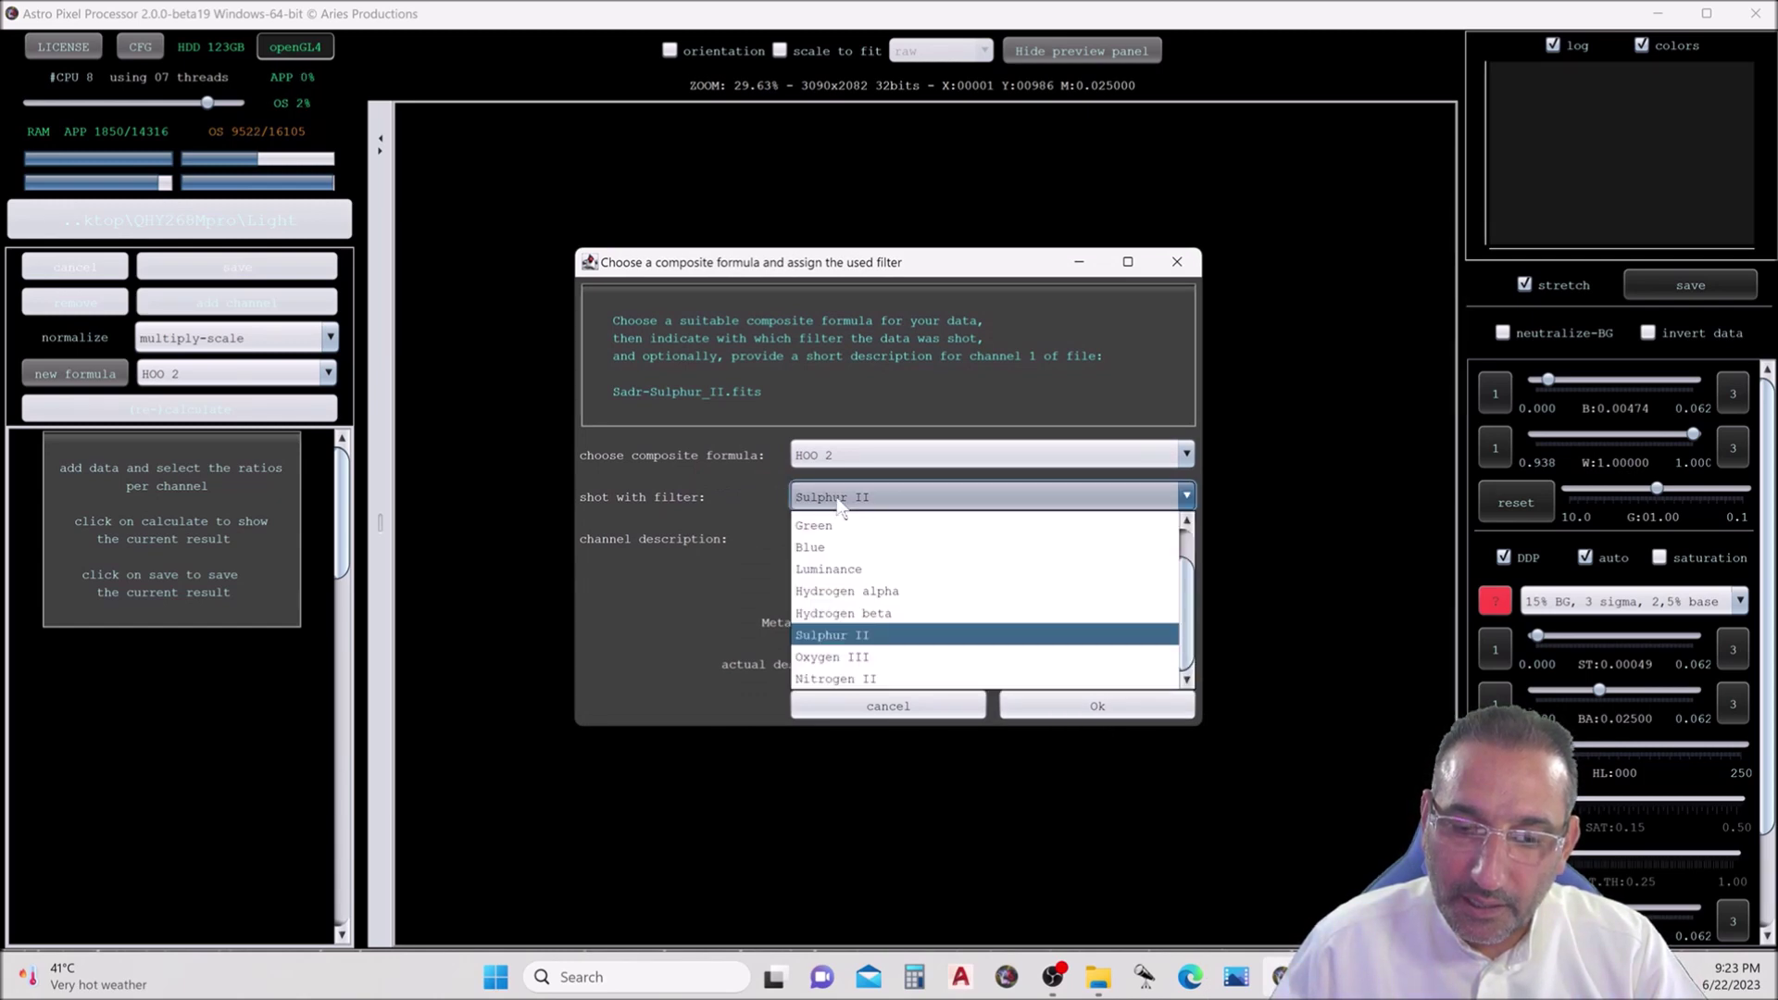
pyautogui.click(863, 665)
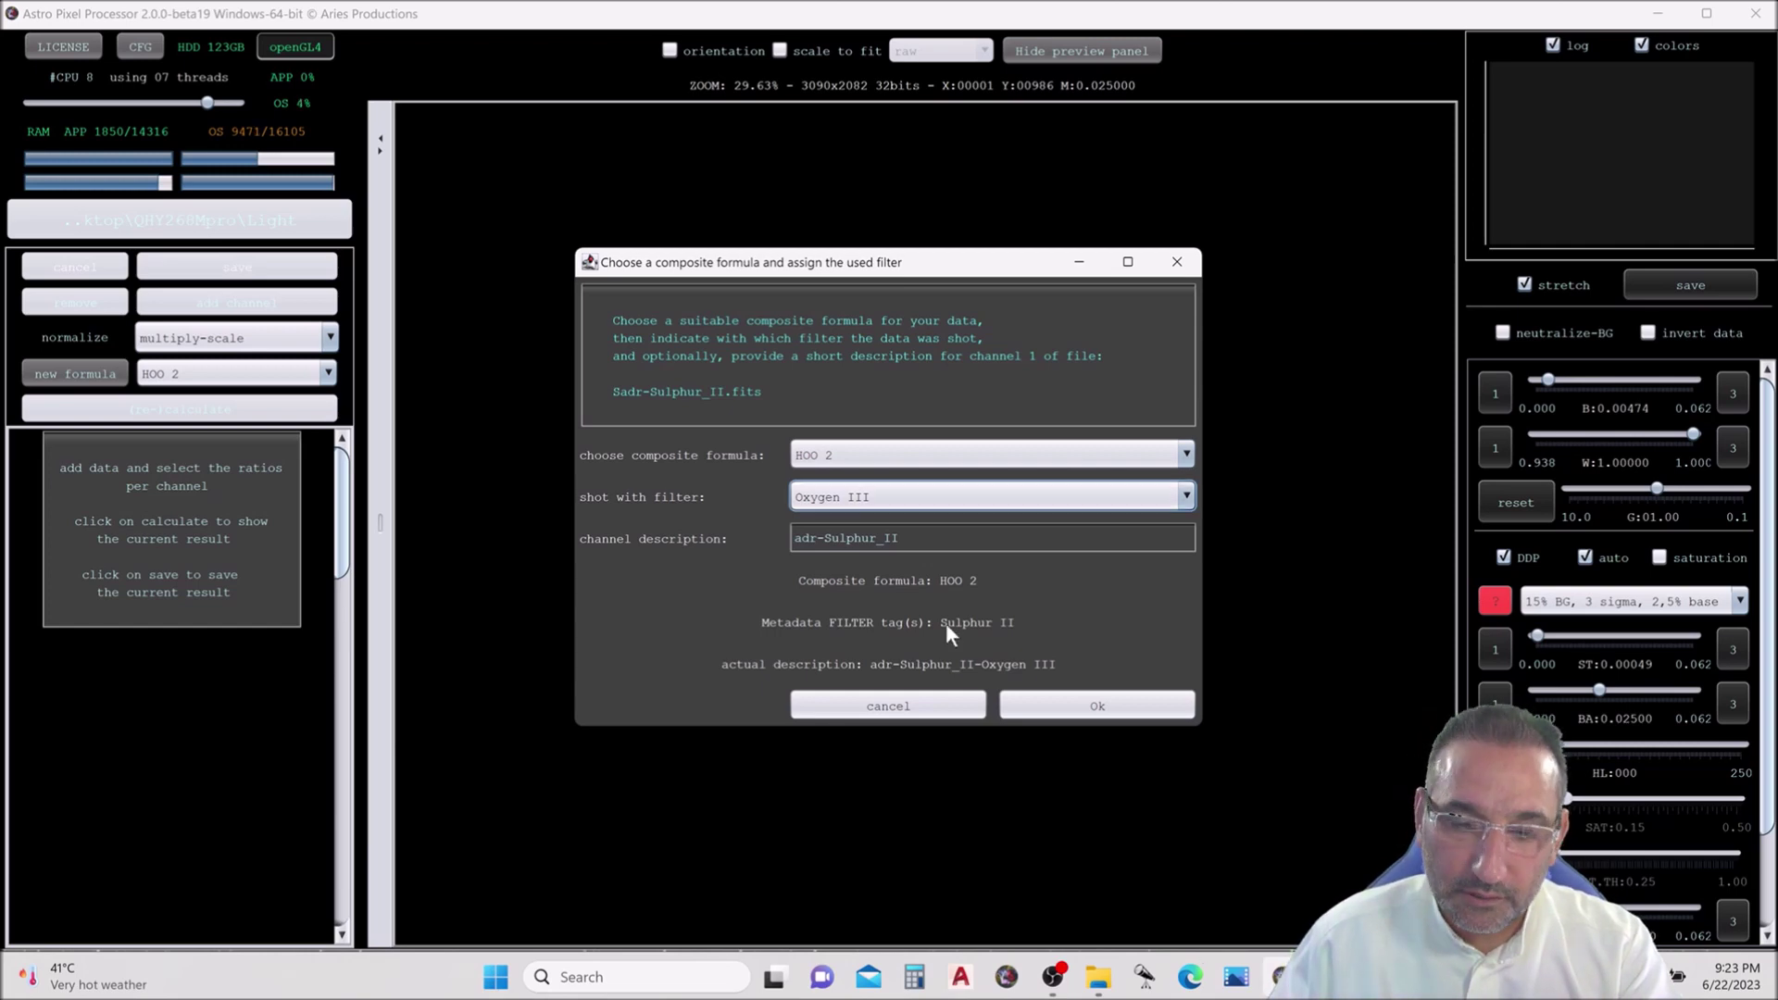
pyautogui.click(1061, 704)
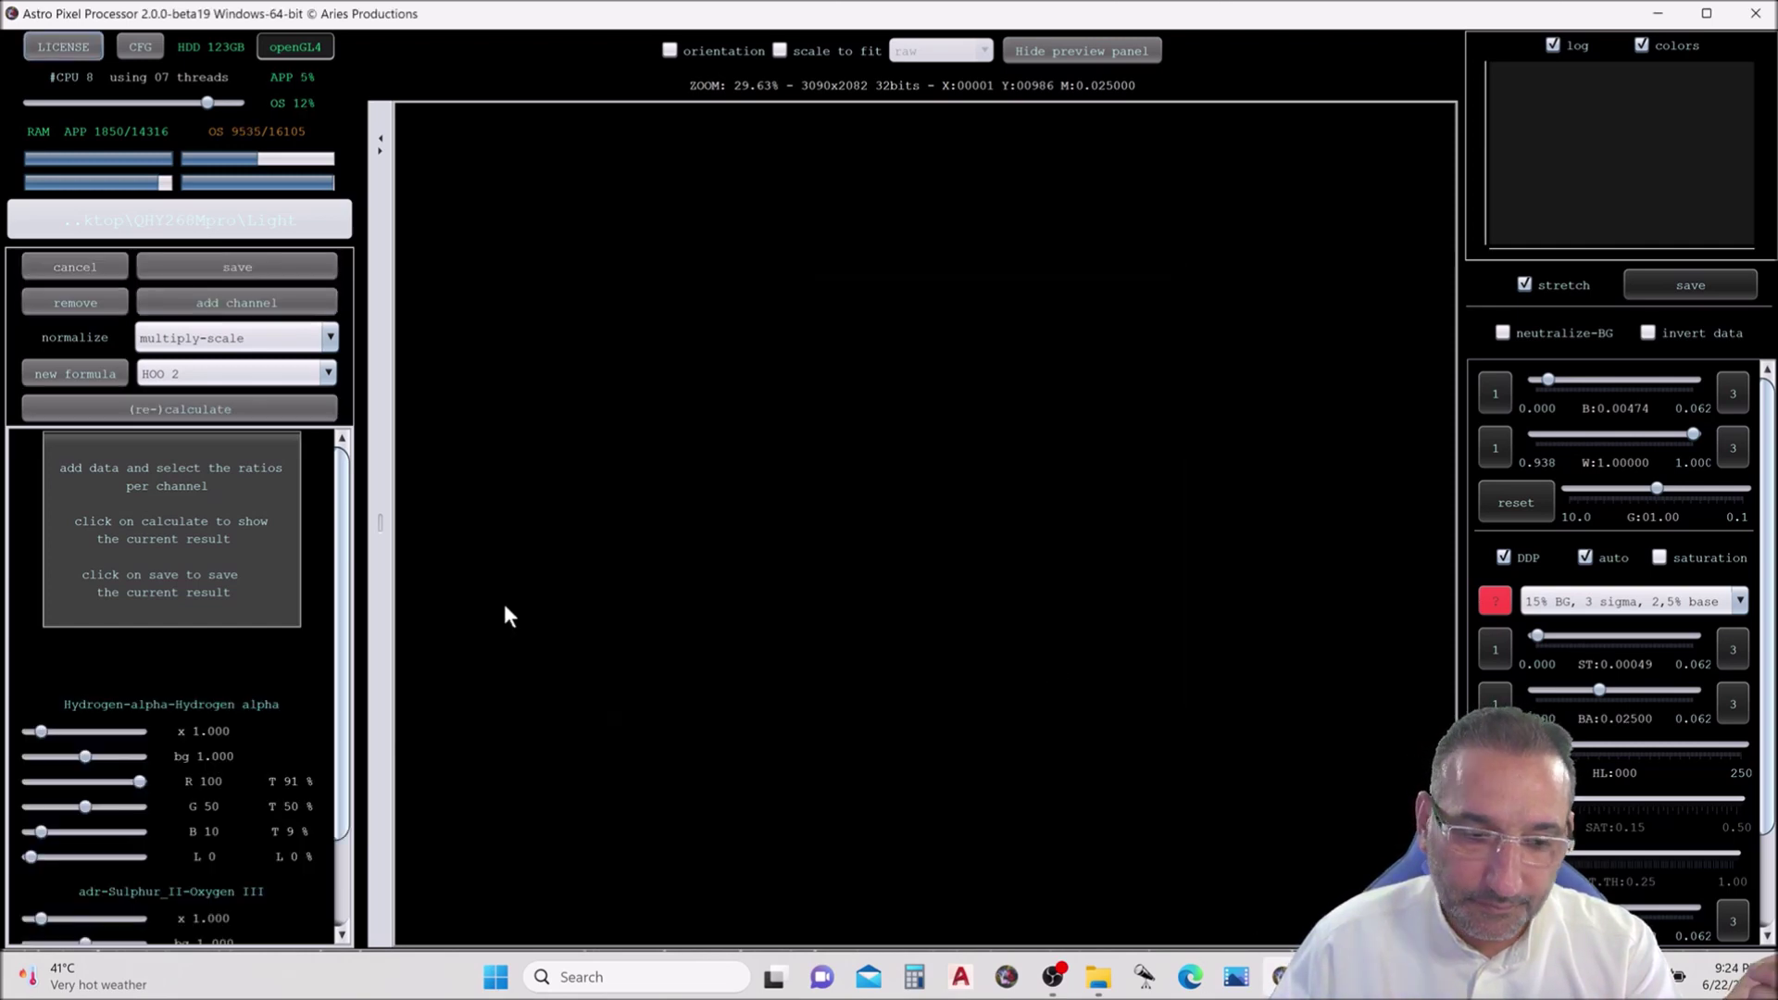
# - Calculate the HOO 2 composite and enable background neutralization and saturation for its preview
pyautogui.click(259, 416)
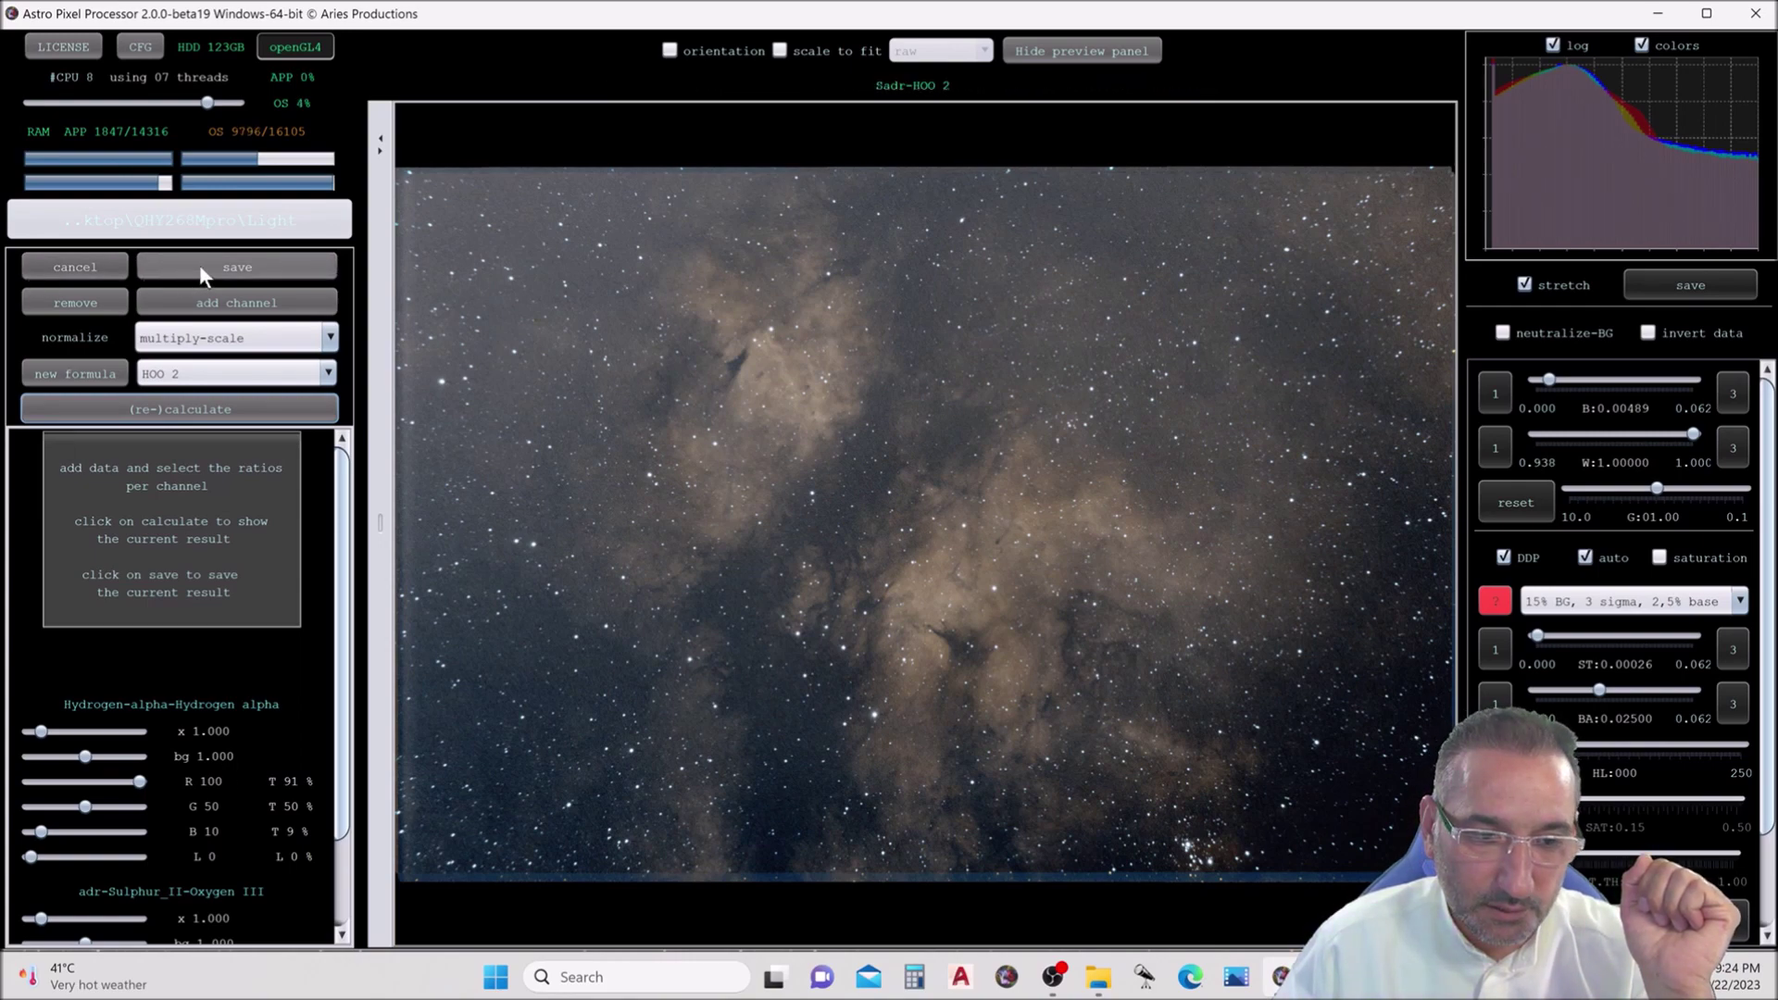
pyautogui.click(1498, 334)
pyautogui.click(1659, 557)
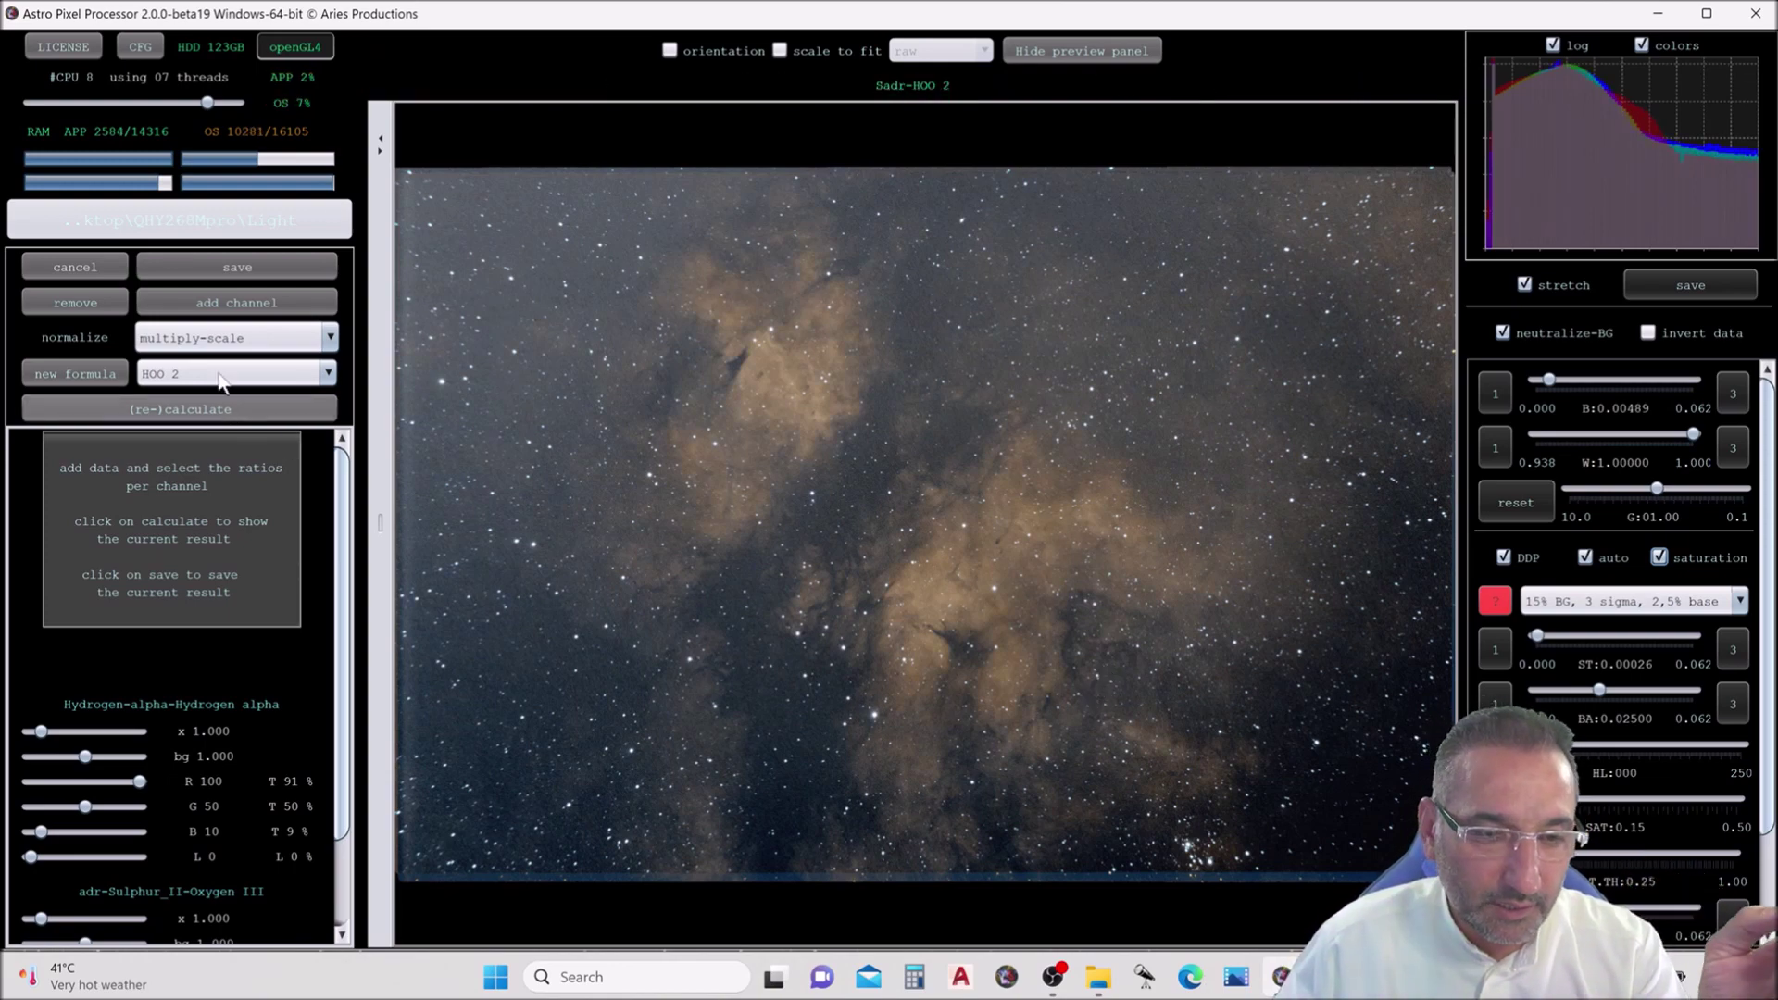
# - Save the composite as Sadr-HOO 2 in 32-bit float FITS format and leave the combine RGB tool
pyautogui.click(235, 271)
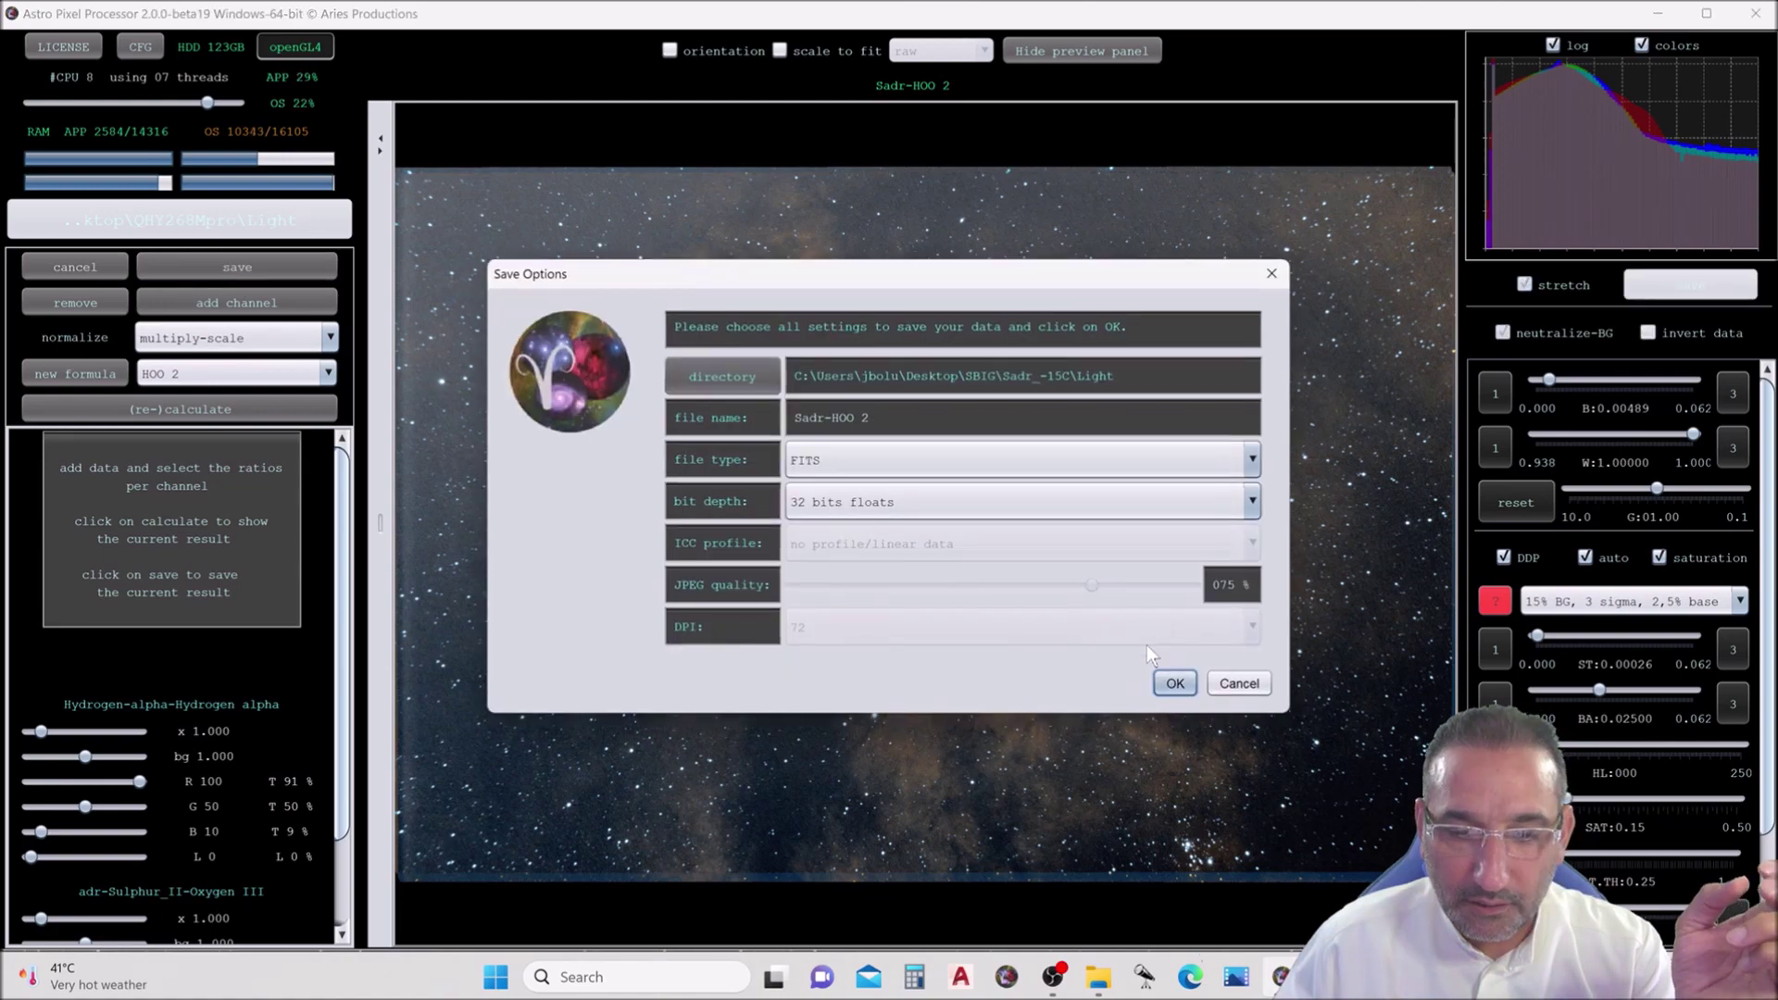
pyautogui.click(1176, 686)
pyautogui.click(98, 261)
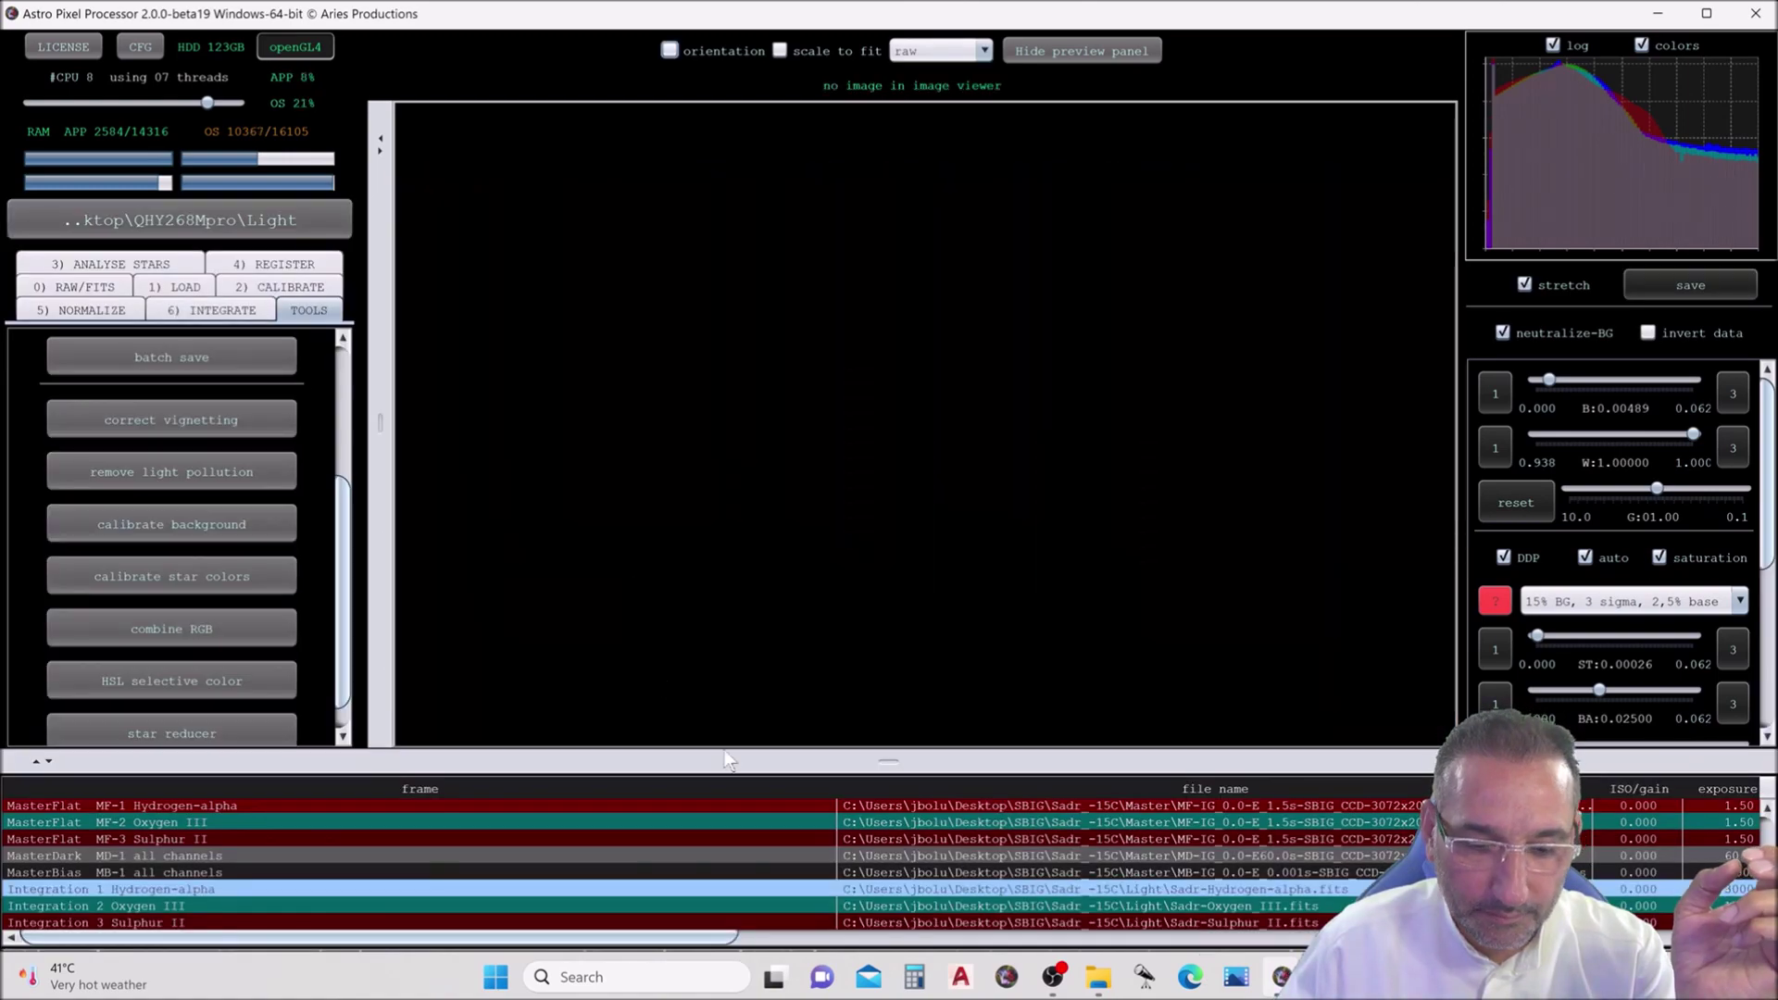
# - Crop the uneven borders off the saved HOO 2 composite to about 2981 x 1957 pixels and save it as Sadr-HOO_2-crop in 32-bit FITS
pyautogui.scroll(-1, 940, 889)
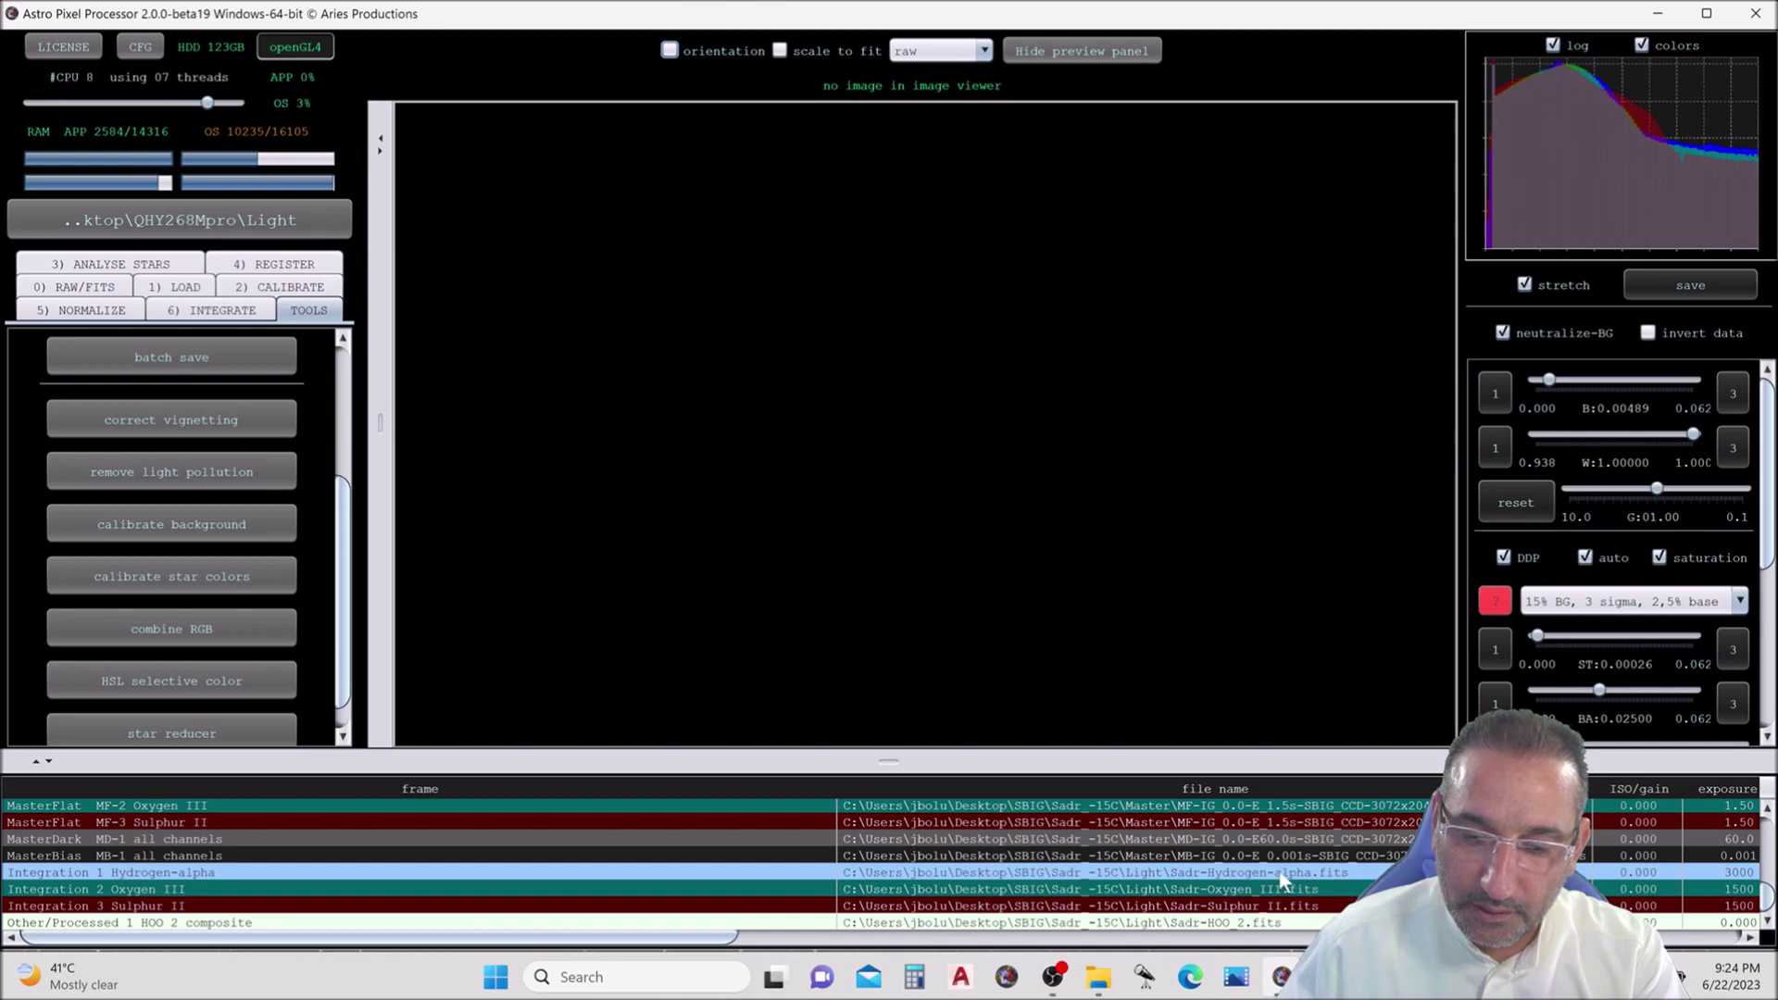
pyautogui.doubleClick(1271, 923)
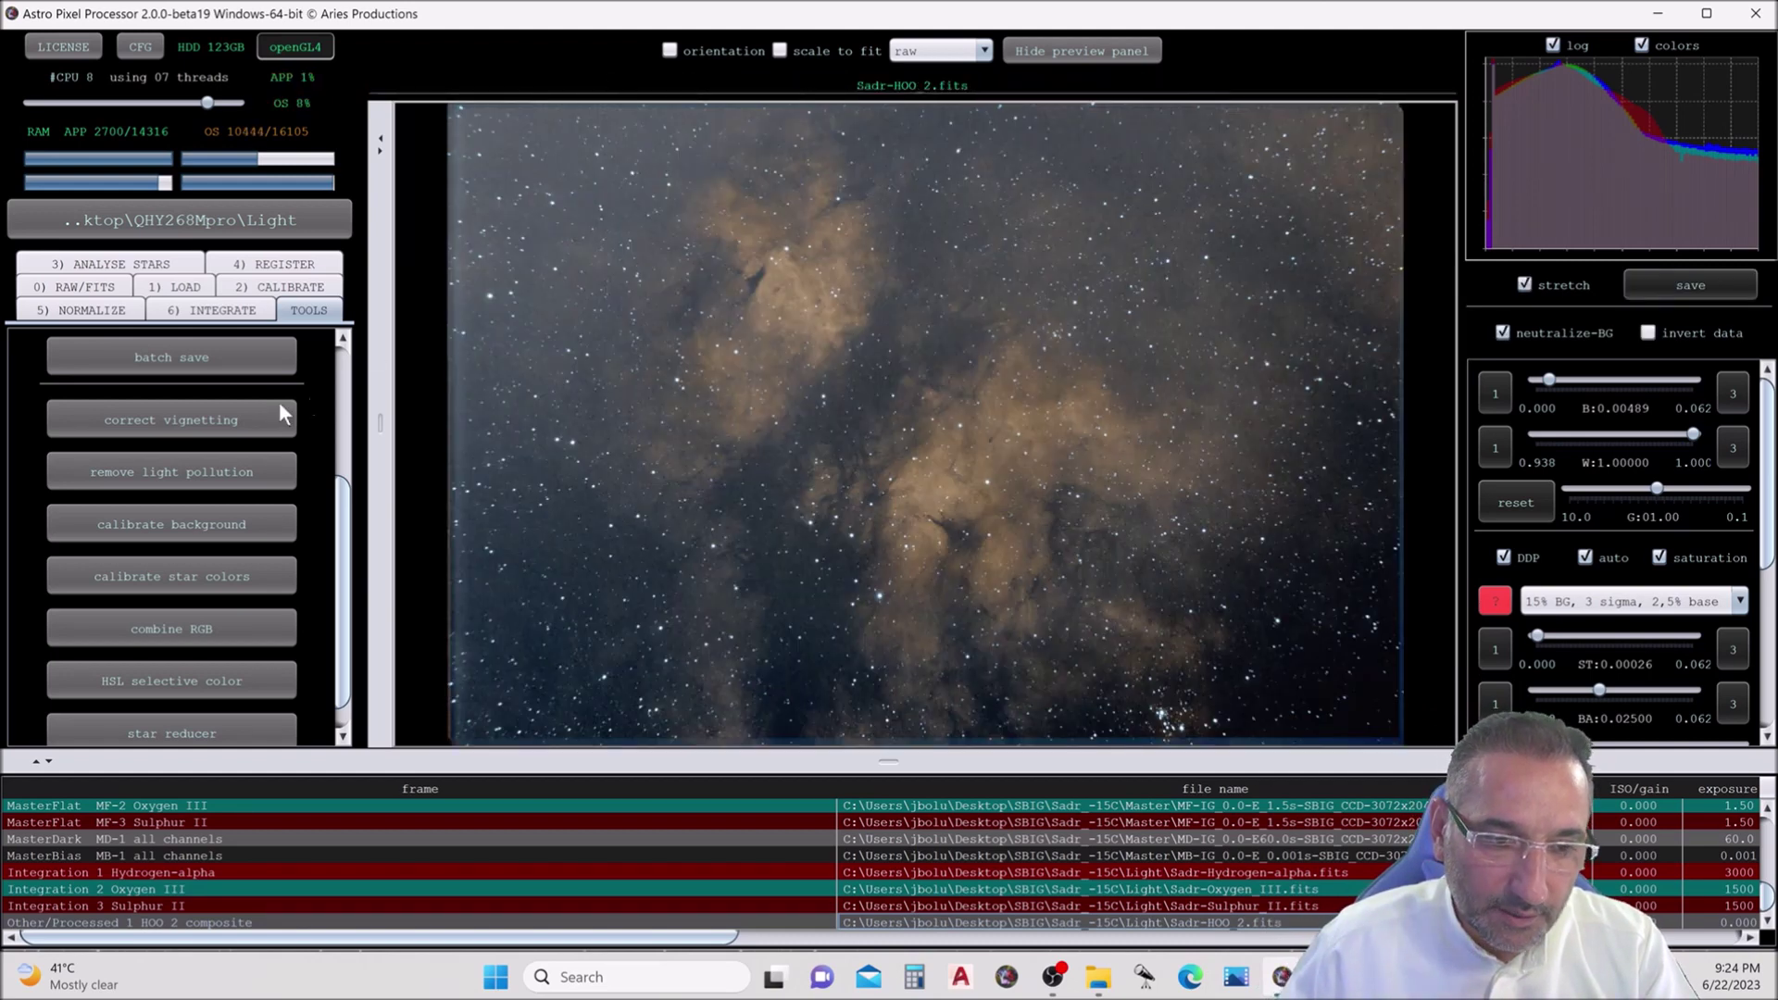
pyautogui.scroll(1, 269, 436)
pyautogui.scroll(2, 265, 443)
pyautogui.click(258, 425)
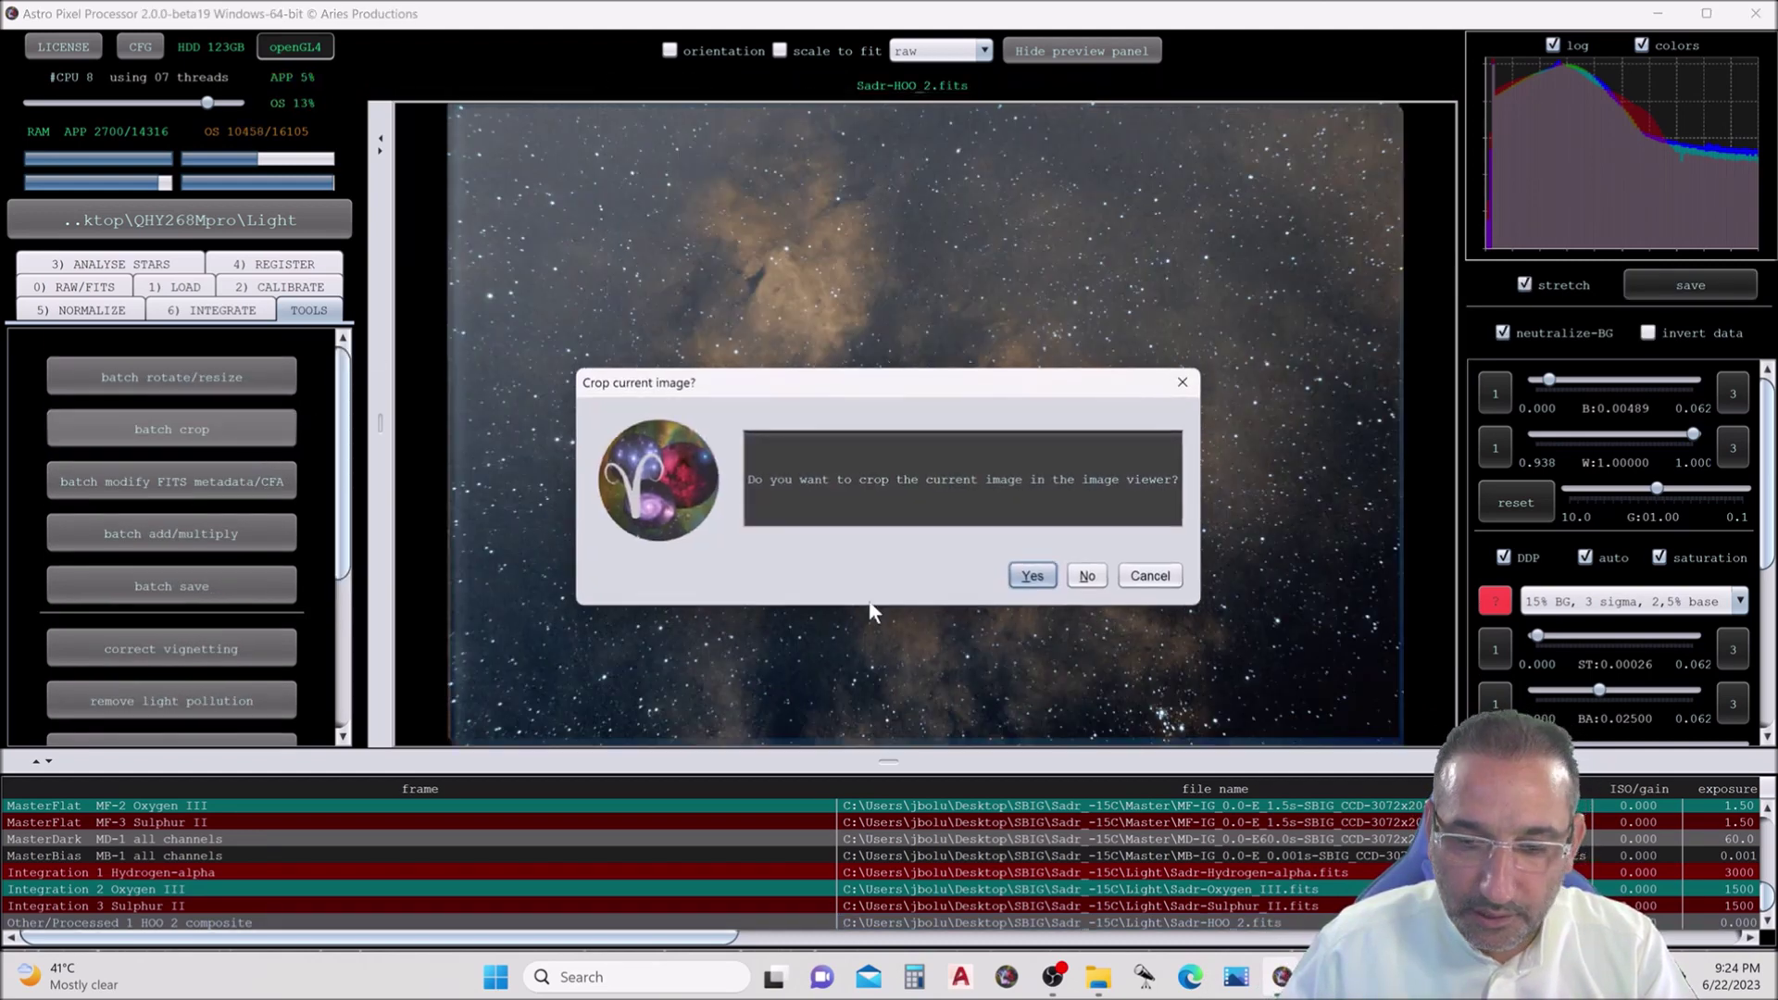
pyautogui.click(1033, 576)
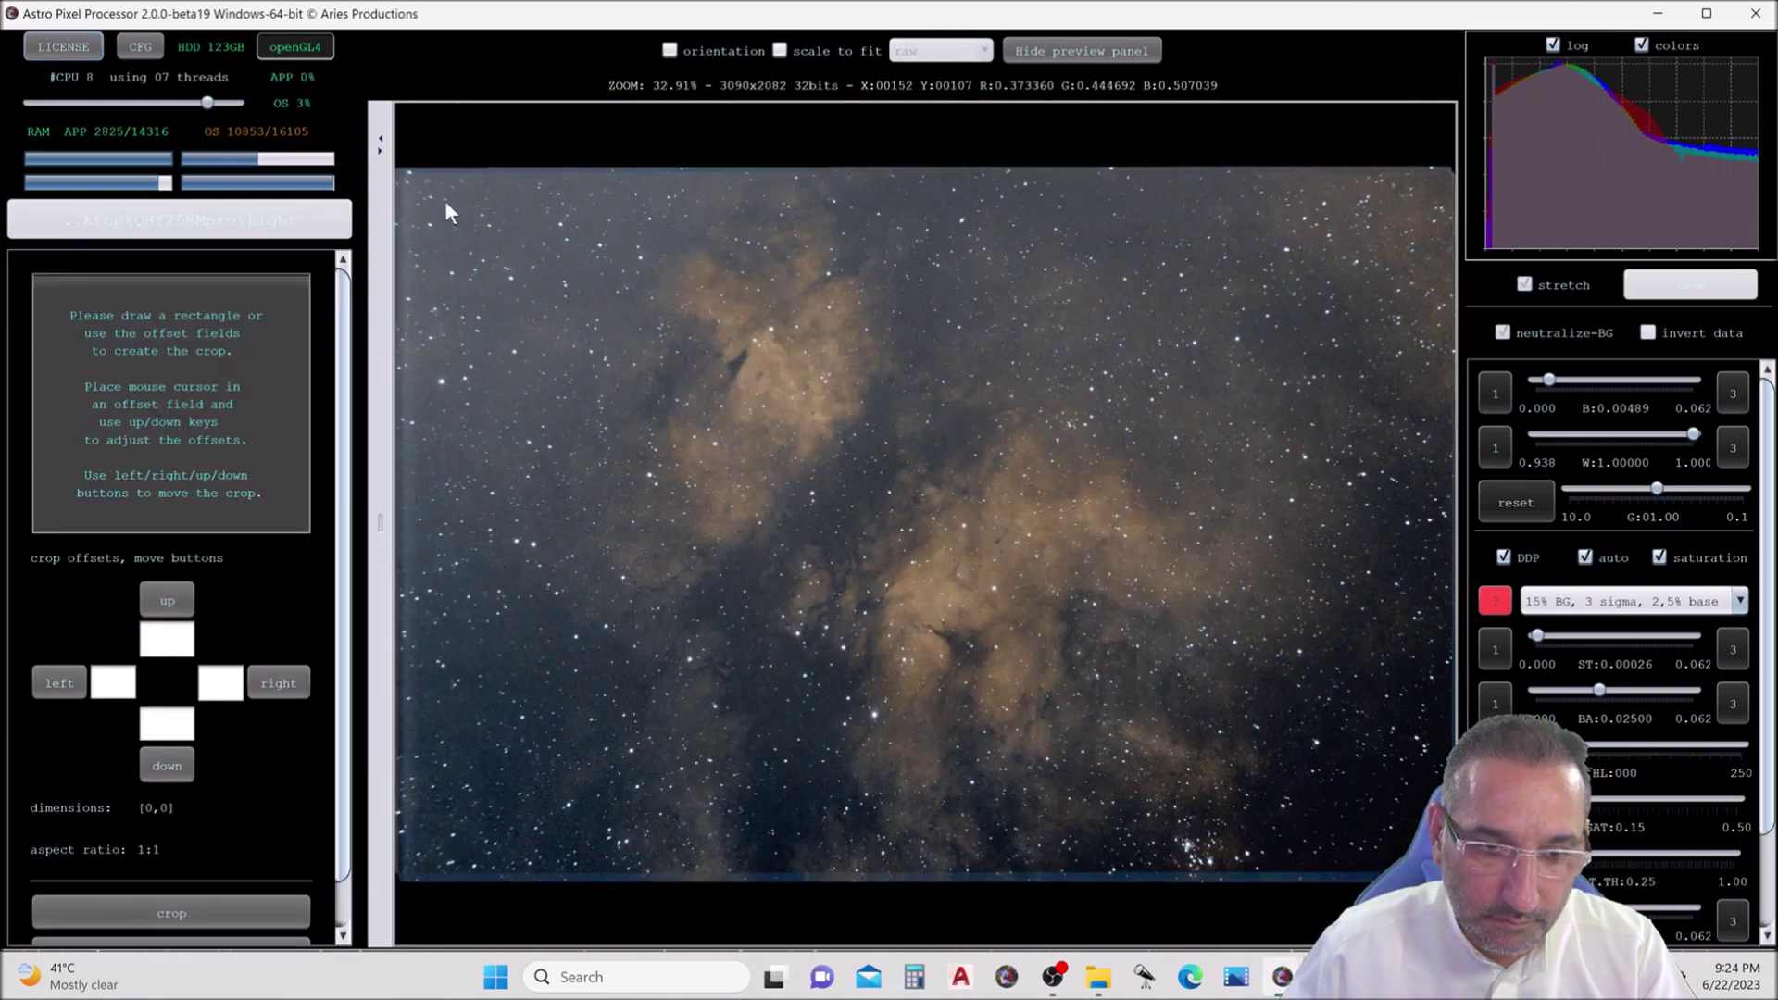
pyautogui.moveTo(415, 185); pyautogui.dragTo(1440, 859)
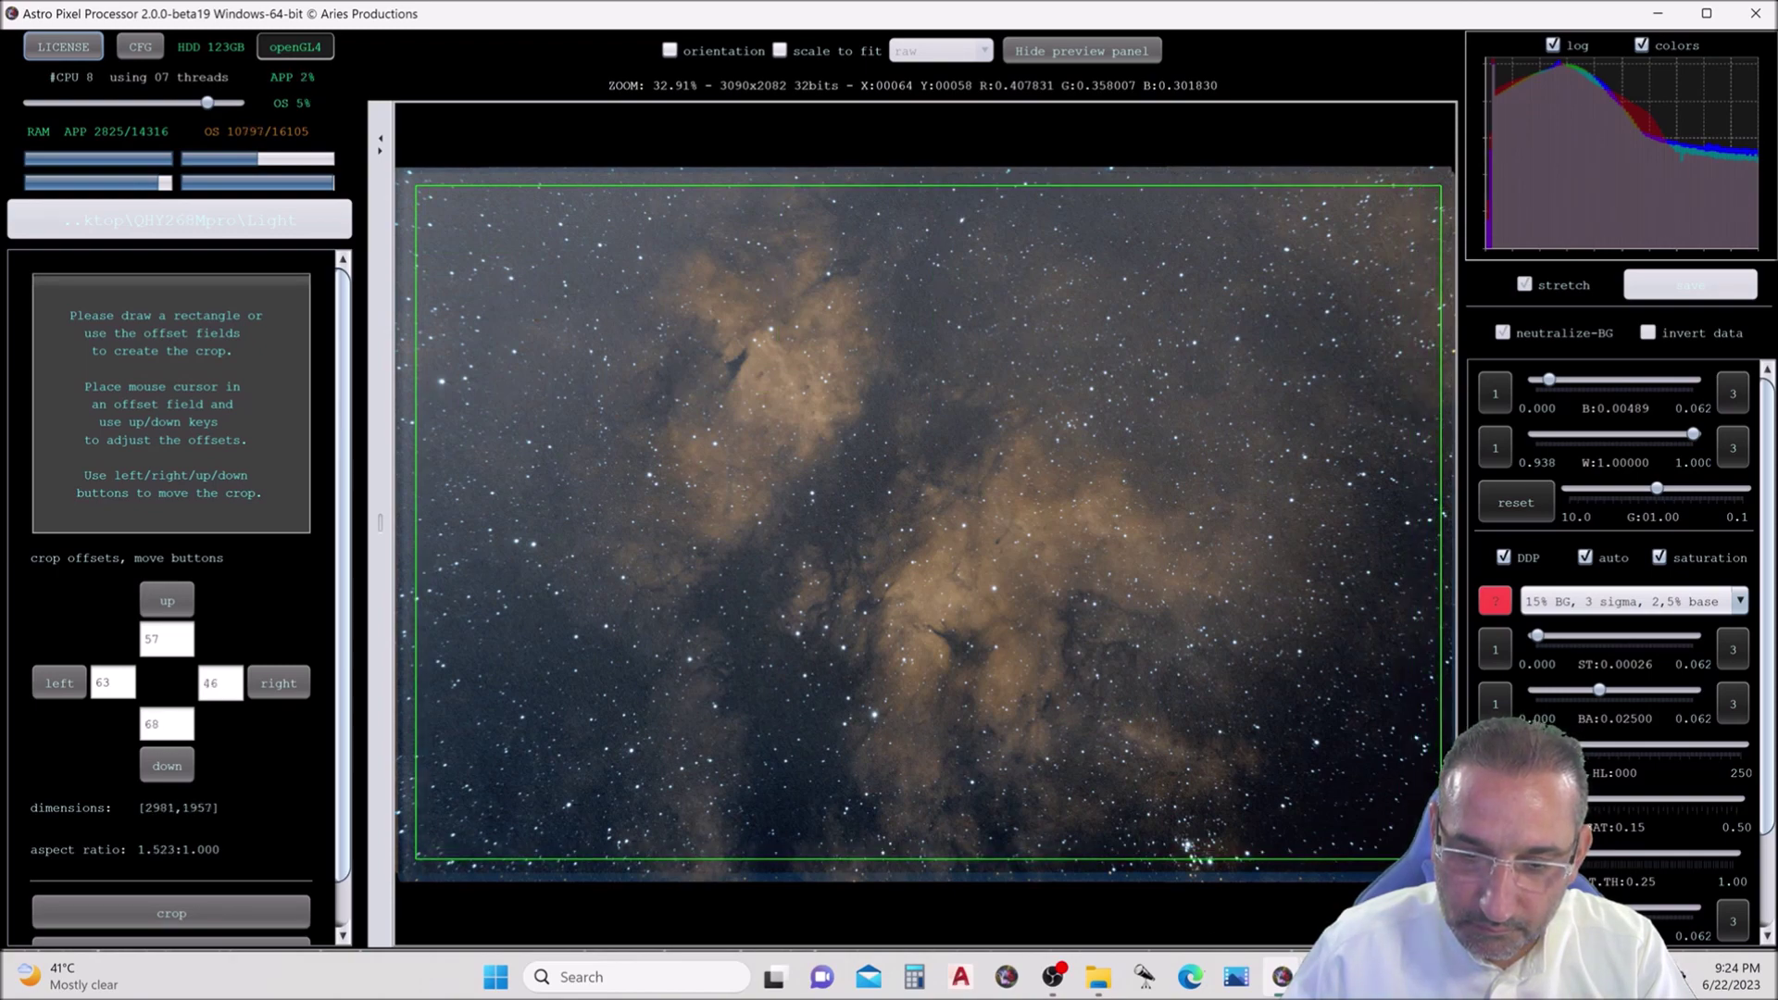
pyautogui.click(215, 917)
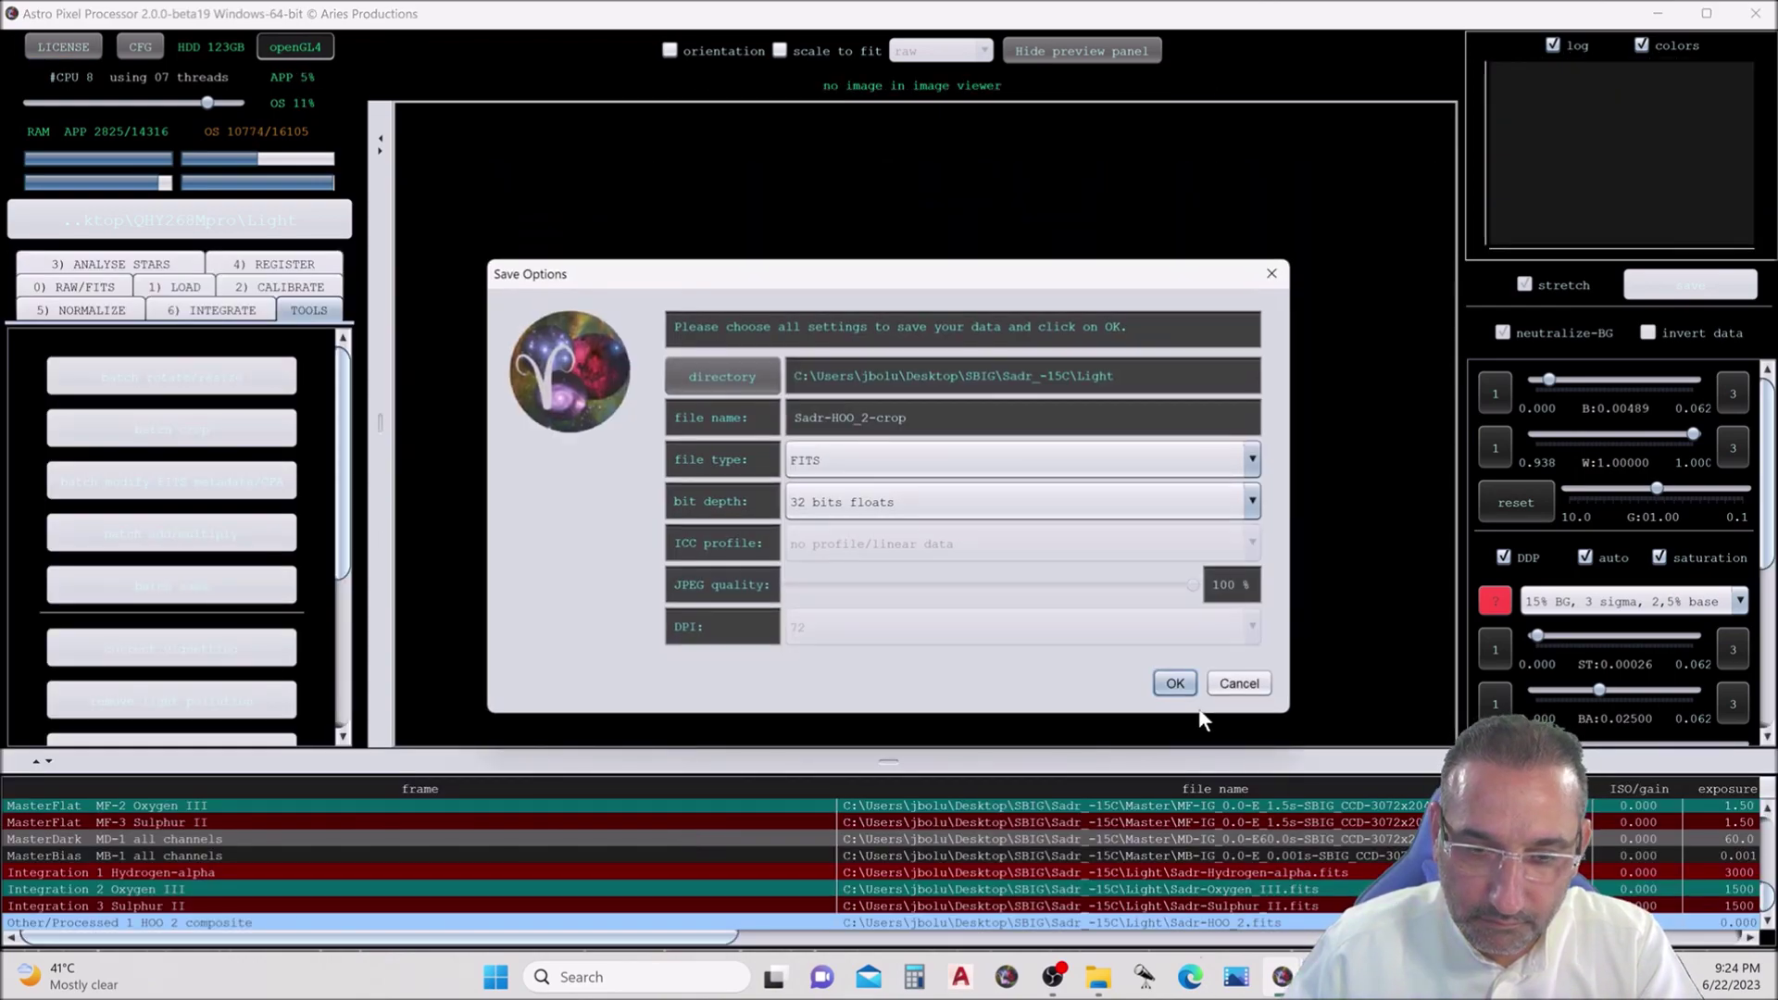
pyautogui.click(1176, 684)
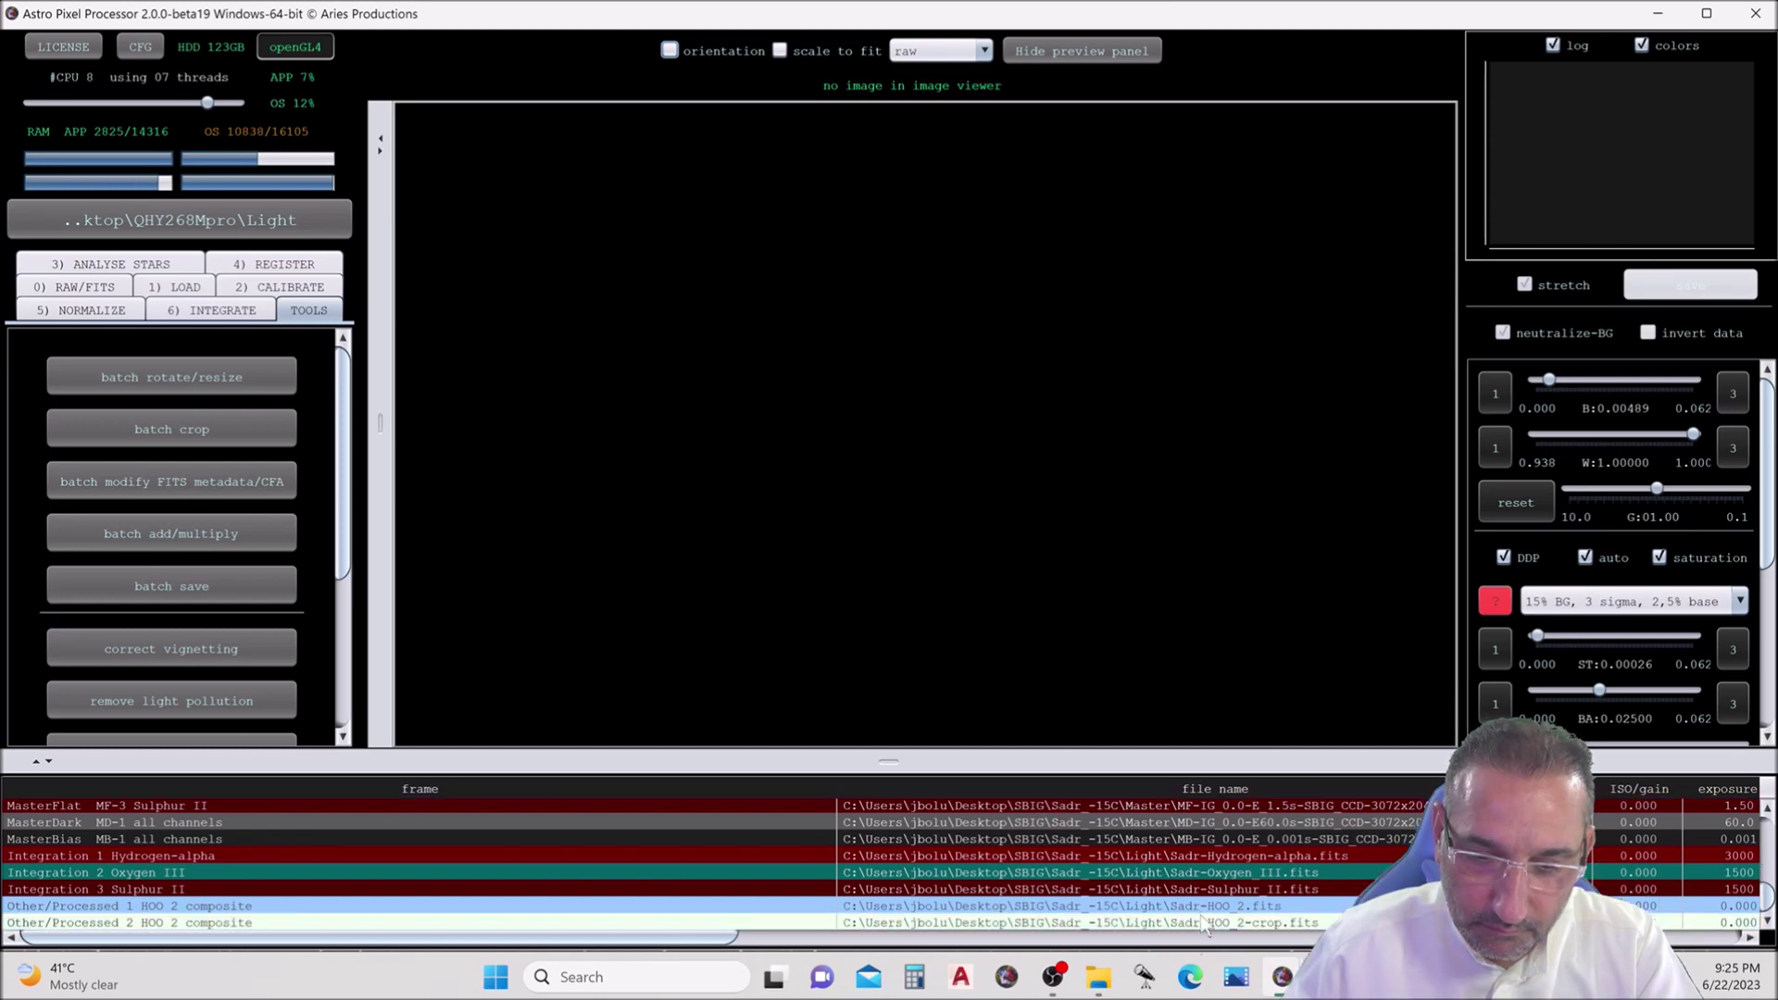
# - Load Sadr-HOO_2-crop.fits, start light pollution removal on it and collapse the tool output pane to enlarge the image
pyautogui.doubleClick(1206, 923)
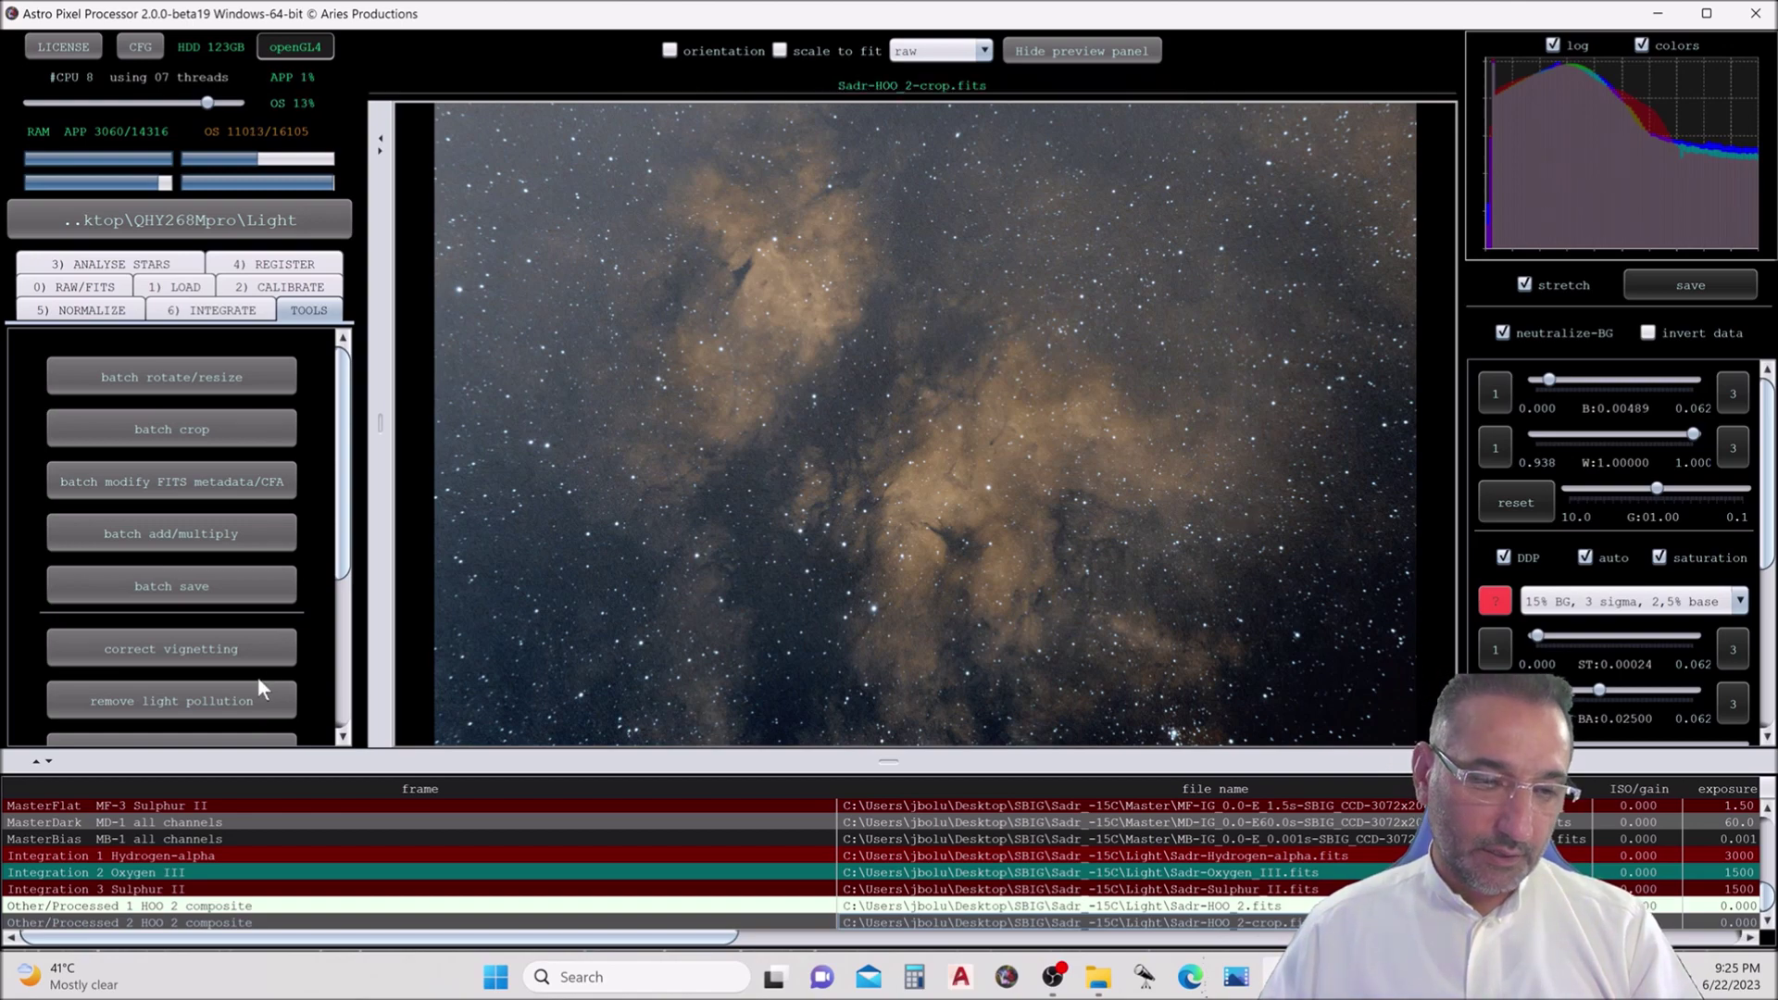
pyautogui.click(275, 711)
pyautogui.click(1175, 574)
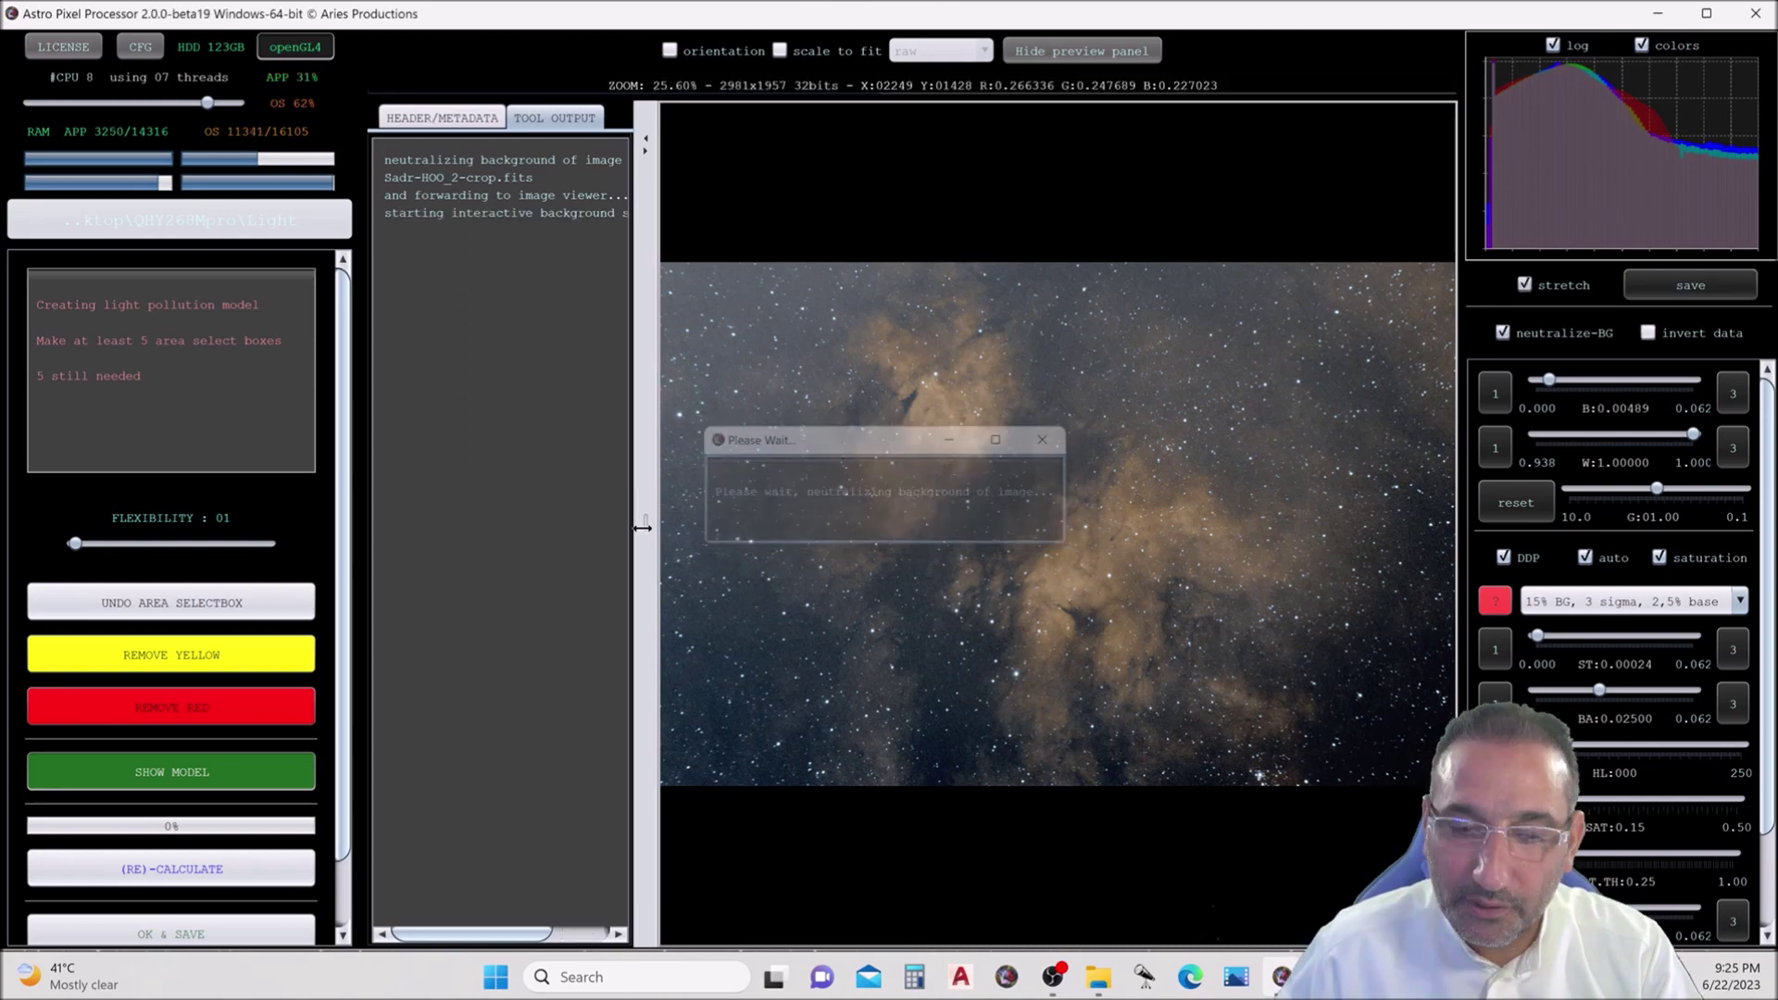
pyautogui.moveTo(641, 528); pyautogui.dragTo(197, 514)
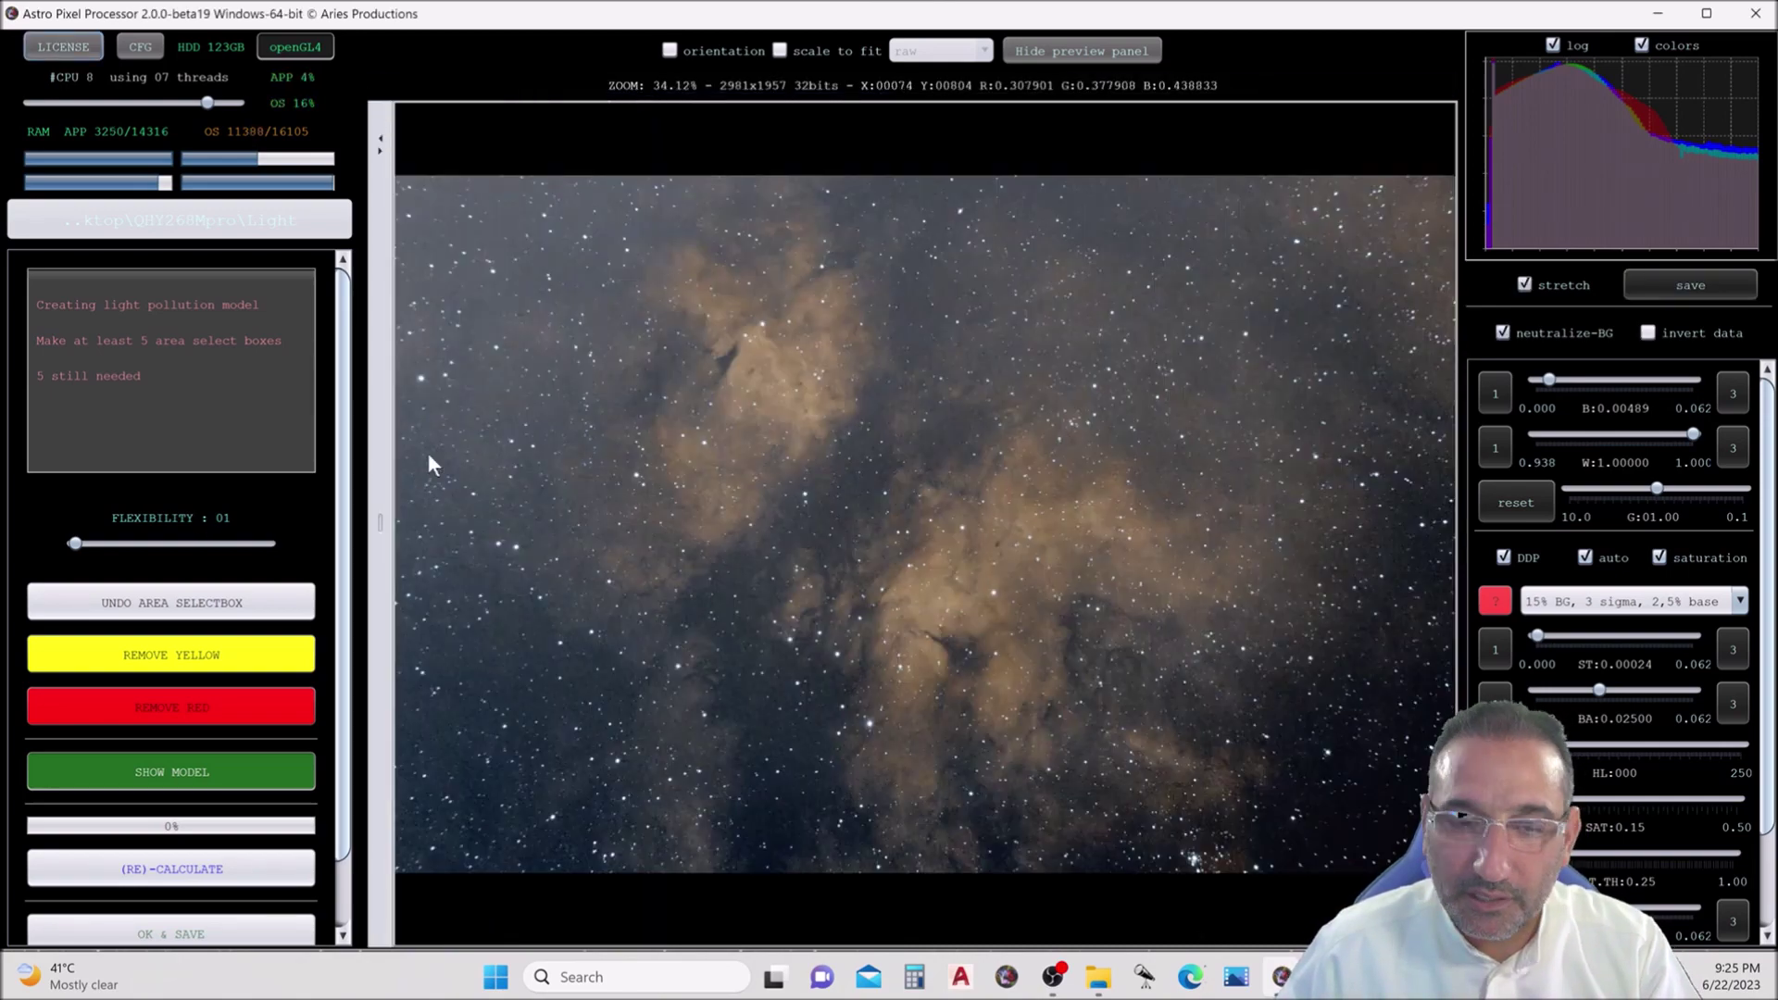
# - Draw background sample boxes down the image's left edge and along its bottom edge
pyautogui.moveTo(398, 178); pyautogui.dragTo(387, 458)
pyautogui.moveTo(395, 635)
pyautogui.mouseDown()
pyautogui.moveTo(431, 704)
pyautogui.moveTo(399, 870)
pyautogui.moveTo(616, 917)
pyautogui.mouseUp()
pyautogui.moveTo(659, 843); pyautogui.dragTo(866, 912)
pyautogui.moveTo(919, 836)
pyautogui.mouseDown()
pyautogui.moveTo(1135, 884)
pyautogui.moveTo(1180, 869)
pyautogui.moveTo(1286, 919)
pyautogui.mouseUp()
pyautogui.moveTo(1312, 817); pyautogui.dragTo(1372, 889)
pyautogui.moveTo(1381, 795); pyautogui.dragTo(1431, 876)
# - Draw background sample boxes up the image's right edge and over the dark sky near the lower-right corner
pyautogui.moveTo(1396, 721); pyautogui.dragTo(1459, 774)
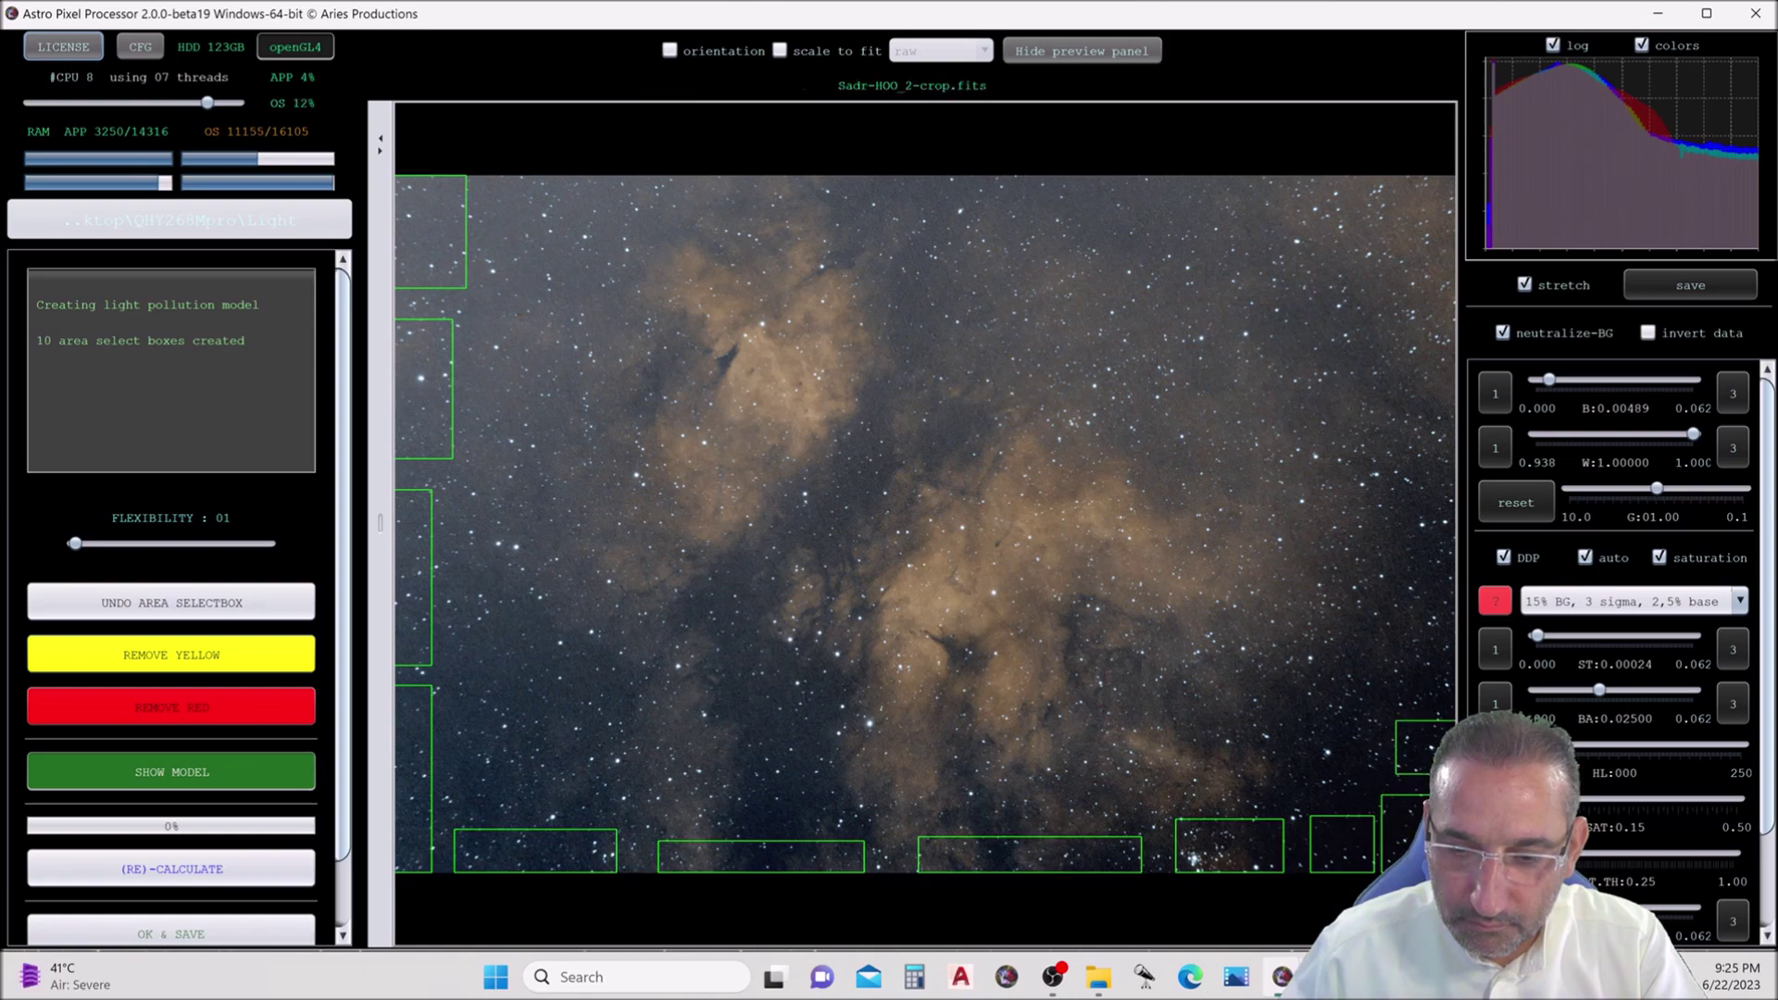
pyautogui.moveTo(1428, 602); pyautogui.dragTo(1471, 682)
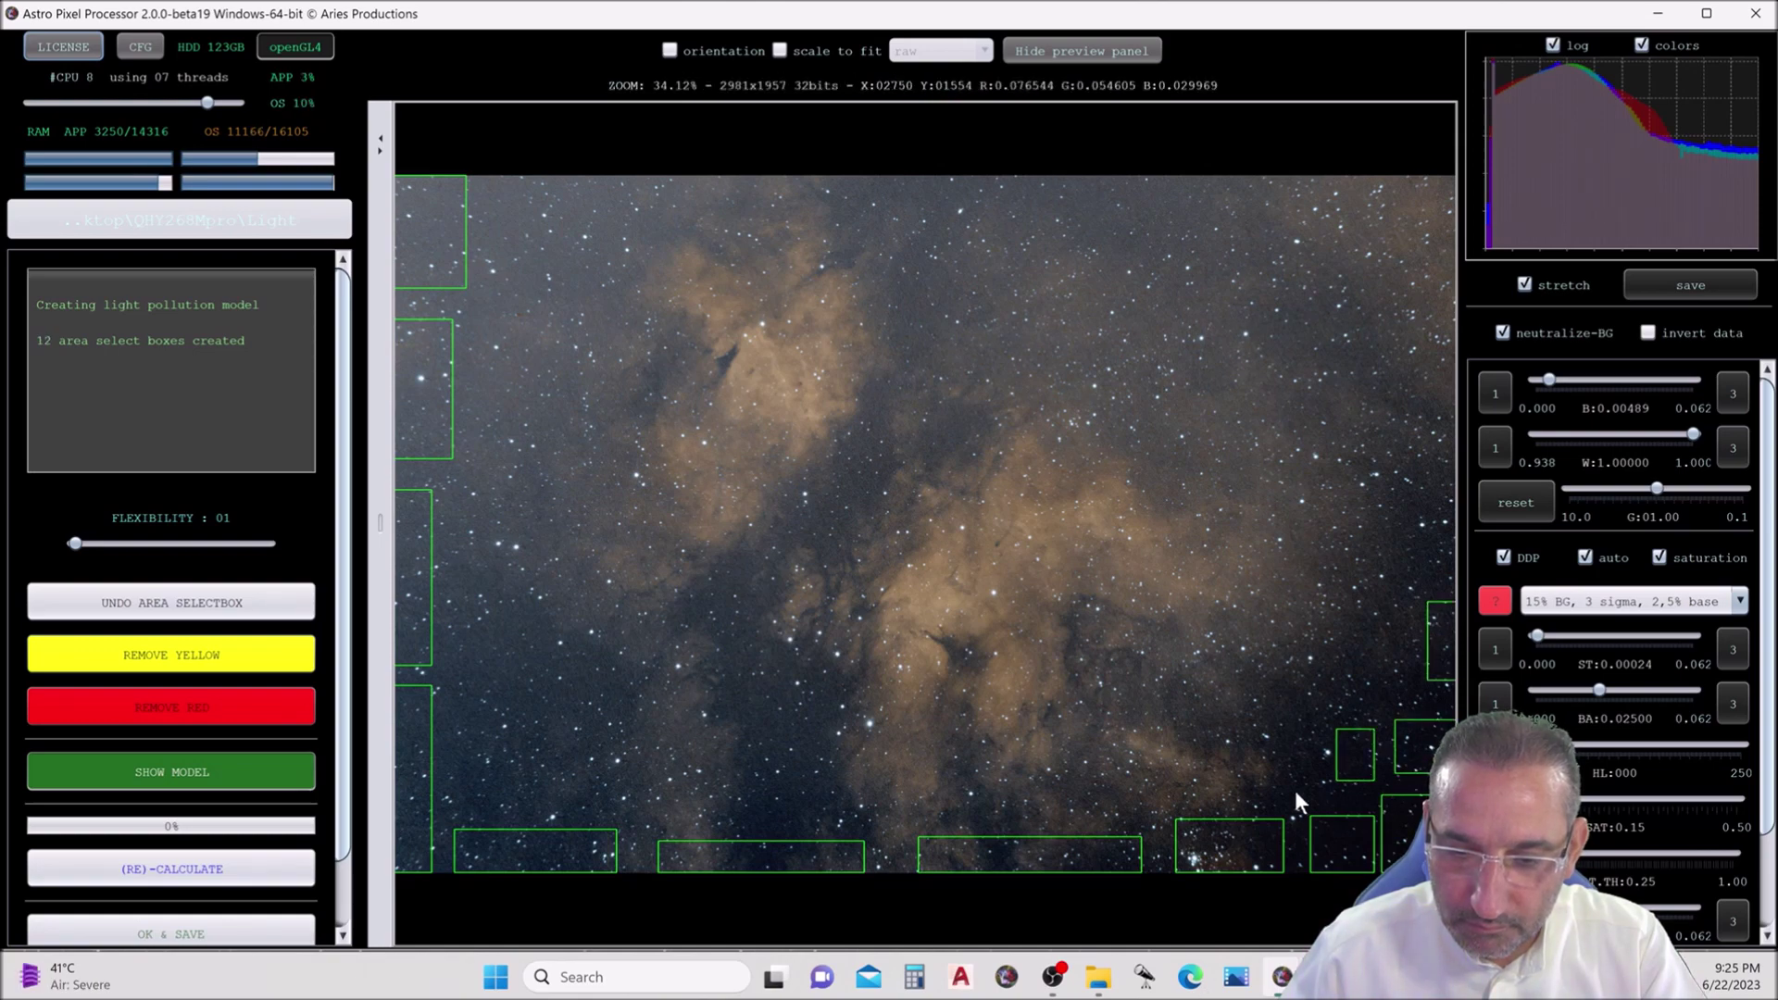
pyautogui.moveTo(1297, 791); pyautogui.dragTo(1297, 792)
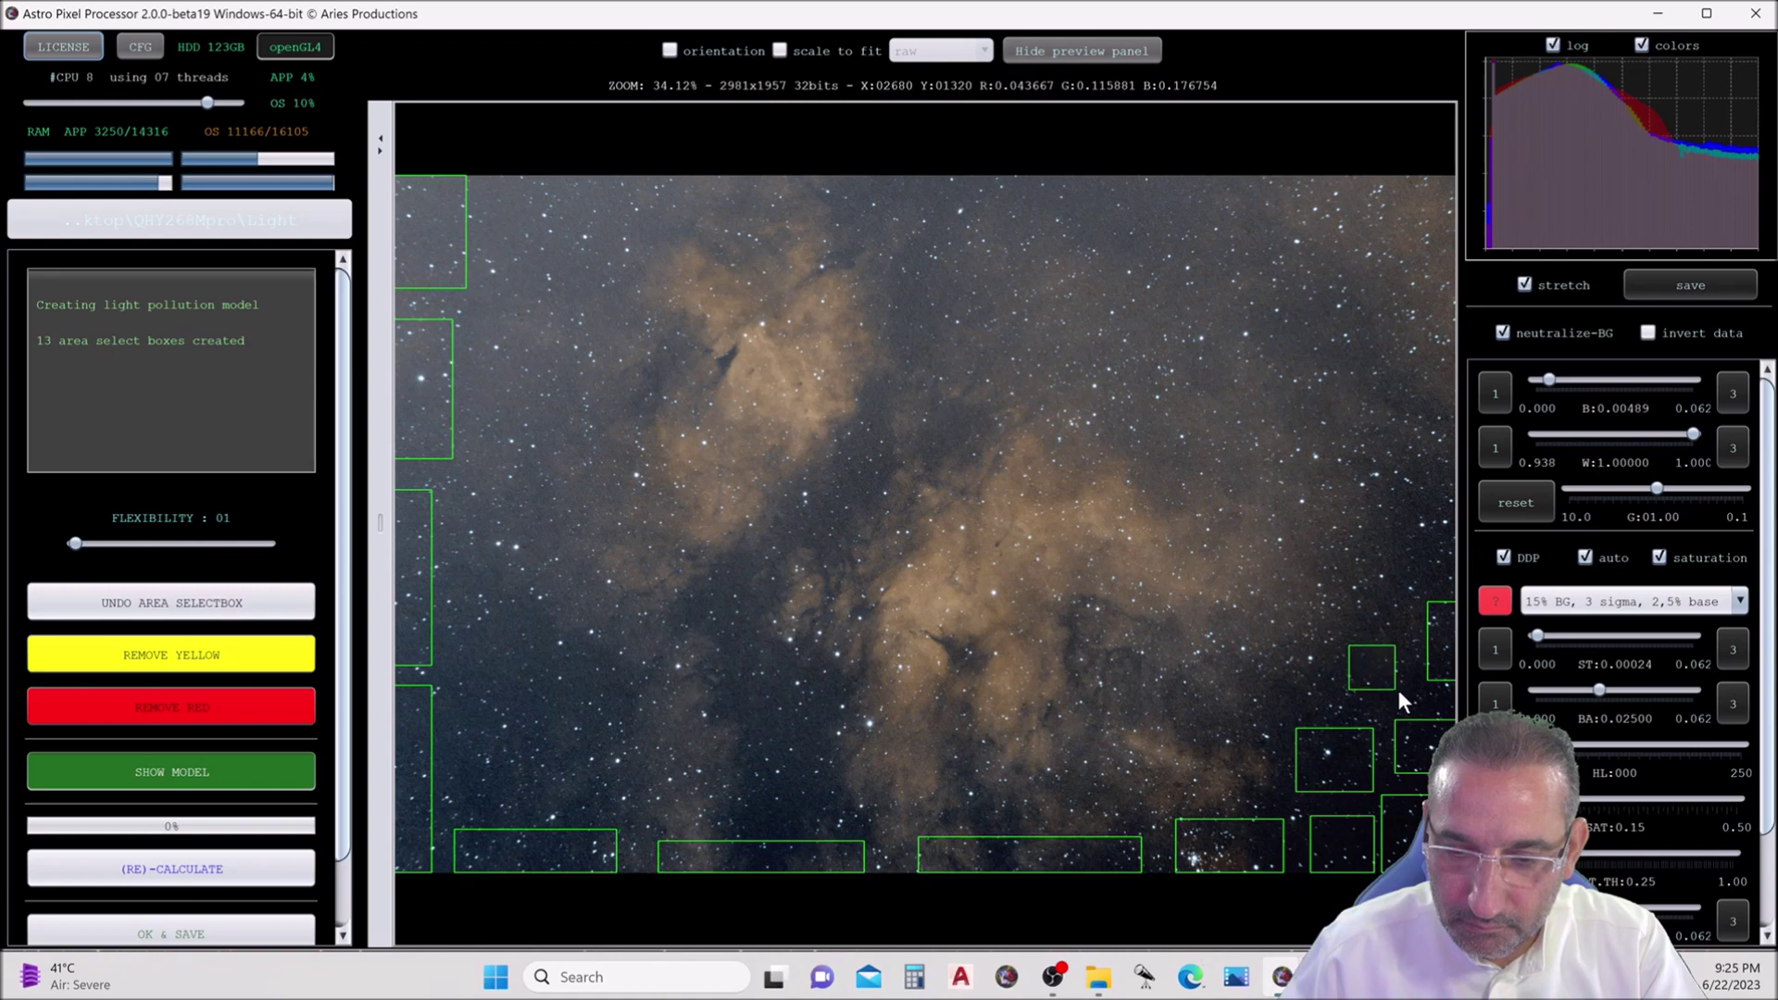
pyautogui.moveTo(1409, 497); pyautogui.dragTo(1456, 573)
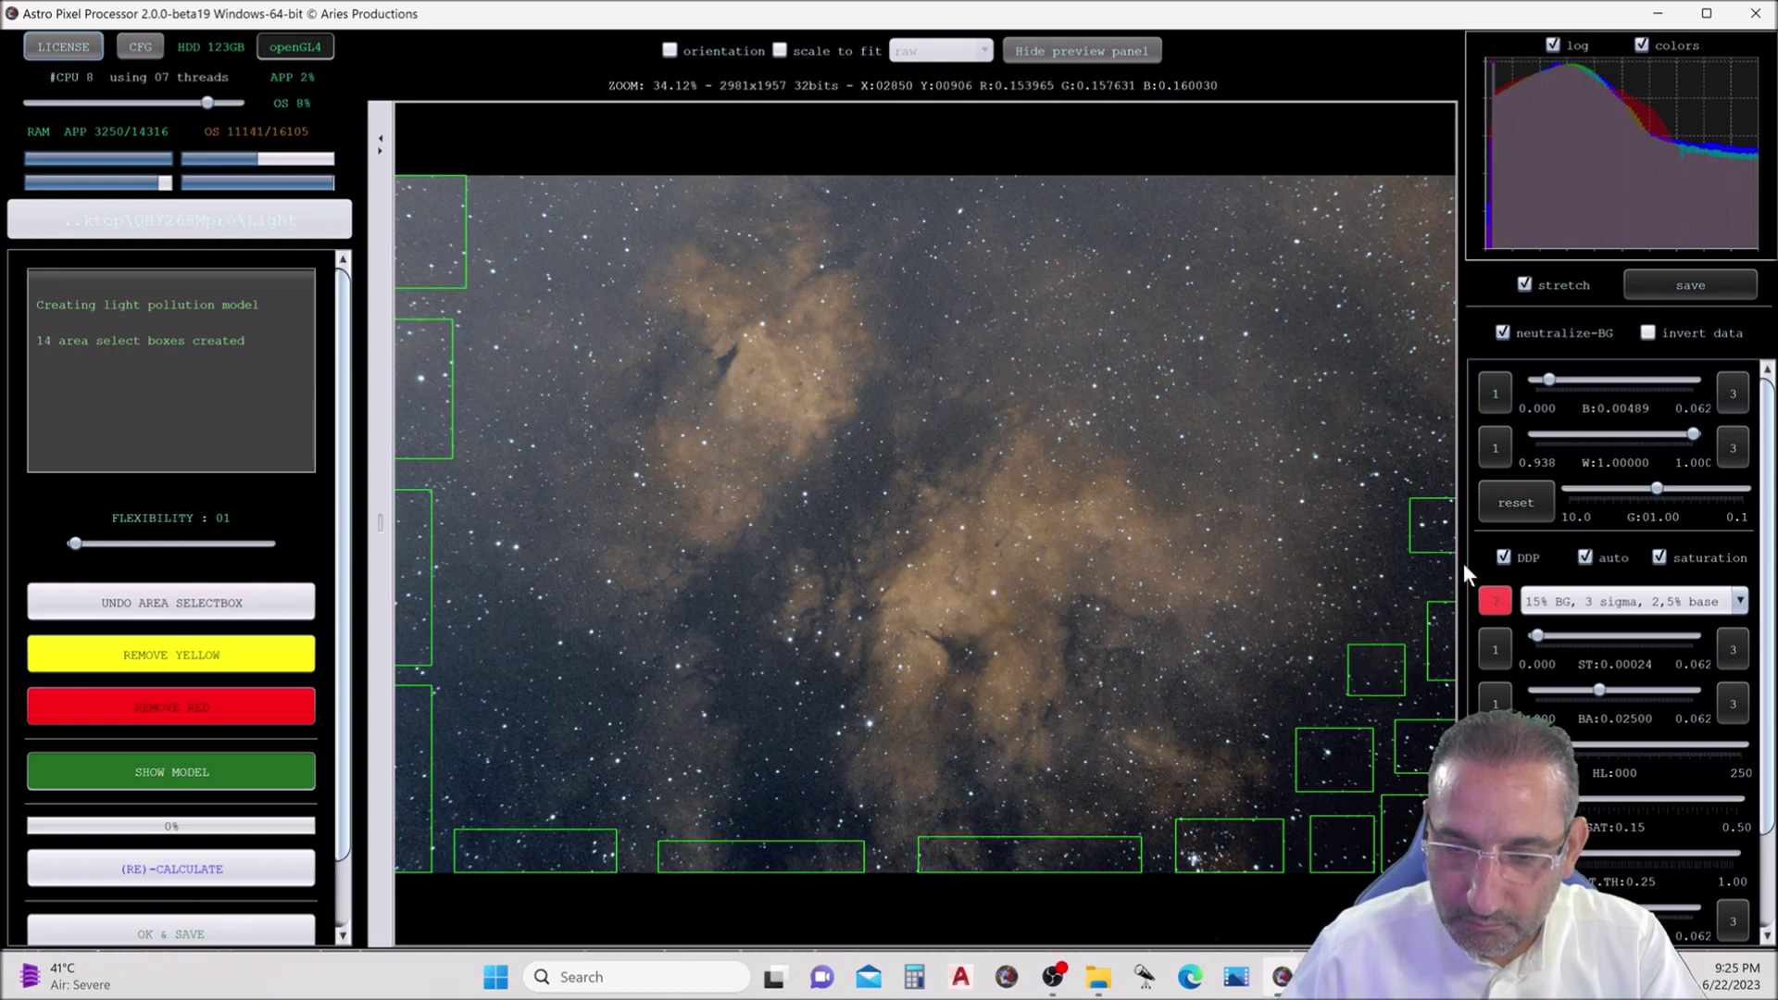
pyautogui.moveTo(1438, 368); pyautogui.dragTo(1456, 466)
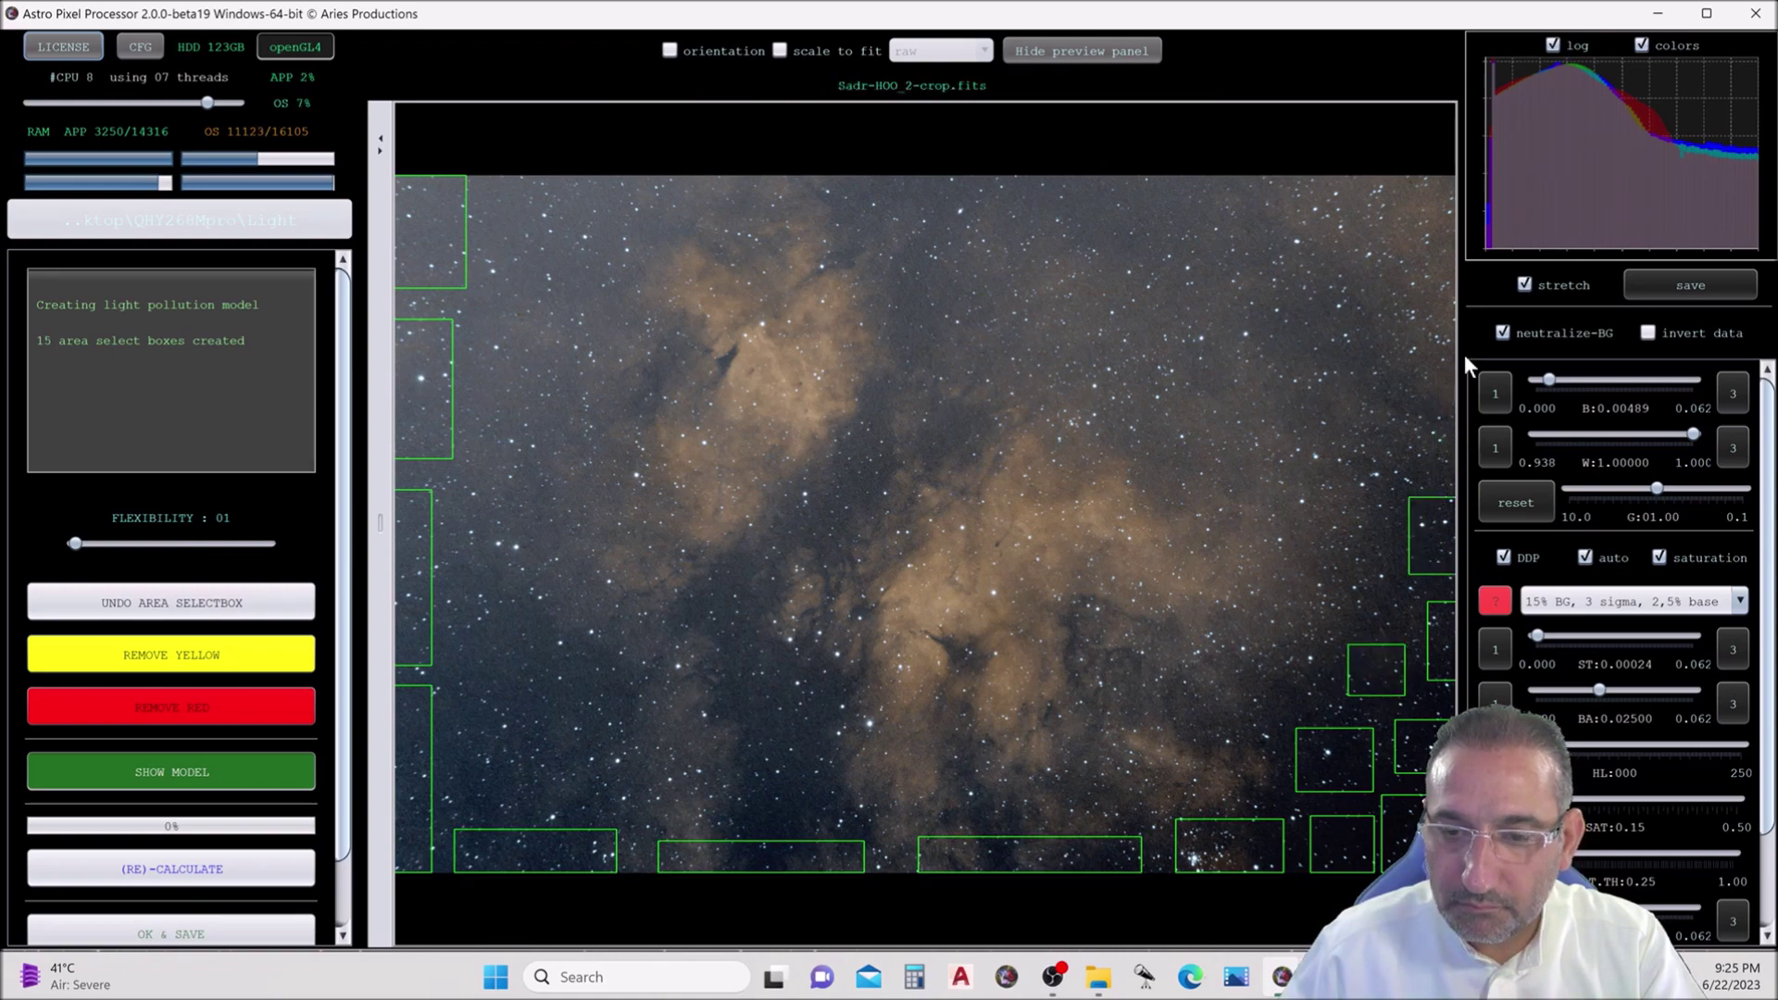
# - Draw background sample boxes around the upper-right corner and along the image's top edge
pyautogui.moveTo(1460, 339); pyautogui.dragTo(1262, 176)
pyautogui.moveTo(1174, 216); pyautogui.dragTo(648, 214)
pyautogui.moveTo(623, 175); pyautogui.dragTo(601, 205)
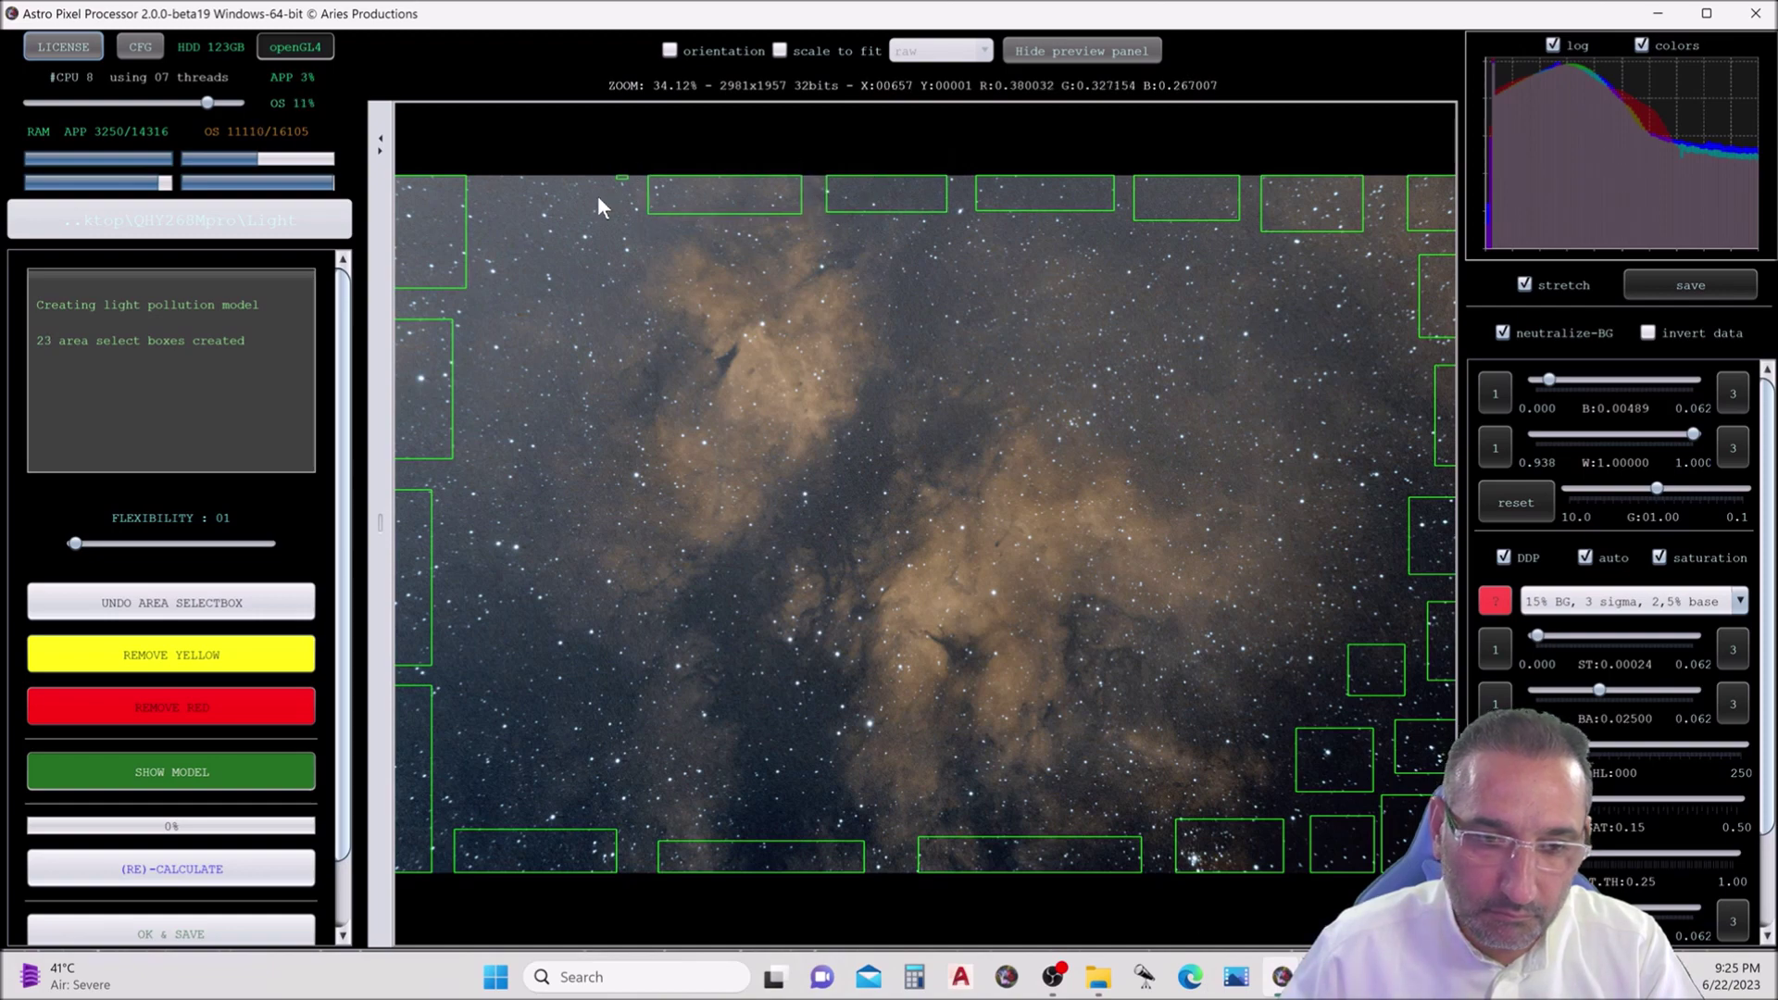
pyautogui.moveTo(481, 212); pyautogui.dragTo(478, 212)
# - Draw small sample boxes over the starry background inside the upper-left and lower-left parts of the image
pyautogui.moveTo(544, 262)
pyautogui.mouseDown()
pyautogui.moveTo(482, 317)
pyautogui.moveTo(508, 353)
pyautogui.mouseUp()
pyautogui.moveTo(517, 292); pyautogui.dragTo(556, 329)
pyautogui.moveTo(442, 582); pyautogui.dragTo(608, 702)
pyautogui.moveTo(590, 737); pyautogui.dragTo(552, 804)
pyautogui.moveTo(513, 732); pyautogui.dragTo(445, 805)
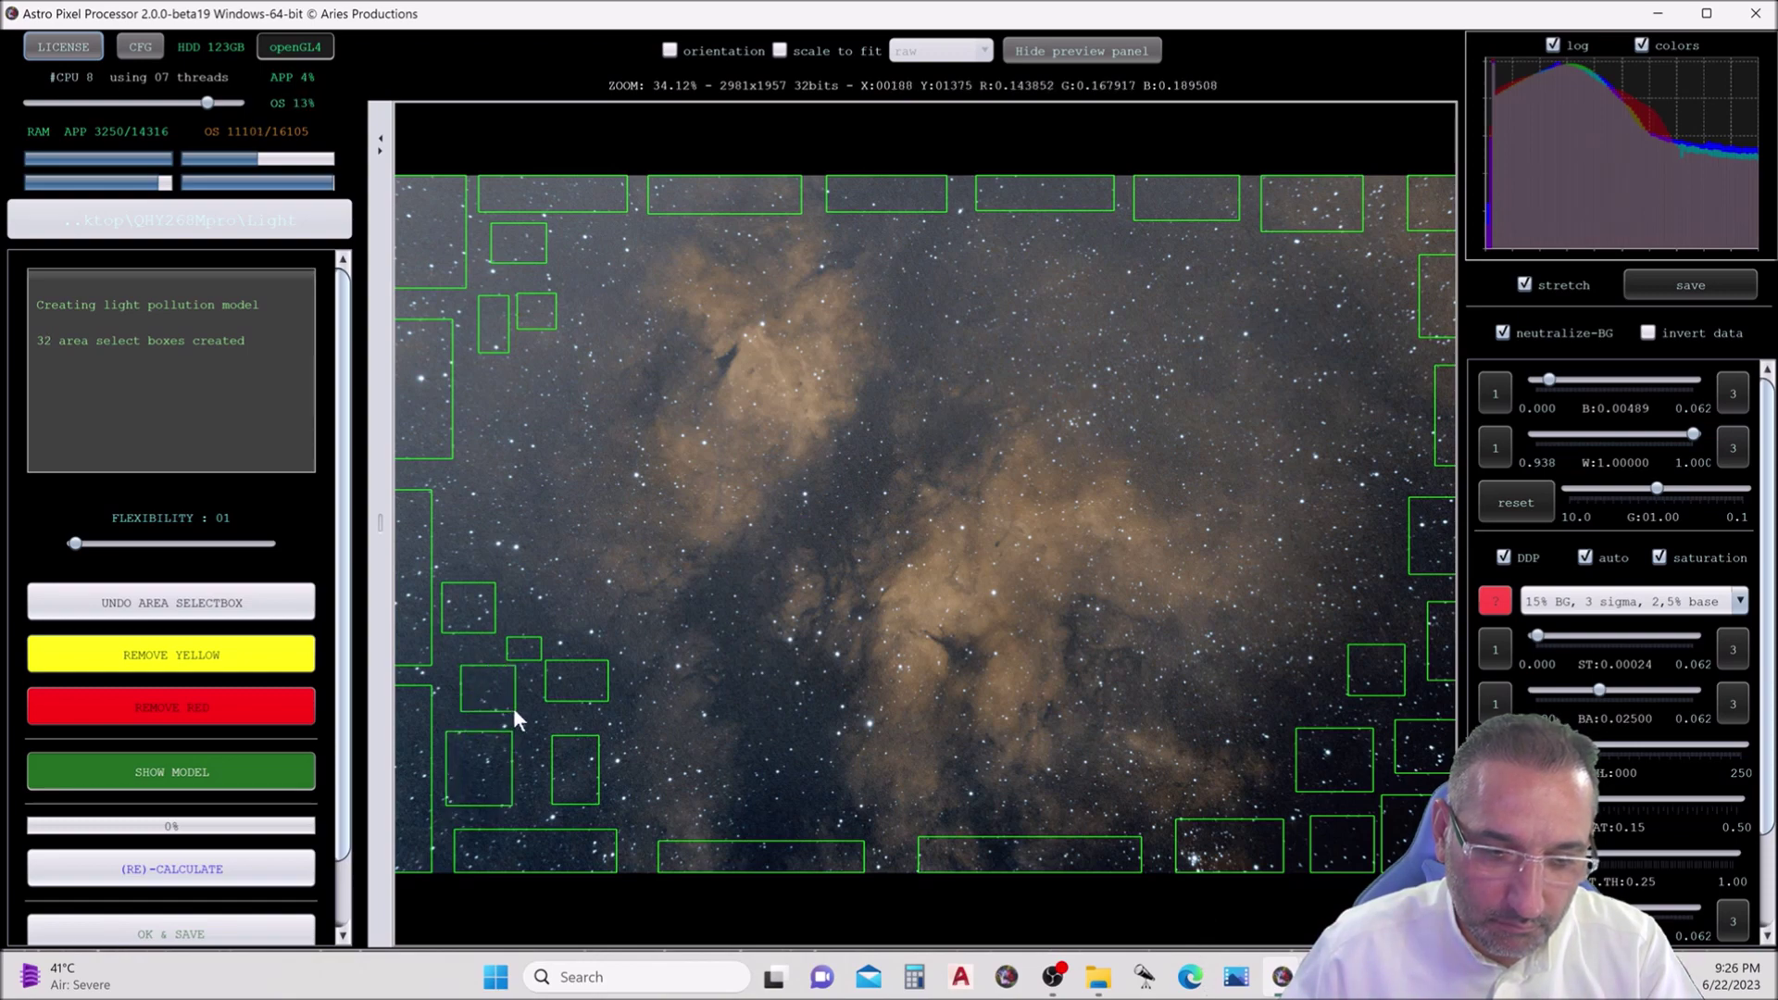
pyautogui.moveTo(514, 708); pyautogui.dragTo(515, 710)
# - Draw small sample boxes along the dark lane between the two nebula regions and in the gaps around the upper nebula
pyautogui.moveTo(756, 755); pyautogui.dragTo(793, 804)
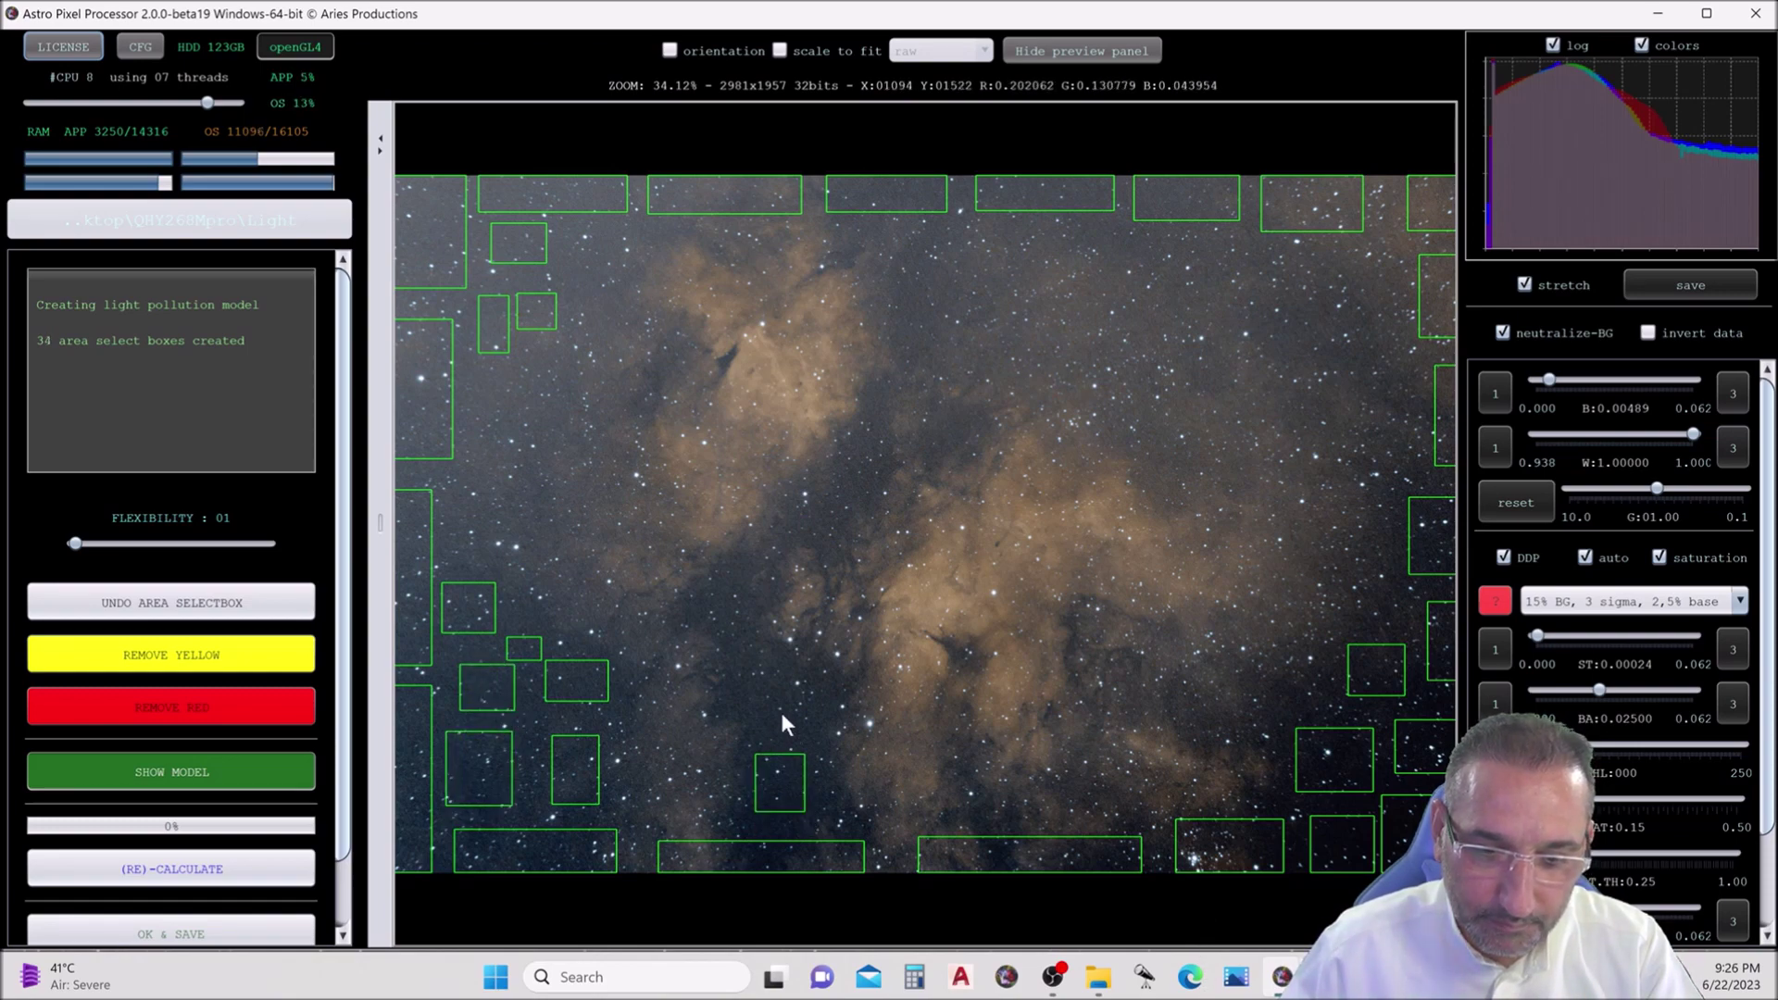
pyautogui.moveTo(742, 628); pyautogui.dragTo(742, 628)
pyautogui.moveTo(825, 463); pyautogui.dragTo(850, 511)
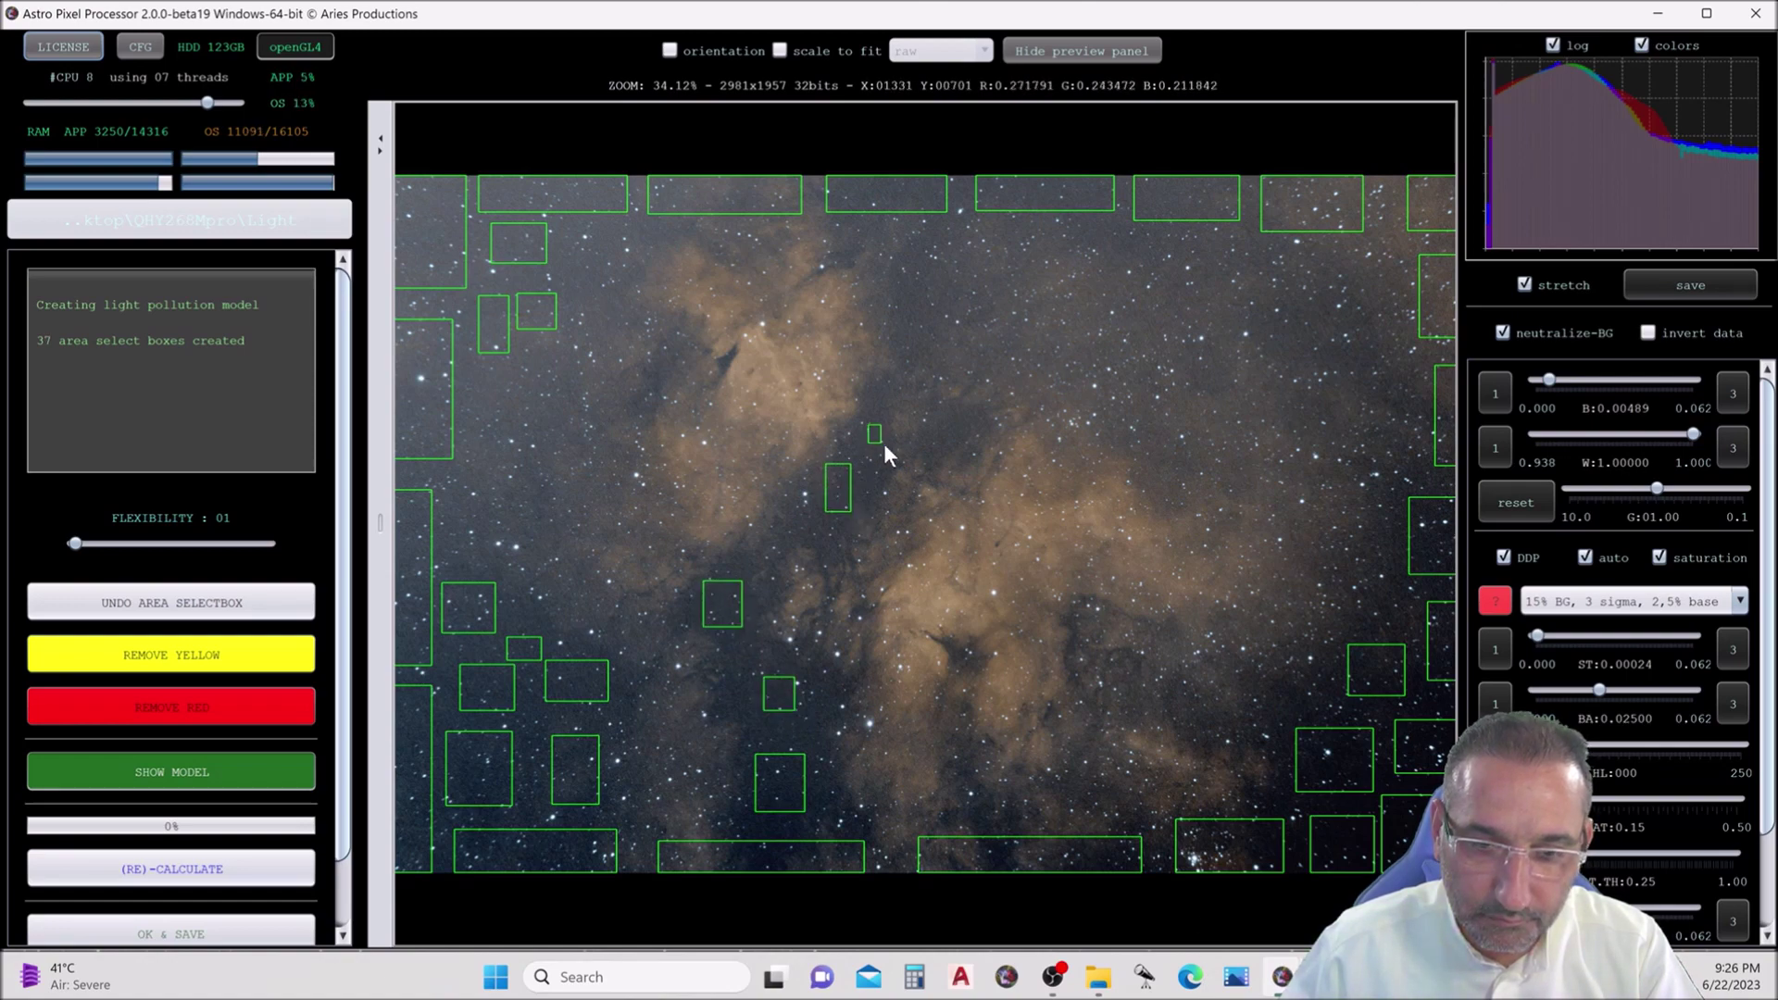
pyautogui.moveTo(943, 428); pyautogui.dragTo(977, 451)
pyautogui.moveTo(916, 257); pyautogui.dragTo(963, 325)
pyautogui.moveTo(722, 356); pyautogui.dragTo(672, 430)
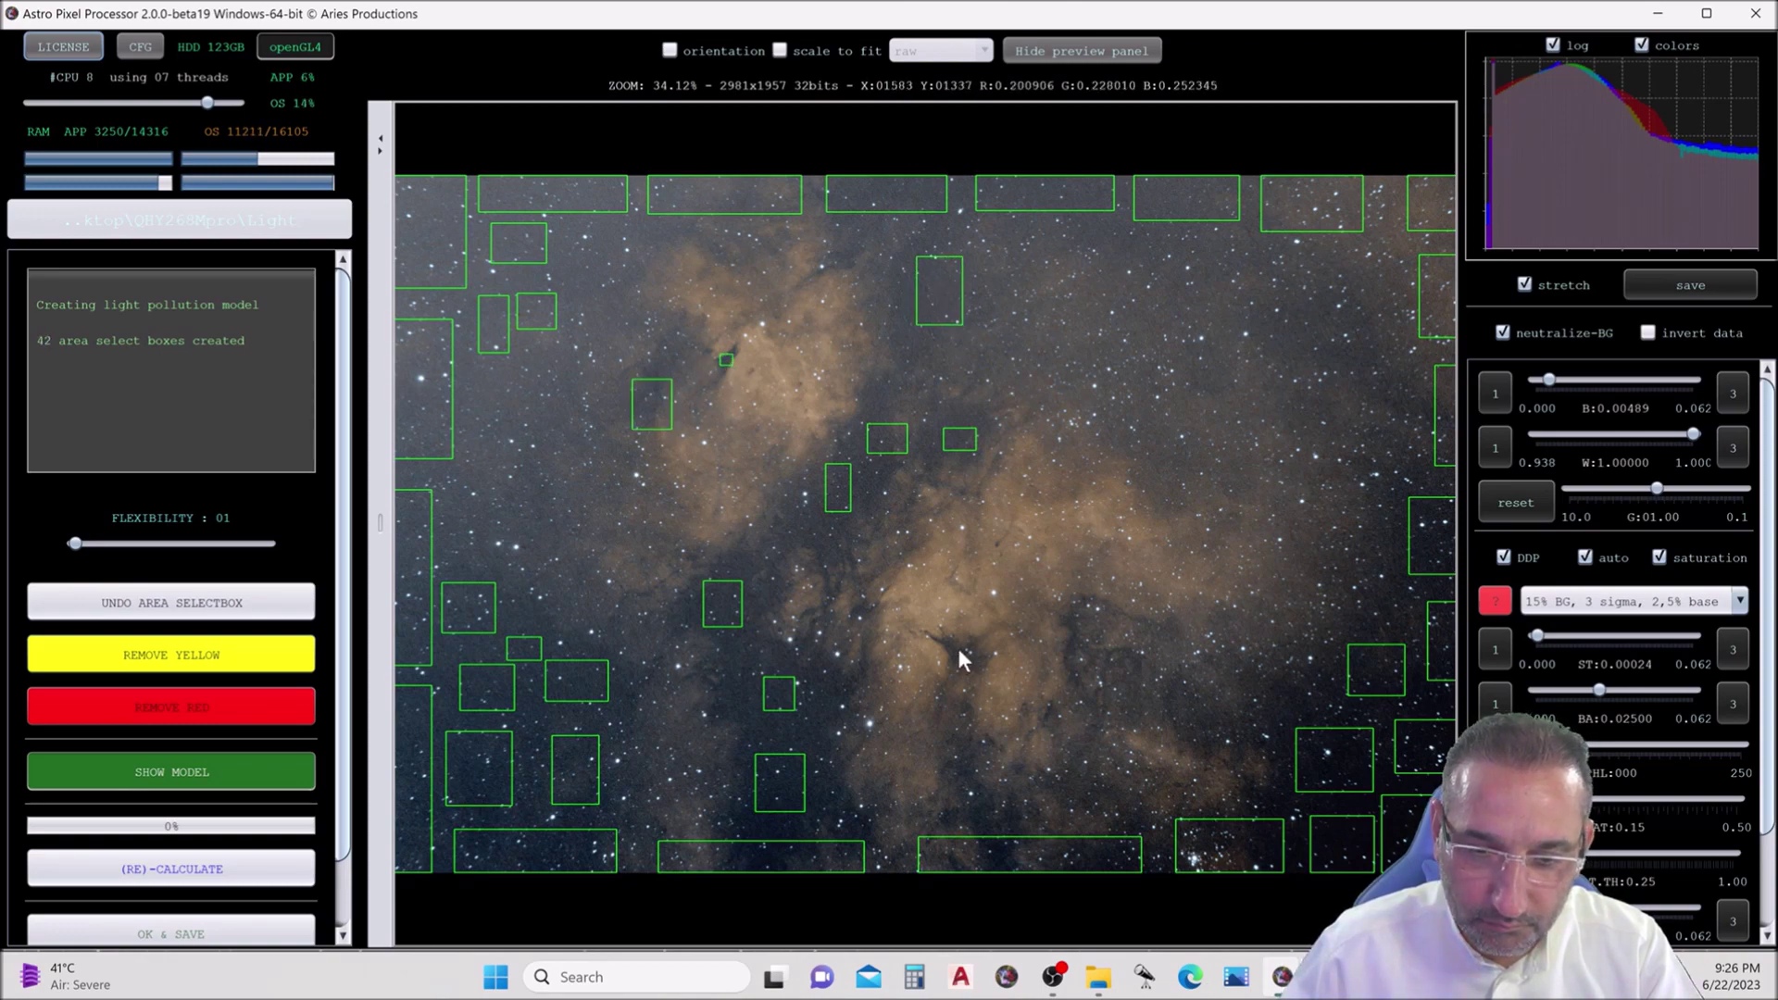
# - Draw sample boxes in the faint areas across the image's right half and calculate the light pollution model
pyautogui.moveTo(1106, 658); pyautogui.dragTo(1315, 712)
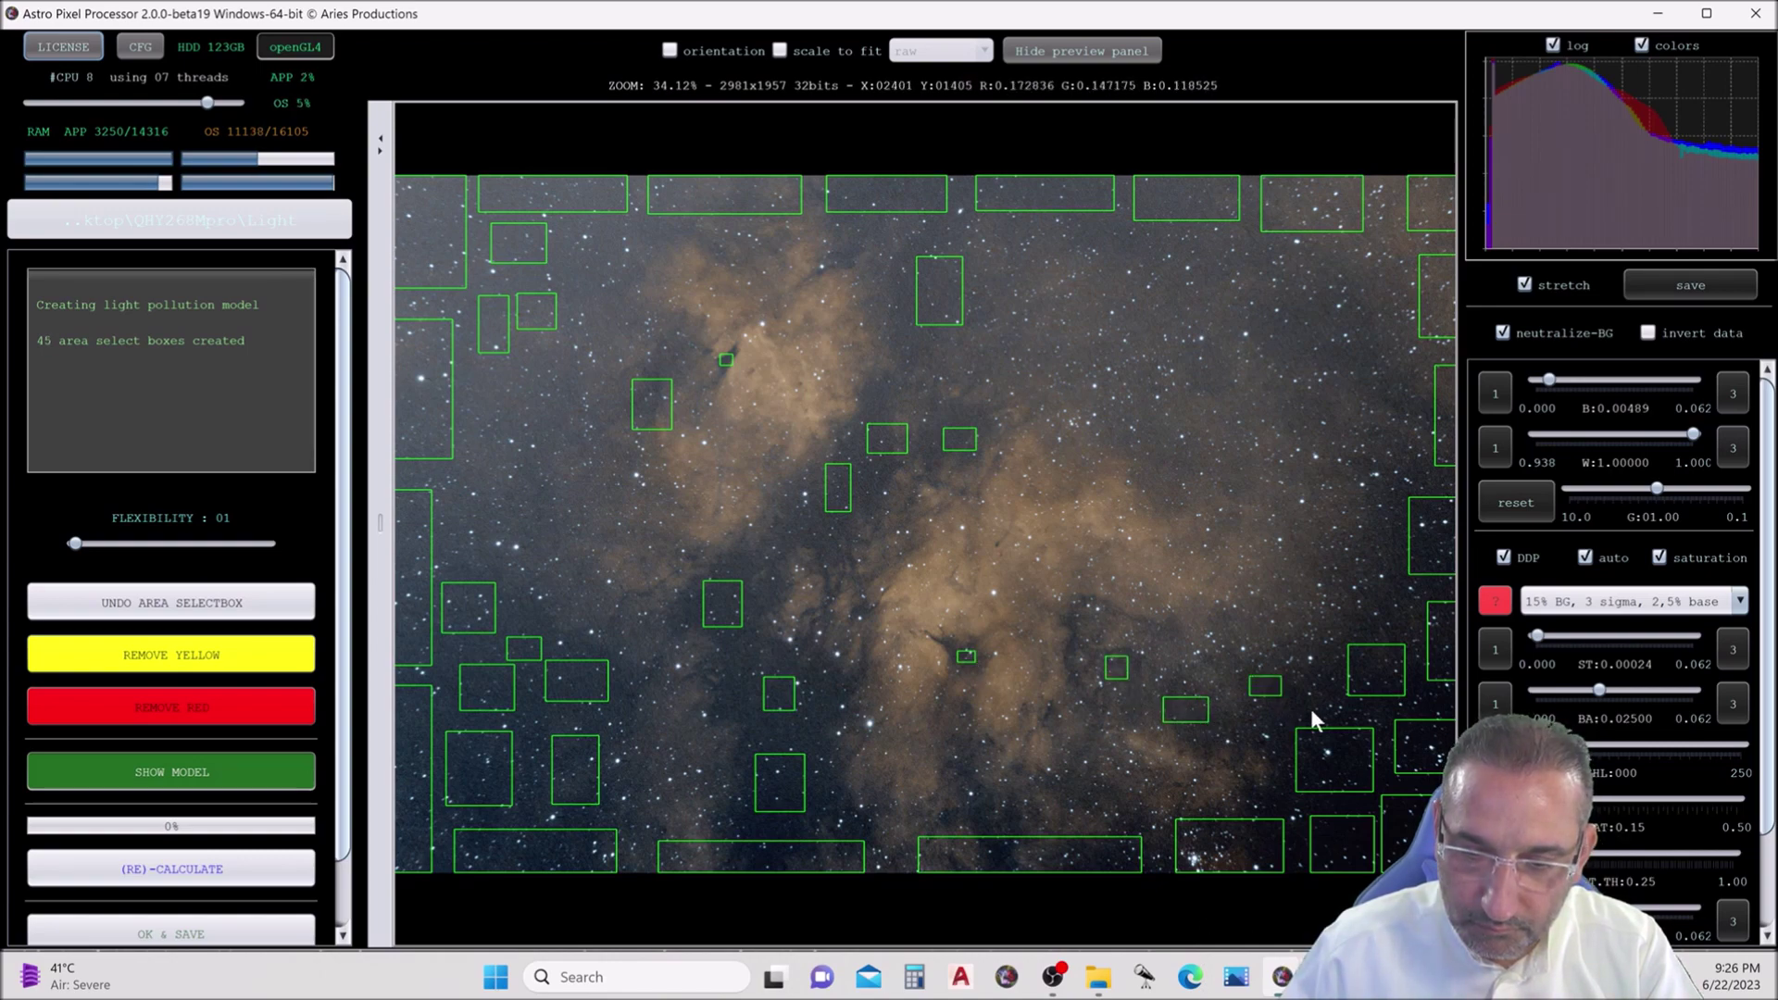
pyautogui.moveTo(1322, 553); pyautogui.dragTo(1349, 576)
pyautogui.moveTo(1299, 303); pyautogui.dragTo(1343, 340)
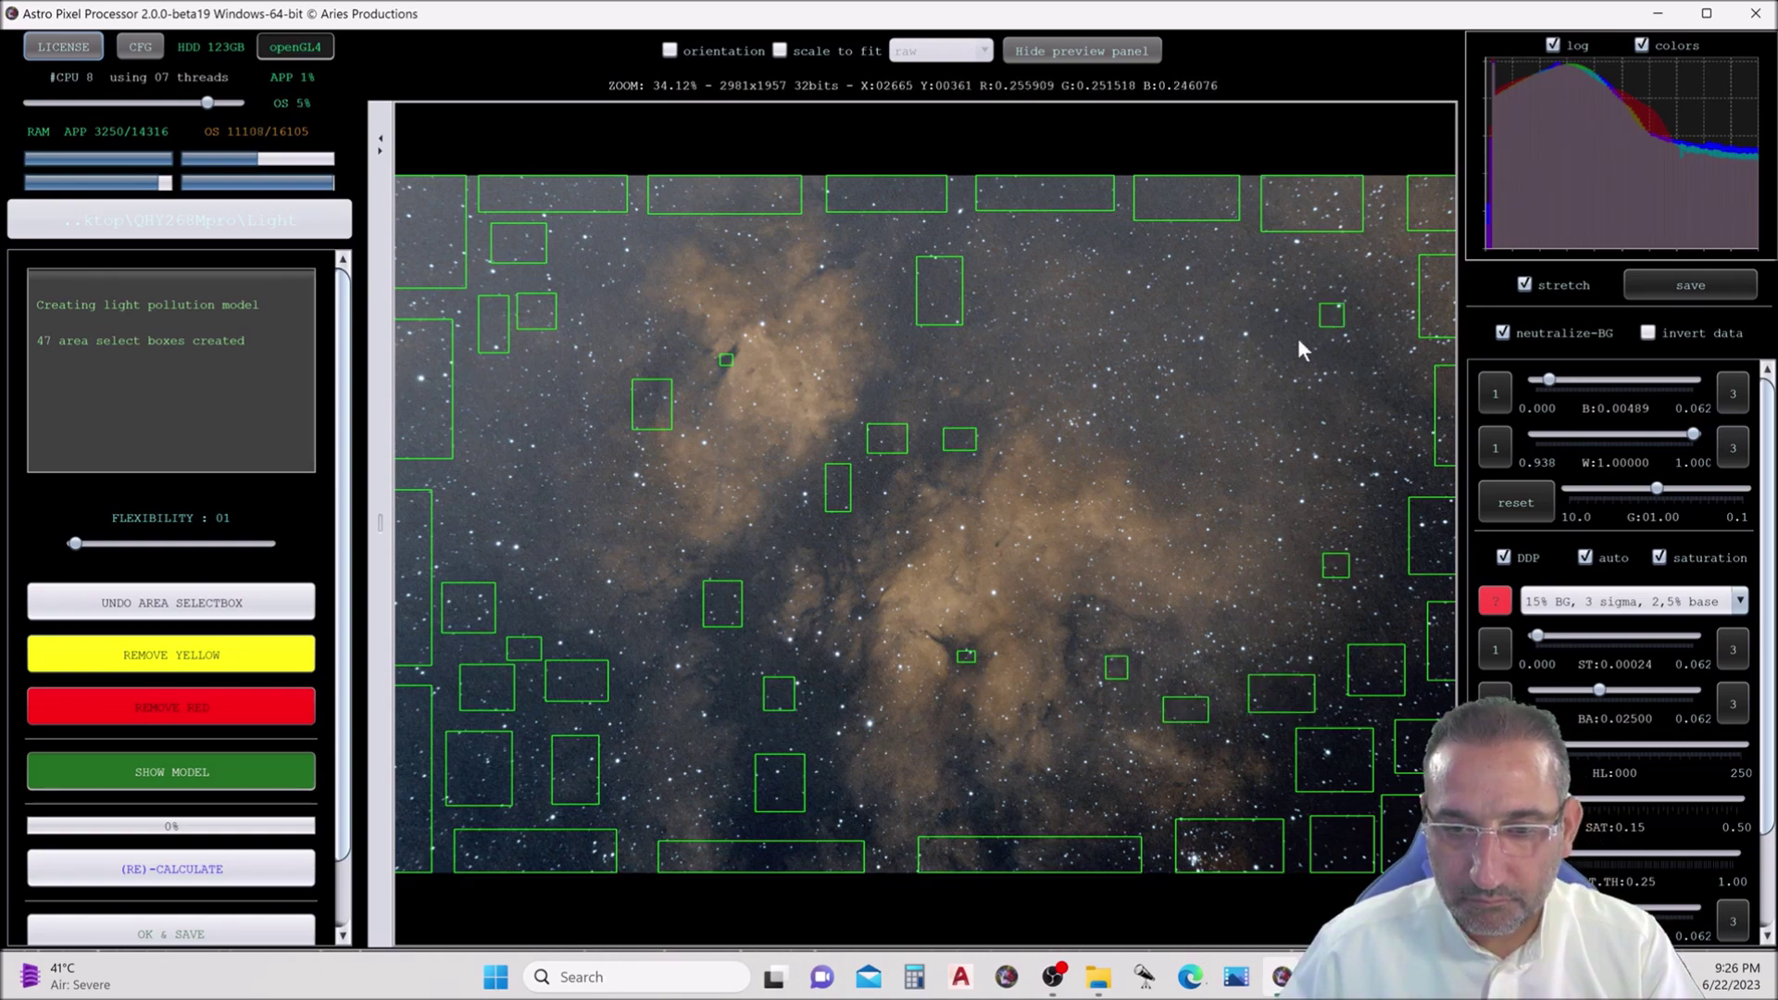
pyautogui.moveTo(1226, 263); pyautogui.dragTo(1104, 299)
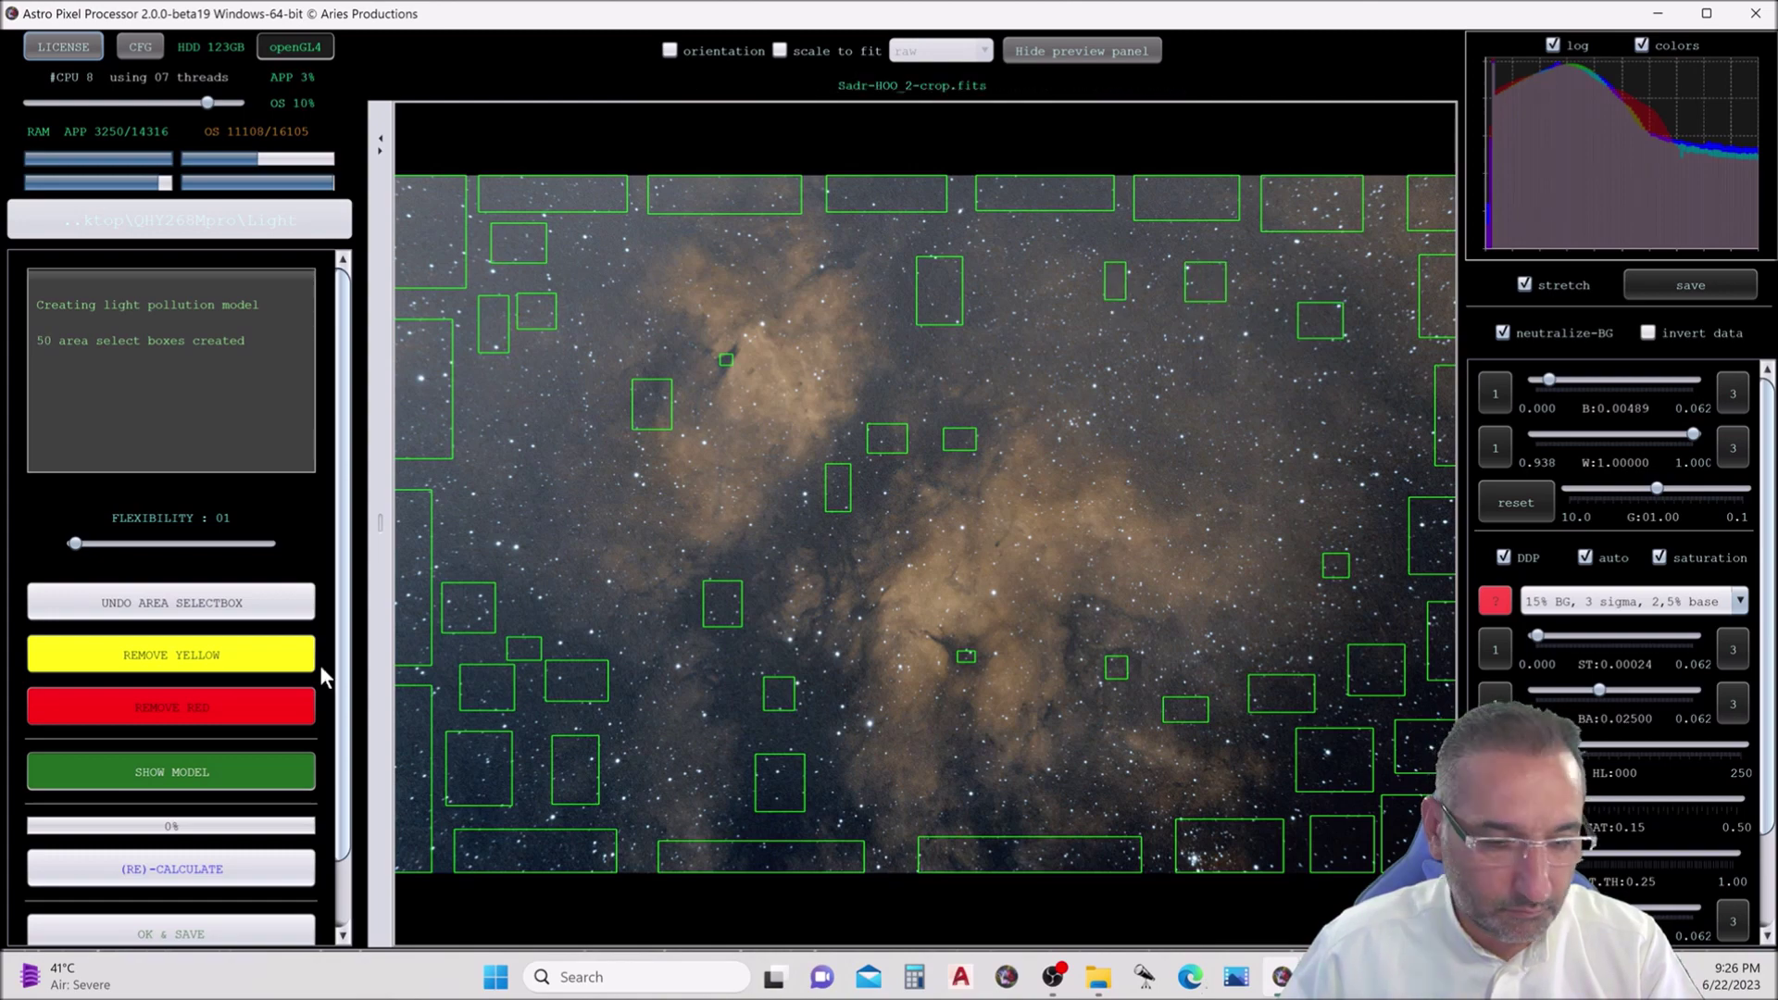
pyautogui.click(179, 885)
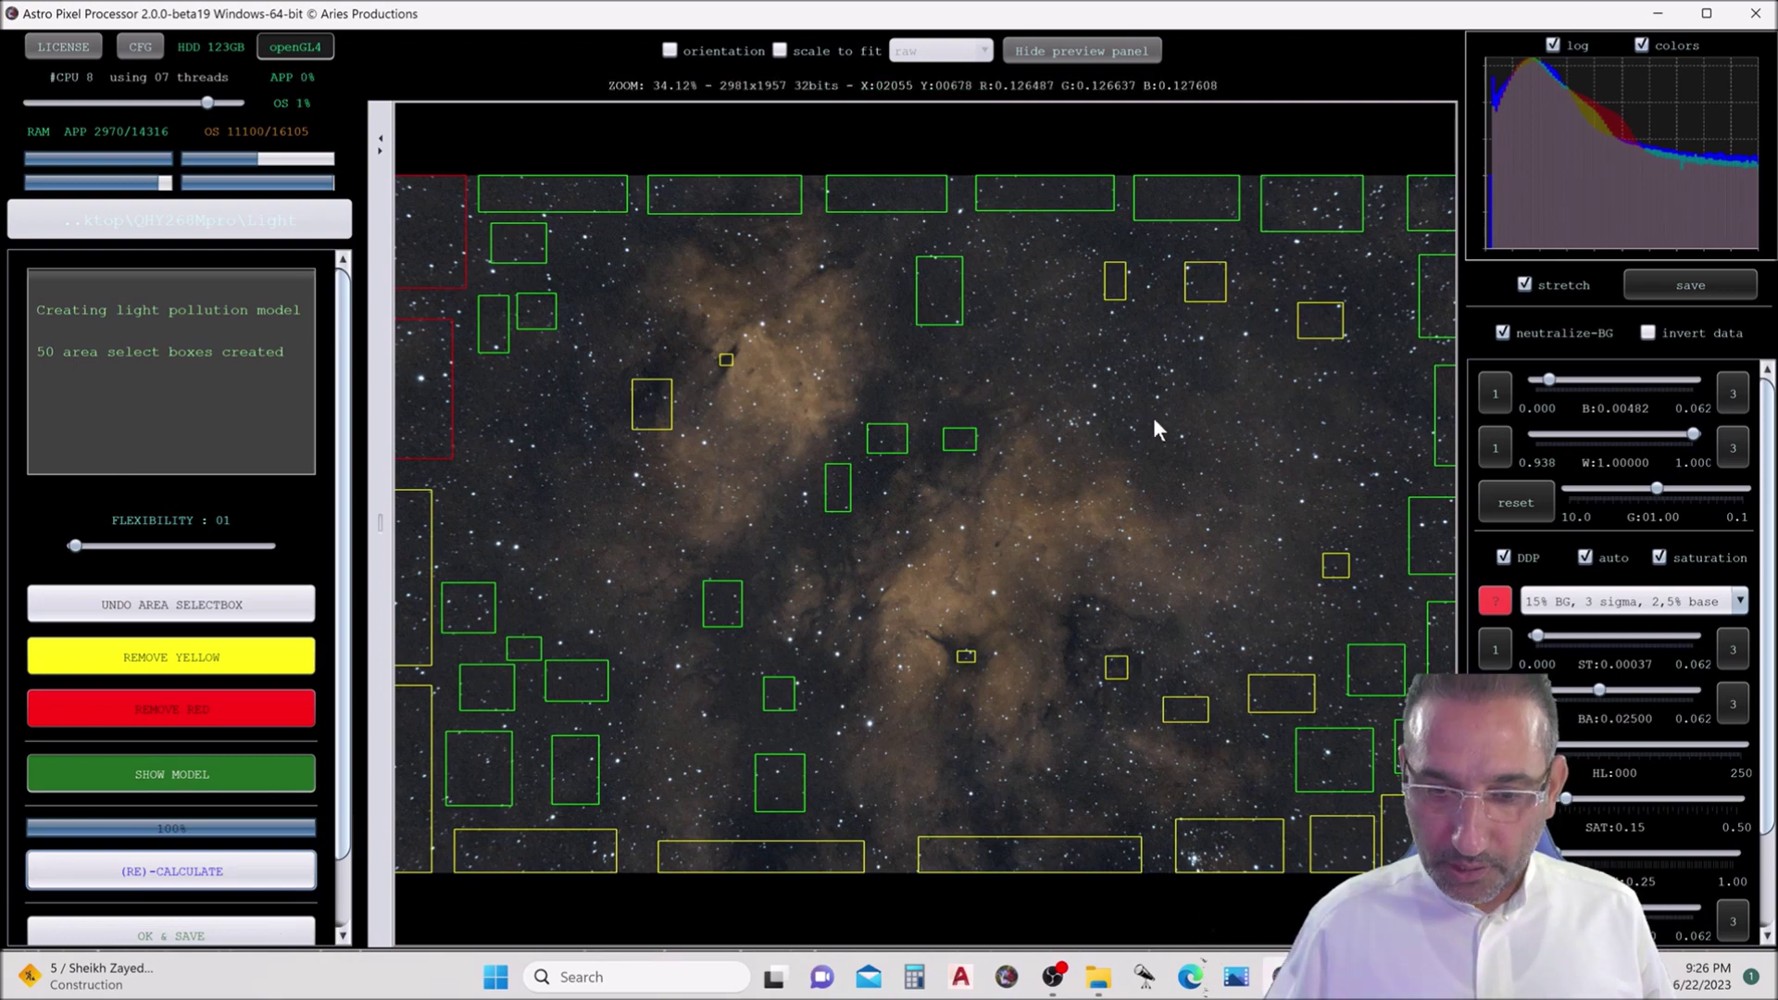
# - Add sample boxes over the faint sky in the image's upper-right part, along its left side and below the dark lane
pyautogui.moveTo(1127, 319); pyautogui.dragTo(1217, 374)
pyautogui.moveTo(1166, 435); pyautogui.dragTo(1189, 479)
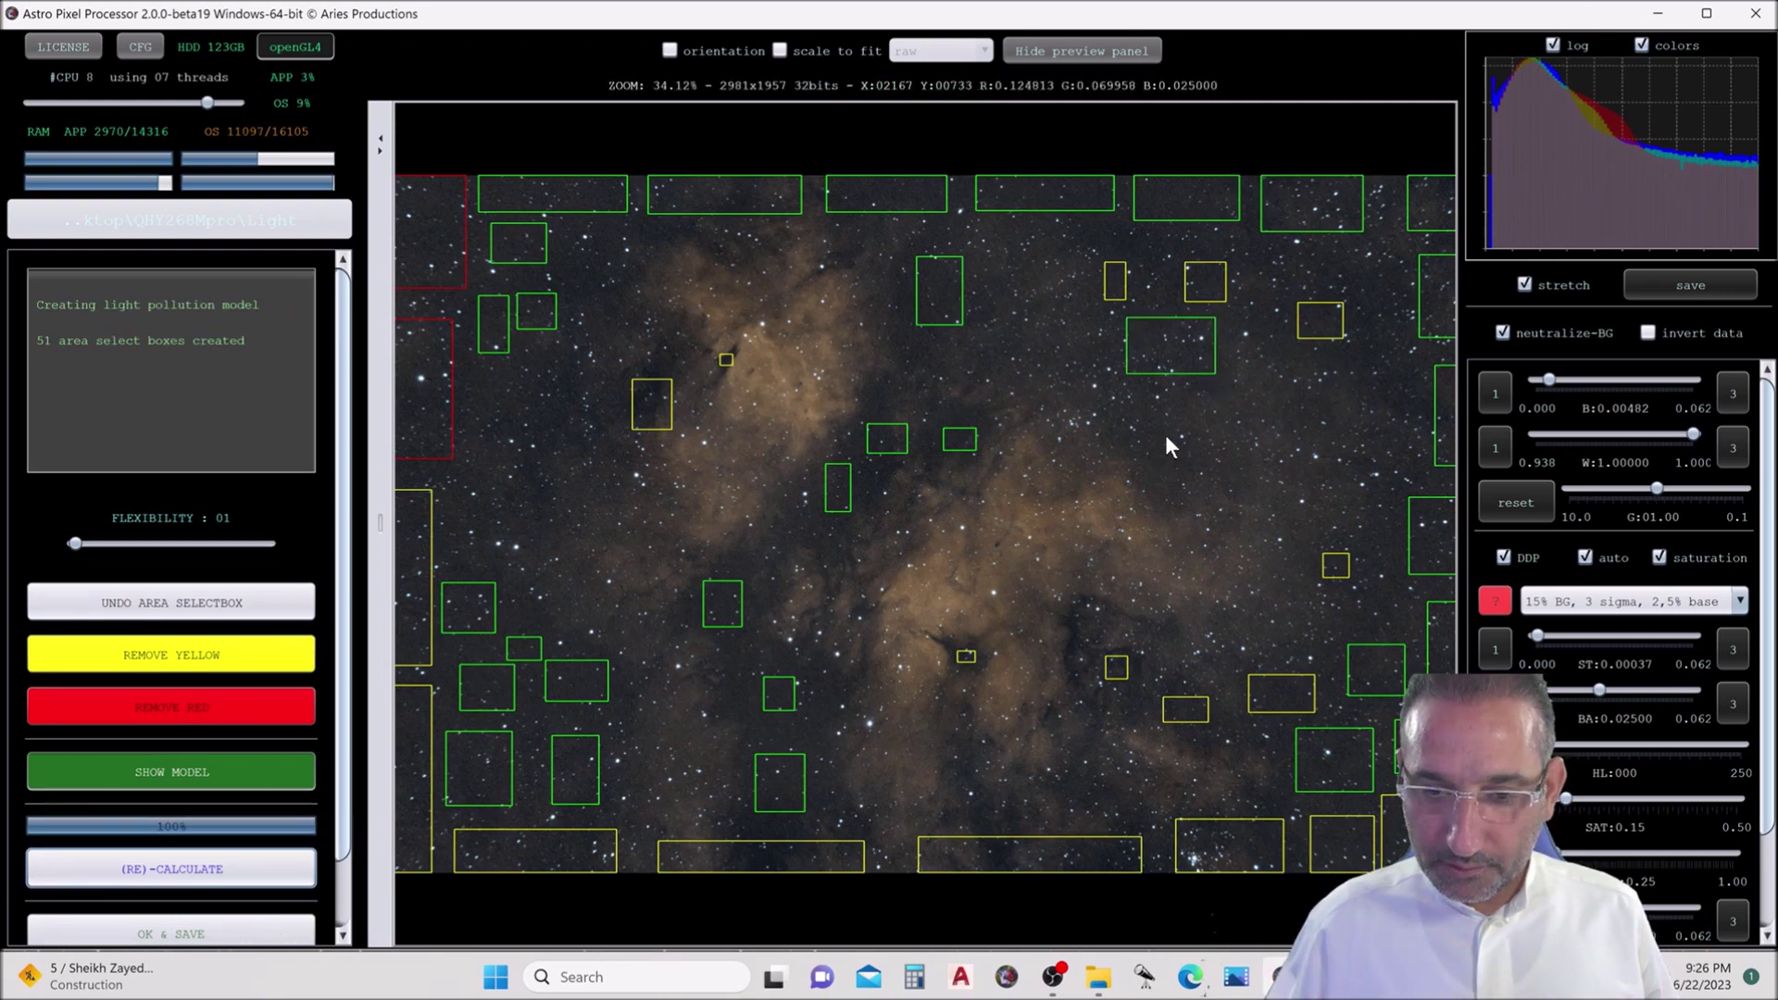
pyautogui.moveTo(1391, 341); pyautogui.dragTo(1418, 395)
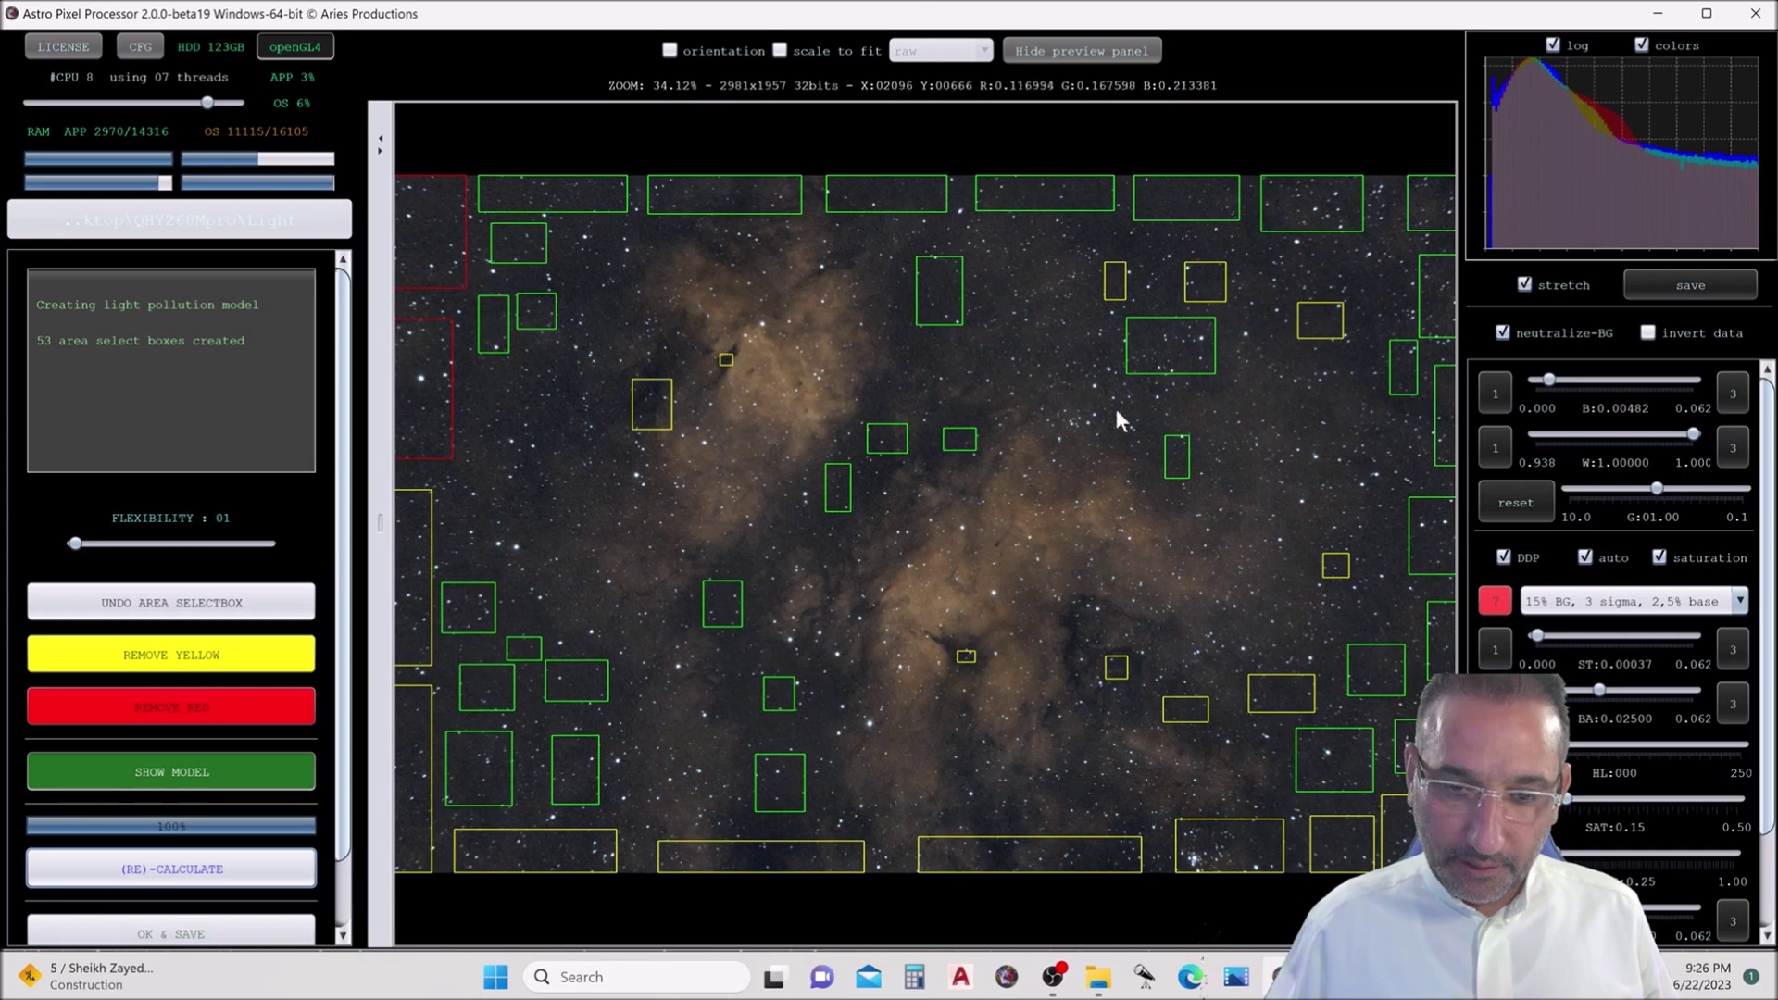
pyautogui.moveTo(497, 381); pyautogui.dragTo(570, 446)
pyautogui.moveTo(471, 508); pyautogui.dragTo(498, 554)
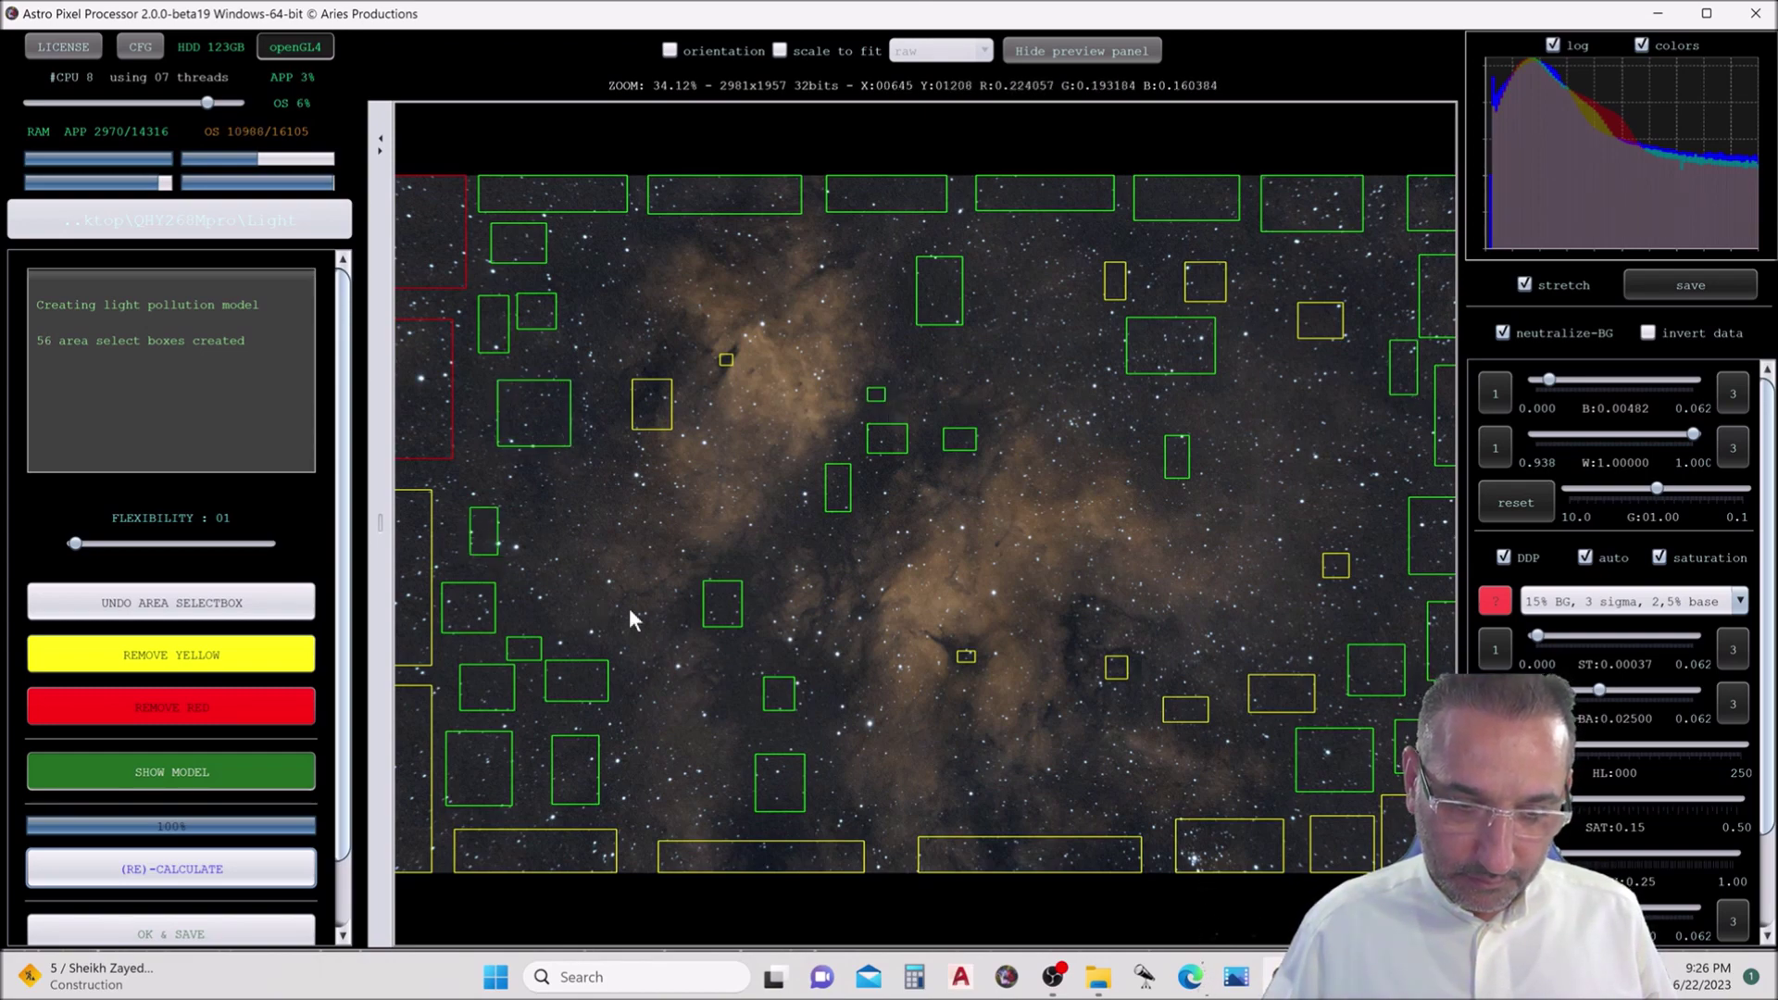
pyautogui.moveTo(769, 731); pyautogui.dragTo(809, 736)
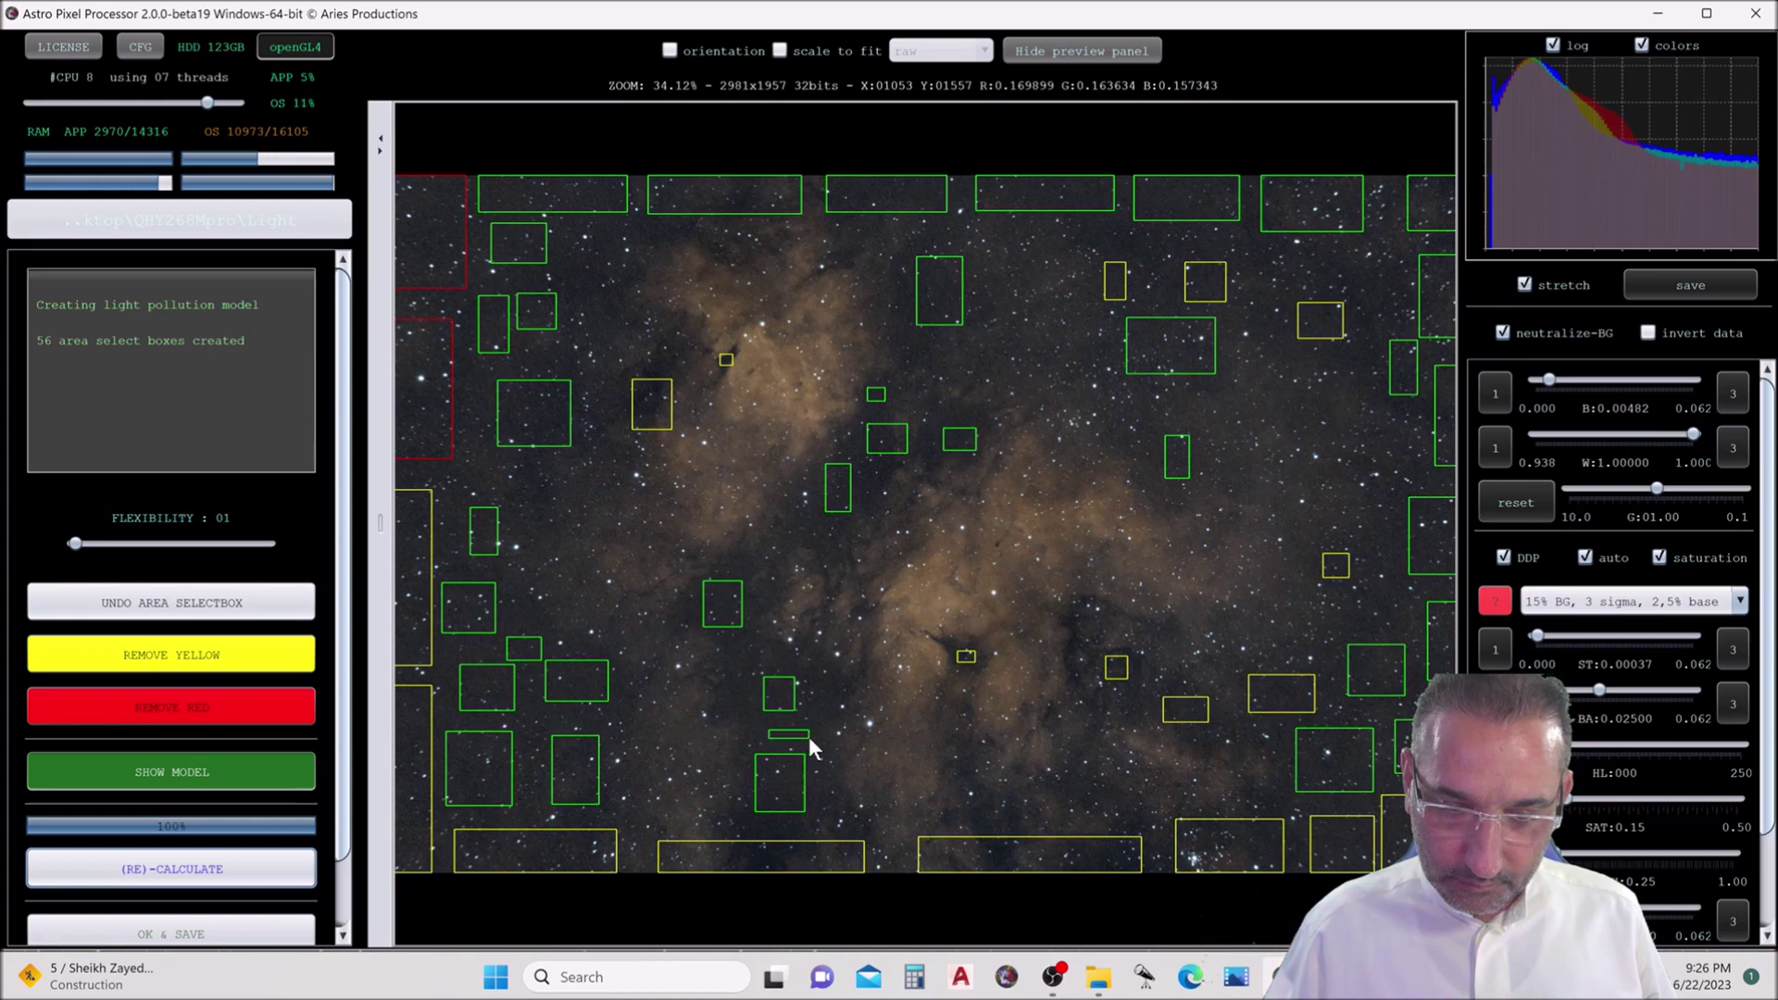
# - Add sample boxes near the image's right edge, at the upper centre and in the lower nebula's gap, and recalculate the light pollution model
pyautogui.moveTo(1335, 597); pyautogui.dragTo(1389, 618)
pyautogui.moveTo(1403, 464); pyautogui.dragTo(1369, 510)
pyautogui.moveTo(1357, 376); pyautogui.dragTo(1286, 442)
pyautogui.moveTo(1064, 352); pyautogui.dragTo(905, 374)
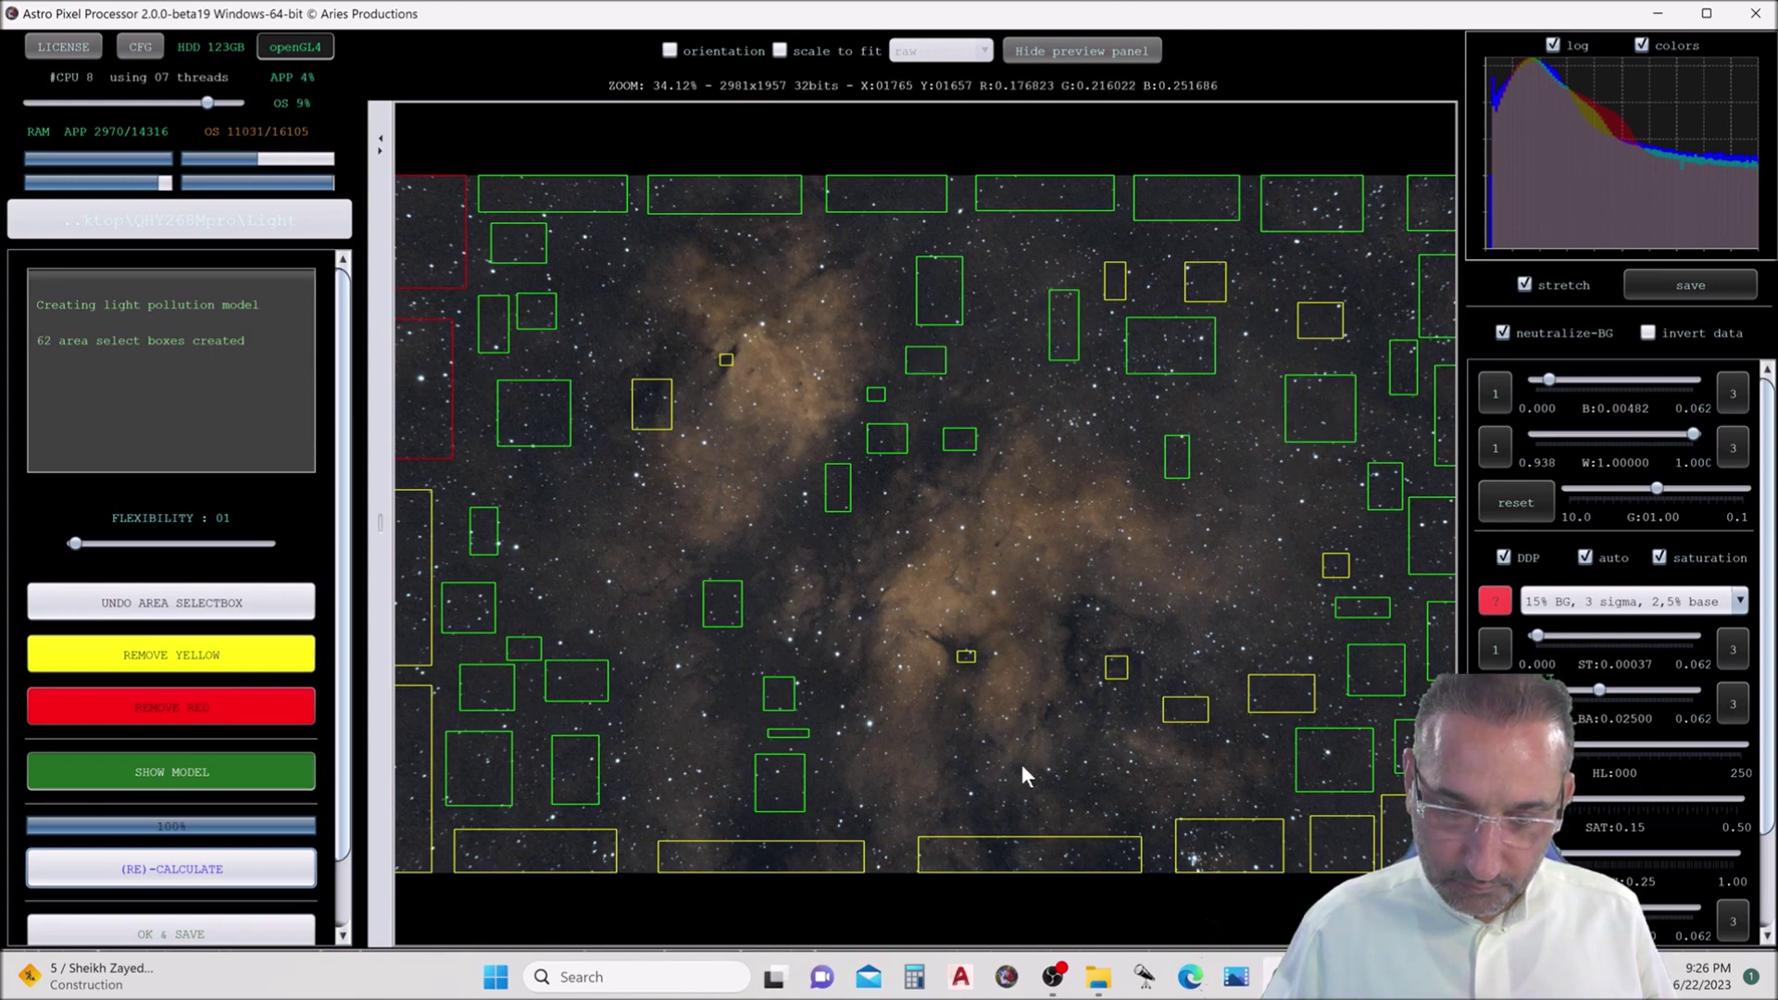
pyautogui.moveTo(954, 737); pyautogui.dragTo(969, 755)
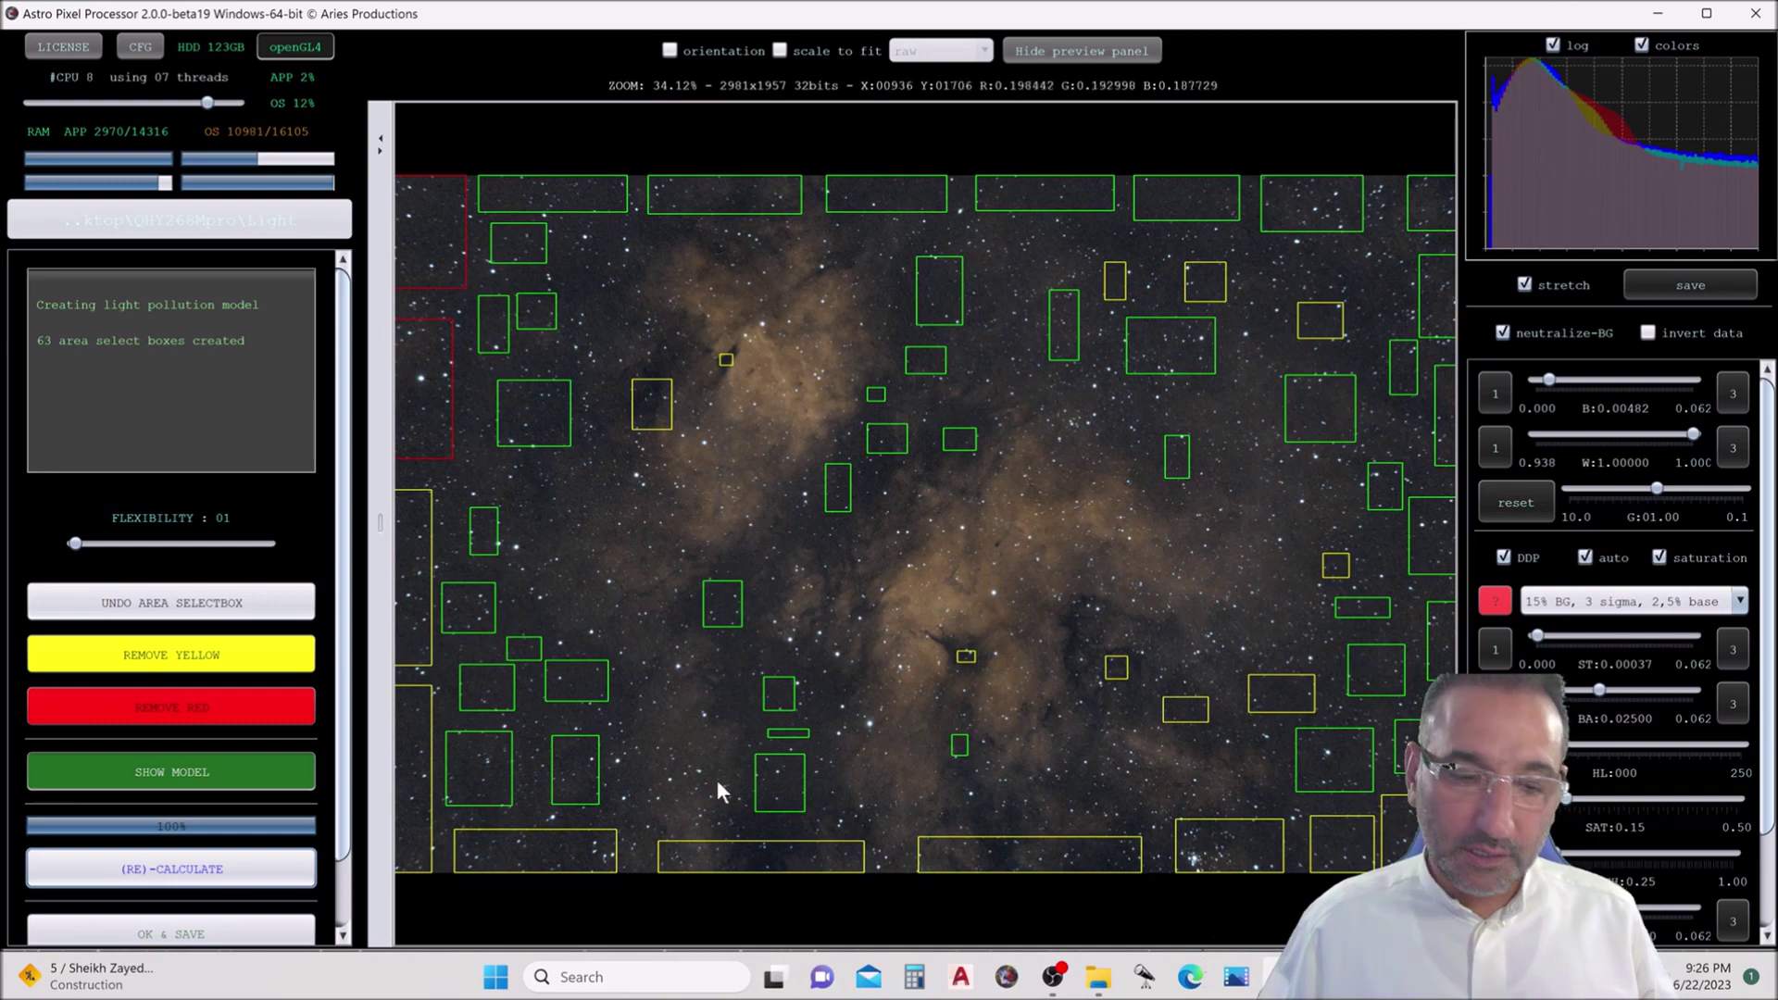
pyautogui.click(247, 865)
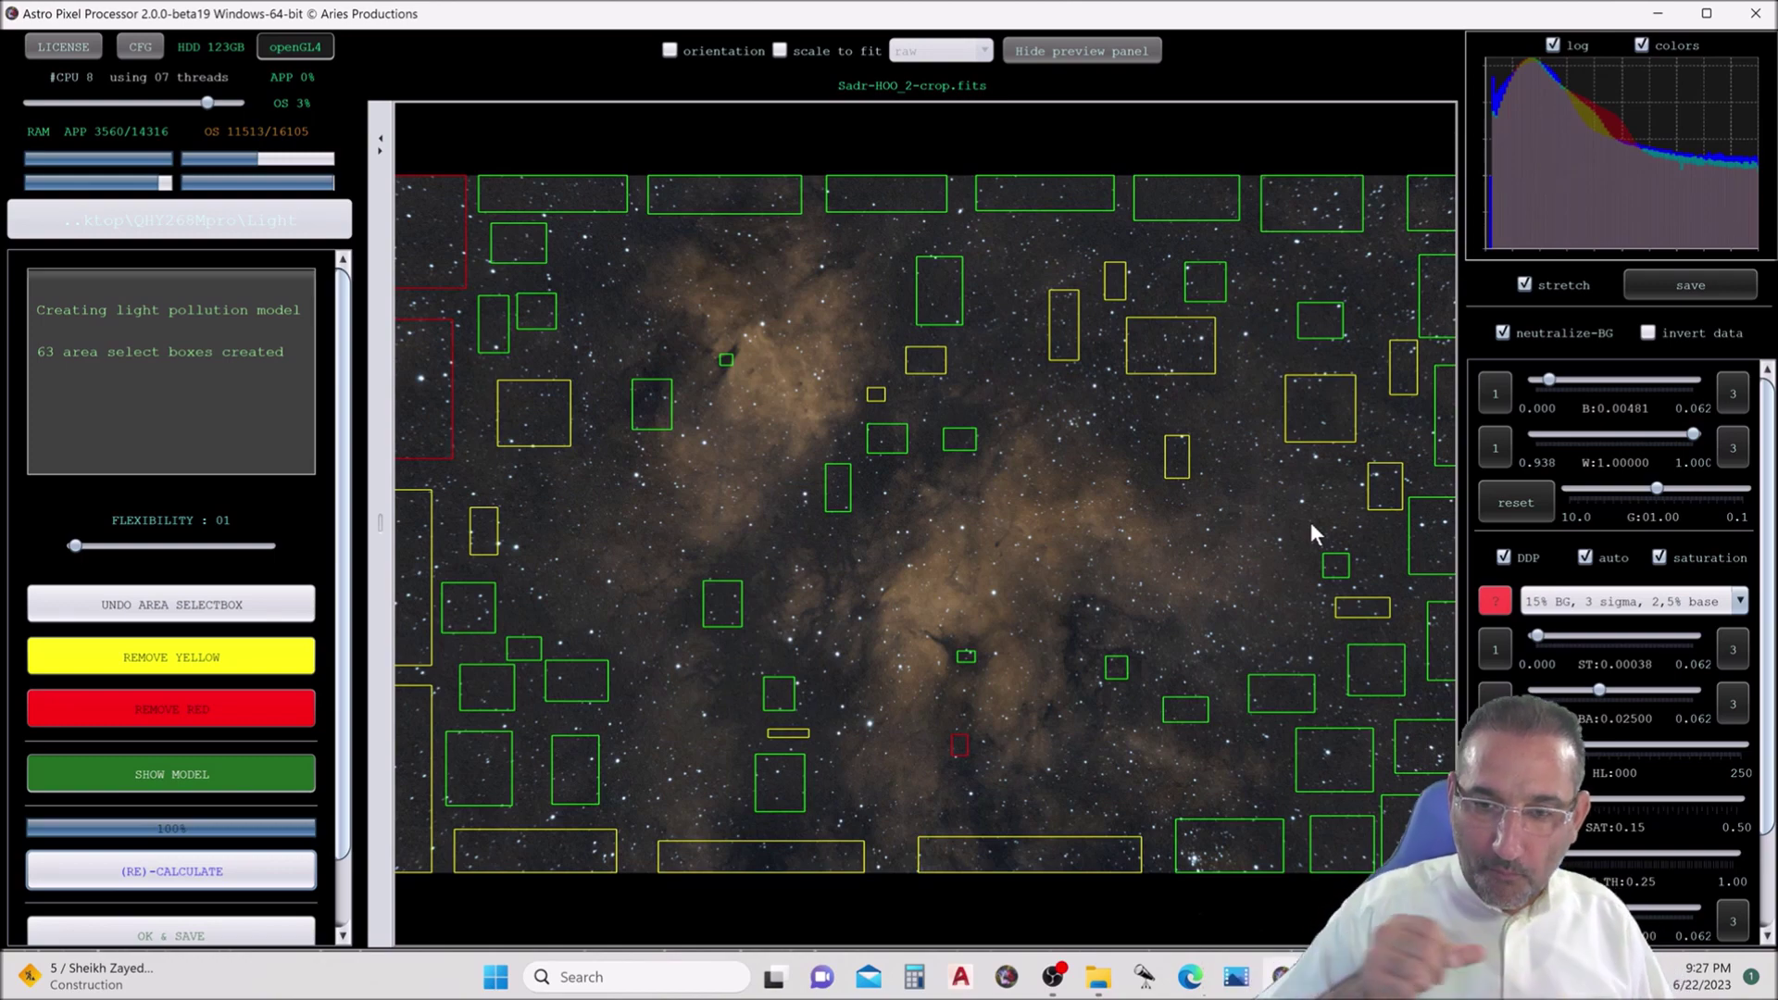
# - Add four small sample boxes in the image's upper-right area and recalculate the light pollution model
pyautogui.moveTo(1279, 249); pyautogui.dragTo(1362, 275)
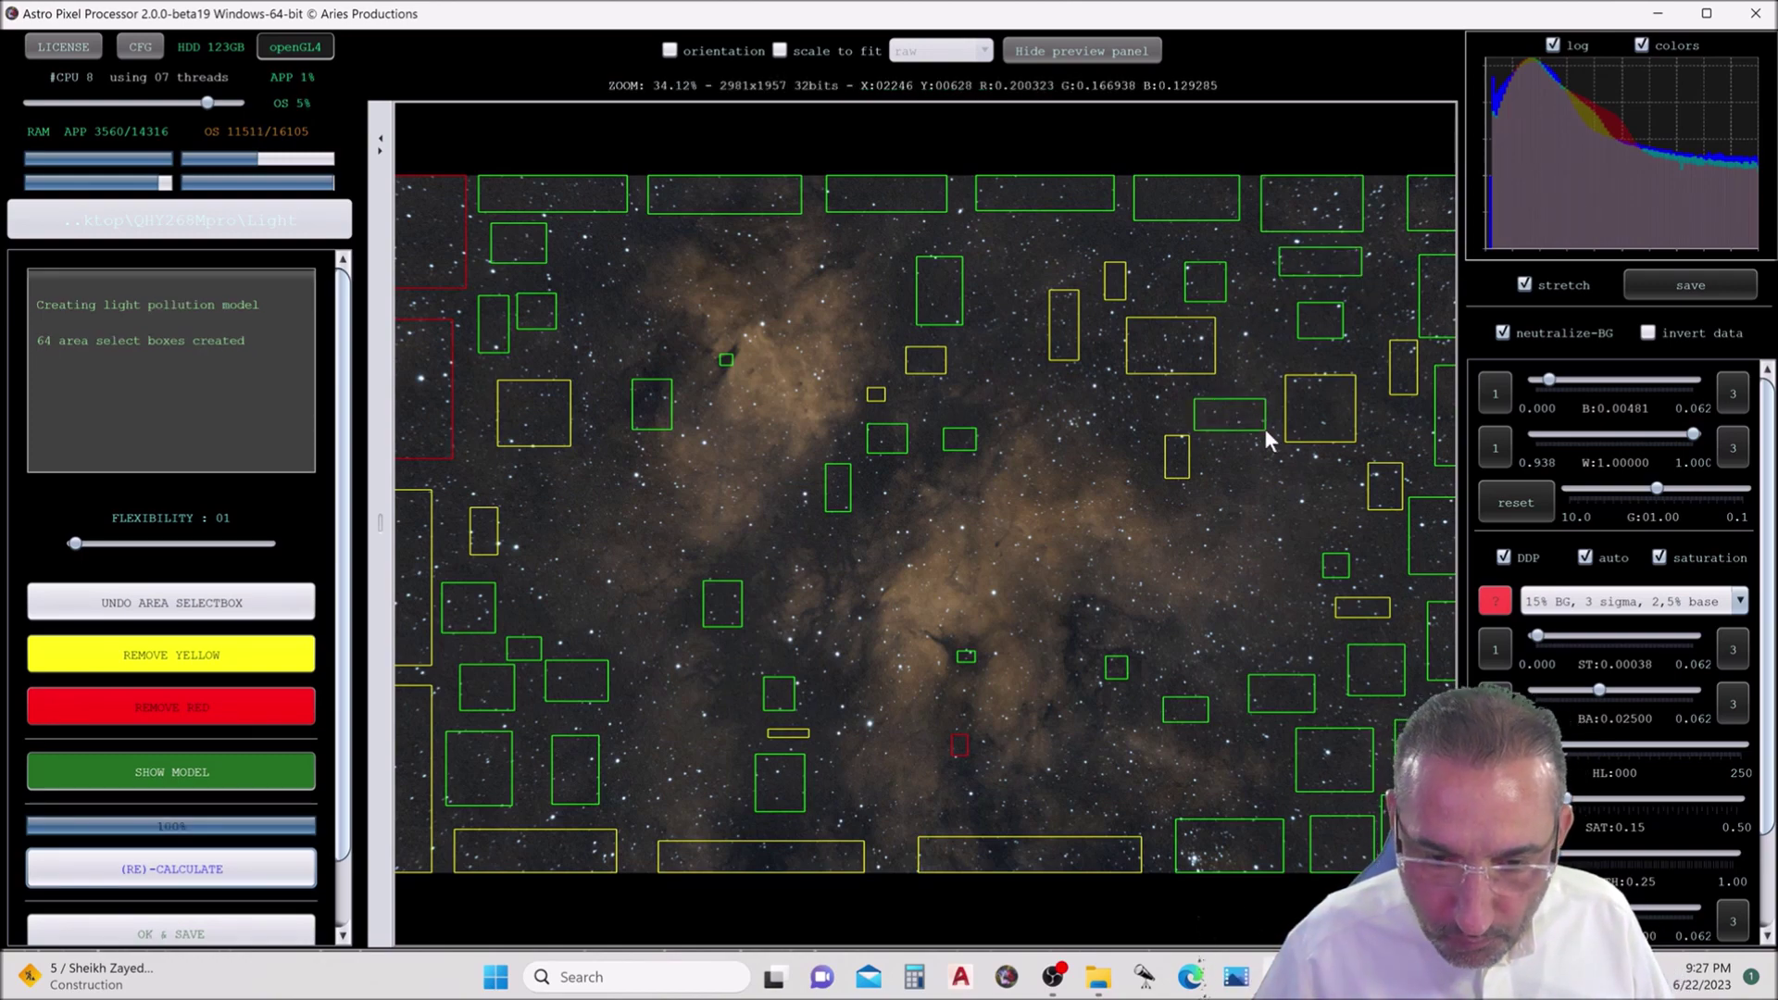
pyautogui.moveTo(1194, 398); pyautogui.dragTo(1265, 430)
pyautogui.moveTo(1009, 229); pyautogui.dragTo(1034, 290)
pyautogui.moveTo(1090, 223); pyautogui.dragTo(1125, 246)
pyautogui.click(181, 869)
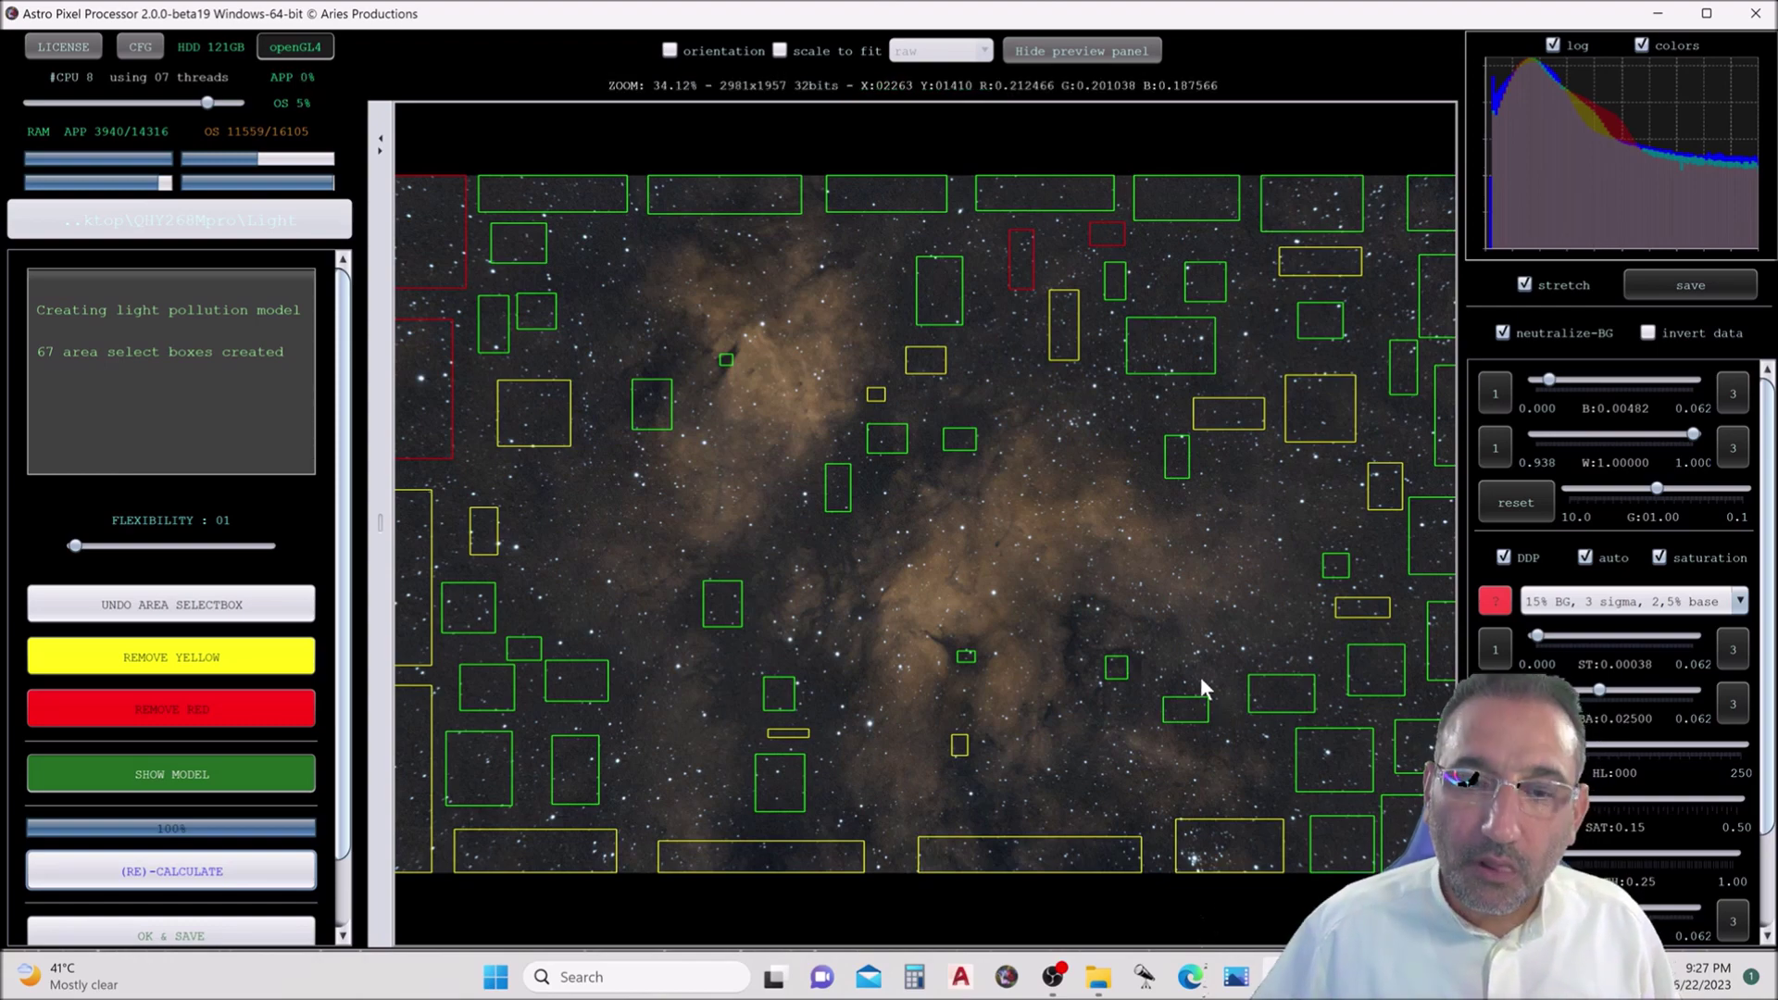
# - Accept the light pollution correction and save it as the 32-bit FITS file Sadr-HOO_2-crop-lpc-cbg
pyautogui.scroll(-1, 297, 703)
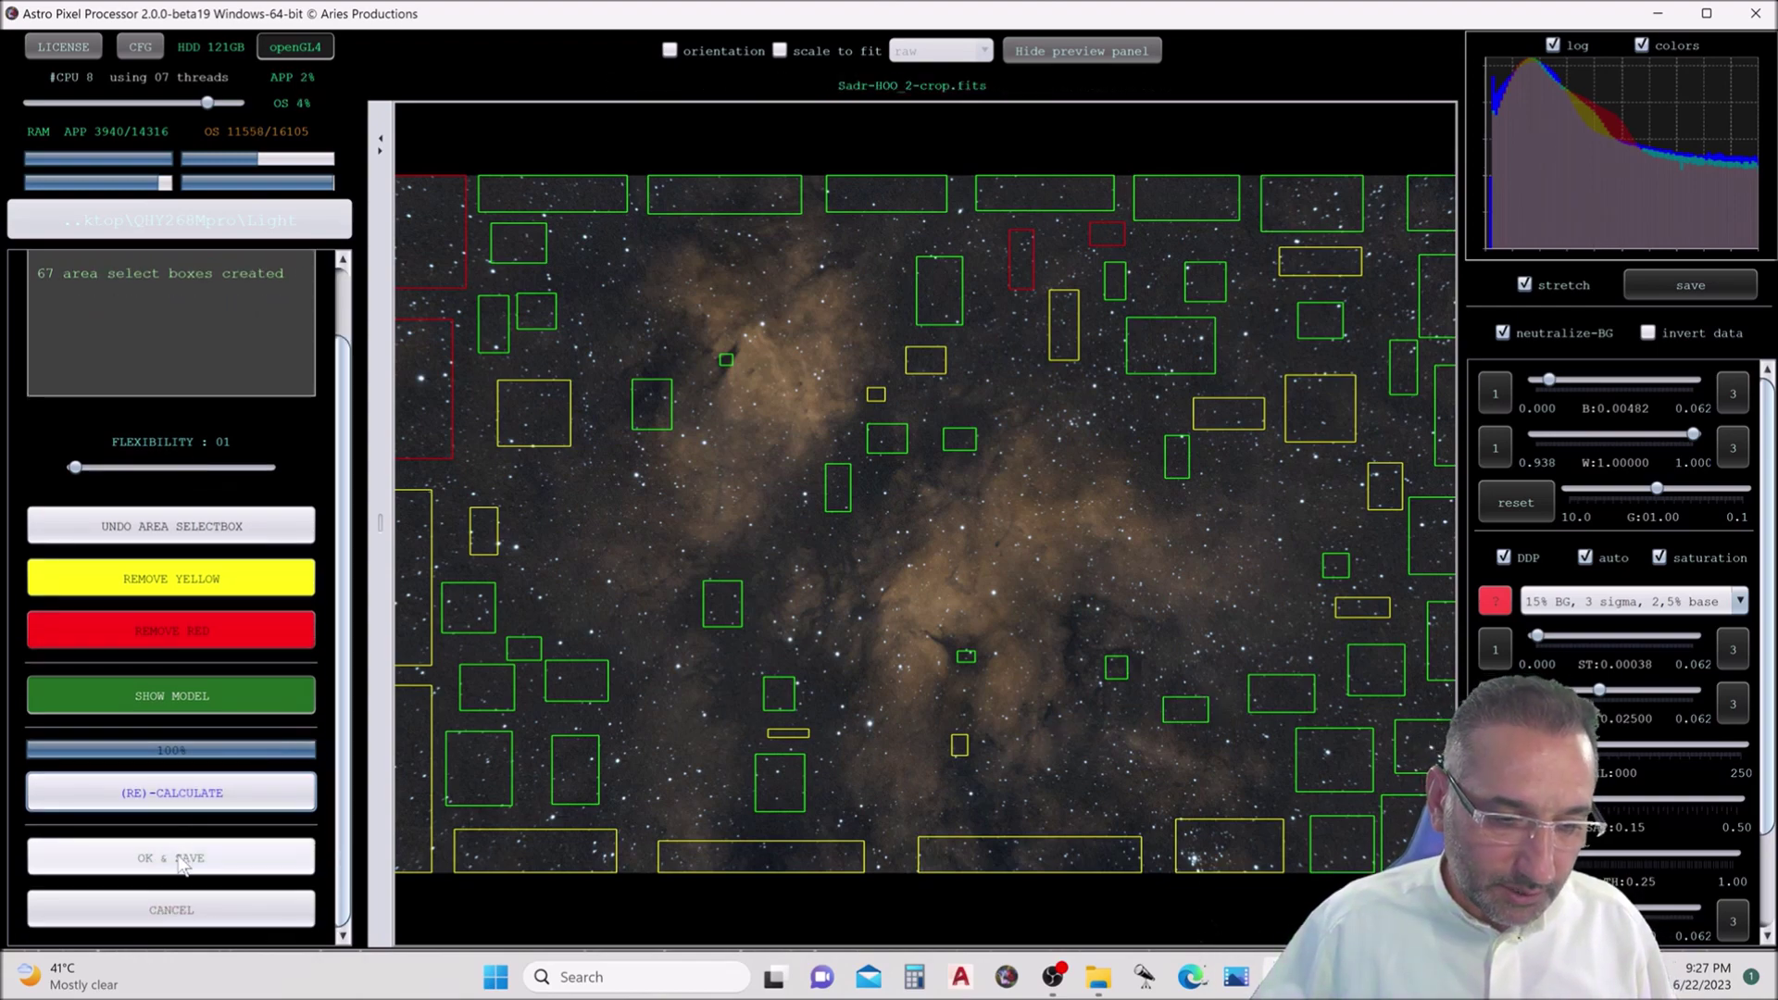
pyautogui.press('Return')
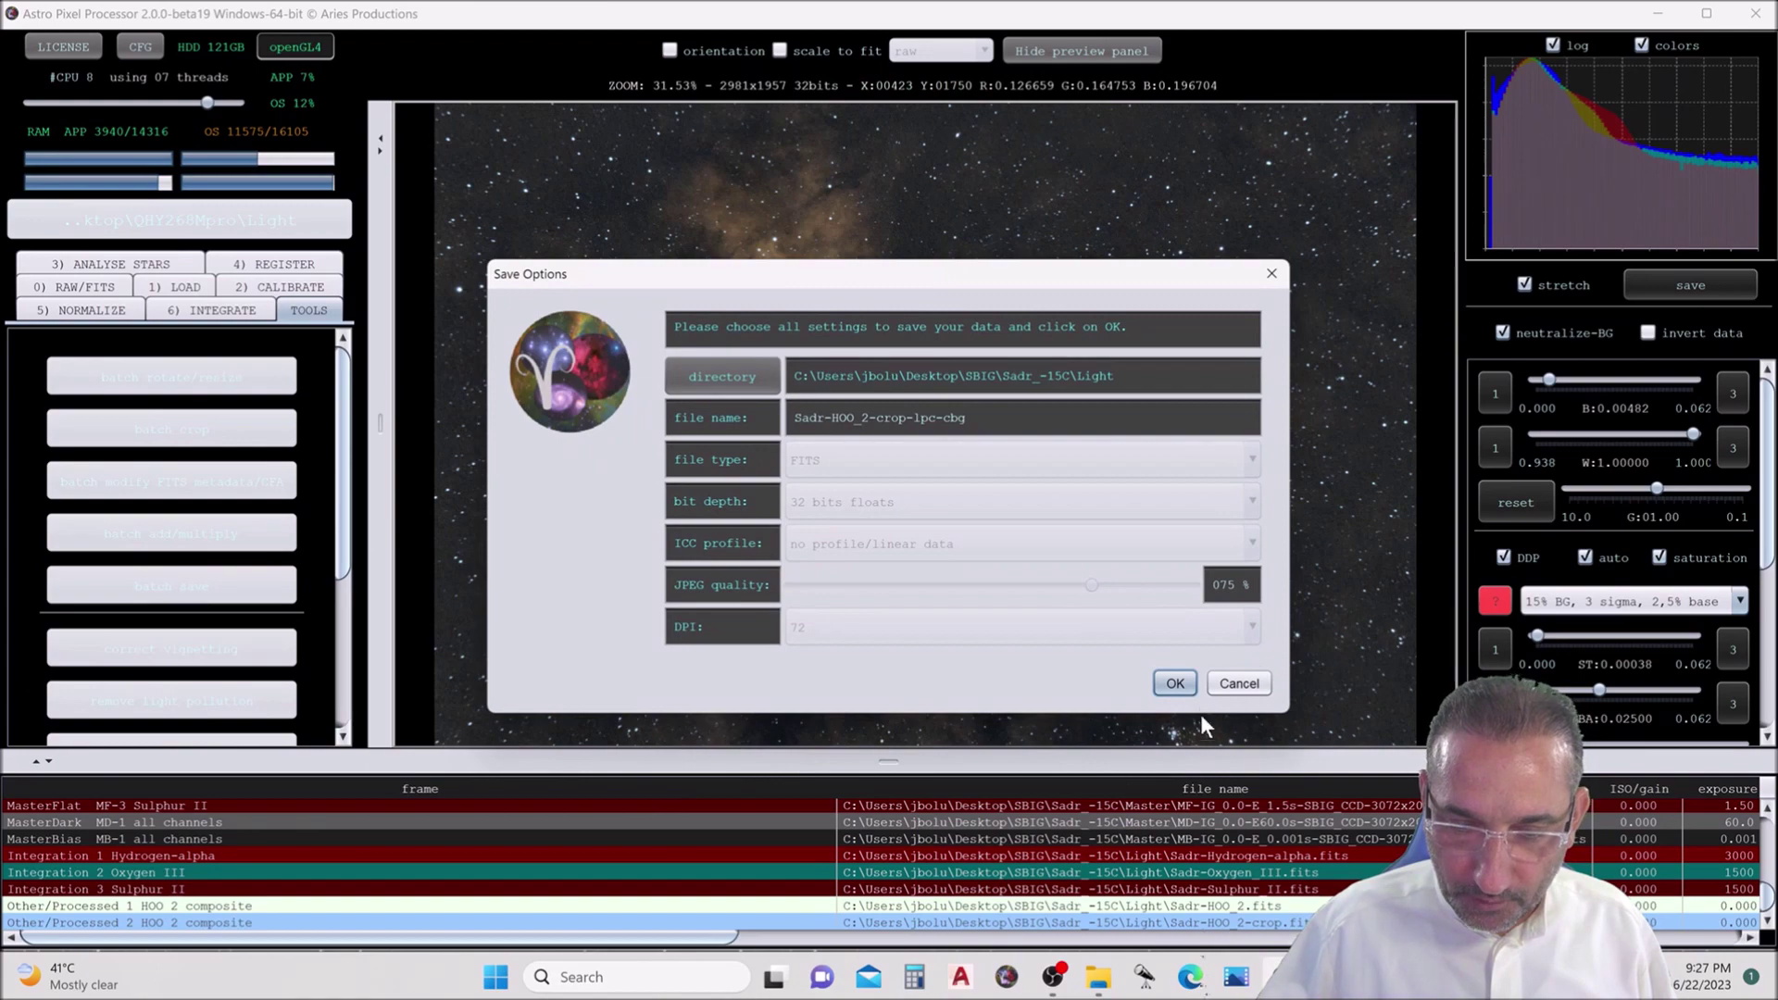
pyautogui.click(1176, 683)
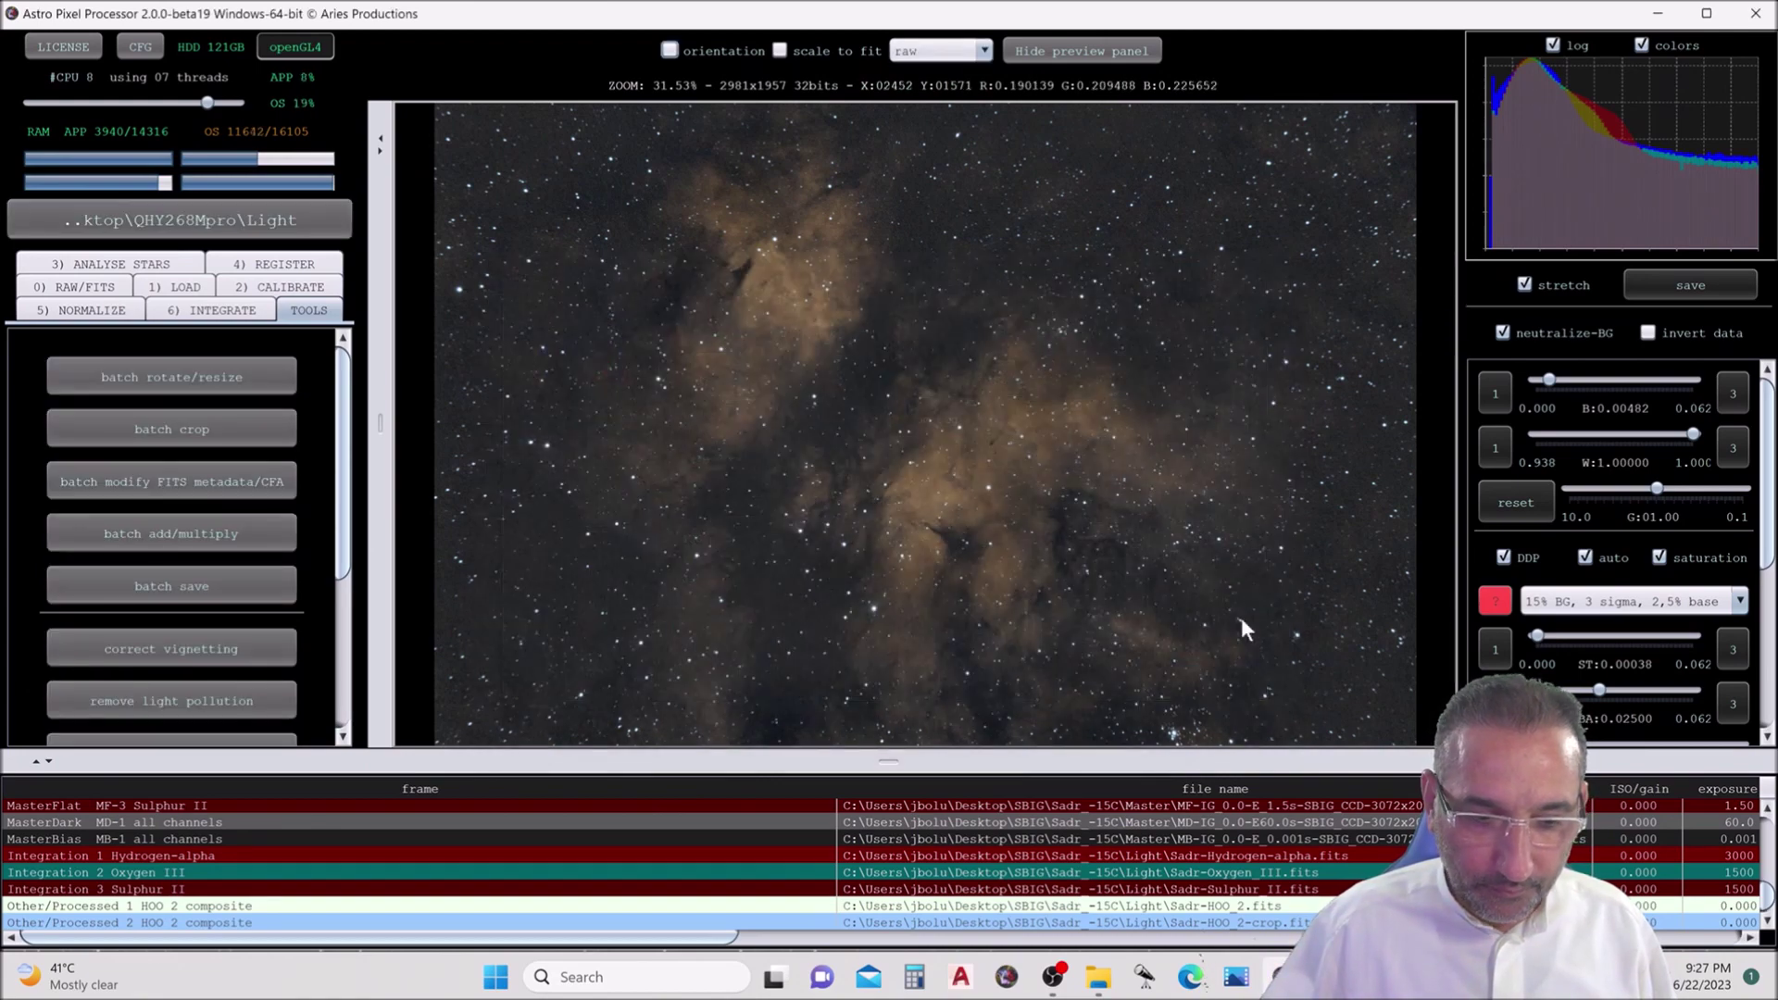
# - Load the corrected Sadr-HOO_2-crop-lpc-cbg composite and fine-tune the preview's black point to 0.00484
pyautogui.scroll(-1, 1241, 835)
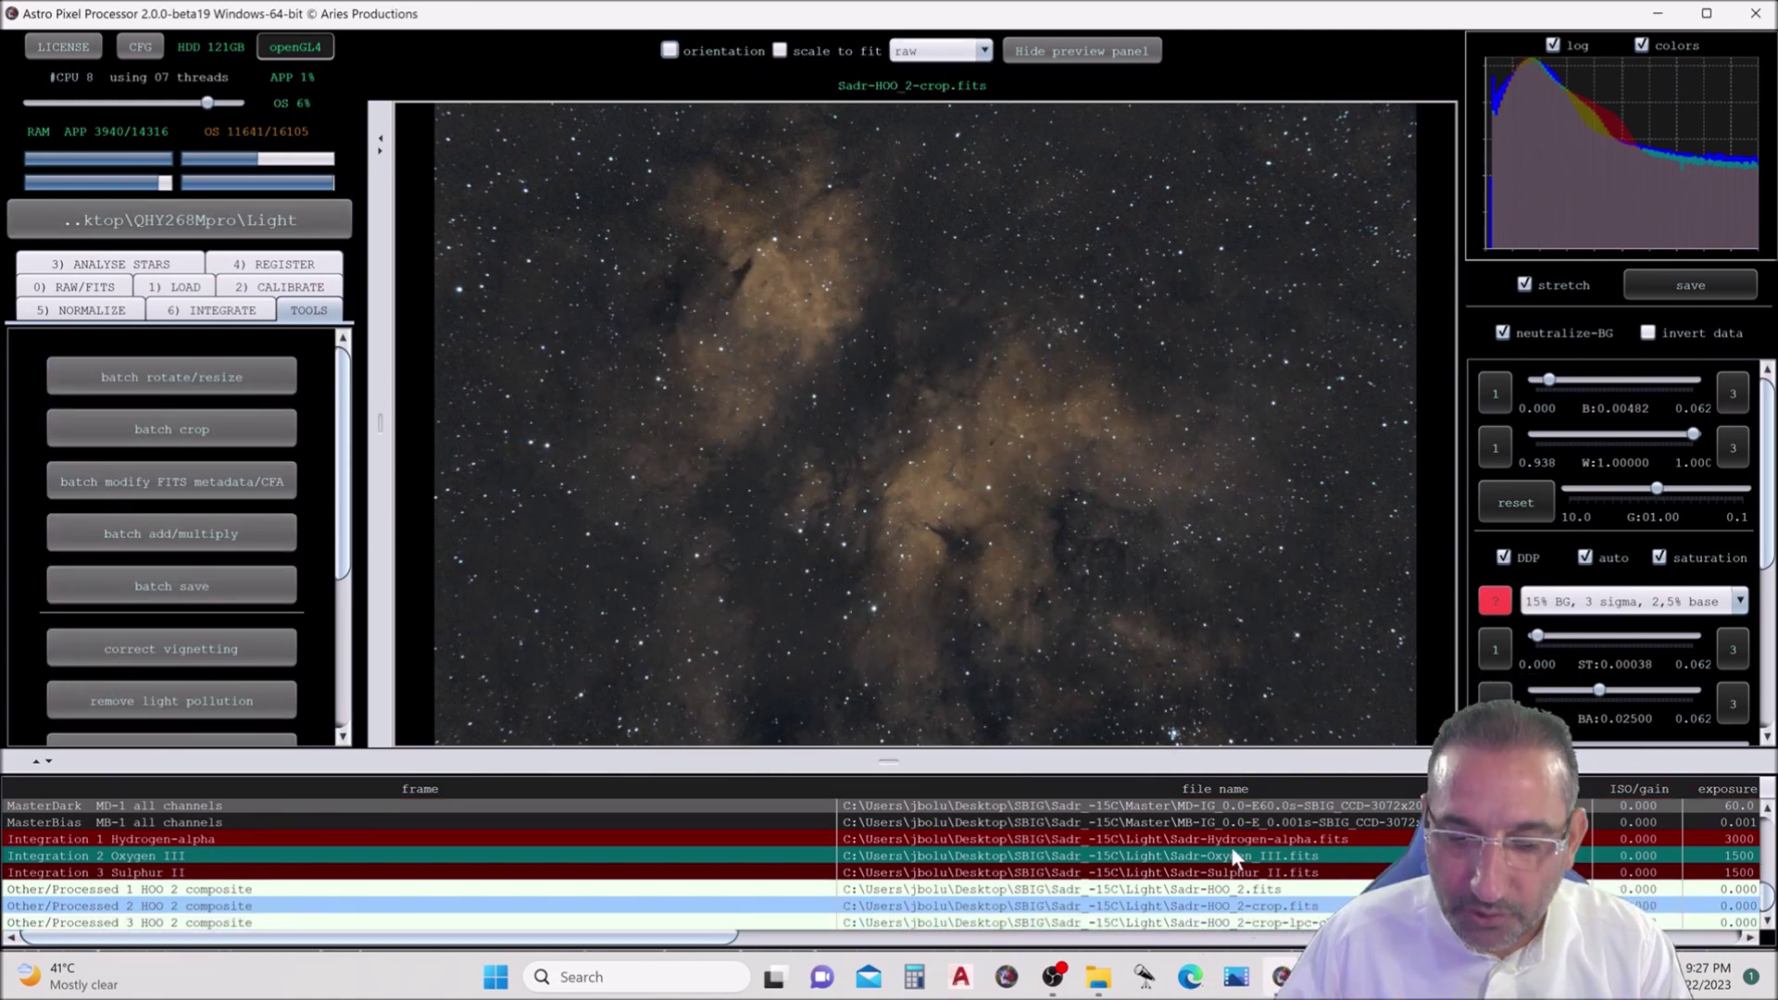
pyautogui.doubleClick(1306, 924)
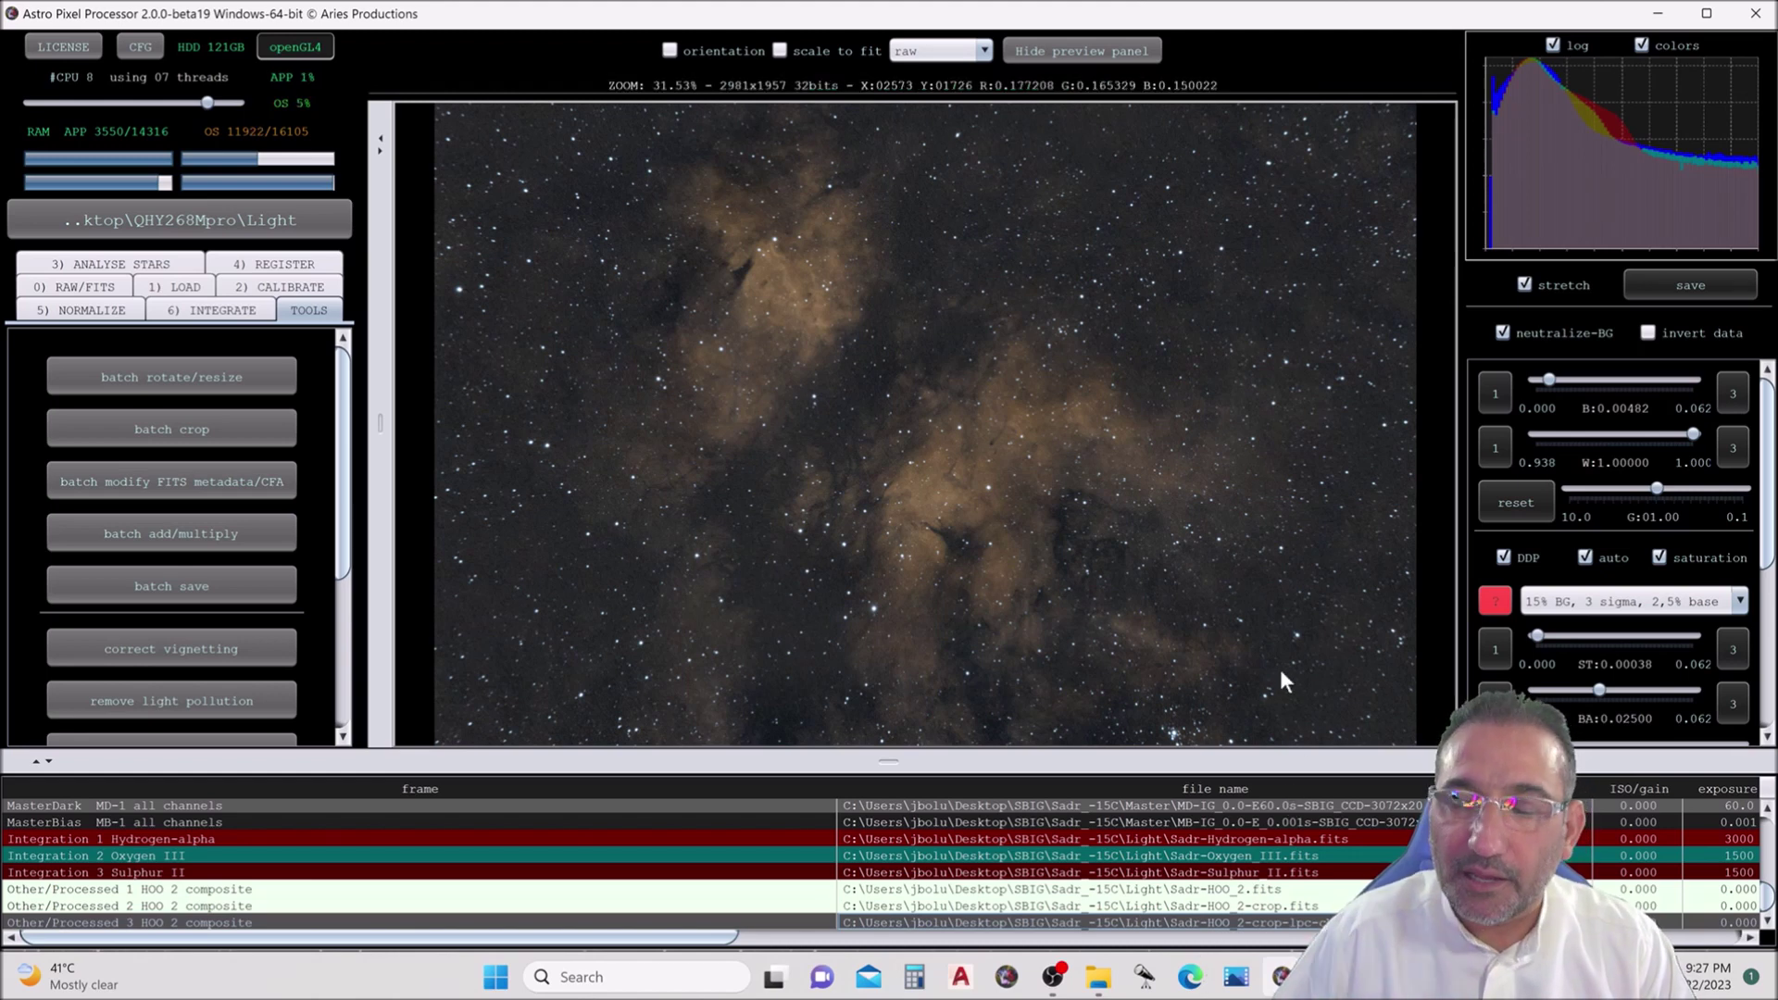
pyautogui.click(1747, 397)
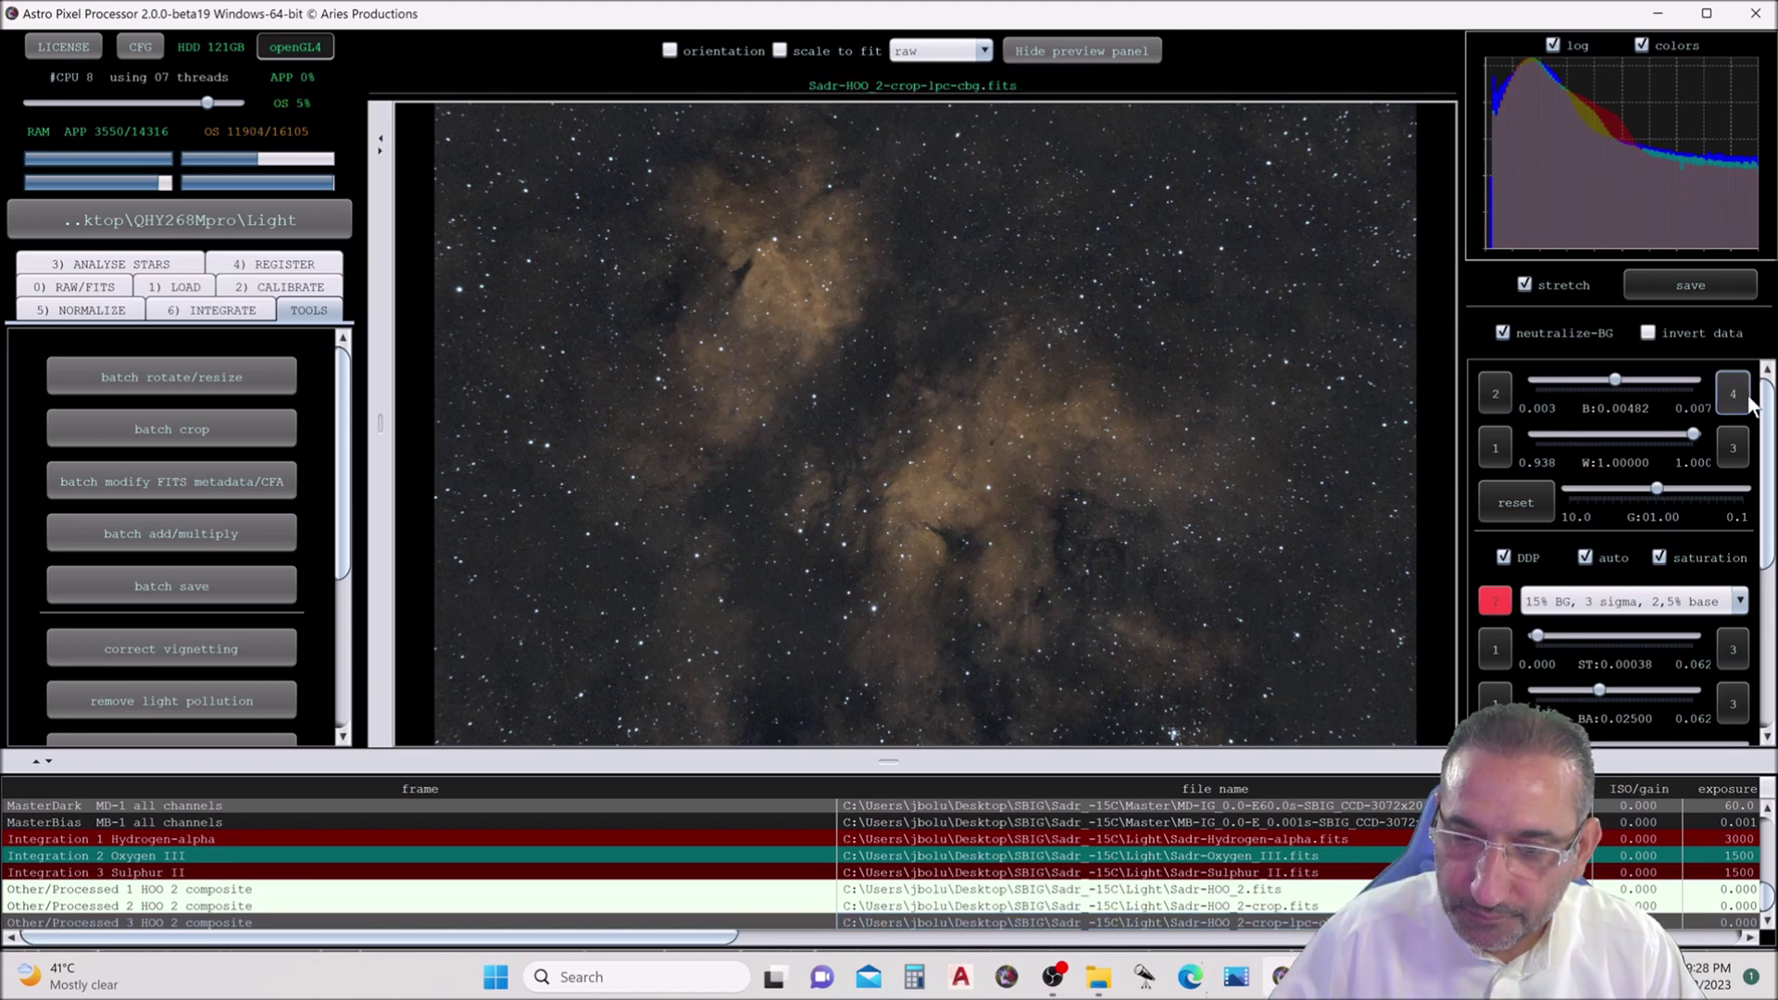
pyautogui.click(1620, 380)
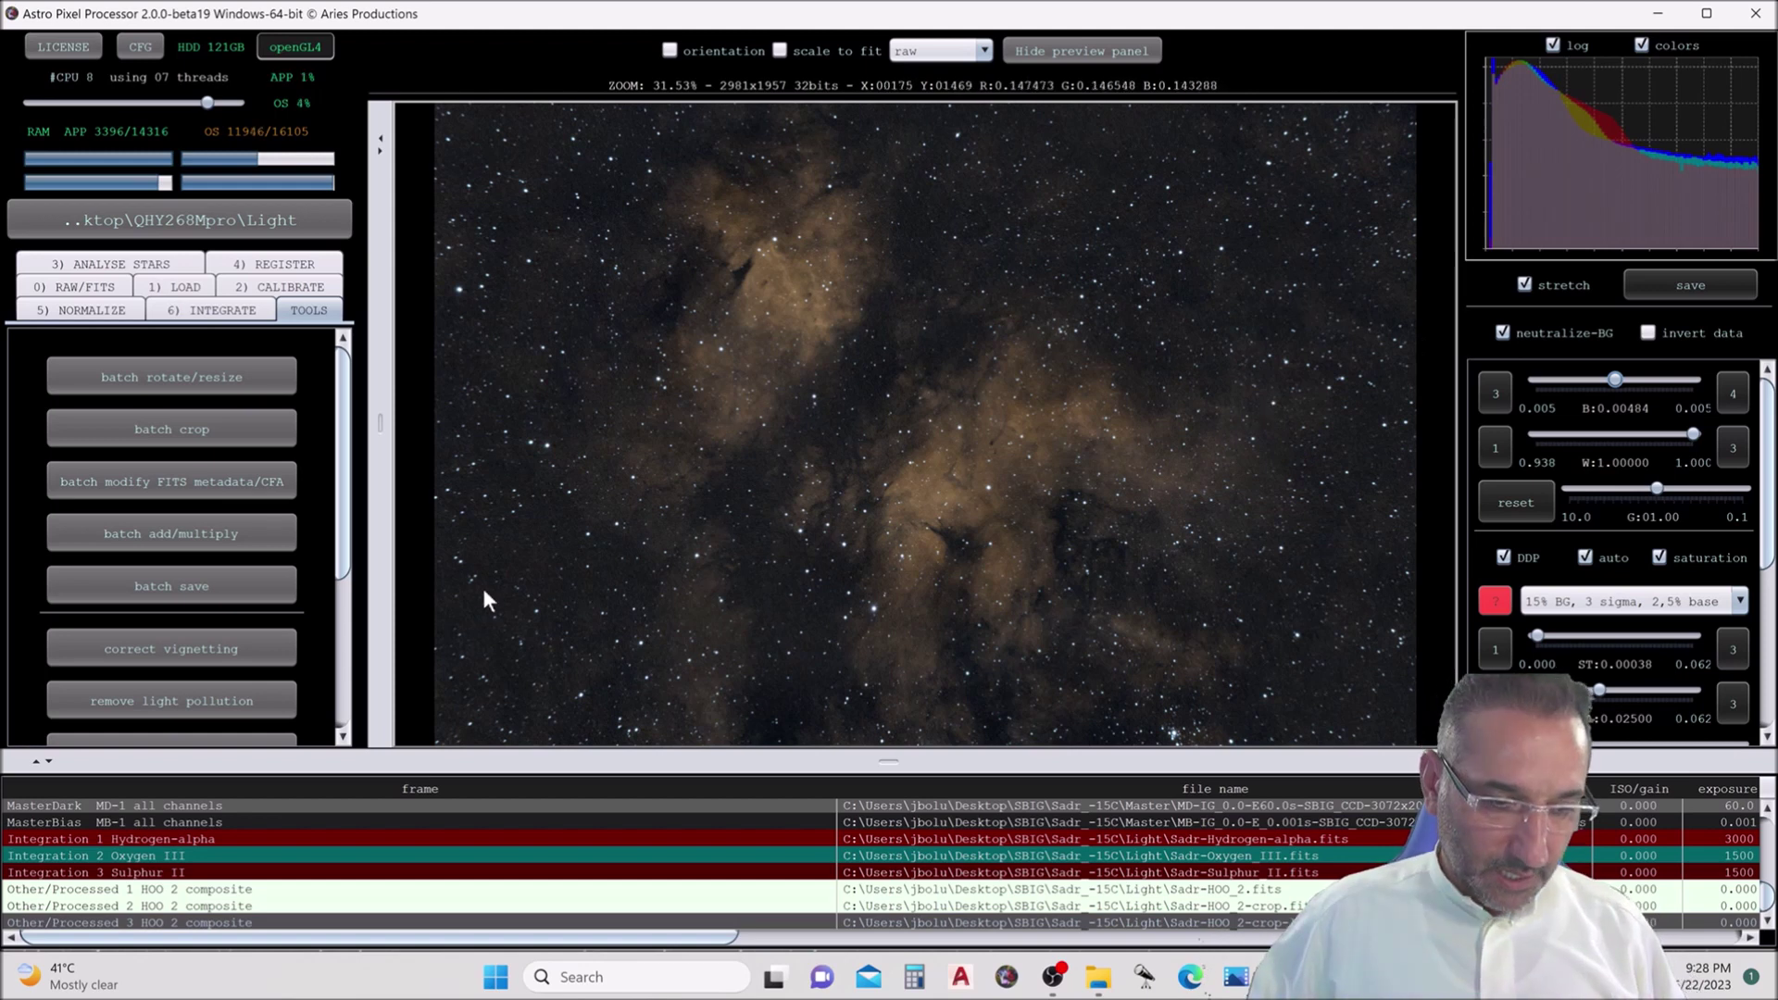
# - Save the stretched image as the 16-bit TIFF Sadr-HOO_2-crop-lpc-cbg-St with the sRGB v2 Legacy profile at 4800 DPI
pyautogui.scroll(-1, 256, 627)
pyautogui.scroll(-4, 256, 635)
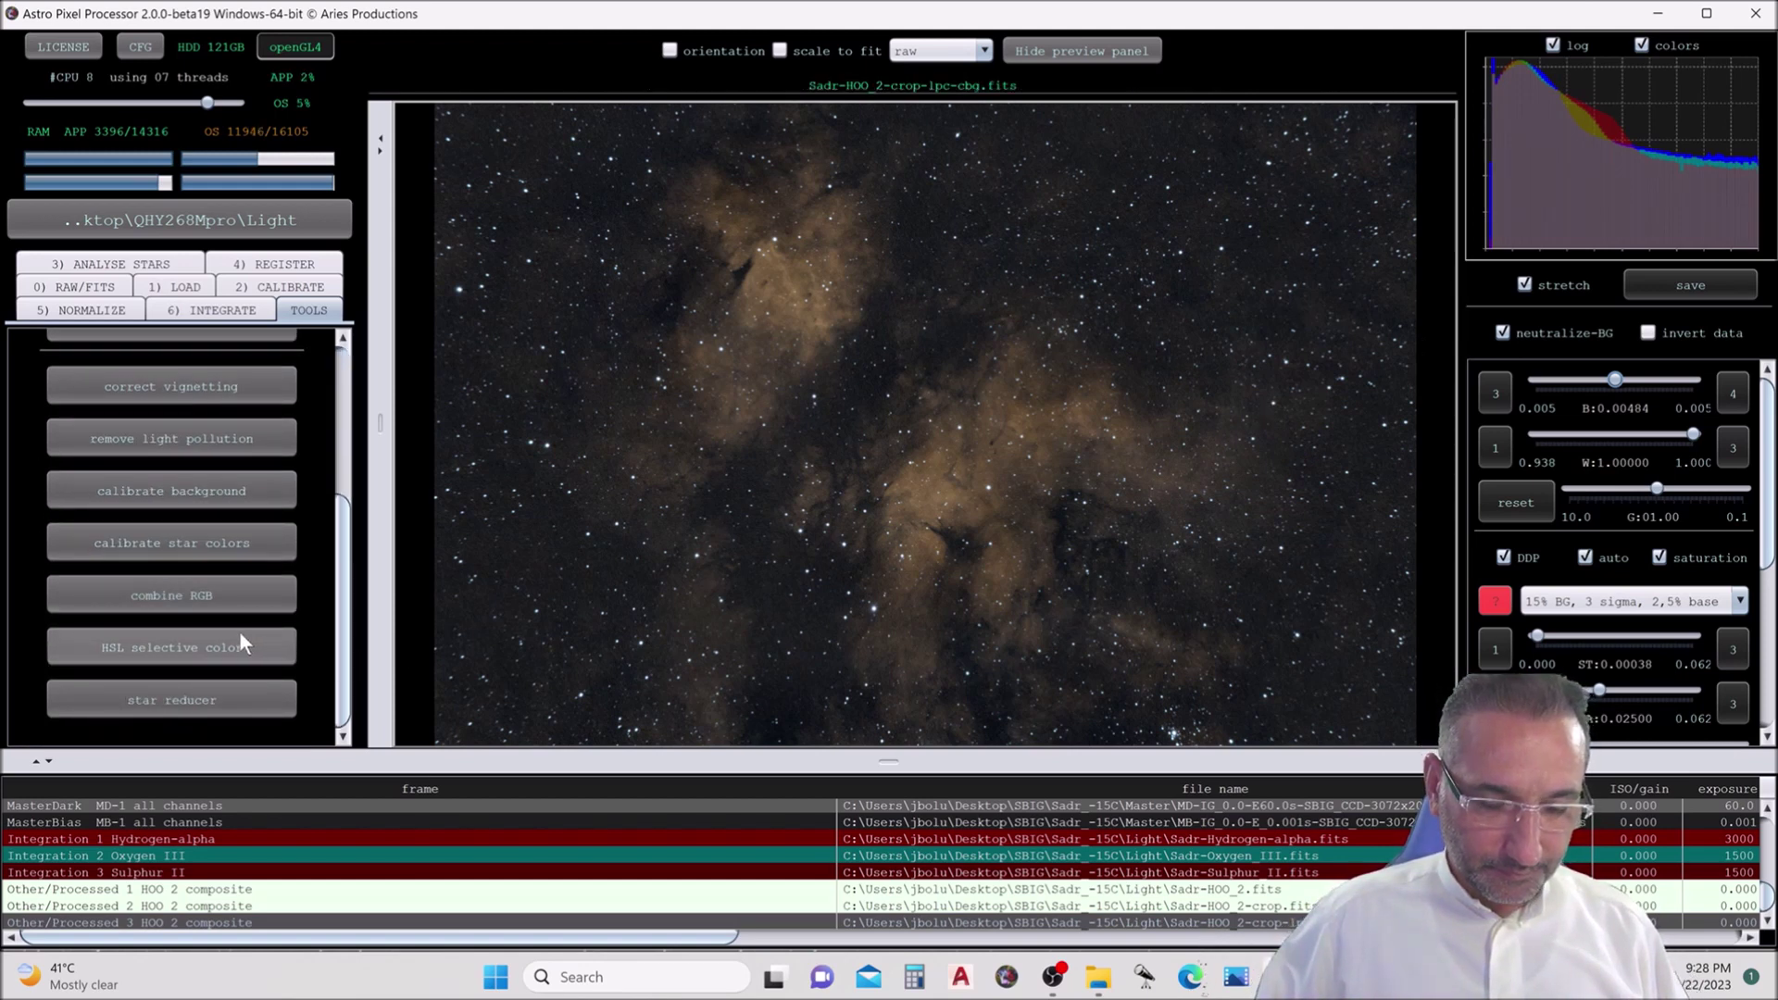
pyautogui.click(1649, 286)
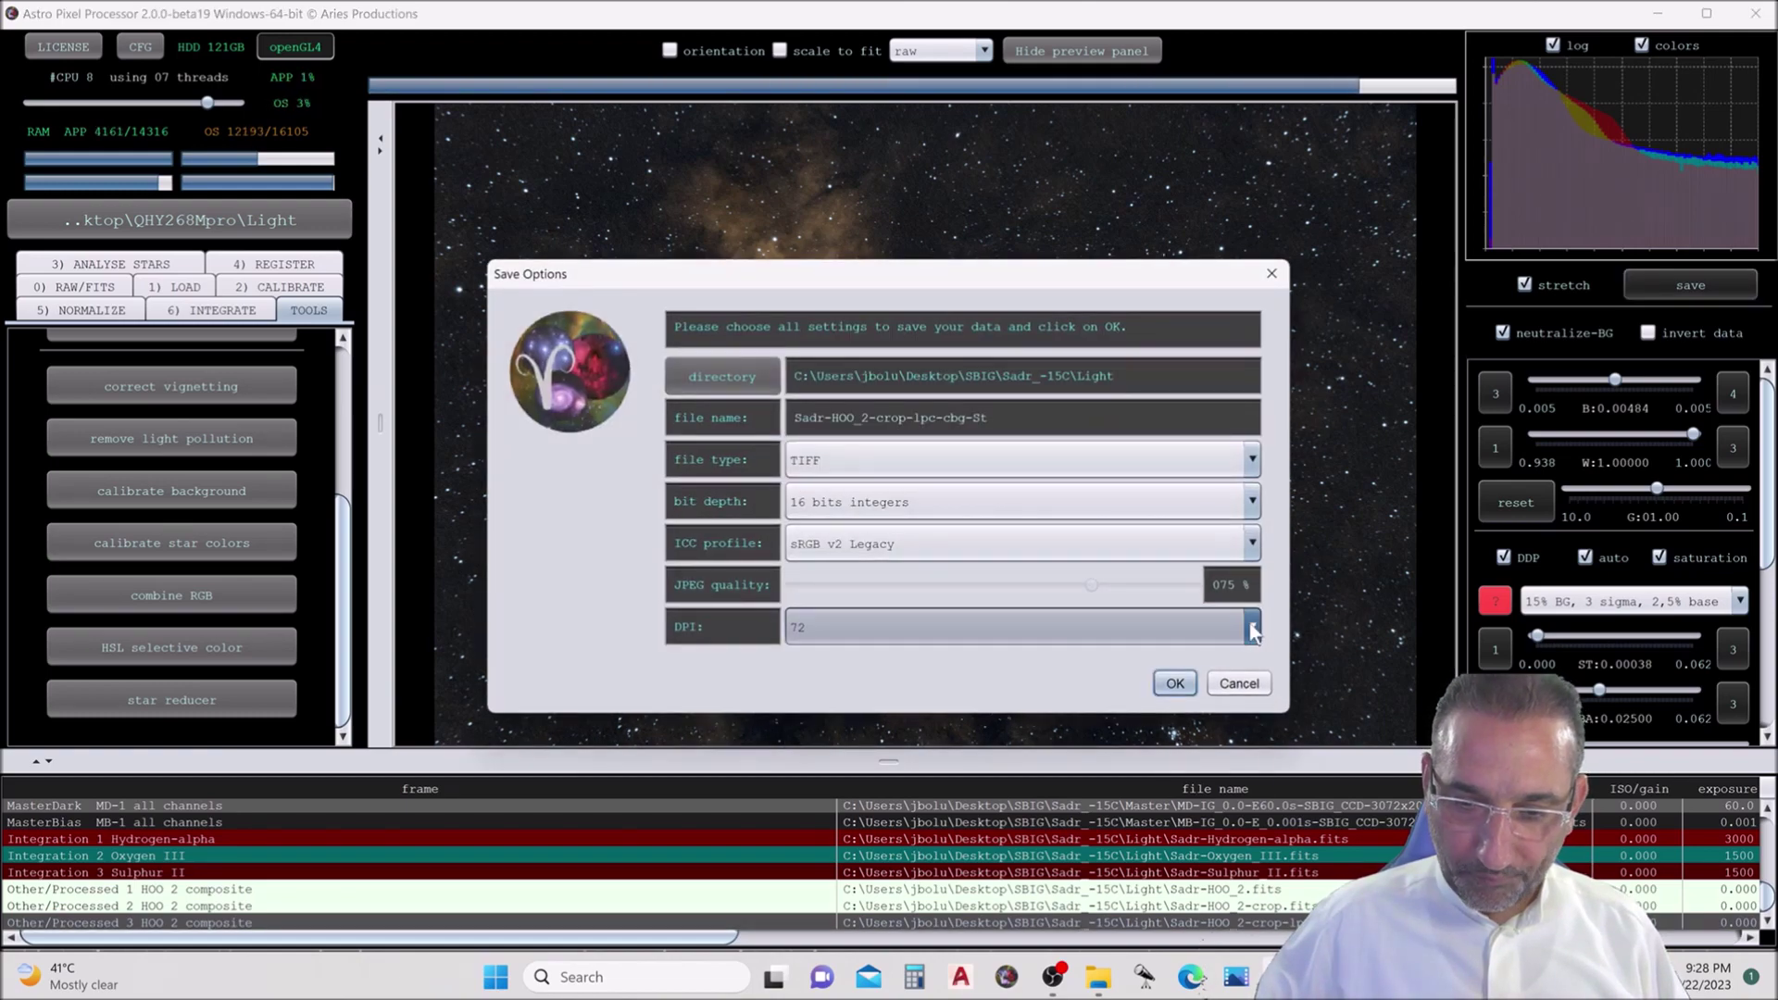
pyautogui.click(1251, 628)
pyautogui.moveTo(1252, 666); pyautogui.dragTo(1267, 812)
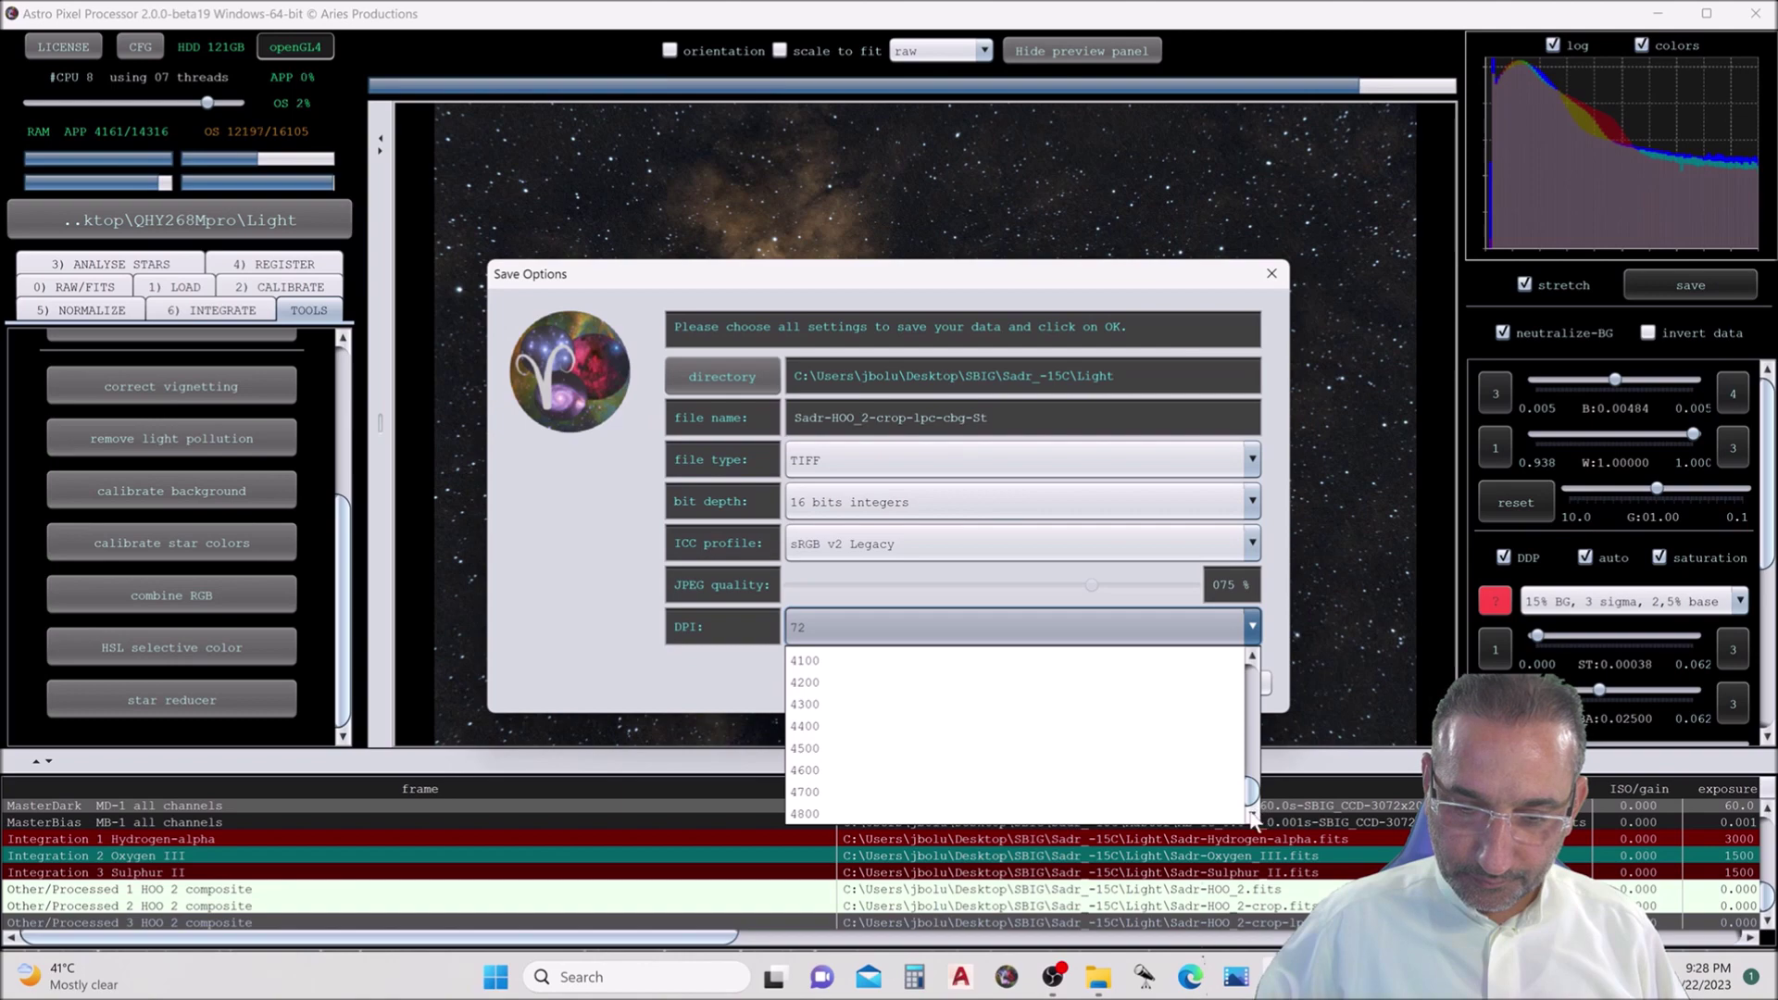
pyautogui.click(1236, 814)
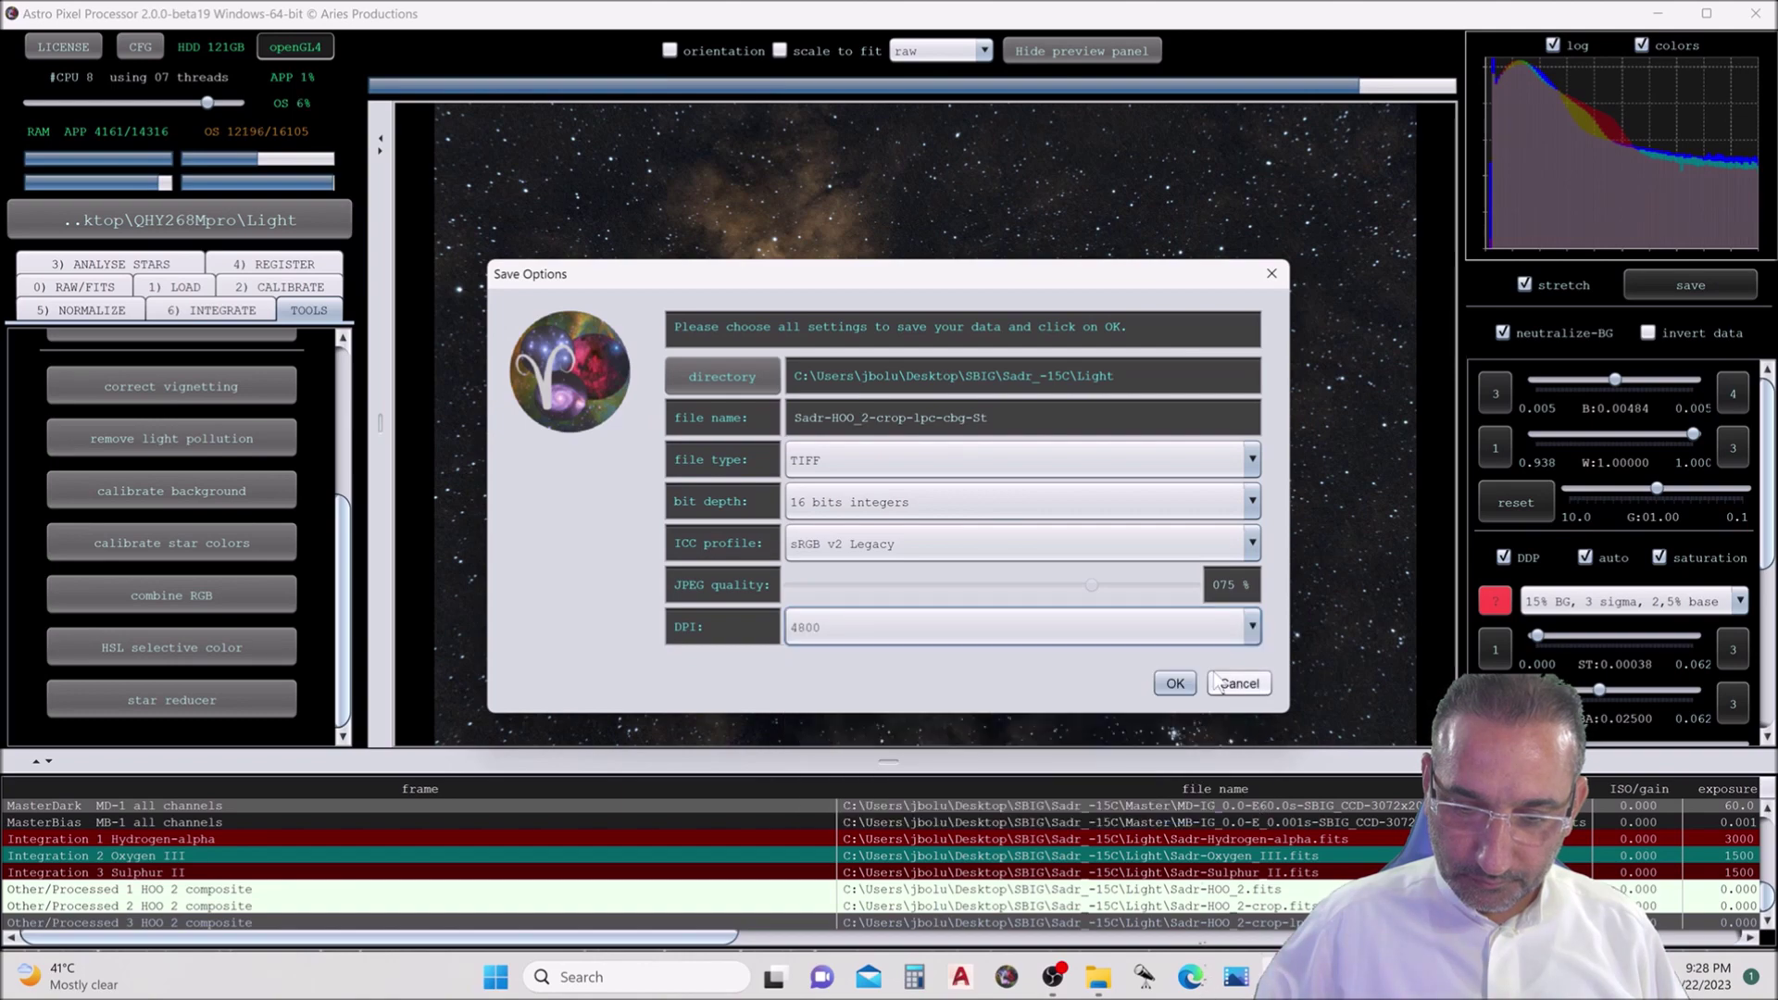
pyautogui.click(1164, 687)
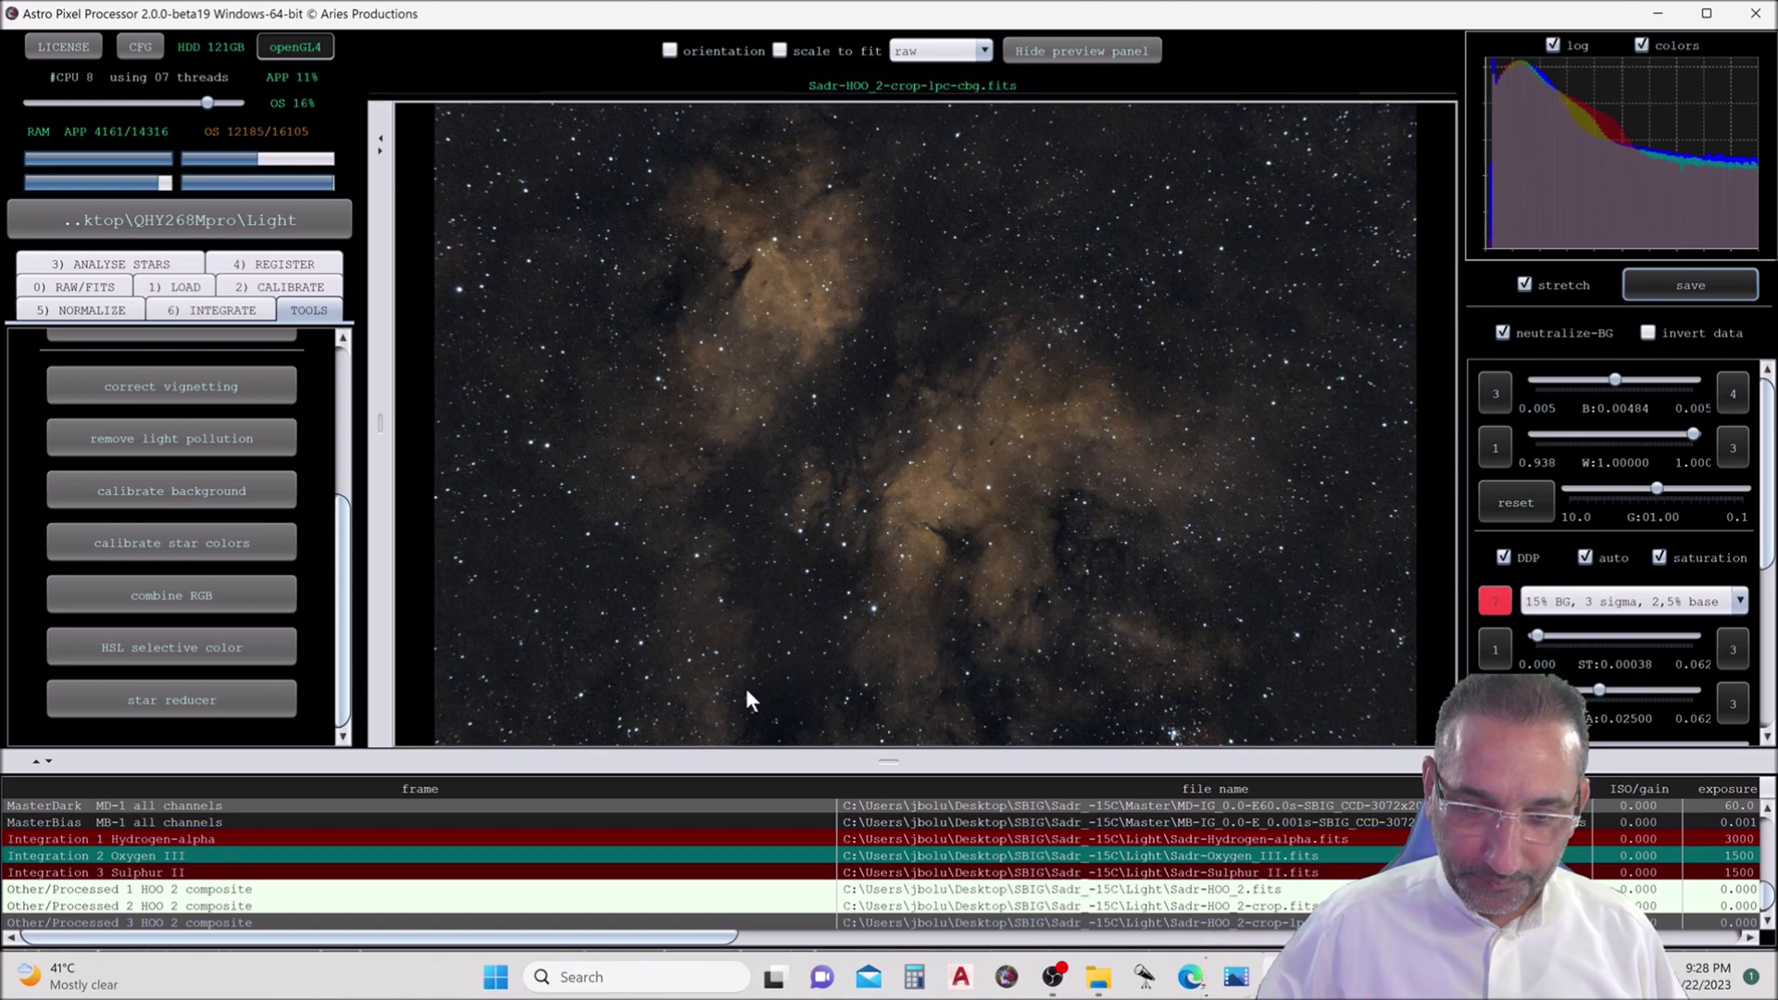
# - Start the star reducer on the corrected composite, setting the star halo correction to 1.1 and the star size to 73%
pyautogui.click(222, 704)
pyautogui.click(1049, 575)
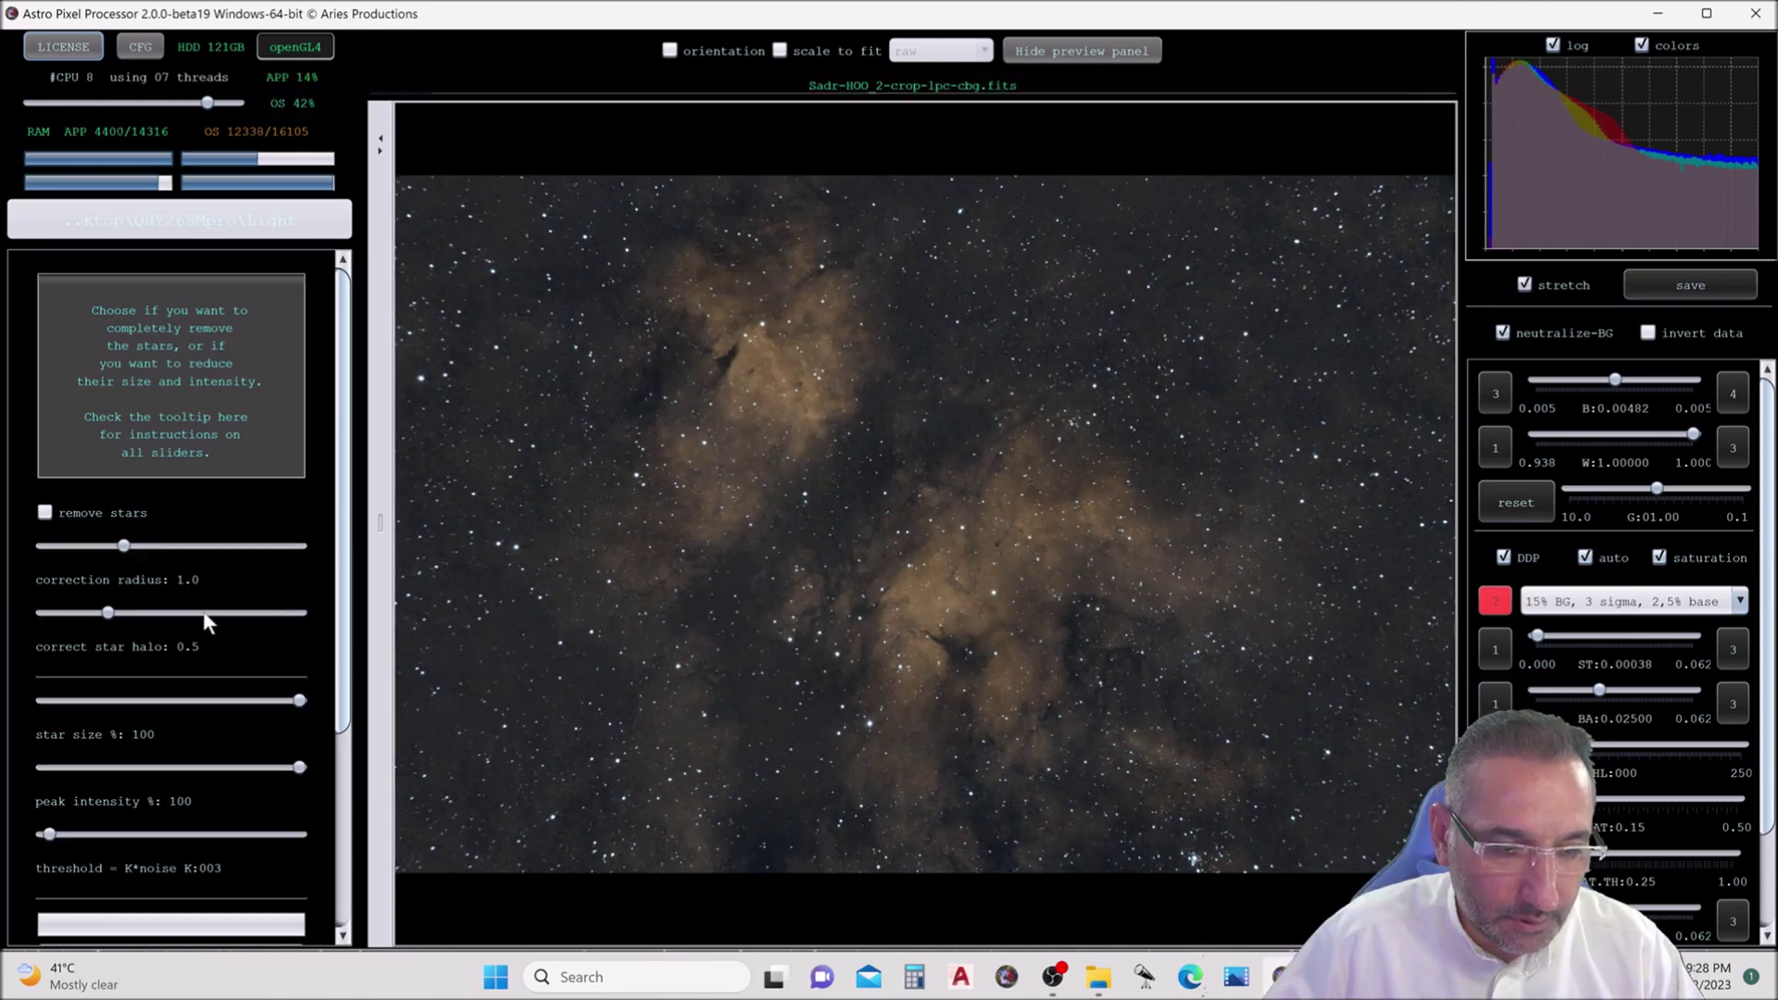
pyautogui.click(219, 614)
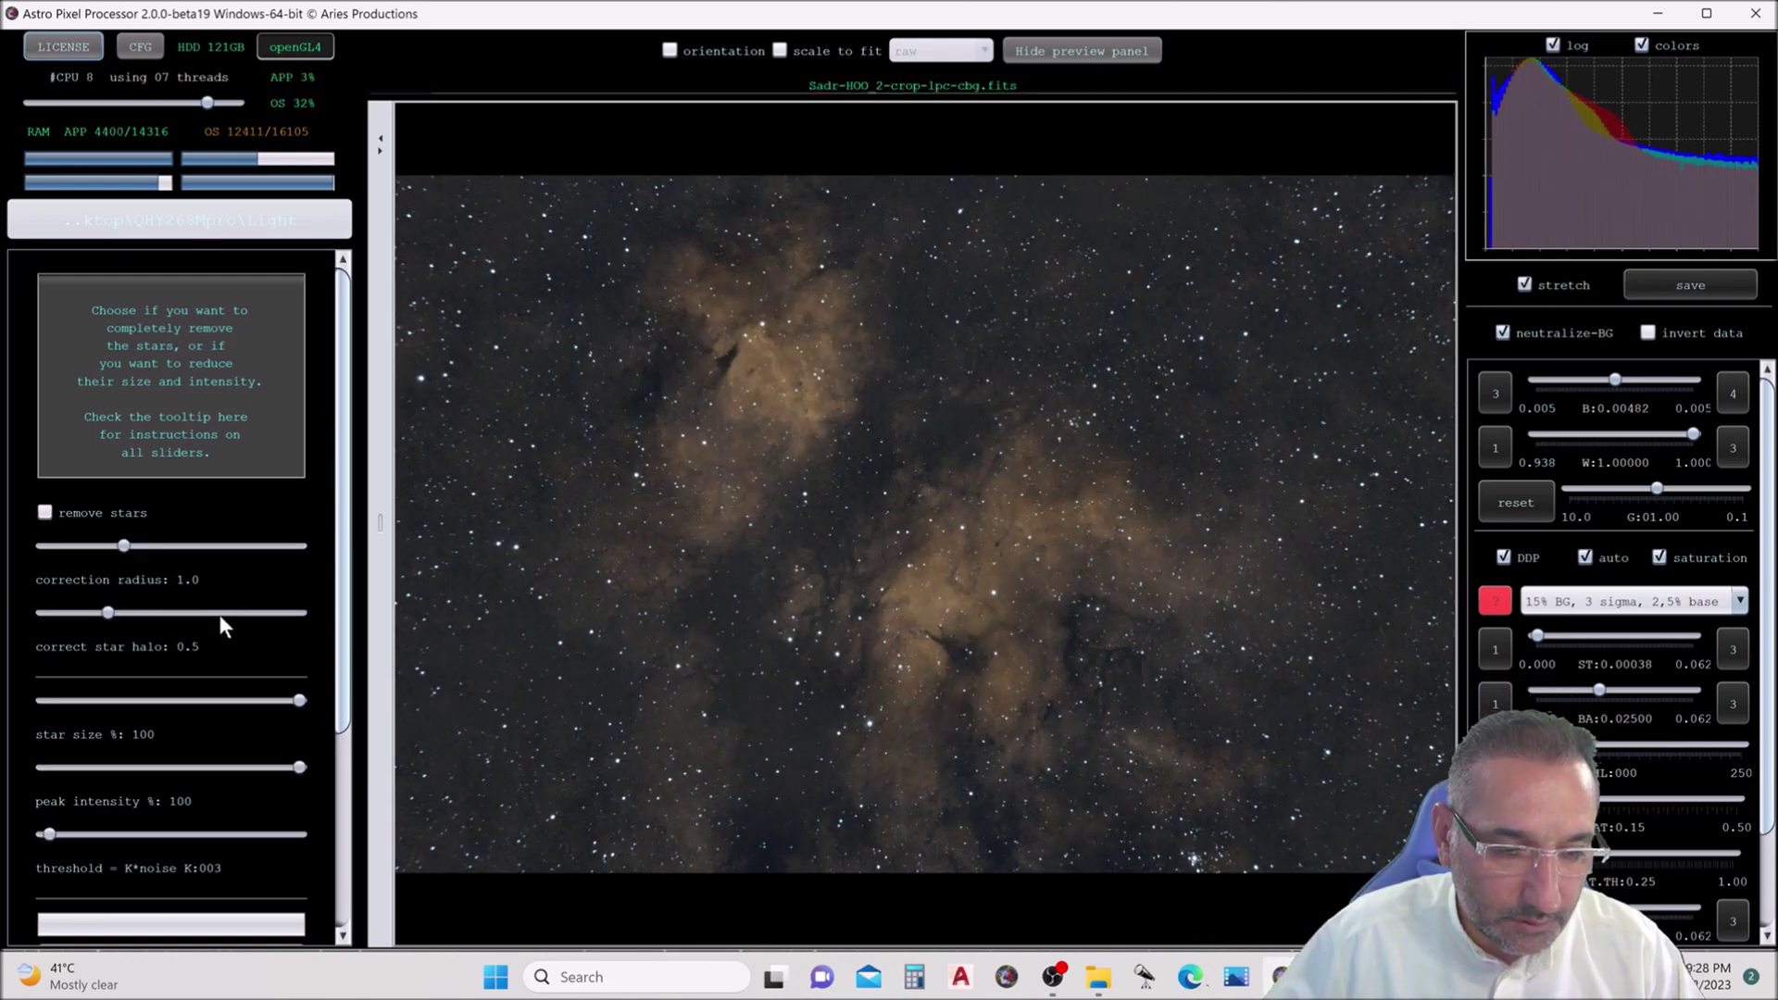
pyautogui.click(218, 614)
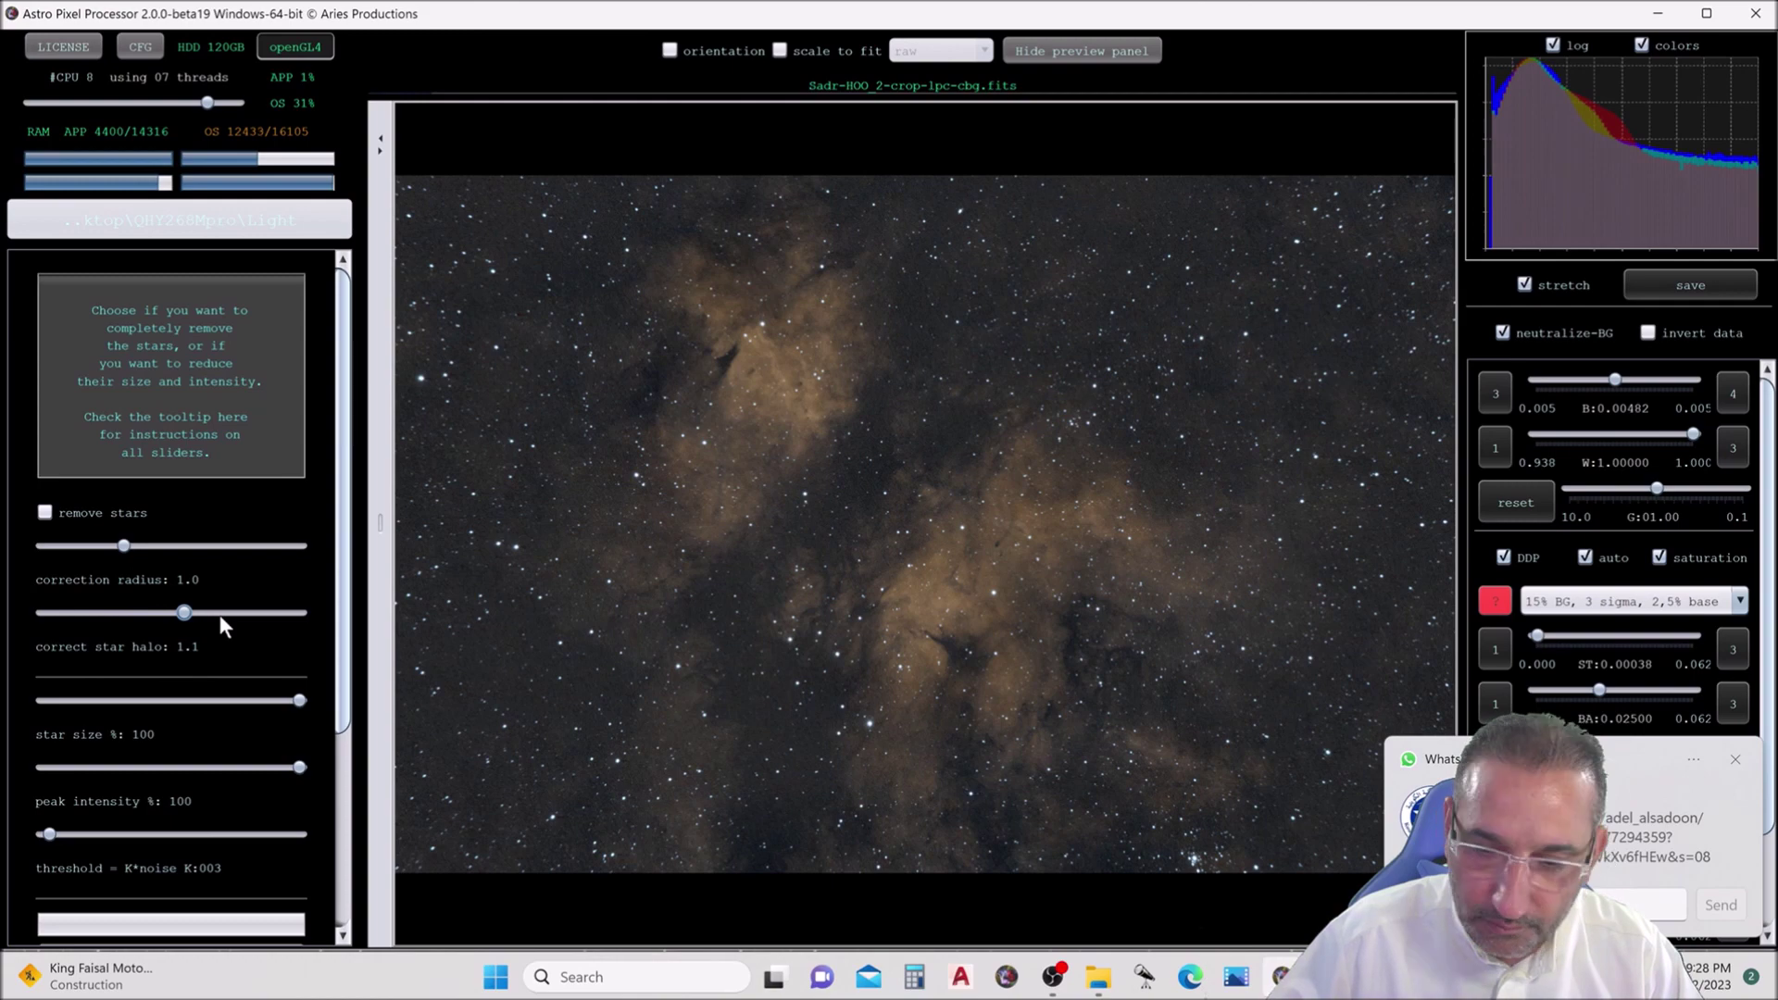
pyautogui.scroll(-2, 219, 615)
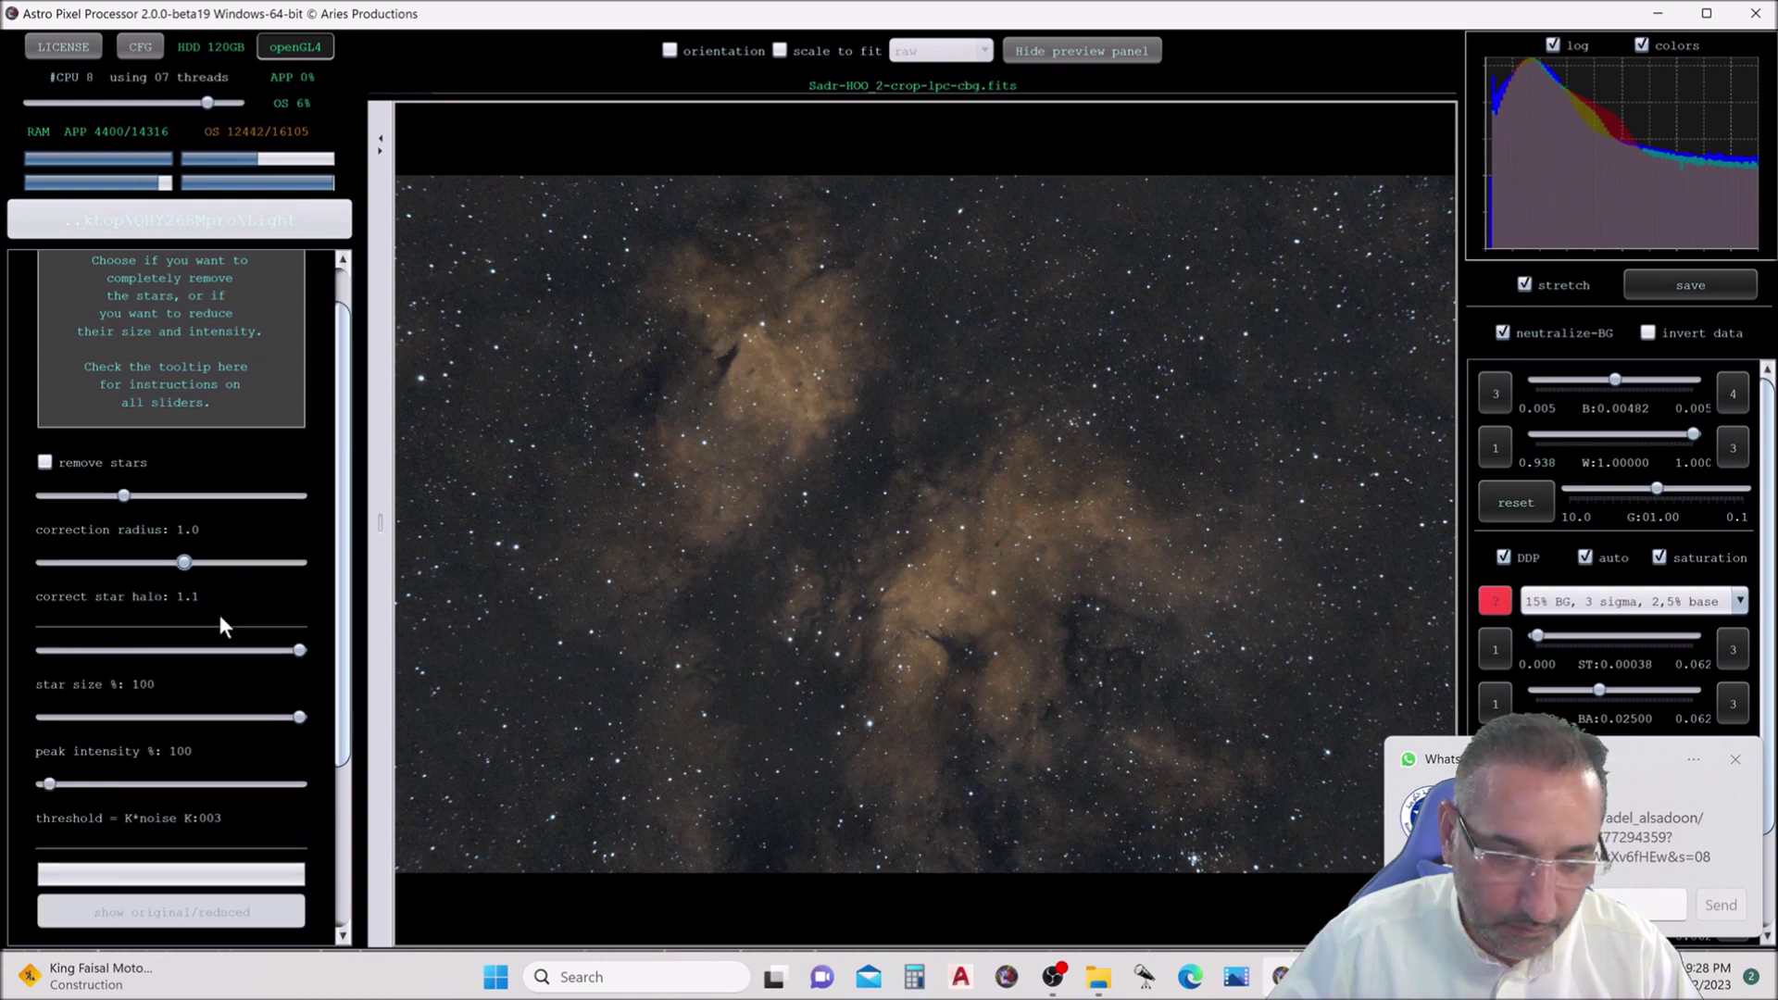
pyautogui.click(1737, 761)
pyautogui.click(151, 601)
pyautogui.click(148, 600)
pyautogui.click(148, 601)
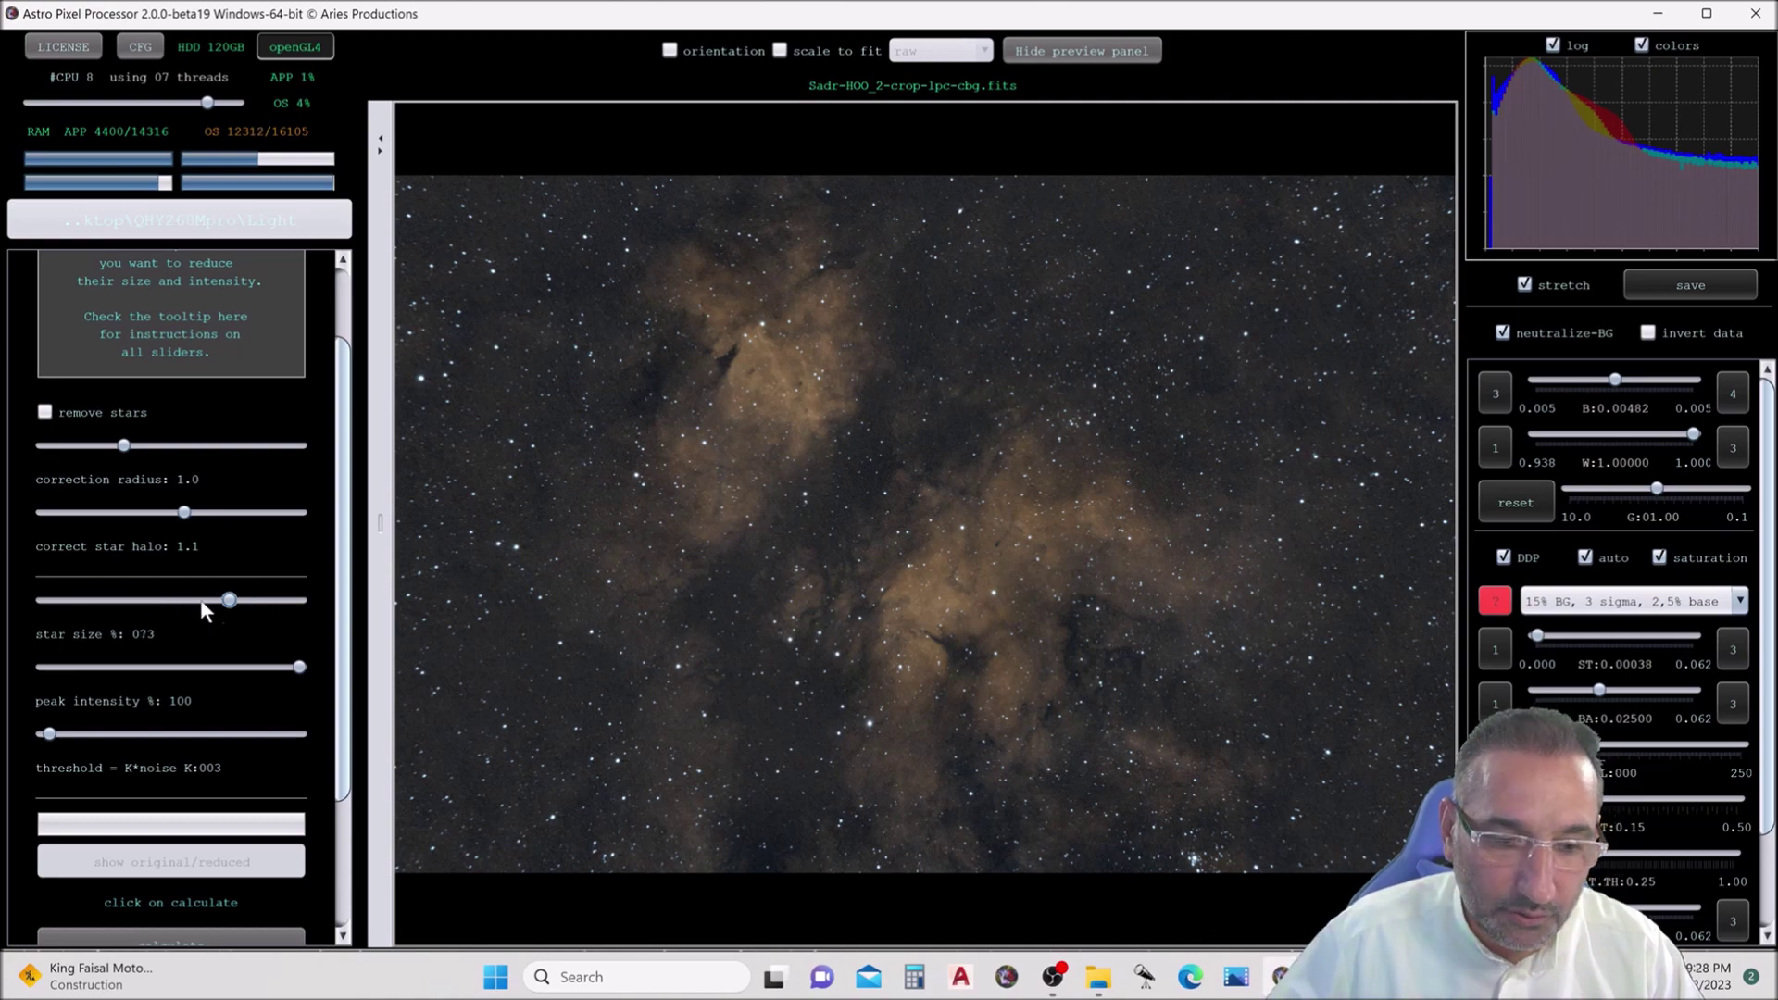
# - Set the stars' peak intensity to 50% and the noise threshold K to 1, and calculate the star reduction
pyautogui.click(111, 665)
pyautogui.click(111, 665)
pyautogui.click(111, 665)
pyautogui.click(110, 665)
pyautogui.click(110, 665)
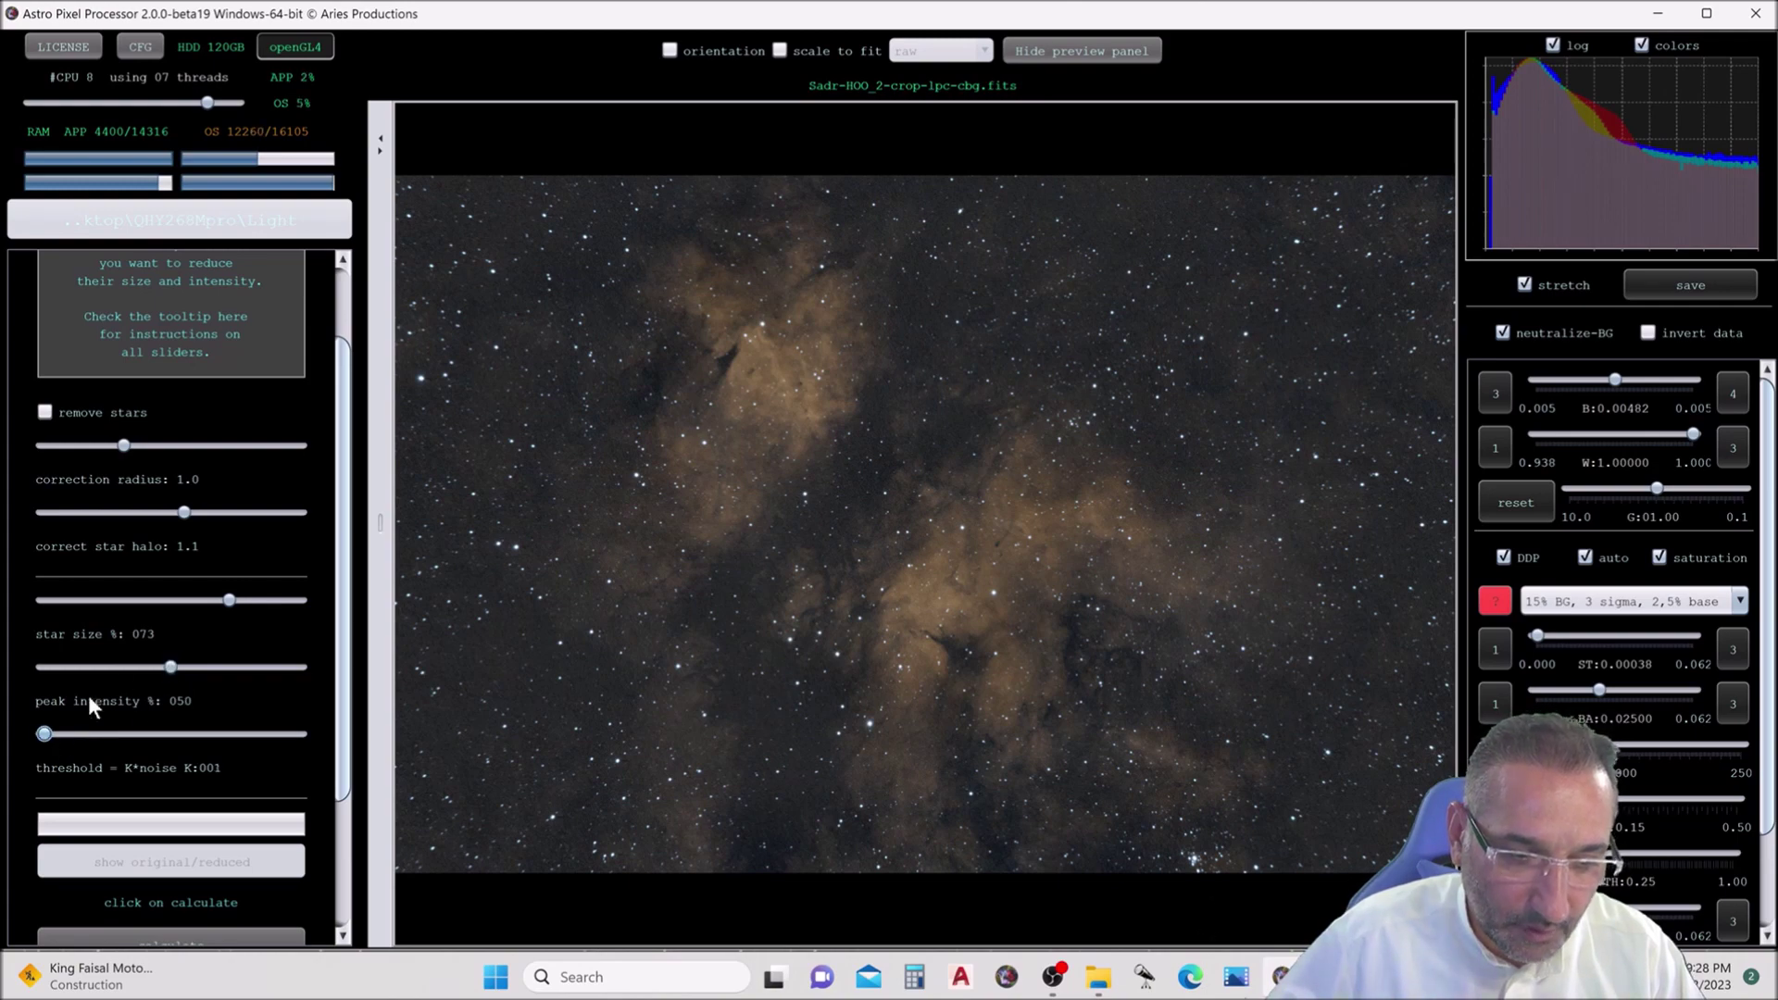
pyautogui.scroll(-3, 111, 722)
pyautogui.click(146, 750)
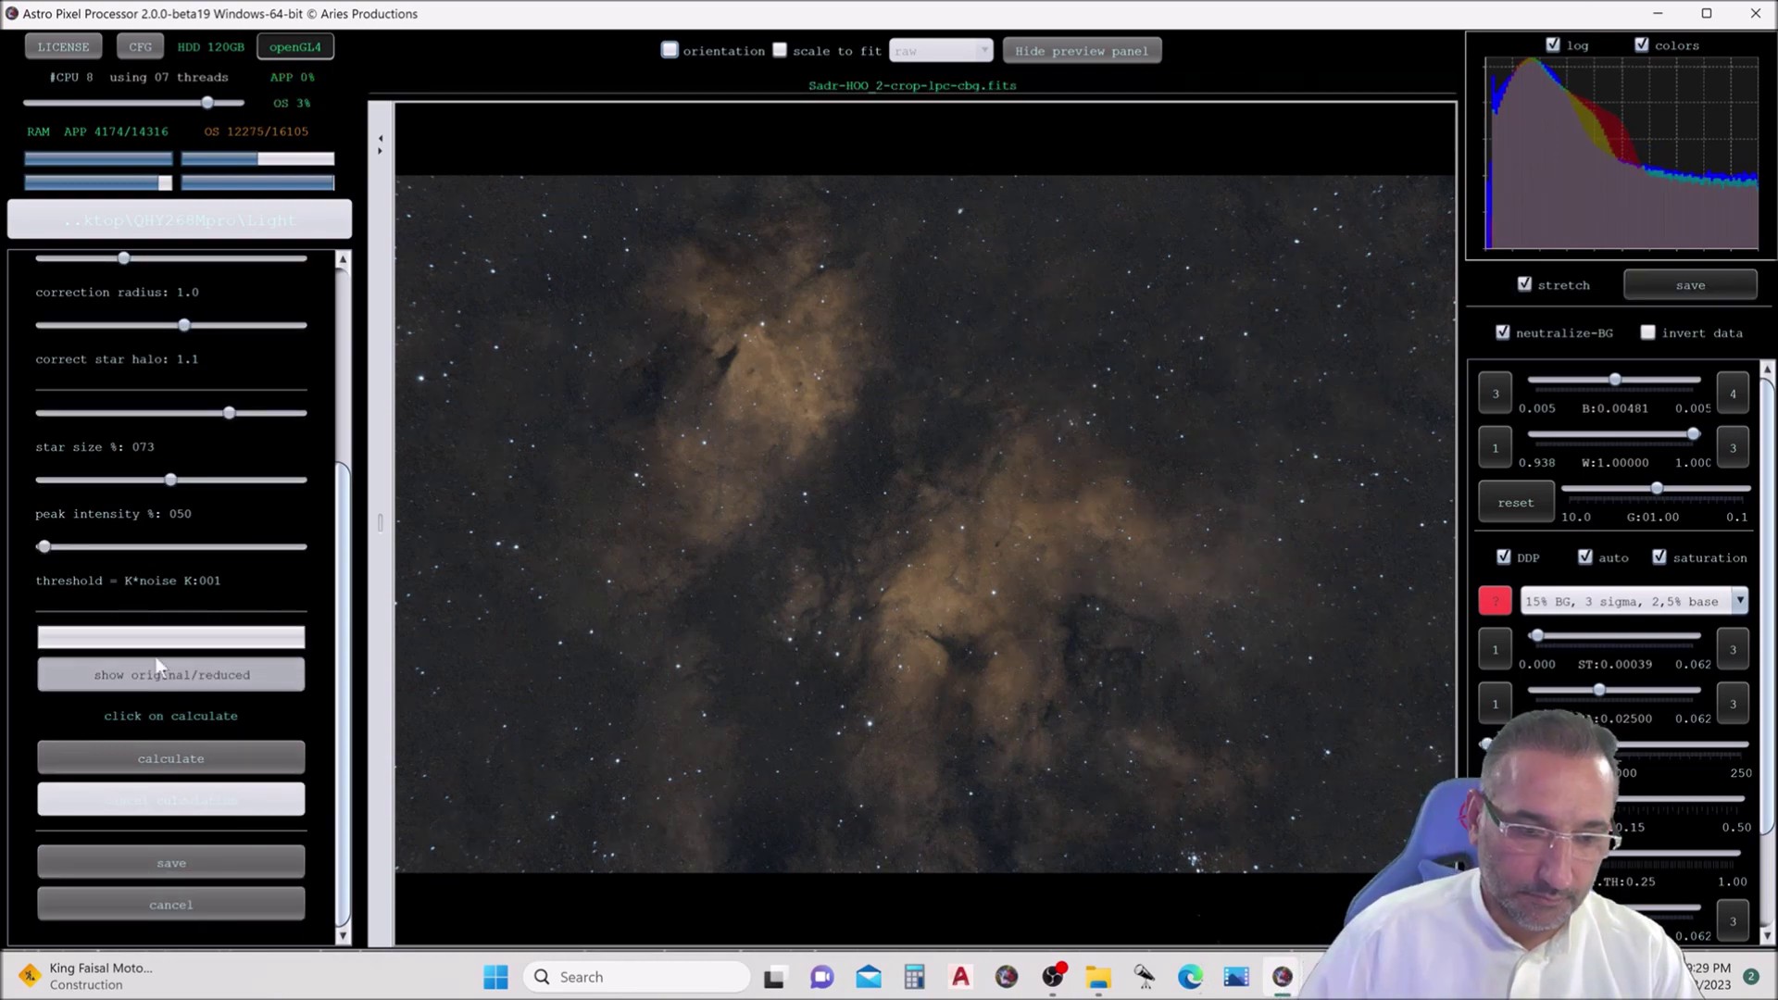
# - Refine the star reduction with star size 80%, star halo correction 0.9 and peak intensity 59%, recalculating the result
pyautogui.scroll(2, 164, 569)
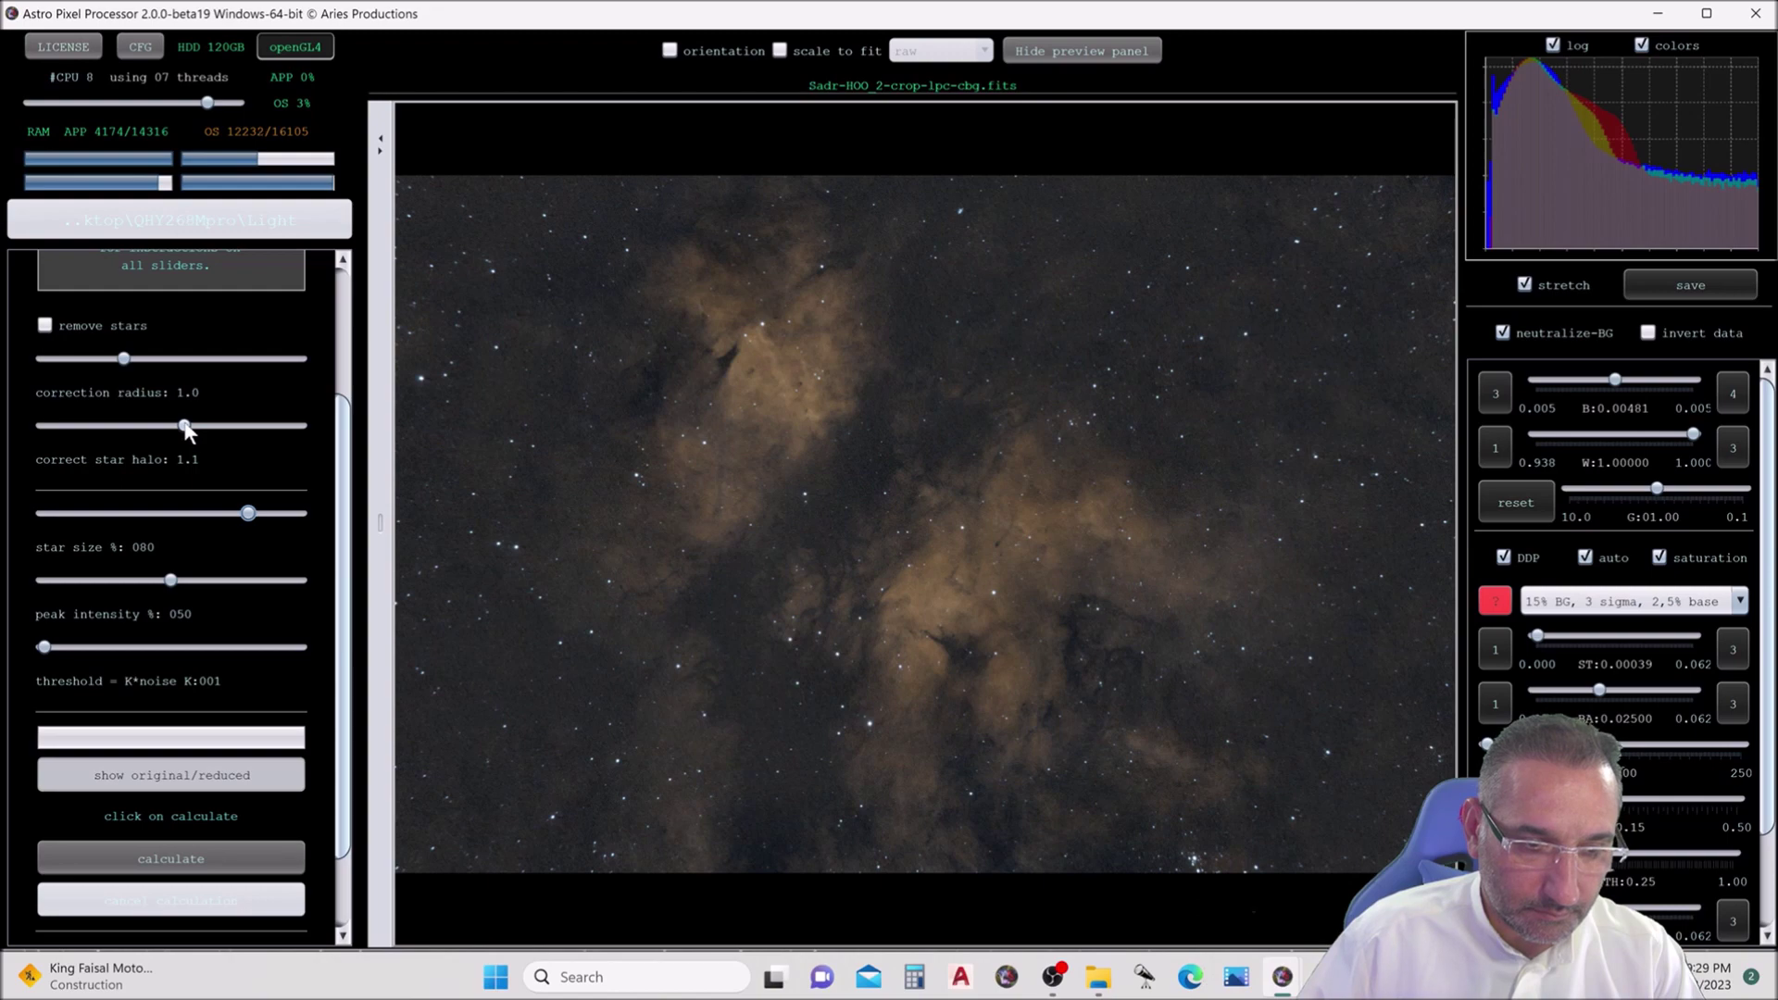
pyautogui.moveTo(184, 424); pyautogui.dragTo(161, 424)
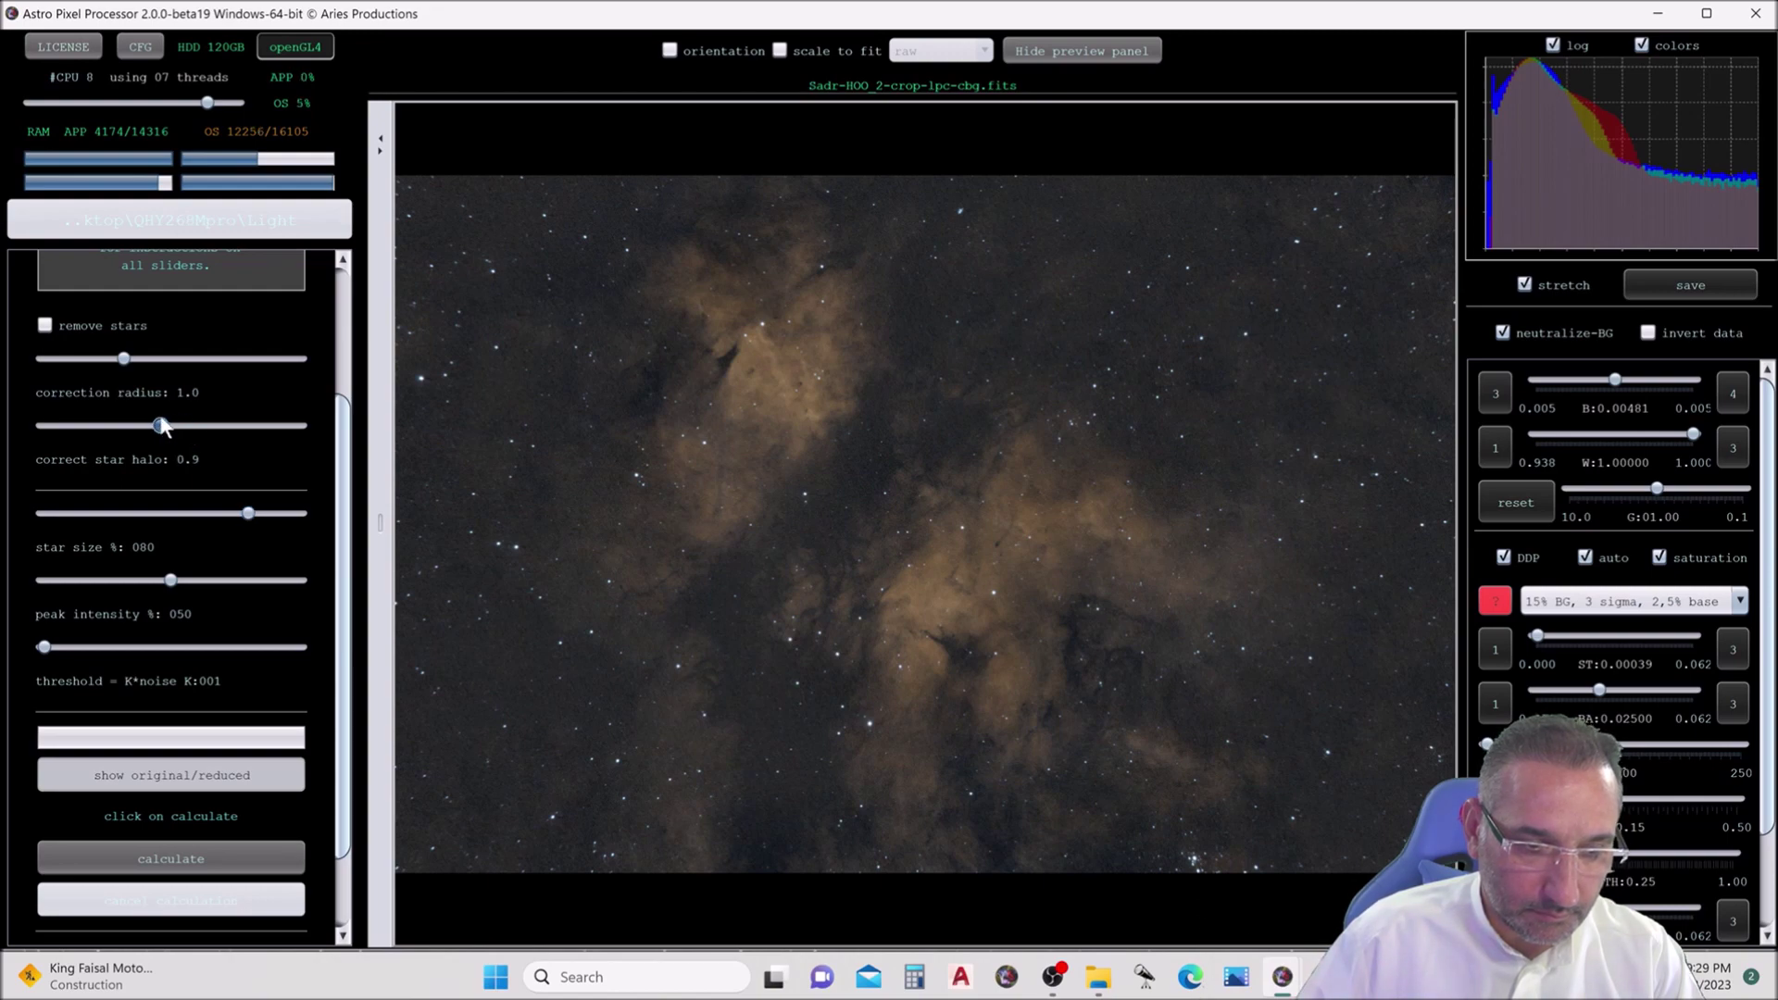
pyautogui.click(152, 852)
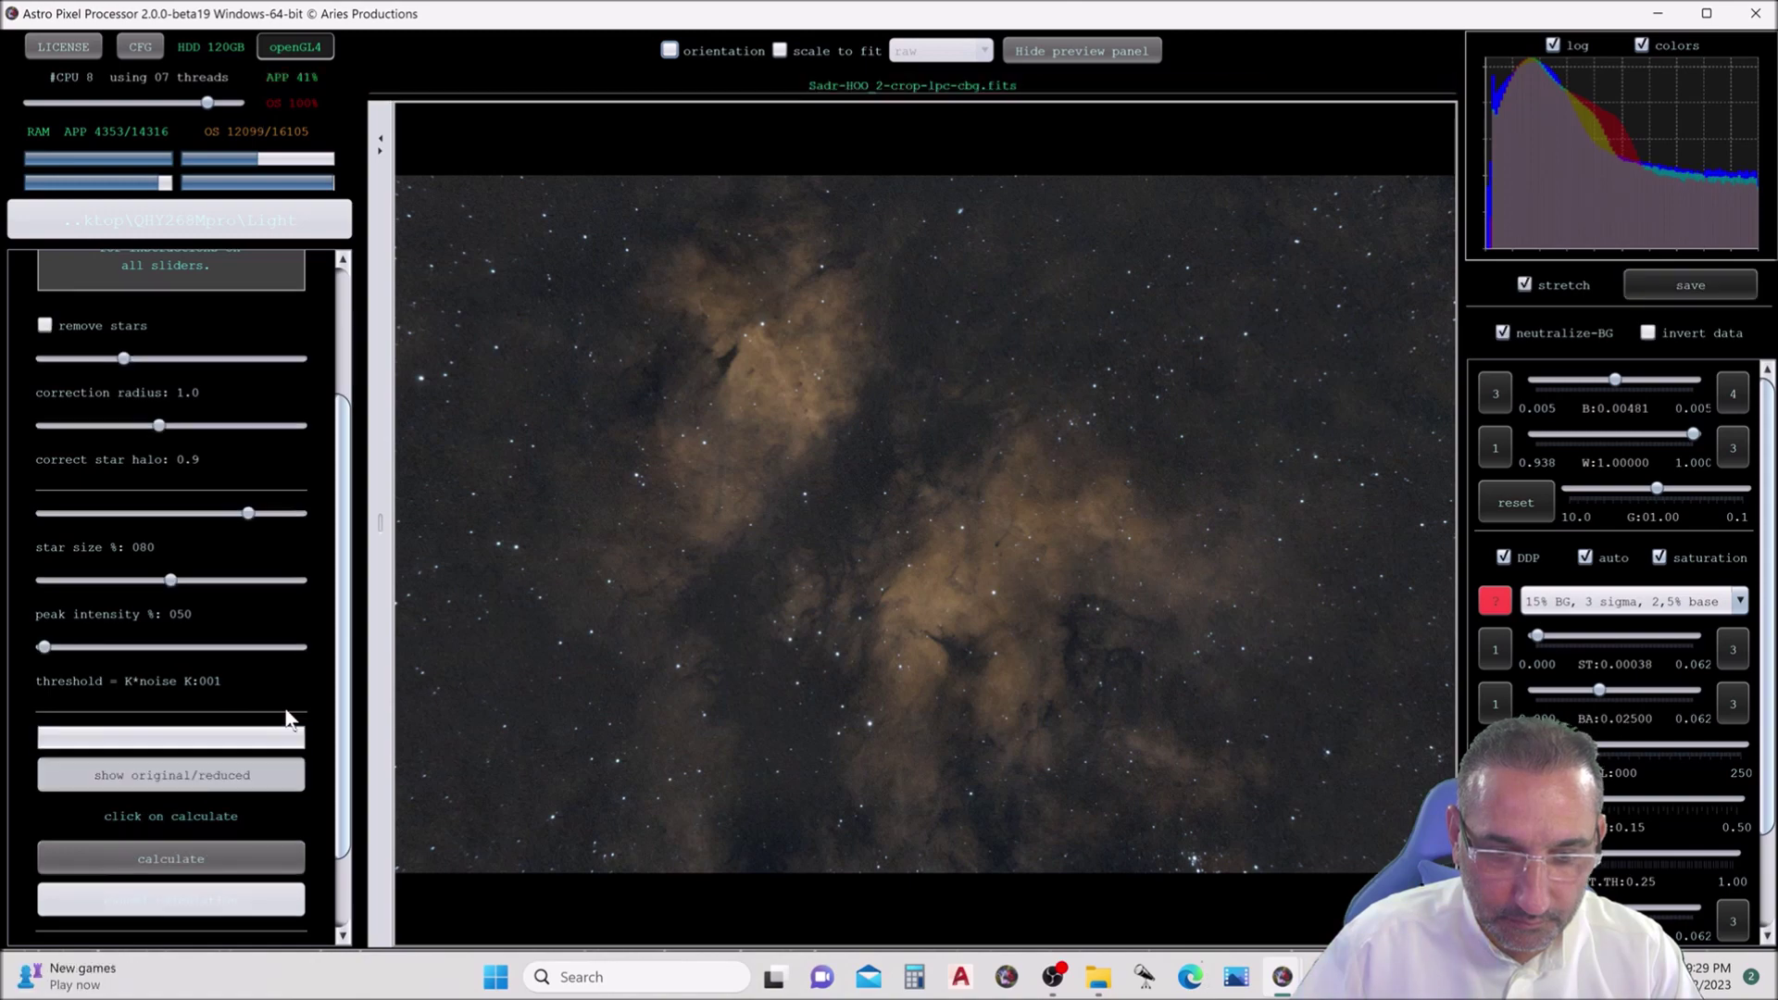
pyautogui.moveTo(172, 580); pyautogui.dragTo(194, 580)
pyautogui.click(171, 859)
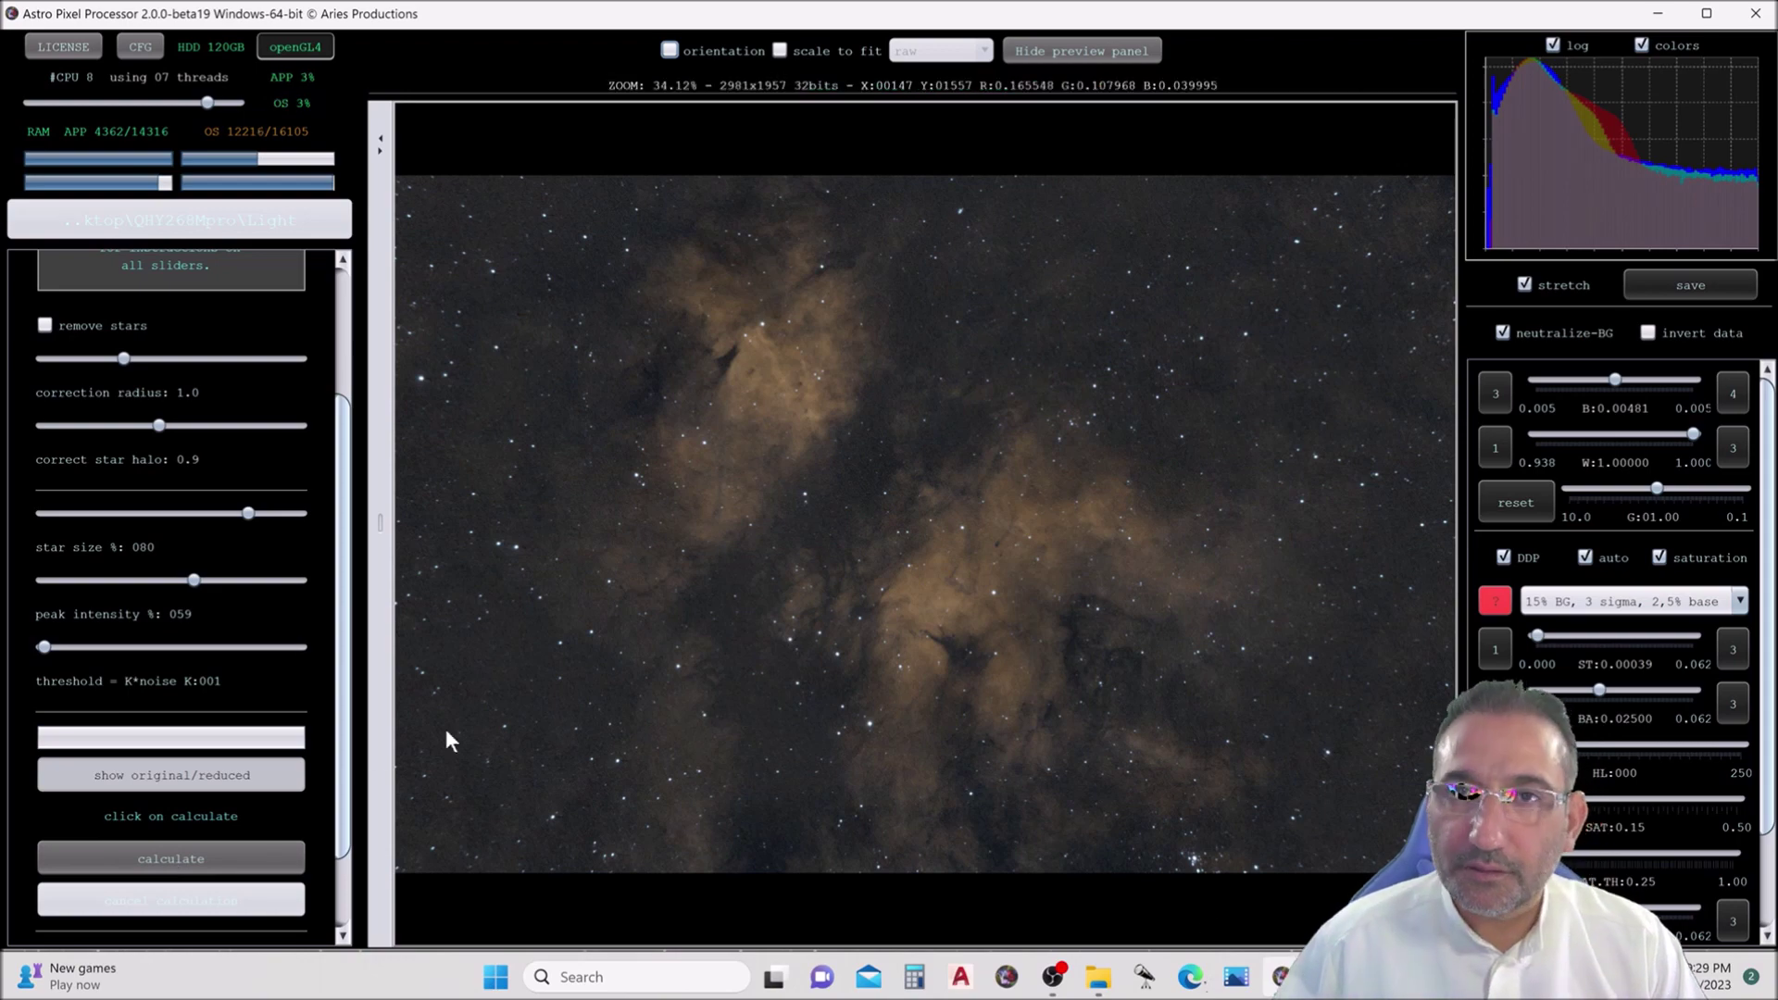
# - Save the star-reduced composite as a new file
pyautogui.scroll(-1, 222, 857)
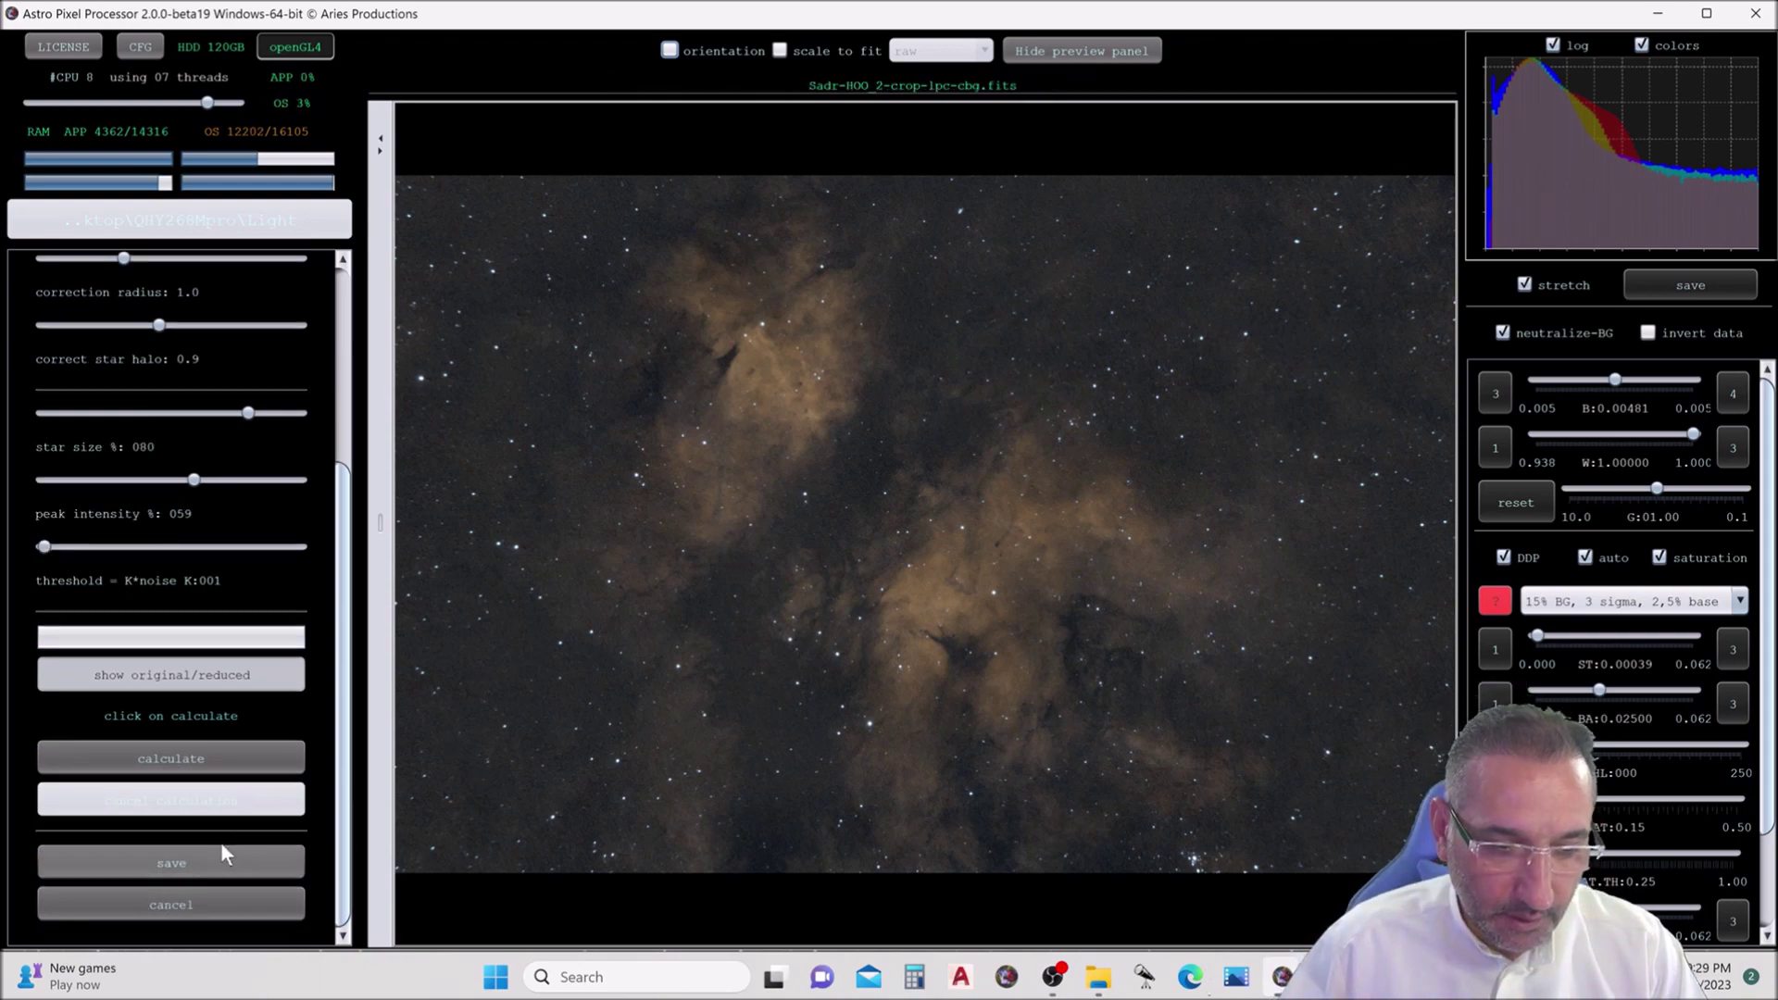
pyautogui.click(274, 853)
pyautogui.click(1176, 686)
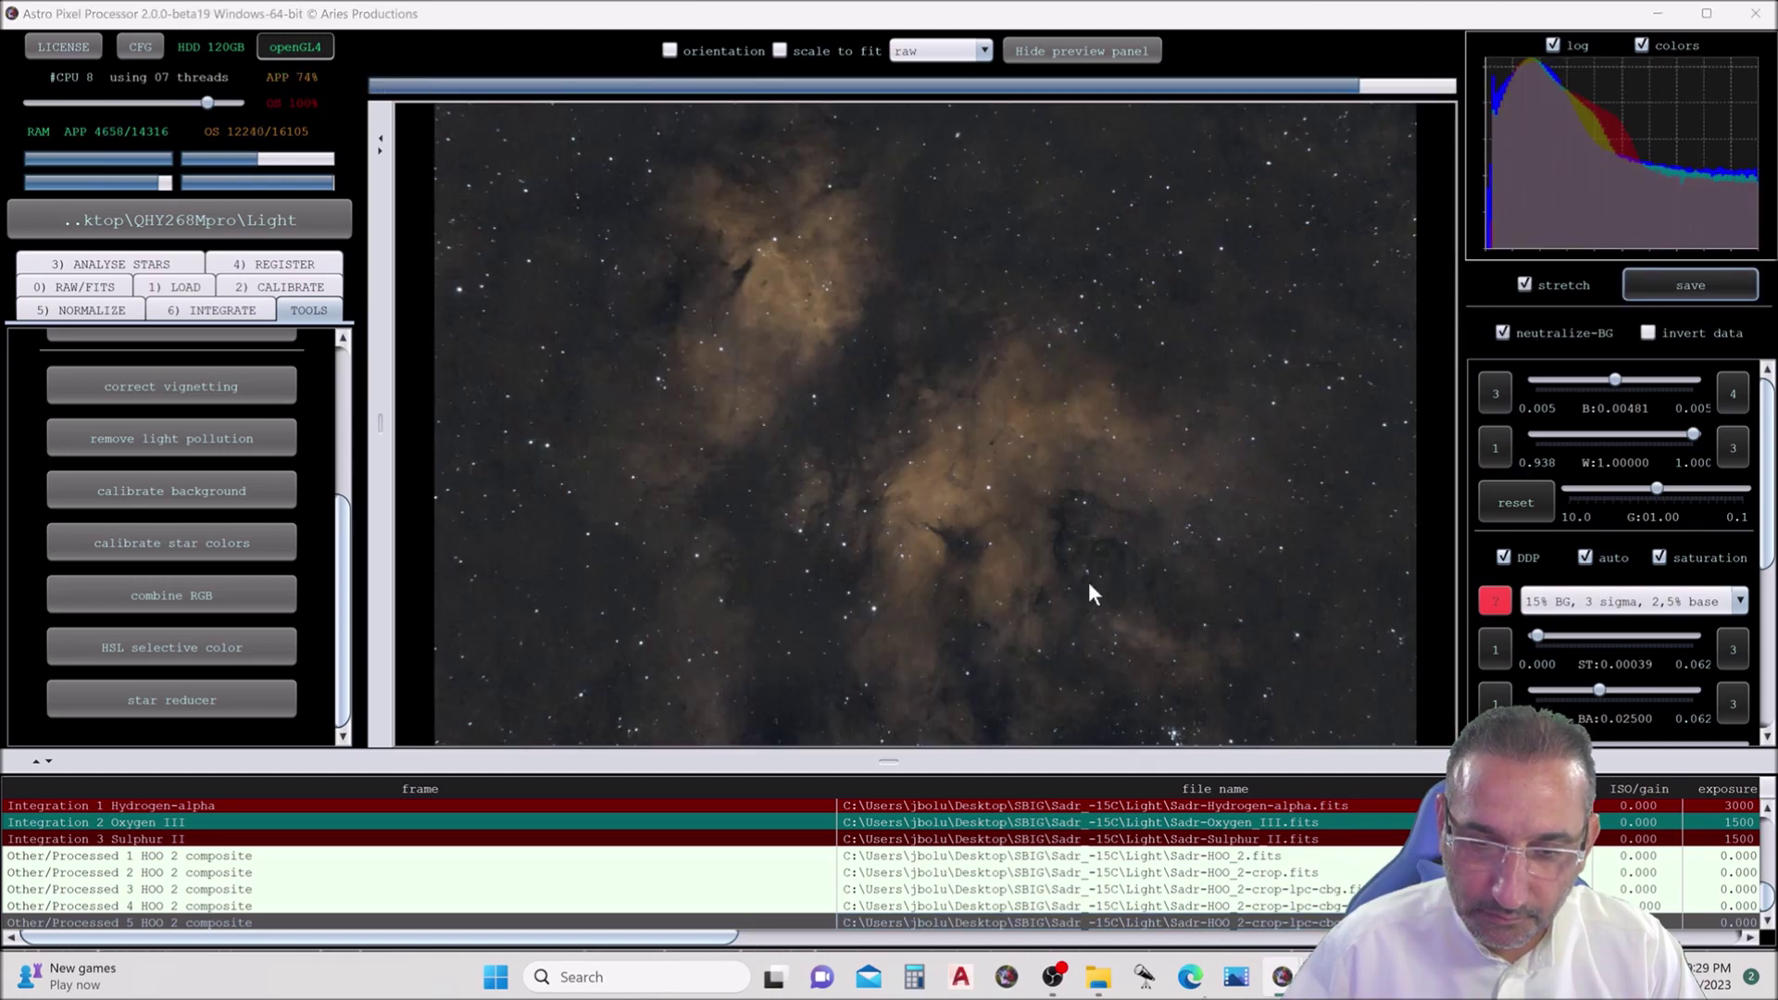
# - Save the stretched star-reduced composite as the 16-bit TIFF Sadr-HOO_2-crop-lpc-cbg-sr-St with the sRGB v2 Legacy profile at 120 DPI
pyautogui.click(1250, 627)
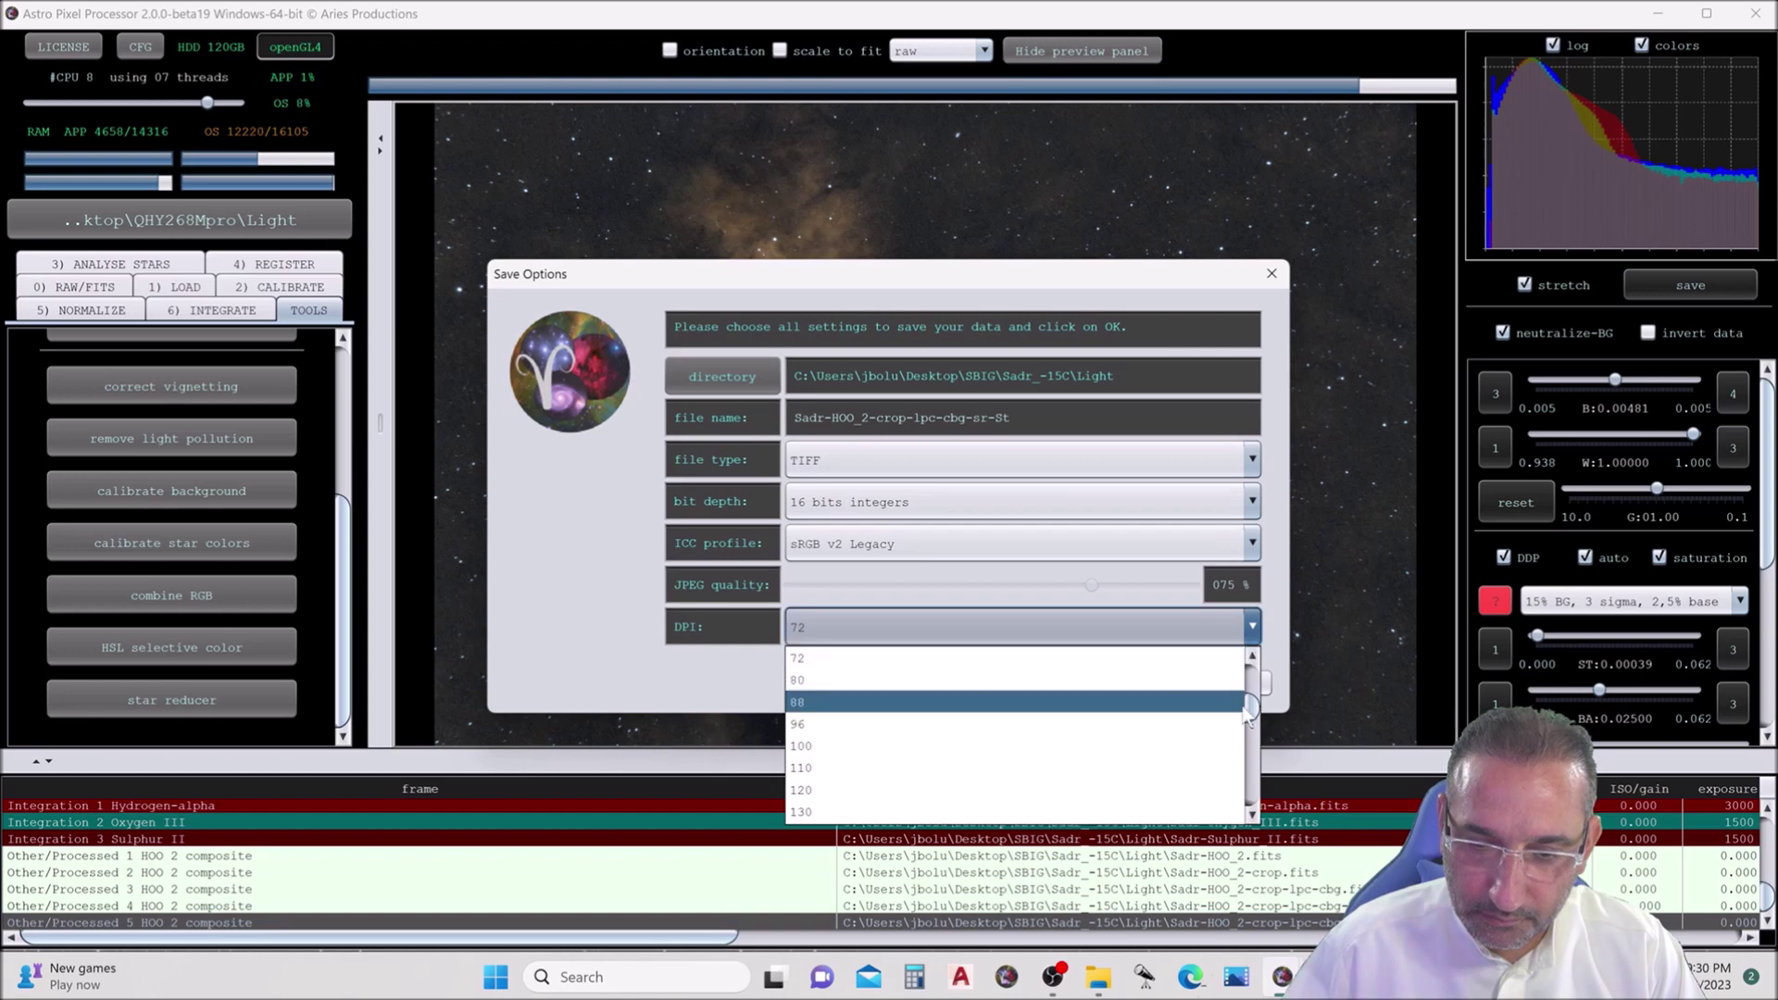
pyautogui.click(1232, 789)
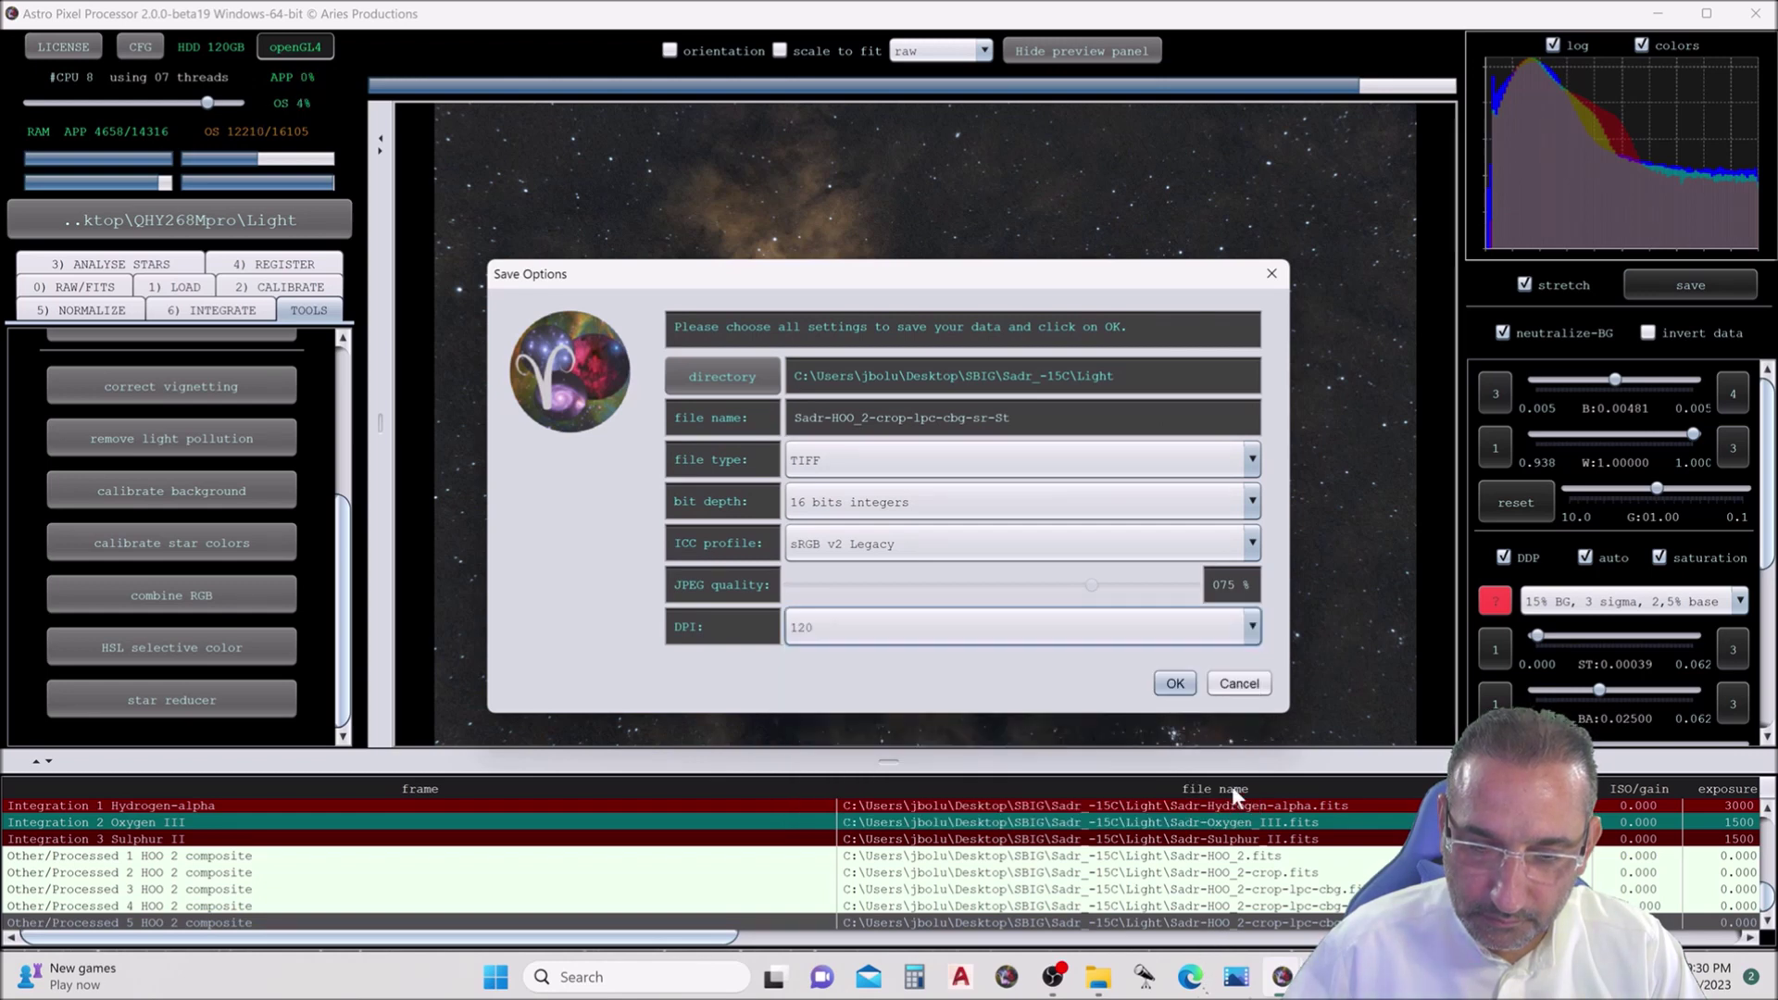
pyautogui.click(1252, 627)
pyautogui.moveTo(1250, 723); pyautogui.dragTo(1247, 809)
pyautogui.click(1234, 816)
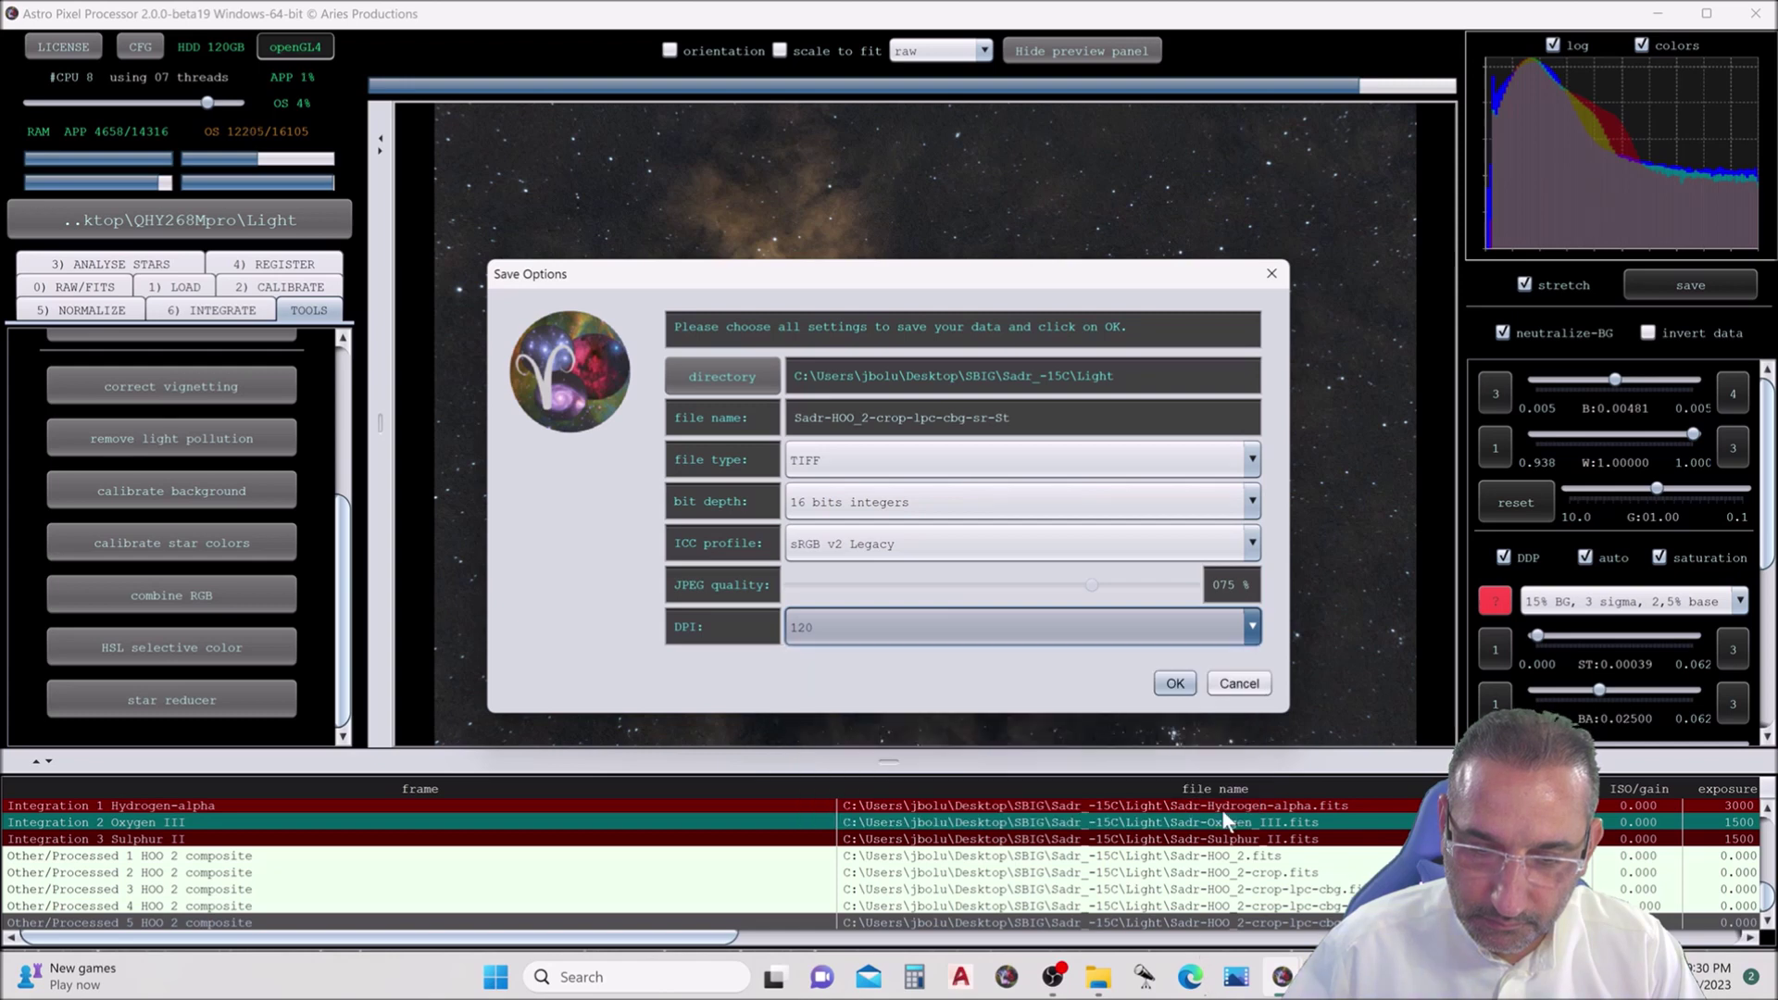
pyautogui.click(1174, 686)
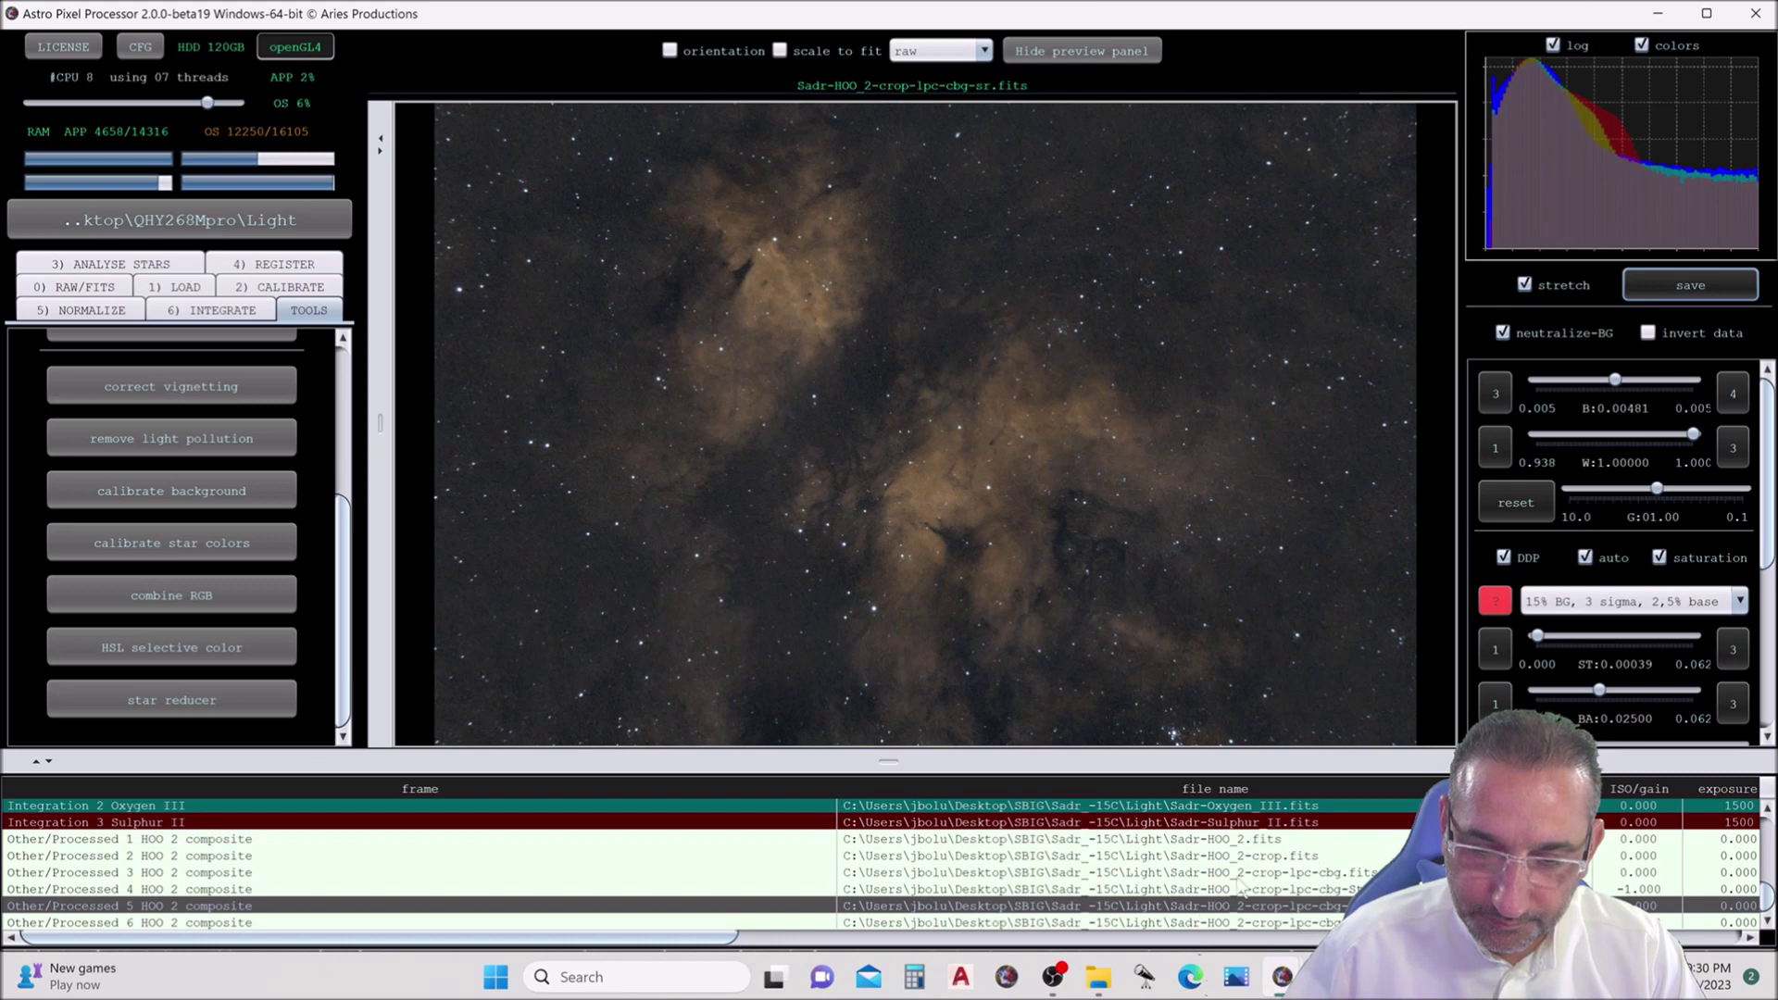
# - Load the Hydrogen-alpha integration, Sadr-Hydrogen-alpha.fits, into the image viewer
pyautogui.scroll(2, 1069, 891)
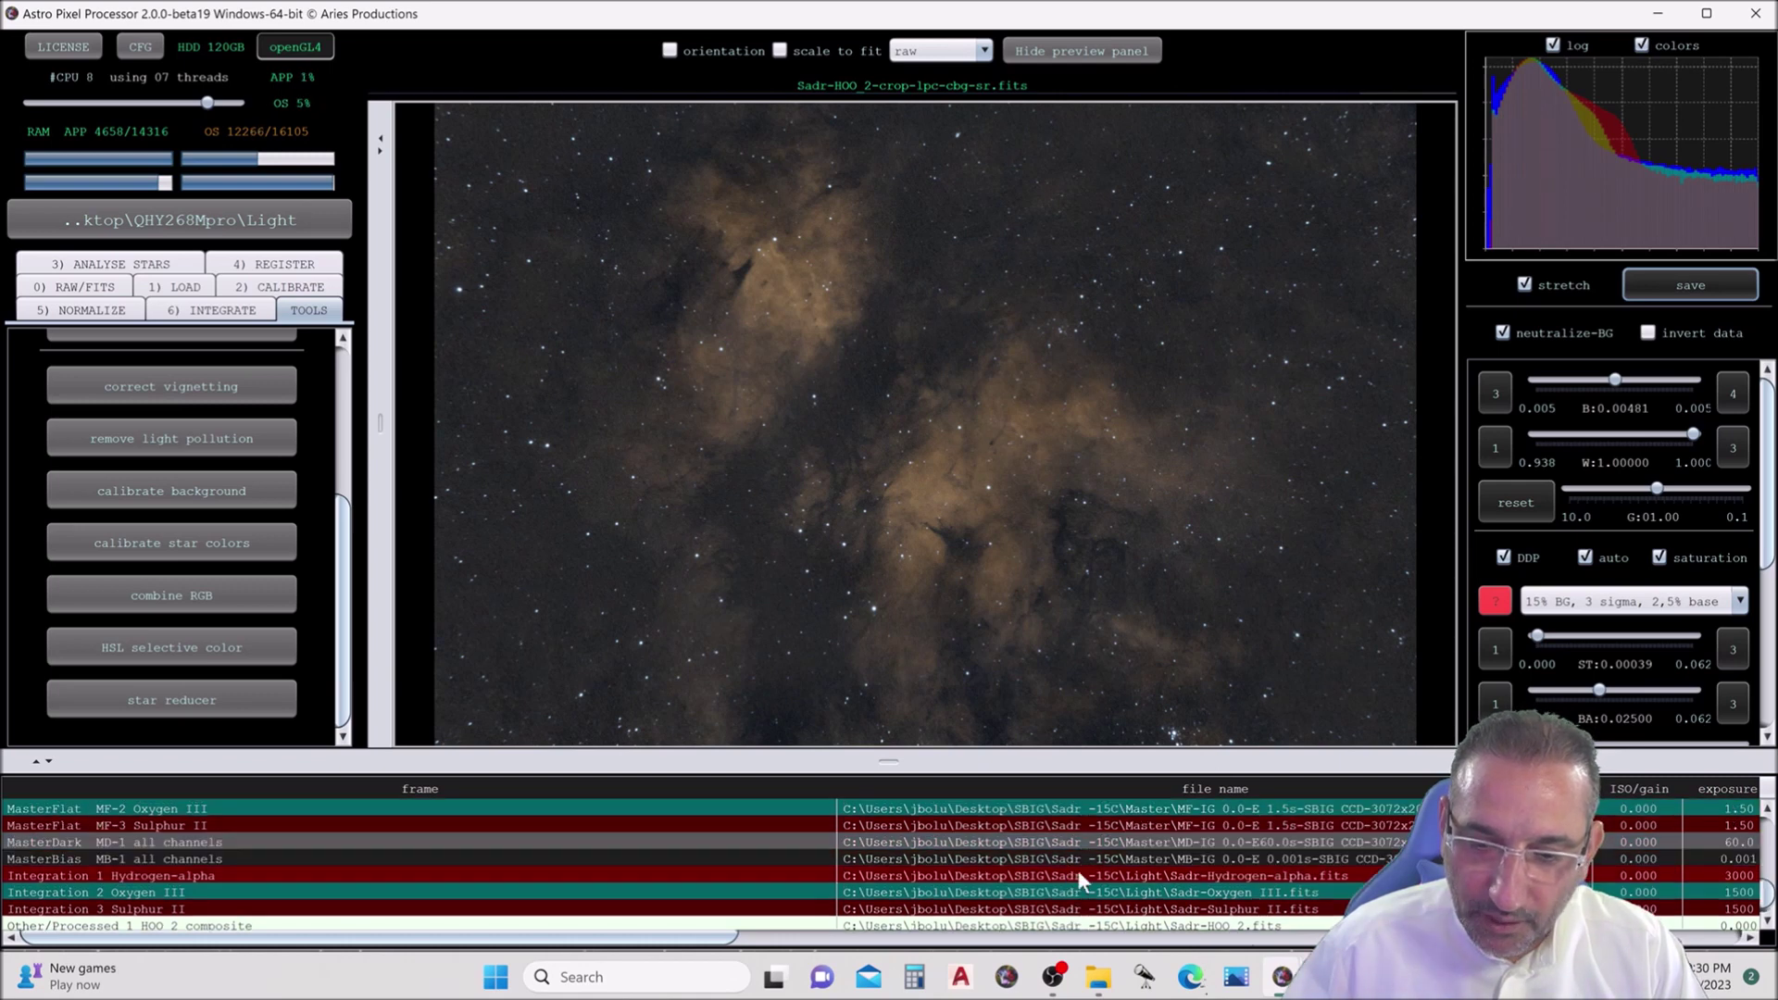
pyautogui.scroll(-2, 1078, 871)
pyautogui.scroll(1, 1069, 854)
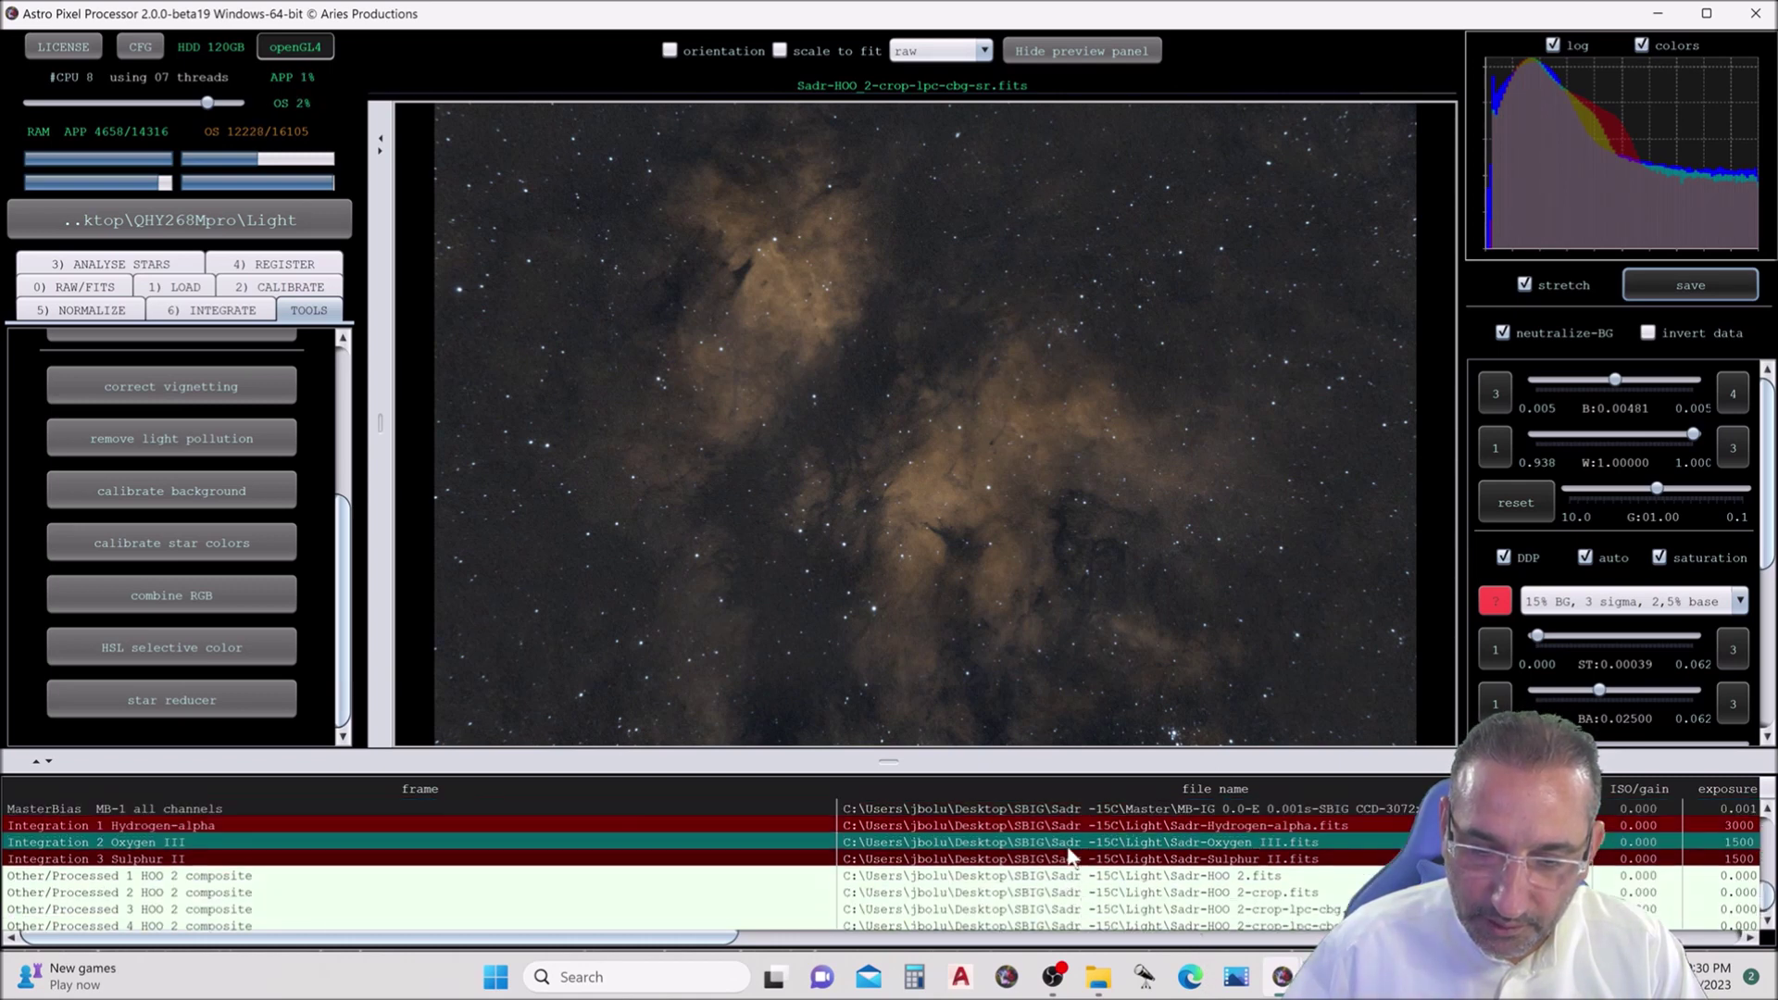
pyautogui.doubleClick(1134, 825)
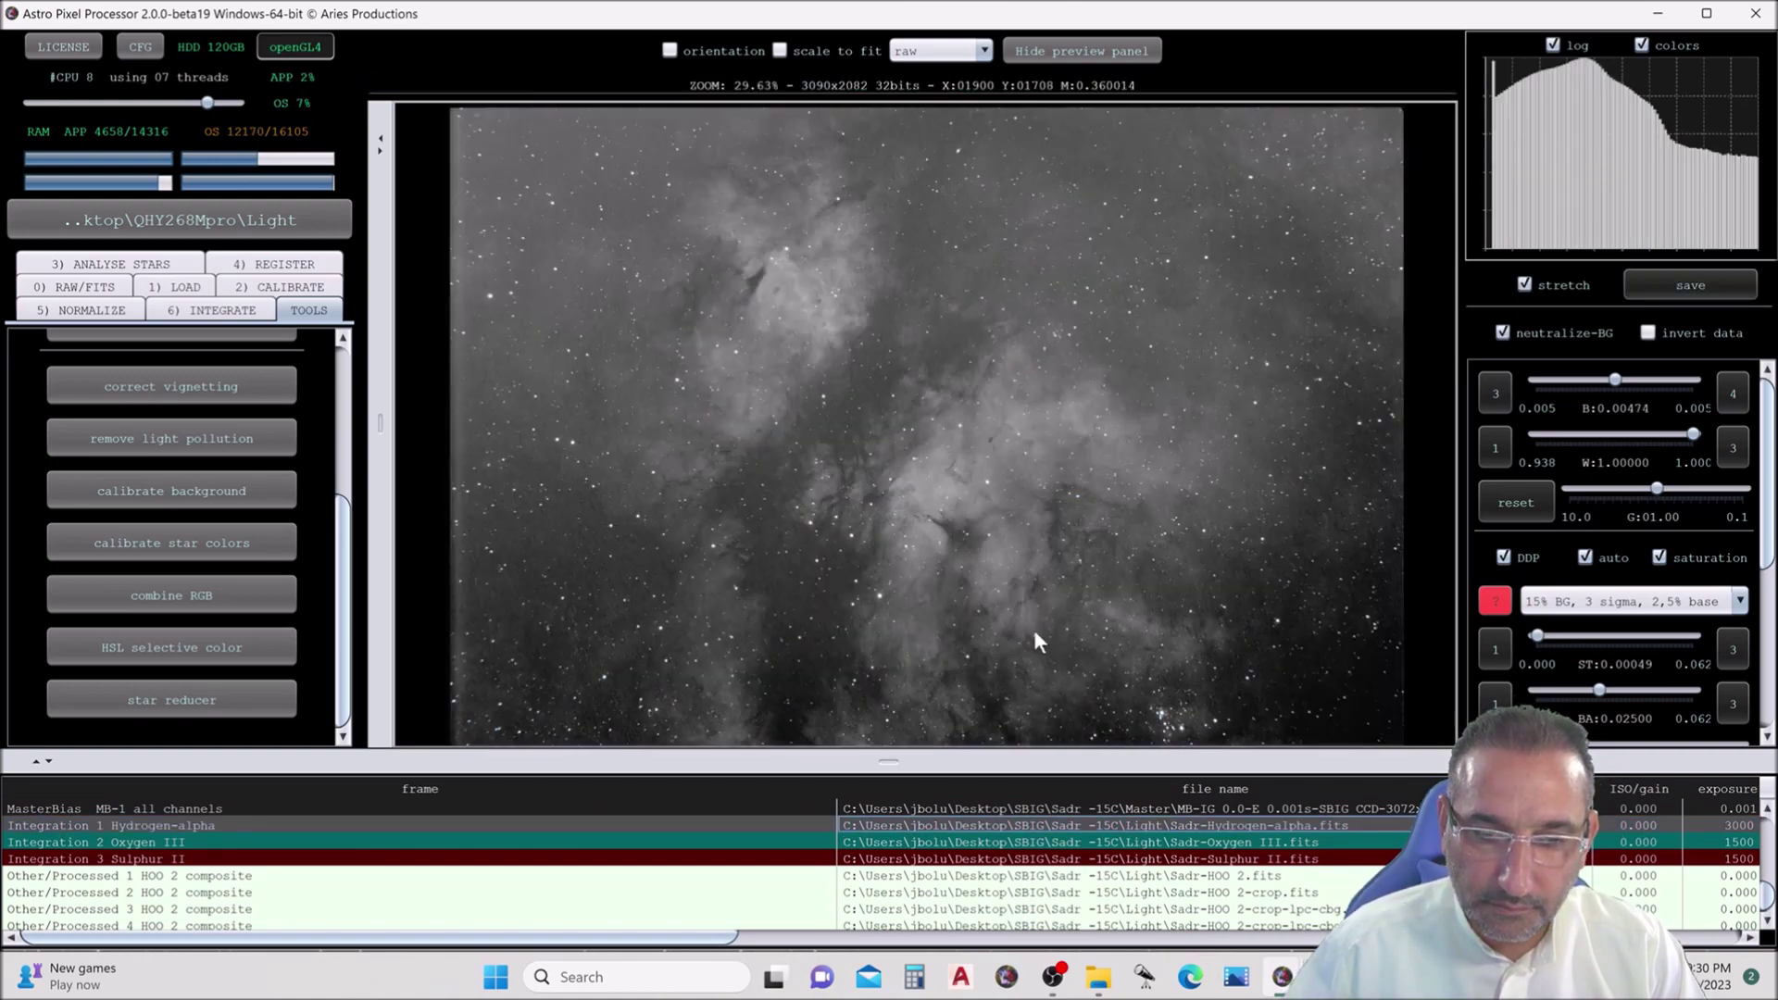
# - Crop the Hydrogen-alpha image to about 3008 by 1996 pixels, trimming a thin border on all sides, and save the crop
pyautogui.scroll(3, 236, 468)
pyautogui.click(232, 432)
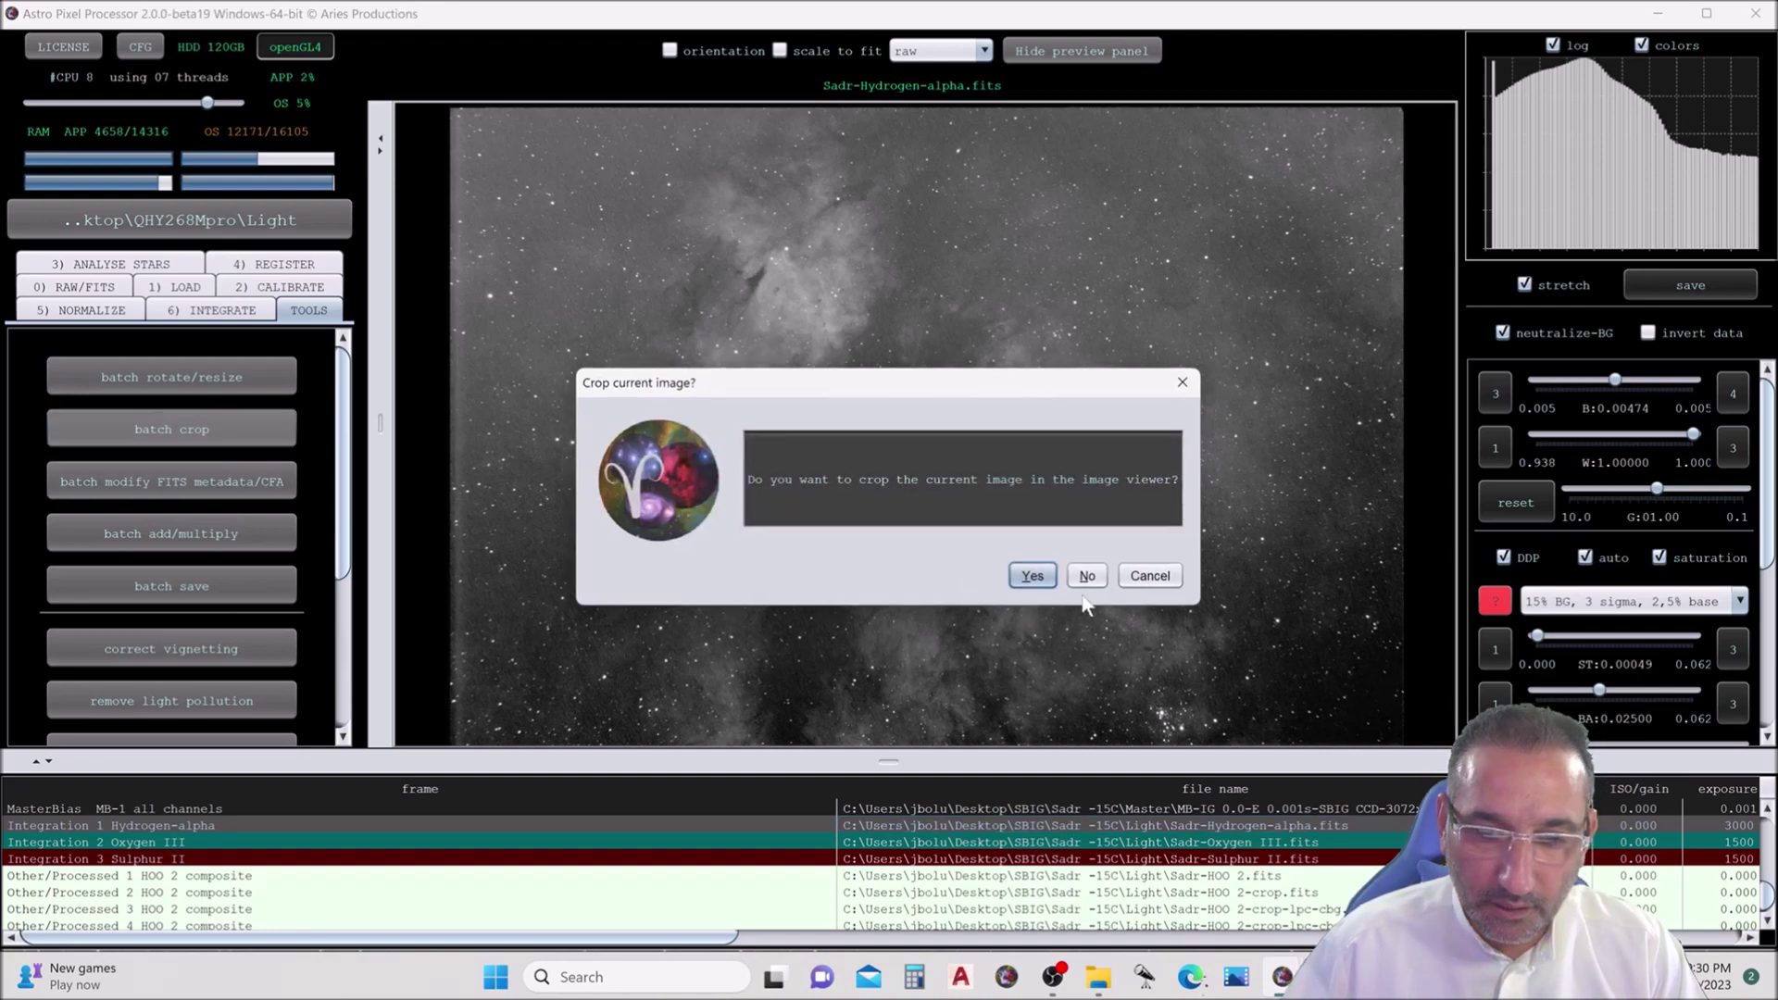
pyautogui.click(1045, 579)
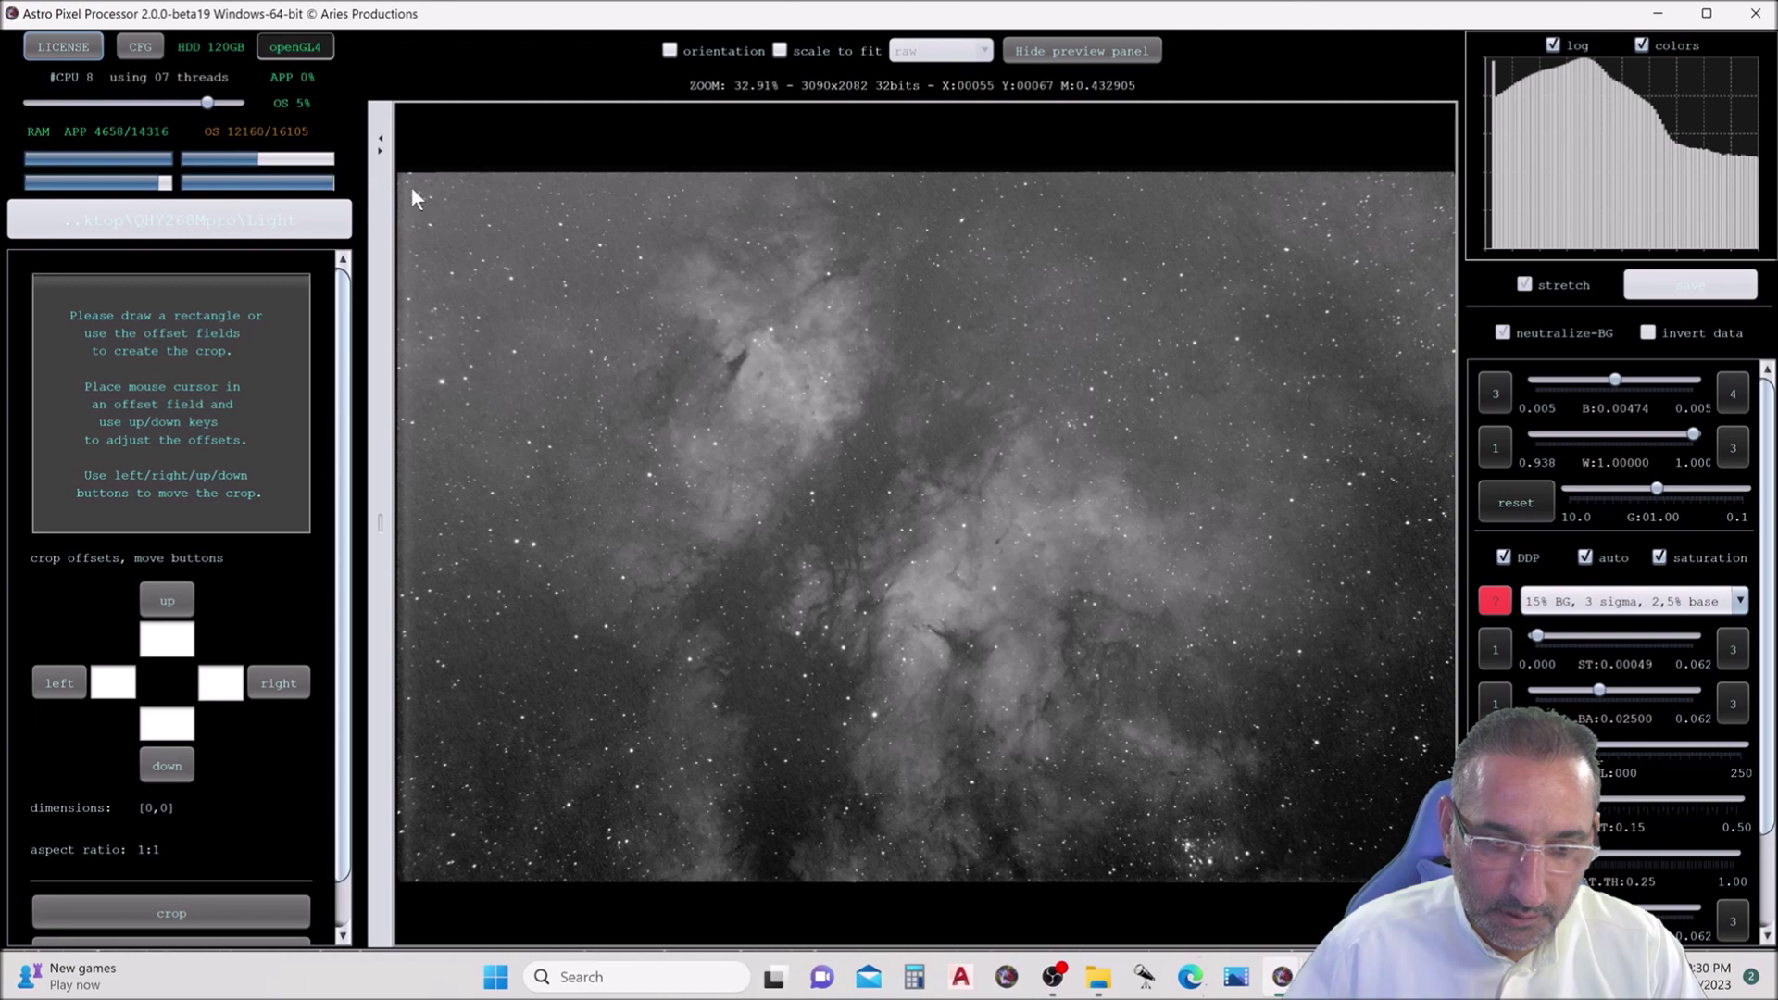
pyautogui.moveTo(409, 183); pyautogui.dragTo(1446, 871)
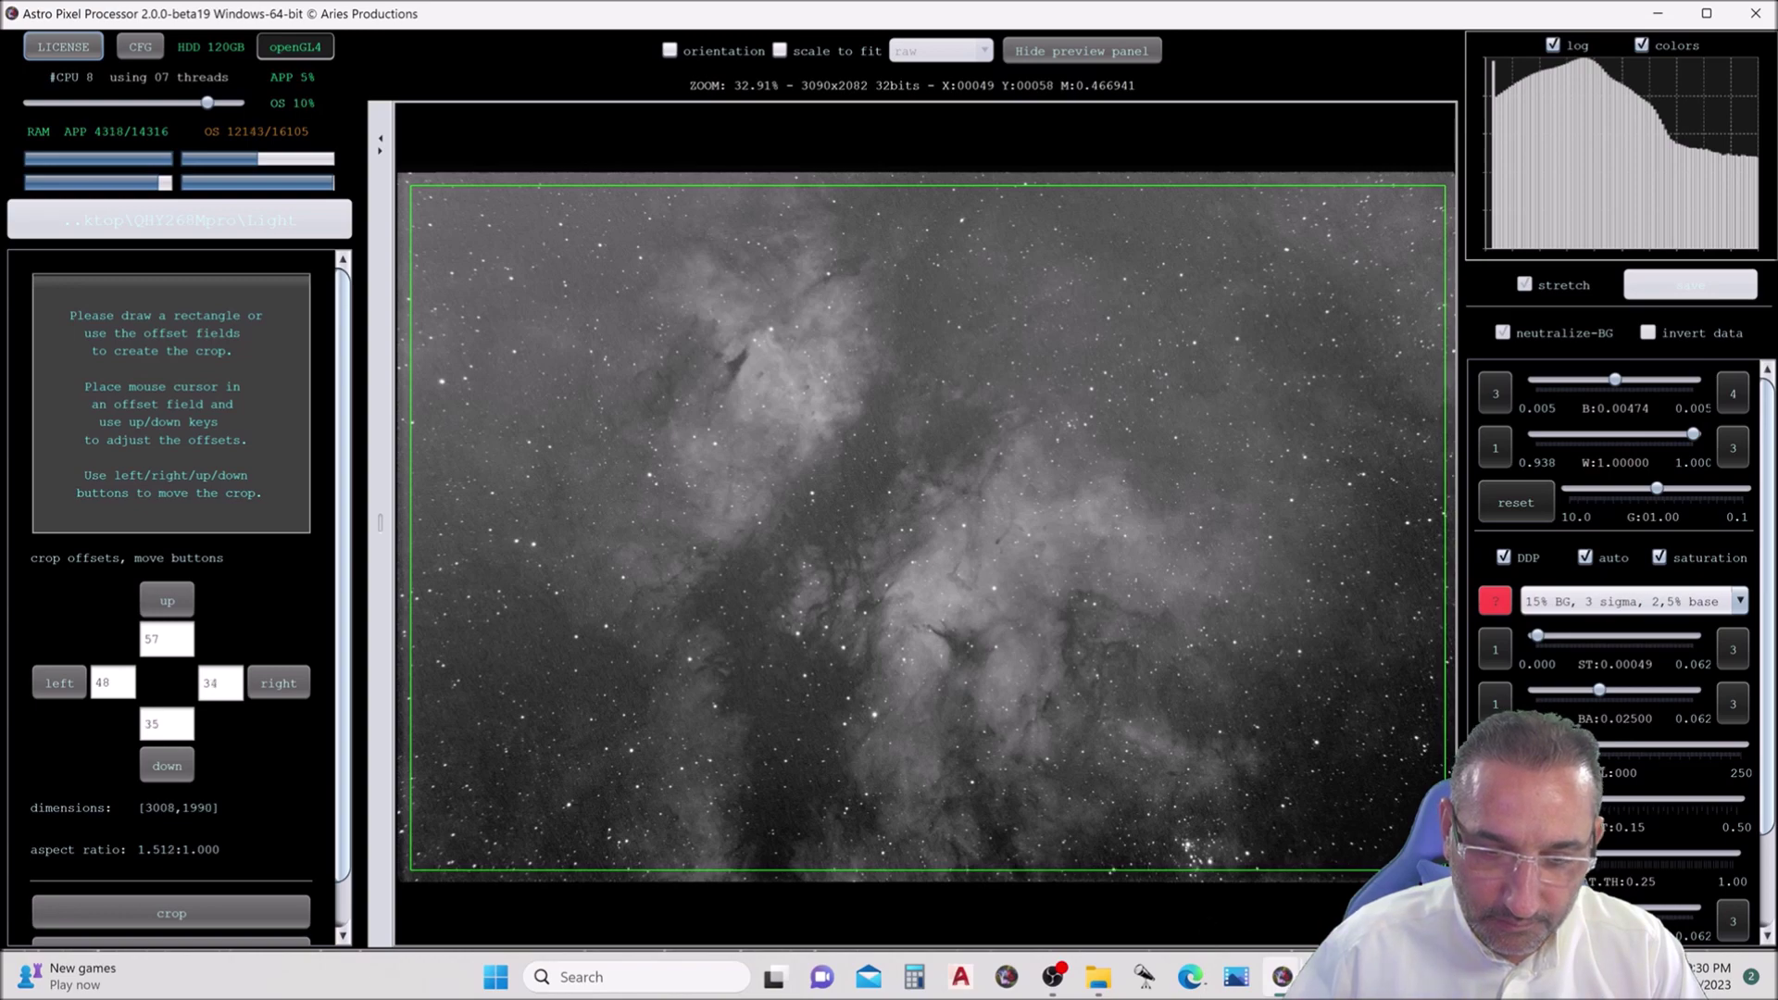
pyautogui.click(239, 917)
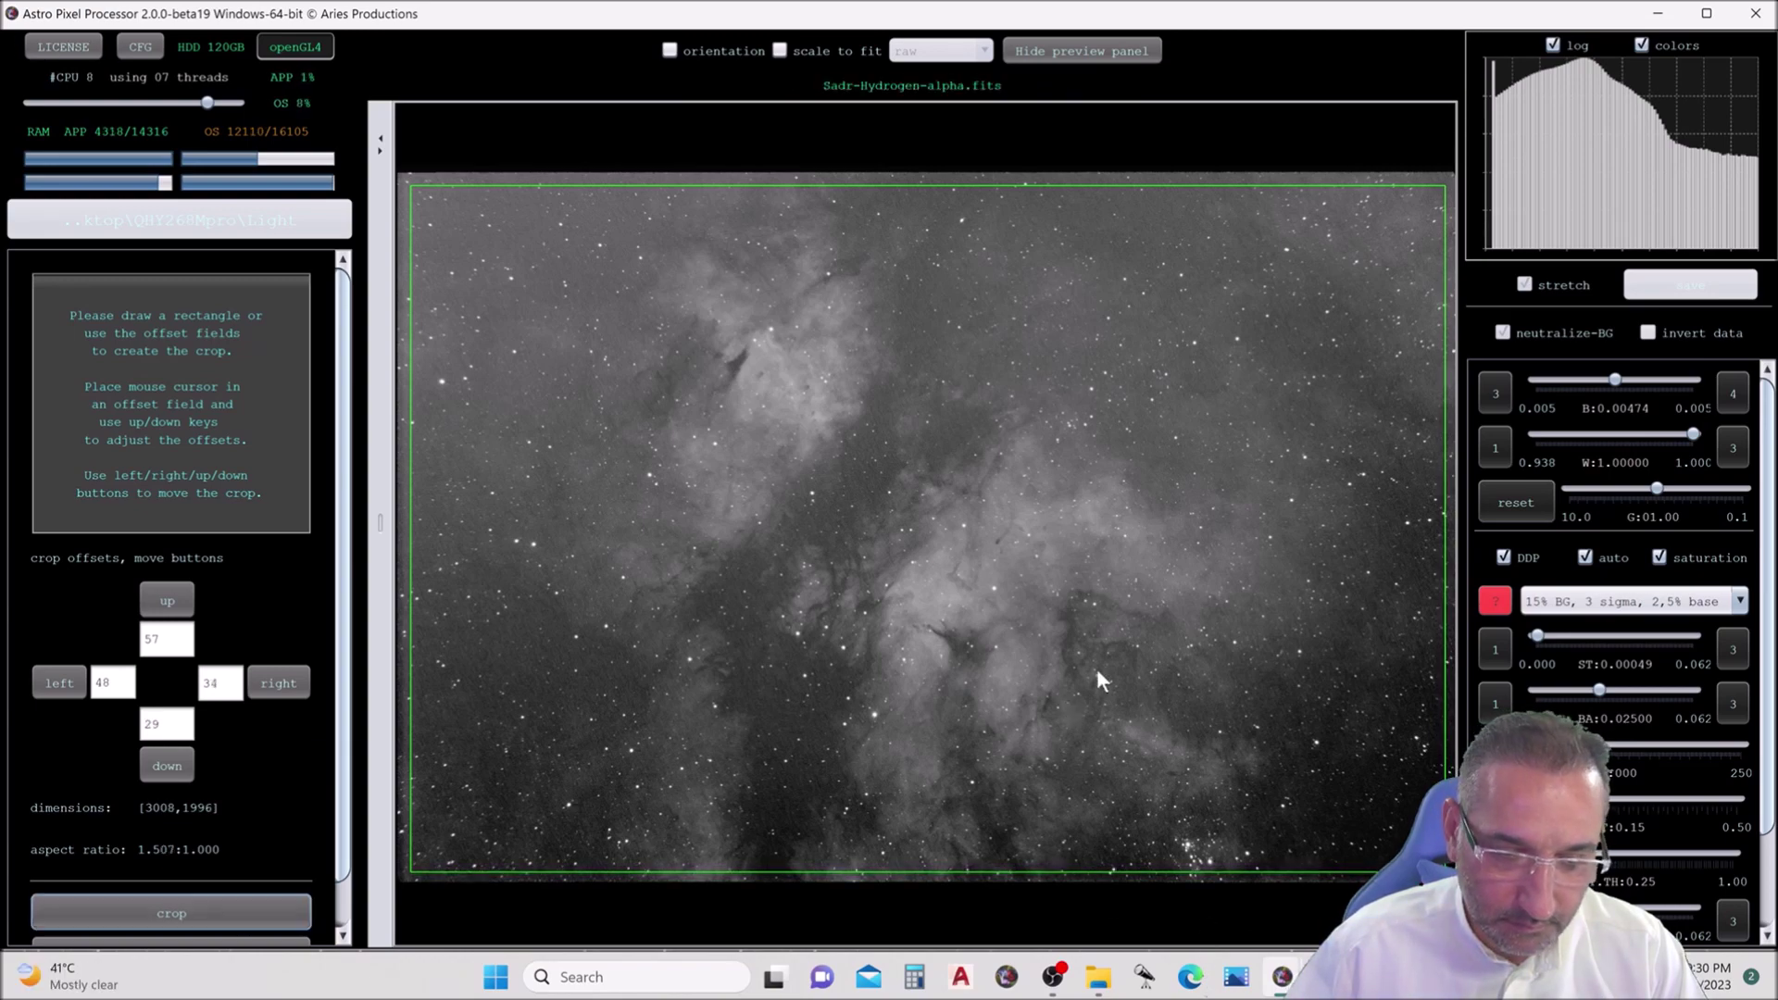
pyautogui.click(1173, 684)
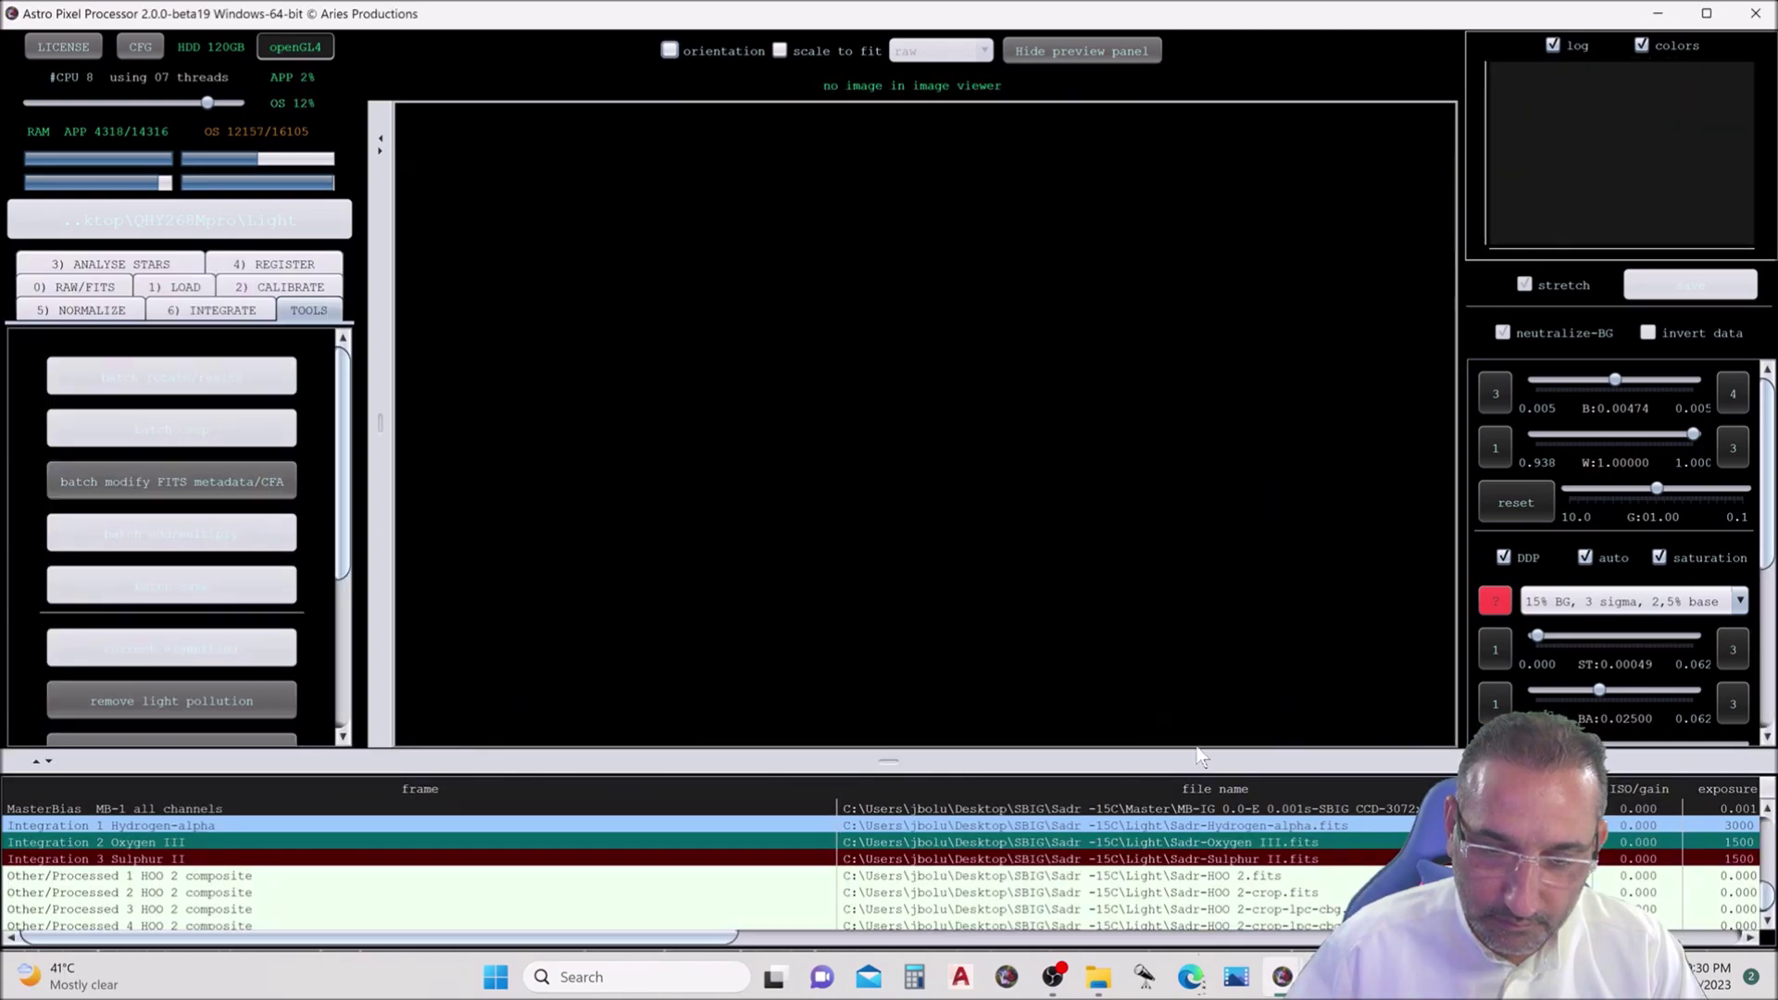
# - Load the cropped Hydrogen-alpha image and start light pollution removal on it
pyautogui.scroll(2, 1276, 866)
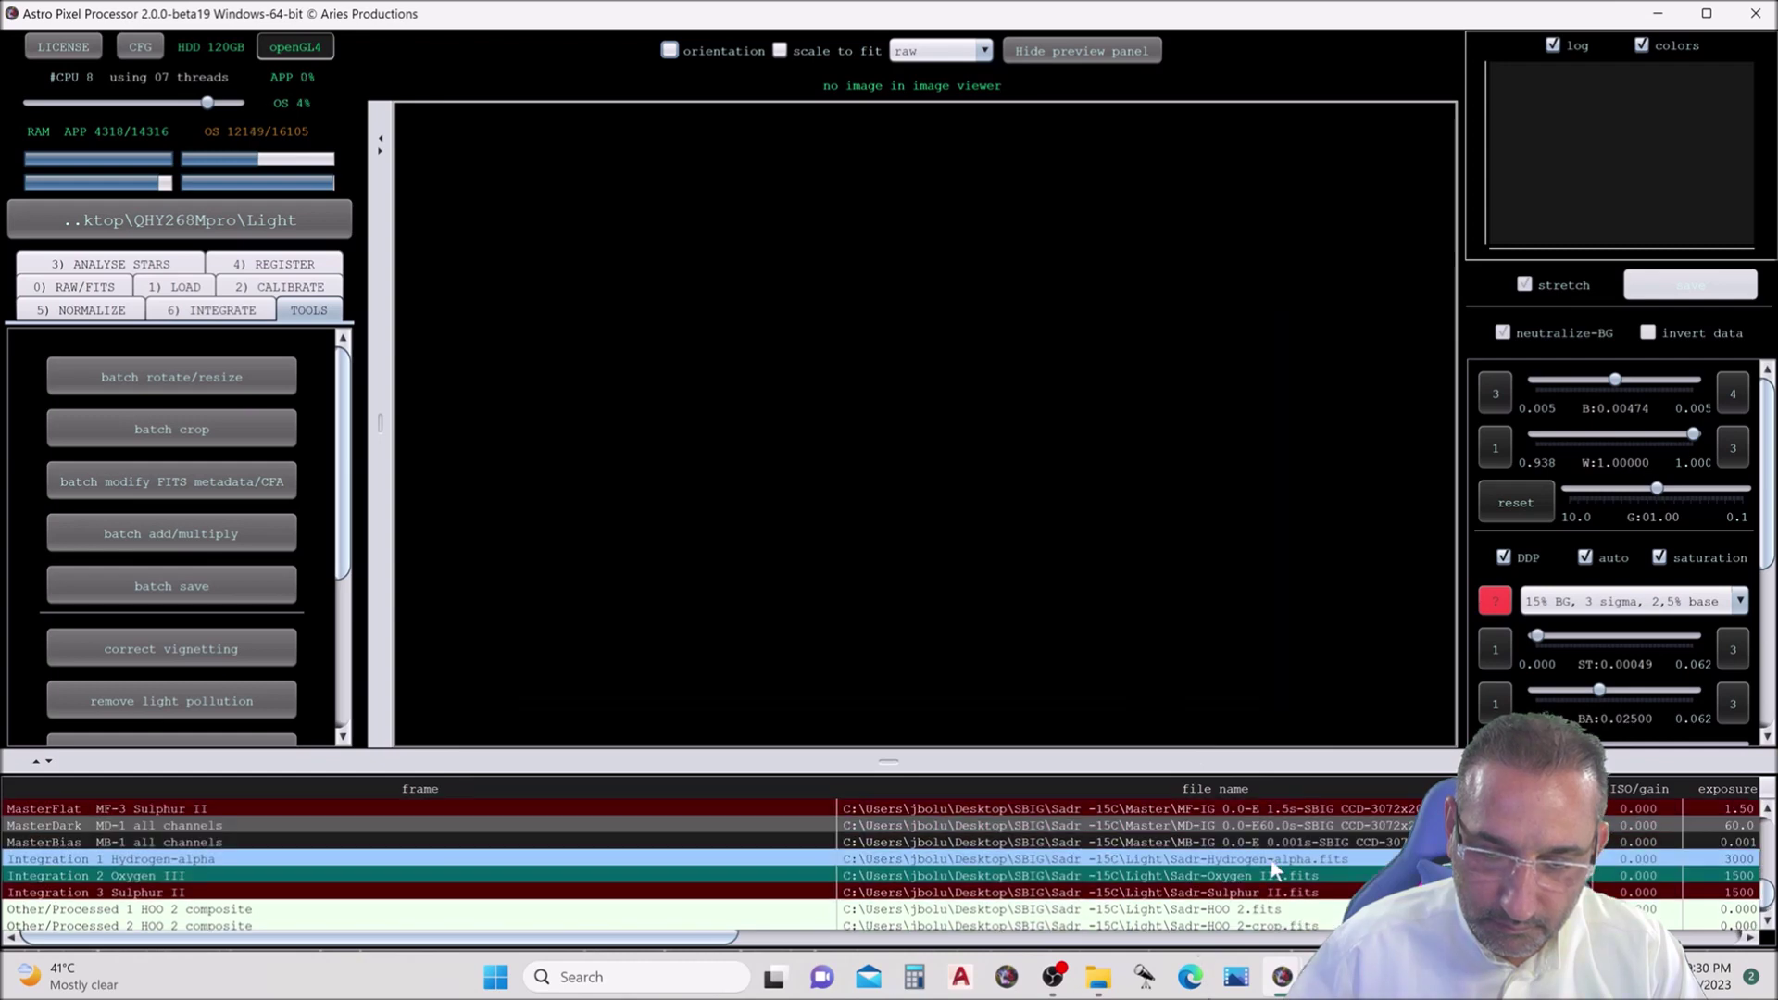
pyautogui.scroll(-1, 1281, 861)
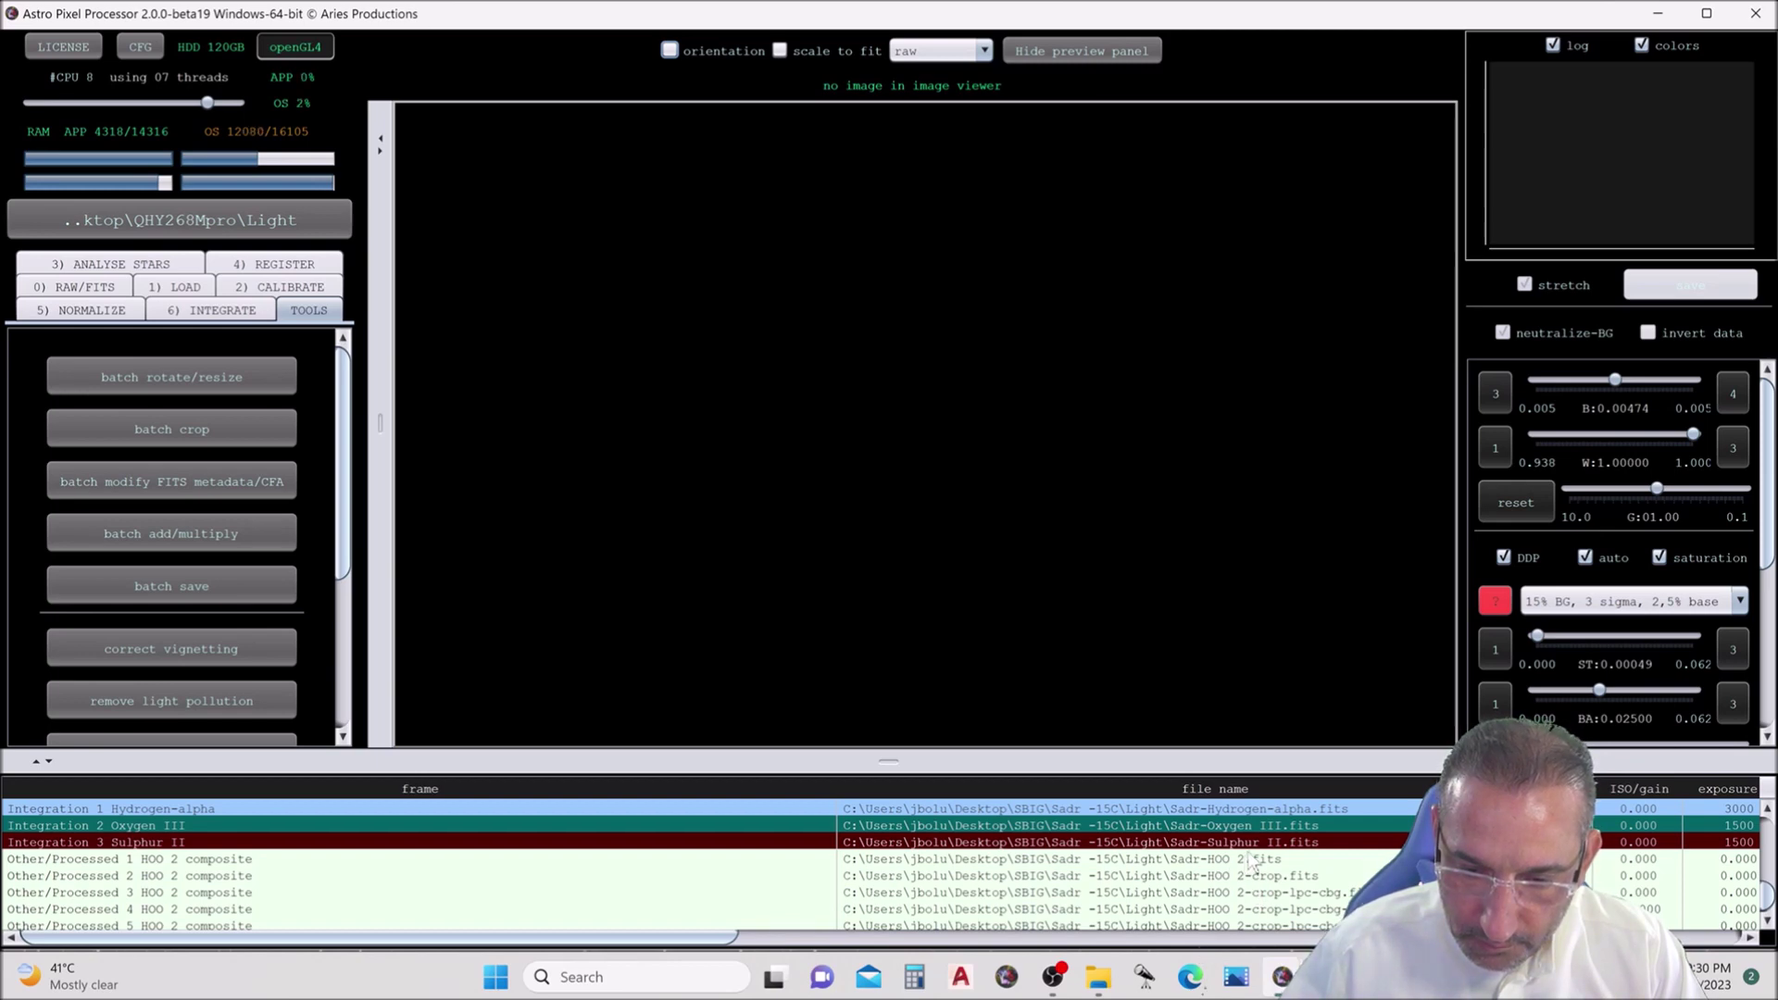
pyautogui.scroll(1, 1252, 866)
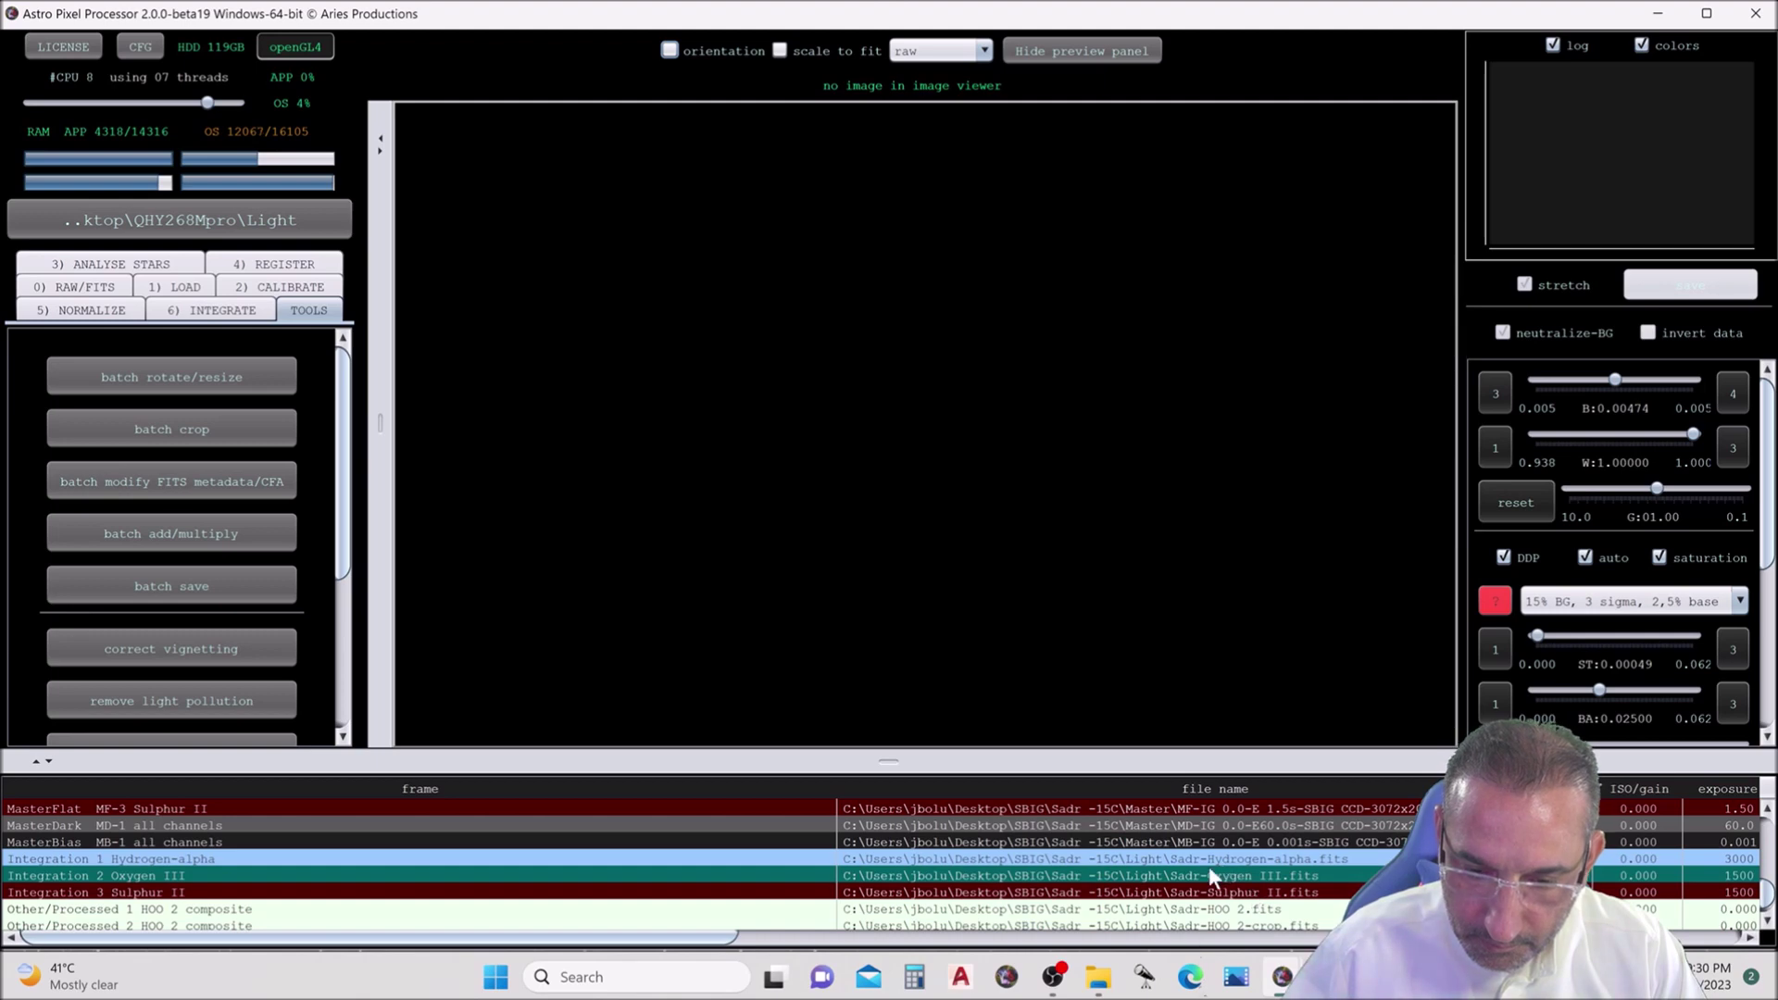
pyautogui.scroll(-2, 1215, 869)
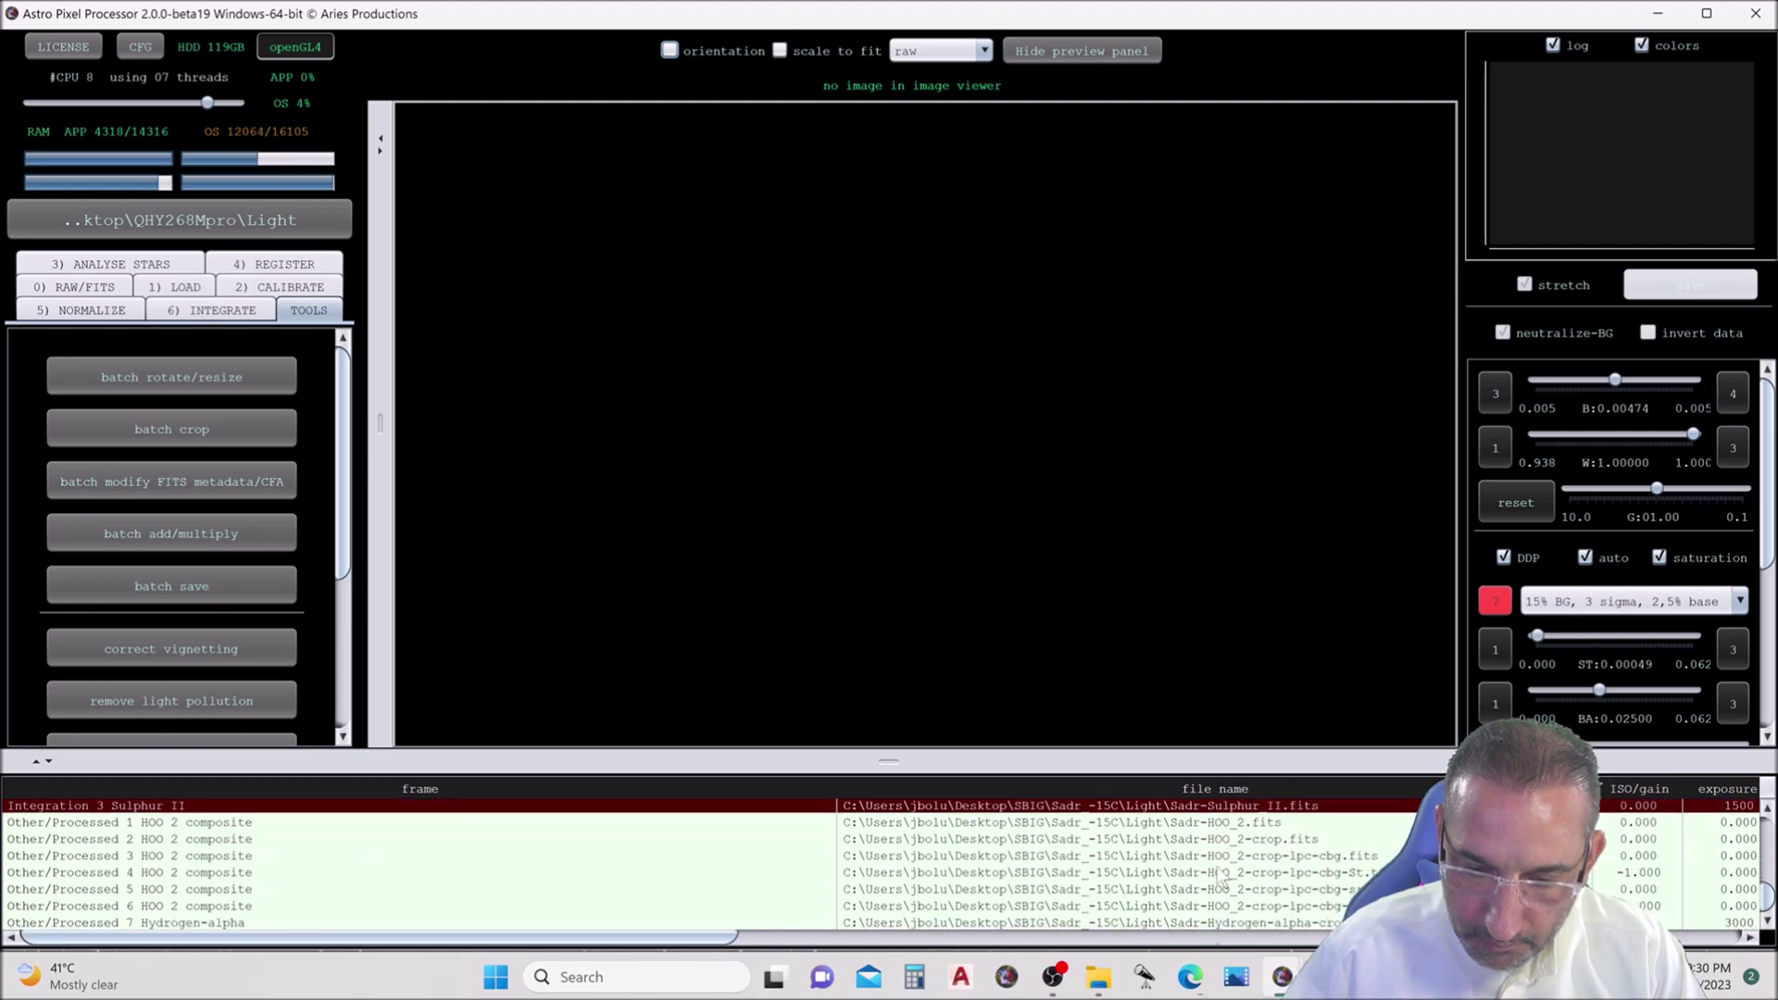
pyautogui.doubleClick(1291, 924)
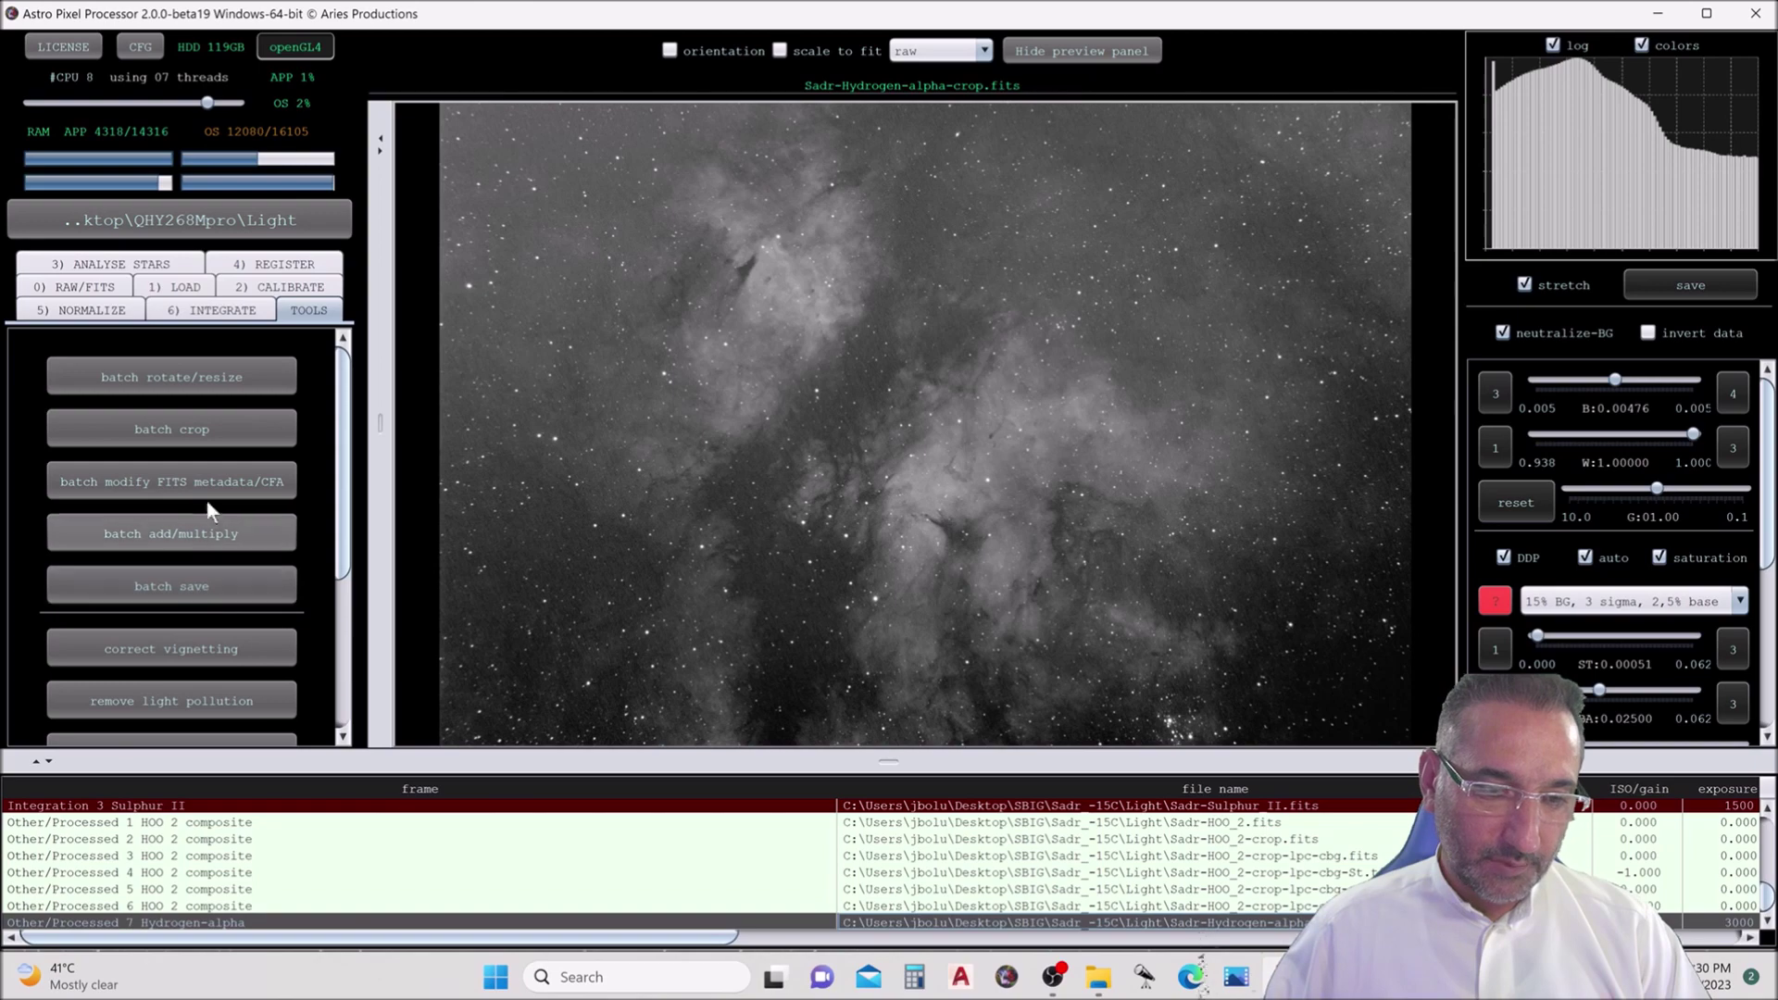
pyautogui.click(217, 696)
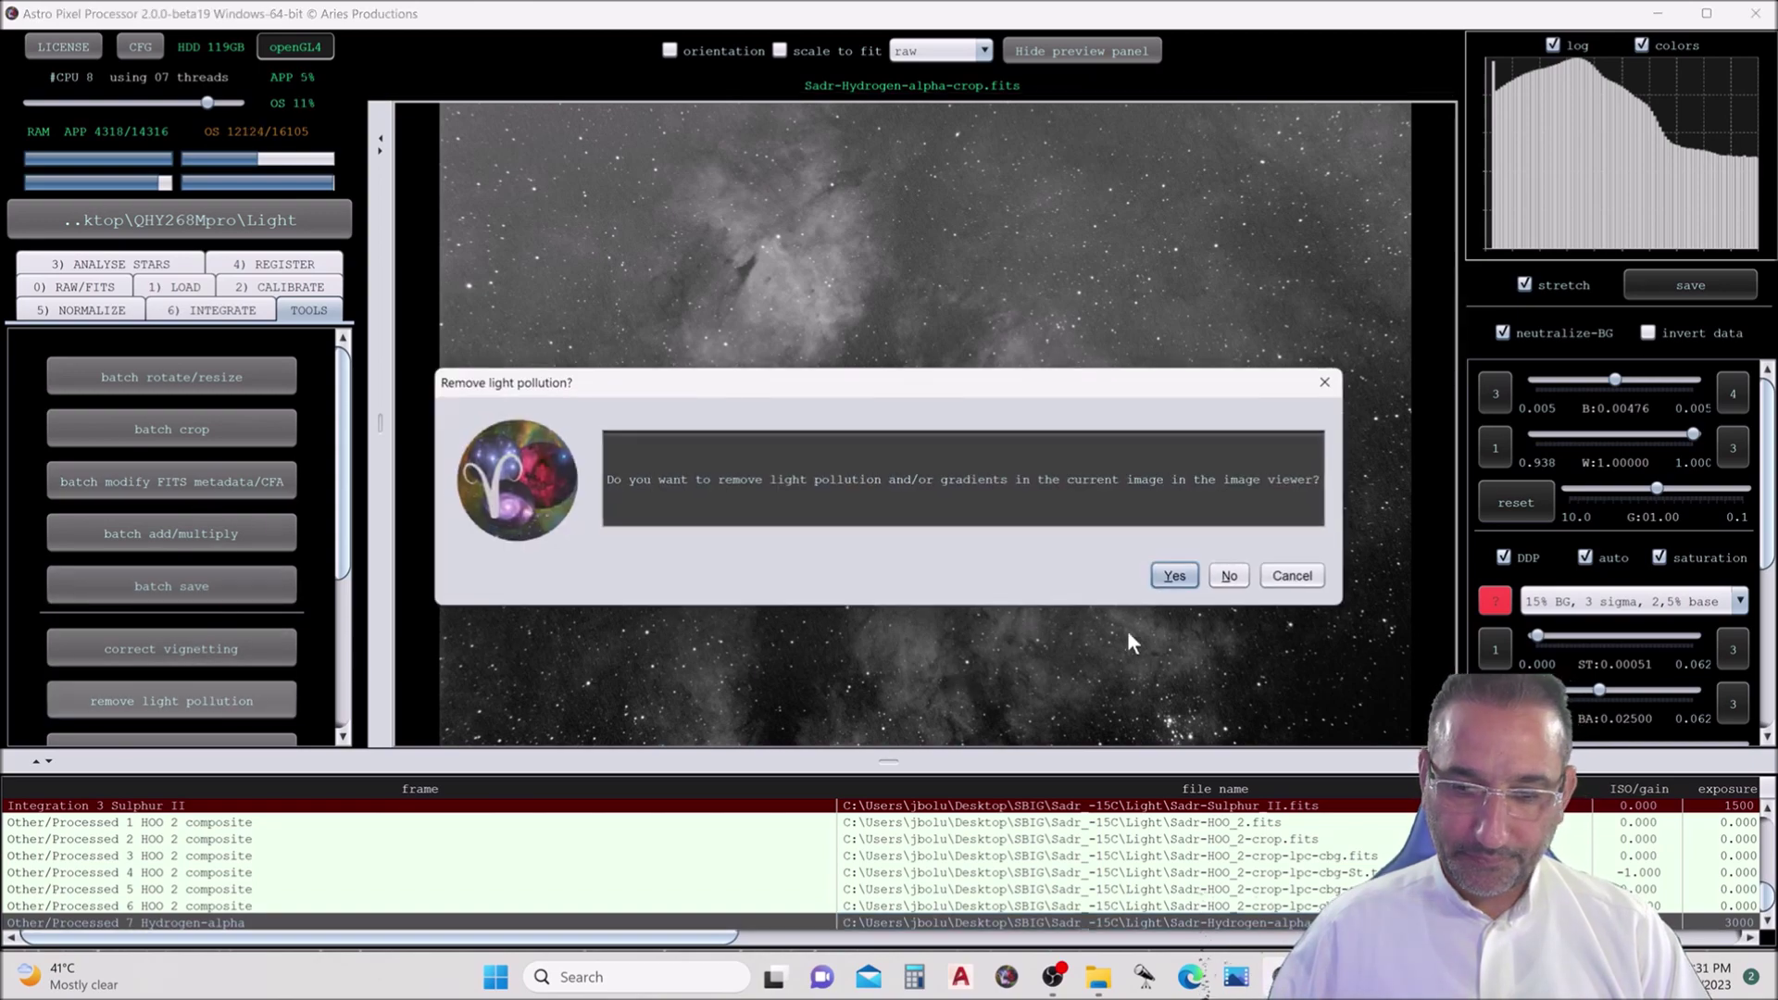
pyautogui.click(1174, 578)
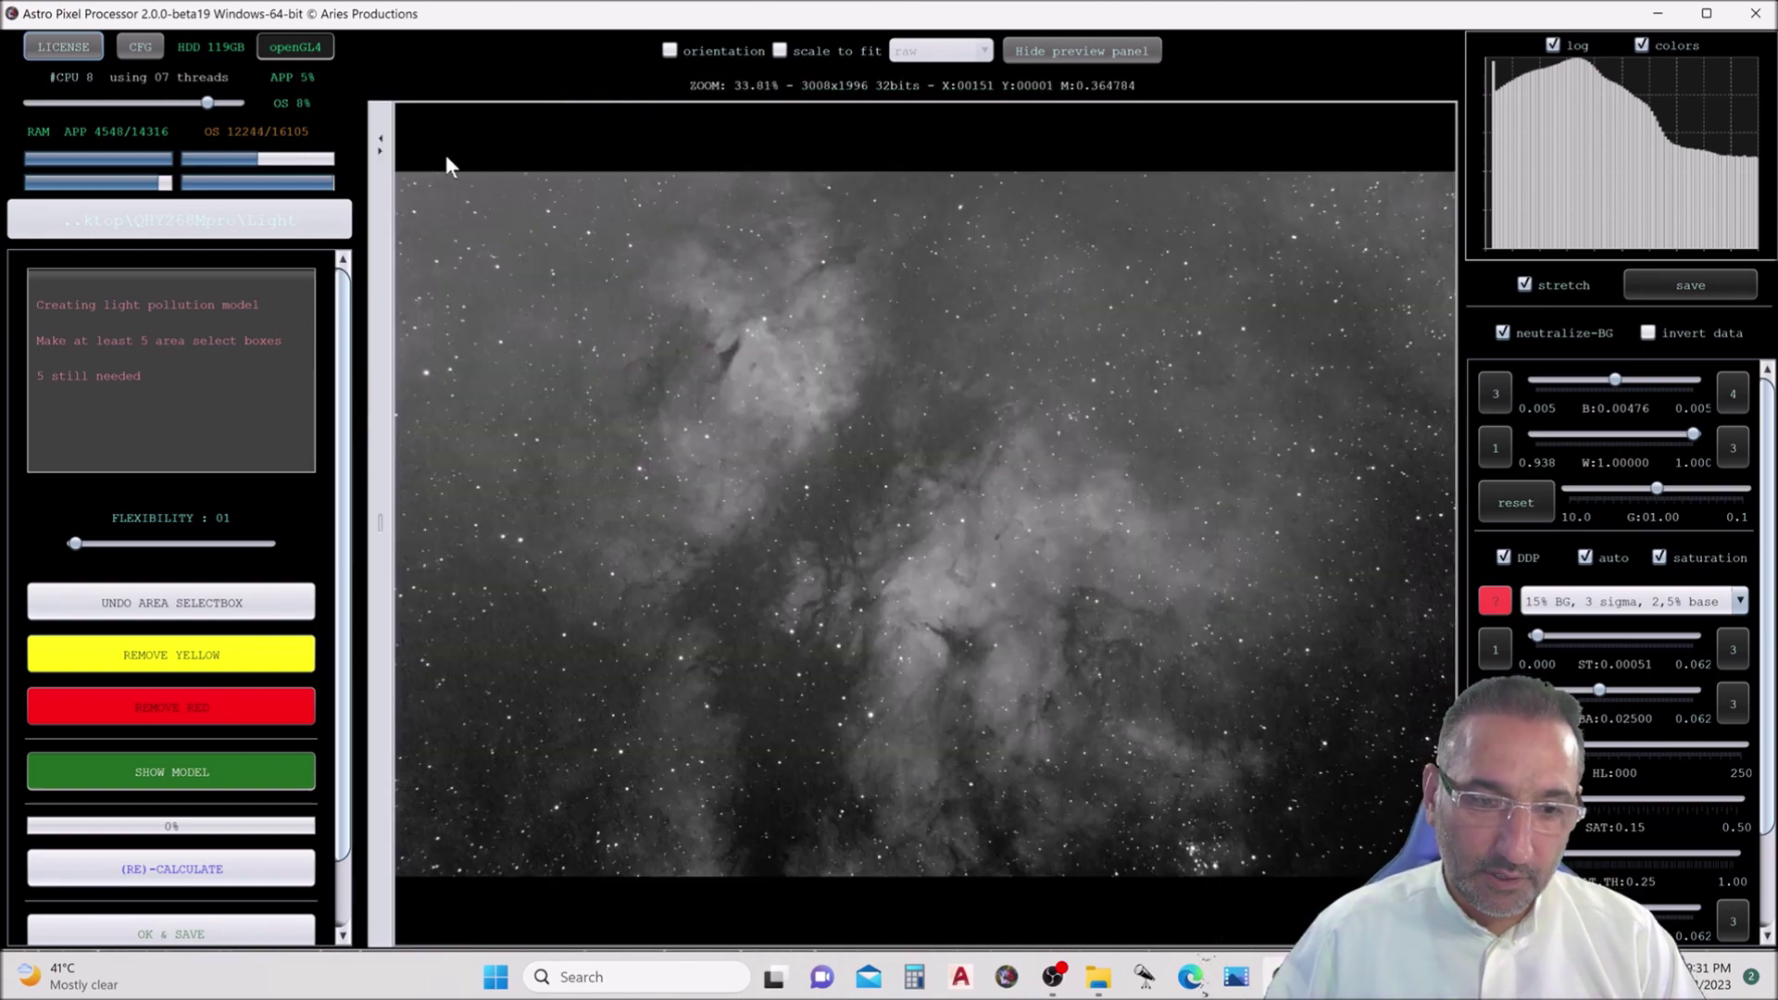
# - Mark background sample boxes along the image's left and bottom edges and in its lower-right area for the light pollution model
pyautogui.moveTo(448, 171)
pyautogui.mouseDown()
pyautogui.moveTo(373, 269)
pyautogui.moveTo(380, 478)
pyautogui.mouseUp()
pyautogui.moveTo(445, 530)
pyautogui.mouseDown()
pyautogui.moveTo(357, 719)
pyautogui.moveTo(403, 820)
pyautogui.moveTo(382, 875)
pyautogui.moveTo(1056, 895)
pyautogui.moveTo(1076, 824)
pyautogui.moveTo(1241, 877)
pyautogui.moveTo(1385, 876)
pyautogui.mouseUp()
pyautogui.moveTo(1396, 804); pyautogui.dragTo(1454, 876)
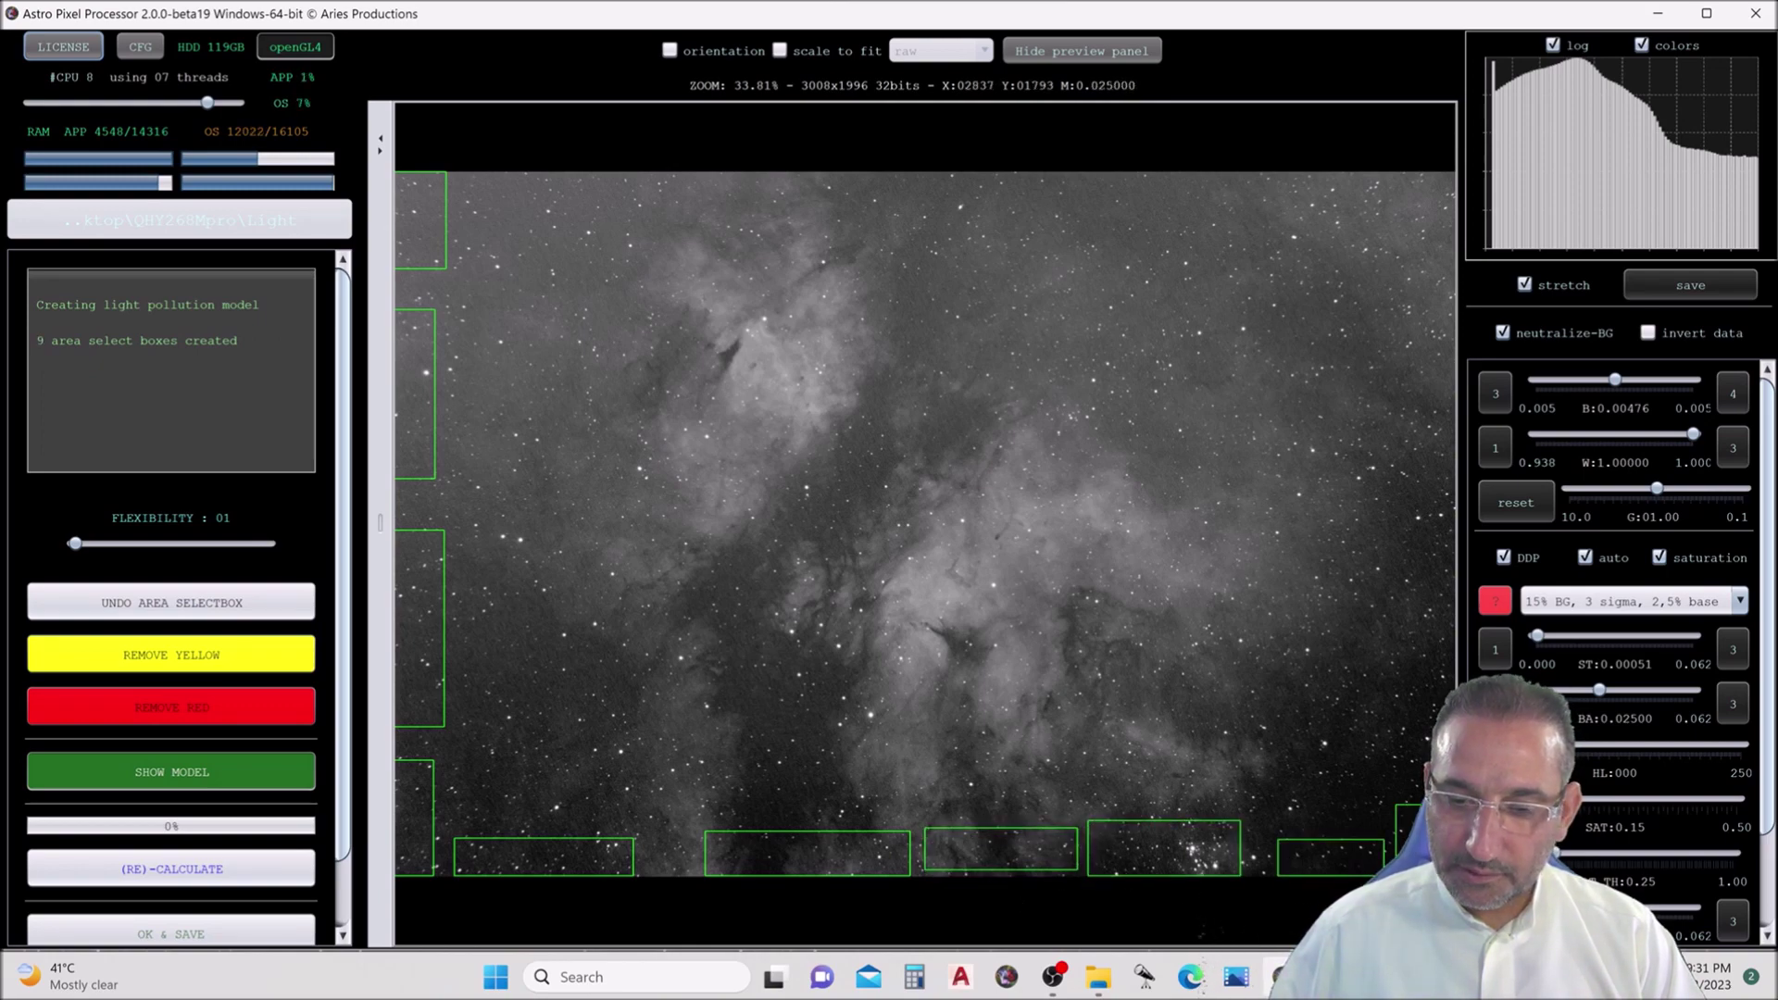
pyautogui.moveTo(1376, 708); pyautogui.dragTo(1426, 775)
pyautogui.moveTo(1407, 631); pyautogui.dragTo(1458, 688)
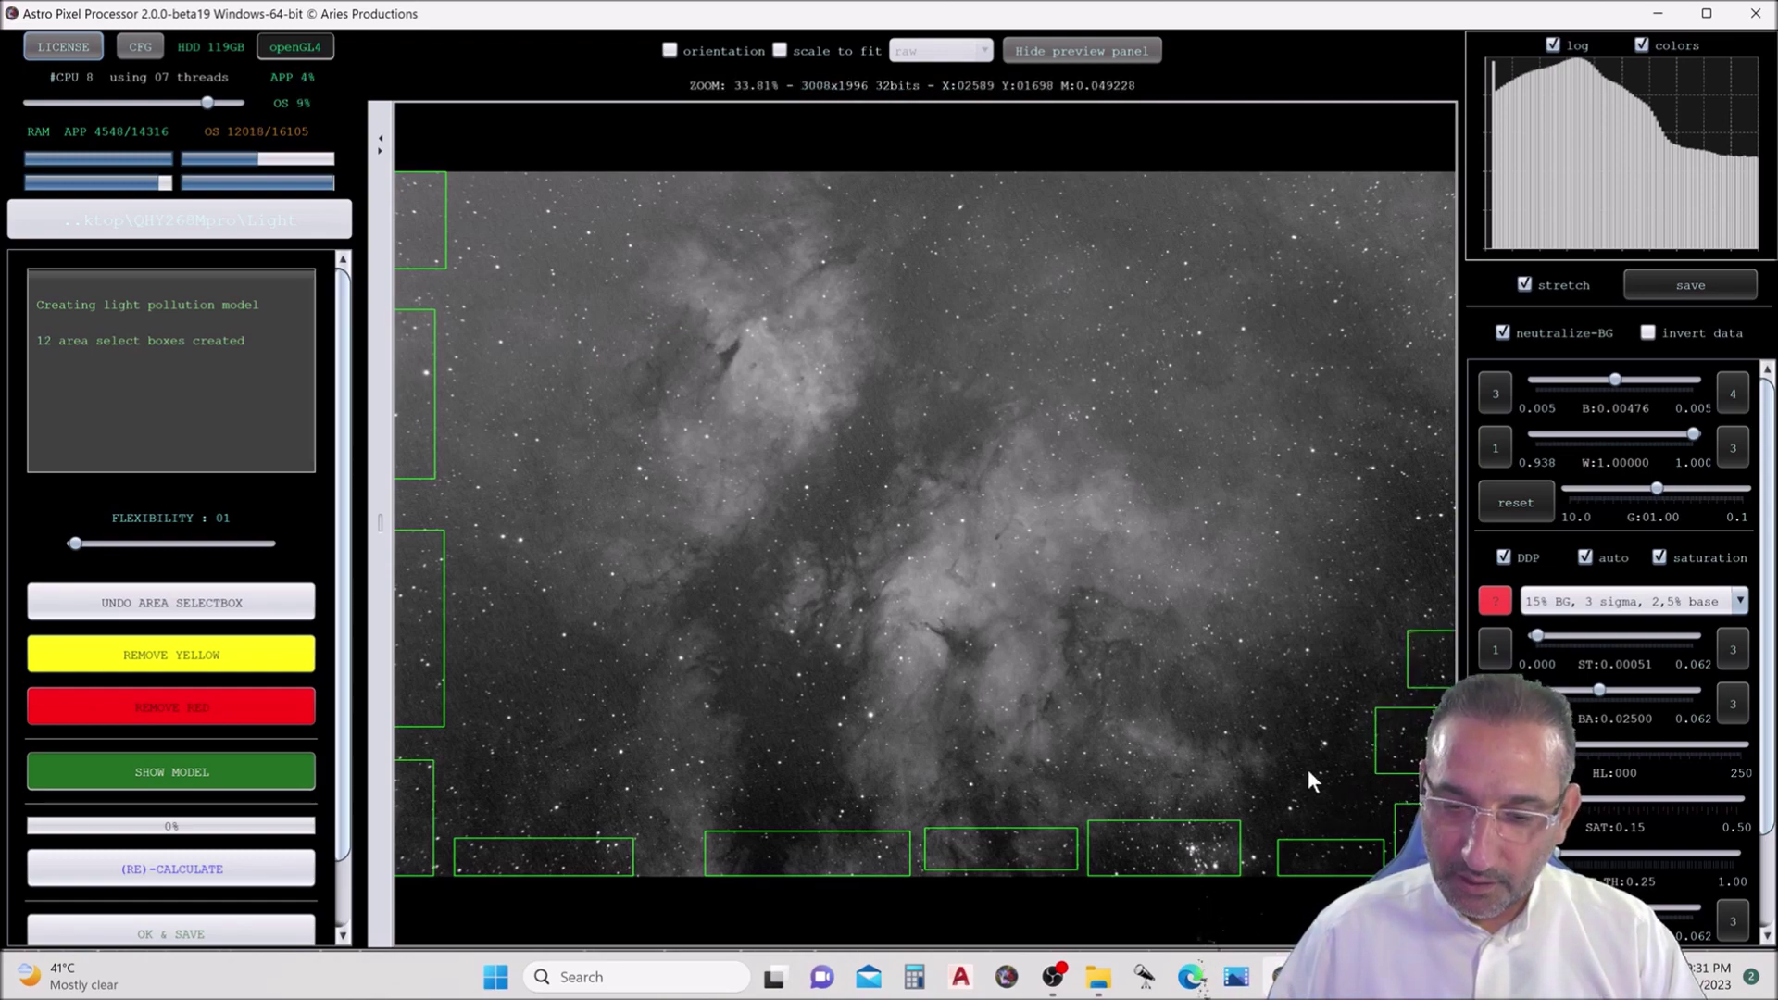
pyautogui.moveTo(1295, 744); pyautogui.dragTo(1356, 807)
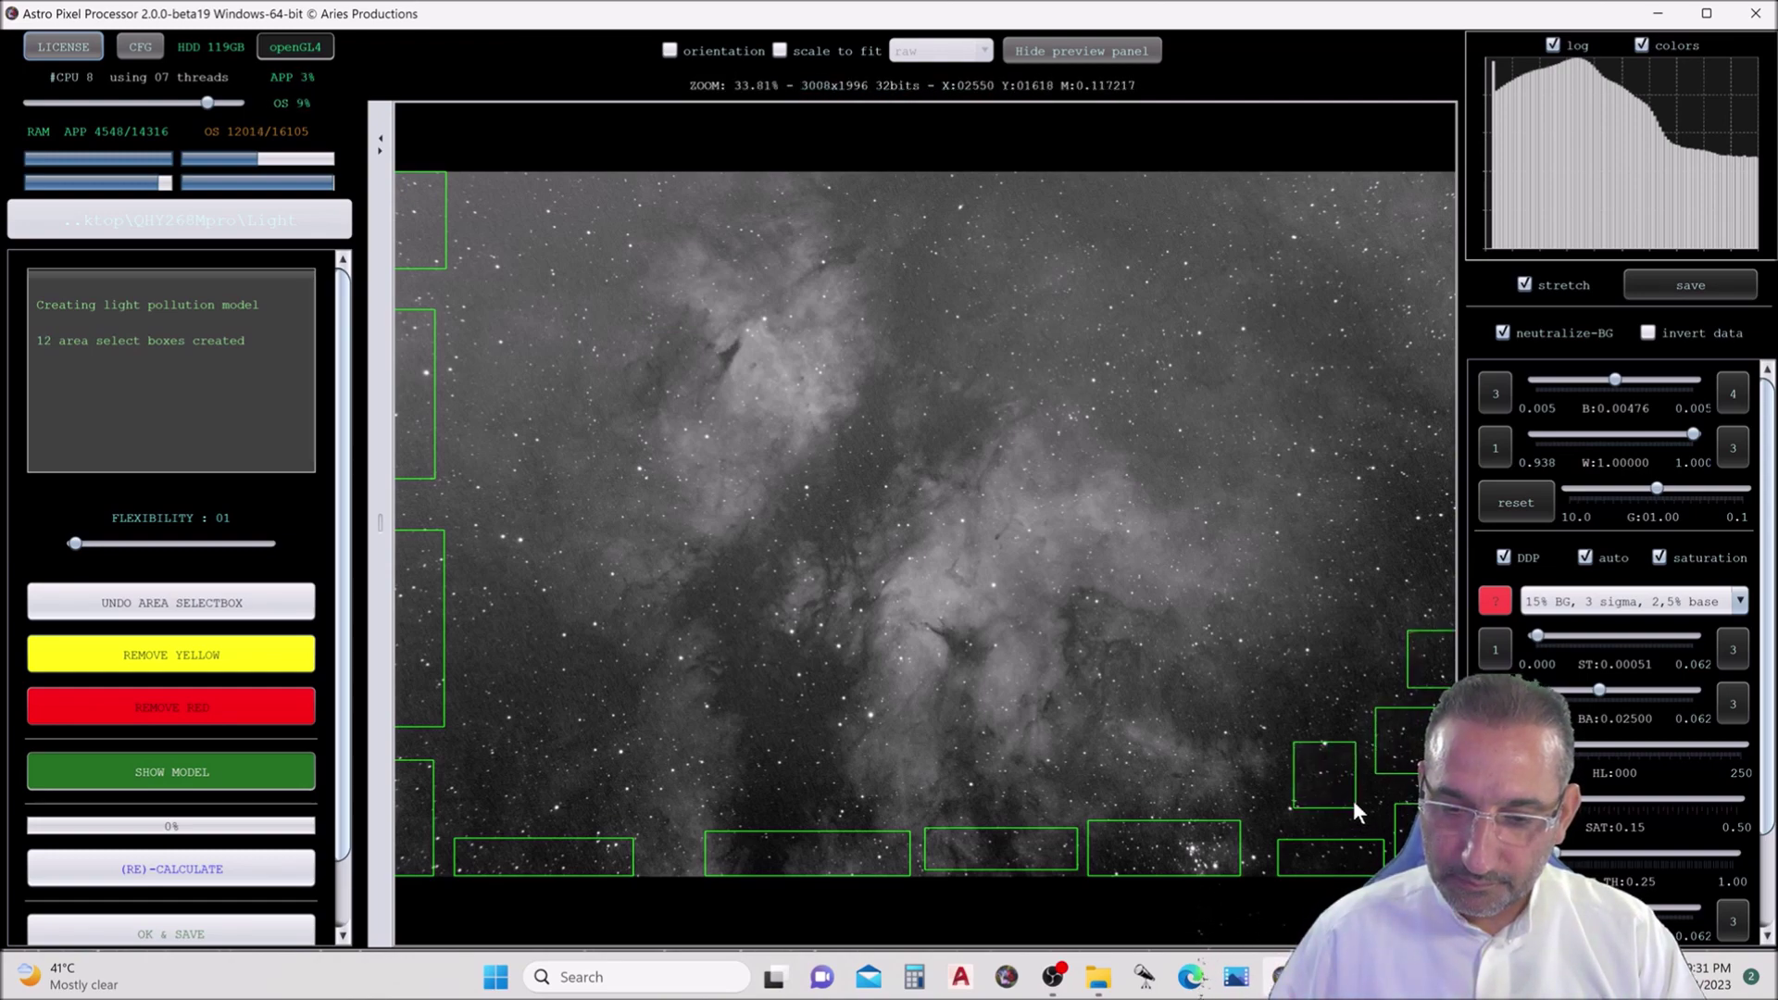
# - Add background sample boxes up the image's right edge, across its top and down the dark lane between the nebula clouds
pyautogui.moveTo(1379, 493); pyautogui.dragTo(1469, 588)
pyautogui.moveTo(1426, 385); pyautogui.dragTo(1463, 474)
pyautogui.moveTo(1374, 324); pyautogui.dragTo(1309, 348)
pyautogui.moveTo(1275, 238); pyautogui.dragTo(1246, 282)
pyautogui.moveTo(1225, 186)
pyautogui.mouseDown()
pyautogui.moveTo(1191, 224)
pyautogui.moveTo(1126, 187)
pyautogui.moveTo(986, 201)
pyautogui.moveTo(914, 275)
pyautogui.moveTo(866, 393)
pyautogui.moveTo(930, 437)
pyautogui.moveTo(865, 465)
pyautogui.mouseUp()
pyautogui.moveTo(845, 489); pyautogui.dragTo(804, 524)
pyautogui.moveTo(784, 542); pyautogui.dragTo(753, 566)
pyautogui.moveTo(749, 569)
pyautogui.mouseDown()
pyautogui.moveTo(709, 630)
pyautogui.moveTo(776, 656)
pyautogui.moveTo(756, 682)
pyautogui.moveTo(759, 827)
pyautogui.mouseUp()
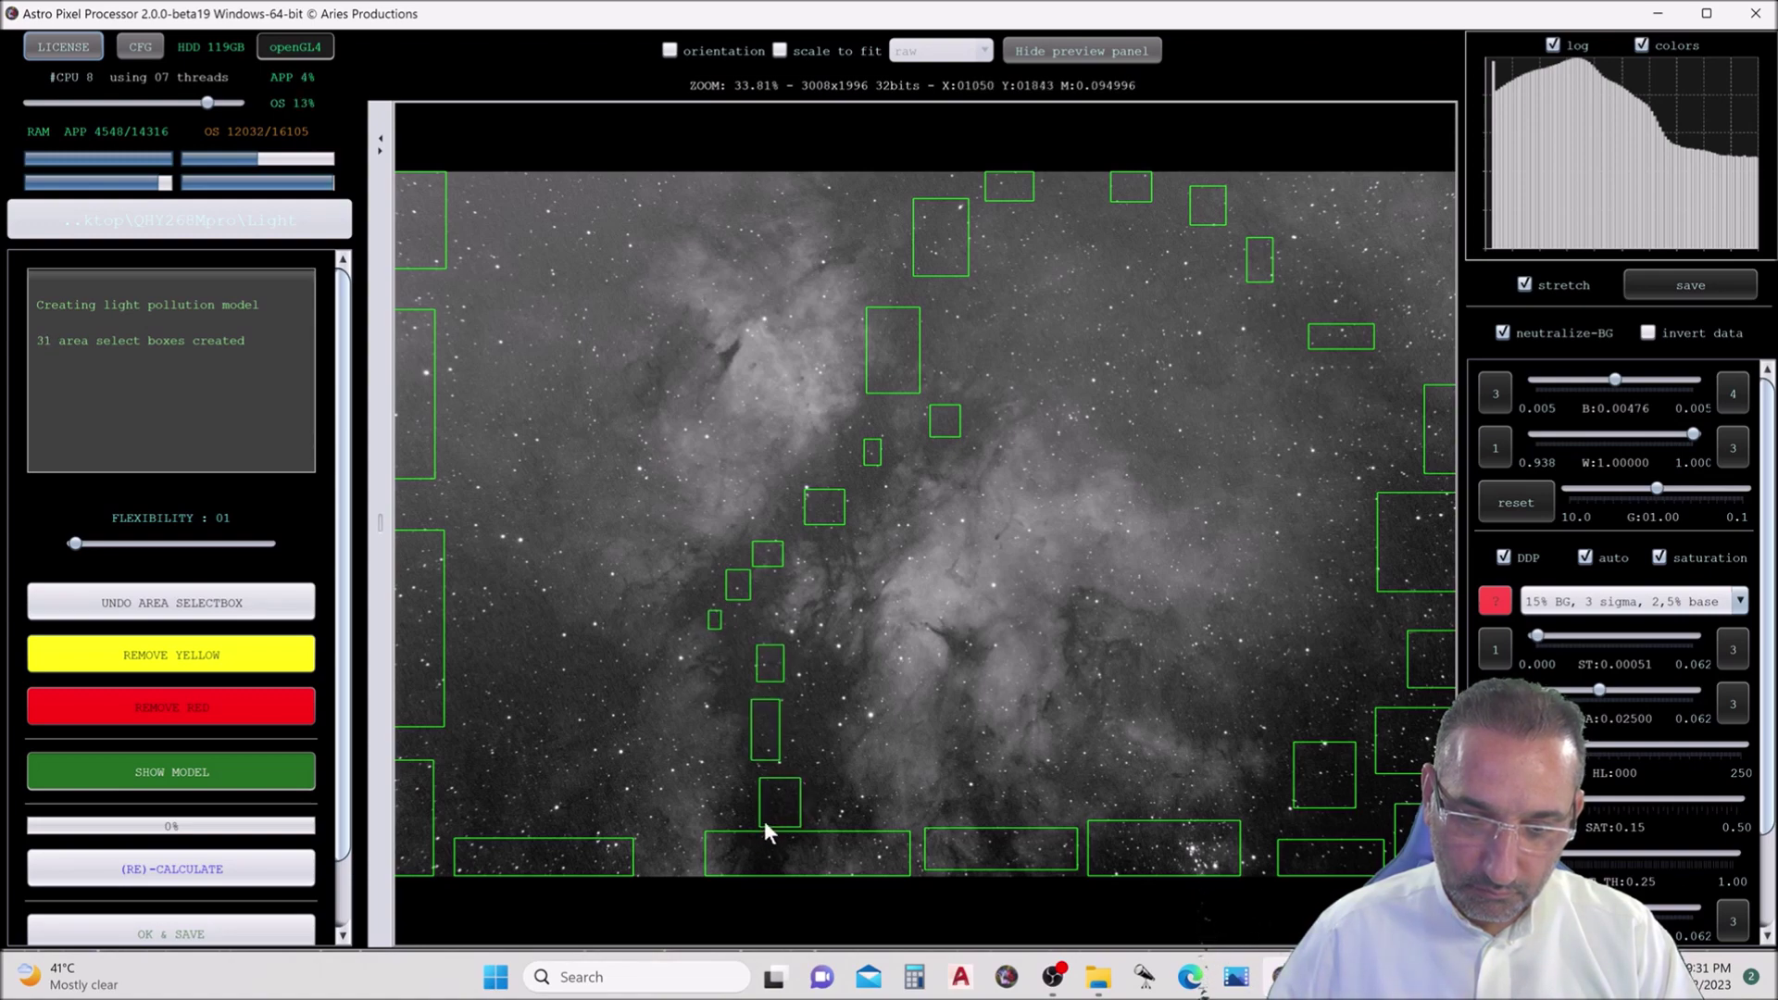
# - Add sample boxes in the lower-left sky and small ones on dark spots in the nebula, then calculate the light pollution model
pyautogui.moveTo(540, 701); pyautogui.dragTo(485, 723)
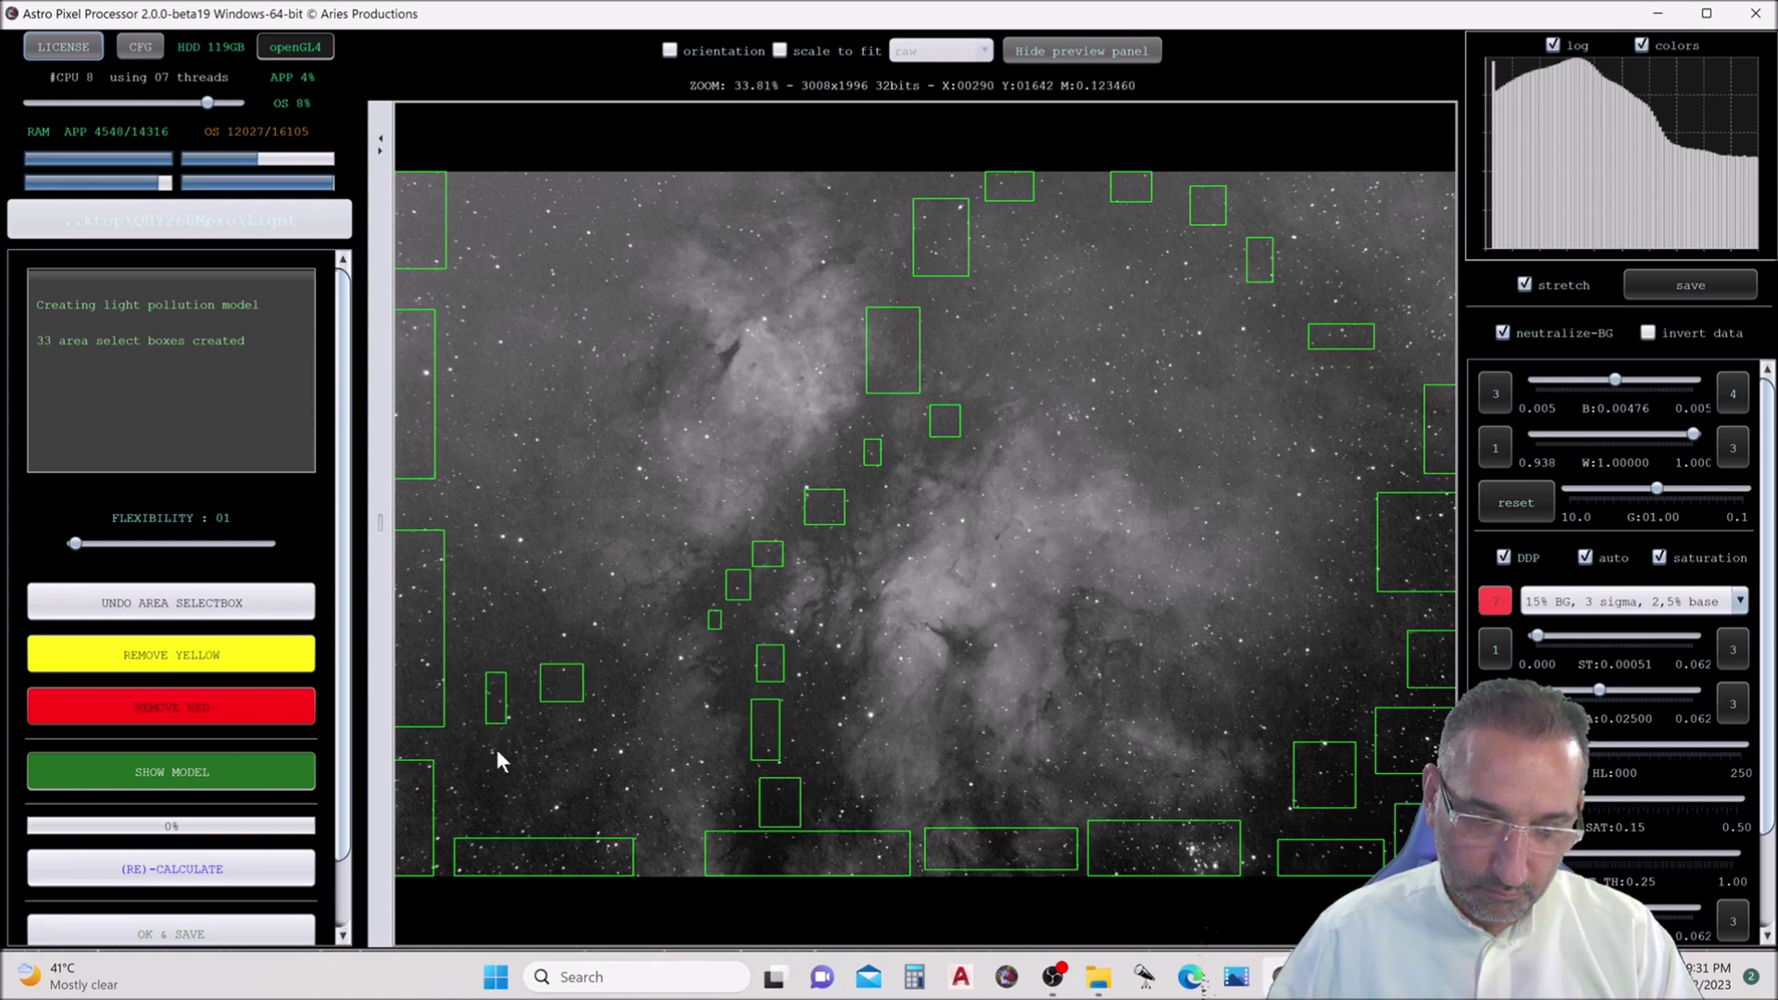
pyautogui.moveTo(457, 797); pyautogui.dragTo(457, 803)
pyautogui.moveTo(537, 796); pyautogui.dragTo(571, 812)
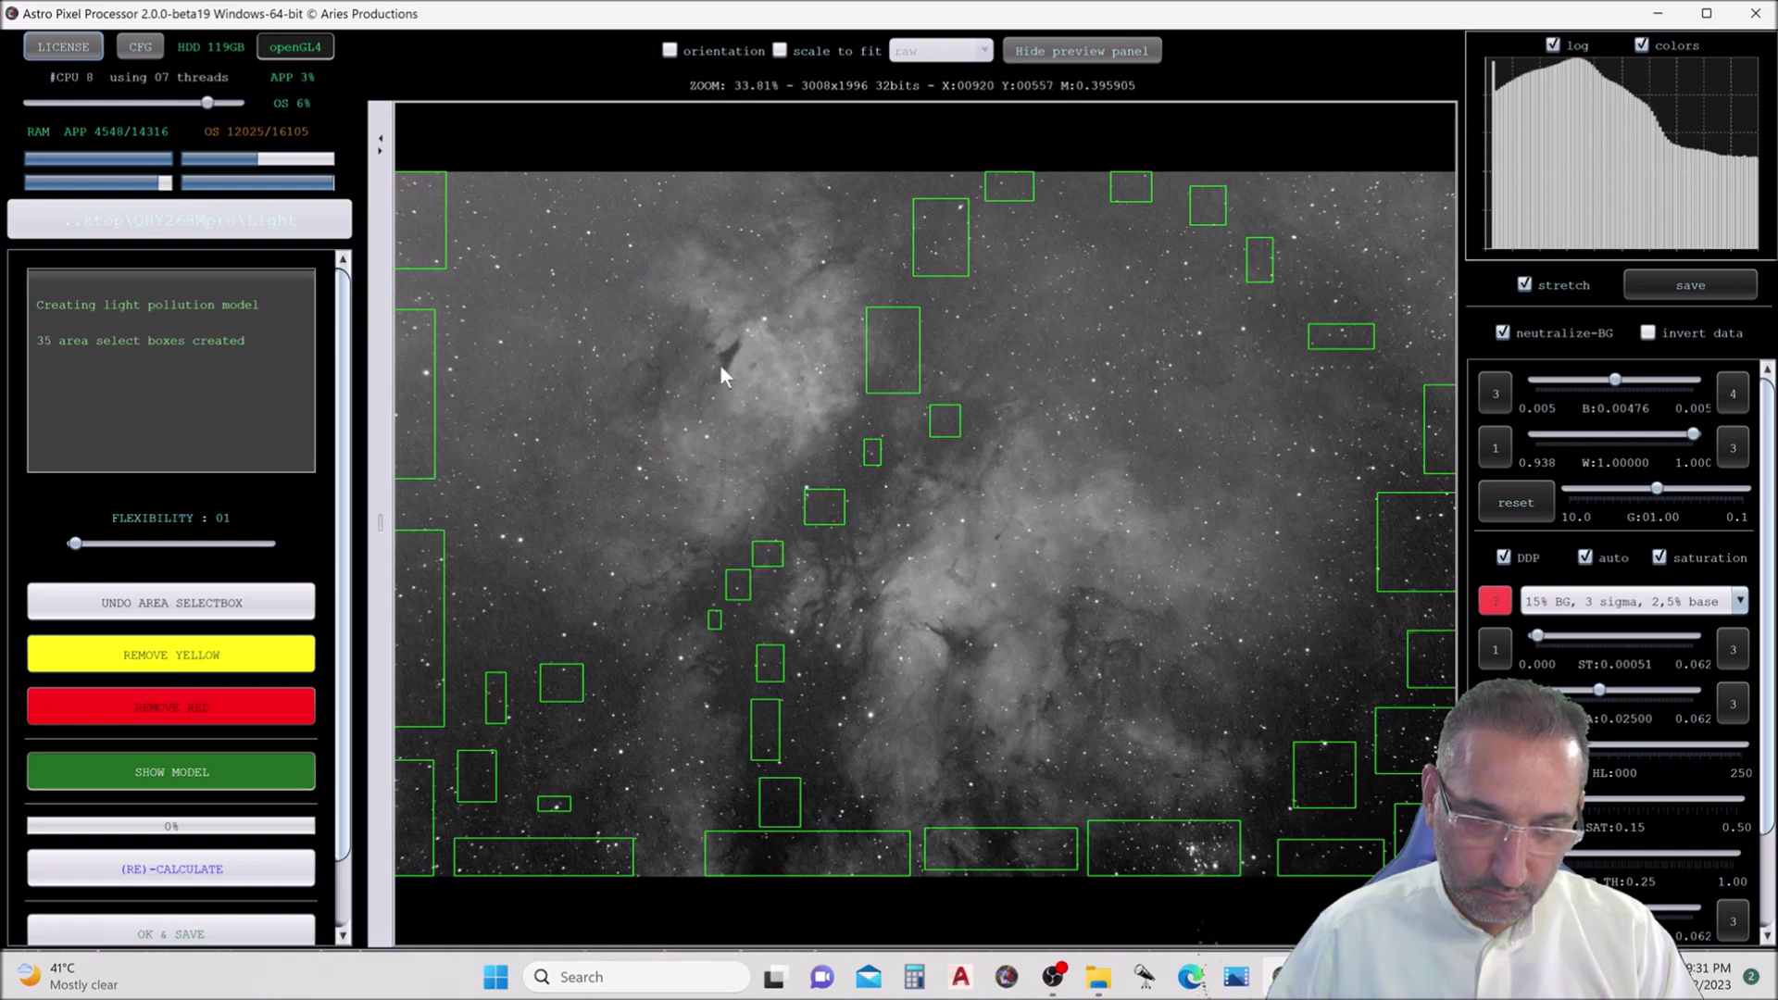
pyautogui.moveTo(727, 363); pyautogui.dragTo(725, 363)
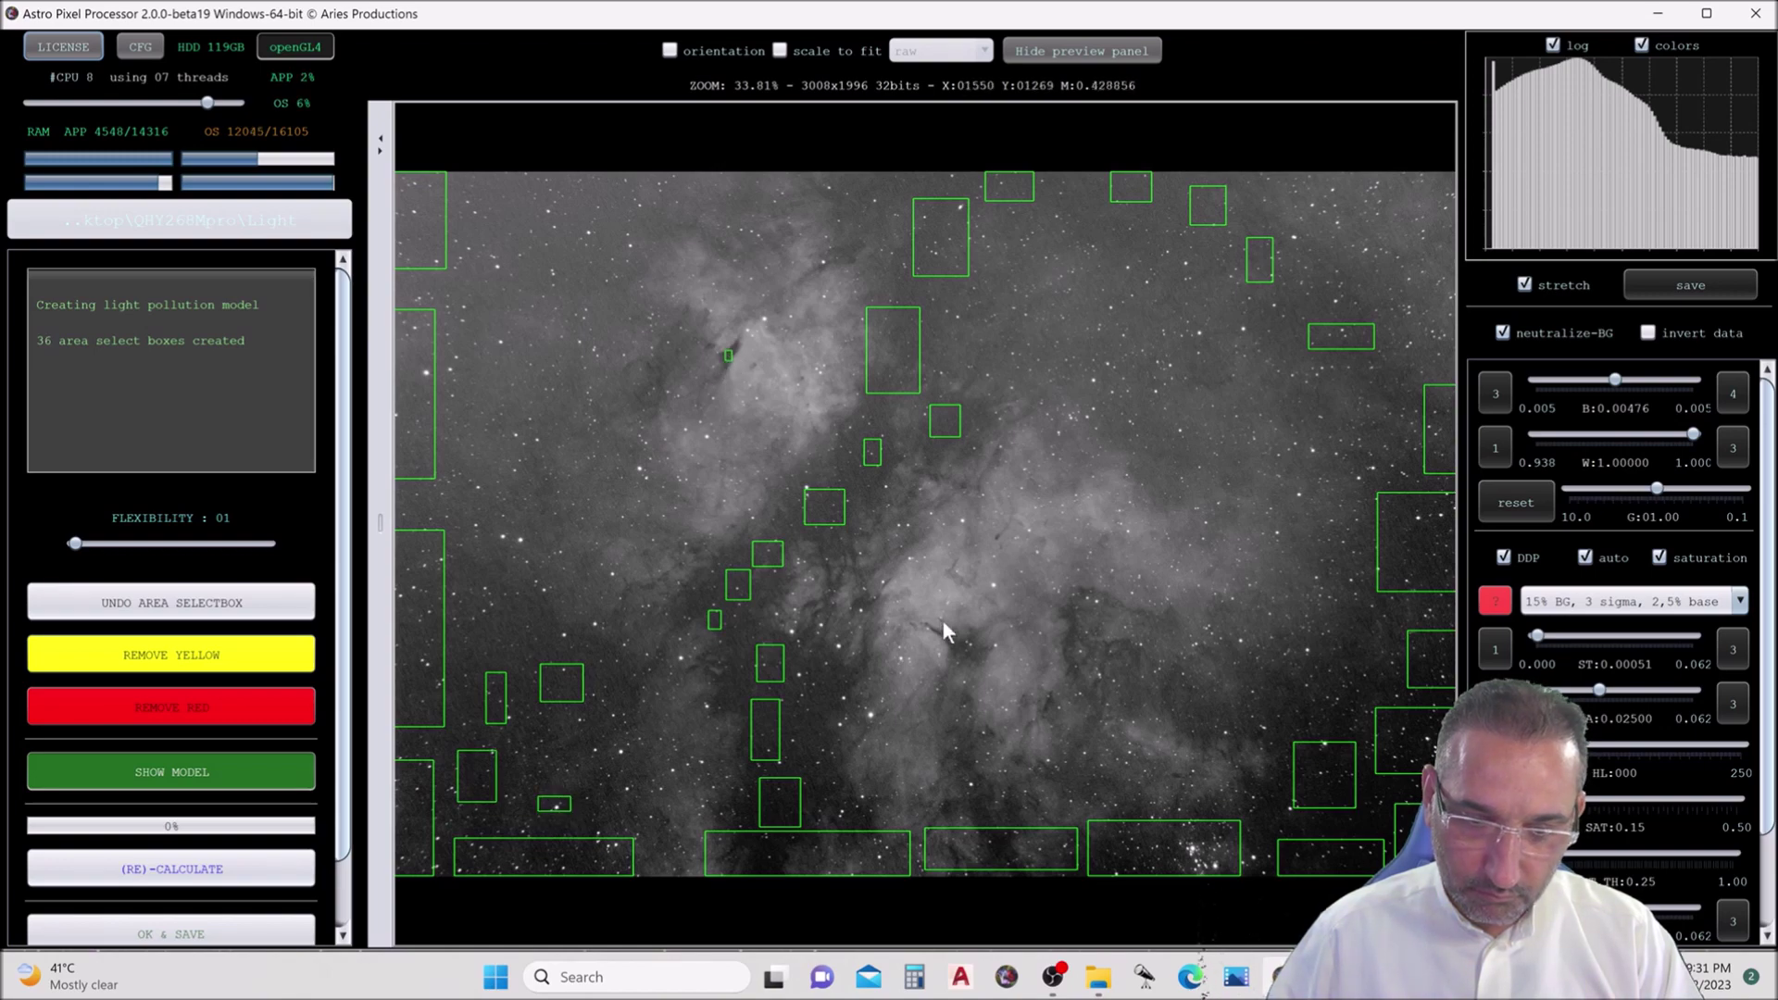
pyautogui.moveTo(963, 654); pyautogui.dragTo(963, 655)
pyautogui.moveTo(1191, 705); pyautogui.dragTo(1205, 715)
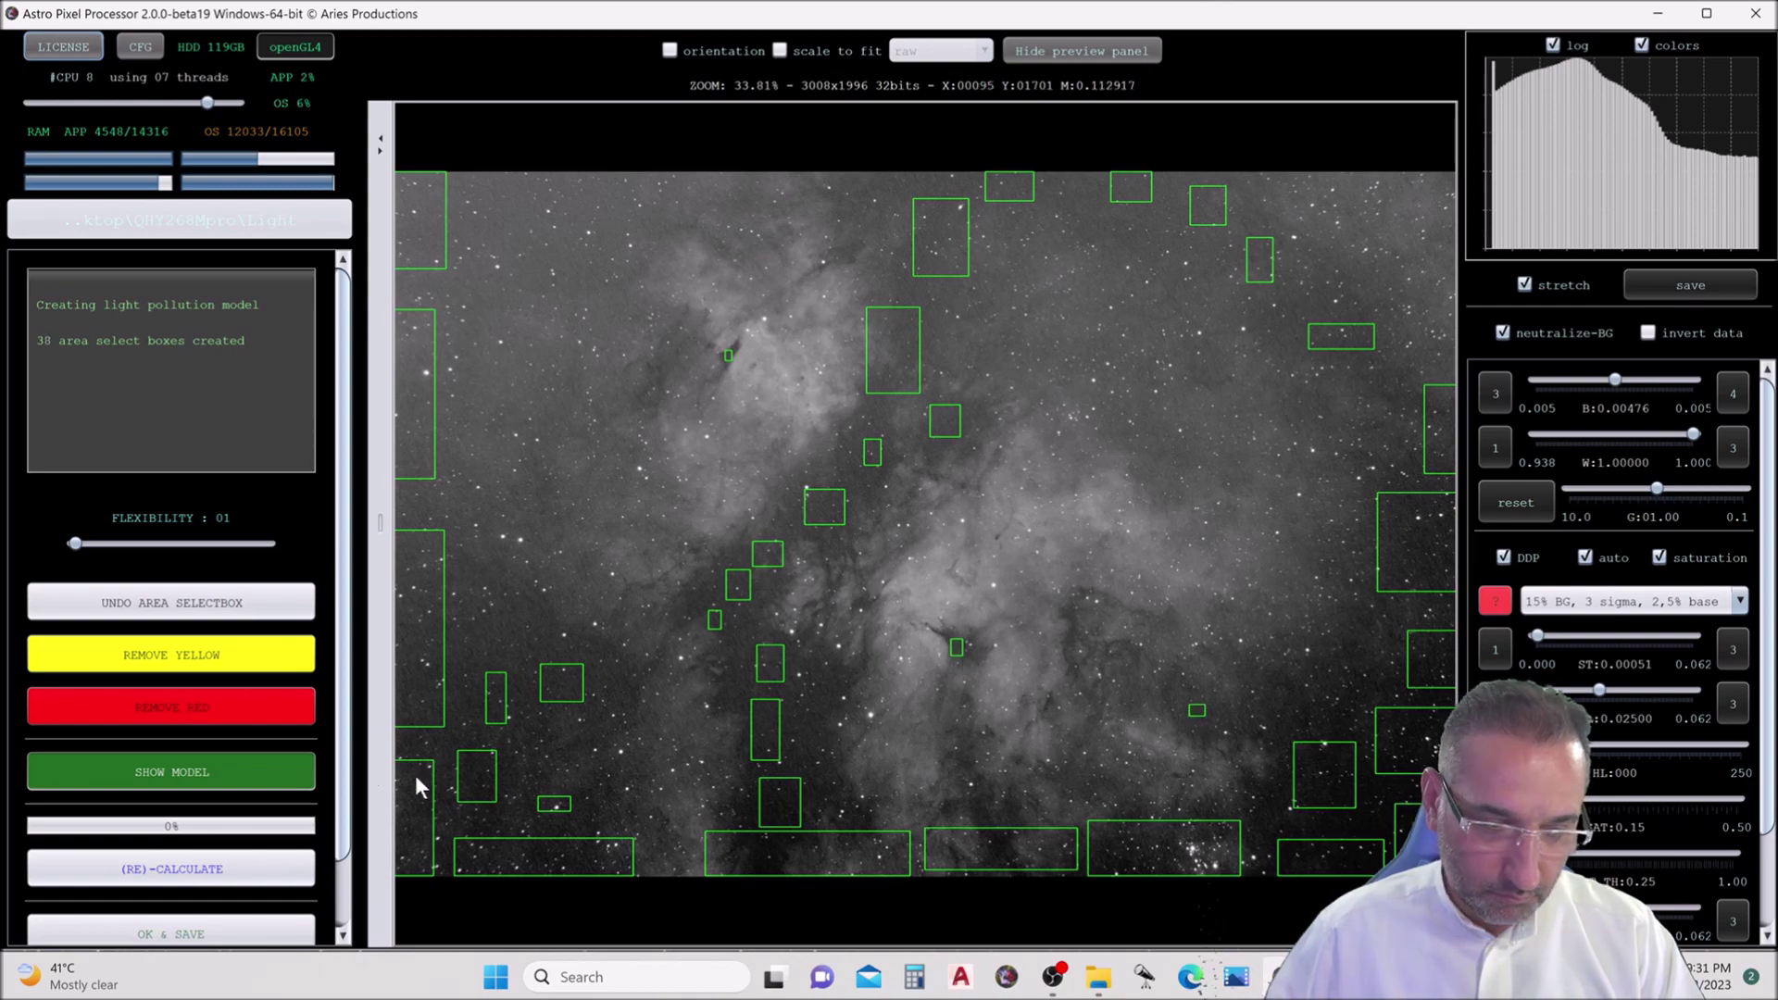
pyautogui.click(269, 861)
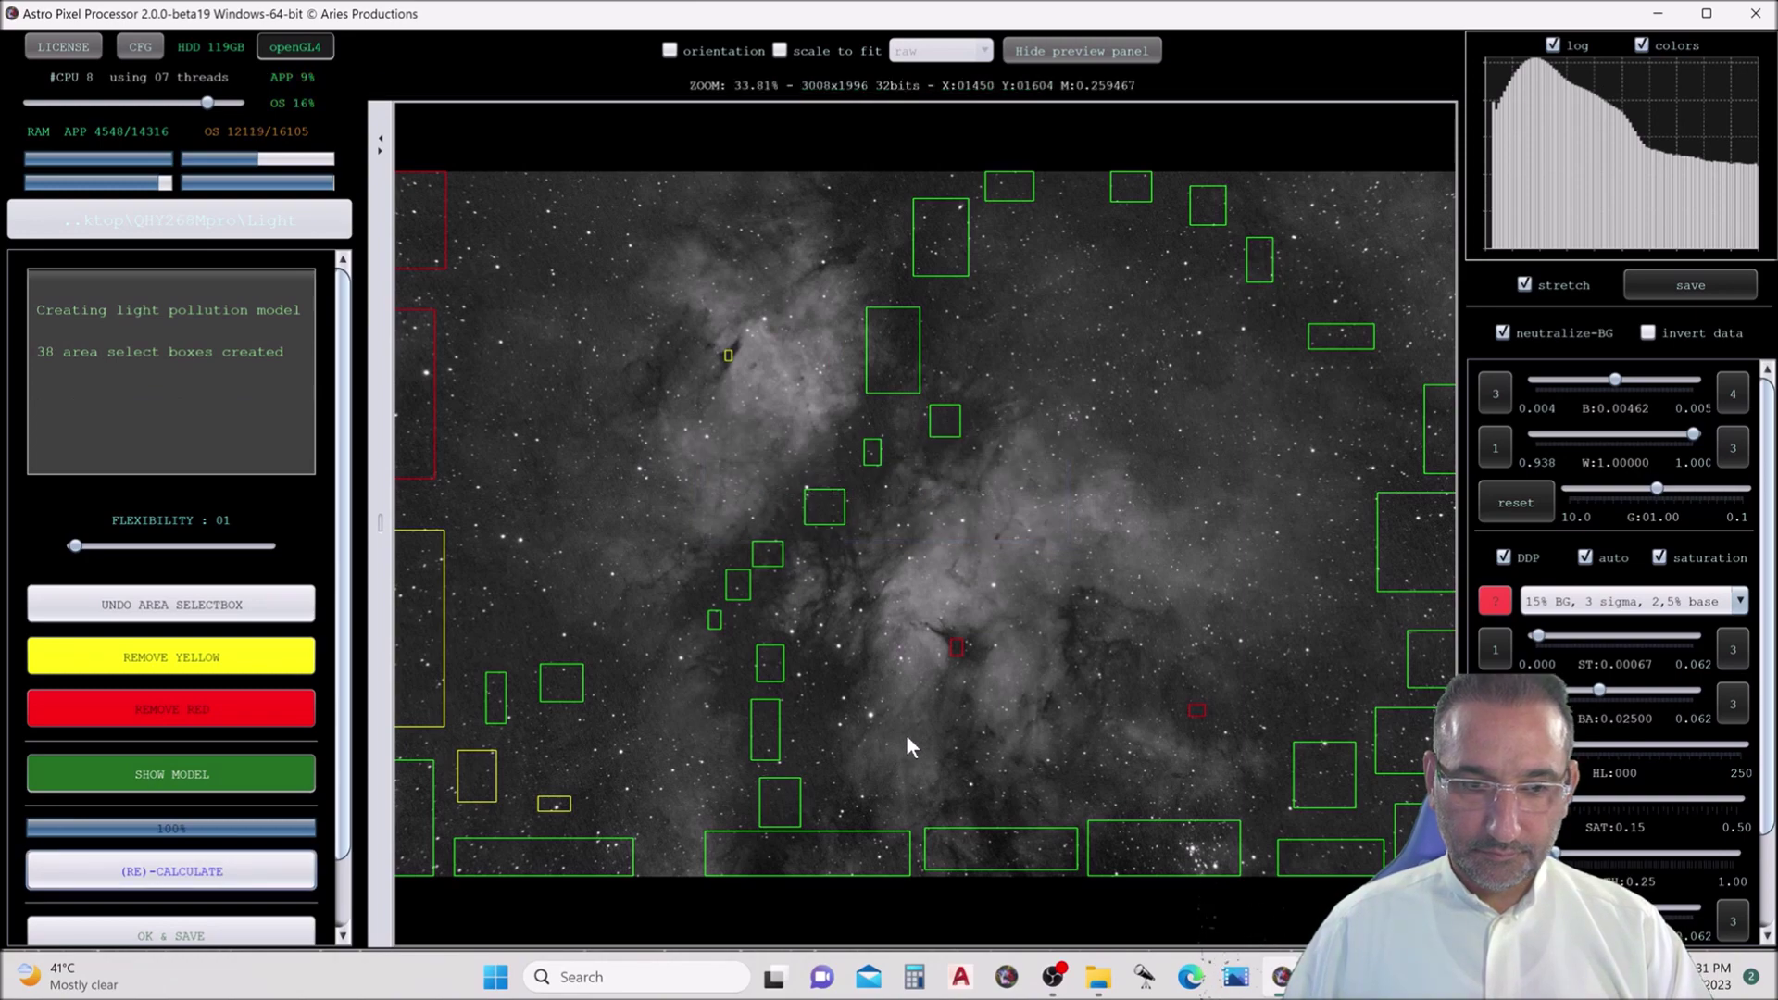
# - Add smaller sample boxes around the image's upper-left area and at the top of the dark lane, and remove all red boxes
pyautogui.moveTo(514, 172); pyautogui.dragTo(466, 218)
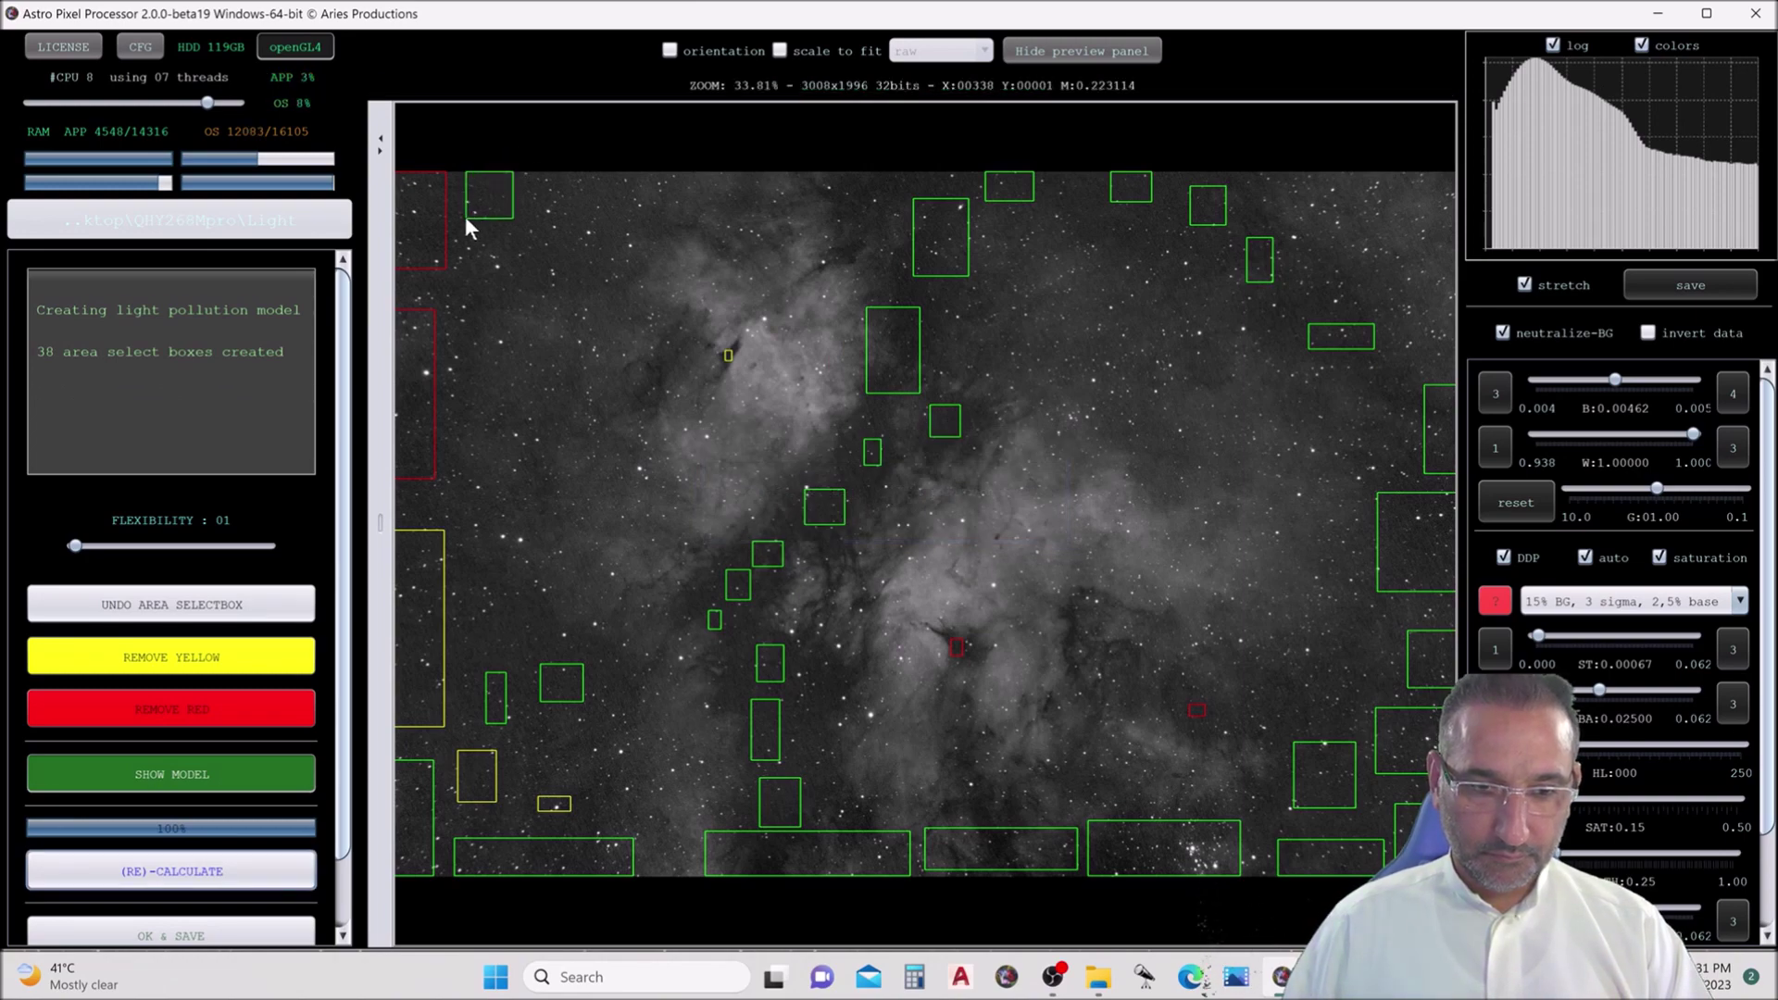
pyautogui.moveTo(910, 172); pyautogui.dragTo(889, 191)
pyautogui.moveTo(468, 299); pyautogui.dragTo(465, 304)
pyautogui.moveTo(450, 421); pyautogui.dragTo(437, 454)
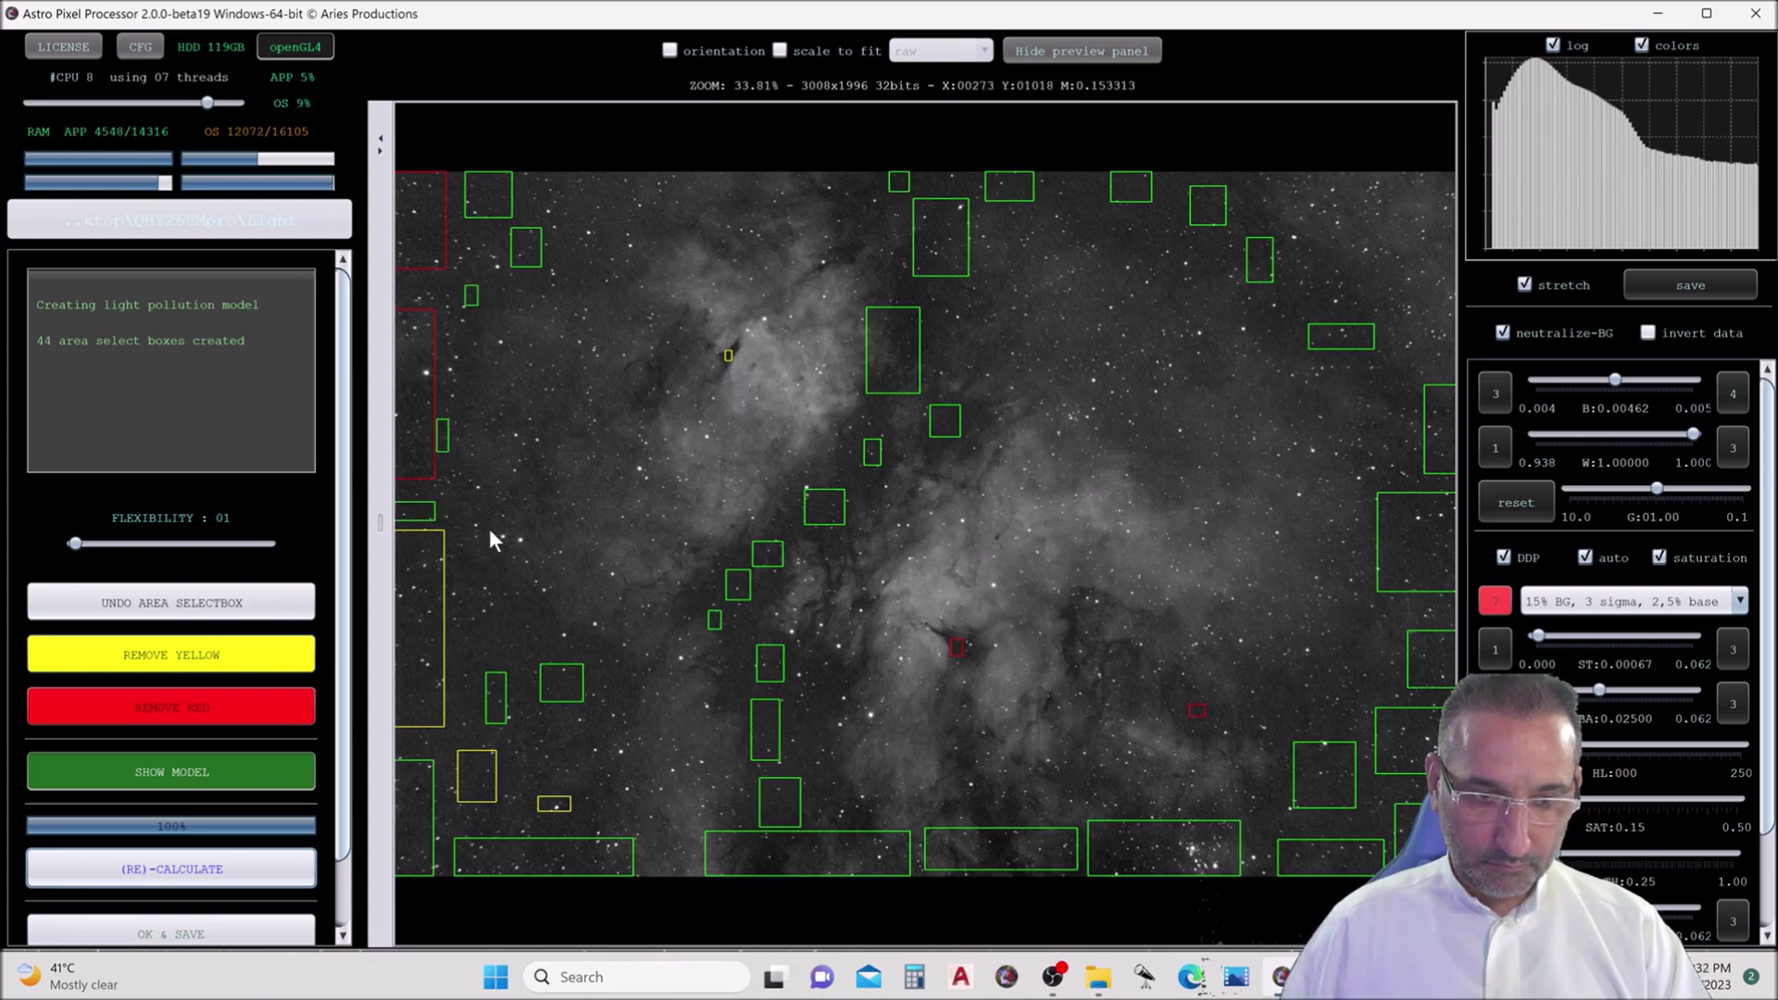
pyautogui.click(283, 715)
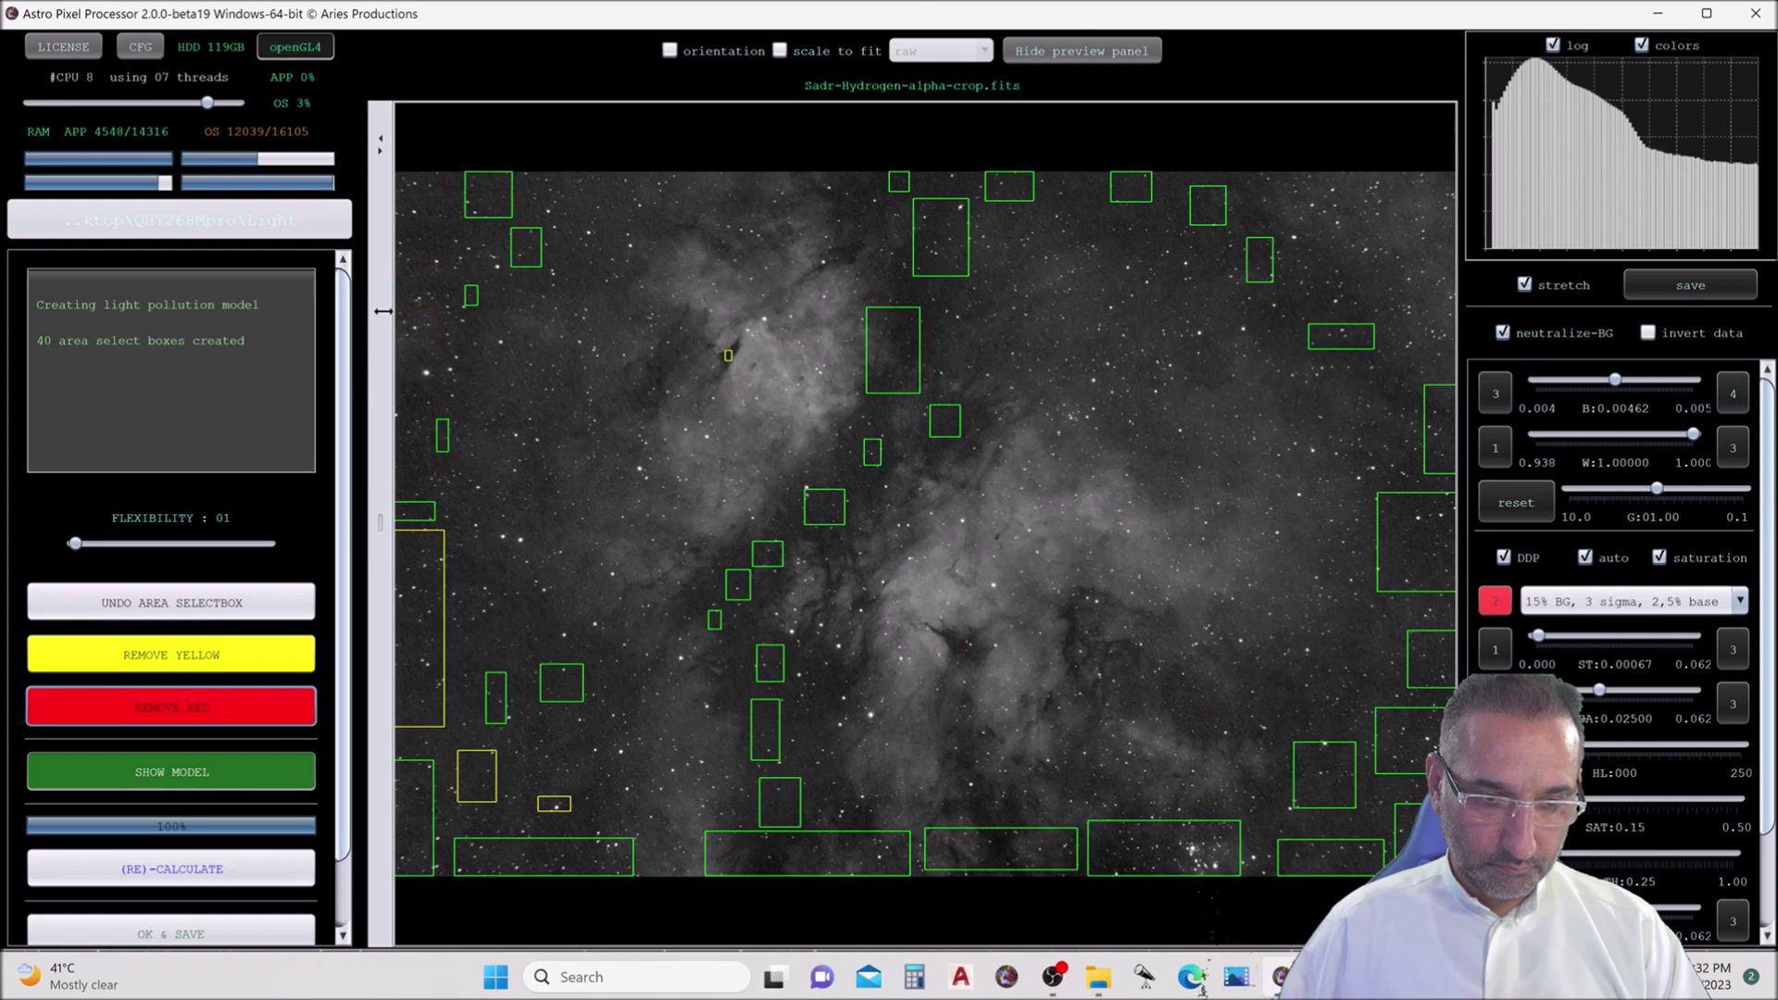
# - Add small replacement sample boxes along the image's upper left edge and a few in its upper-right sky
pyautogui.moveTo(404, 227); pyautogui.dragTo(395, 172)
pyautogui.moveTo(417, 294); pyautogui.dragTo(397, 322)
pyautogui.moveTo(390, 422); pyautogui.dragTo(397, 493)
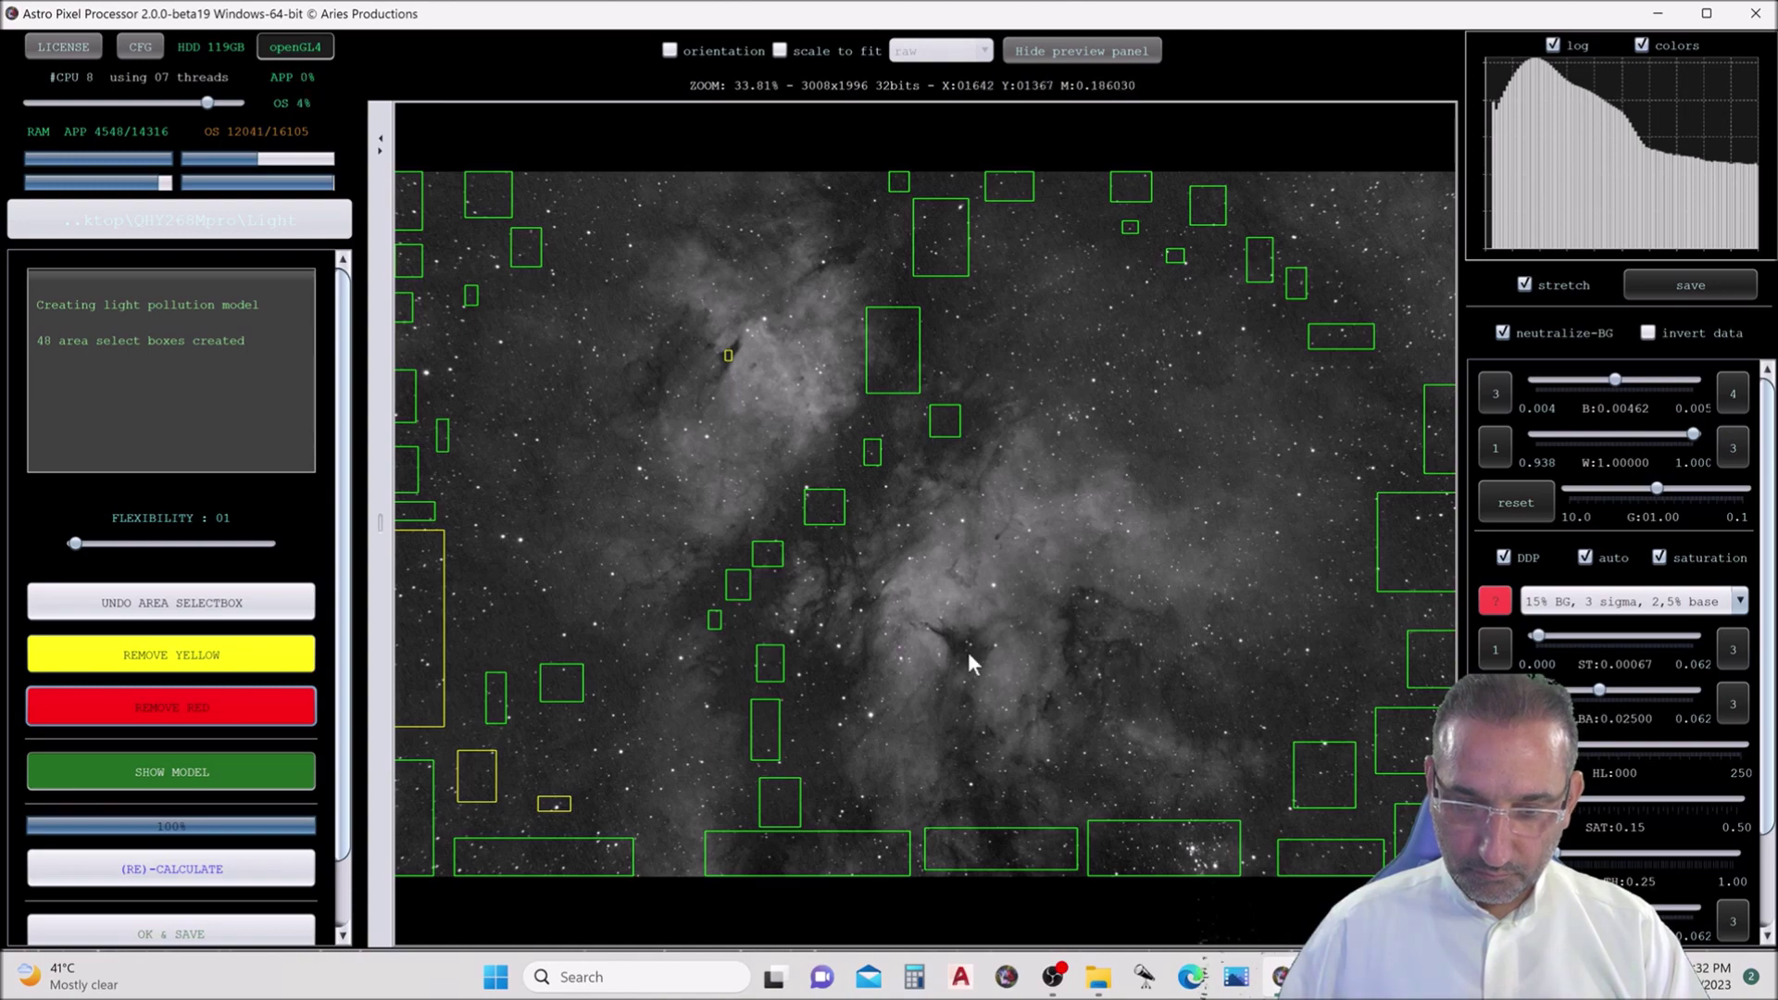
# - Recalculate the light pollution model and save the corrected image as Sadr-Hydrogen-alpha-crop-lpc in FITS format
pyautogui.click(246, 867)
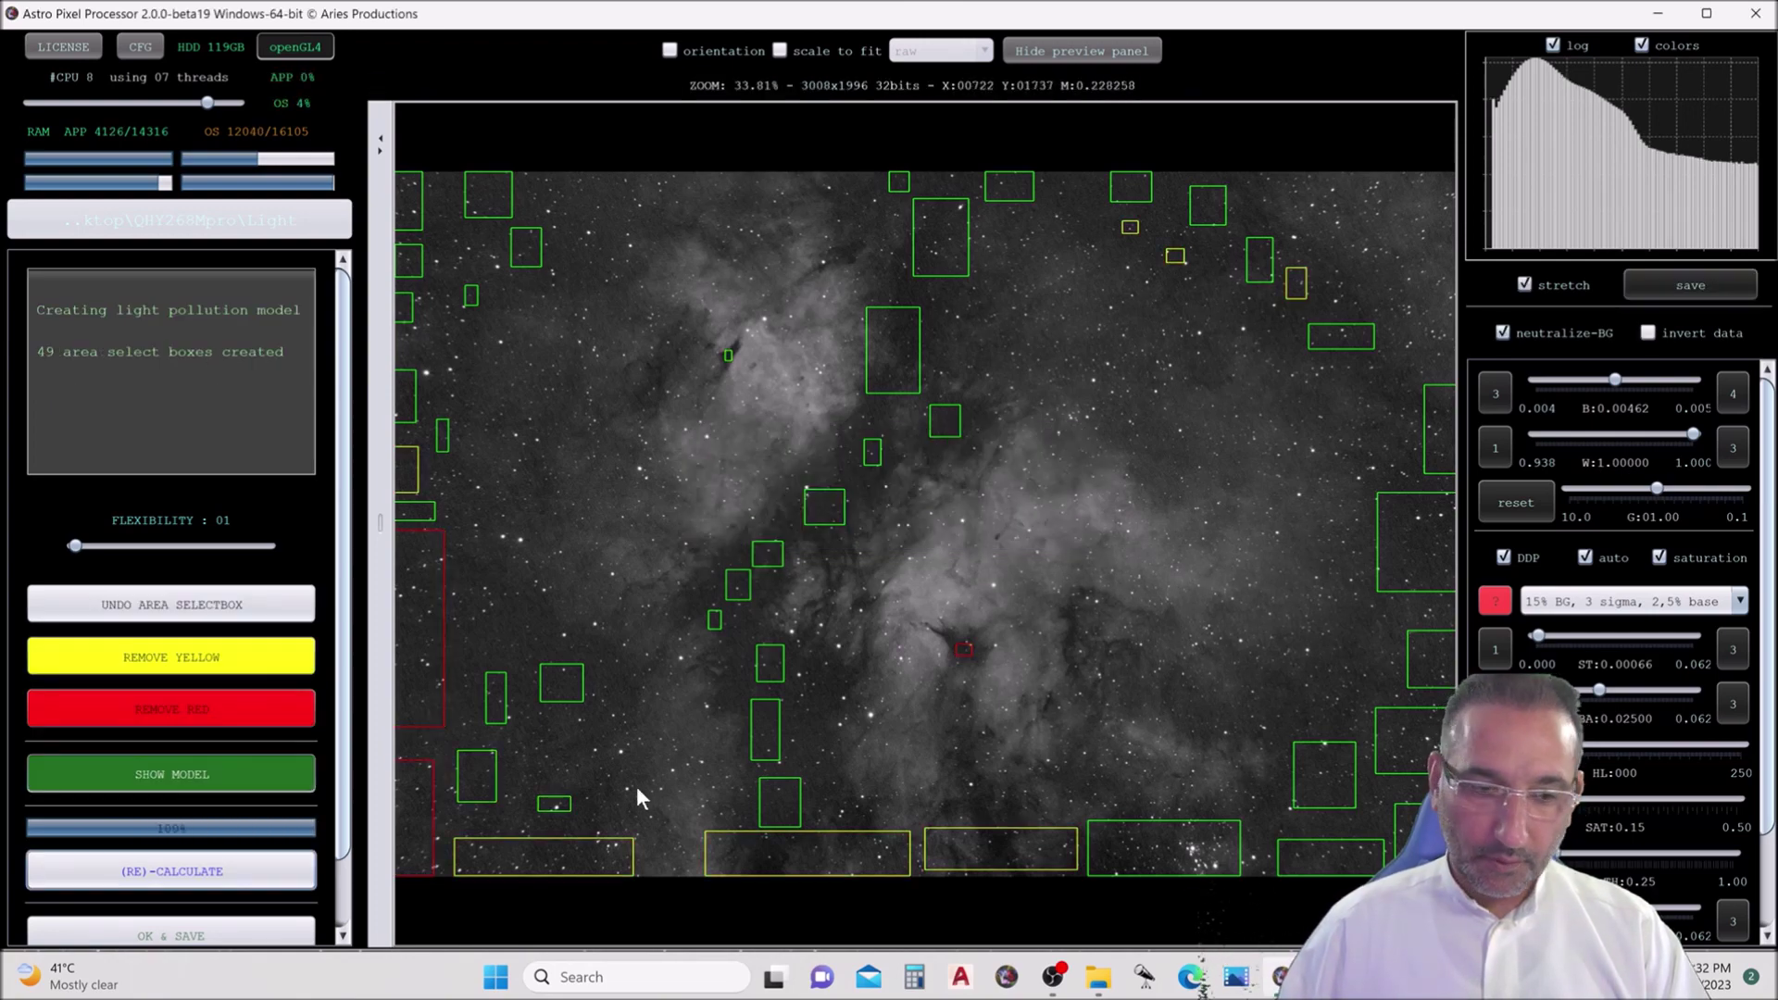
pyautogui.click(171, 935)
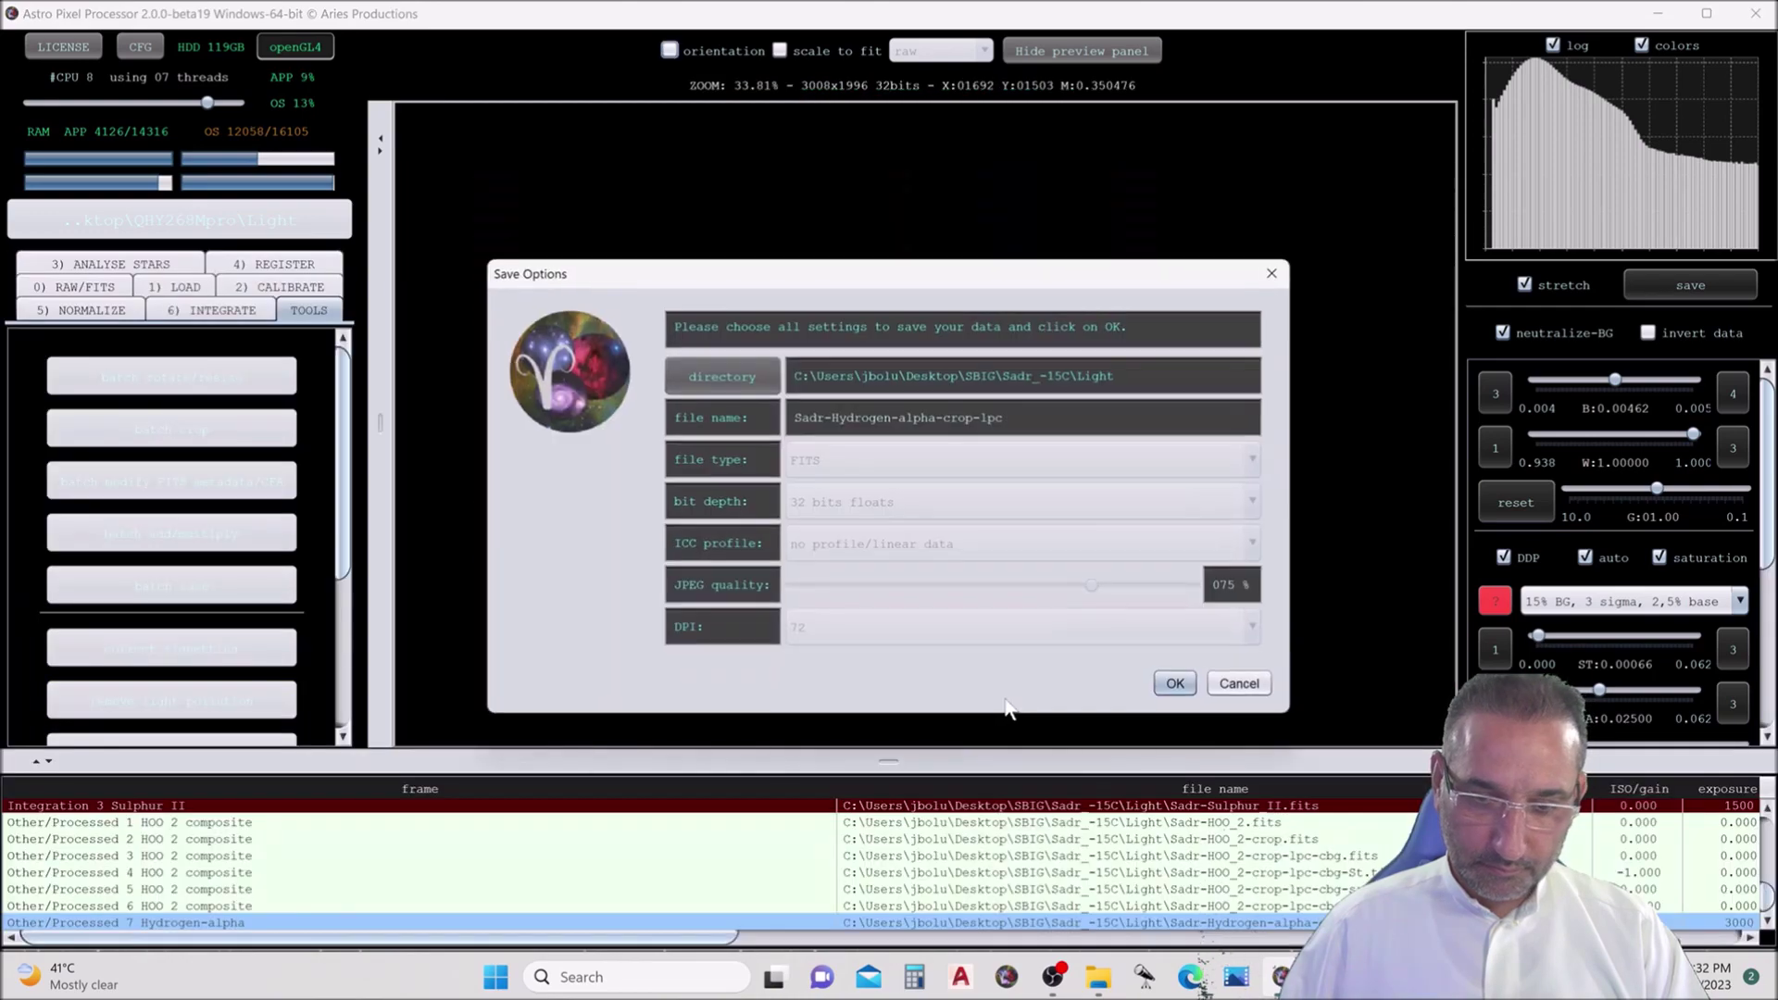
pyautogui.click(1156, 683)
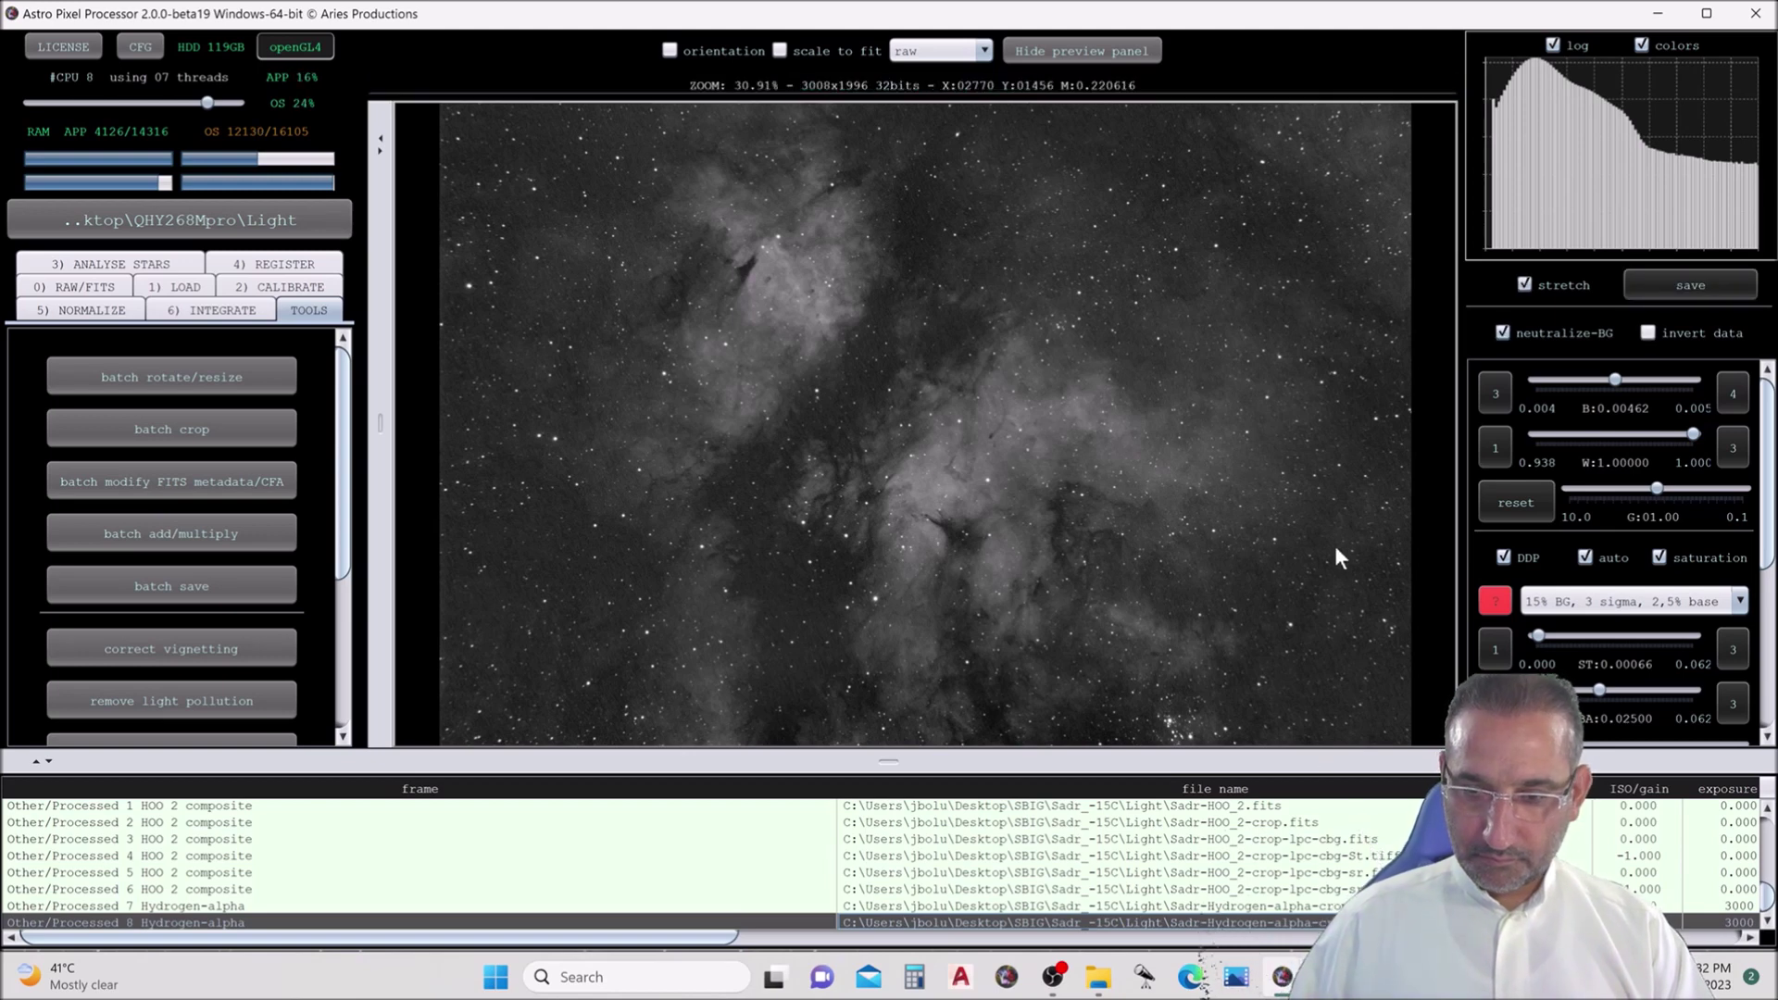
# - Fine-tune the black point of the Hydrogen-alpha preview stretch to about 0.00459
pyautogui.click(1620, 380)
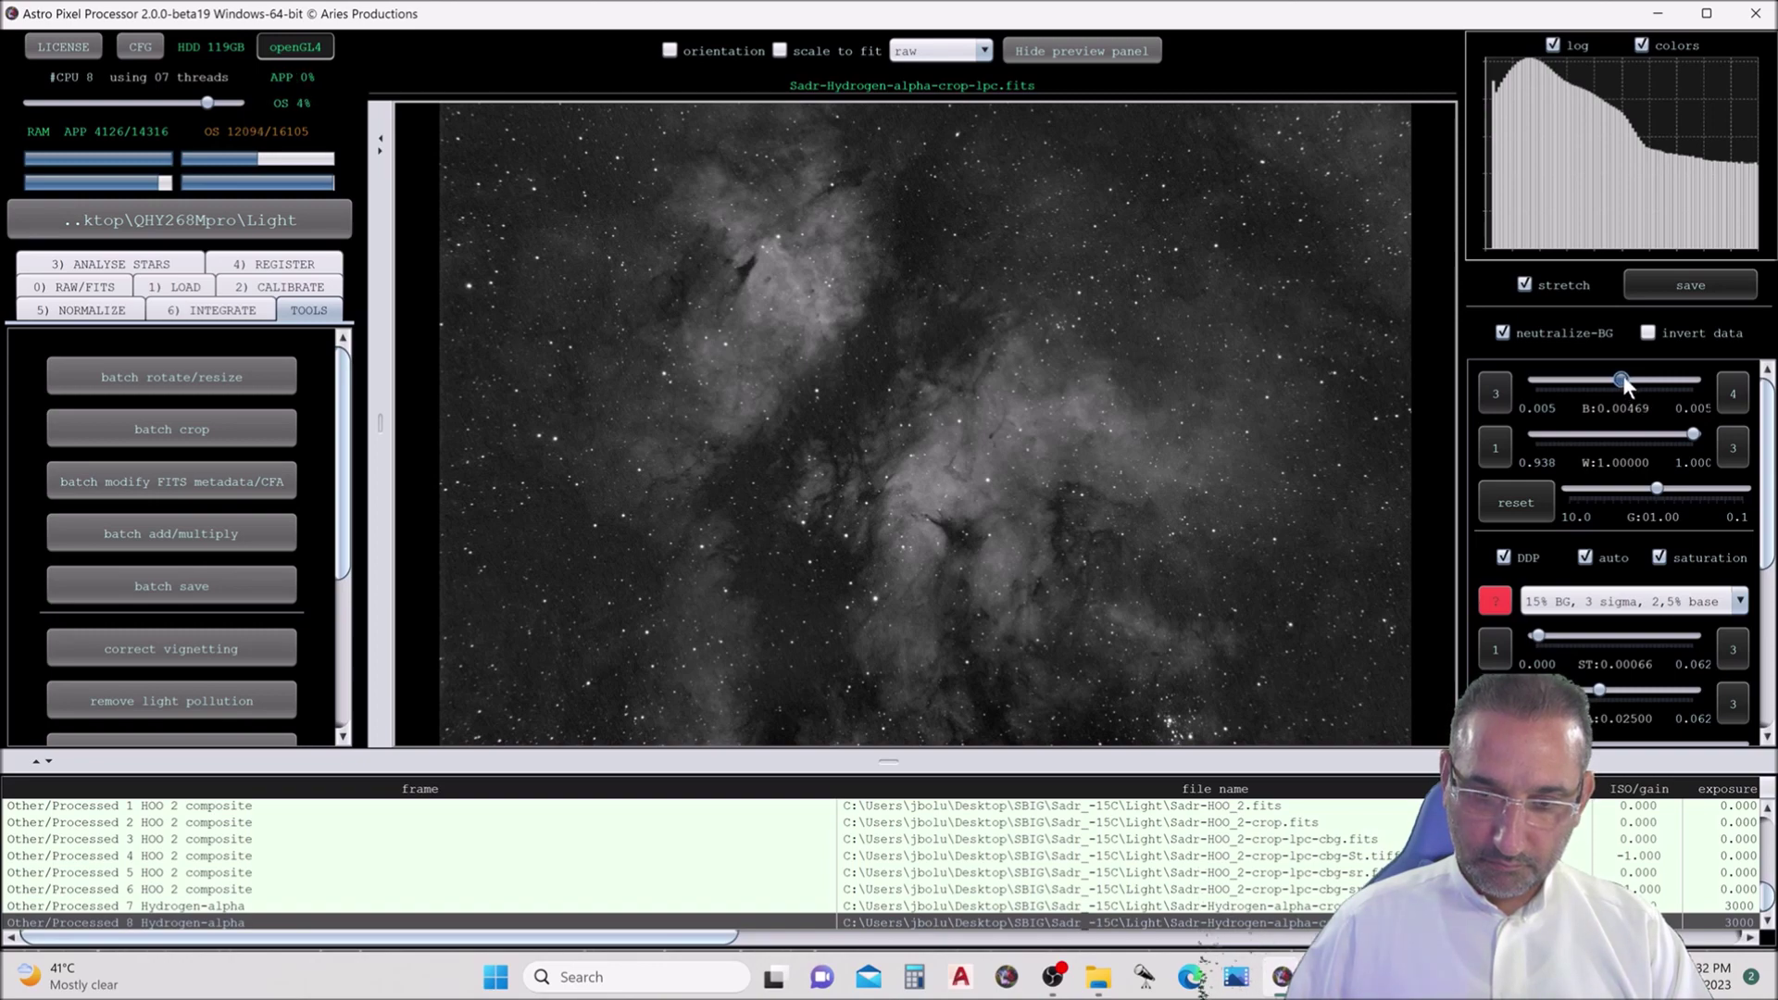
pyautogui.click(1621, 377)
pyautogui.moveTo(1621, 381); pyautogui.dragTo(1617, 385)
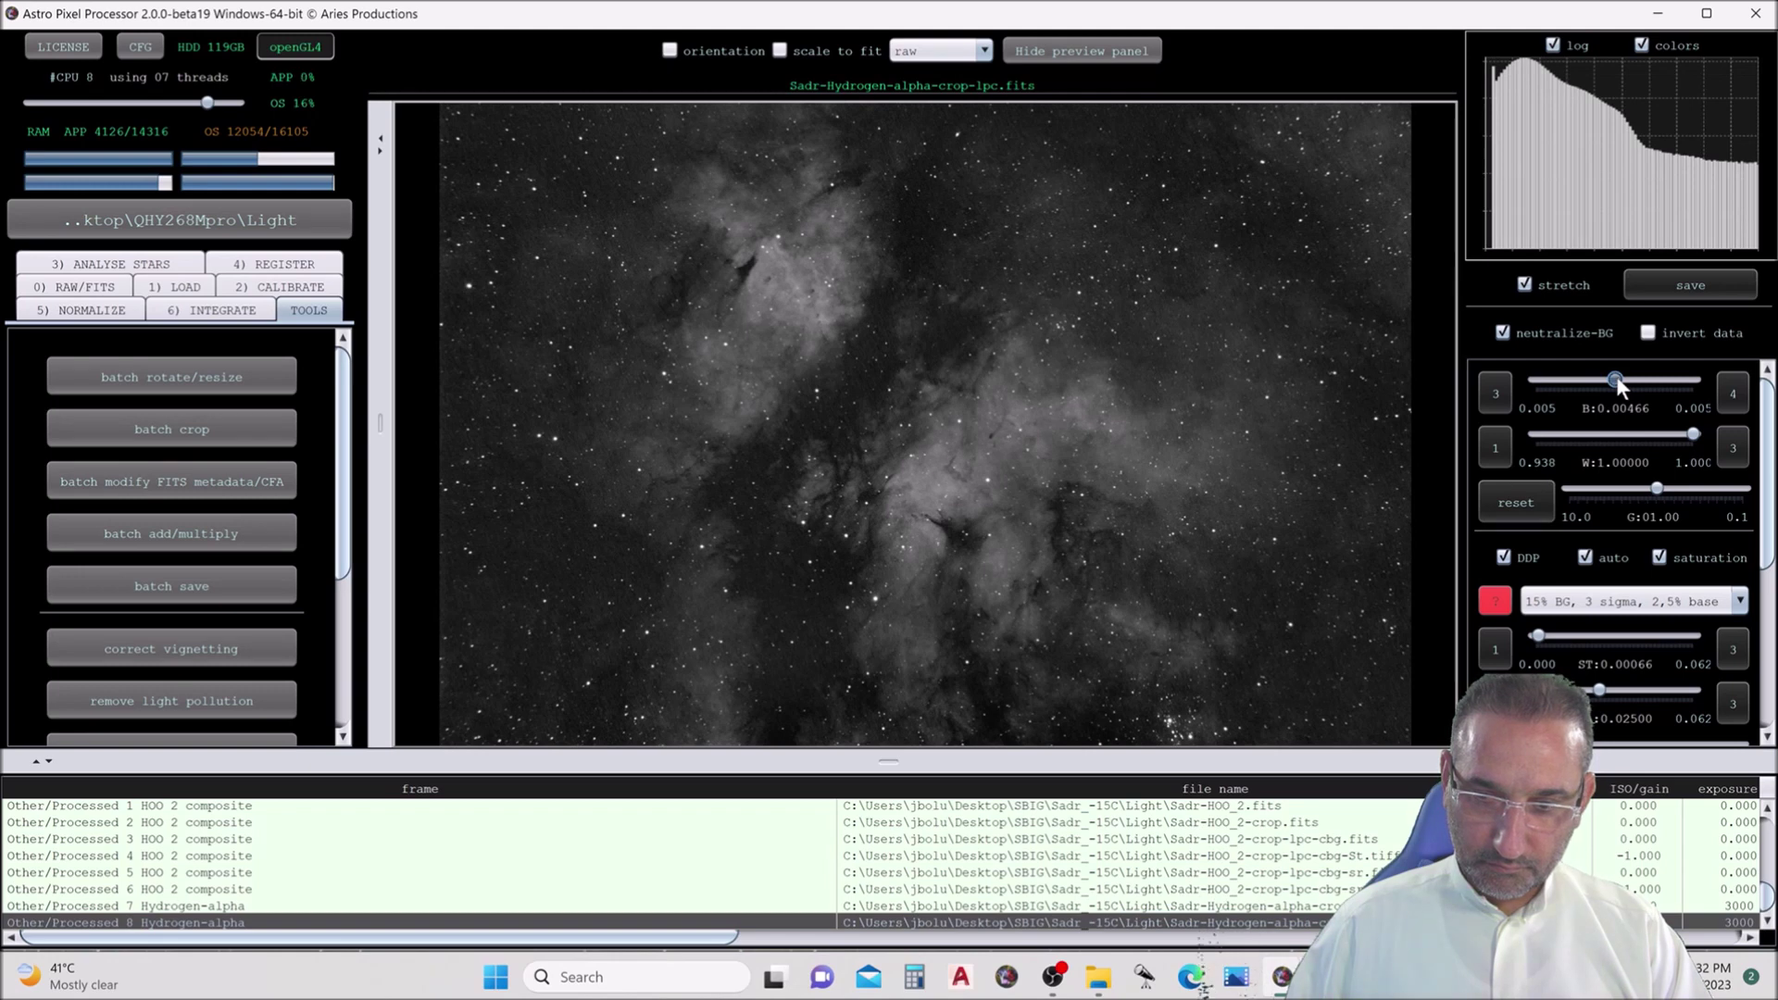
pyautogui.moveTo(1614, 377); pyautogui.dragTo(1610, 381)
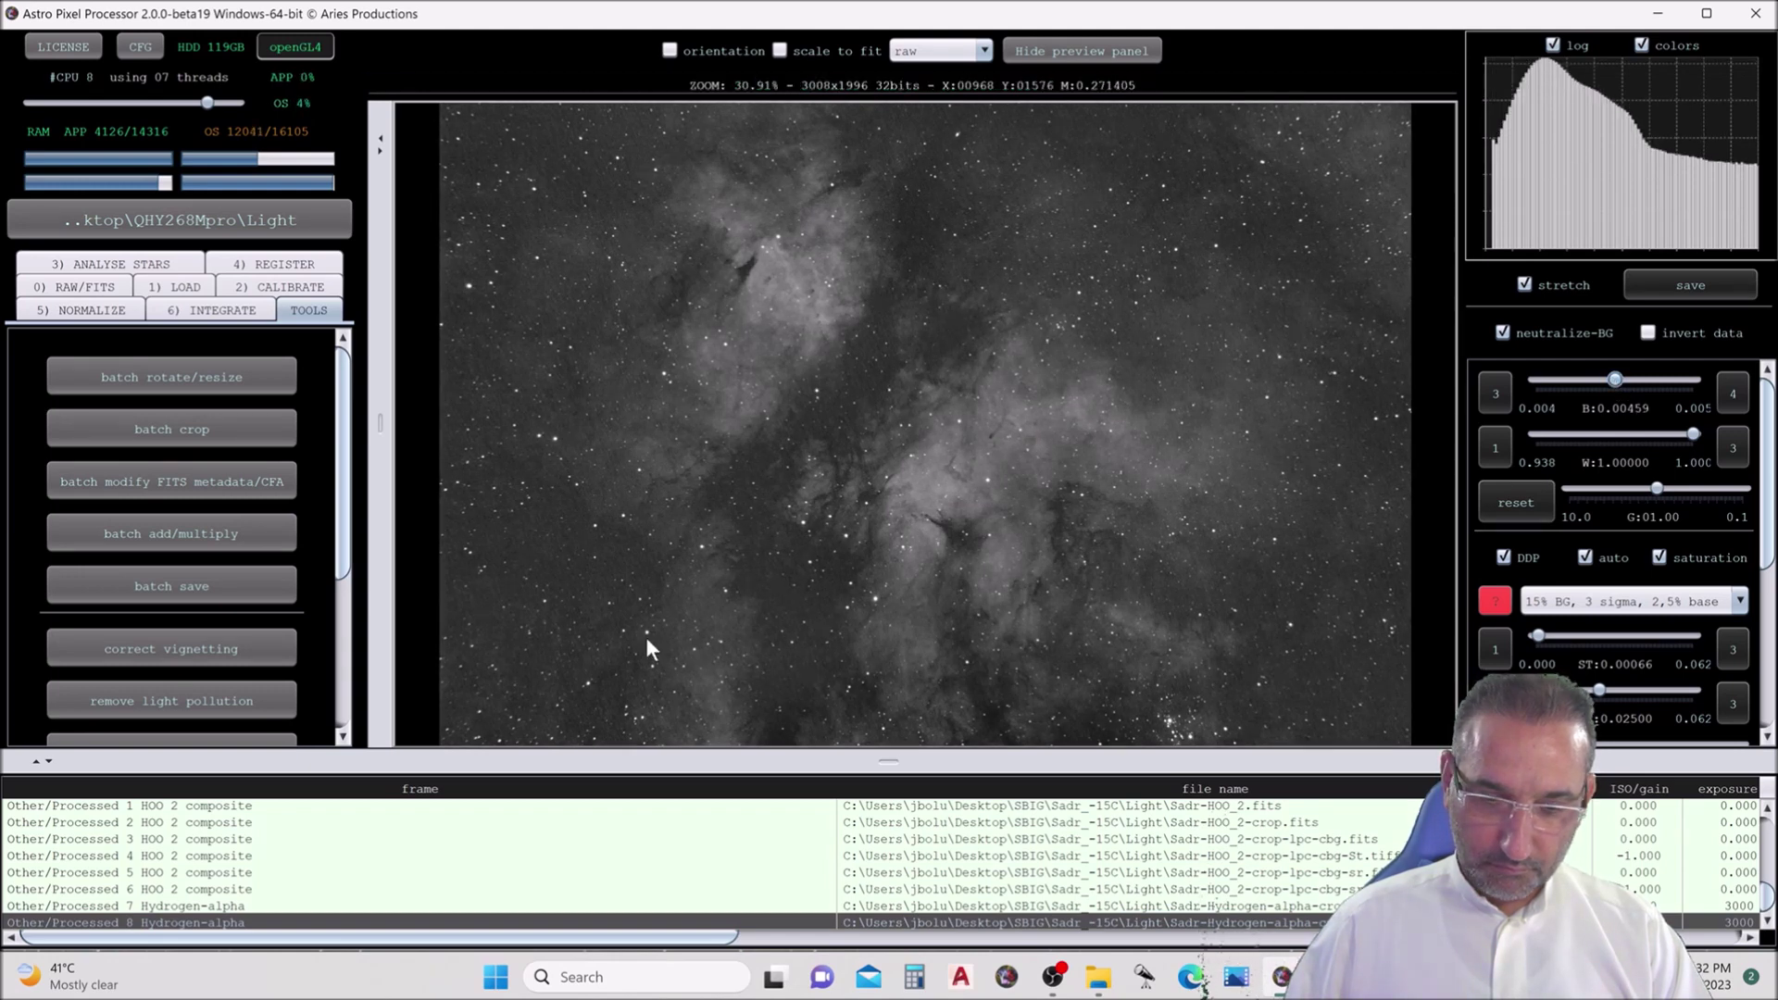
pyautogui.scroll(-3, 317, 591)
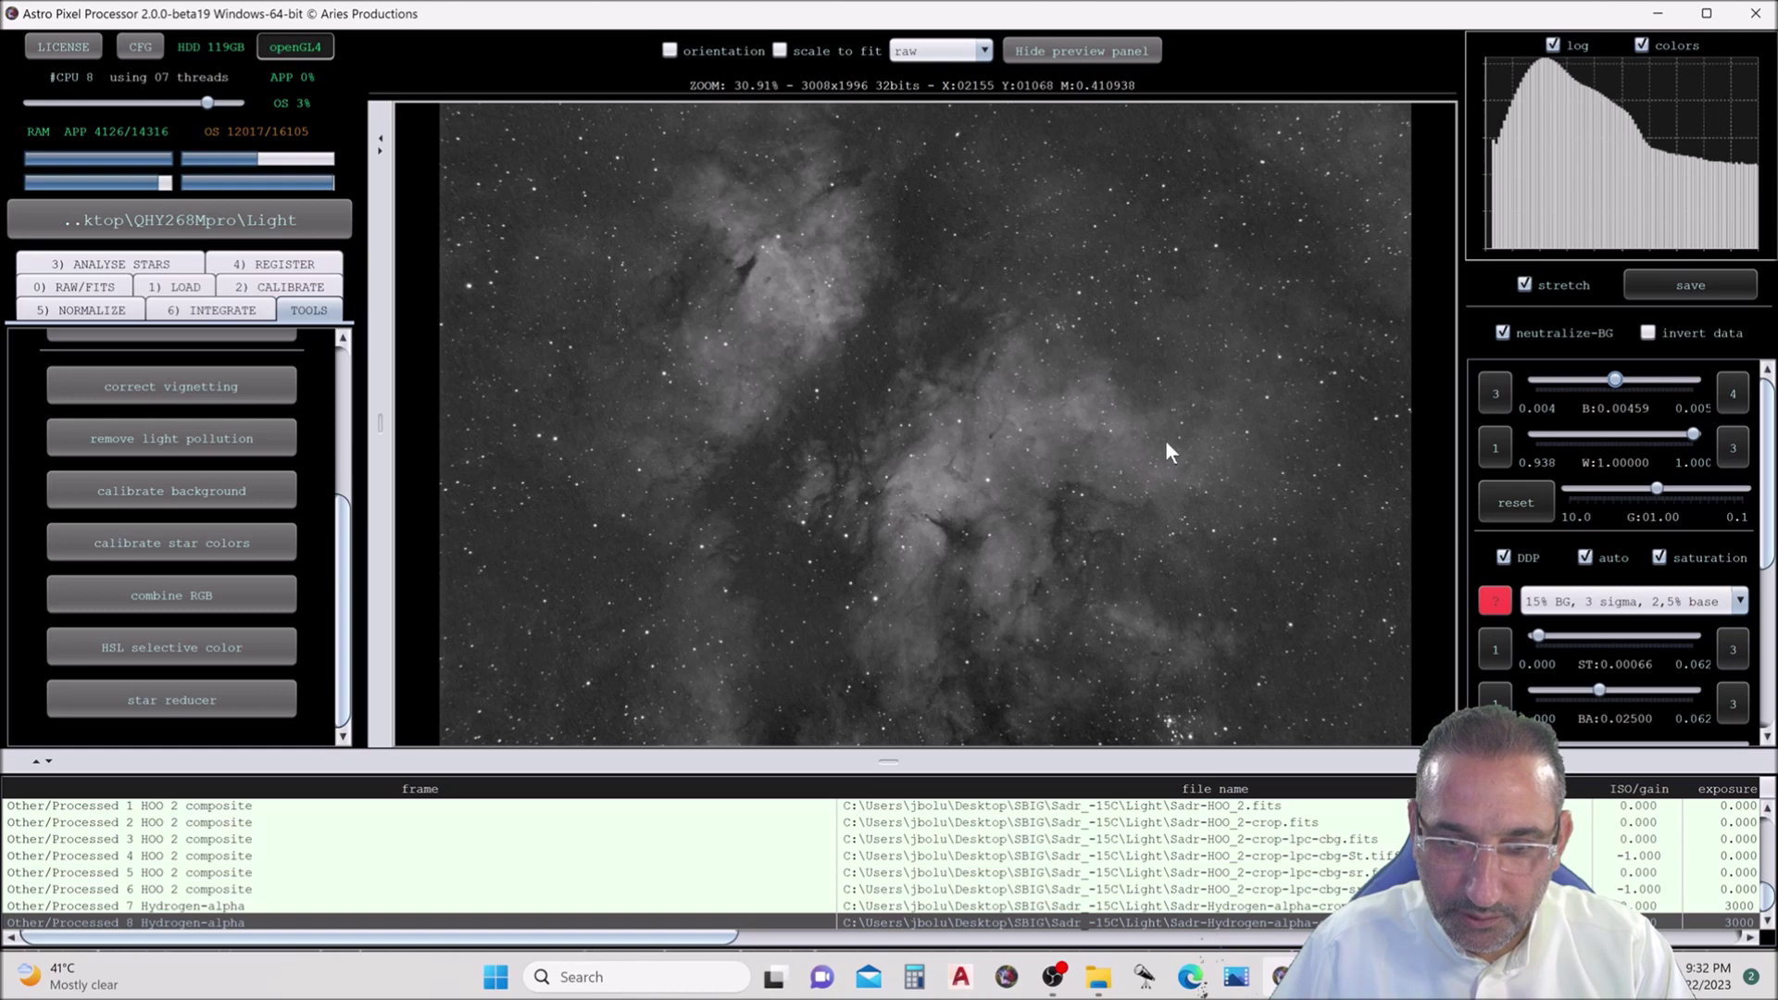
# - Save the stretched image as Sadr-Hydrogen-alpha-crop-lpc-St, a 16-bit integer TIFF at 4800 DPI
pyautogui.click(1682, 281)
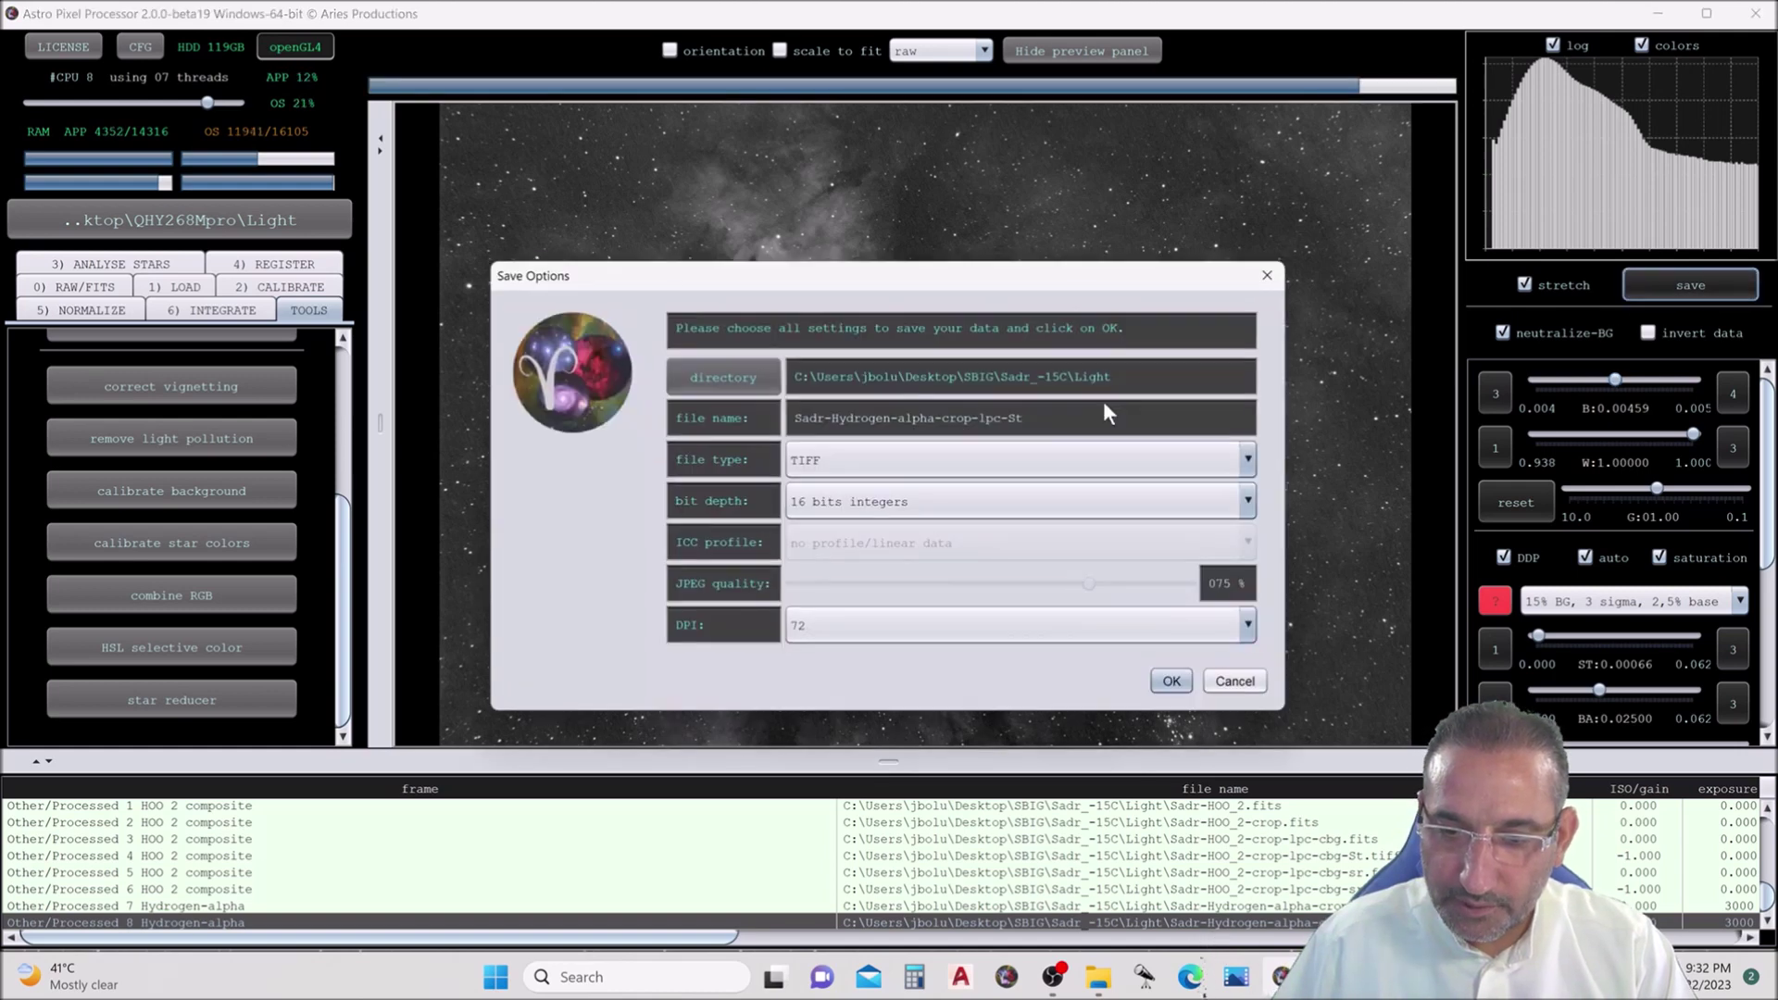
pyautogui.click(1158, 629)
pyautogui.moveTo(1252, 713); pyautogui.dragTo(1252, 829)
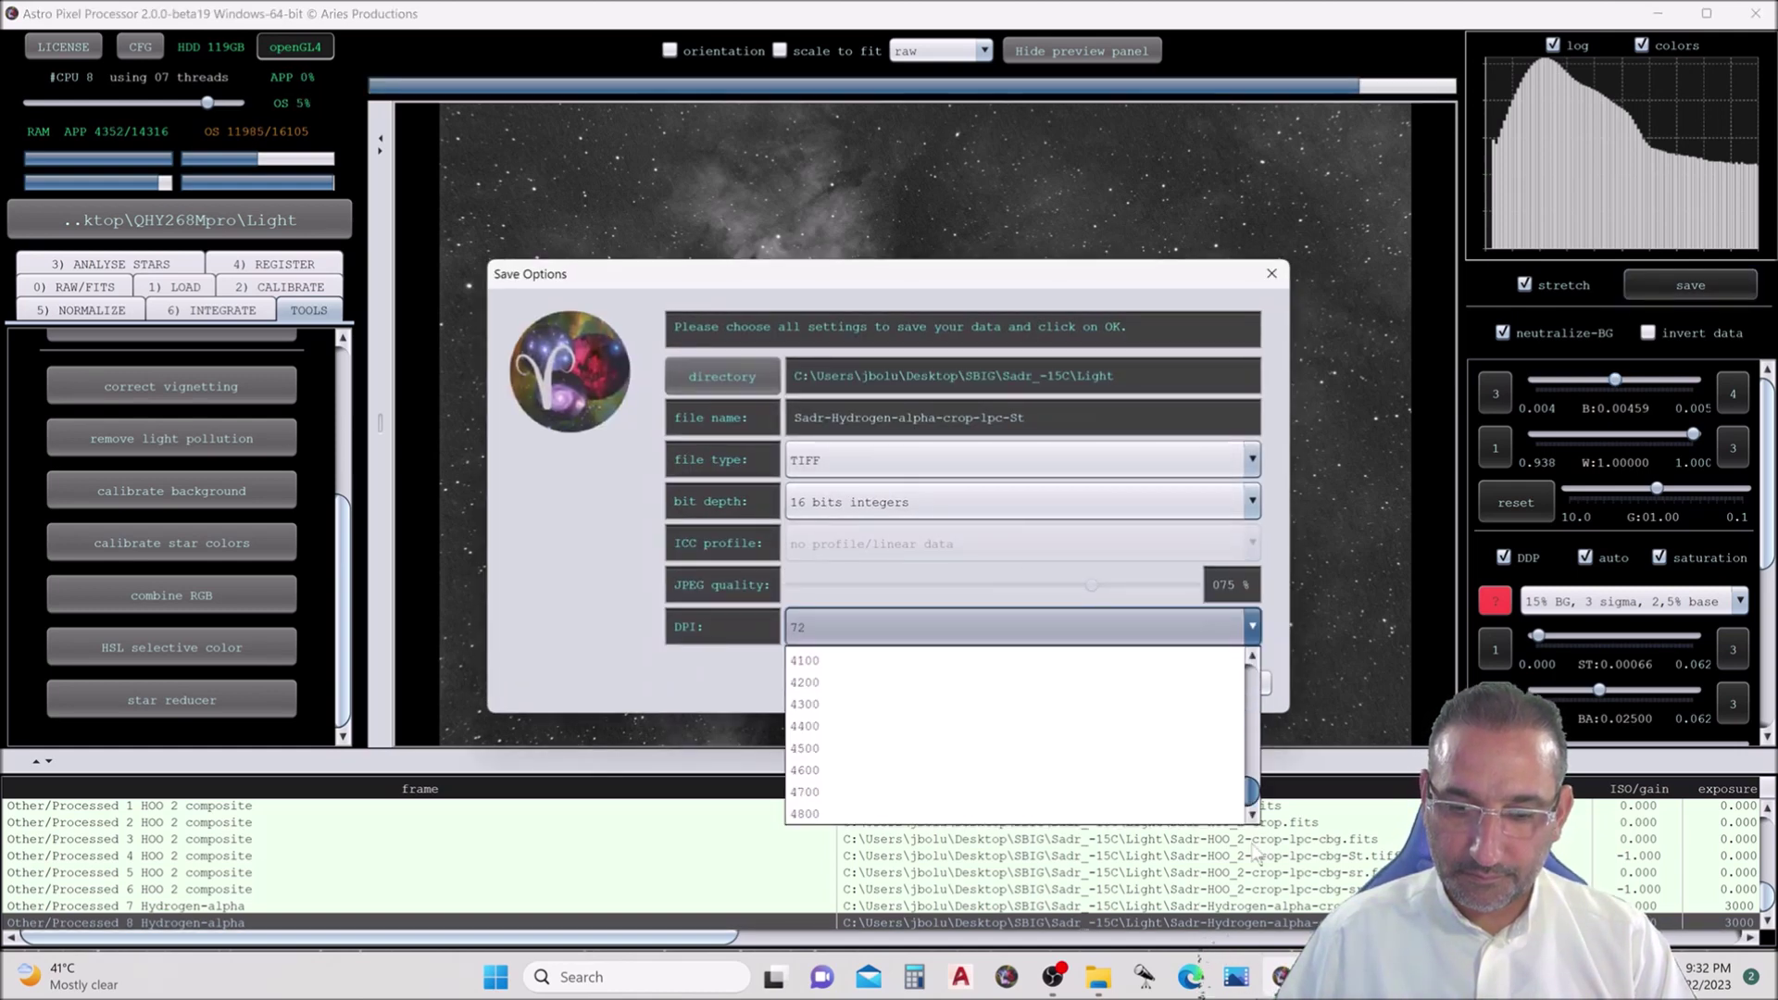
pyautogui.click(1189, 815)
pyautogui.click(1169, 688)
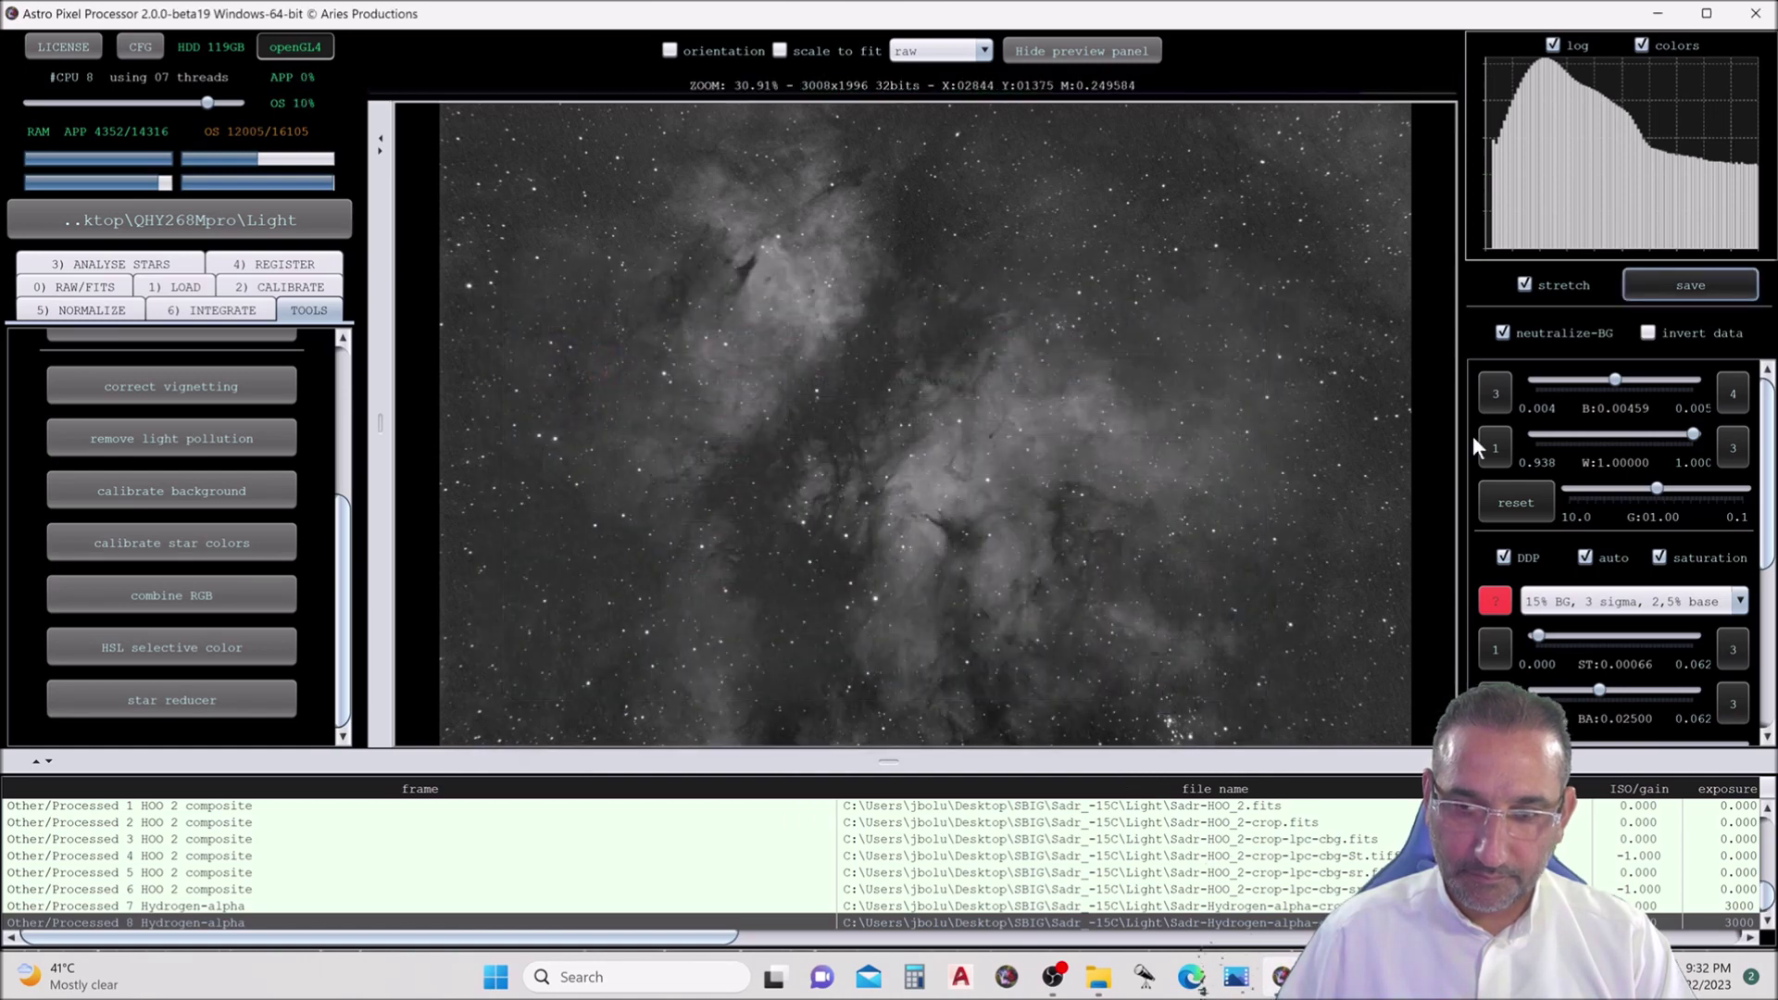
# - Close Astro Pixel Processor and open the Light folder inside SBIG\Sadr_-15C on the desktop
pyautogui.click(1755, 13)
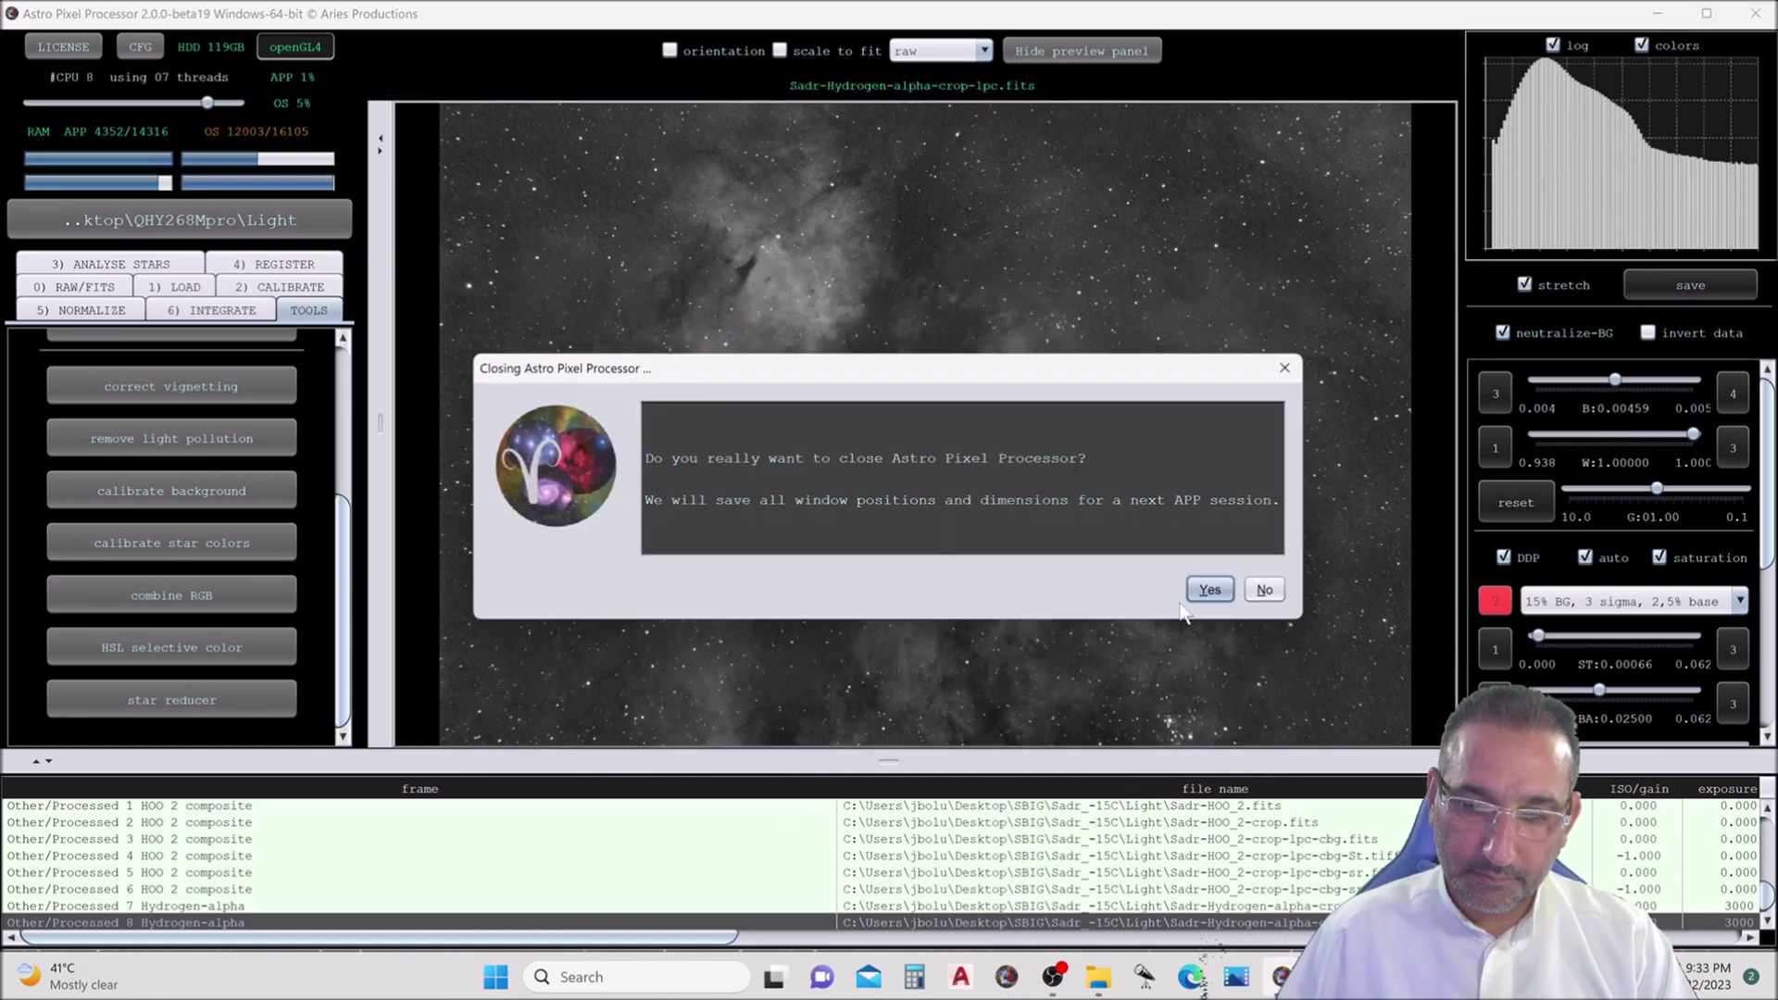
pyautogui.click(1207, 590)
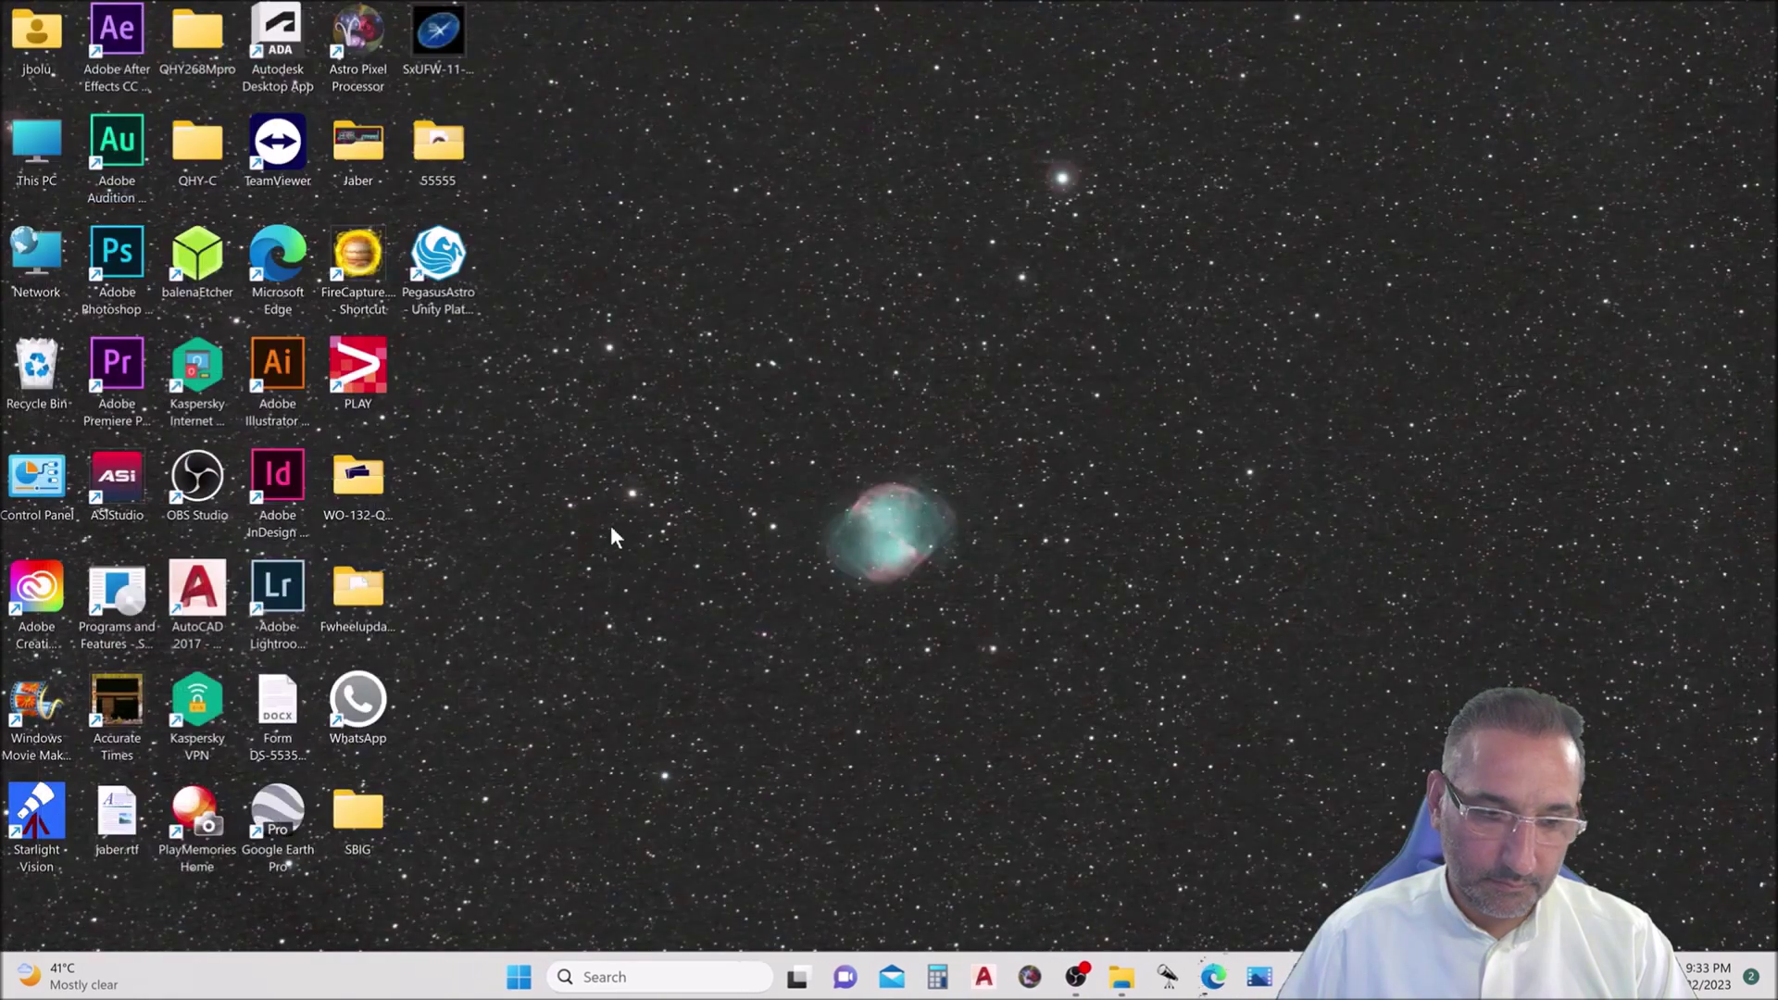
pyautogui.doubleClick(372, 824)
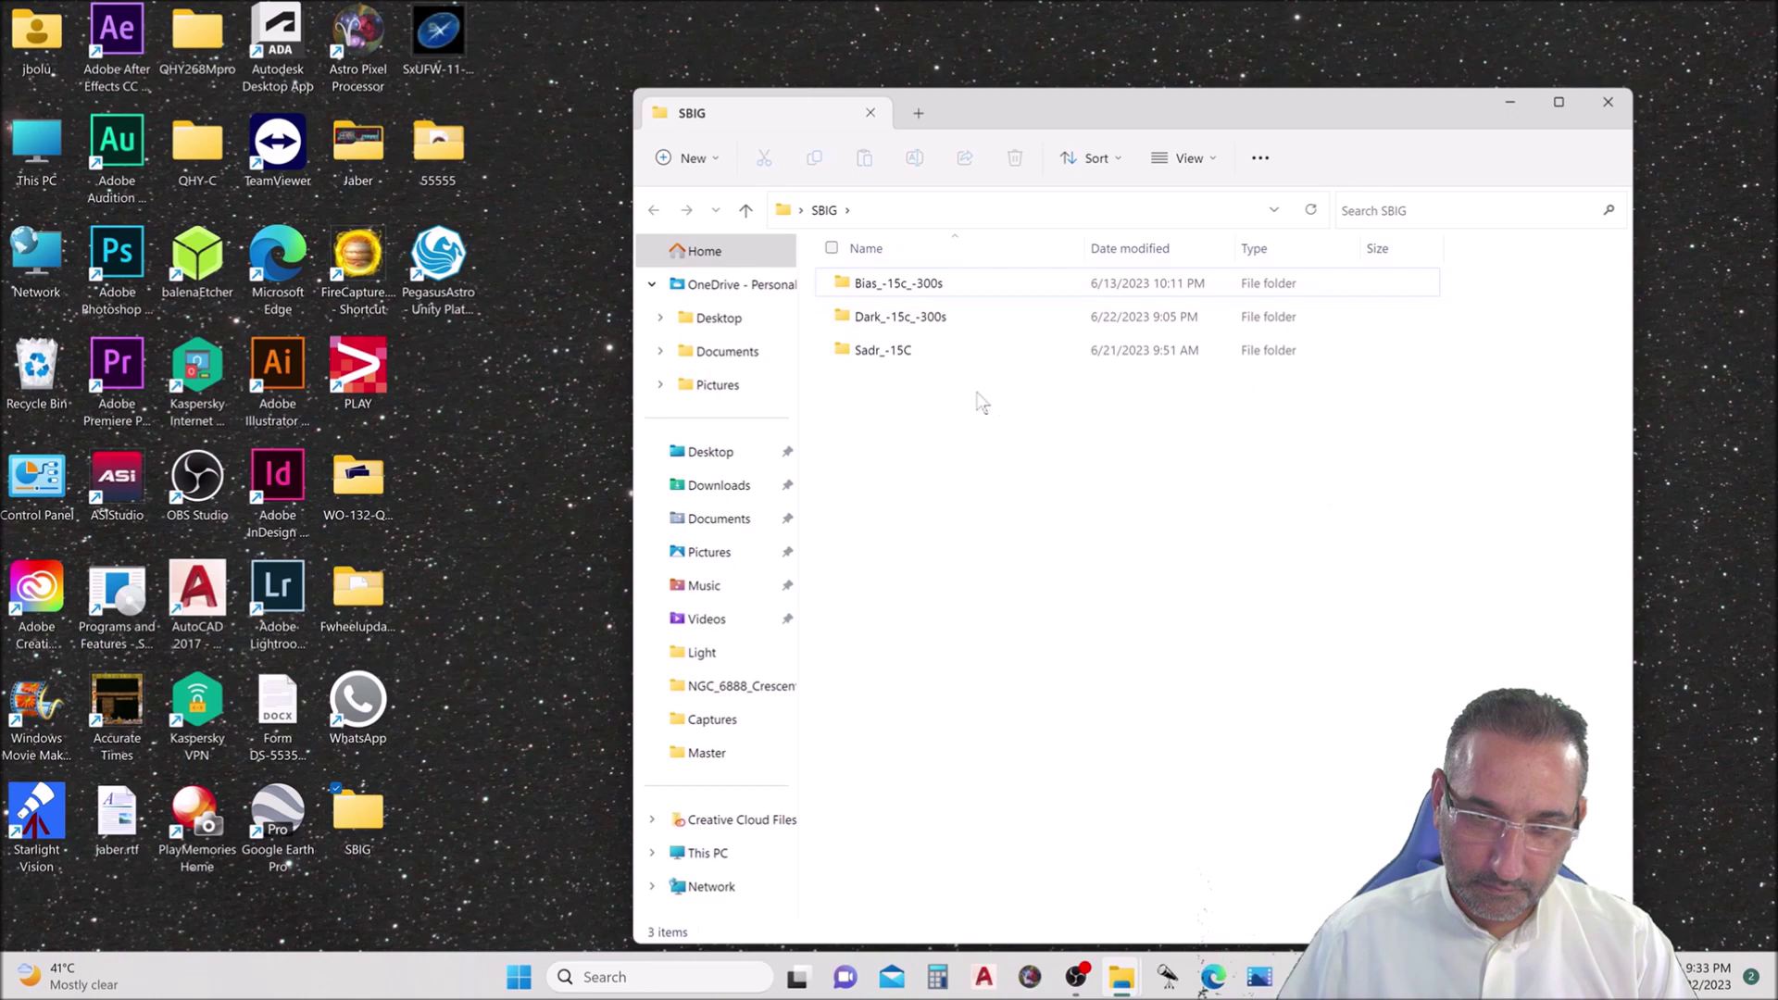
pyautogui.doubleClick(963, 352)
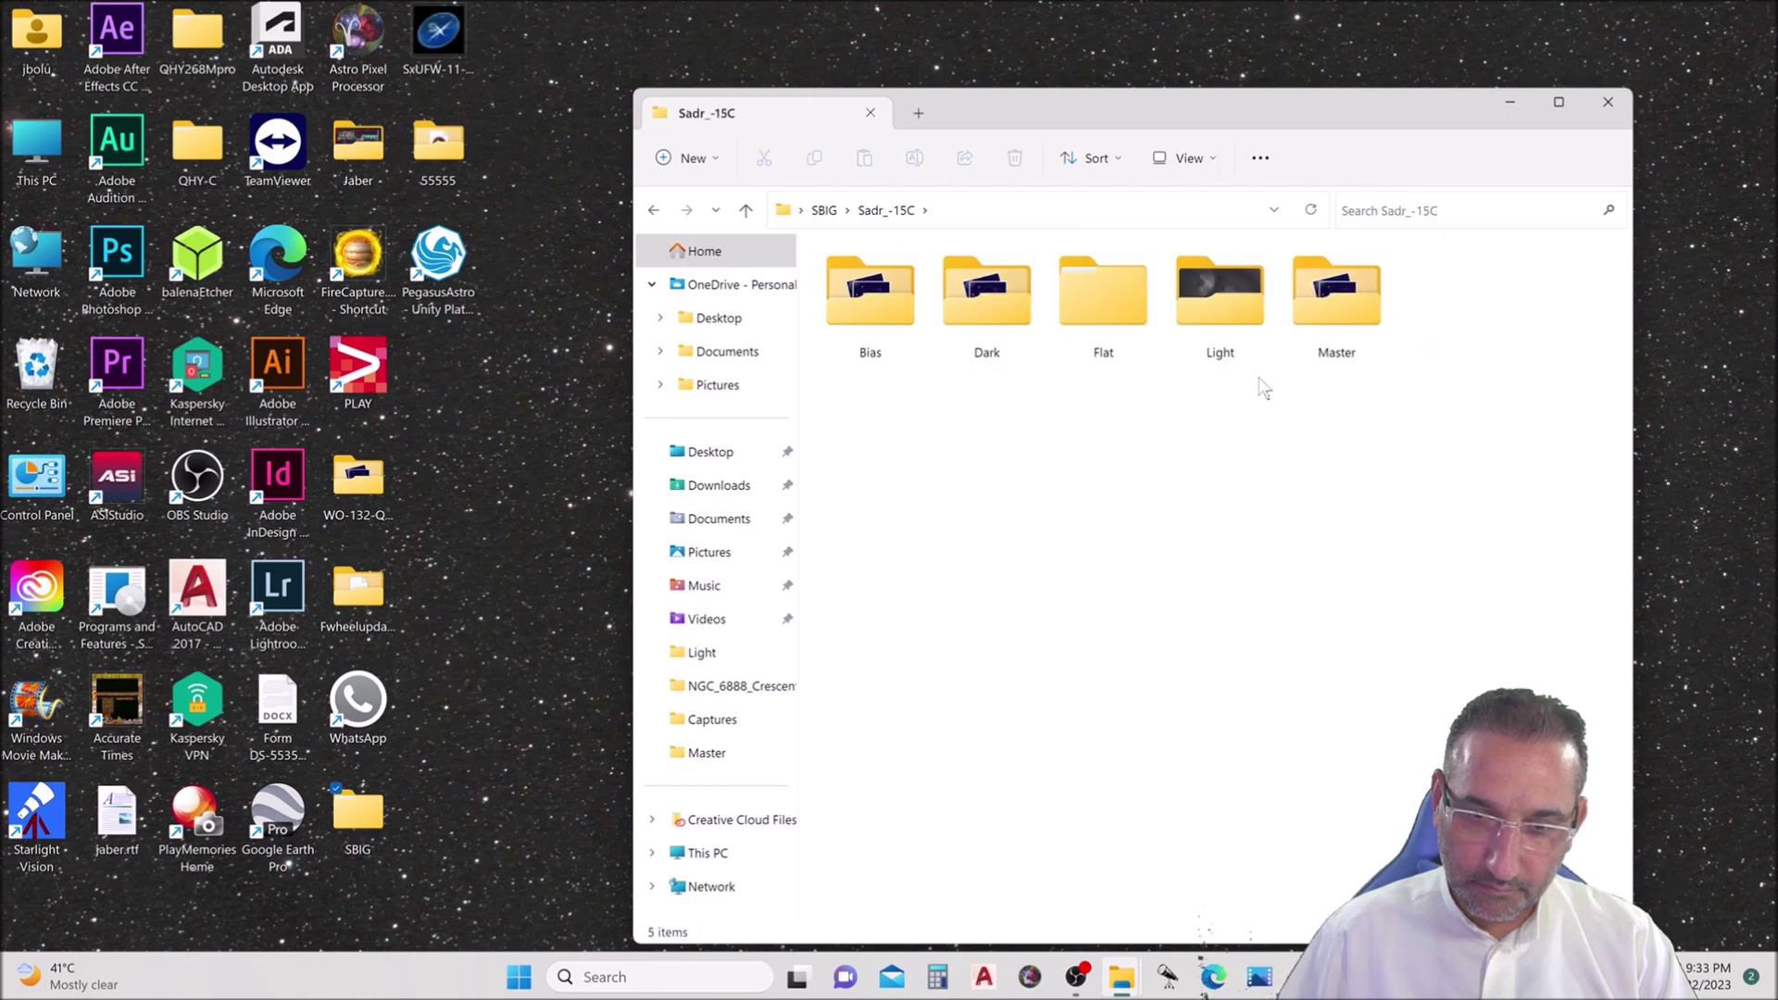
pyautogui.doubleClick(1218, 289)
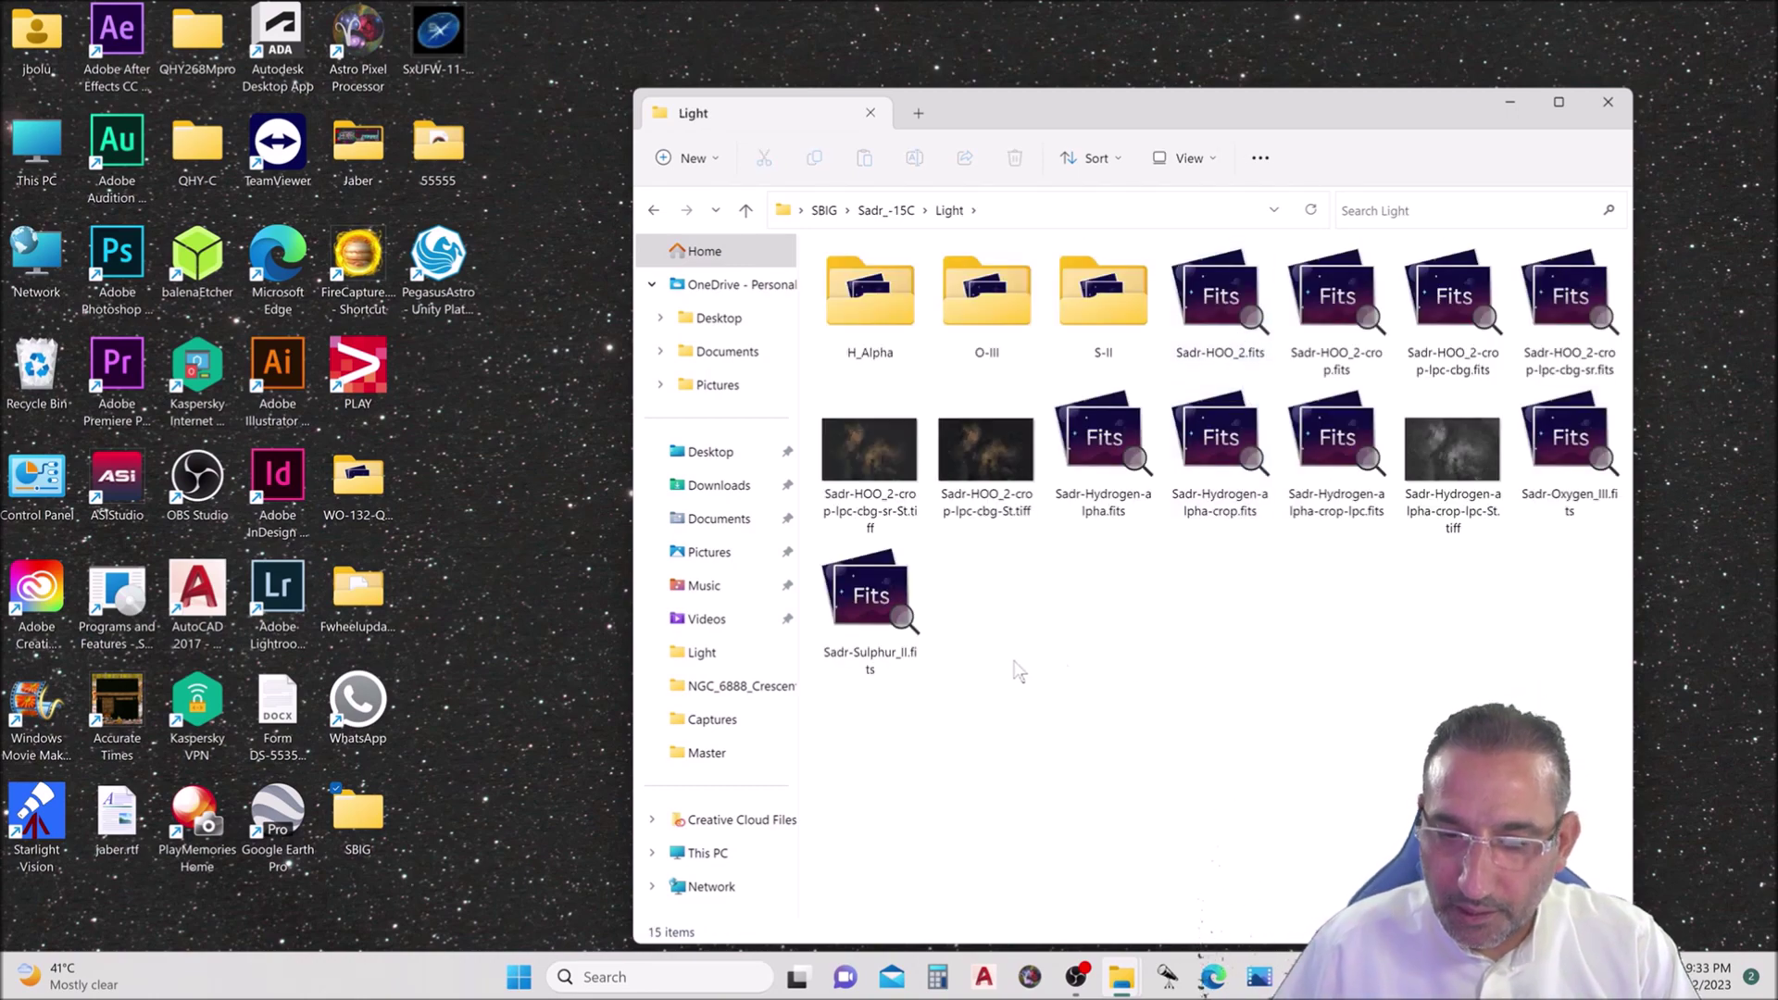
# - View the star-reduced HOO, the unreduced HOO and the Hydrogen-alpha TIFFs in Photos, and close the viewer
pyautogui.doubleClick(871, 448)
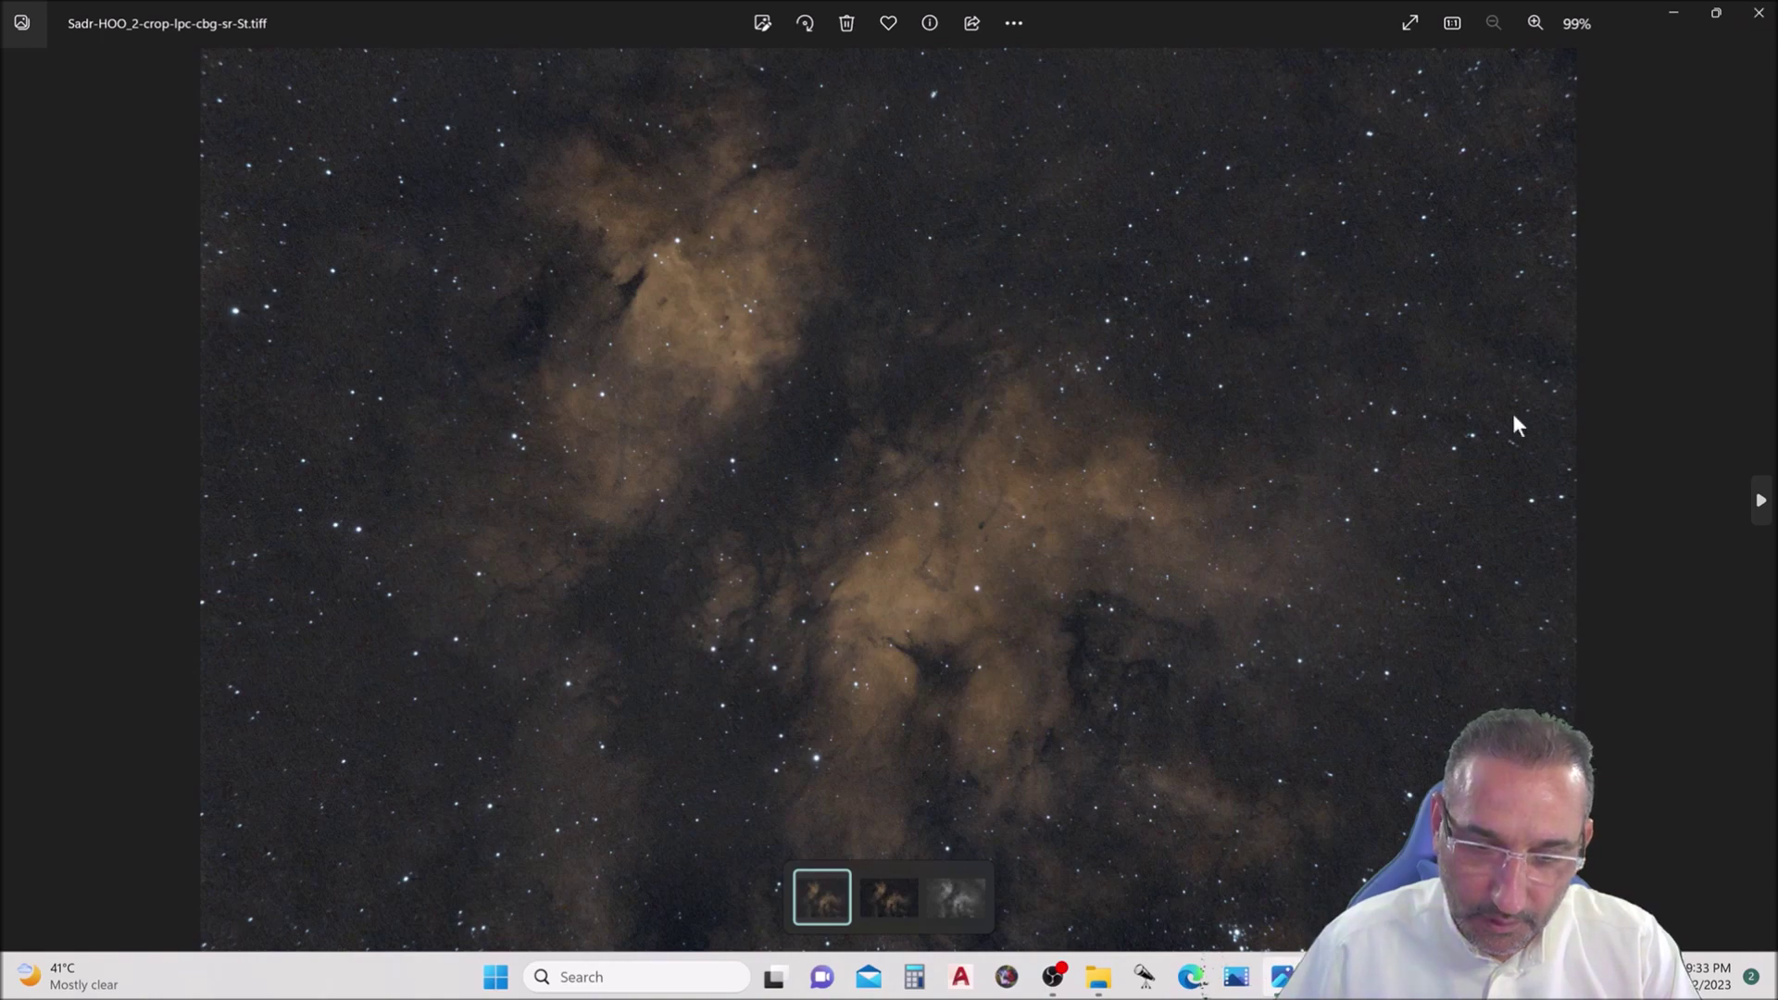
pyautogui.click(889, 898)
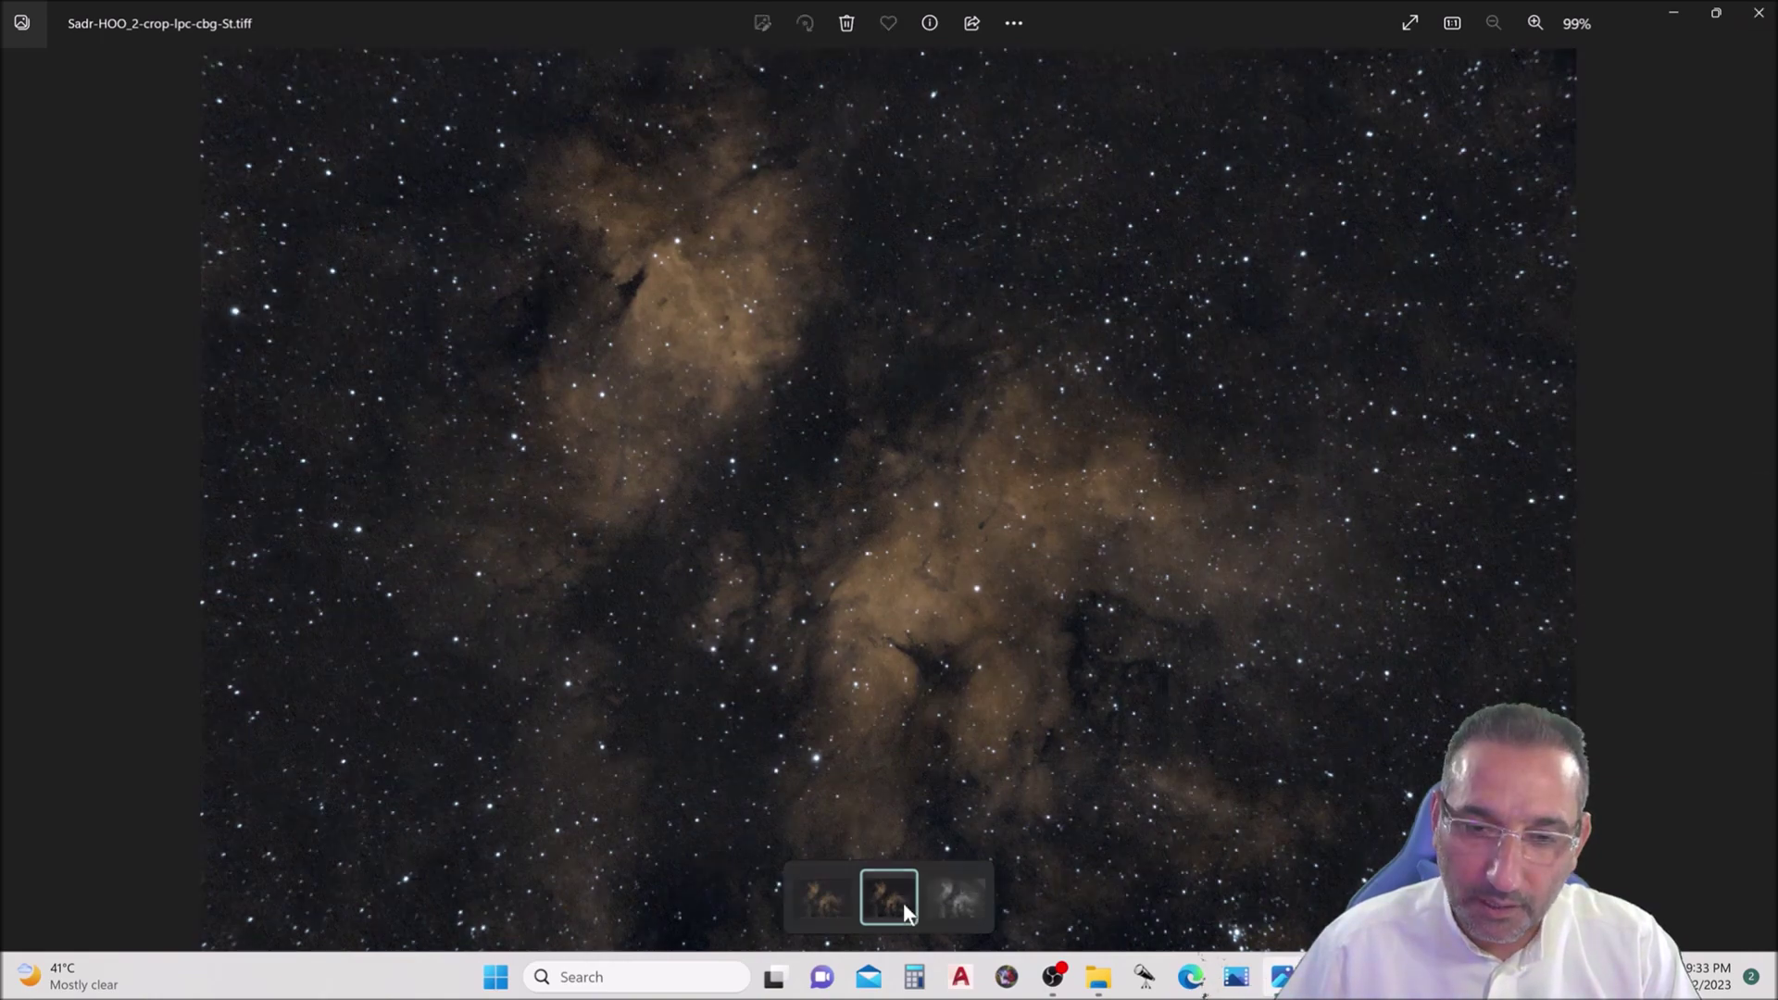
pyautogui.click(953, 913)
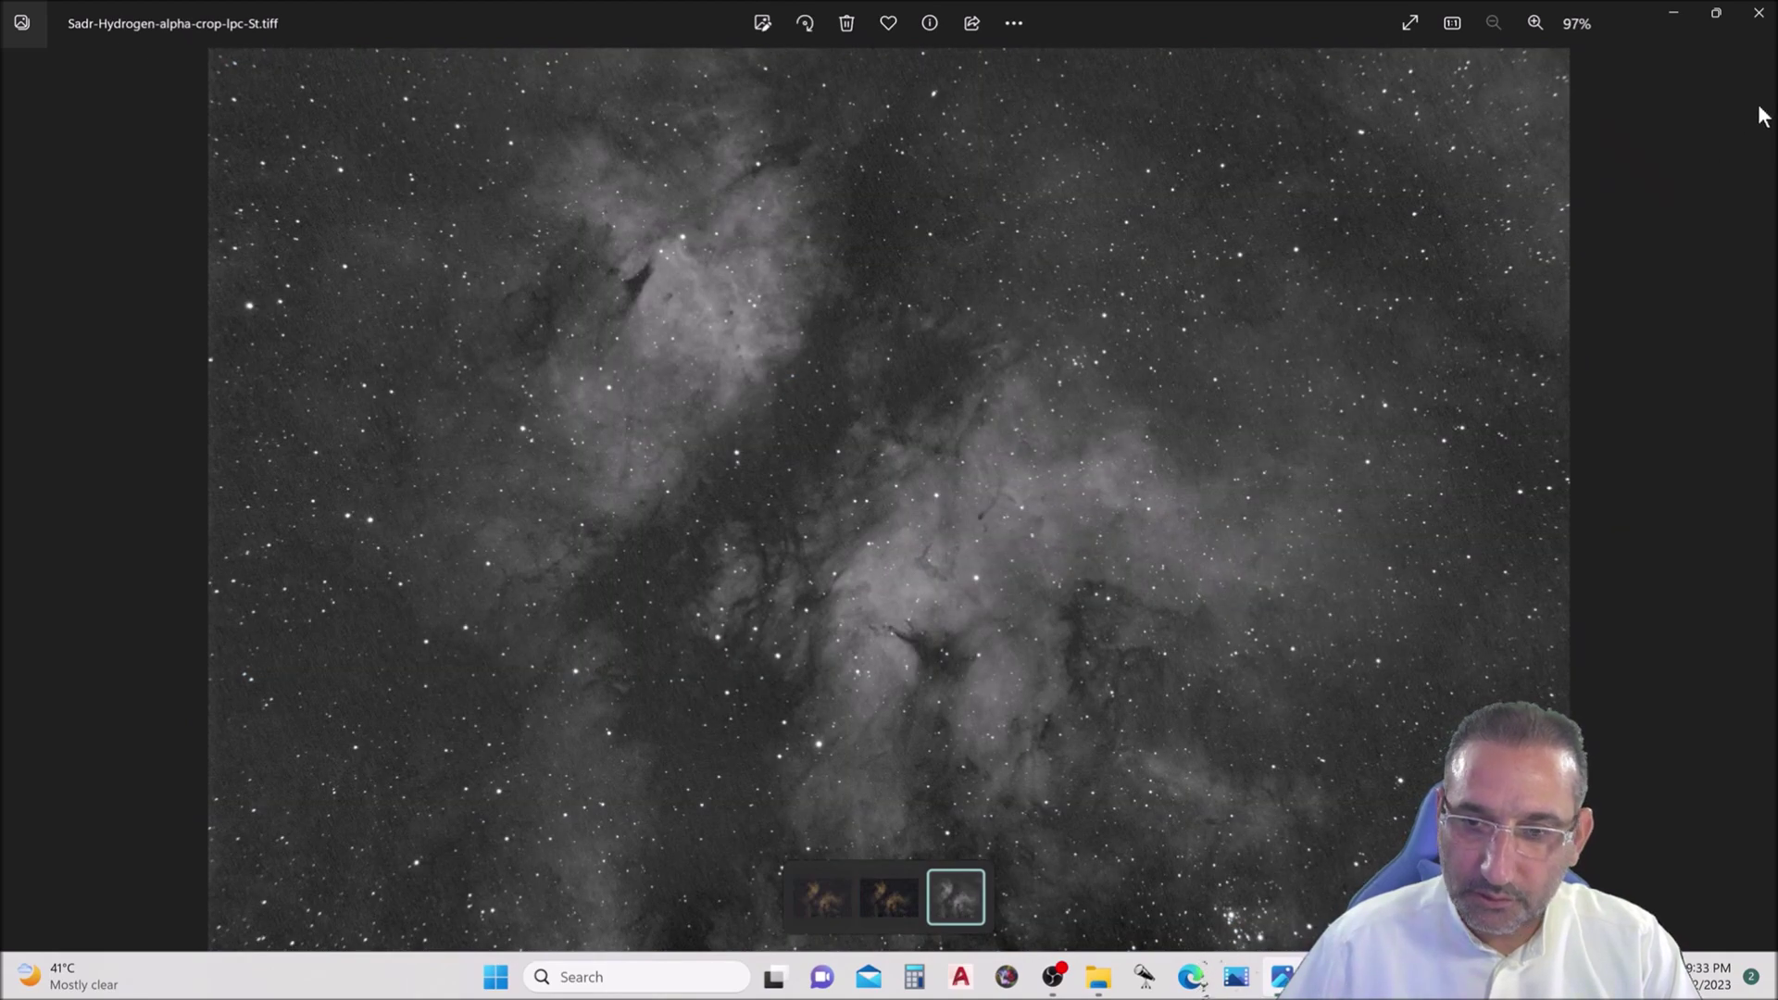
pyautogui.click(1761, 16)
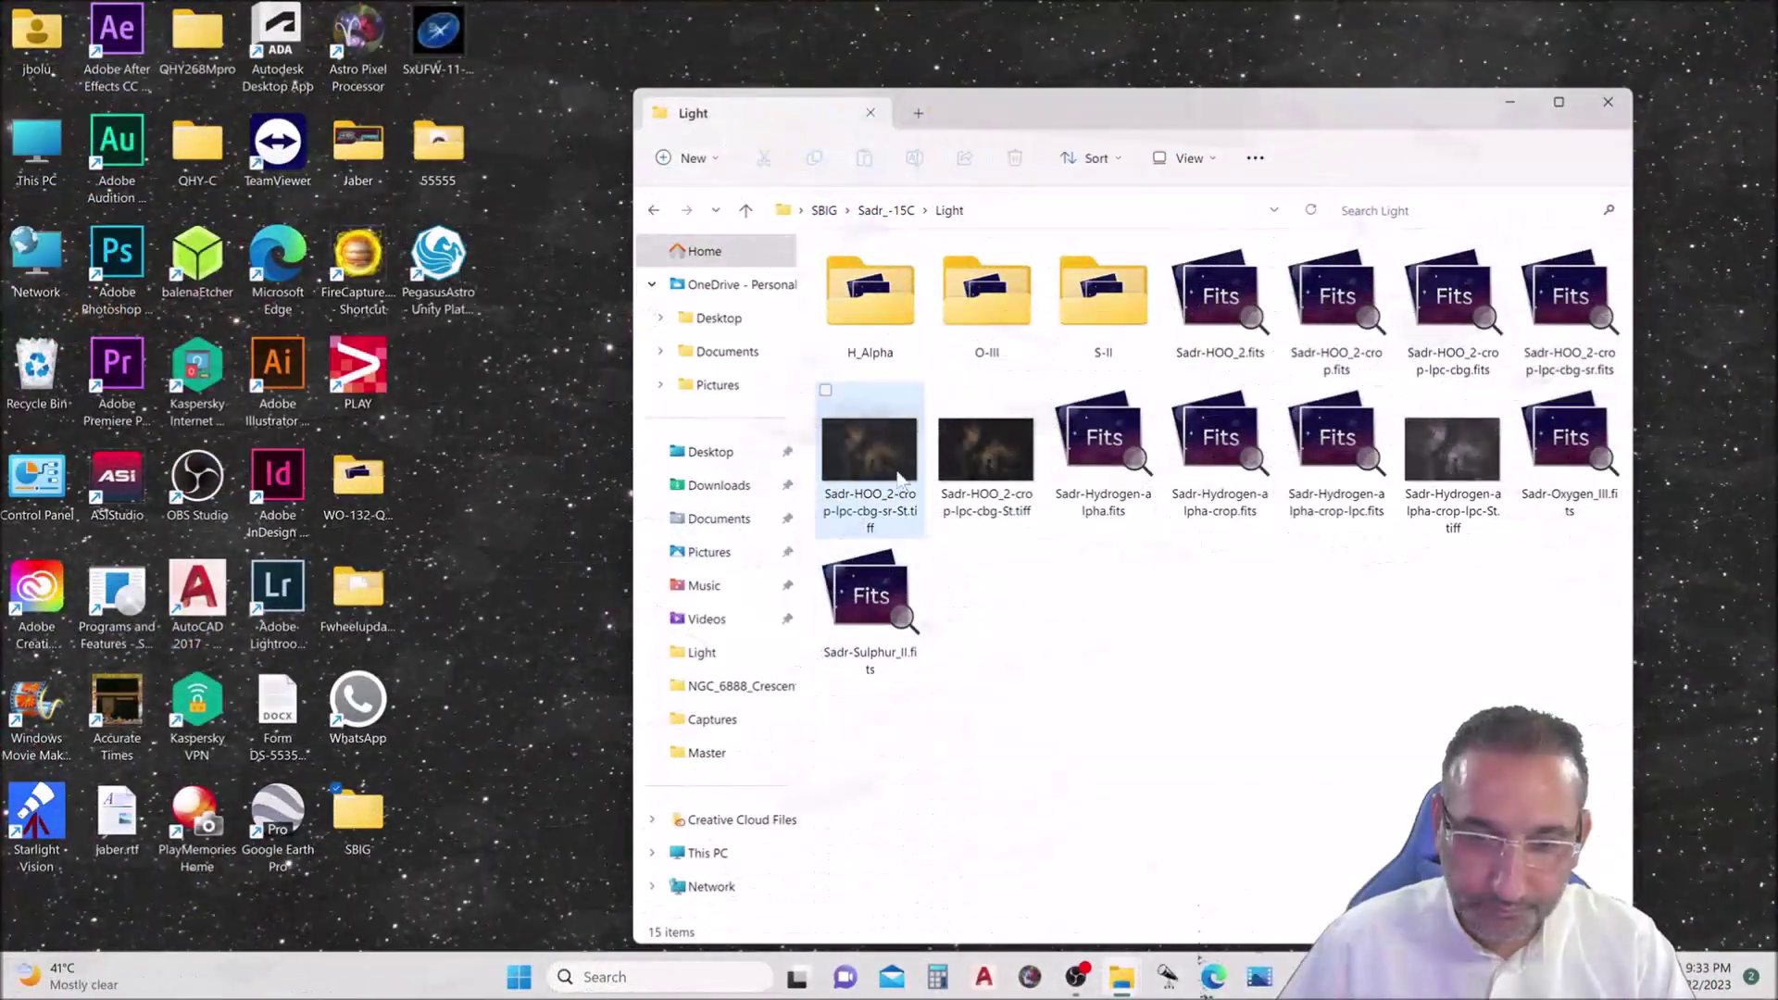
# - Open Sadr-HOO_2-crop-lpc-cbg-sr-St.tiff in Adobe Photoshop CC 2019 and minimize the folder window
pyautogui.rightClick(873, 448)
pyautogui.moveTo(955, 453)
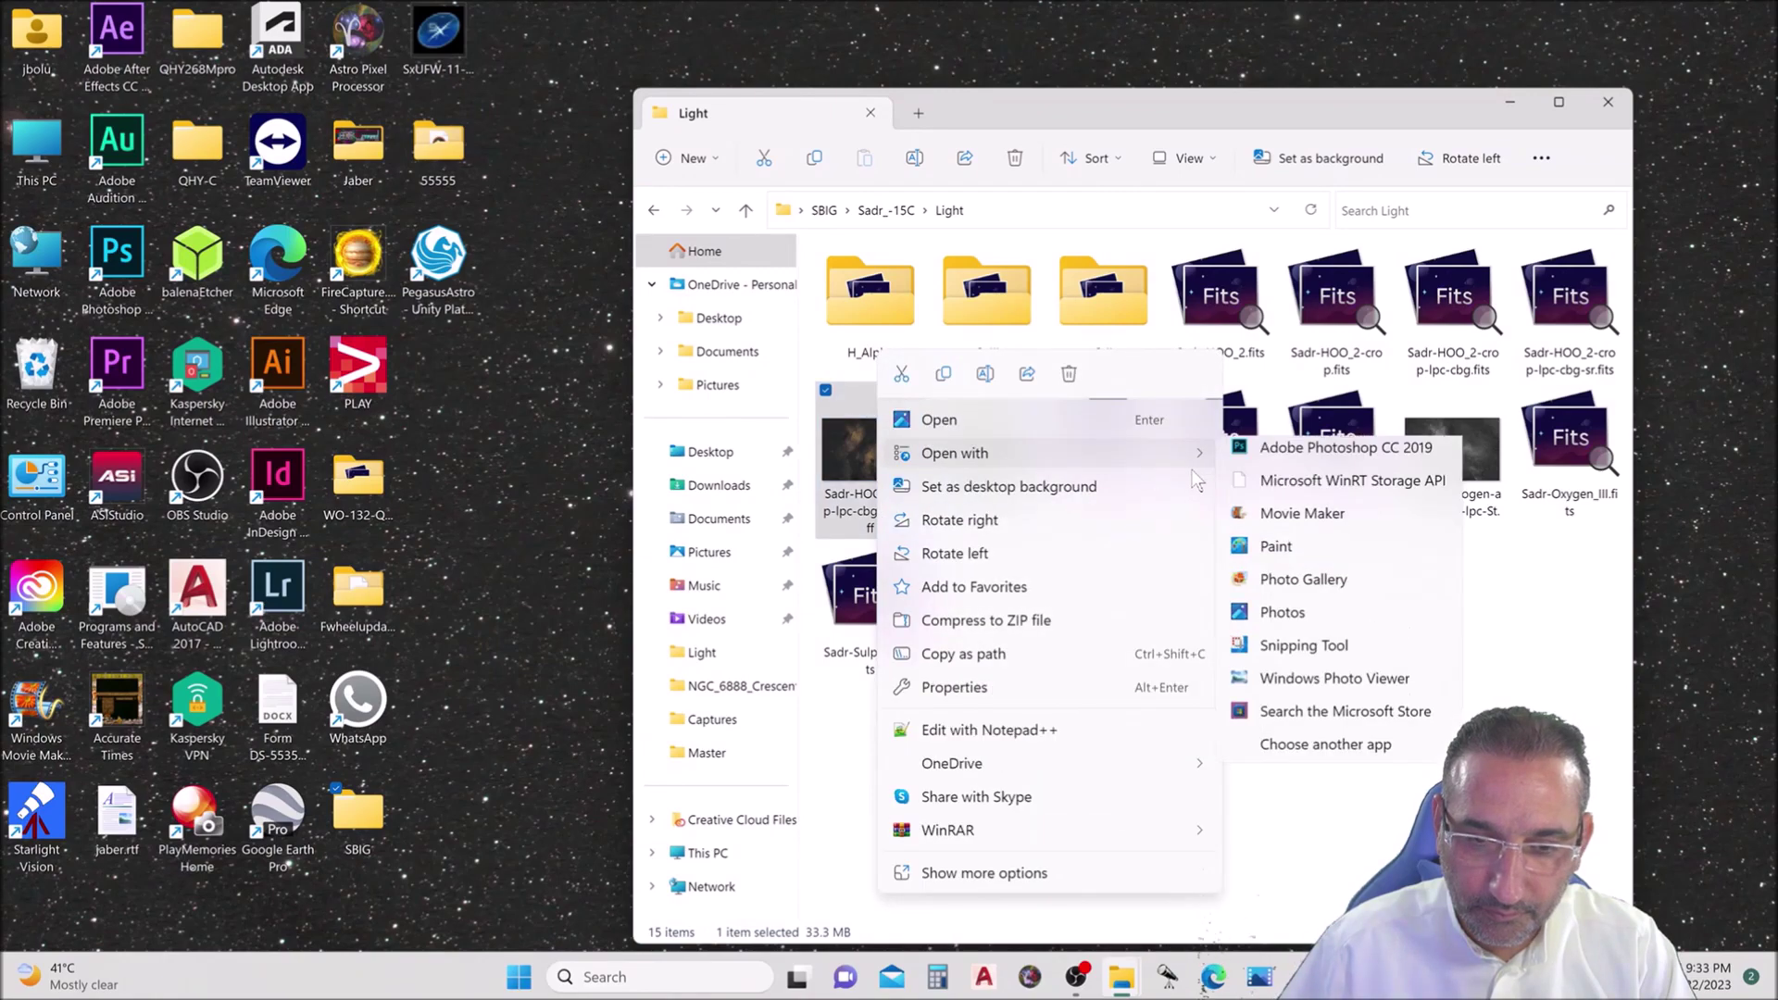
pyautogui.click(1280, 489)
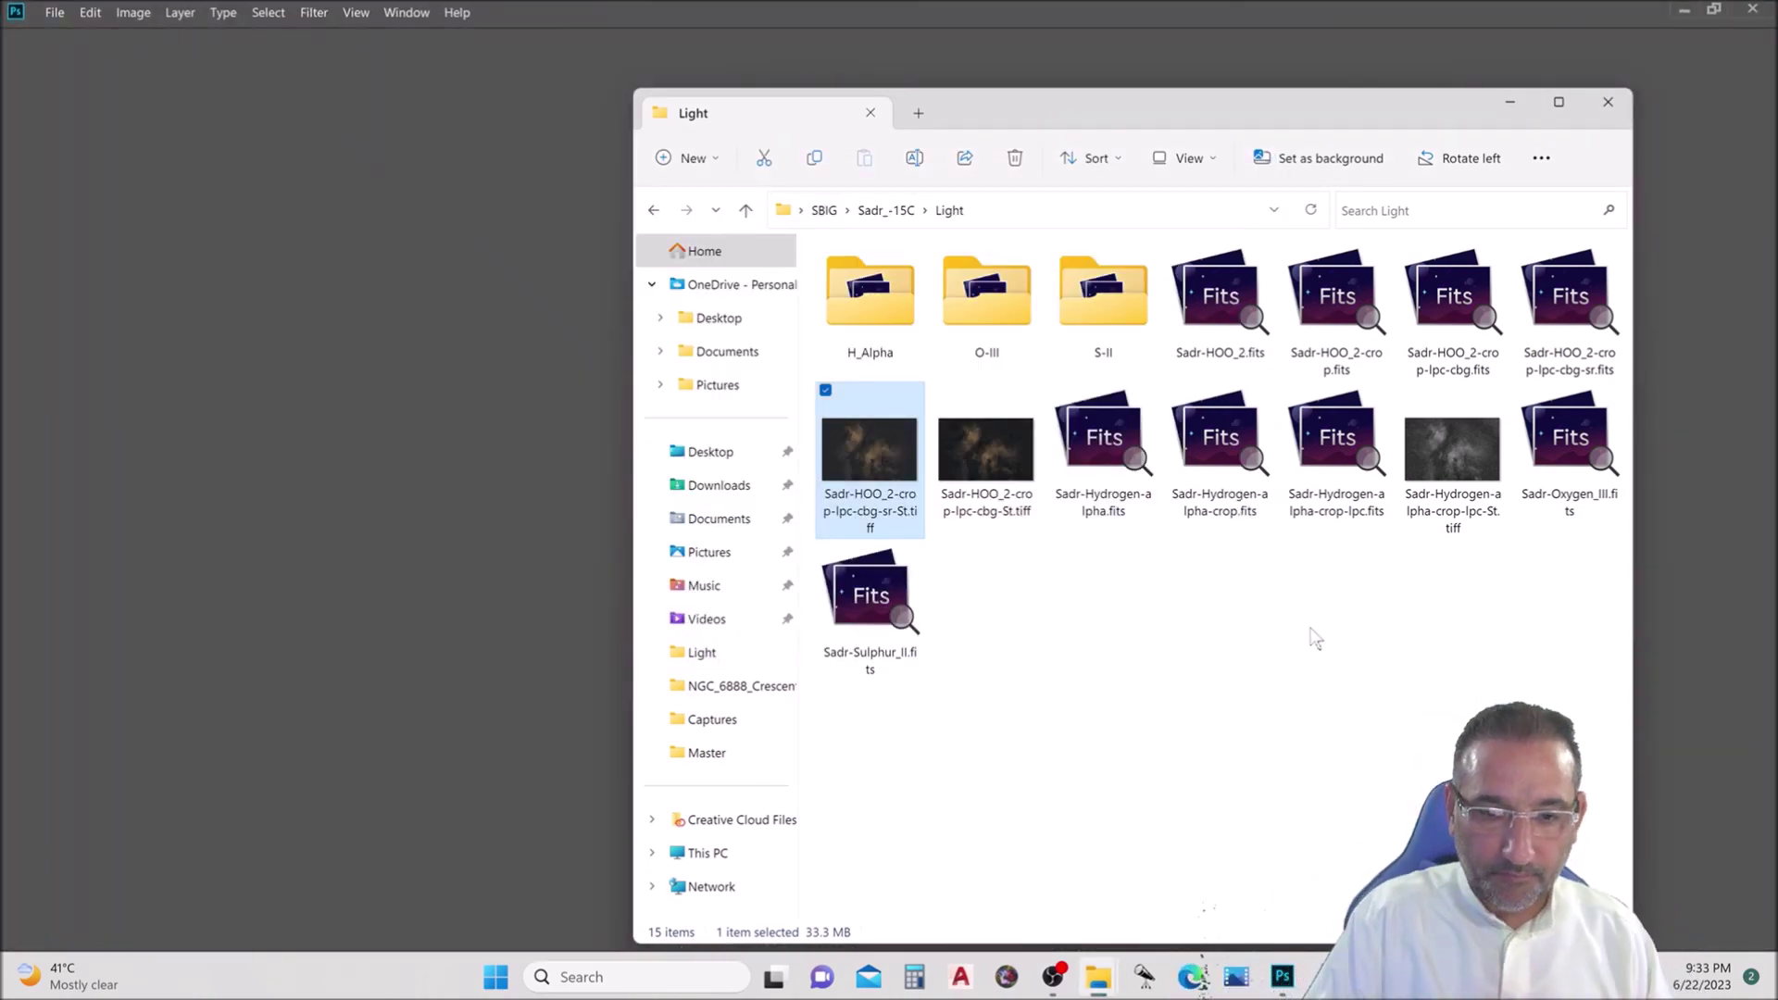
pyautogui.click(1511, 102)
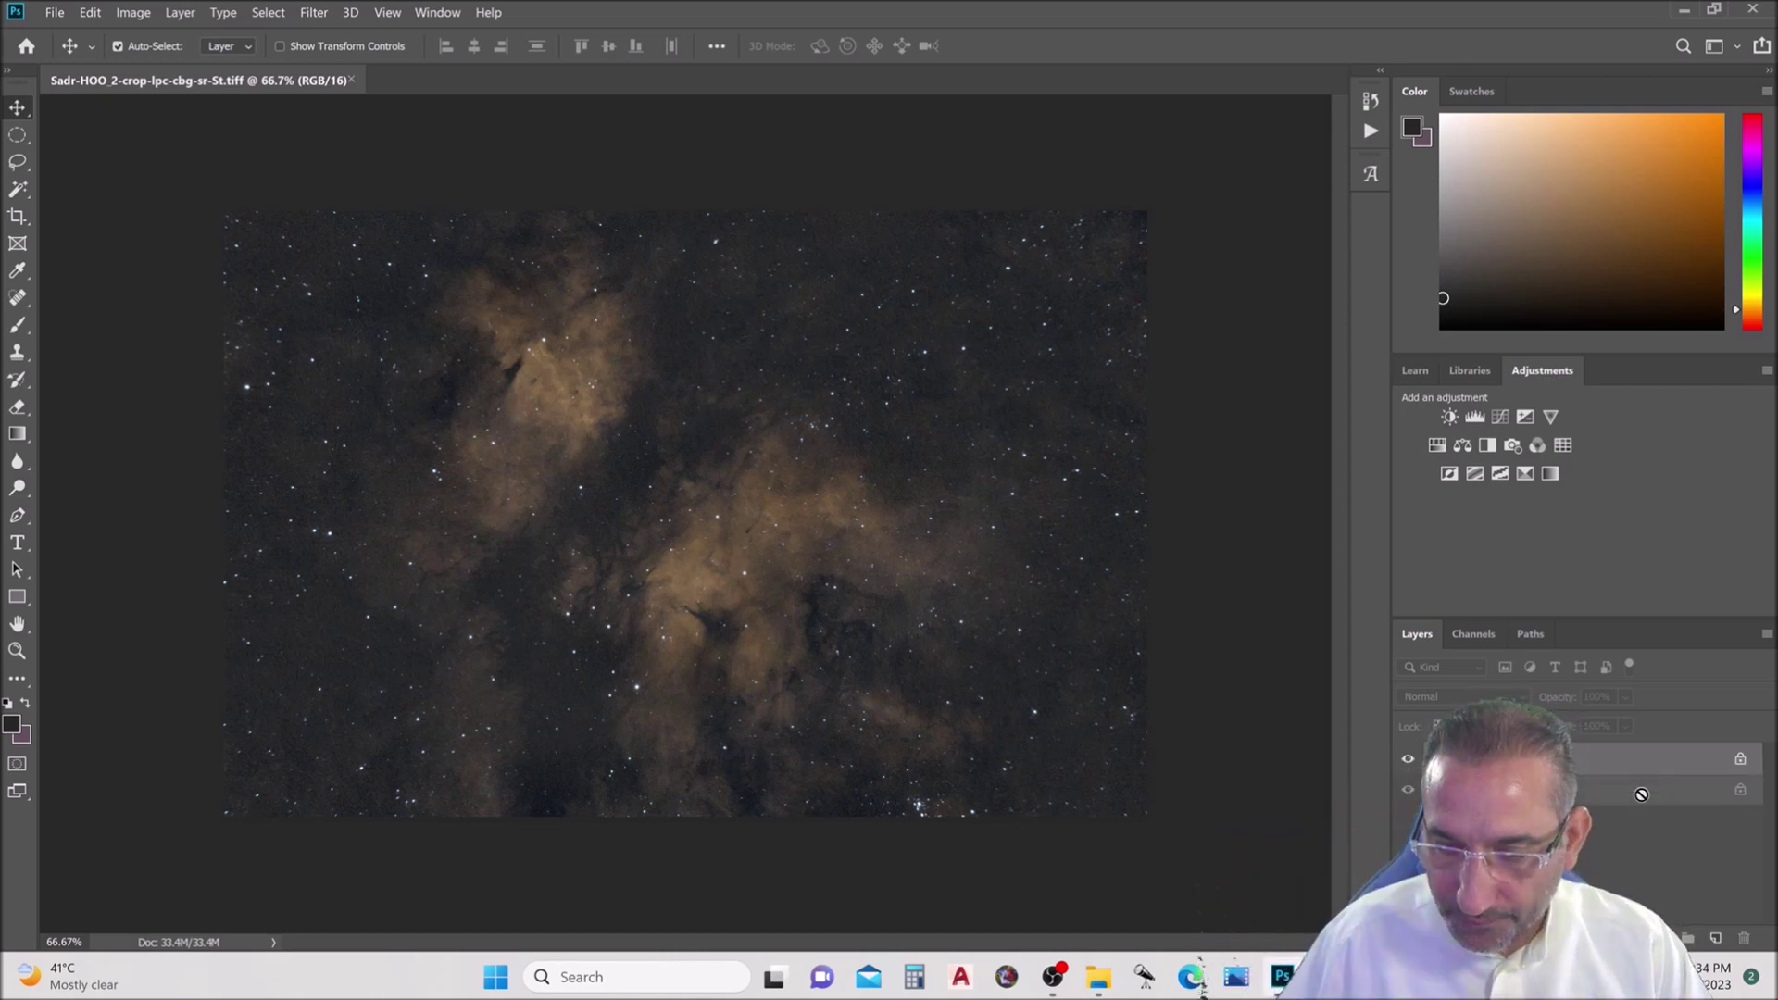
# - Duplicate the Background layer and set the copy's blend mode to Dissolve
pyautogui.moveTo(1723, 934); pyautogui.dragTo(1718, 935)
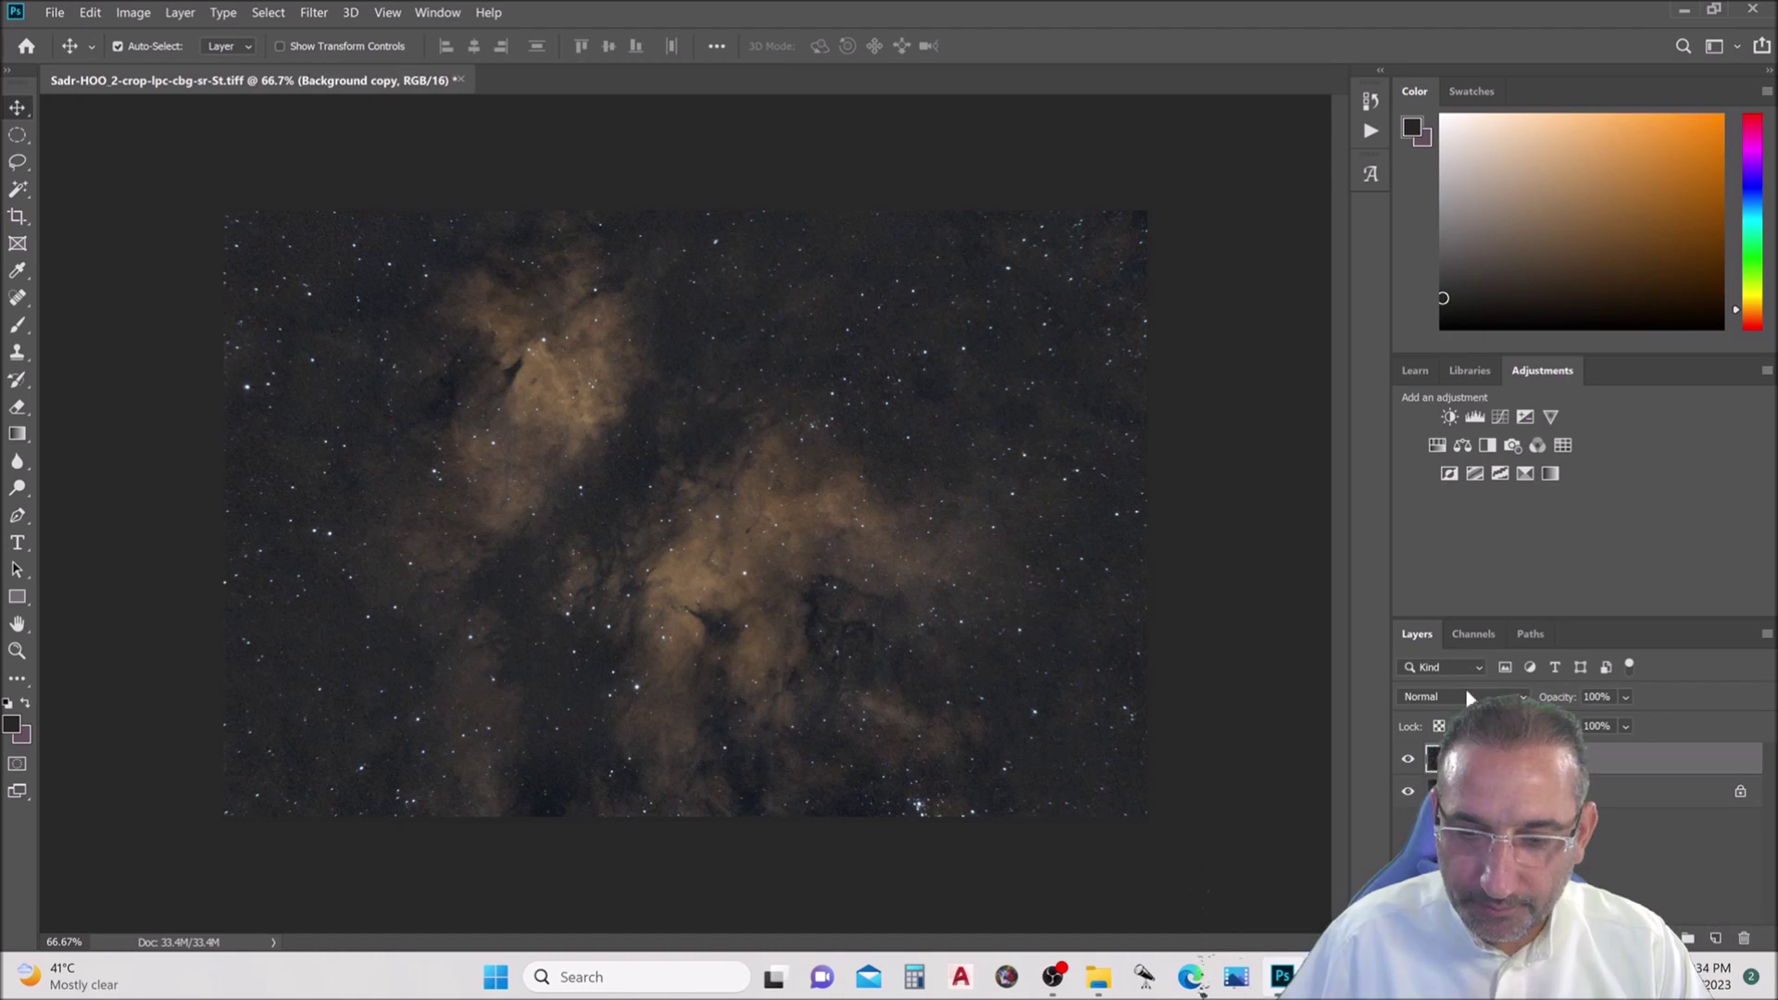
pyautogui.hotkey('shift', '+')
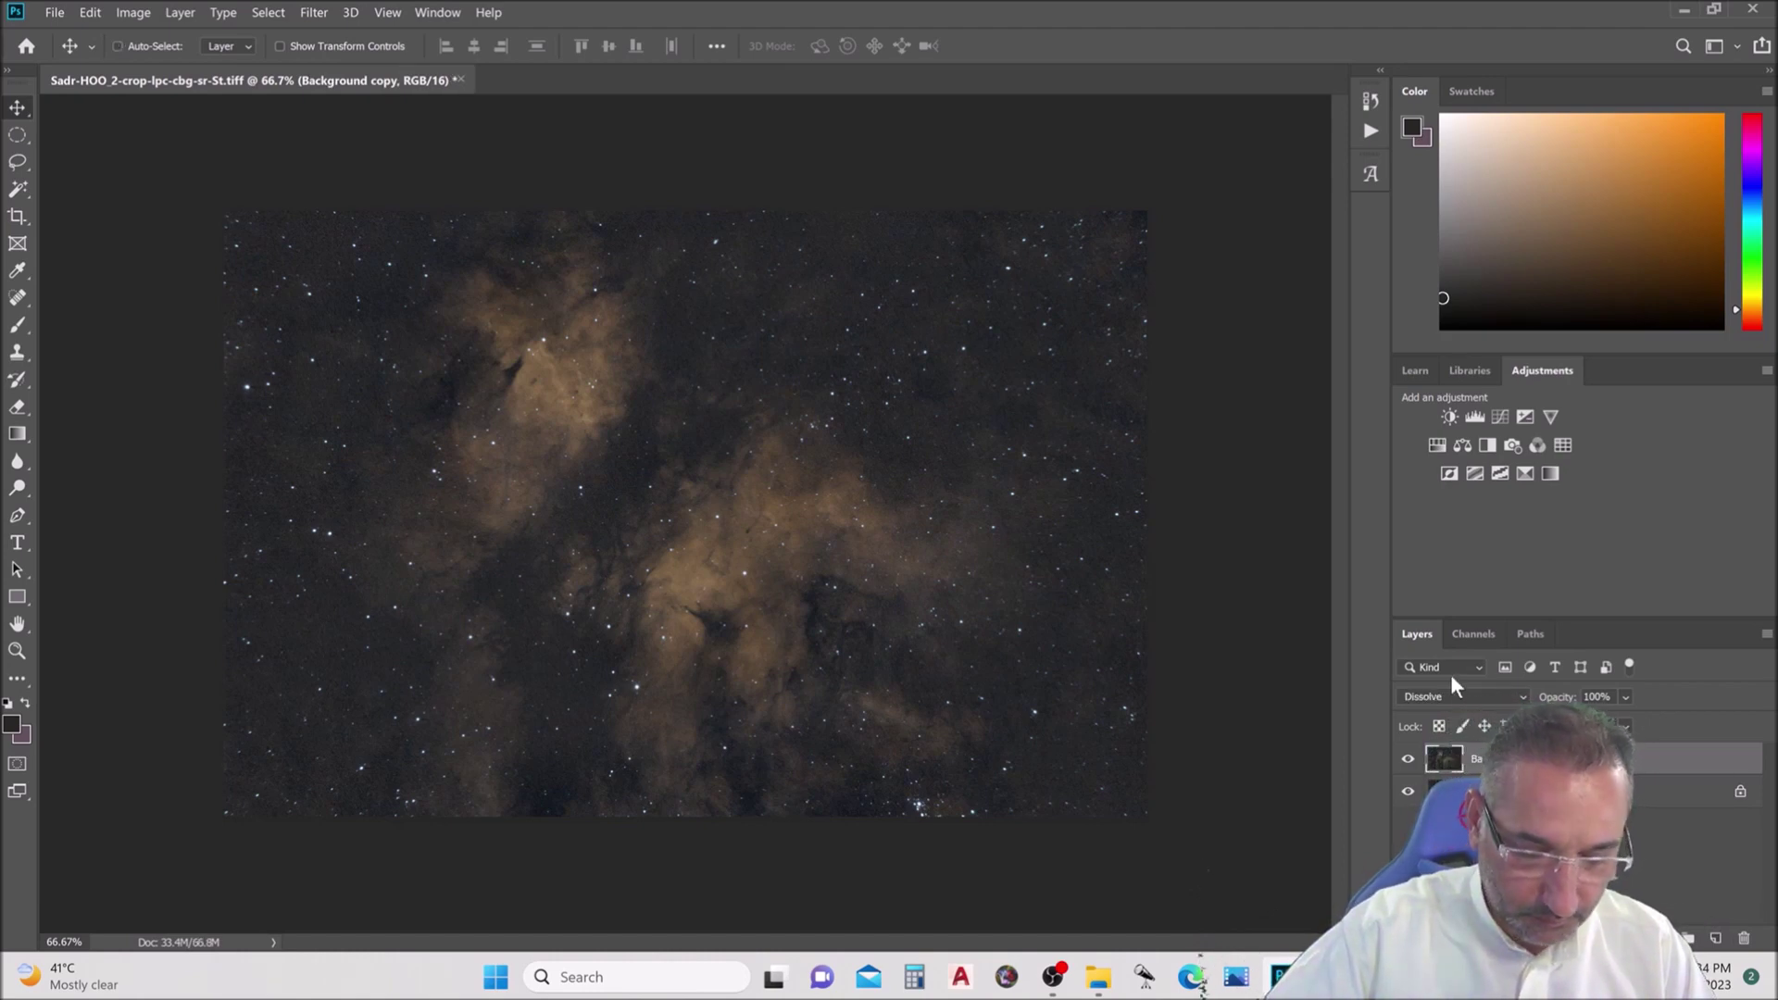
# - Add an Exposure adjustment layer with exposure +0.94 and merge it down into the Background copy
pyautogui.hotkey('ctrl', '1')
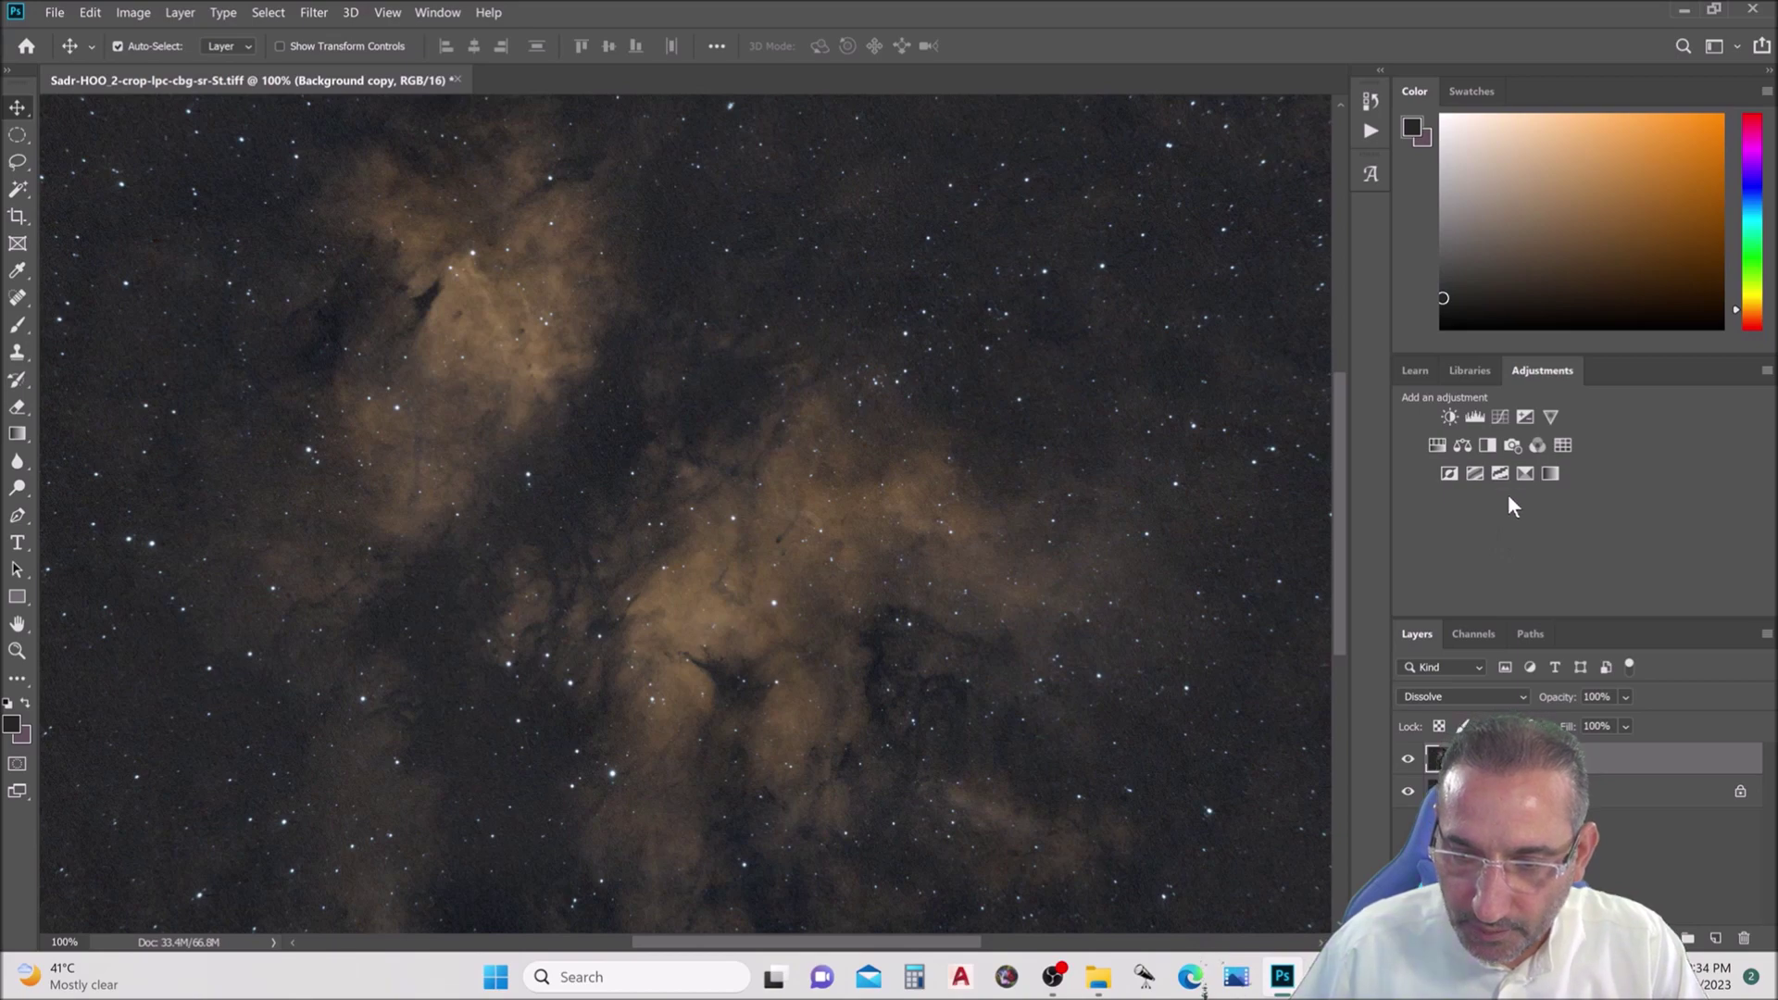
pyautogui.click(1526, 418)
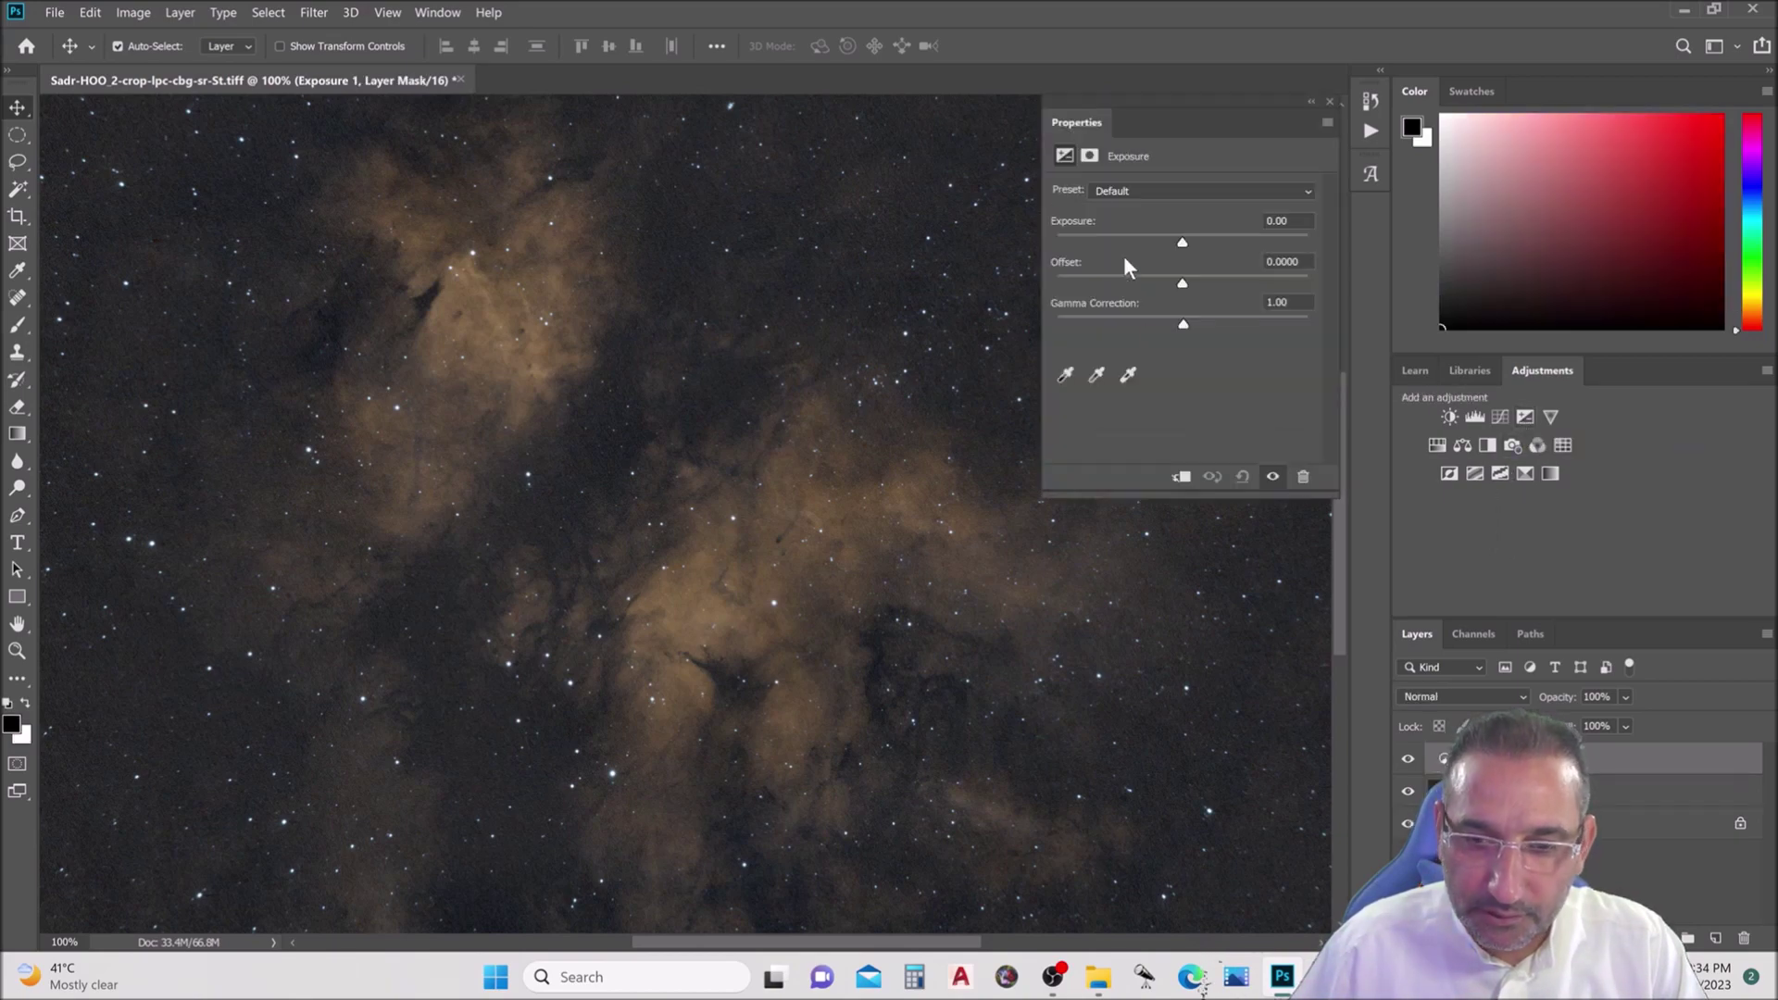
pyautogui.moveTo(1190, 249); pyautogui.dragTo(1196, 251)
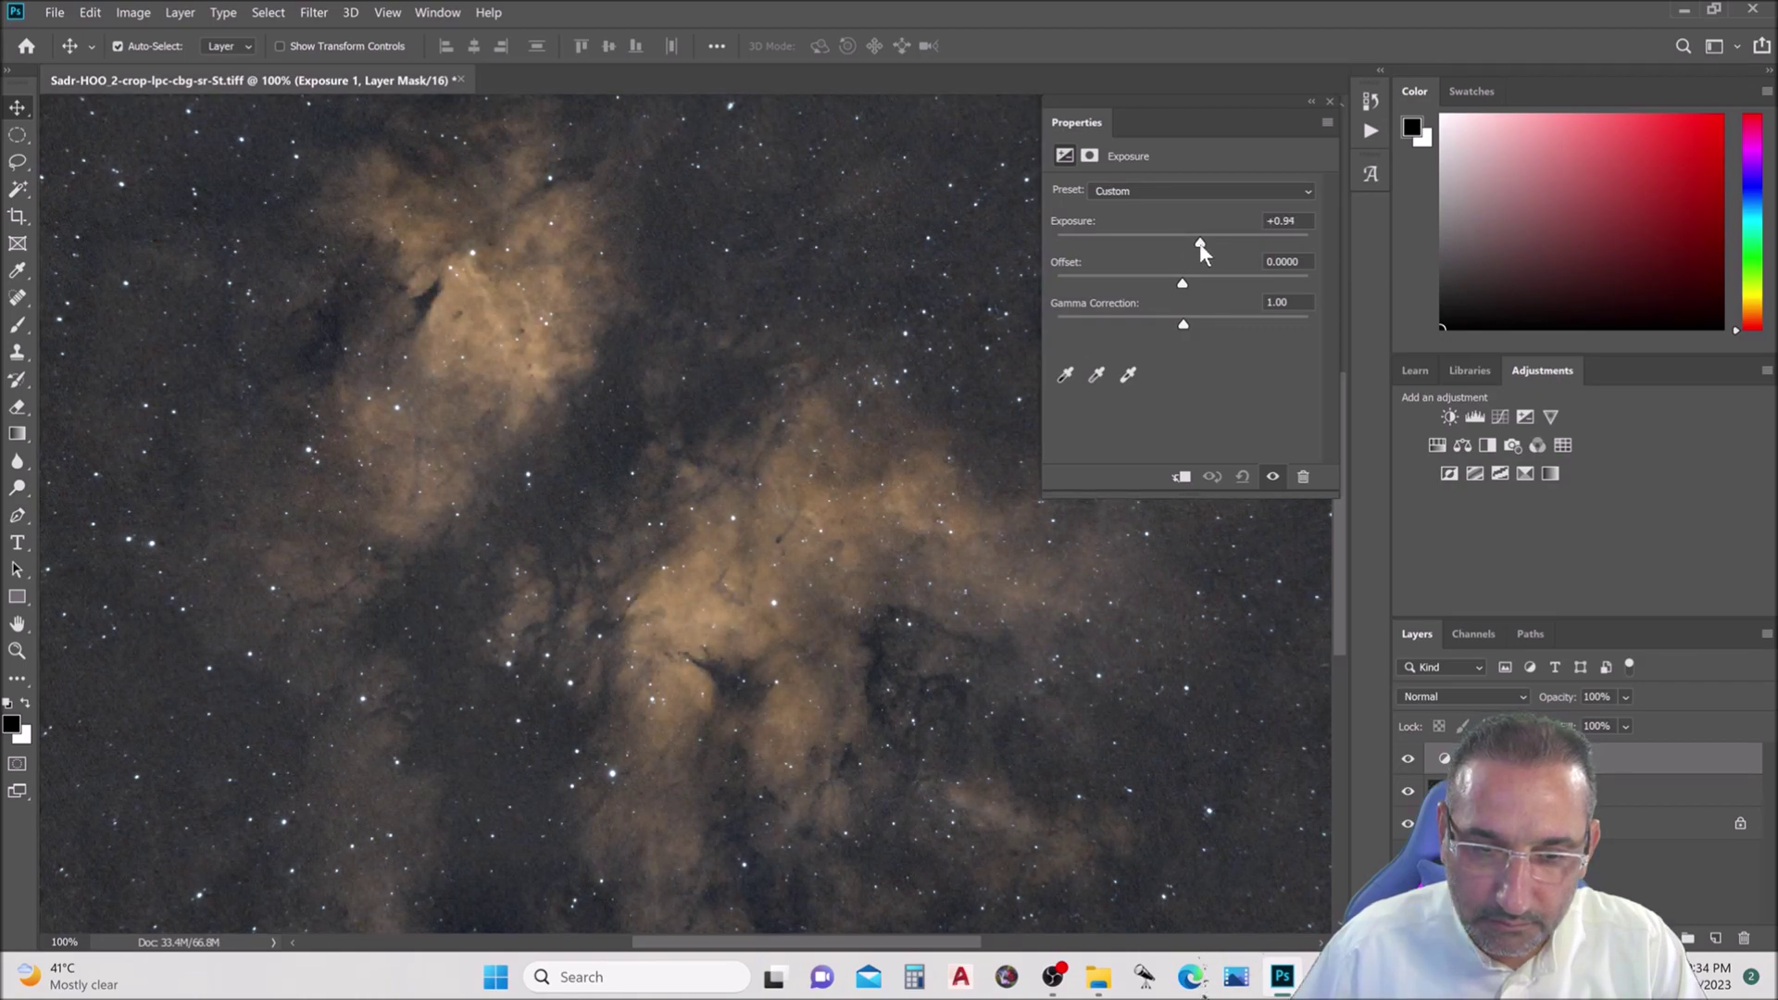
pyautogui.click(1331, 102)
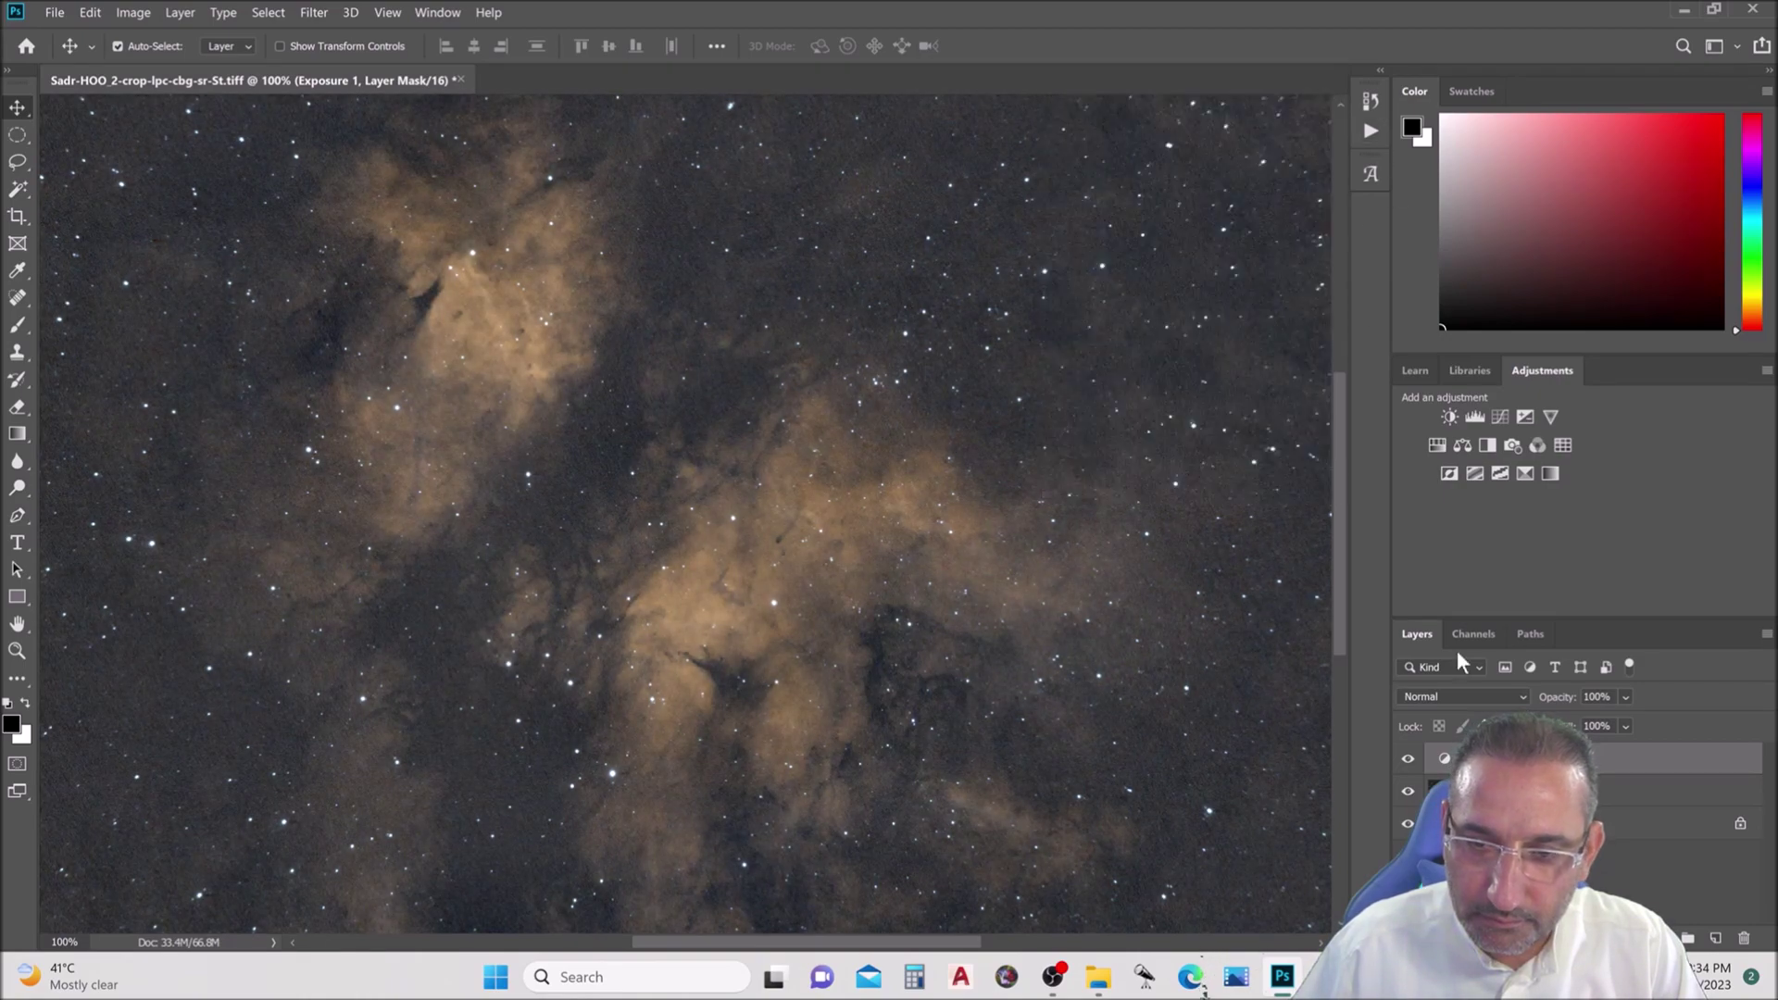
pyautogui.rightClick(1611, 769)
pyautogui.press('Escape')
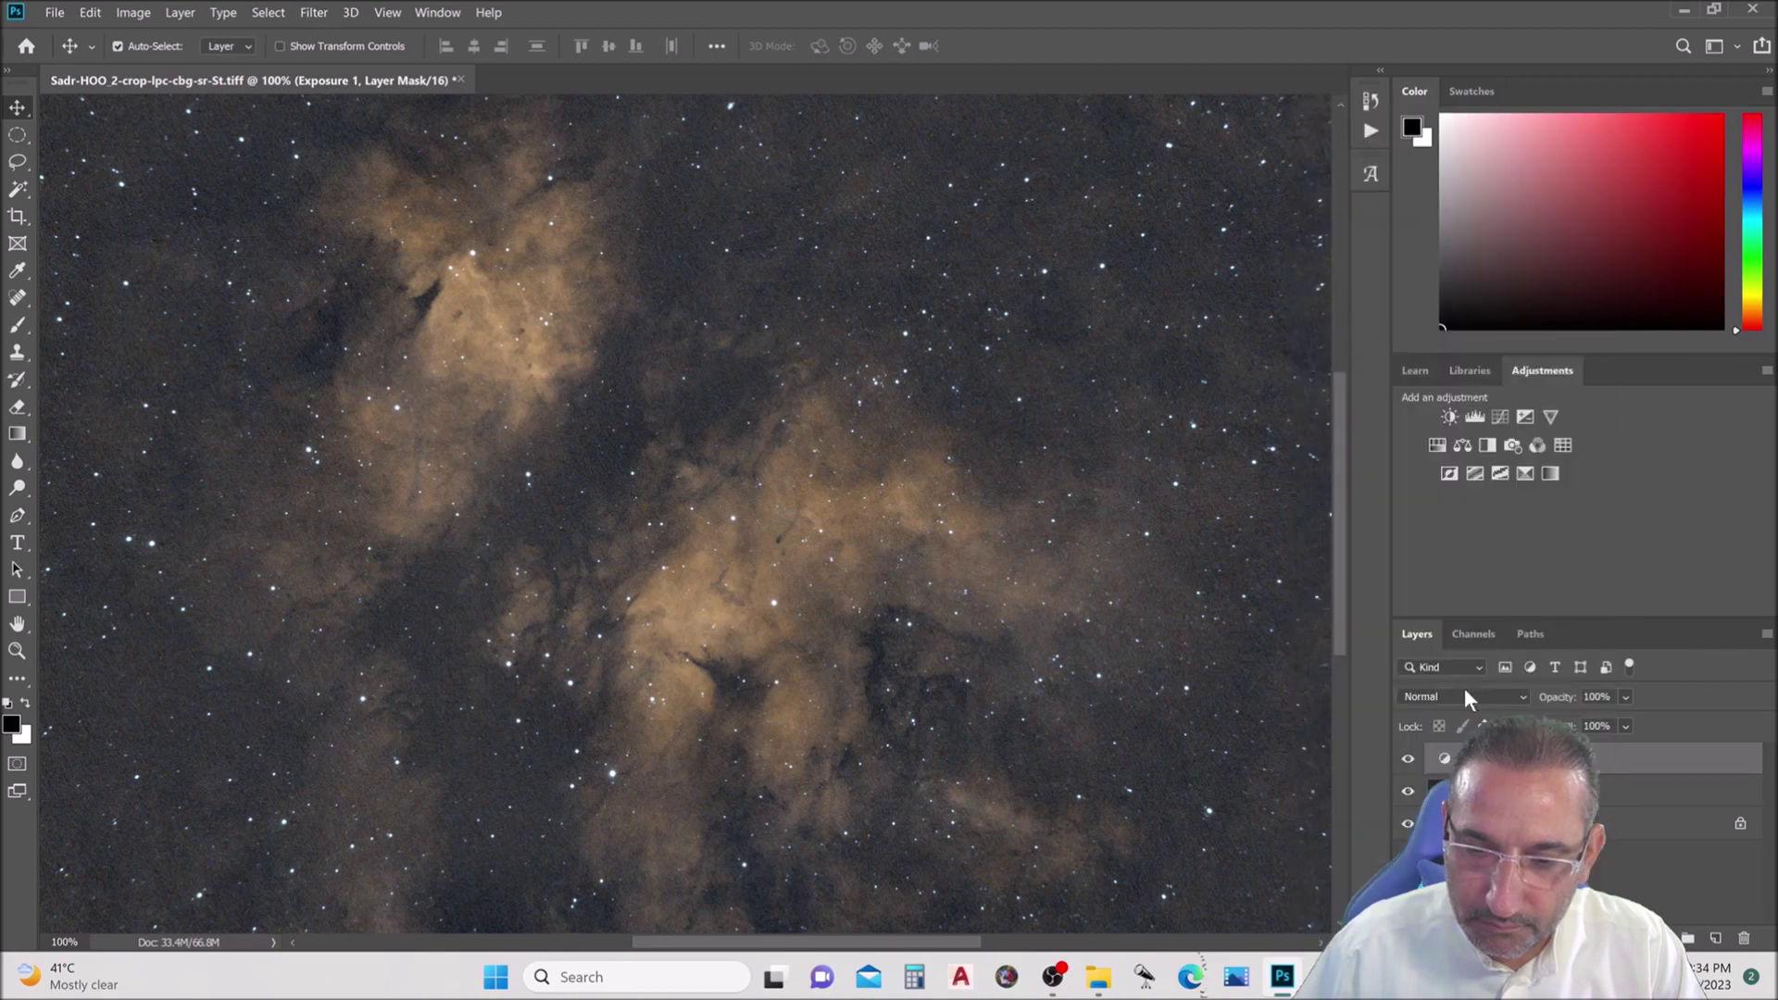
pyautogui.hotkey('ctrl', 'e')
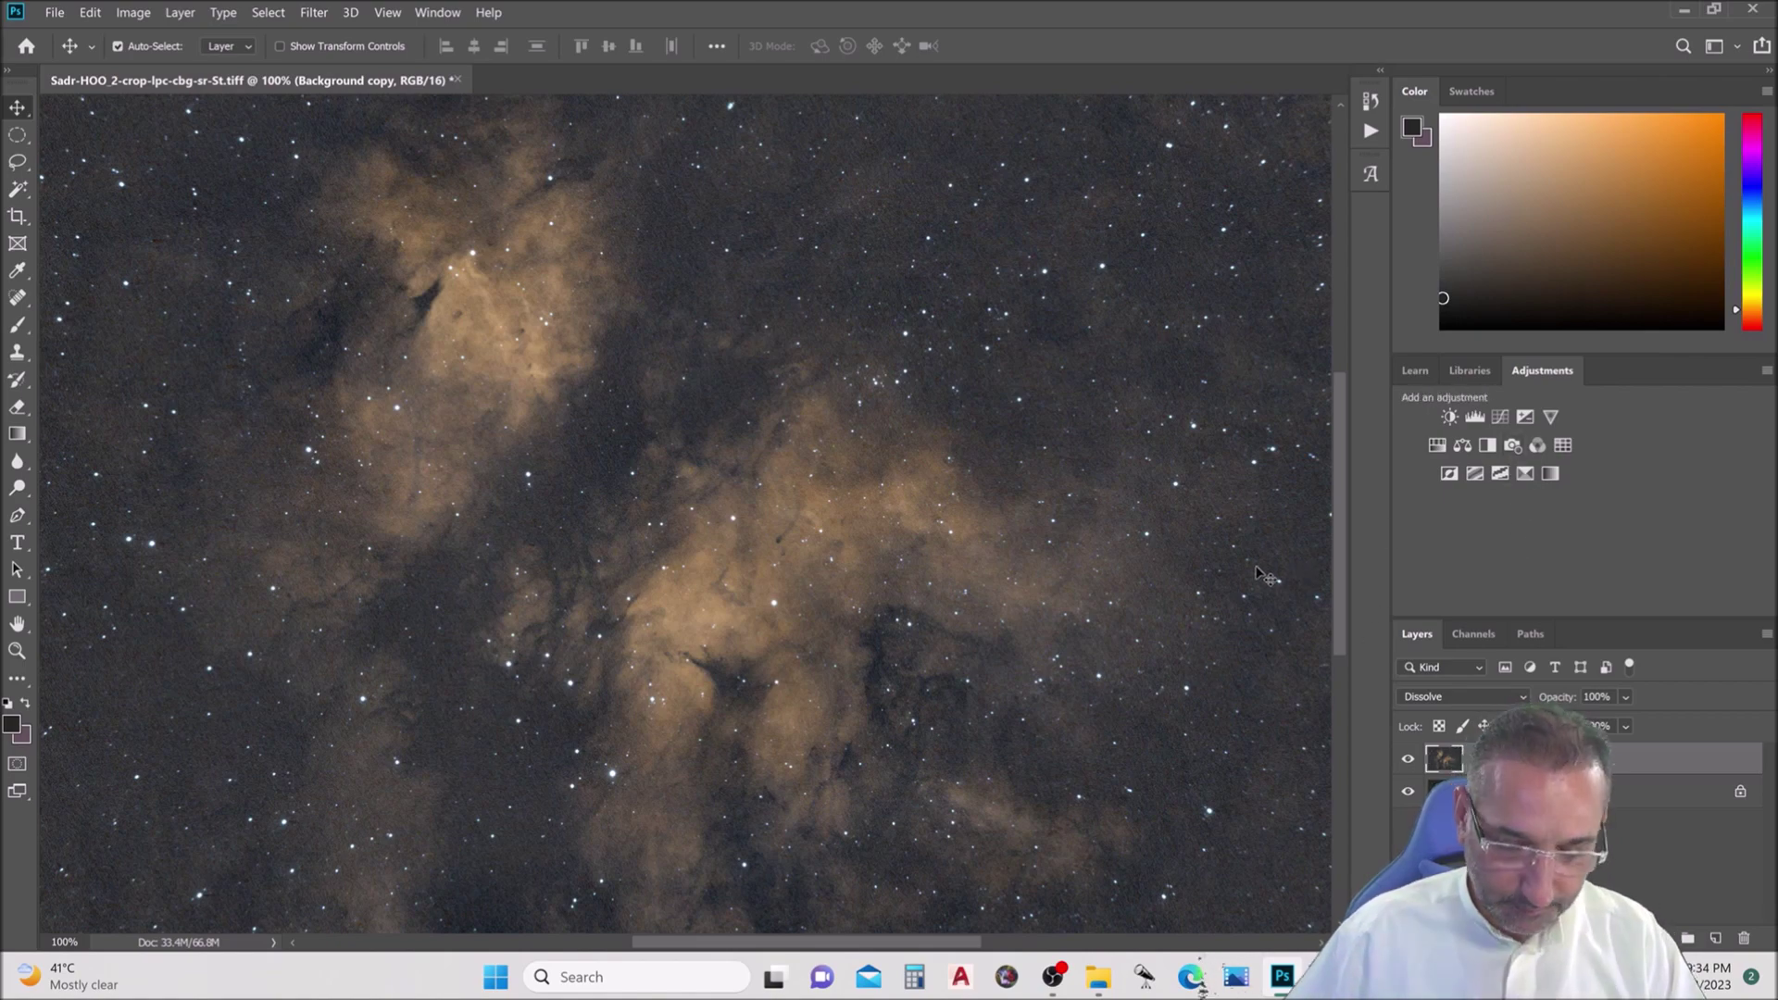
# - Apply a Curves adjustment to the Background copy with RGB points at input 19, output 17 and input 146, output 150
pyautogui.hotkey('ctrl', '-')
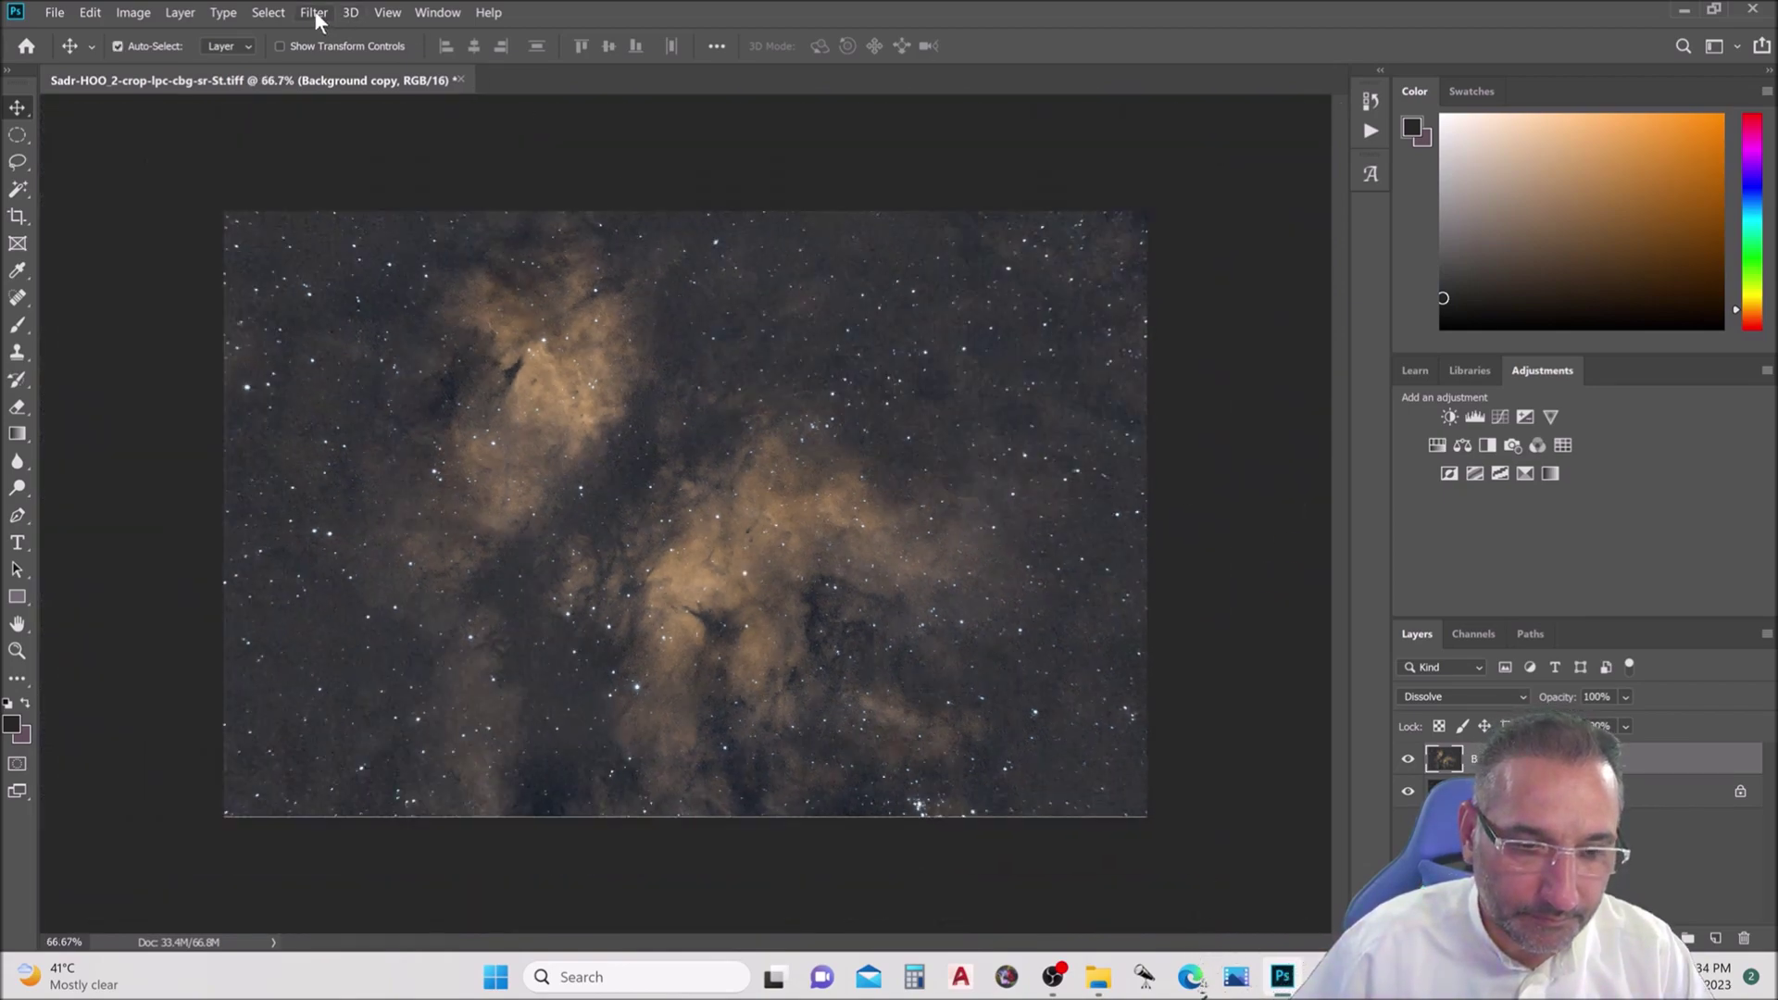
pyautogui.click(137, 13)
pyautogui.moveTo(195, 61)
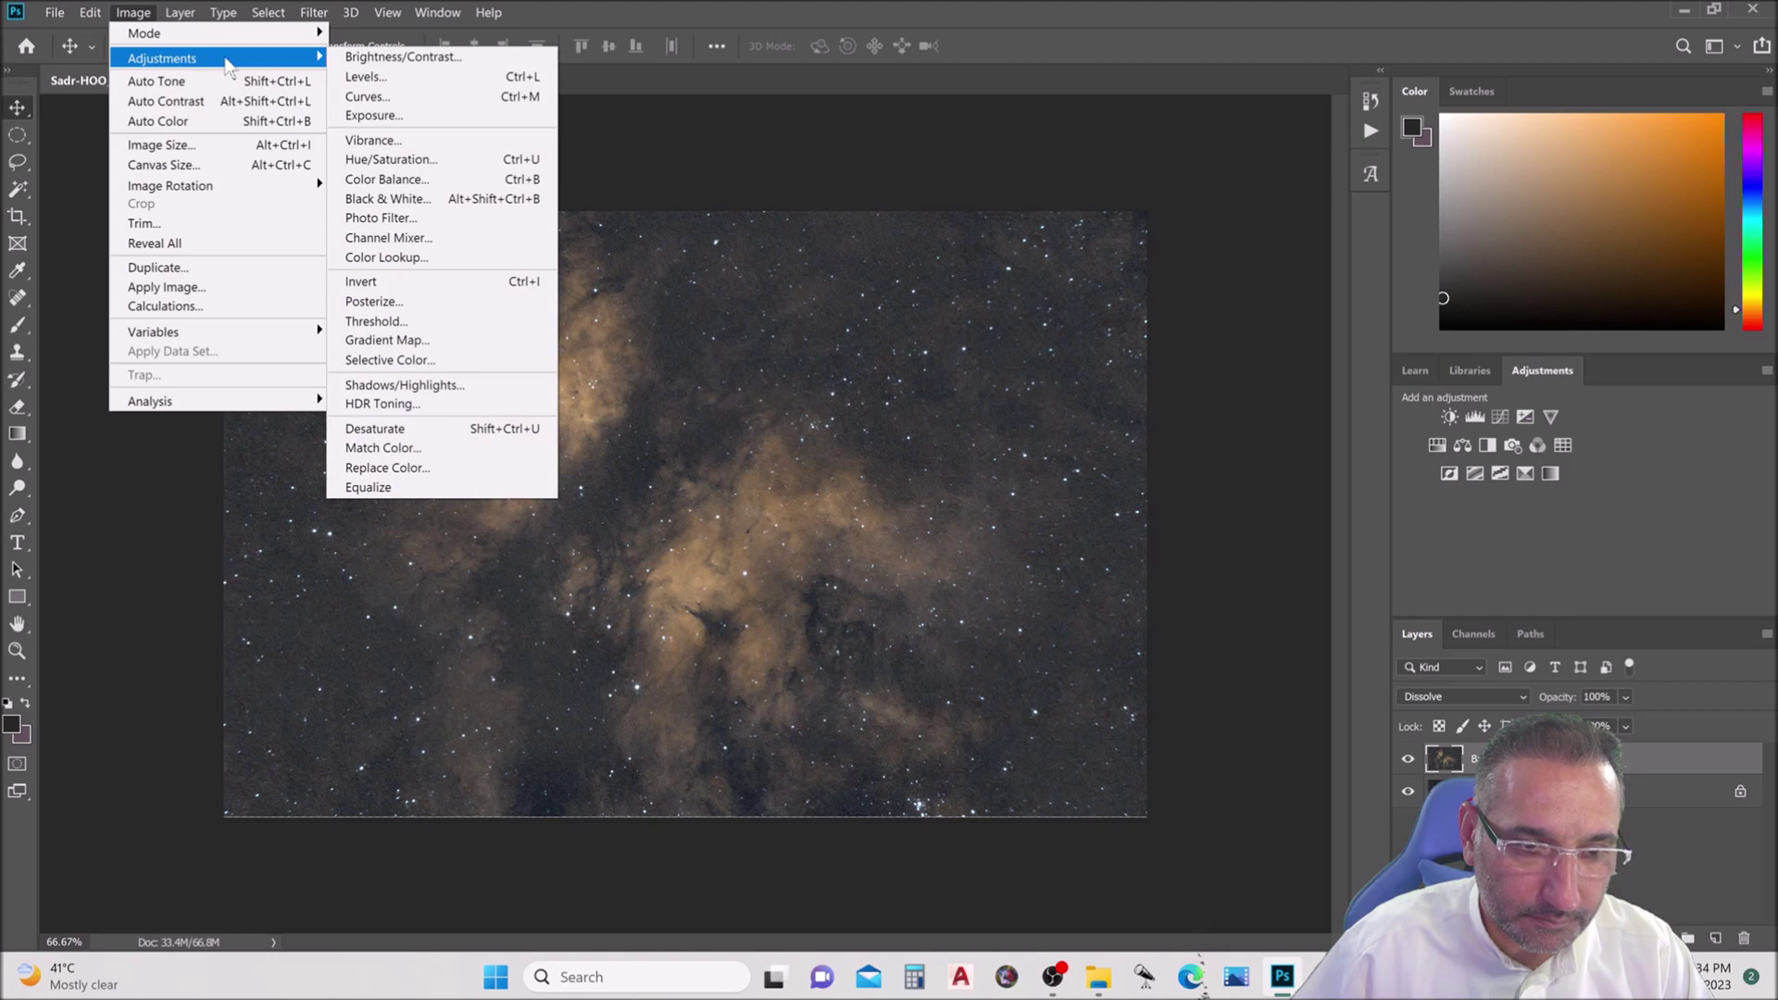
pyautogui.click(362, 97)
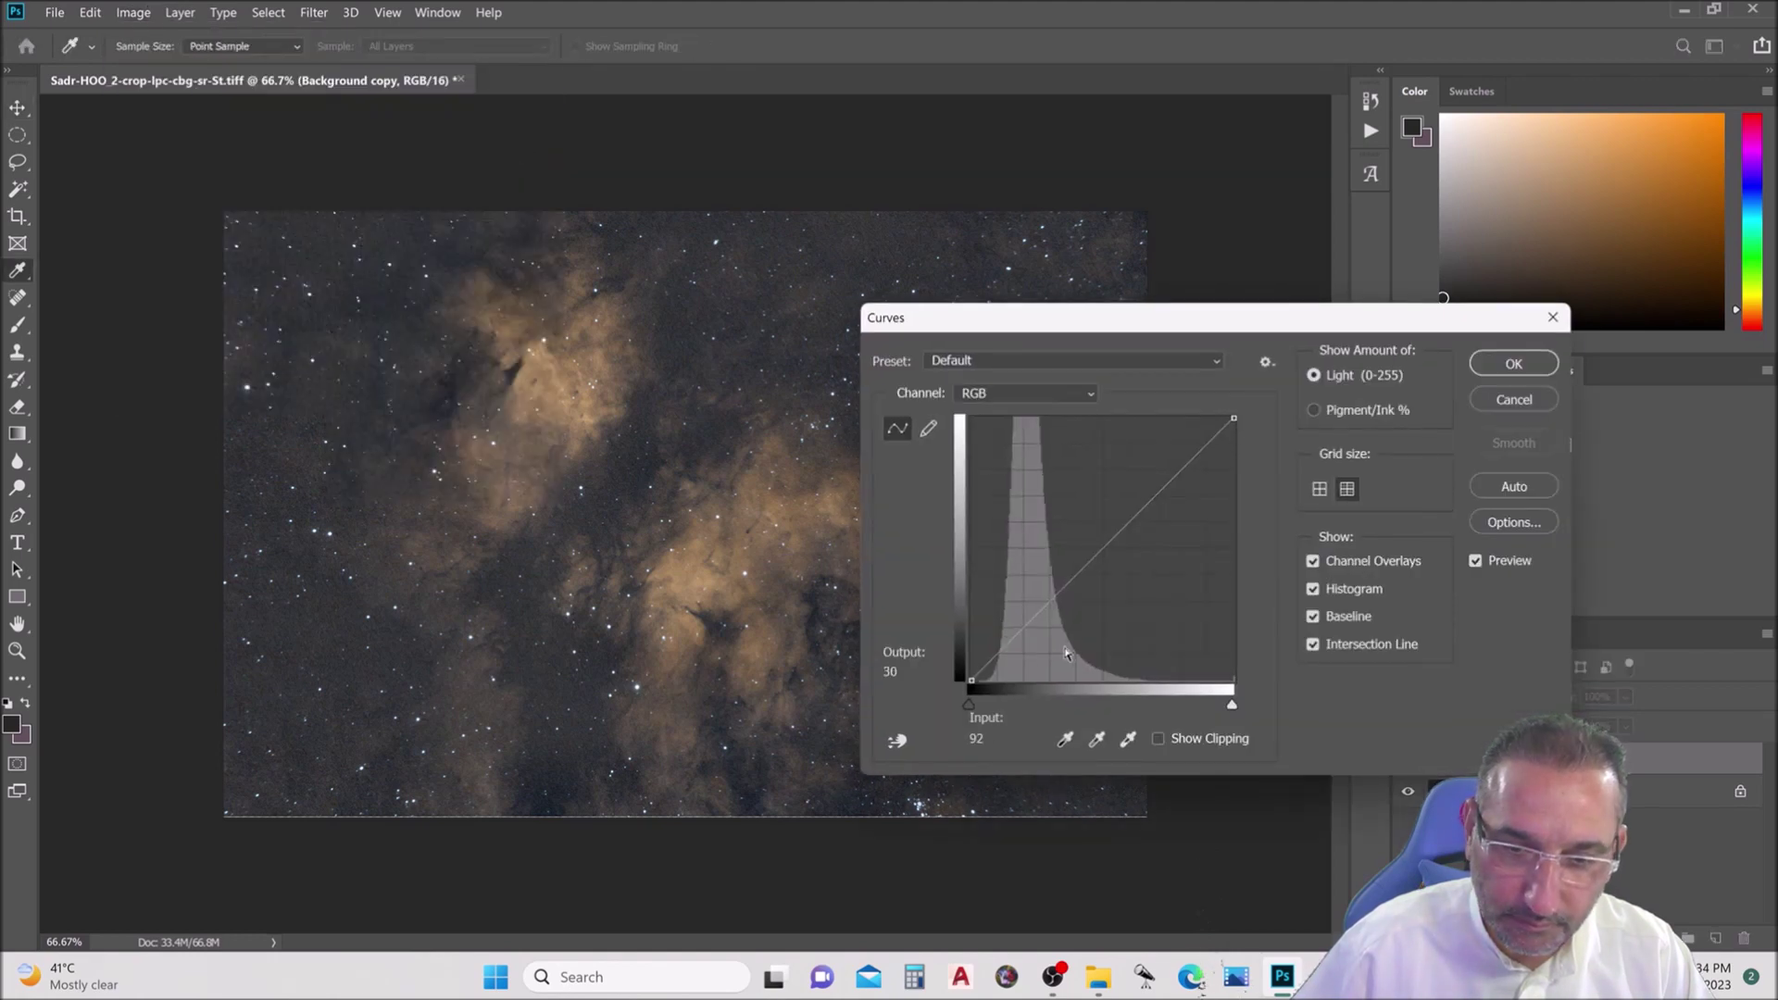
pyautogui.click(992, 660)
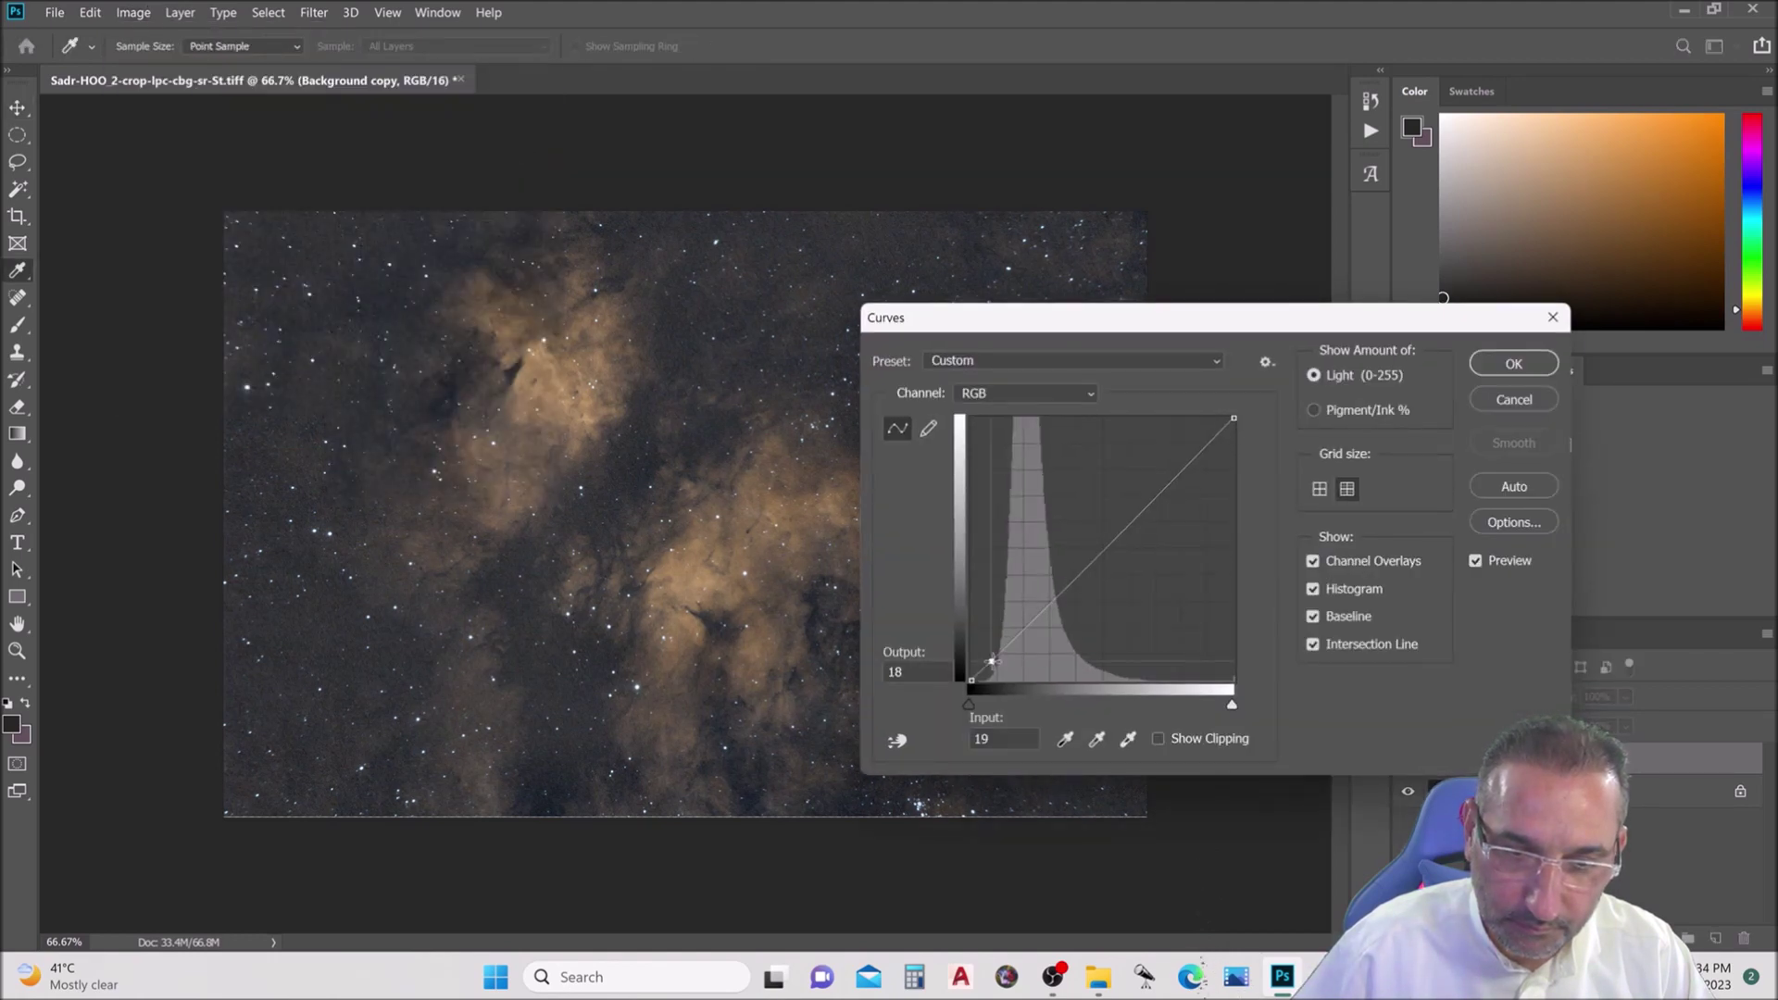
pyautogui.moveTo(992, 661); pyautogui.dragTo(992, 661)
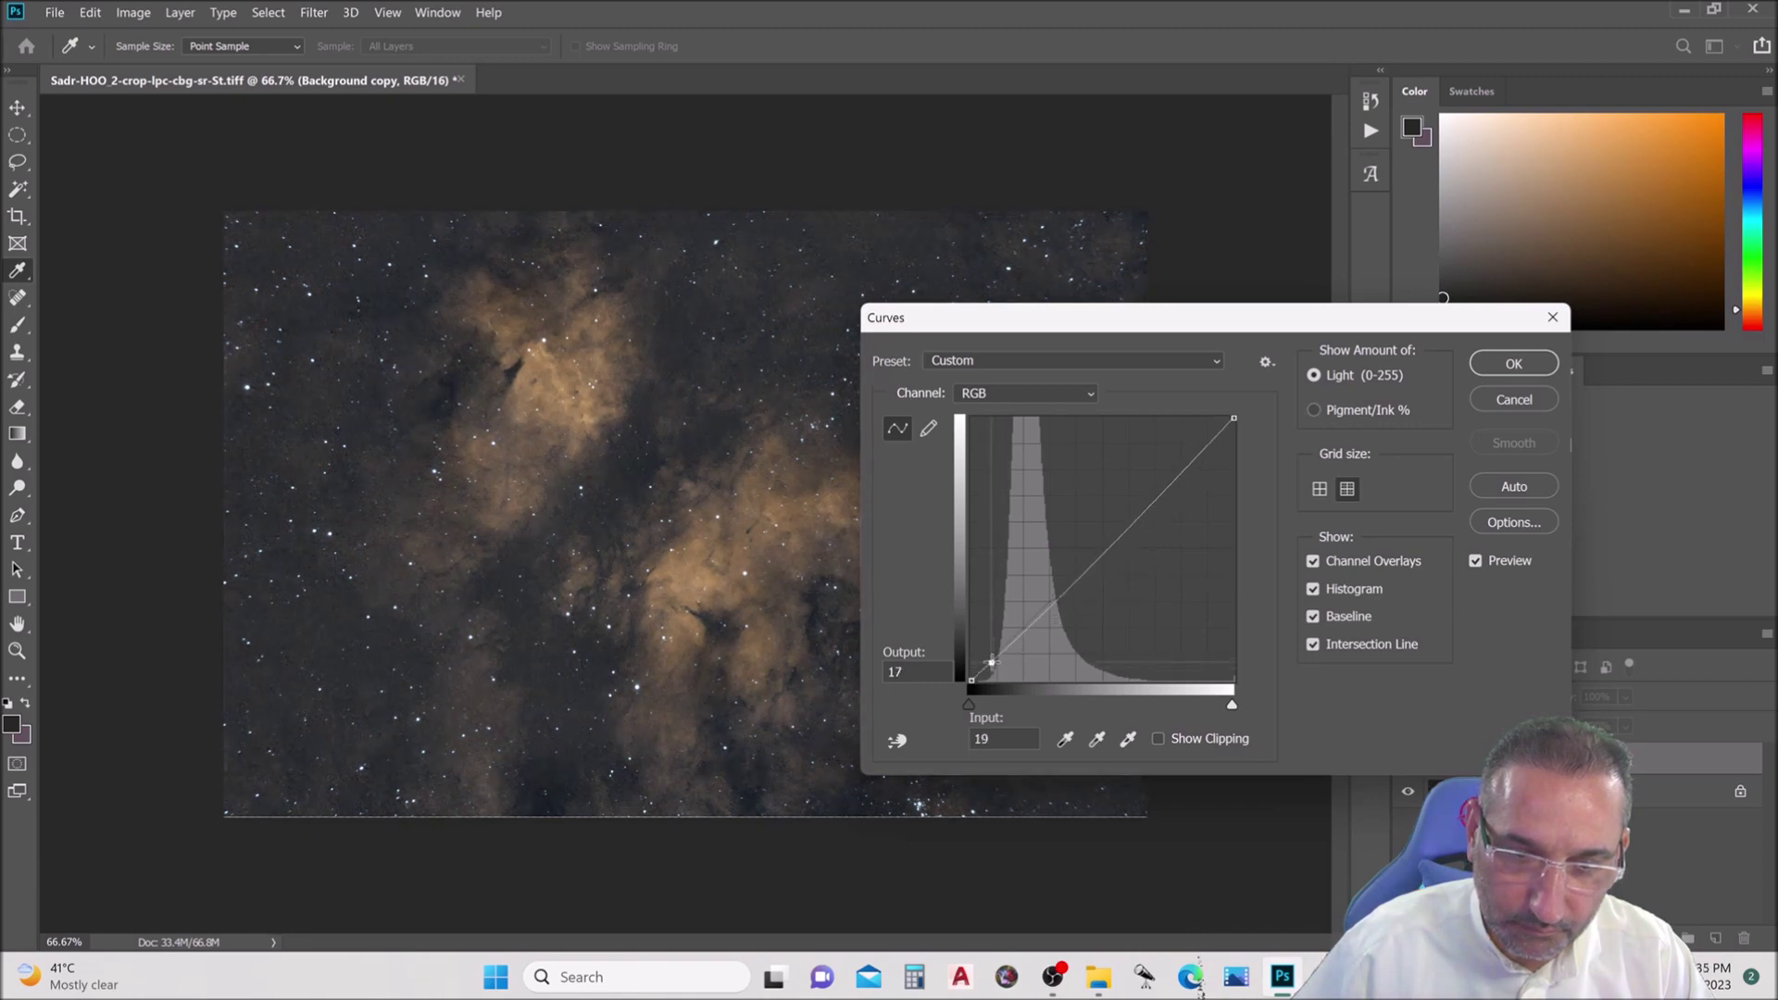
pyautogui.click(1121, 525)
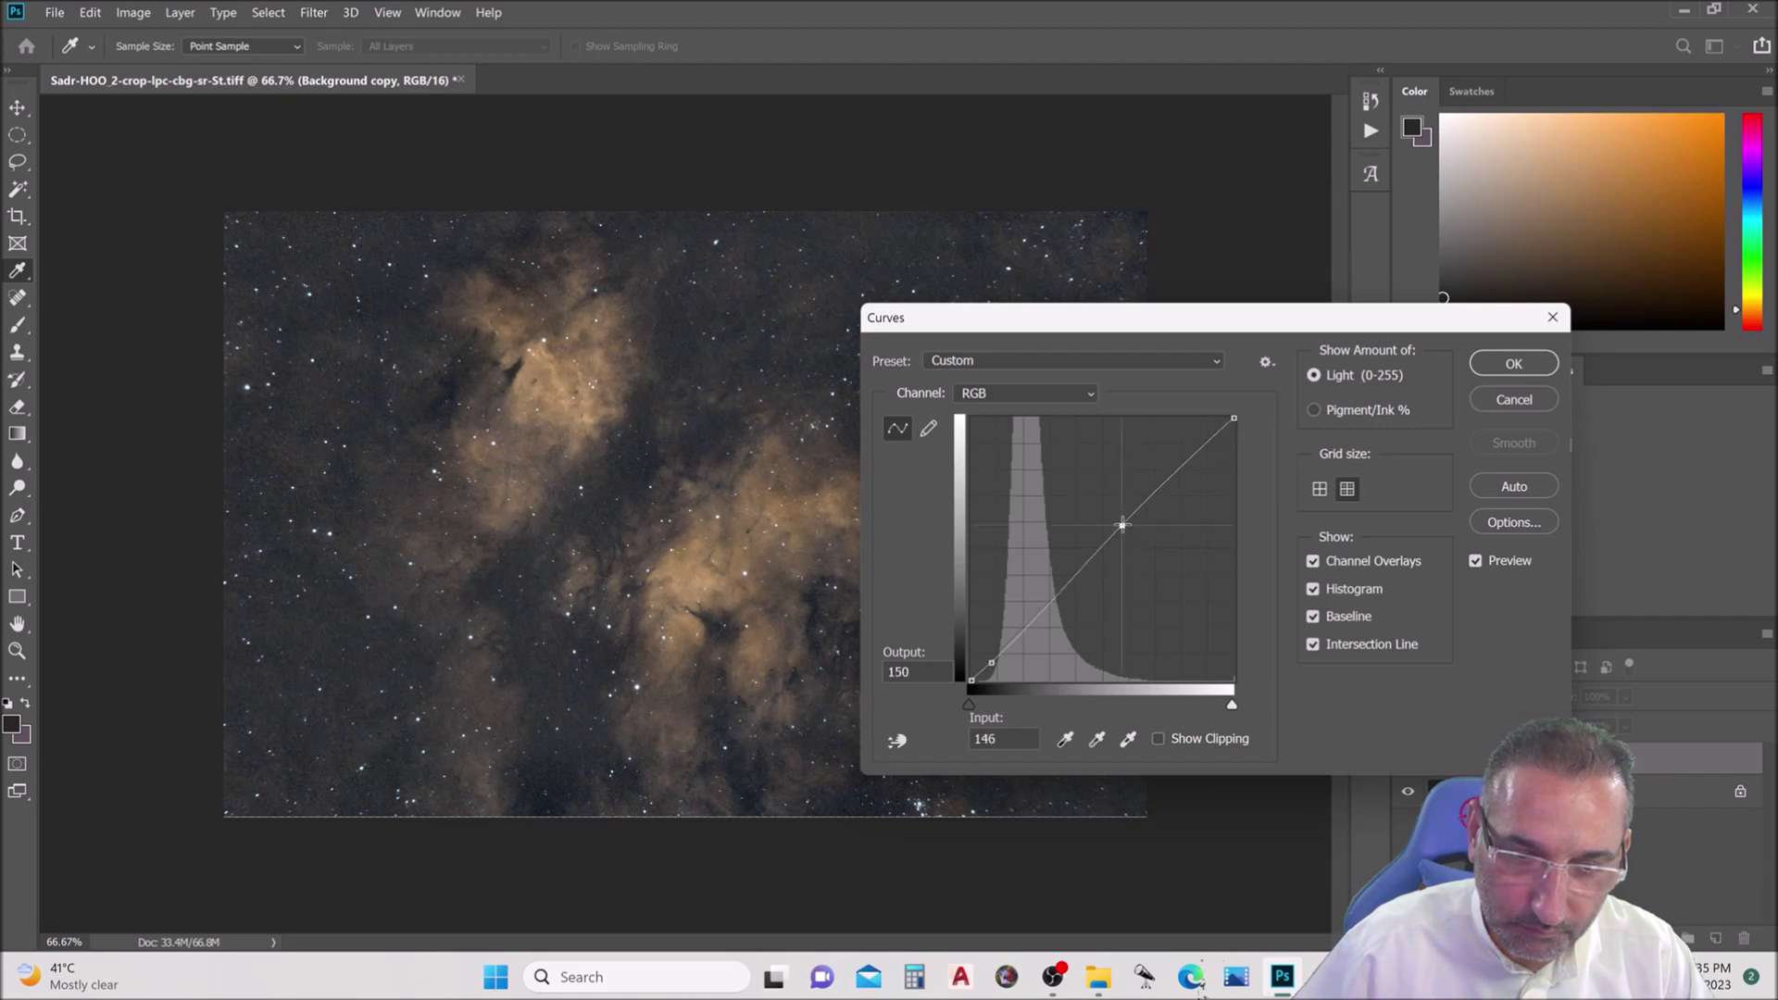
pyautogui.click(1513, 364)
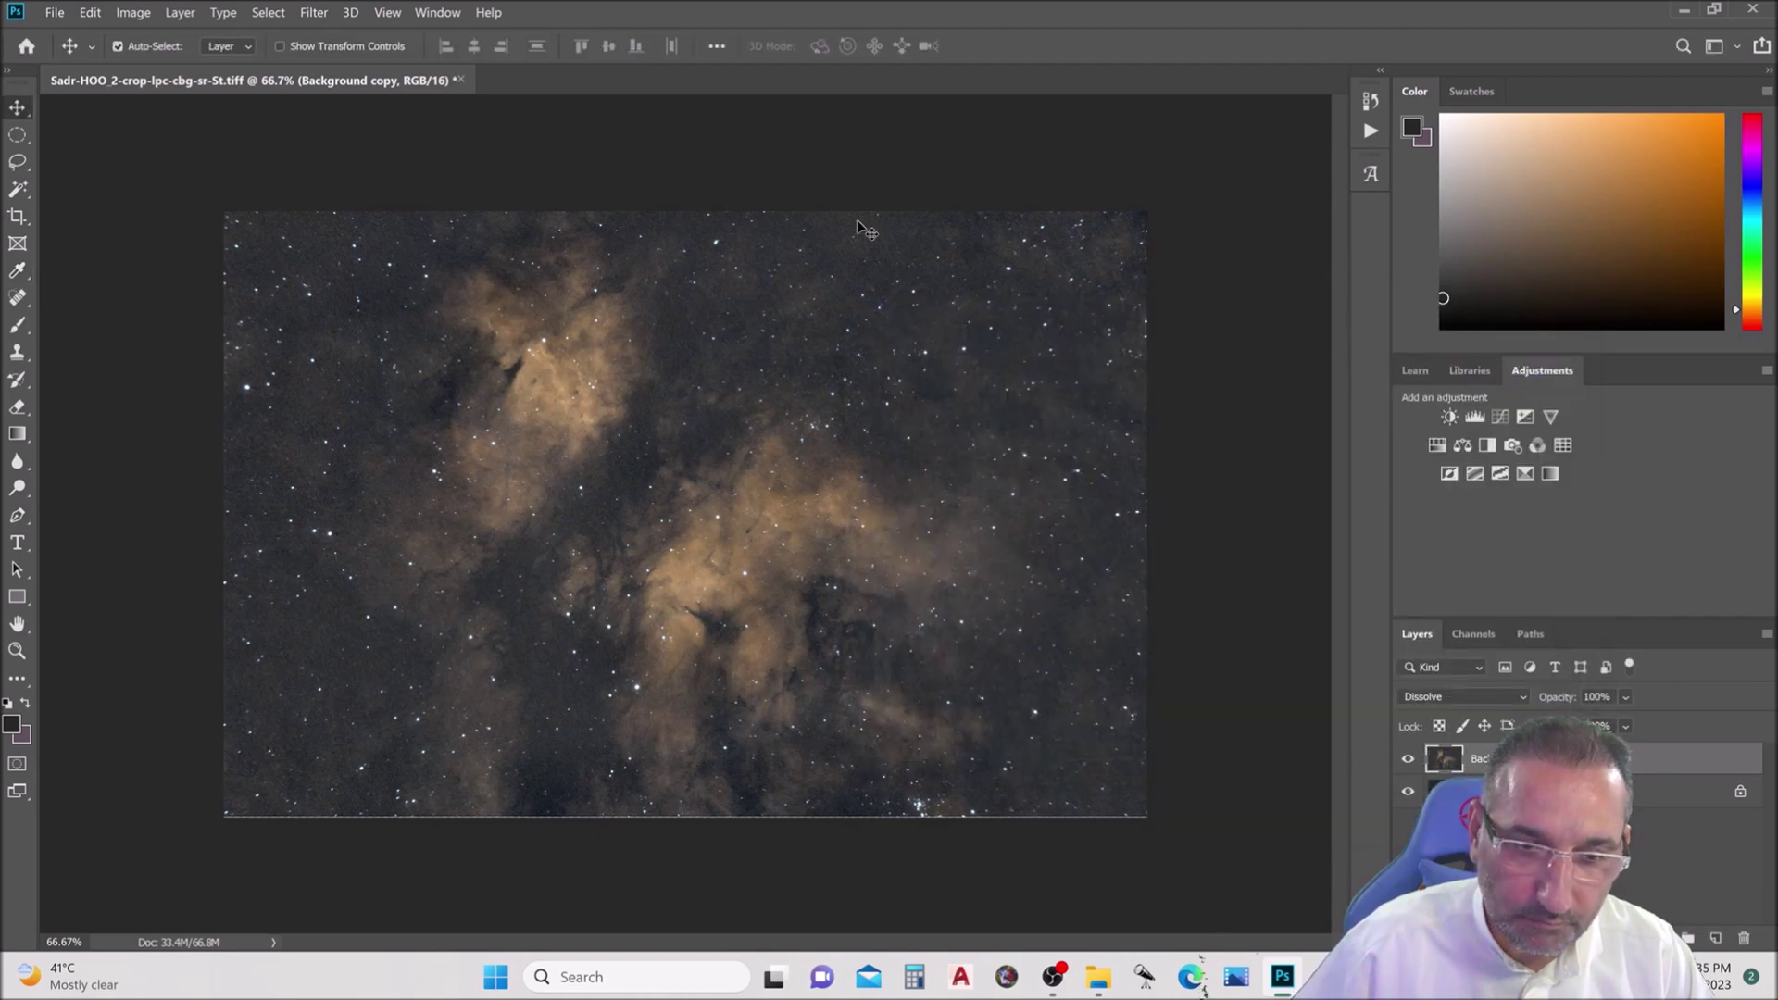
# - Run the Camera Raw Filter with the Natural preset and luminance noise reduction 42, and merge the Background copy into the Background
pyautogui.click(314, 12)
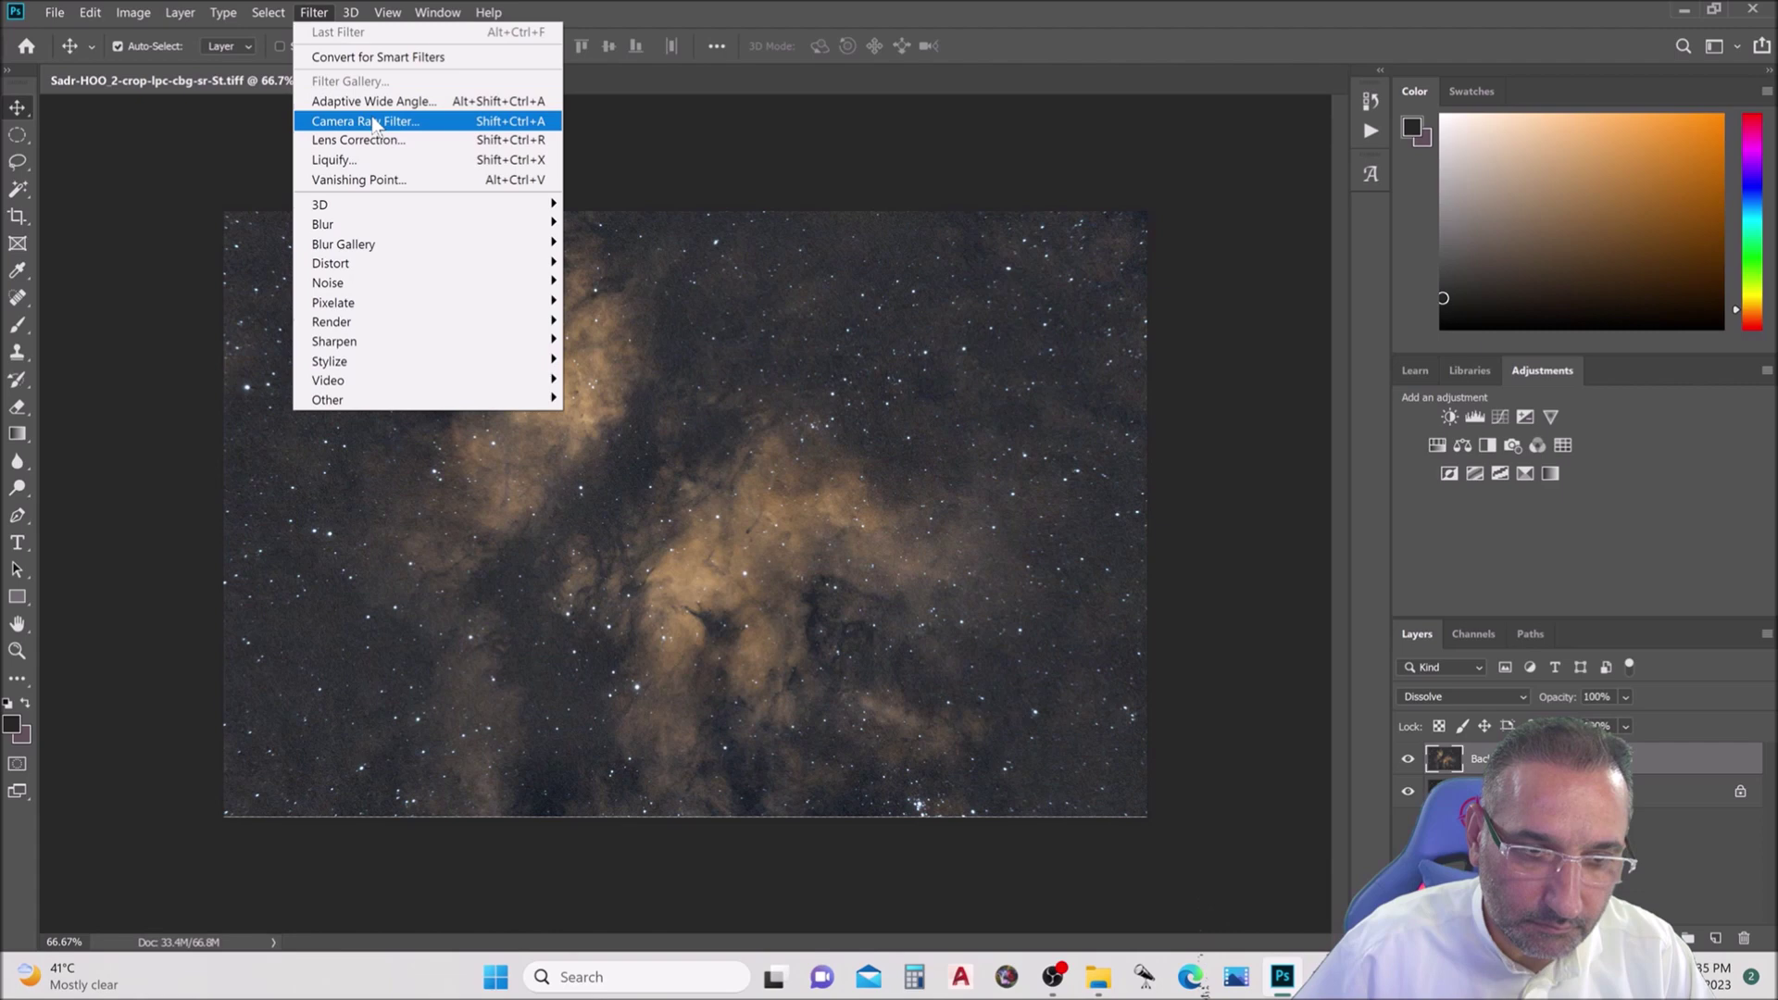
pyautogui.press('Escape')
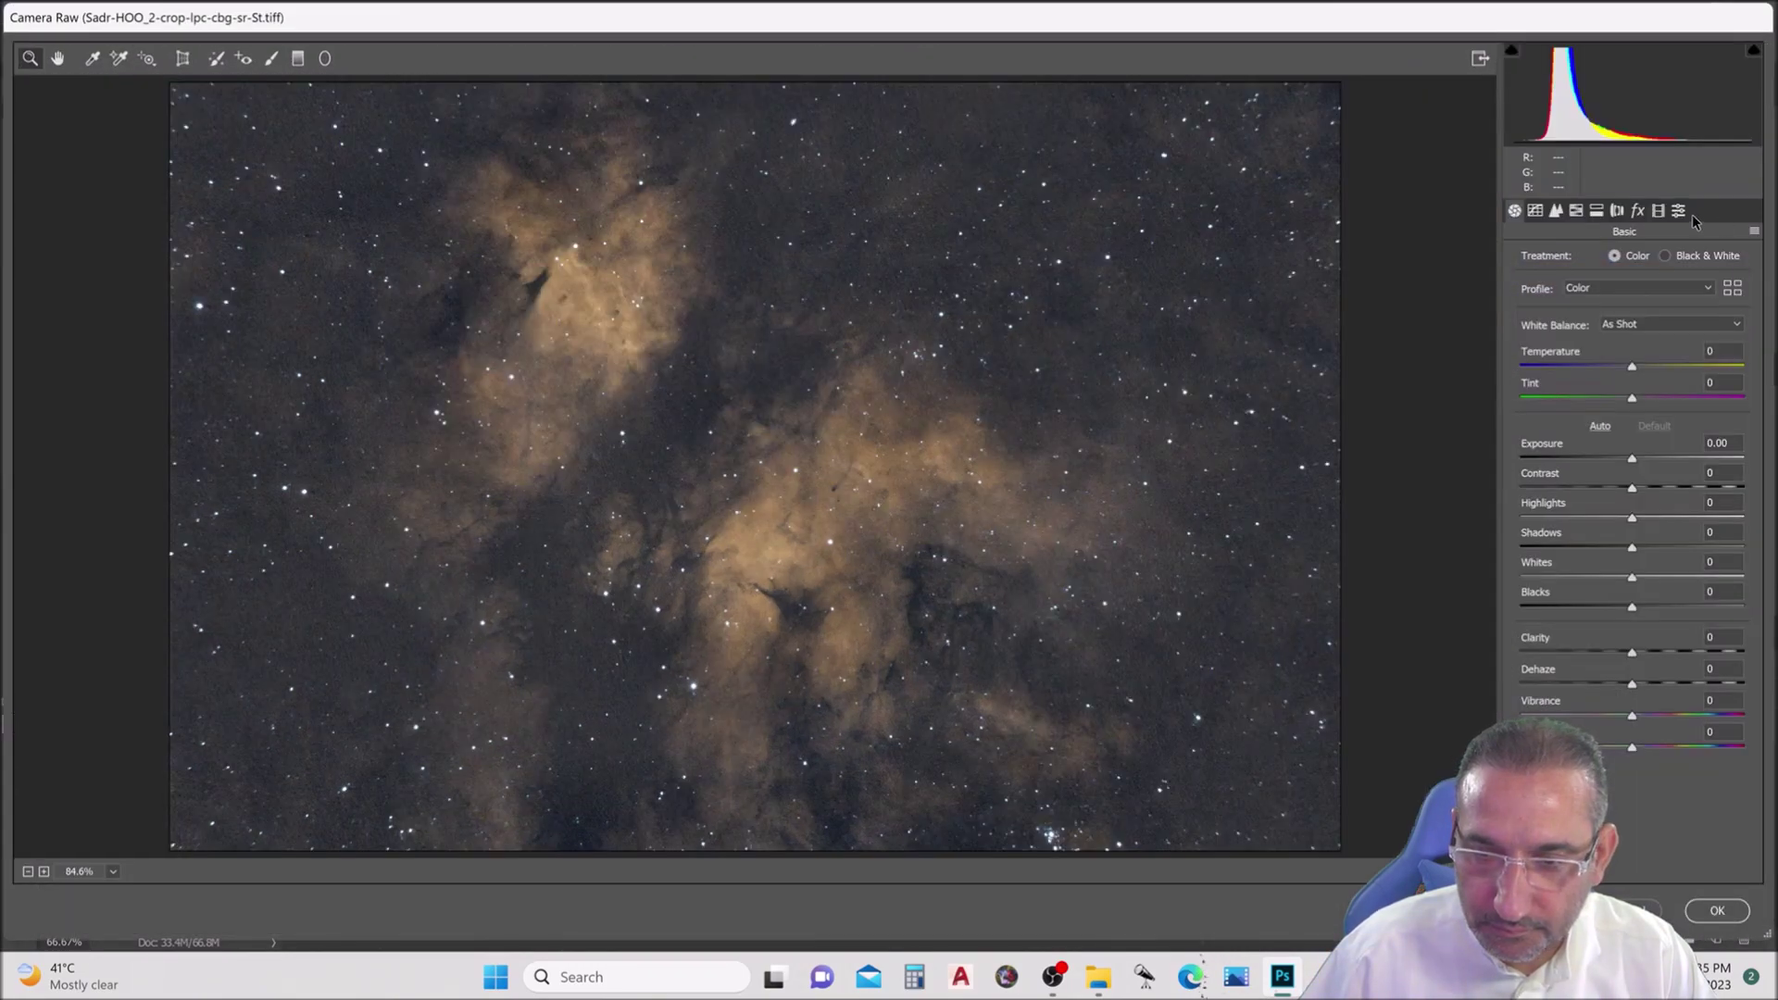
pyautogui.click(1680, 211)
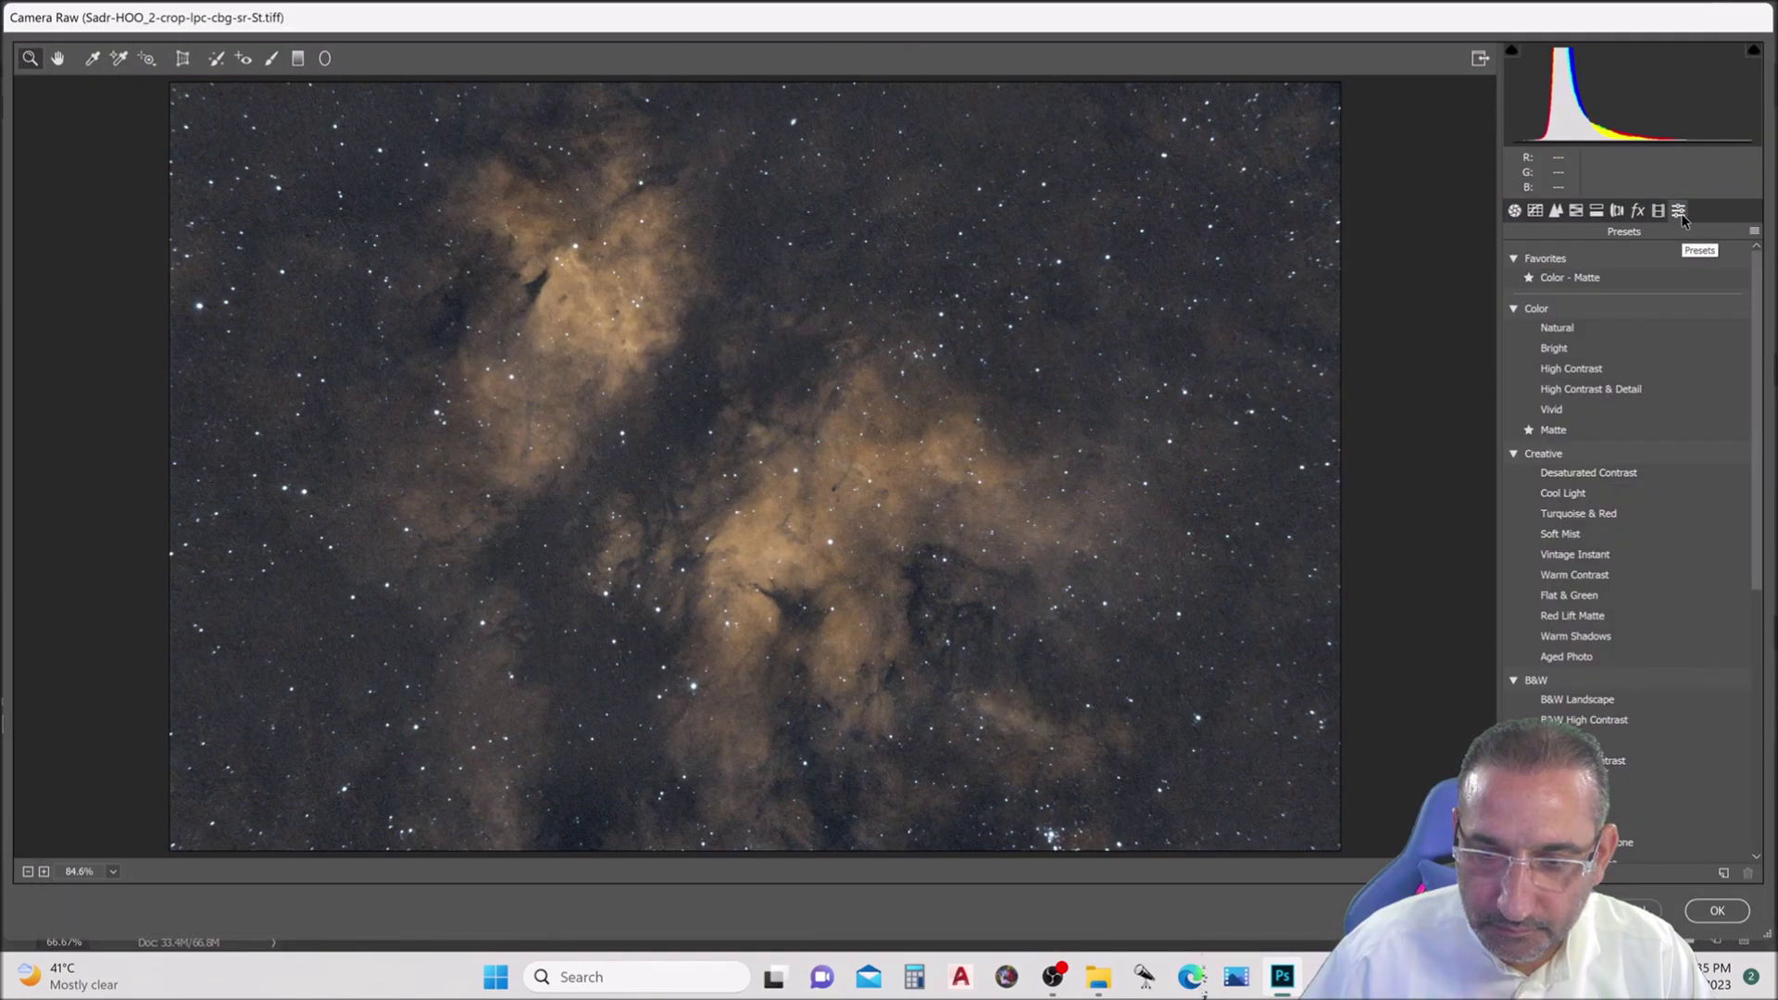
pyautogui.click(1606, 328)
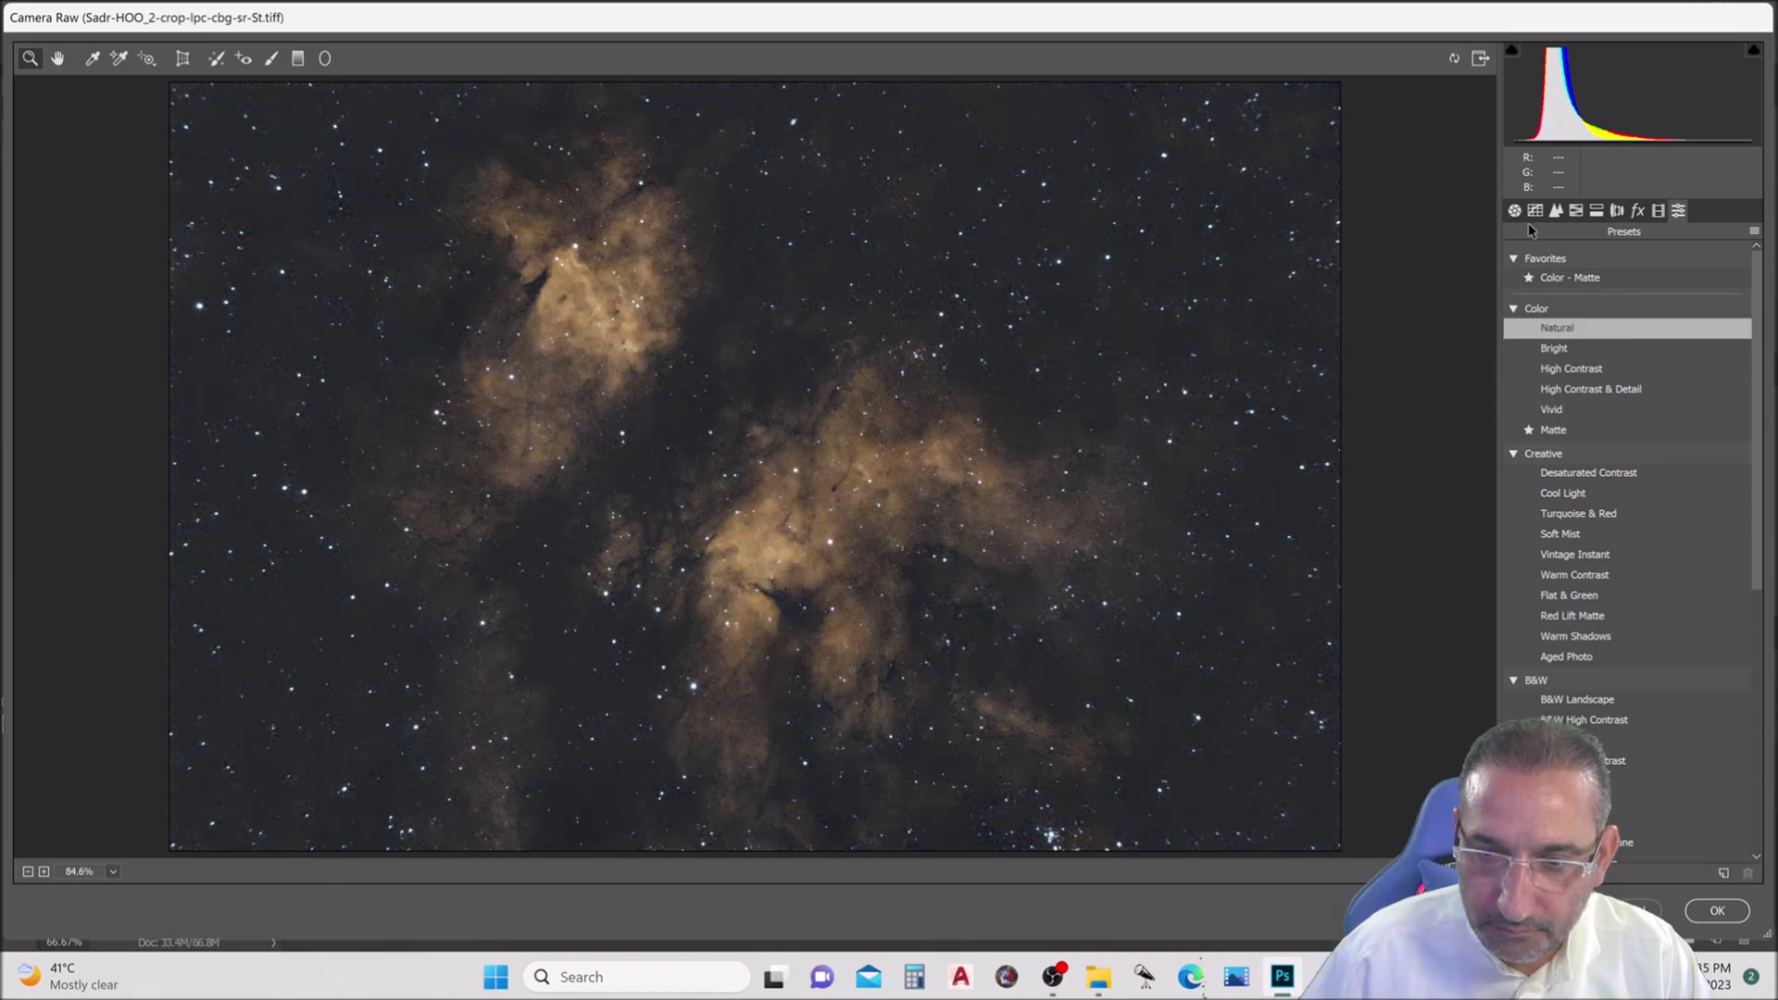
pyautogui.click(1559, 212)
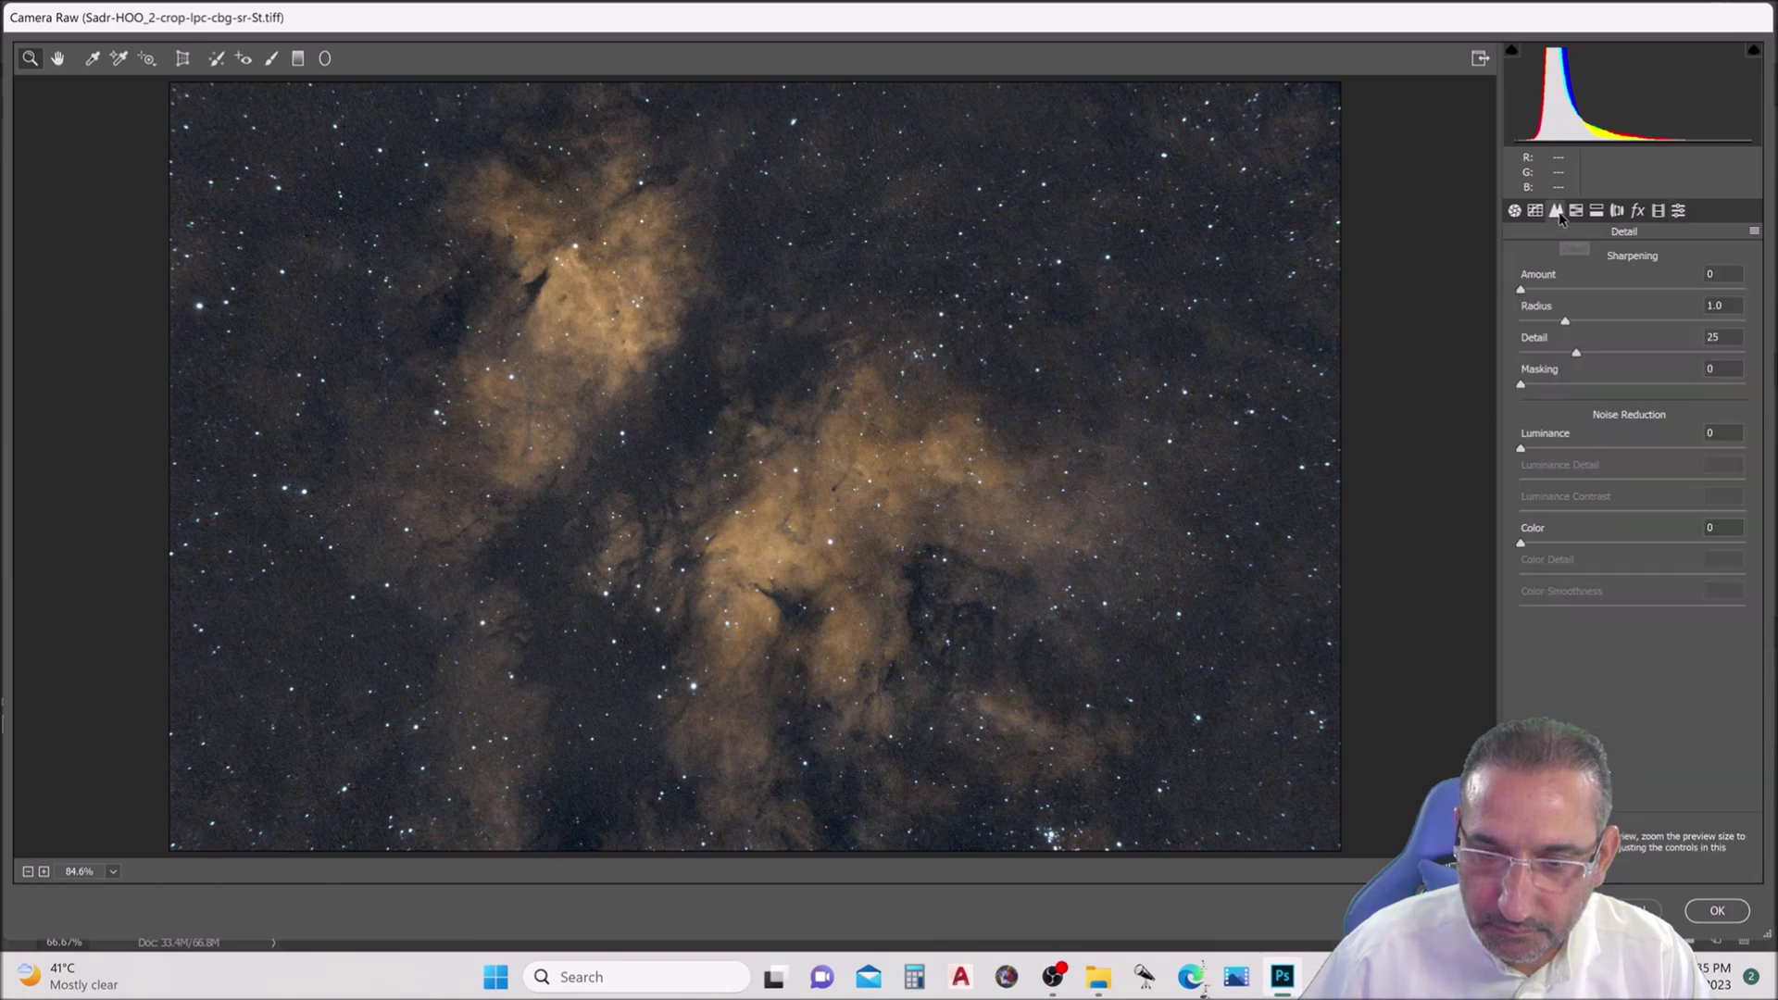
pyautogui.click(1614, 448)
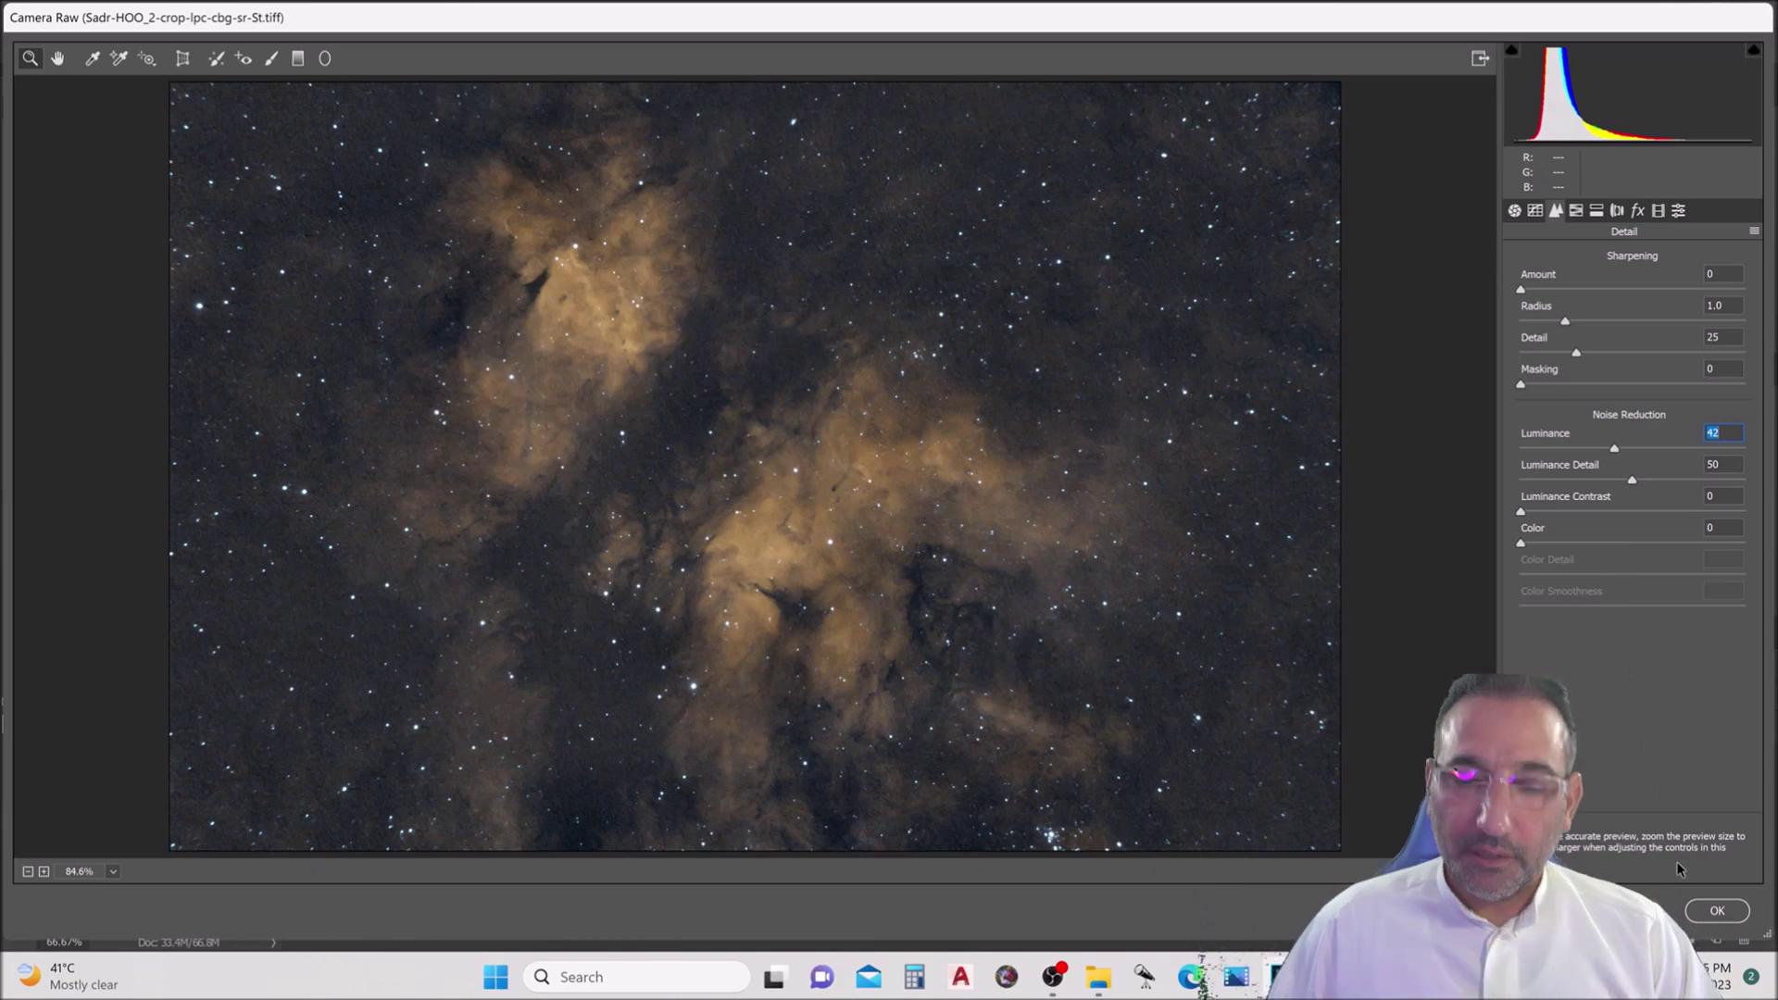
pyautogui.click(1718, 911)
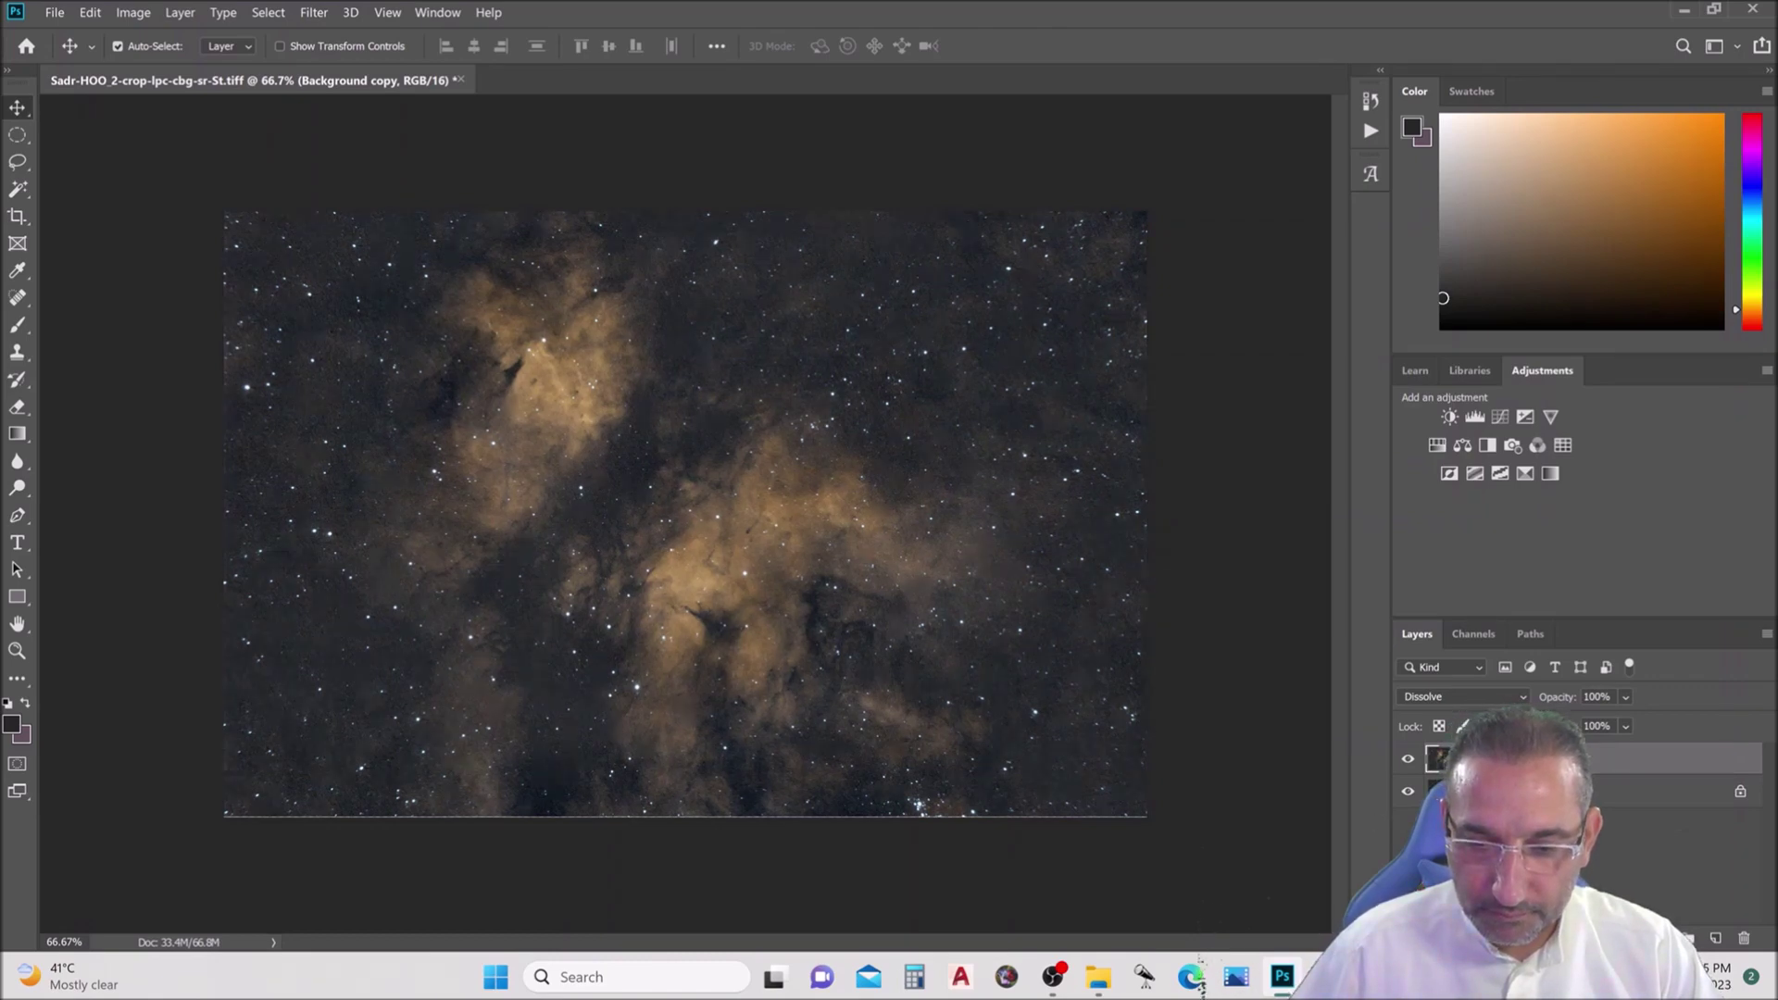
pyautogui.rightClick(1561, 757)
pyautogui.click(1361, 724)
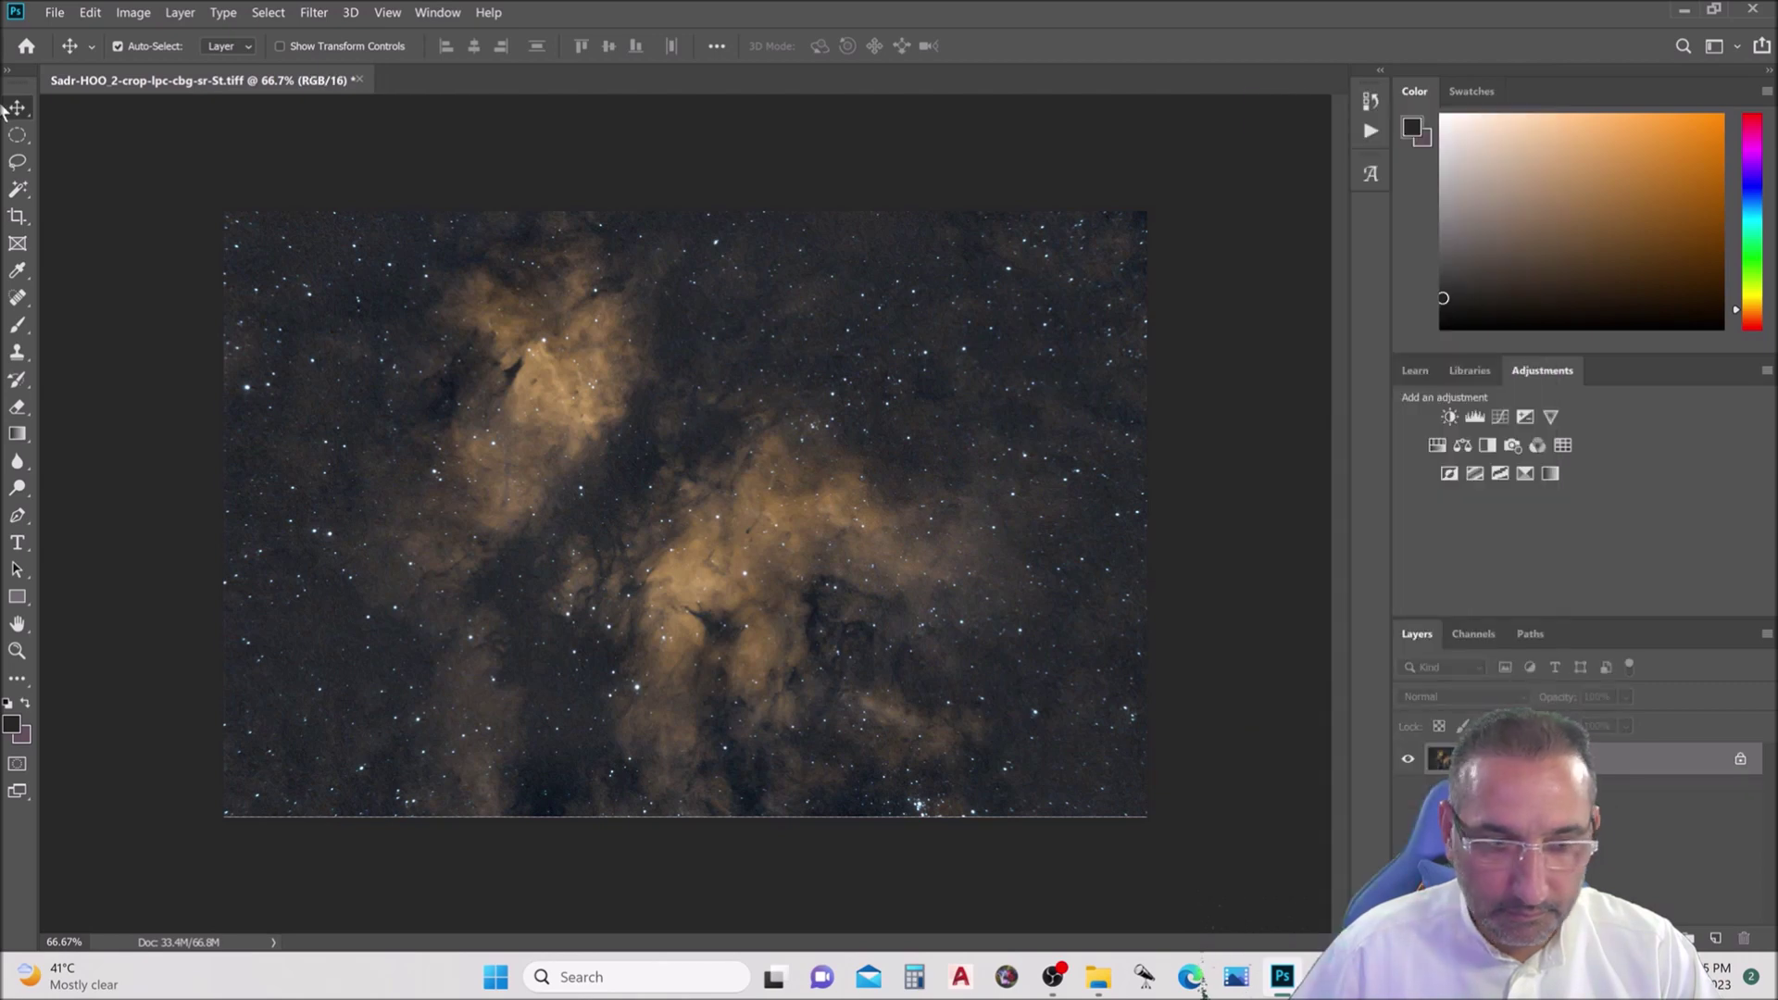
# - Try to crop the thin strip along the image's bottom edge
pyautogui.click(18, 217)
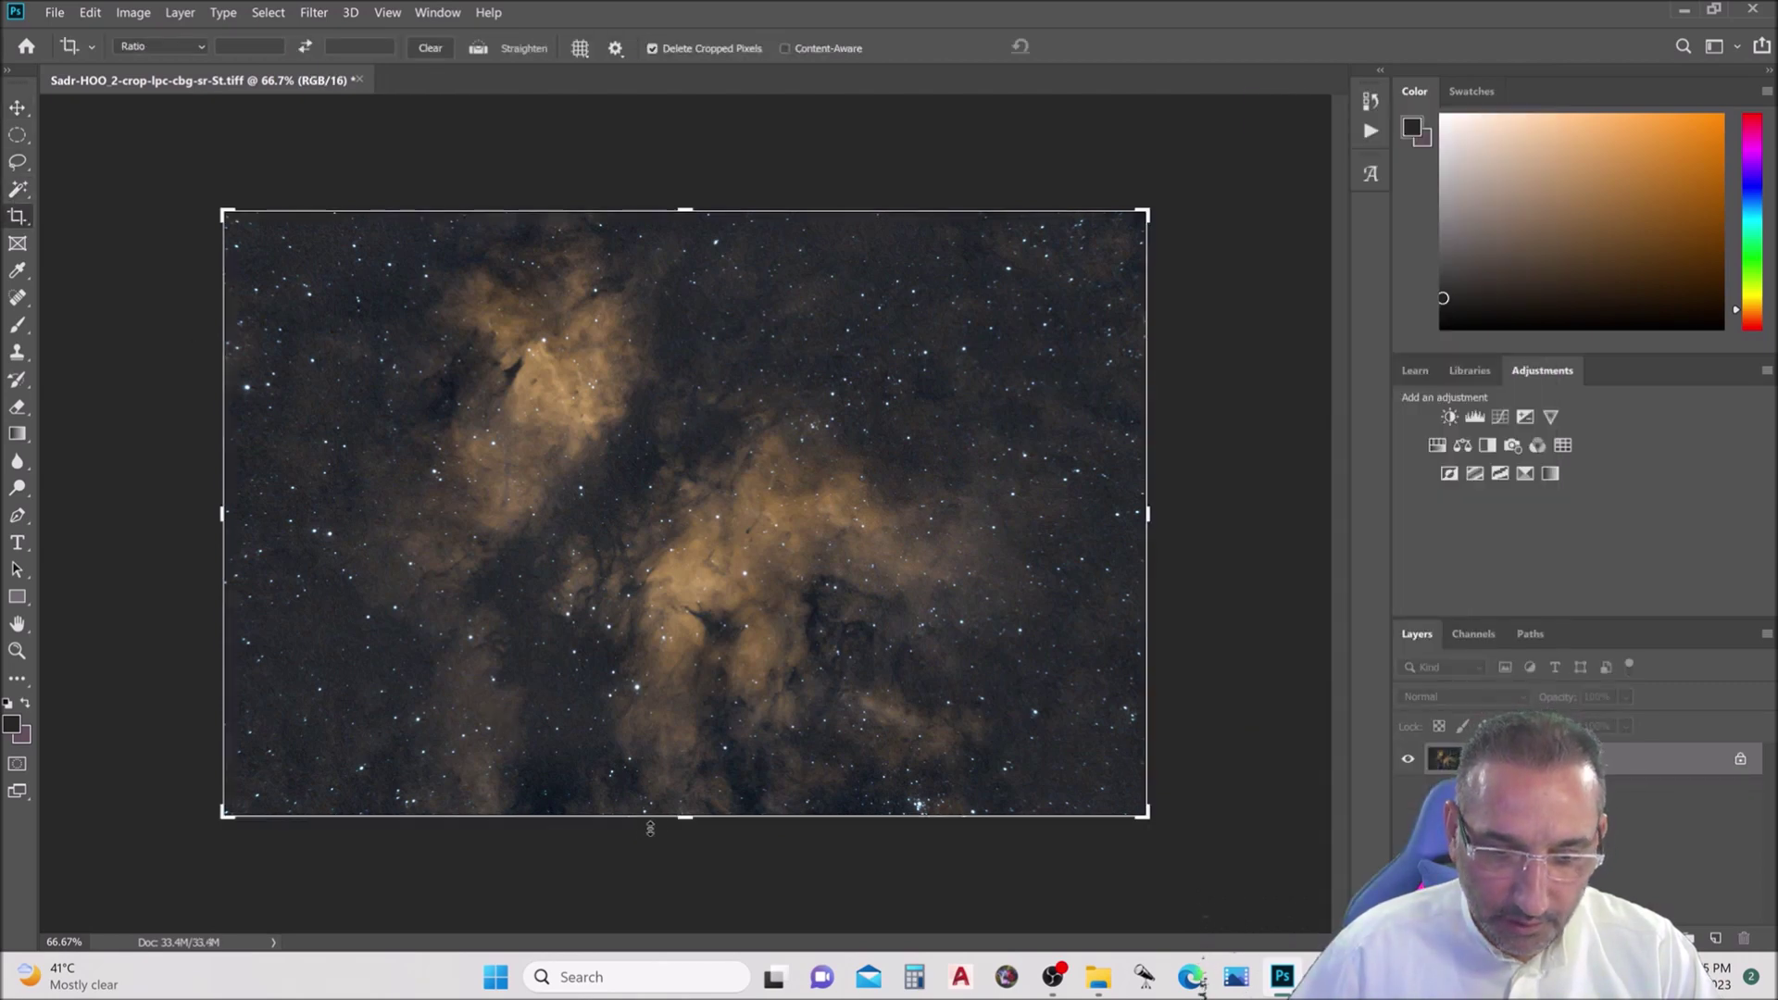
pyautogui.click(682, 818)
pyautogui.moveTo(682, 818); pyautogui.dragTo(679, 816)
pyautogui.moveTo(679, 817); pyautogui.dragTo(683, 823)
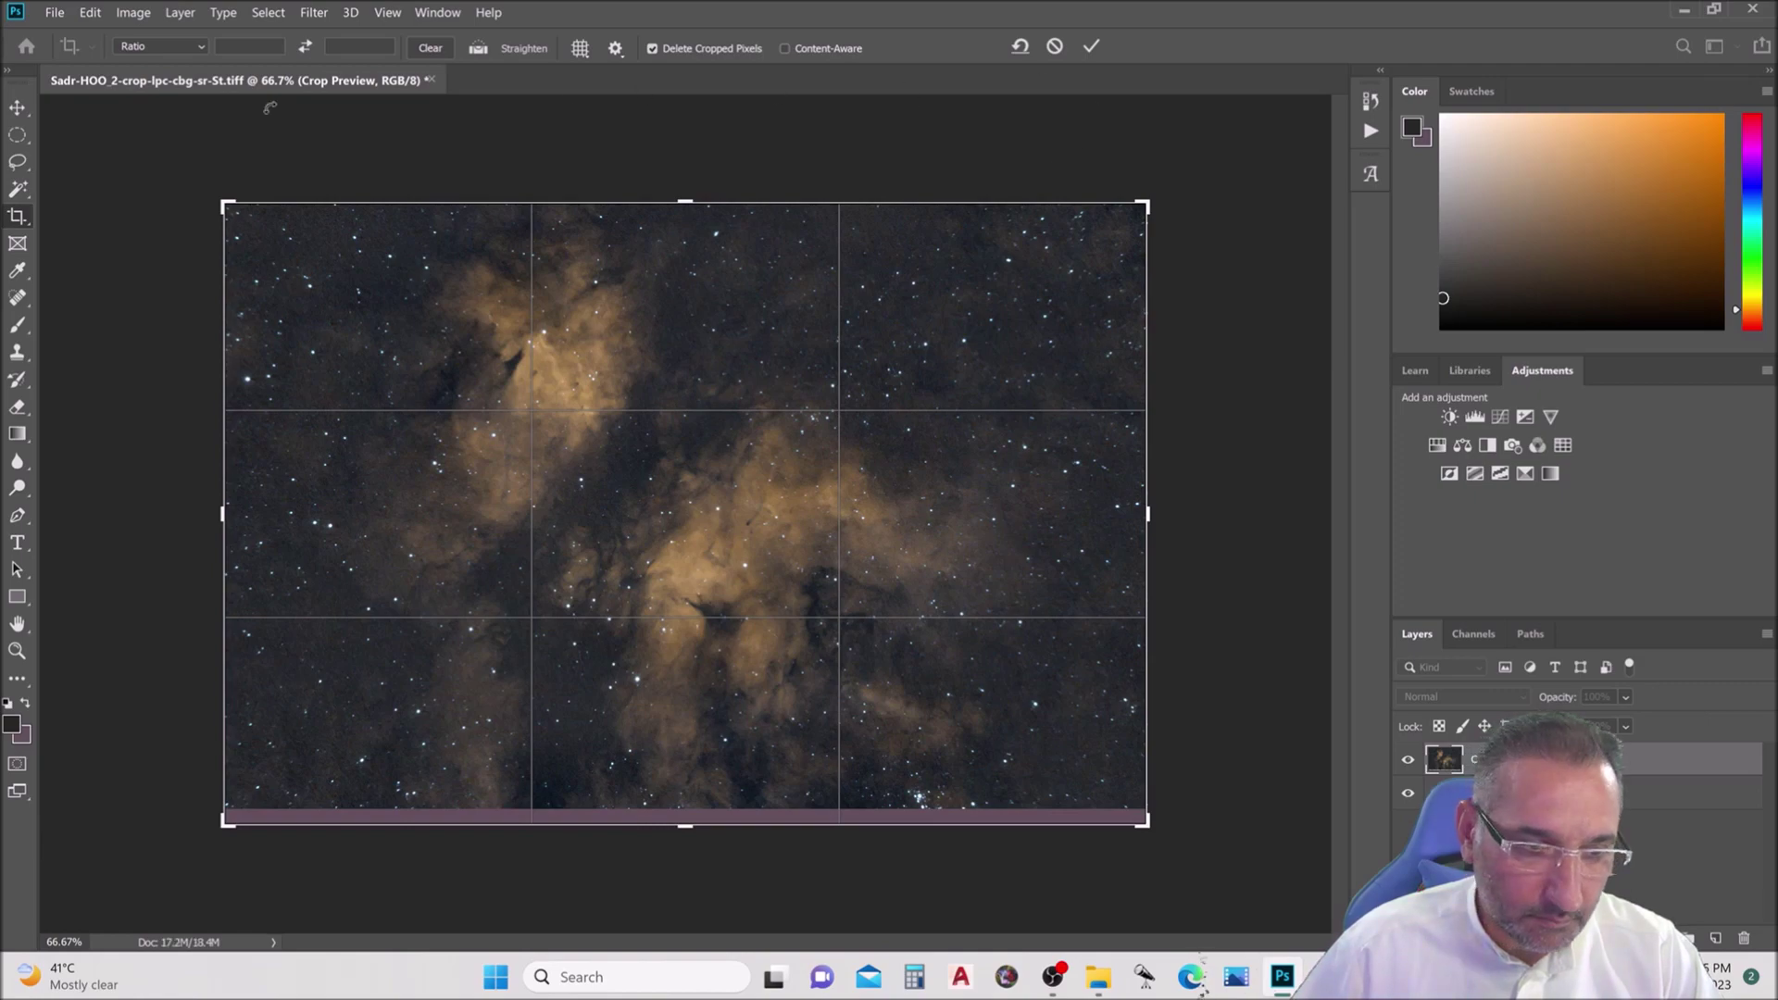
pyautogui.click(24, 105)
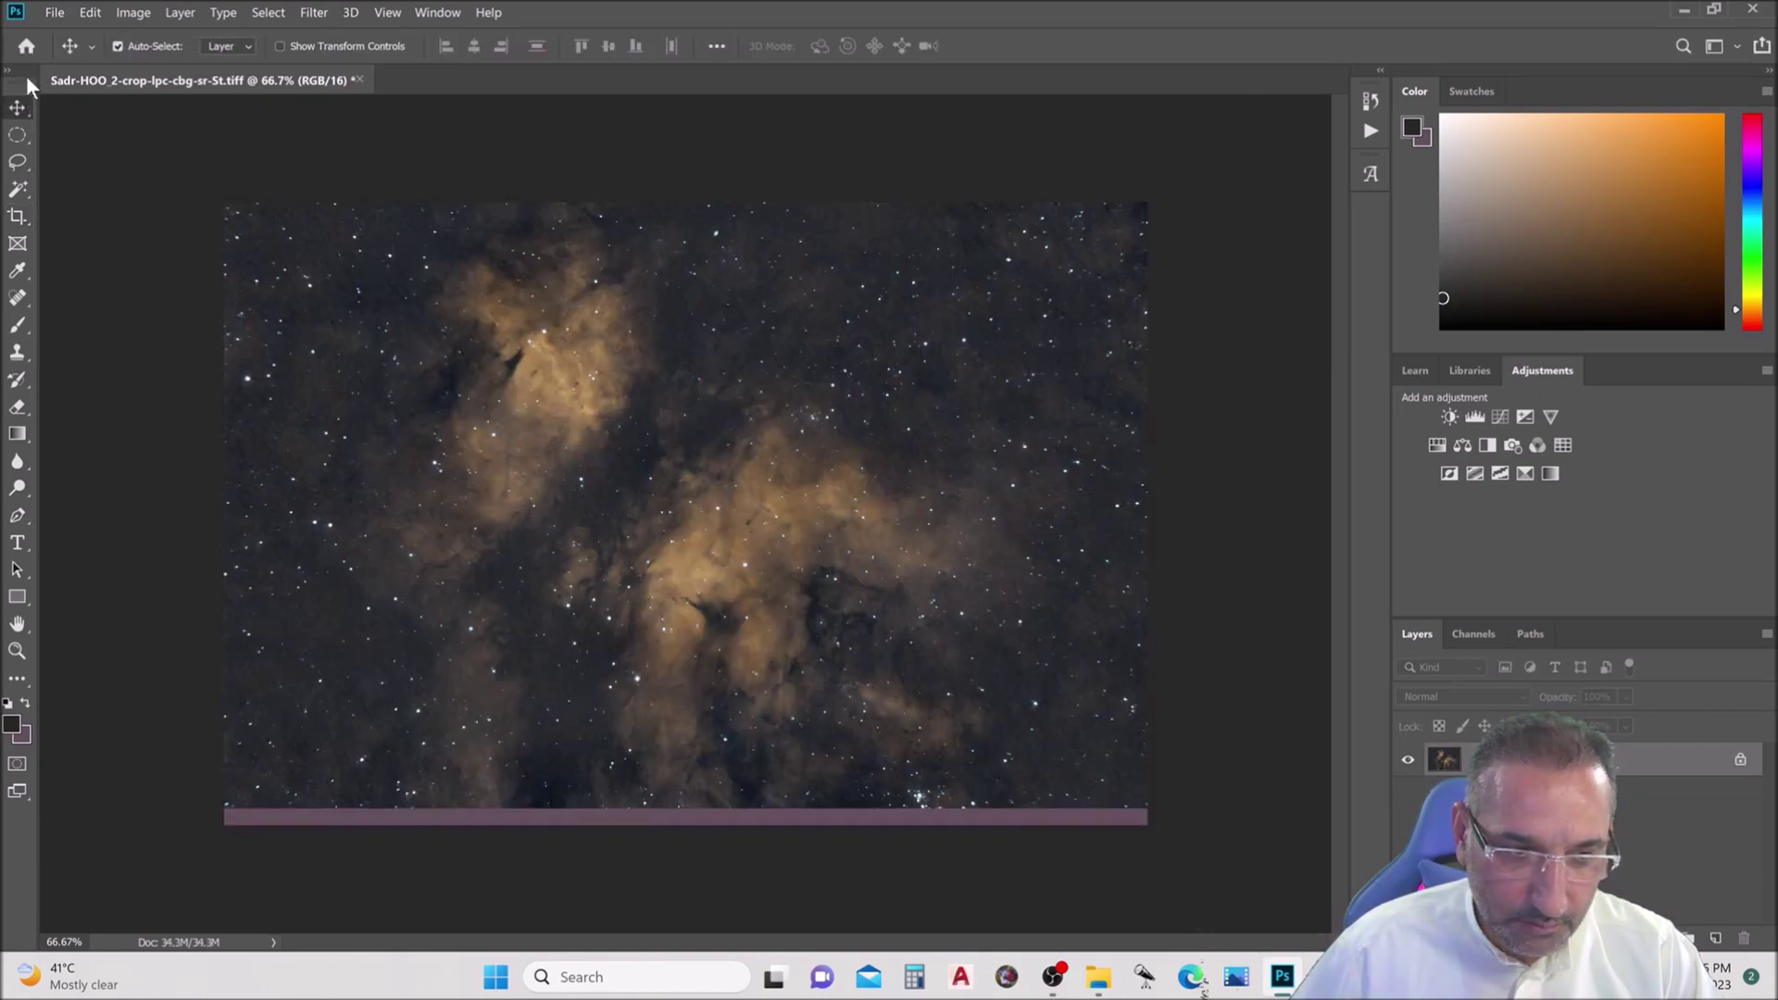
# - Crop the image's bottom edge upward to remove the coloured canvas strip and commit the crop
pyautogui.click(26, 217)
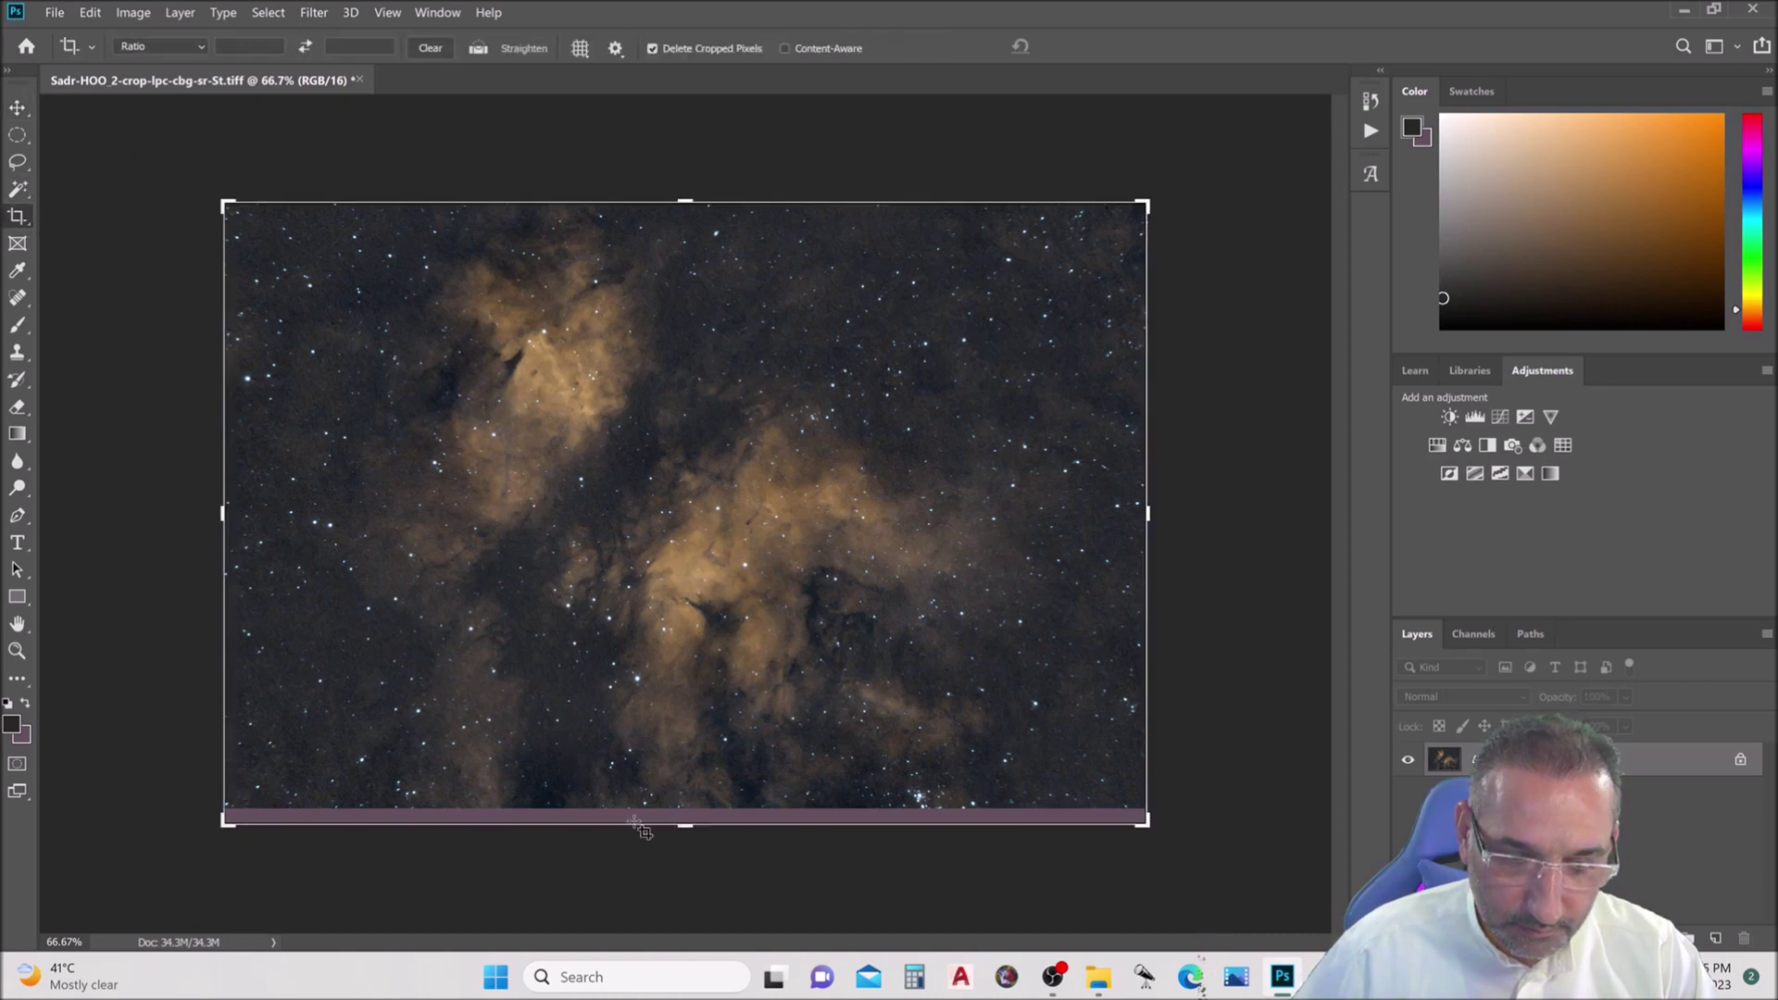
pyautogui.moveTo(685, 825); pyautogui.dragTo(684, 817)
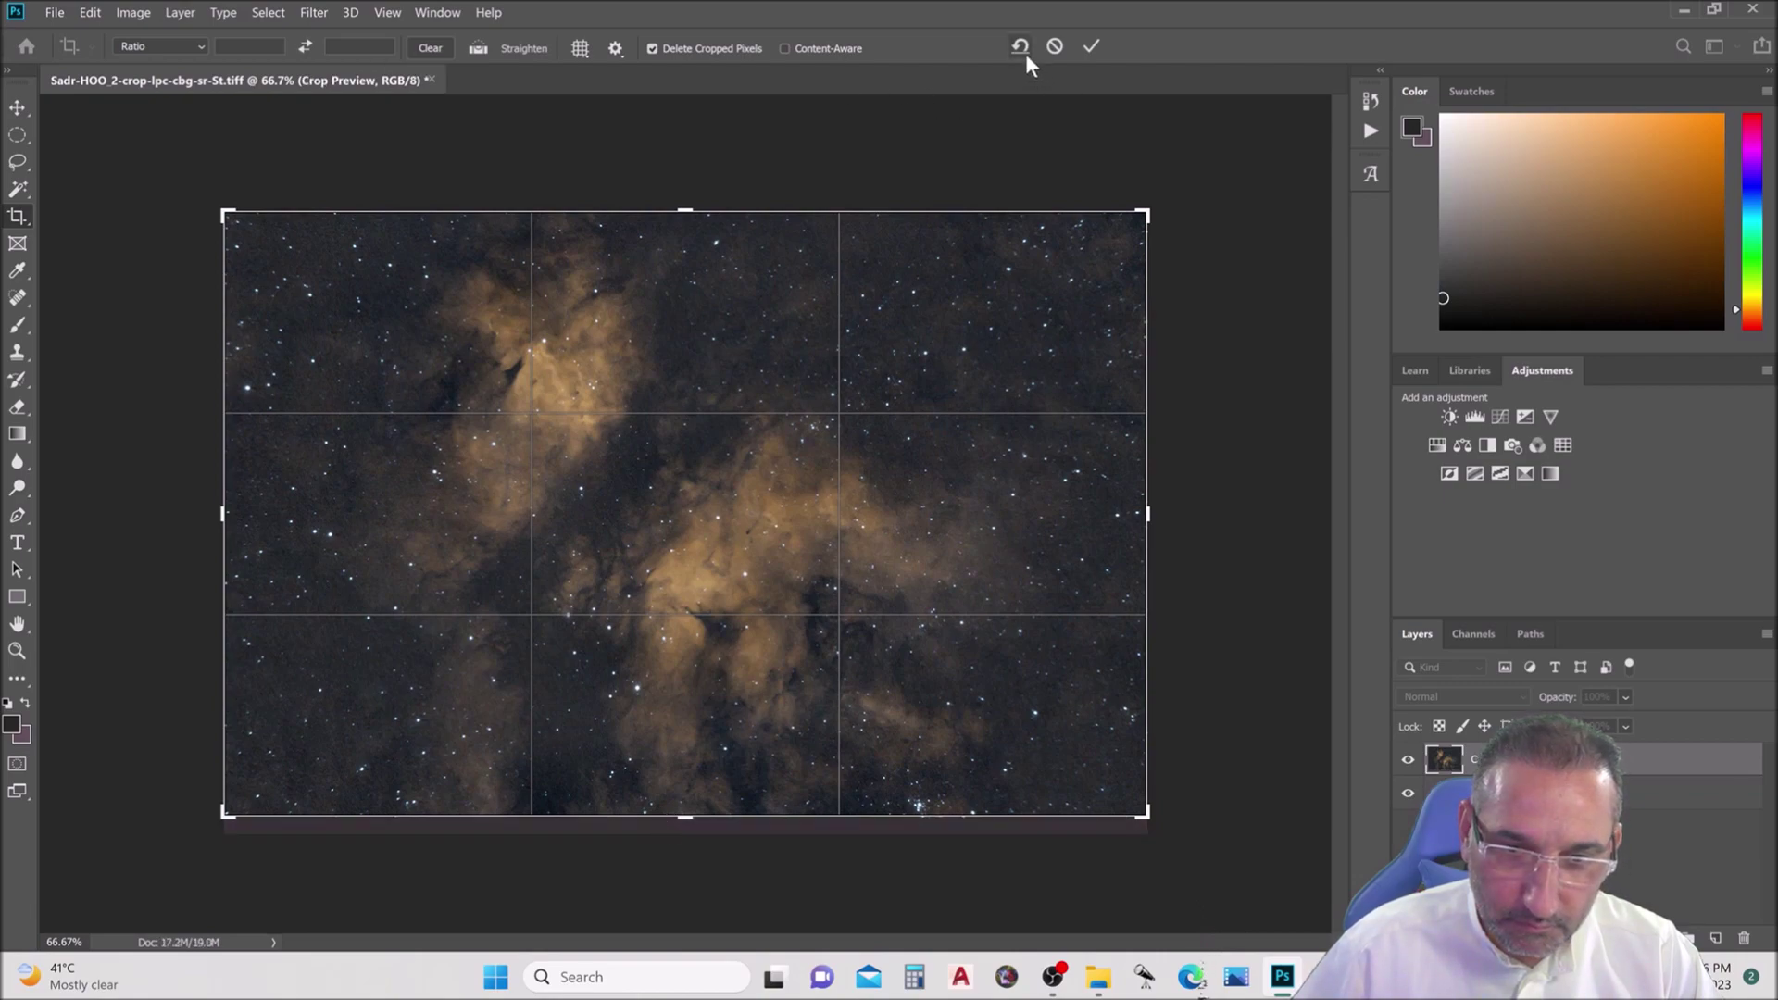
pyautogui.click(15, 110)
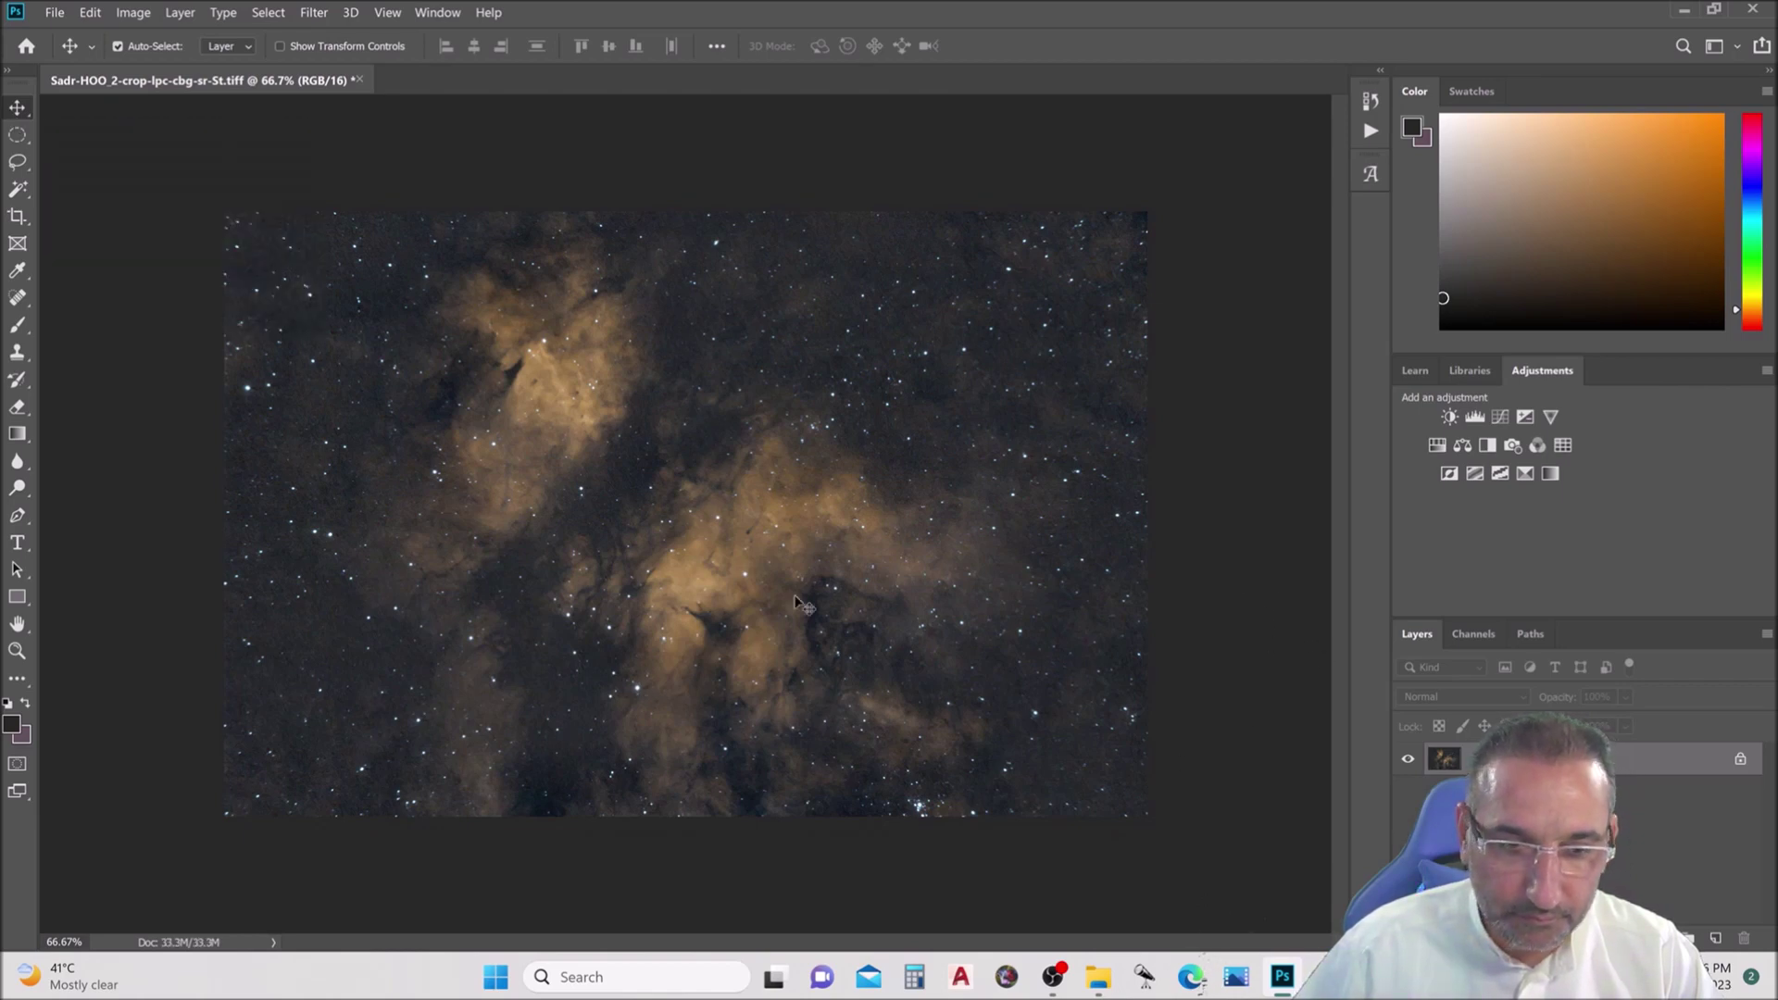
# - Save the image as the TIFF Sadr-HOO_2-crop-lpc-cbg-sr-PS.tif in the Light folder, with no image compression
pyautogui.click(55, 12)
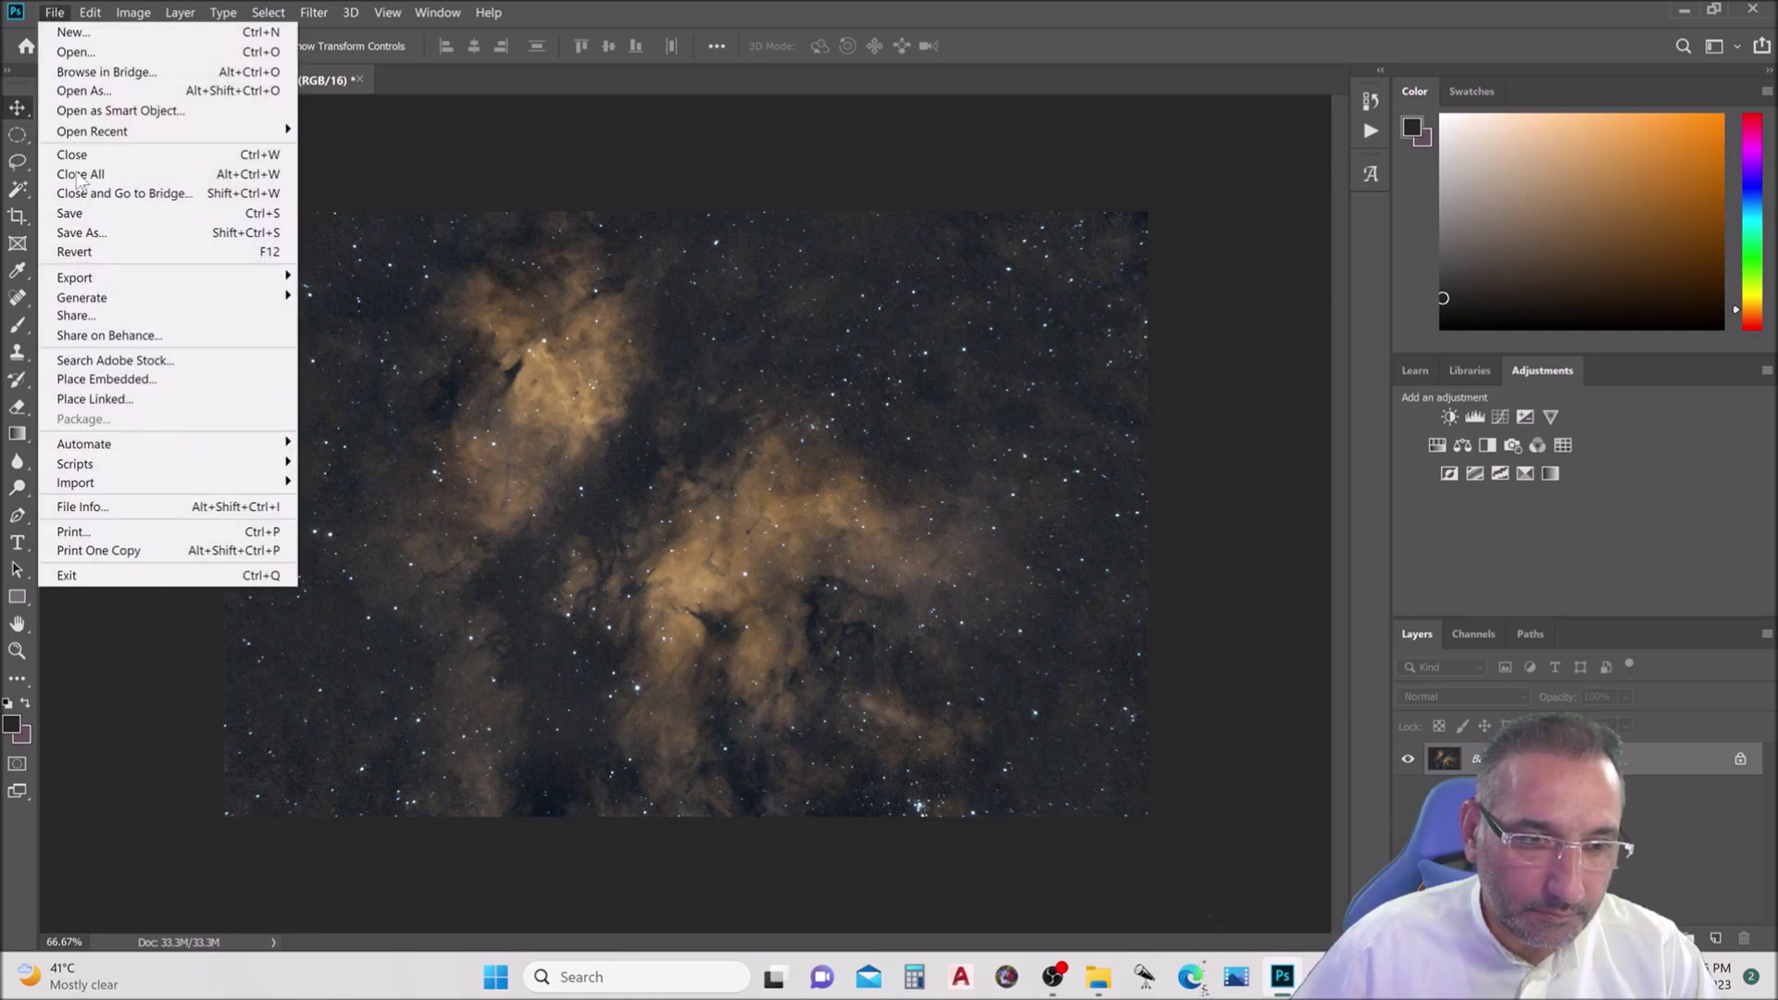
pyautogui.click(127, 253)
pyautogui.hotkey('ctrl', 'shift', 's')
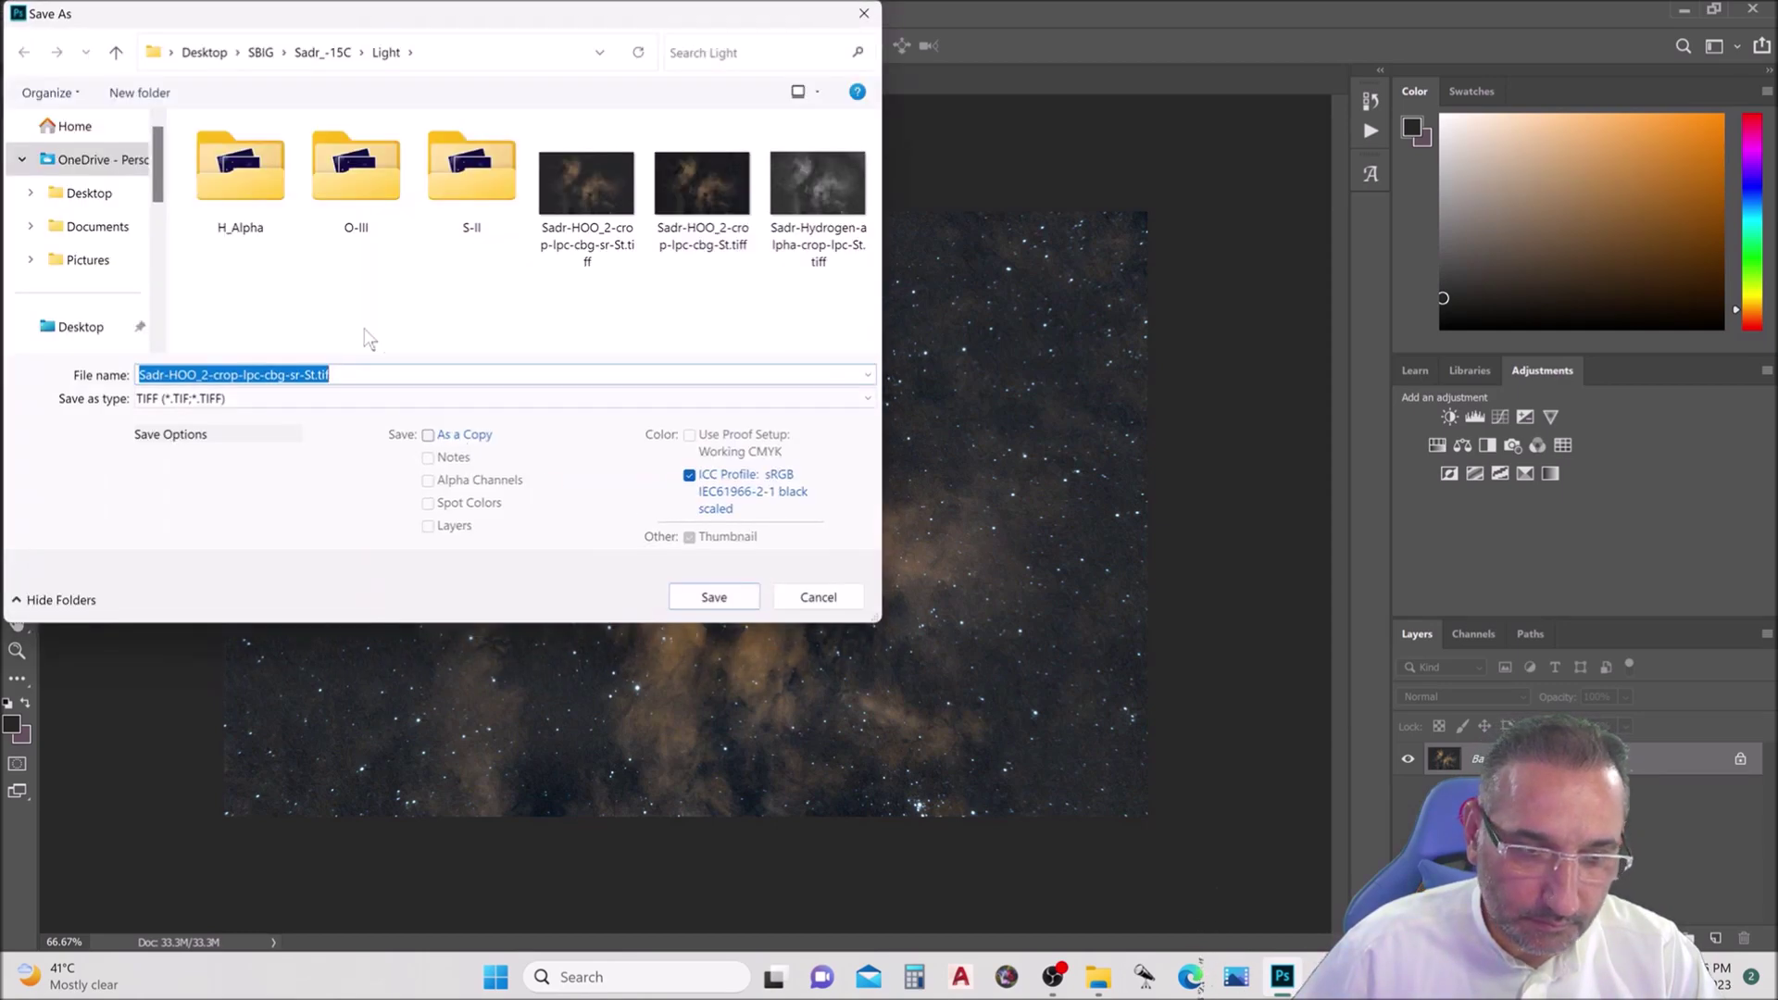
pyautogui.click(368, 375)
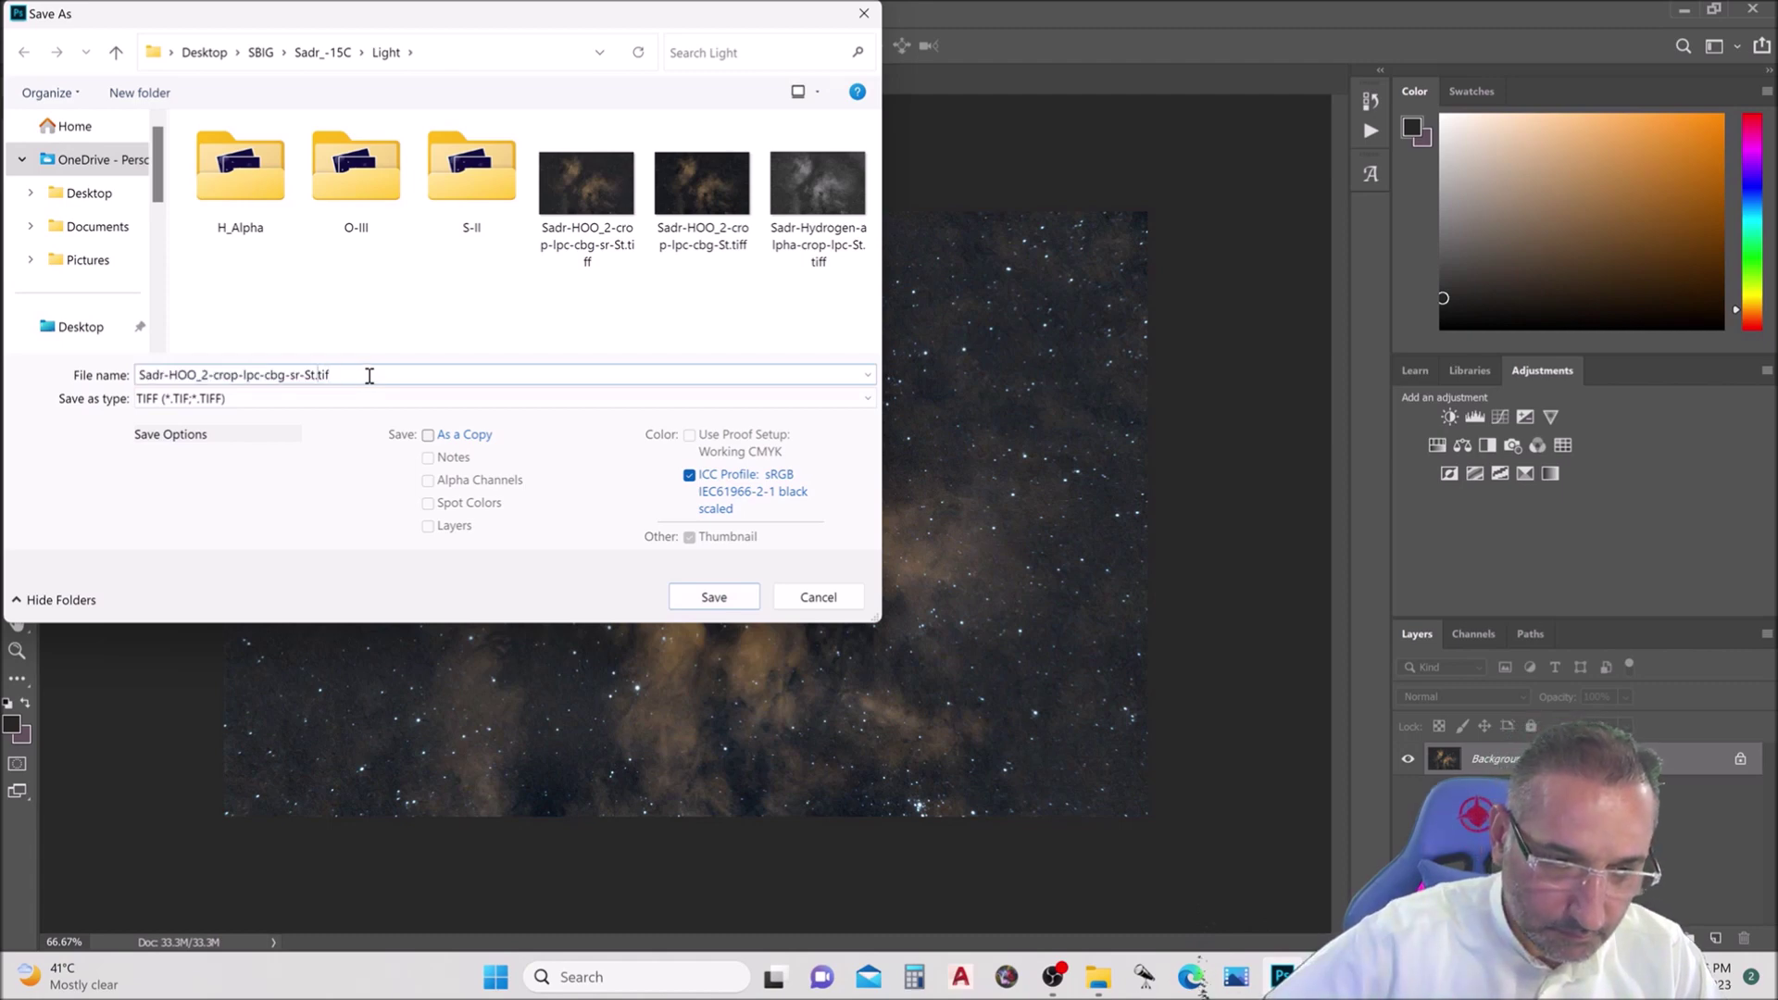
pyautogui.write('PS')
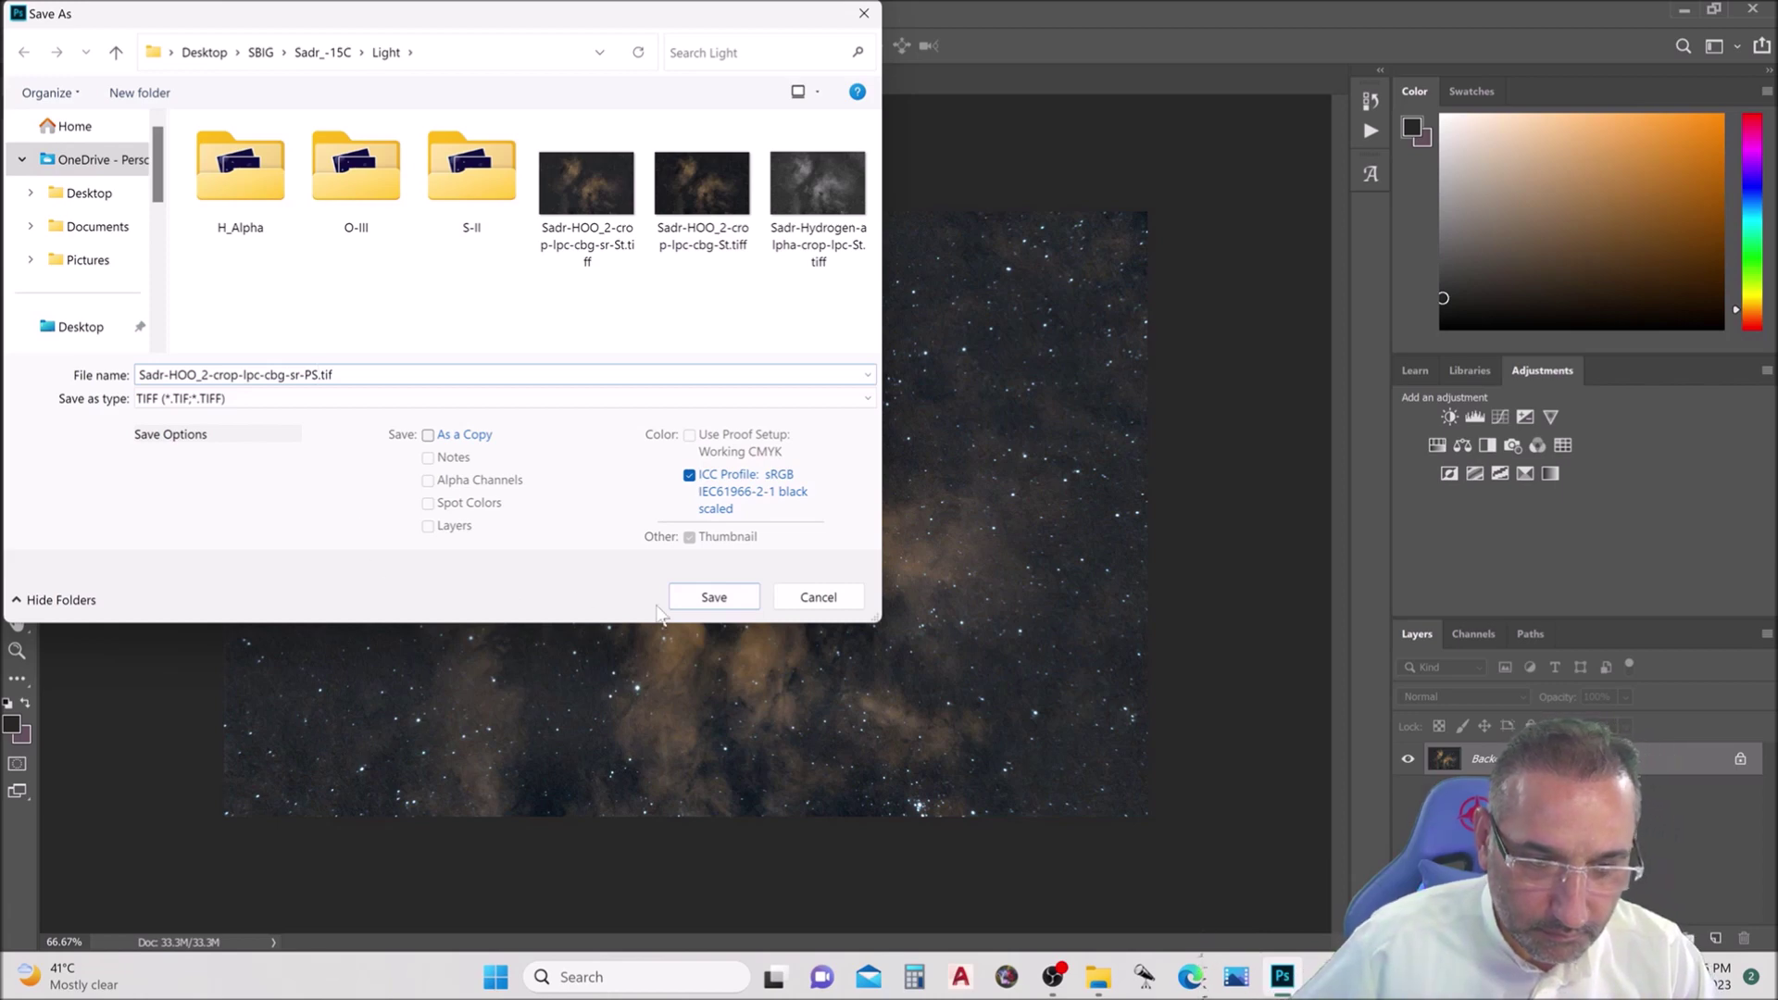
pyautogui.click(716, 599)
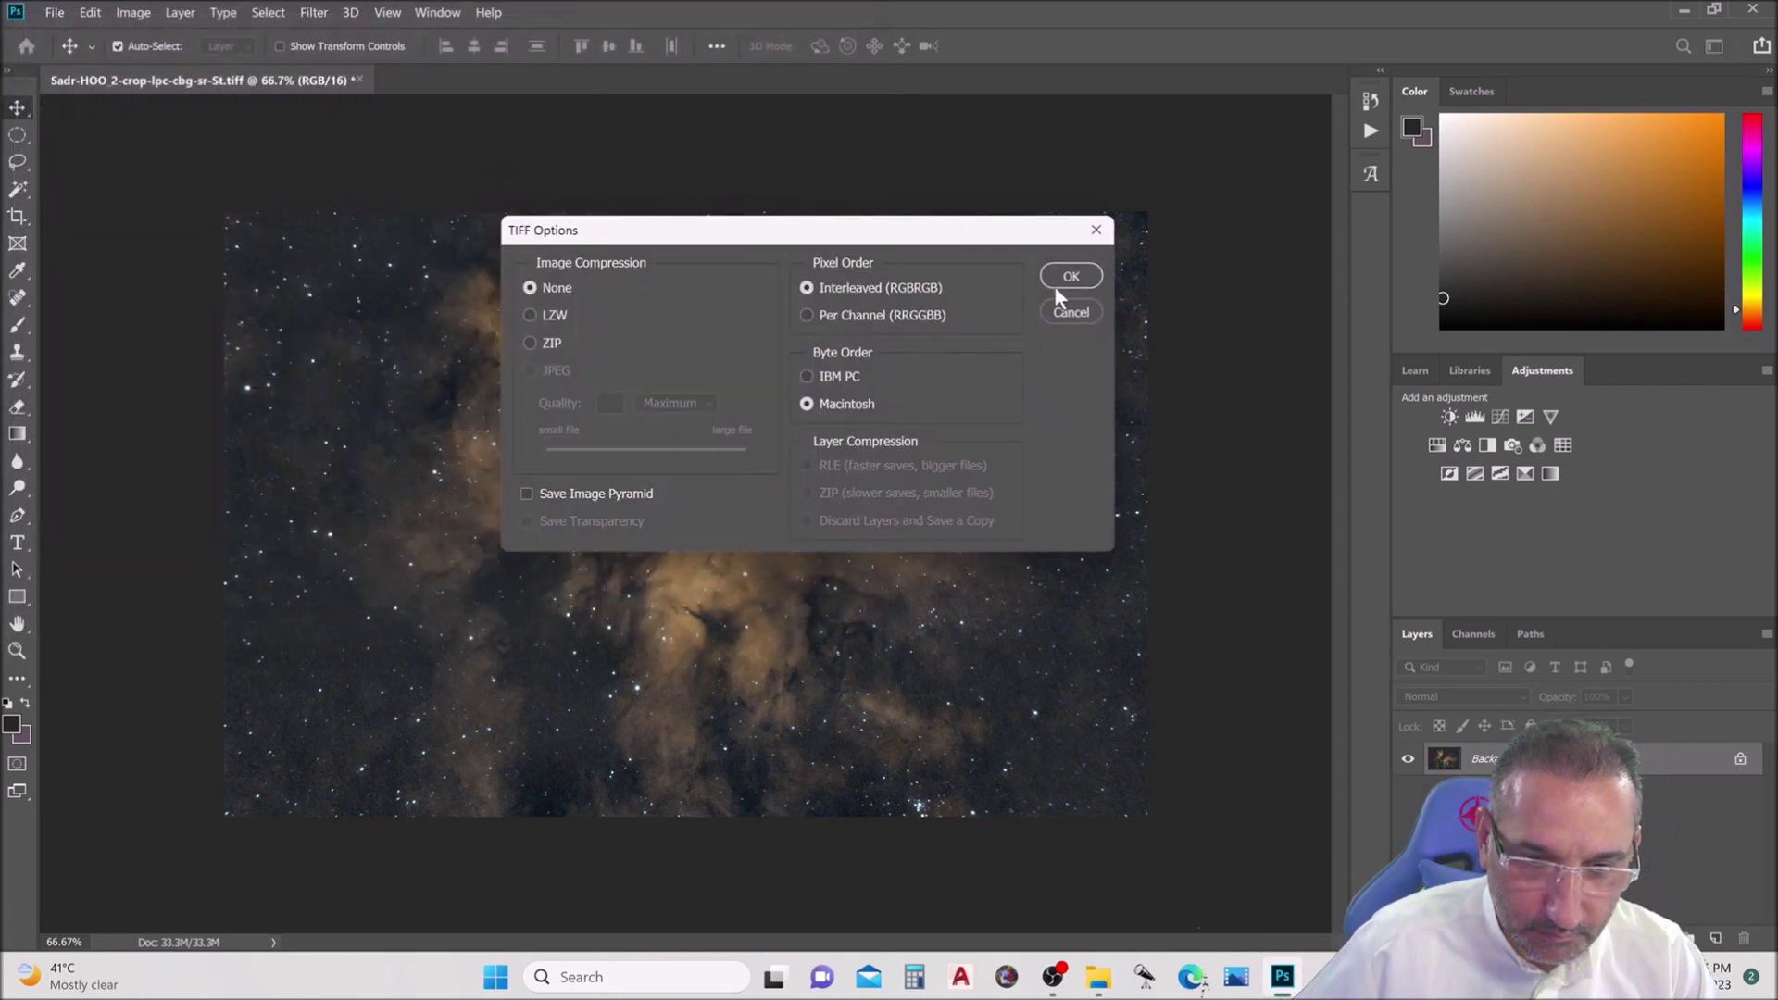
pyautogui.click(1060, 275)
# - Save a JPEG copy as Sadr-HOO_2-crop-lpc-cbg-sr-PS.jpg at maximum quality 12, and close the document
pyautogui.click(55, 12)
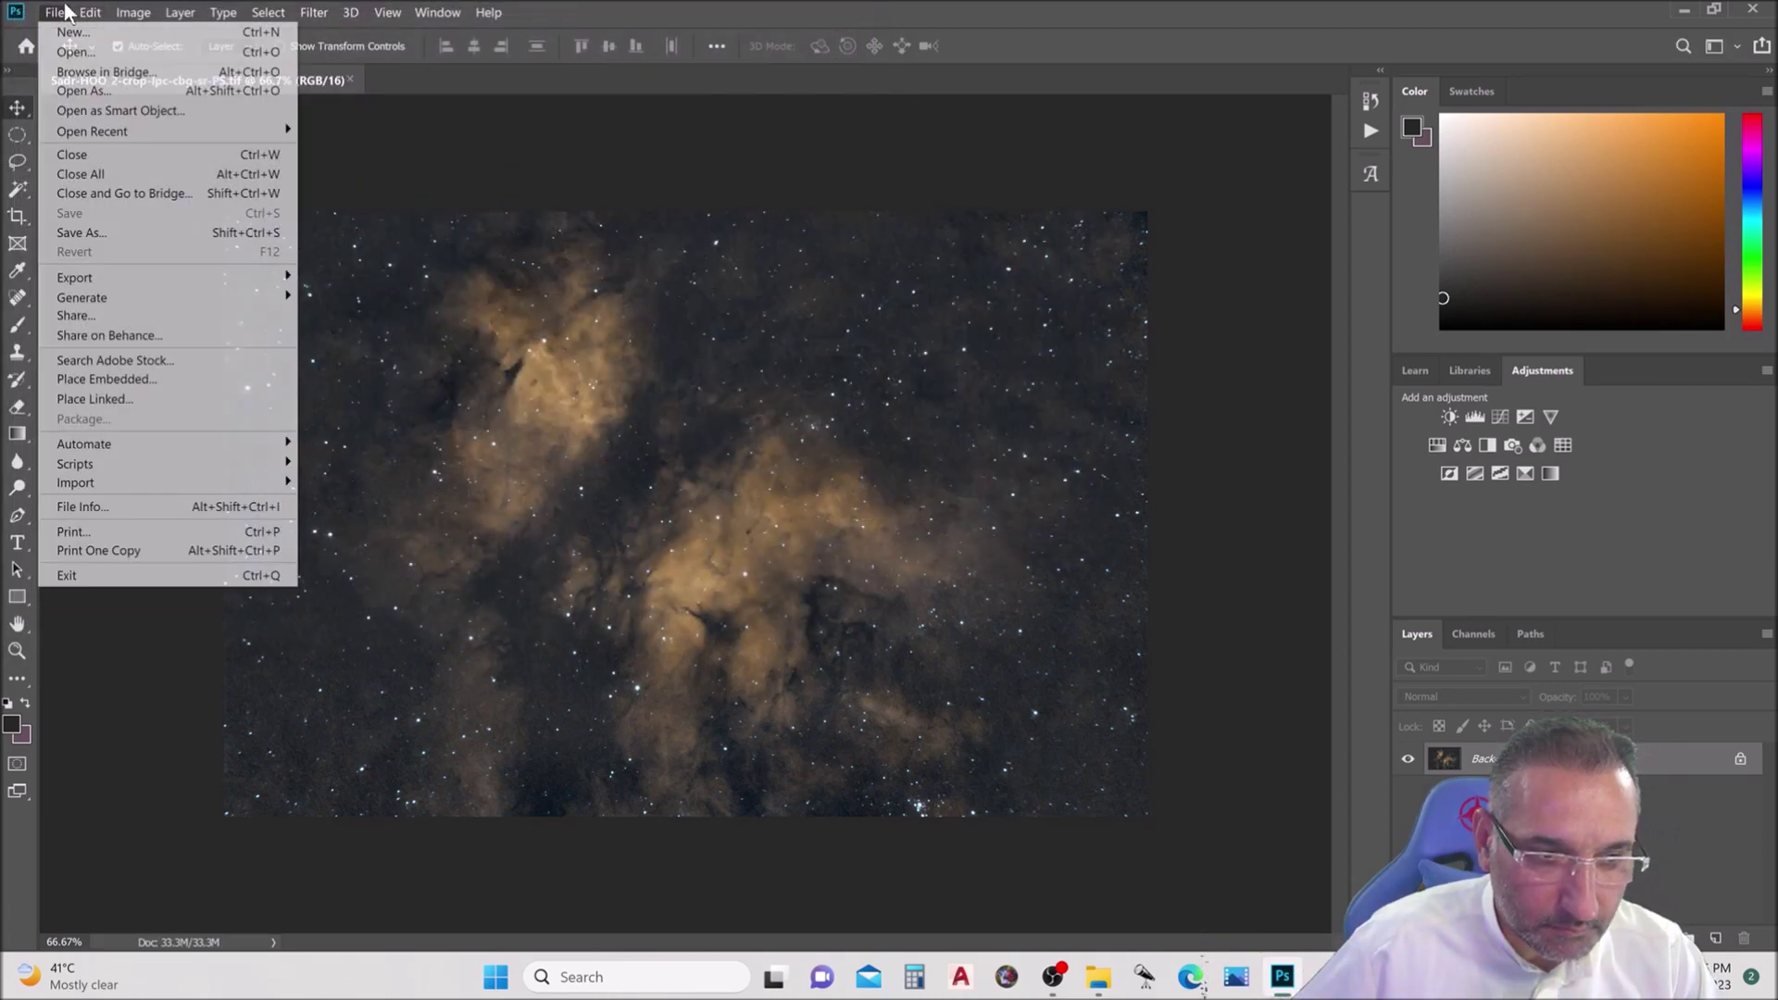
pyautogui.click(108, 231)
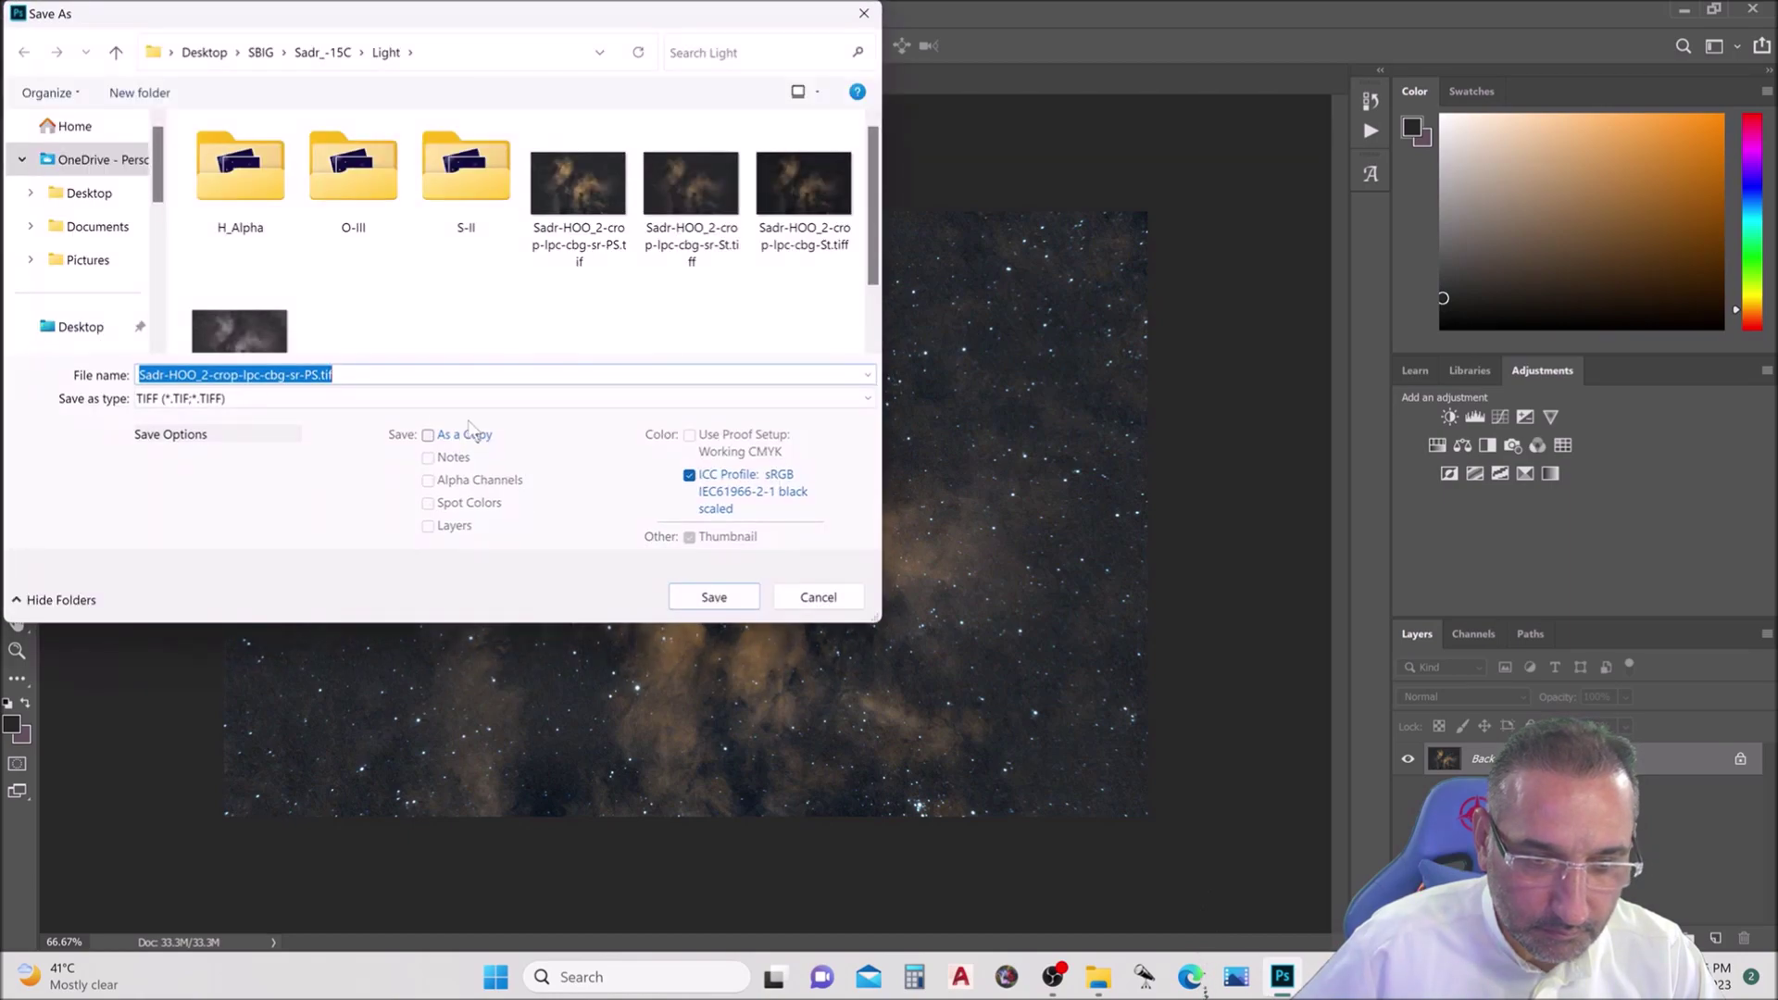
pyautogui.click(468, 400)
pyautogui.click(292, 508)
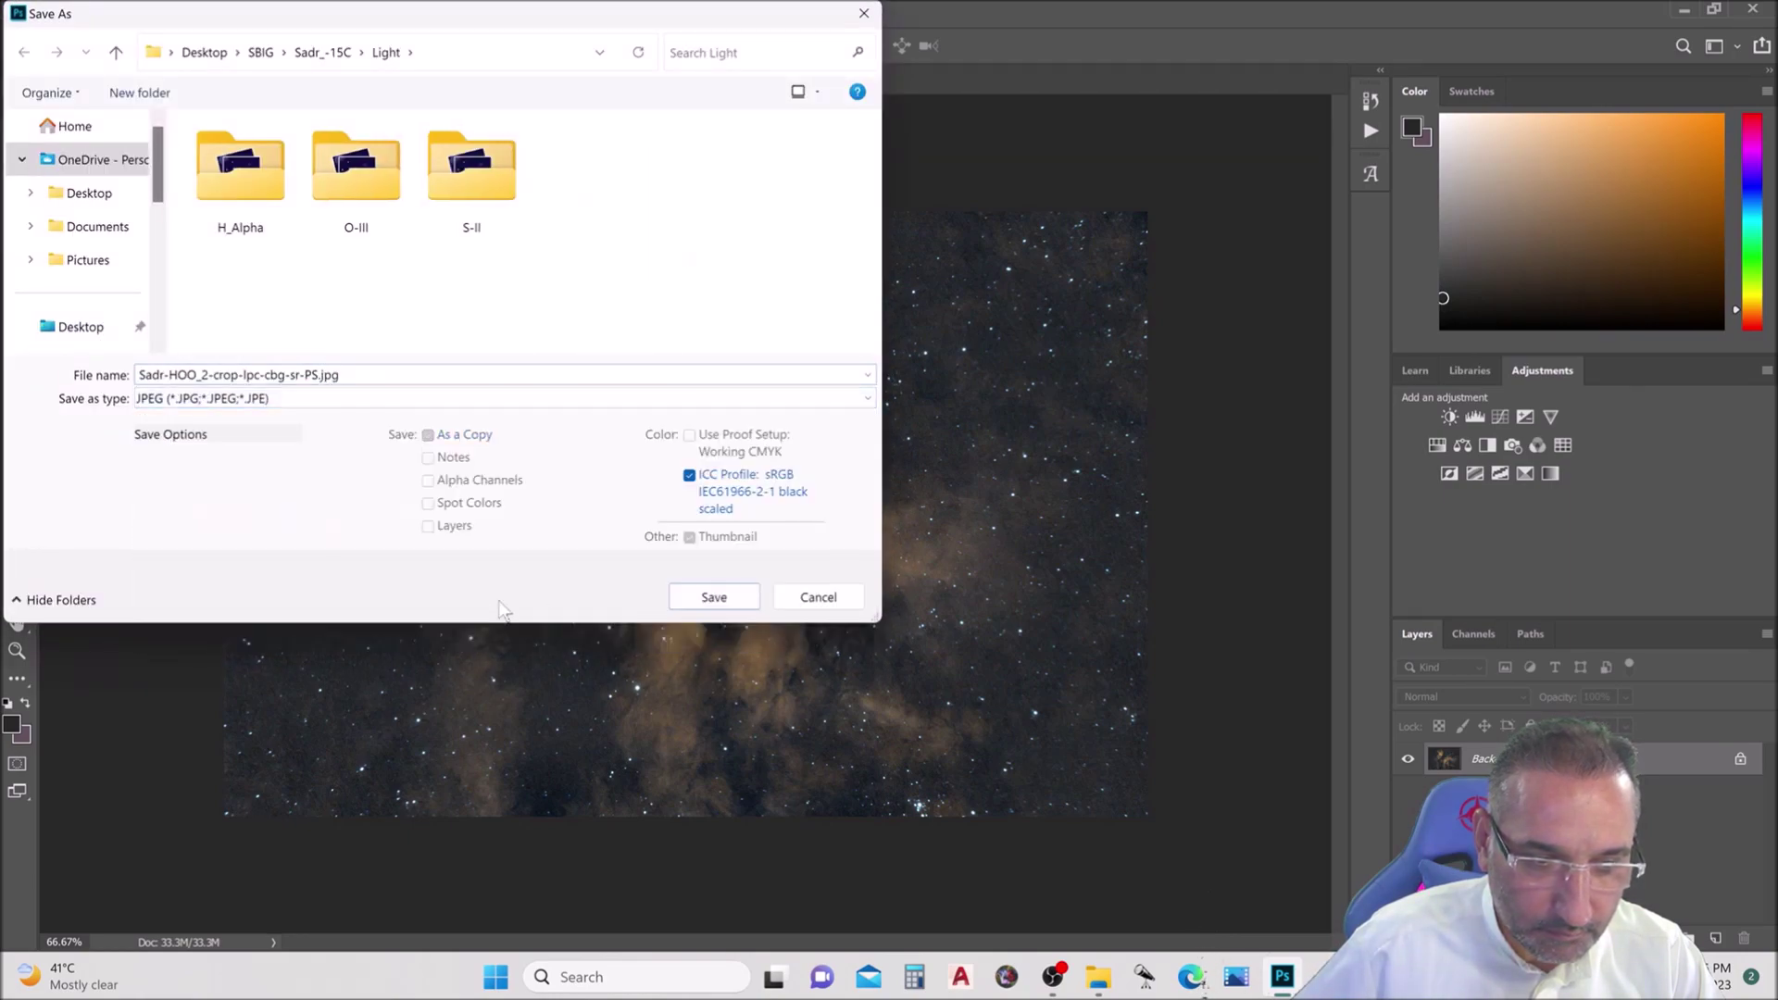
pyautogui.click(681, 596)
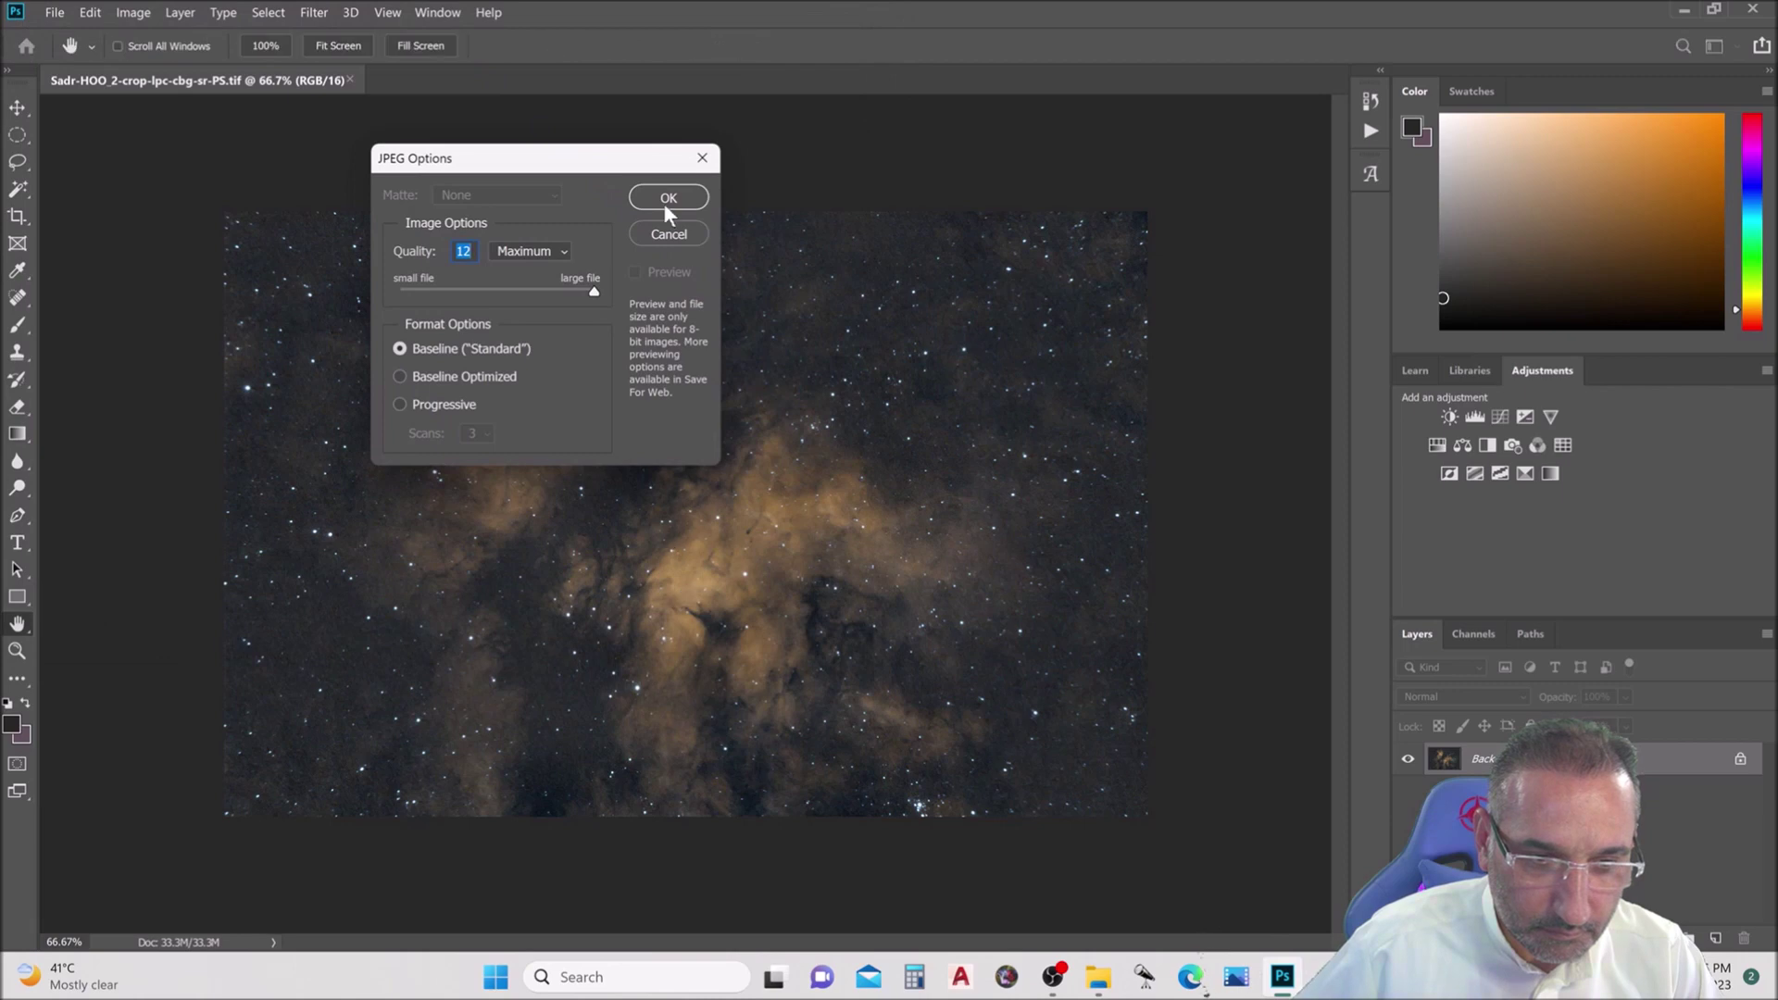
pyautogui.click(669, 199)
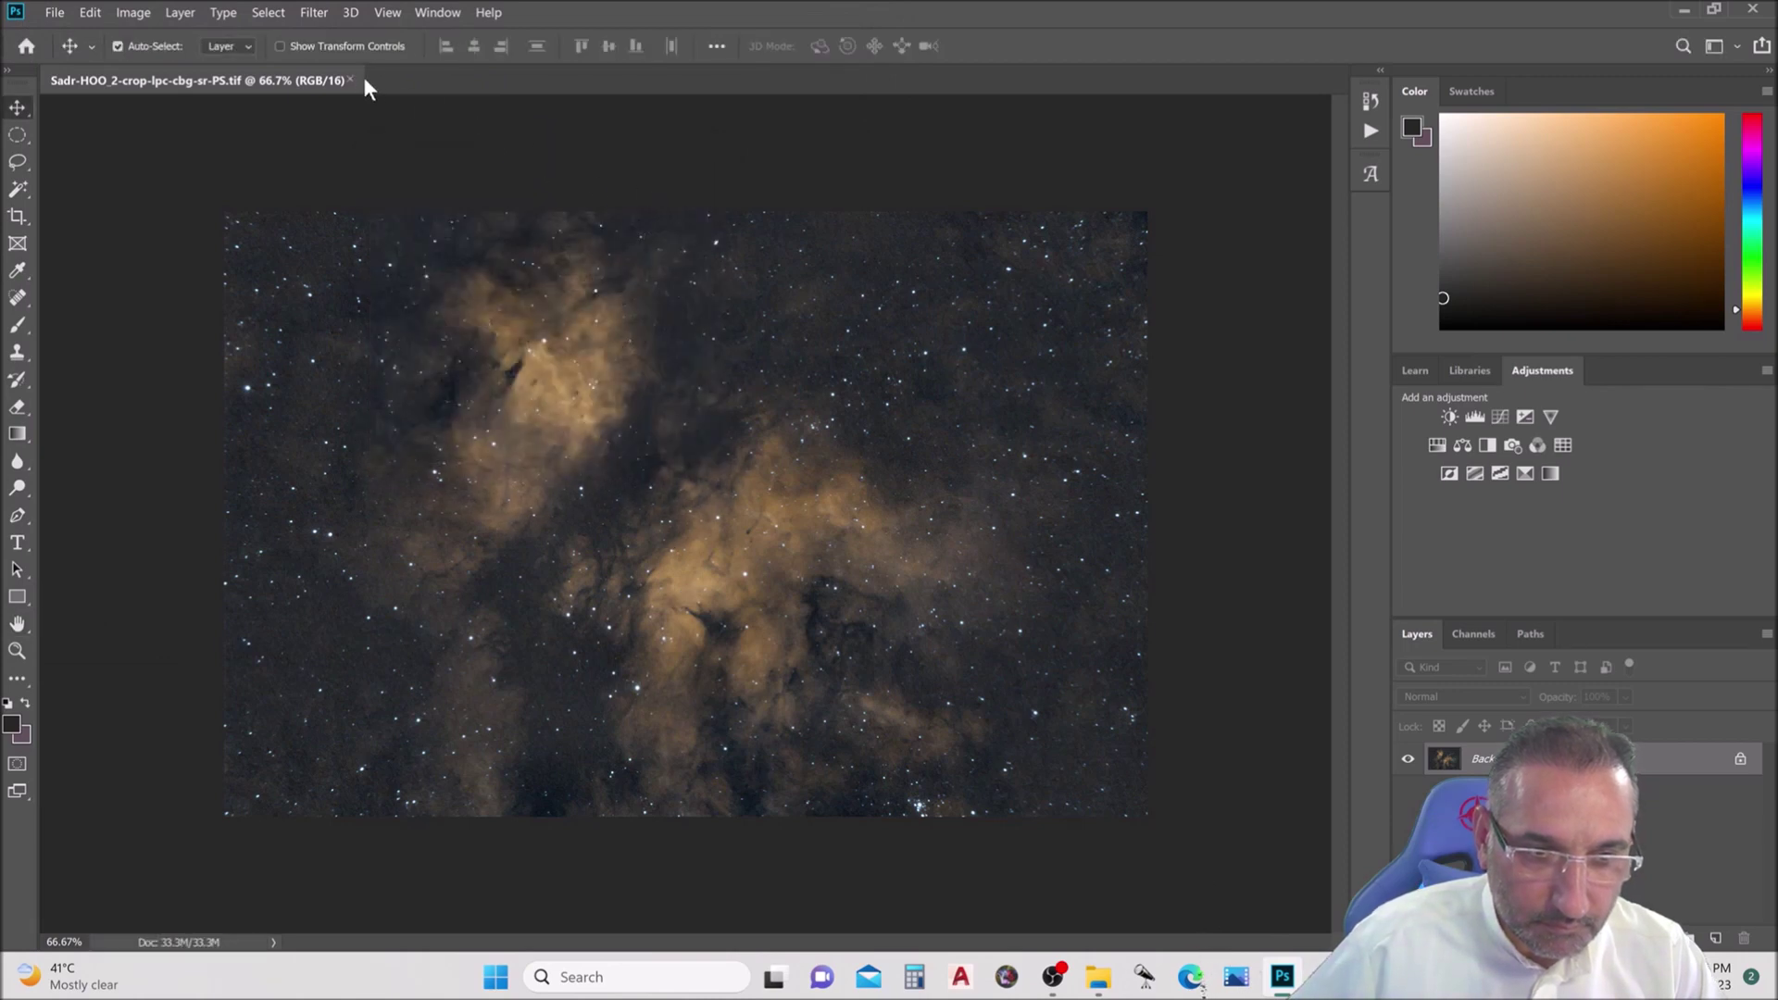
pyautogui.click(350, 81)
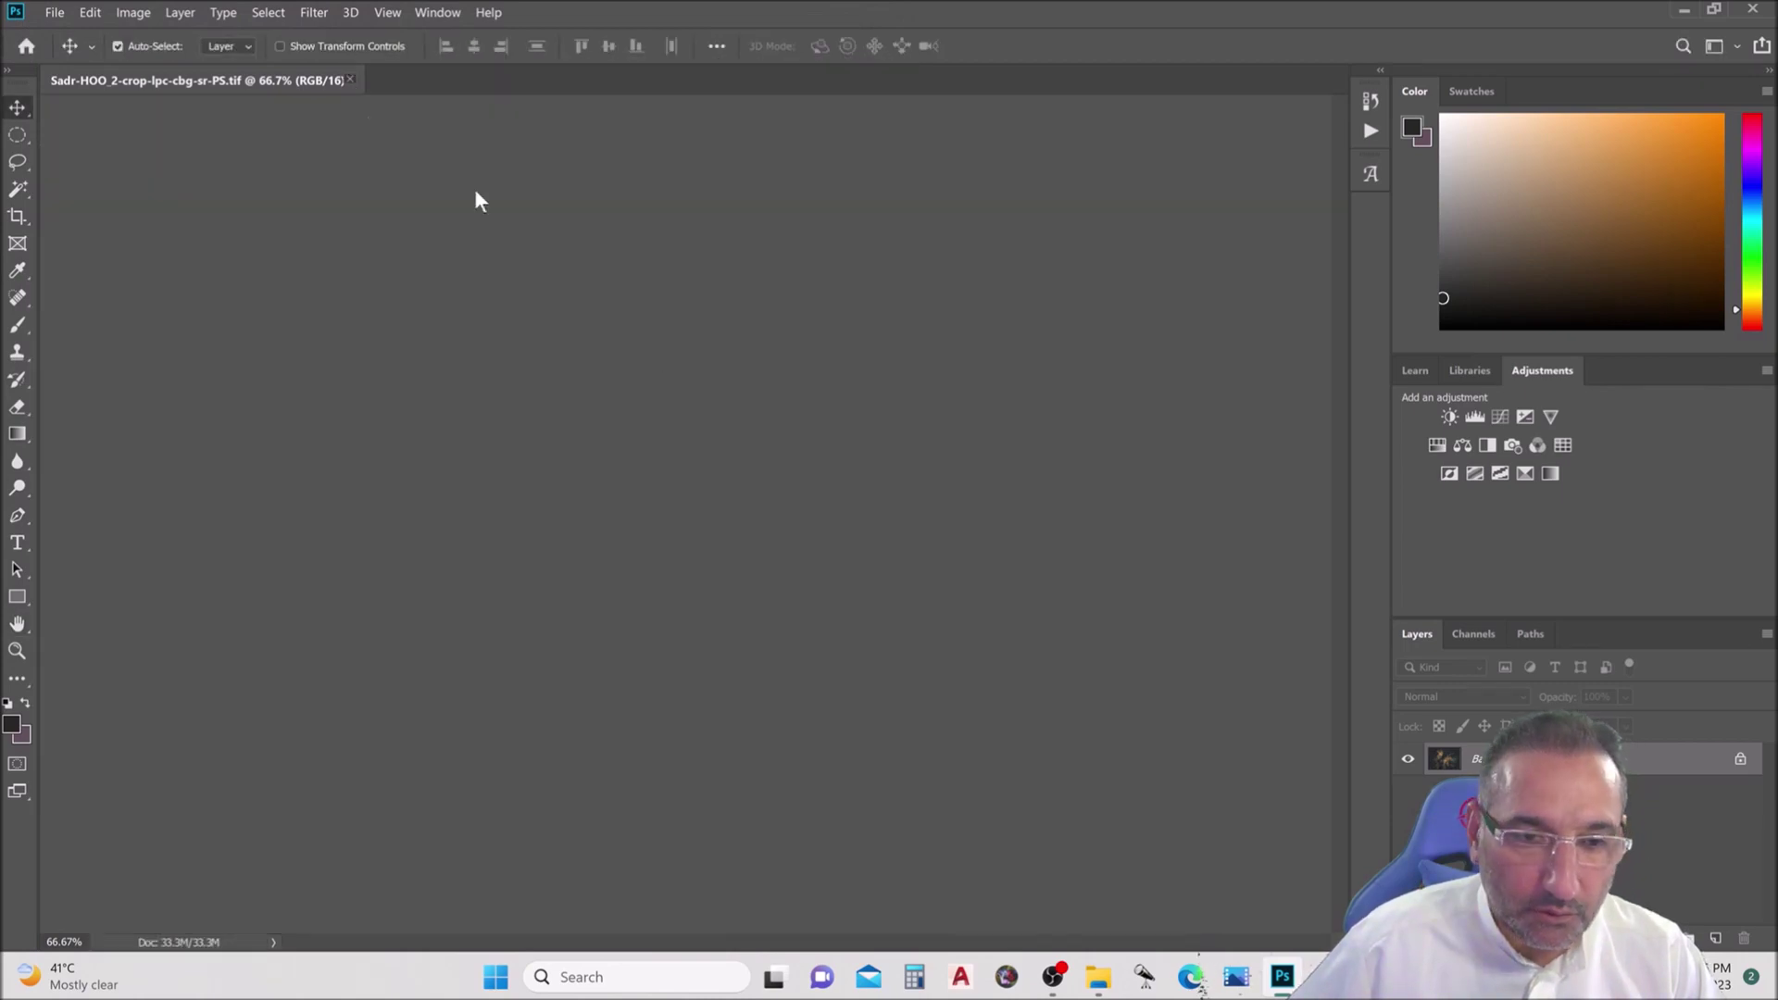
# - Open the Light folder in File Explorer and compare the processed sr-PS image with the original sr-St TIFF in the photo viewer
pyautogui.moveTo(1100, 989)
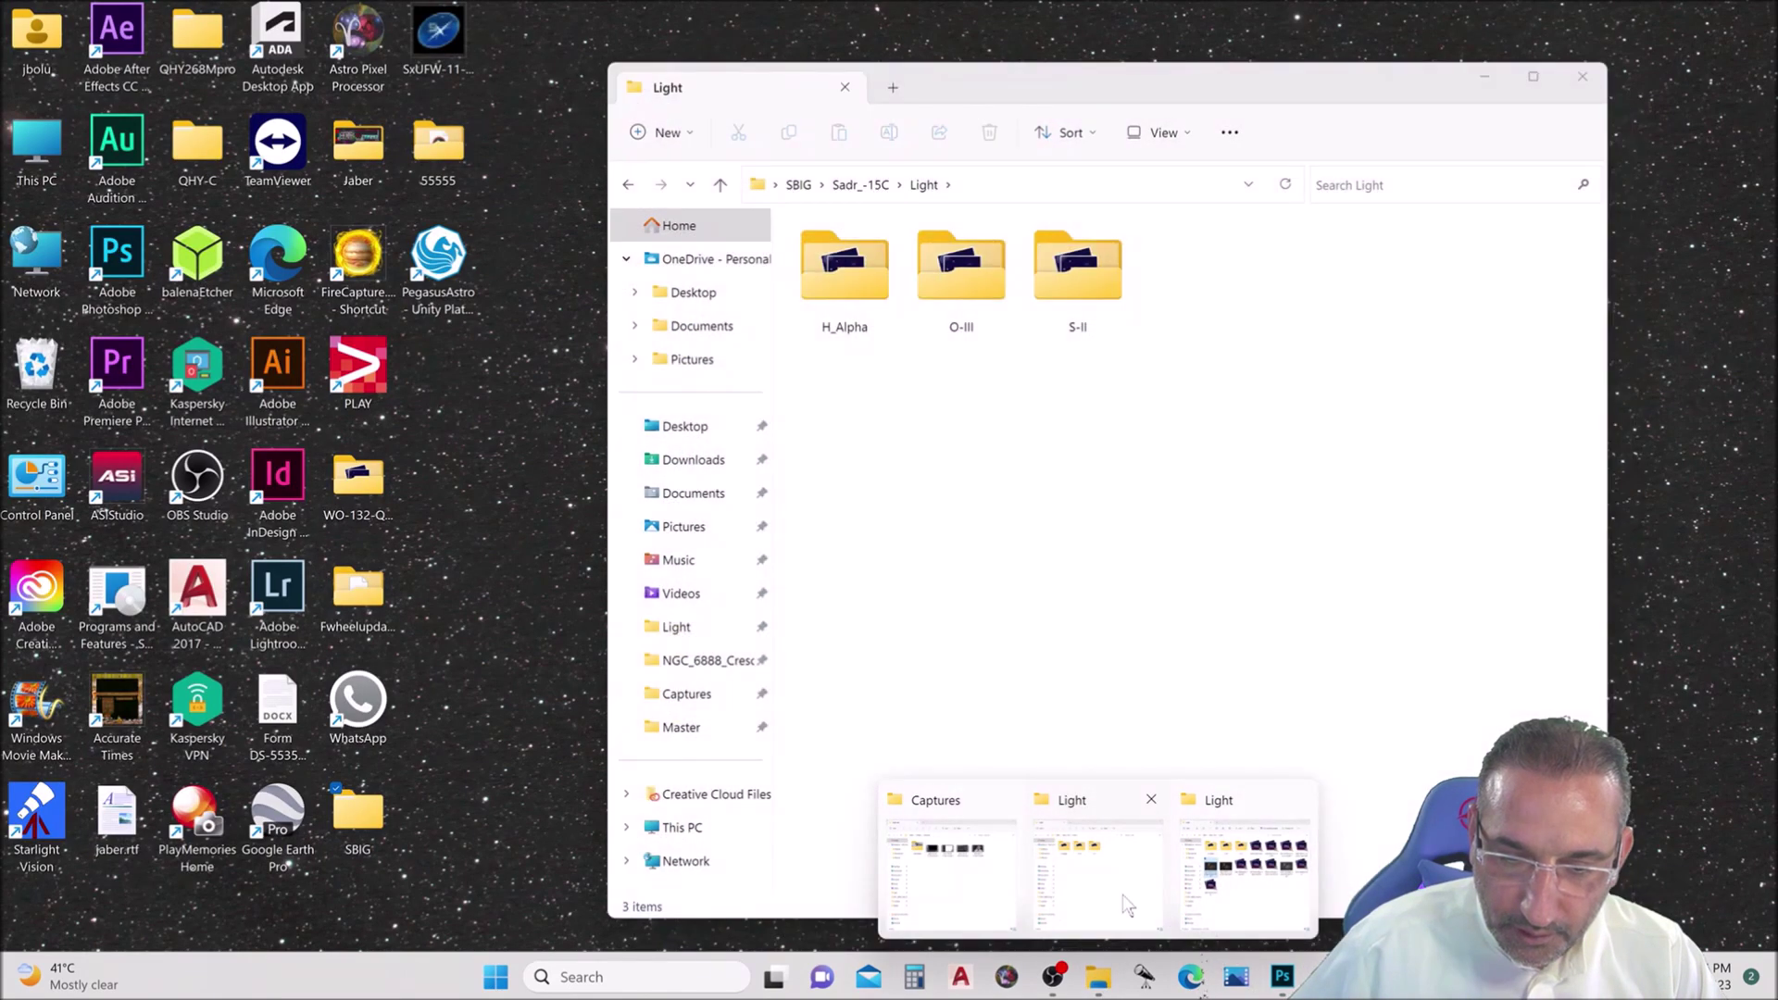
pyautogui.moveTo(1216, 902)
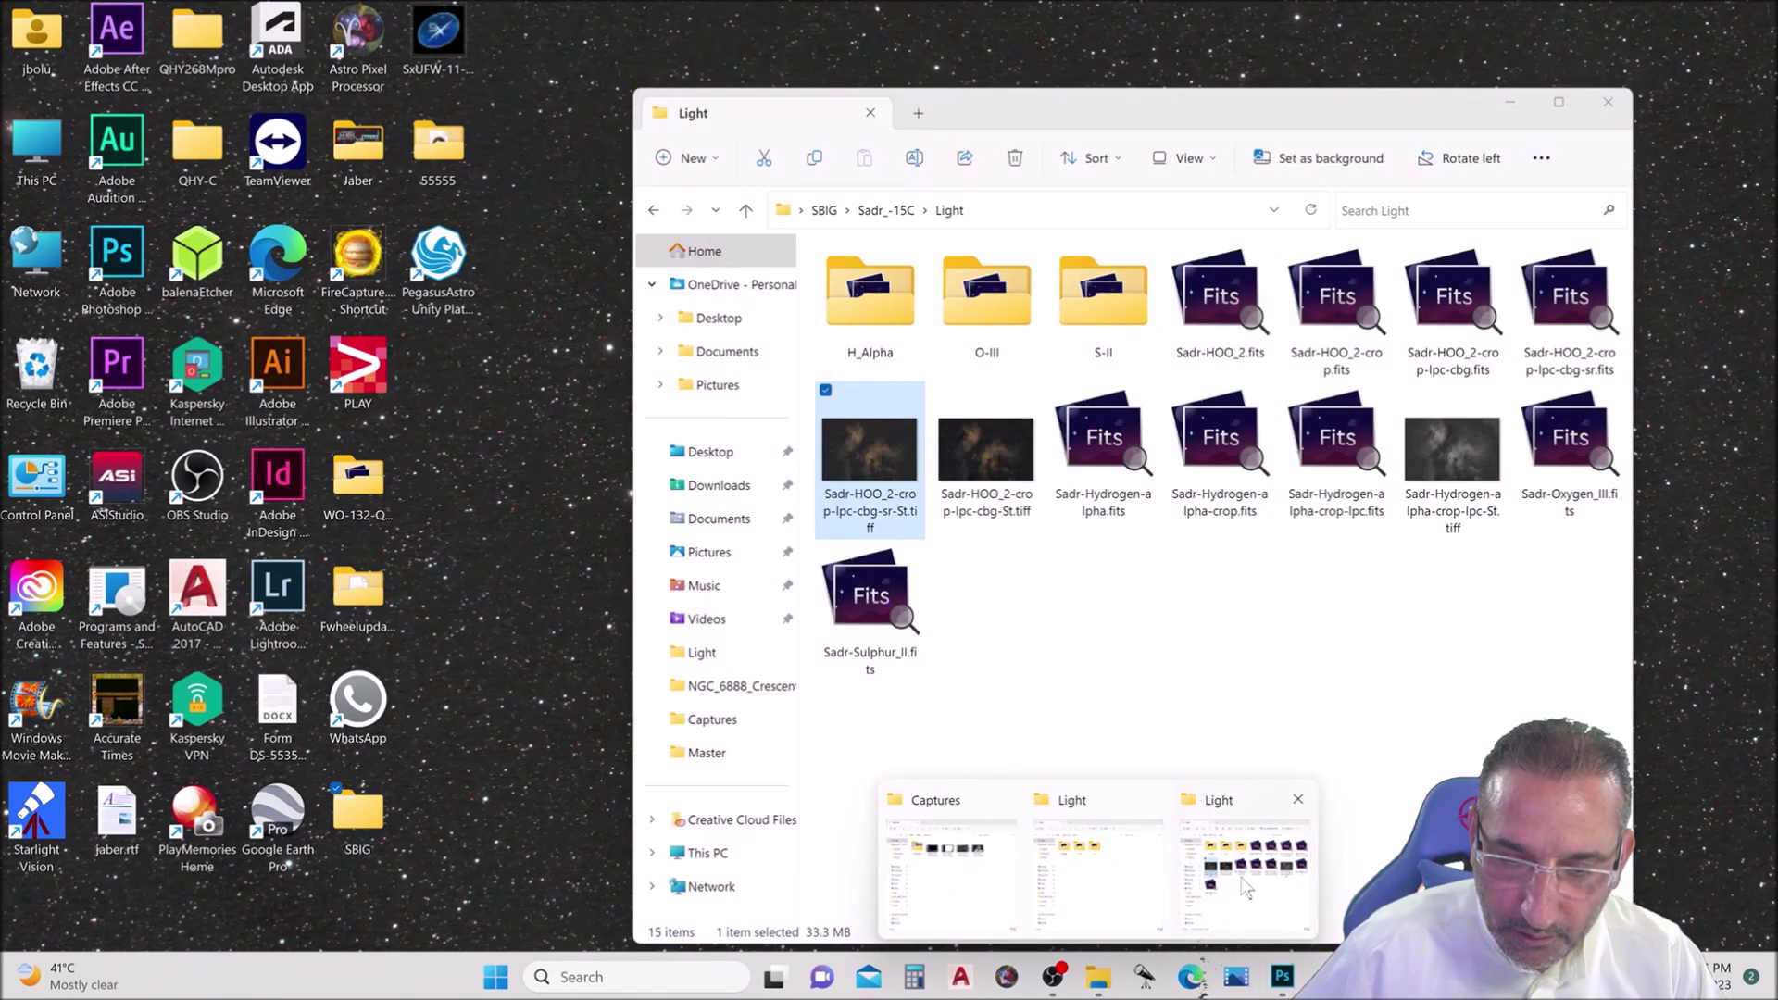
pyautogui.click(1252, 888)
pyautogui.click(1319, 649)
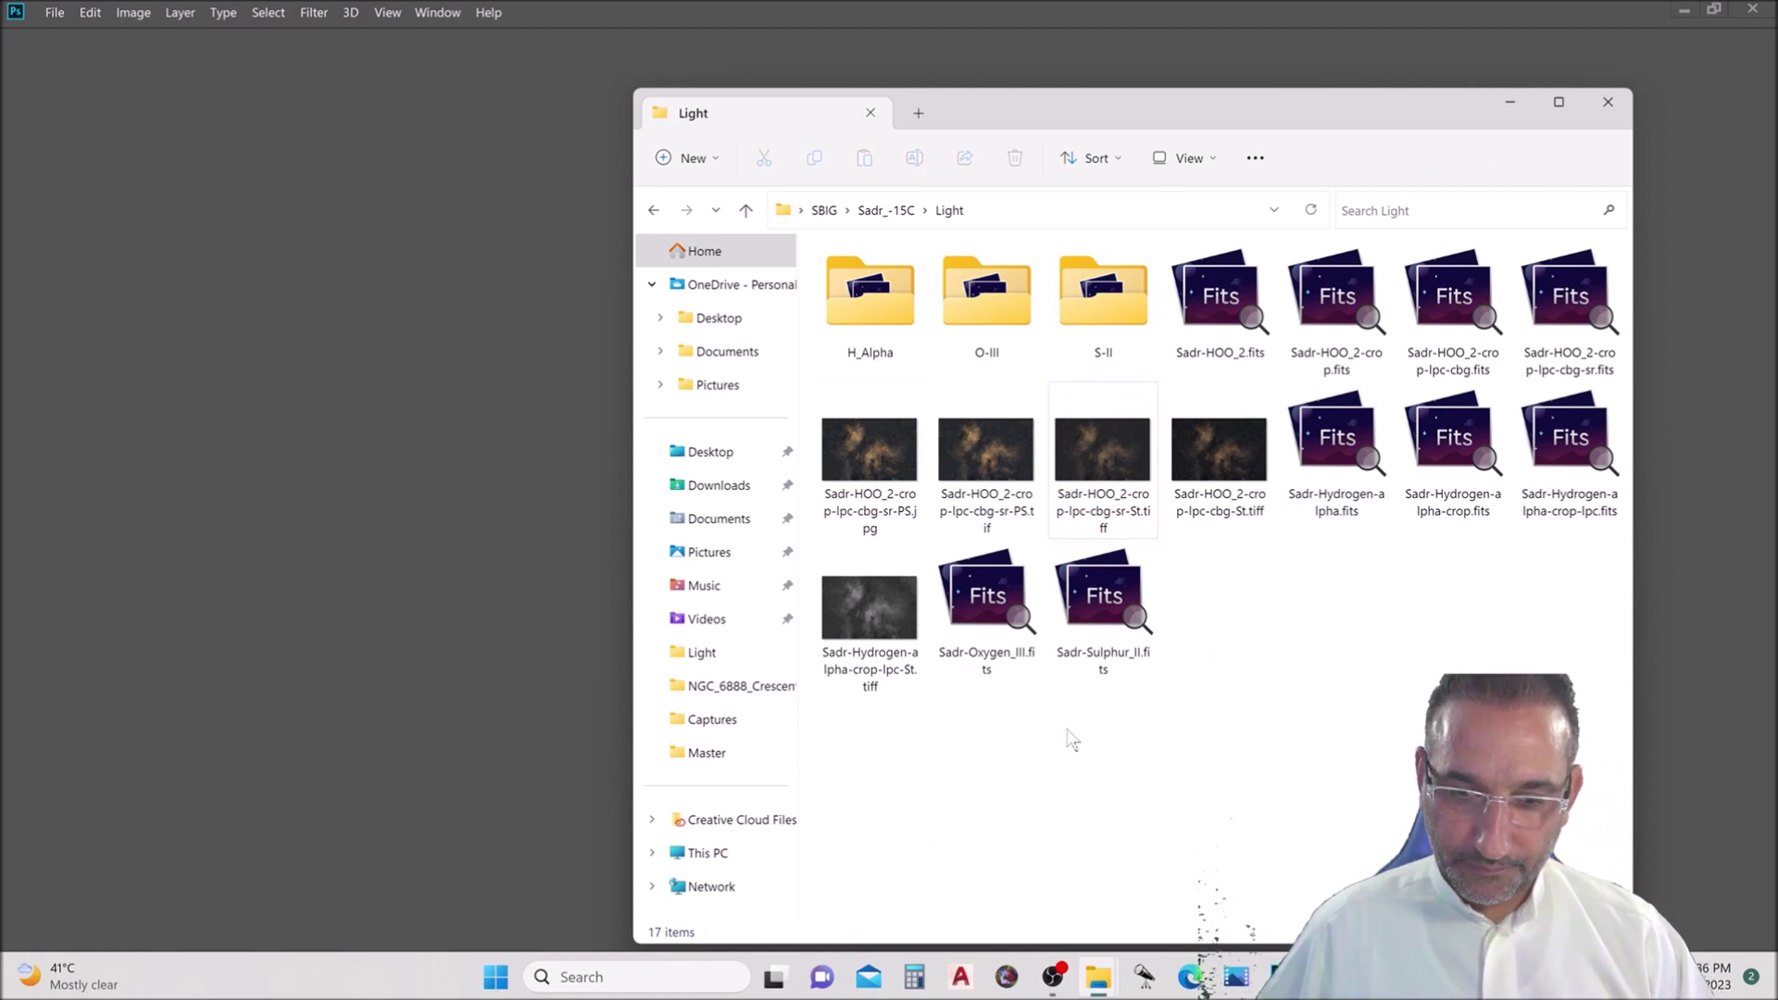
pyautogui.click(991, 445)
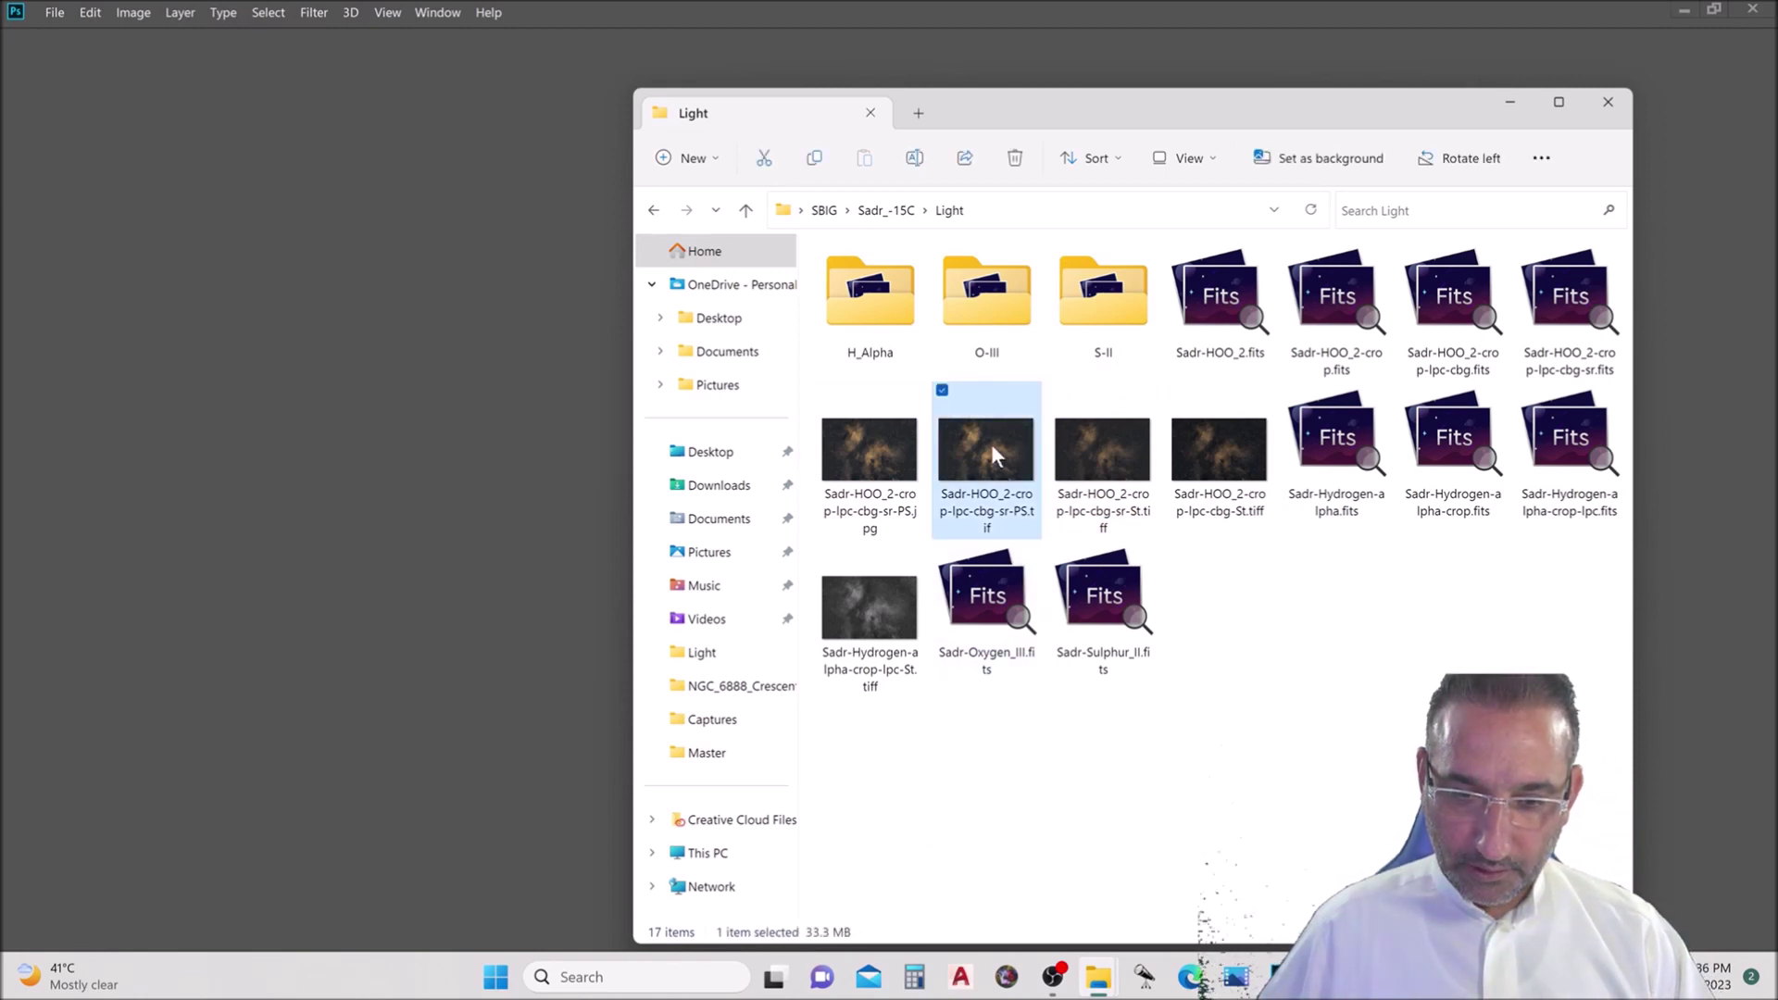
pyautogui.click(882, 447)
pyautogui.doubleClick(882, 447)
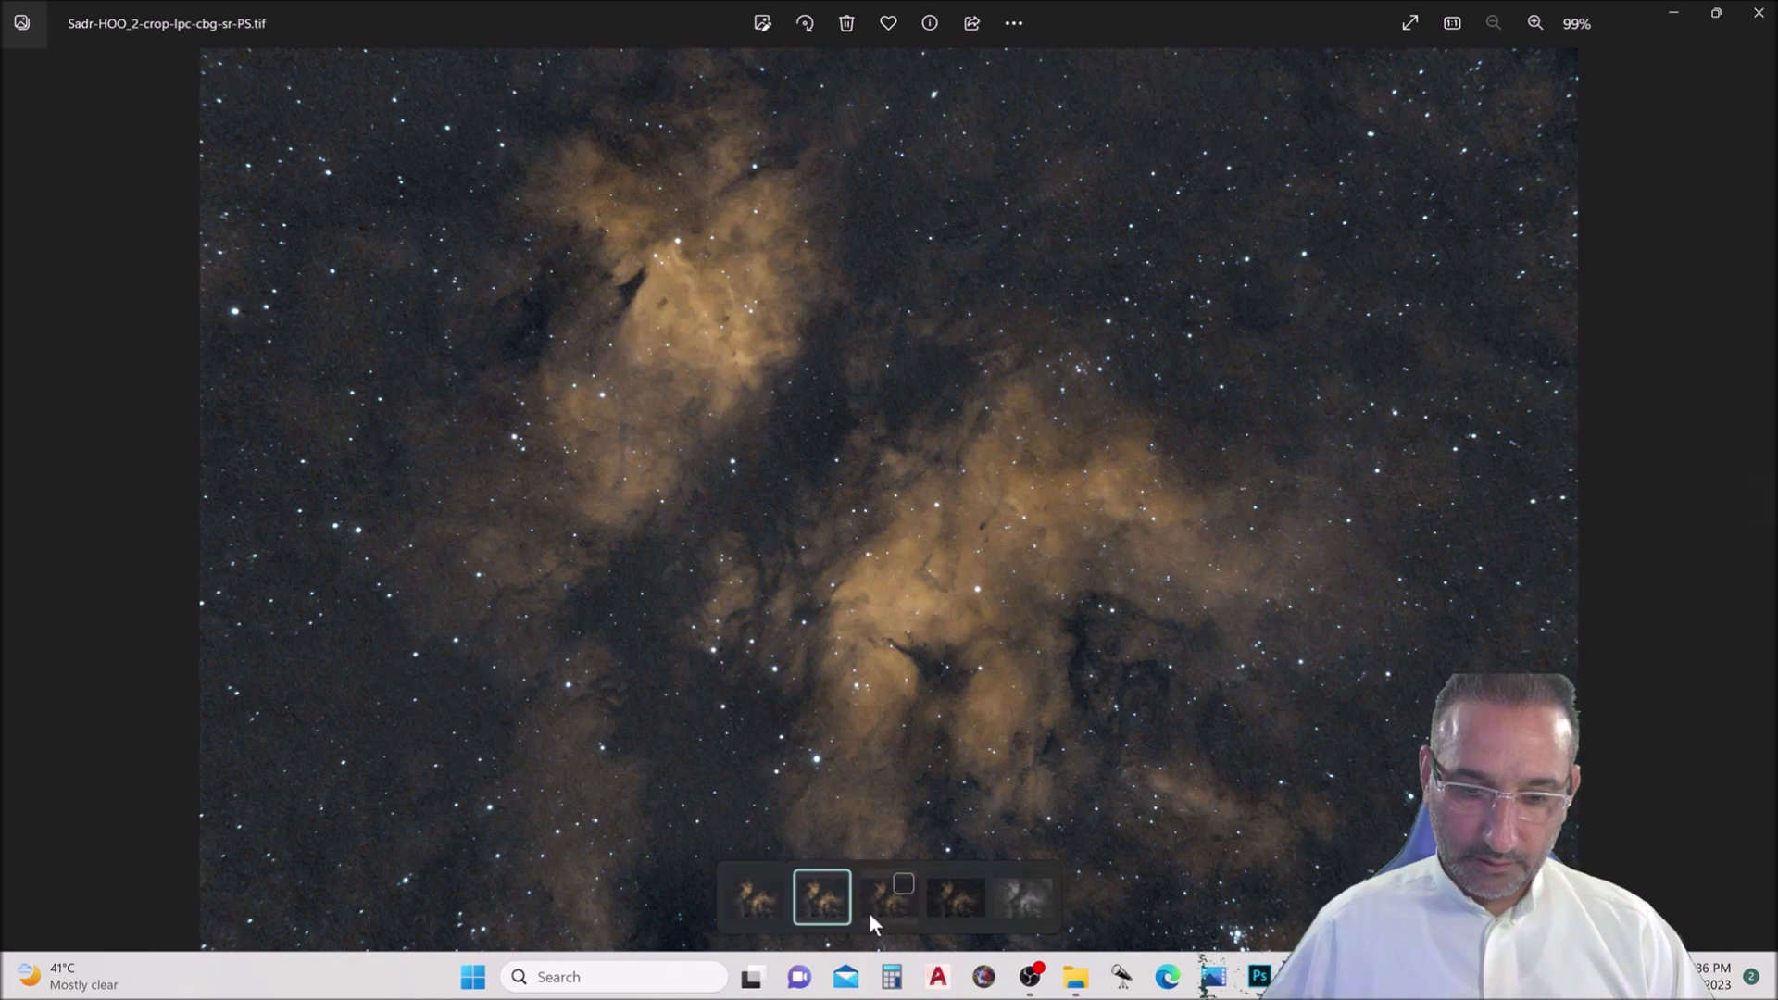
pyautogui.click(882, 909)
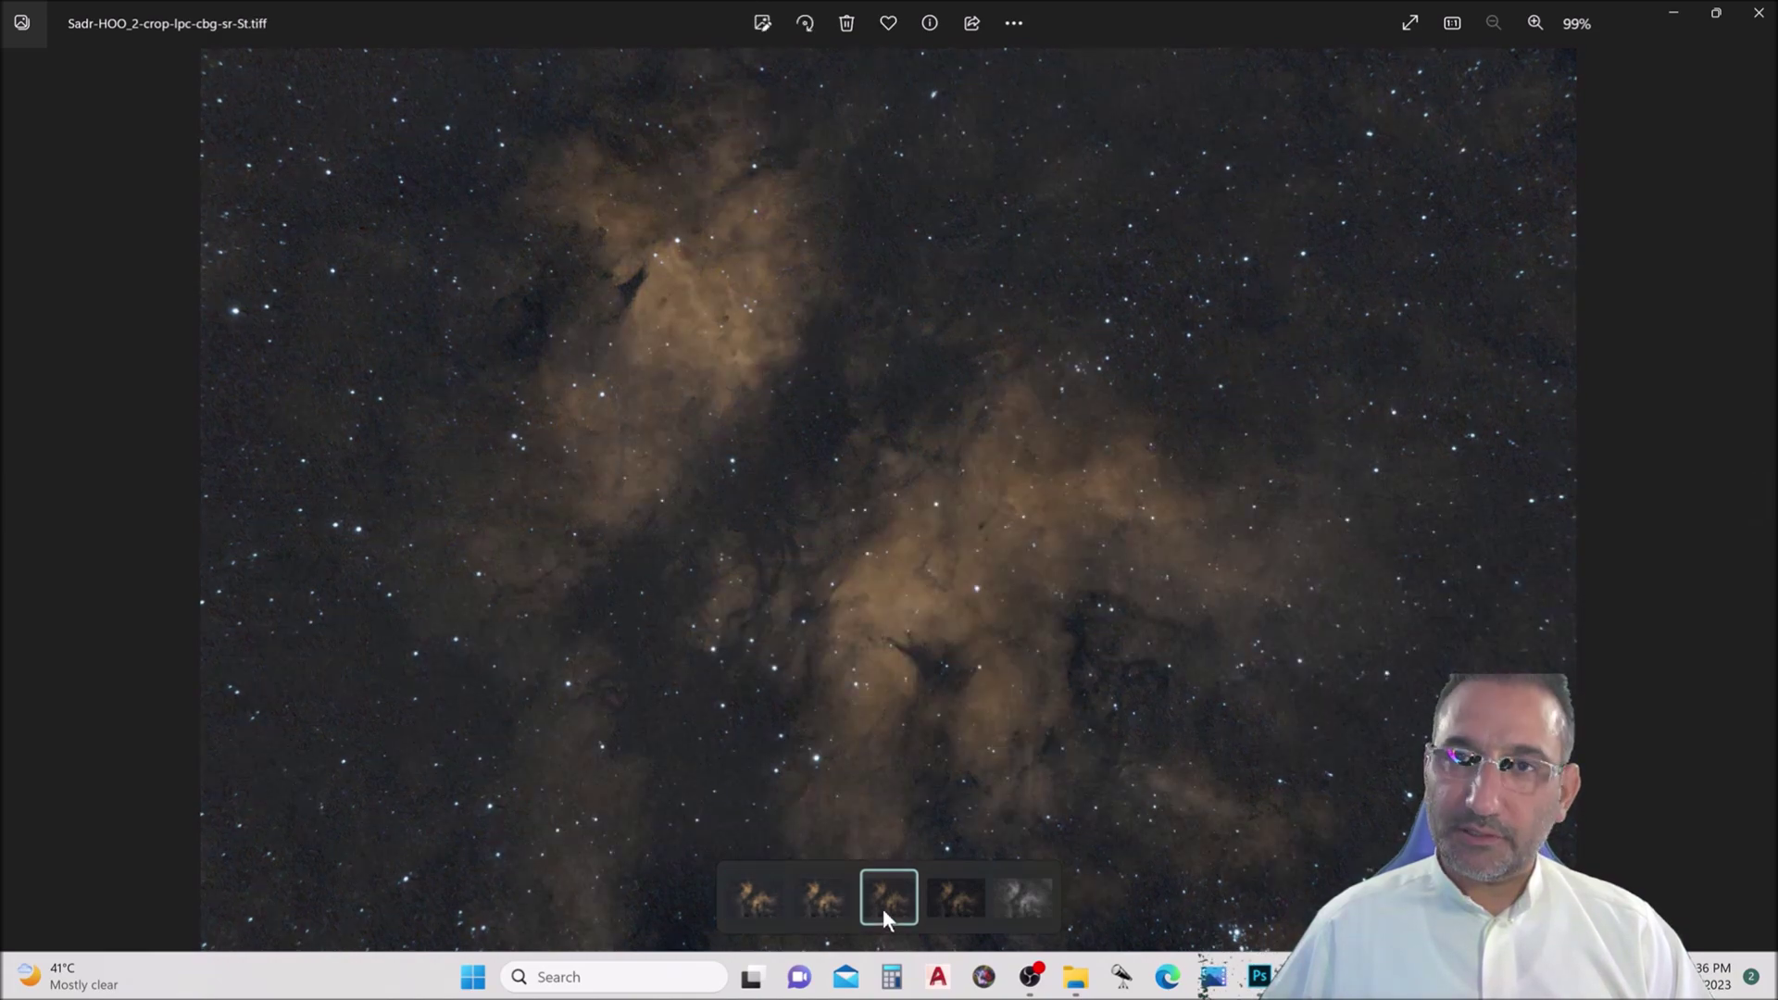
pyautogui.click(841, 902)
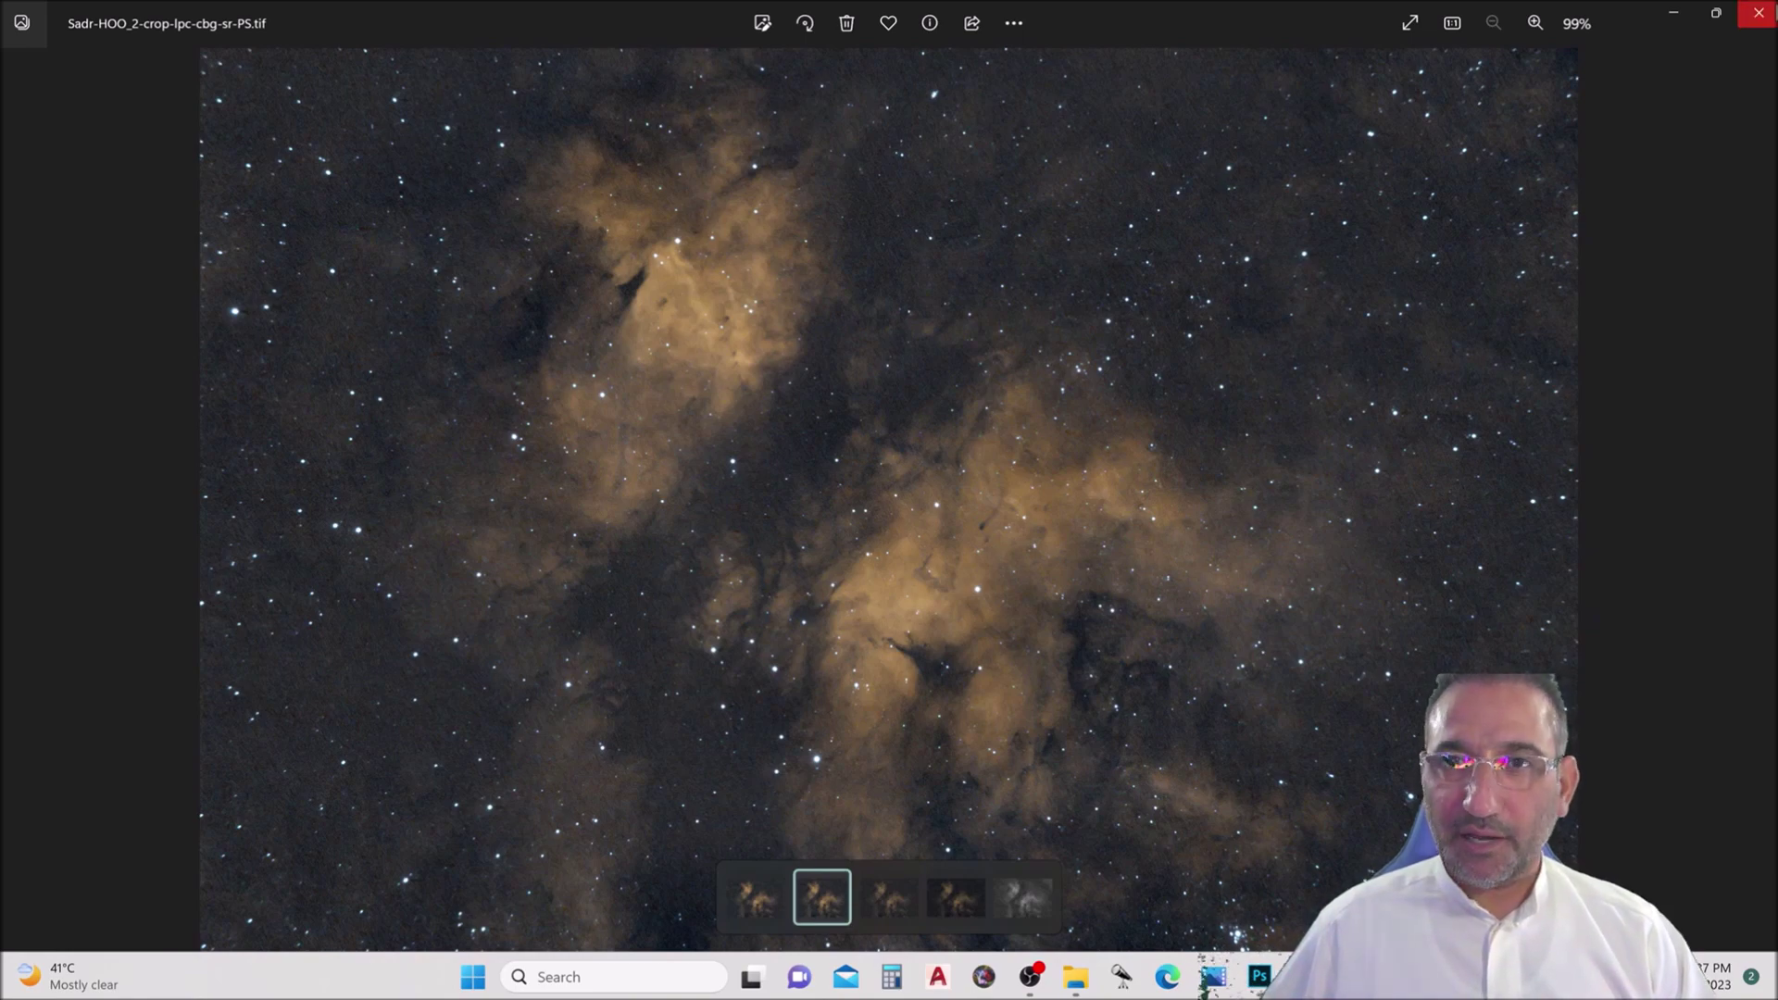
pyautogui.click(1759, 12)
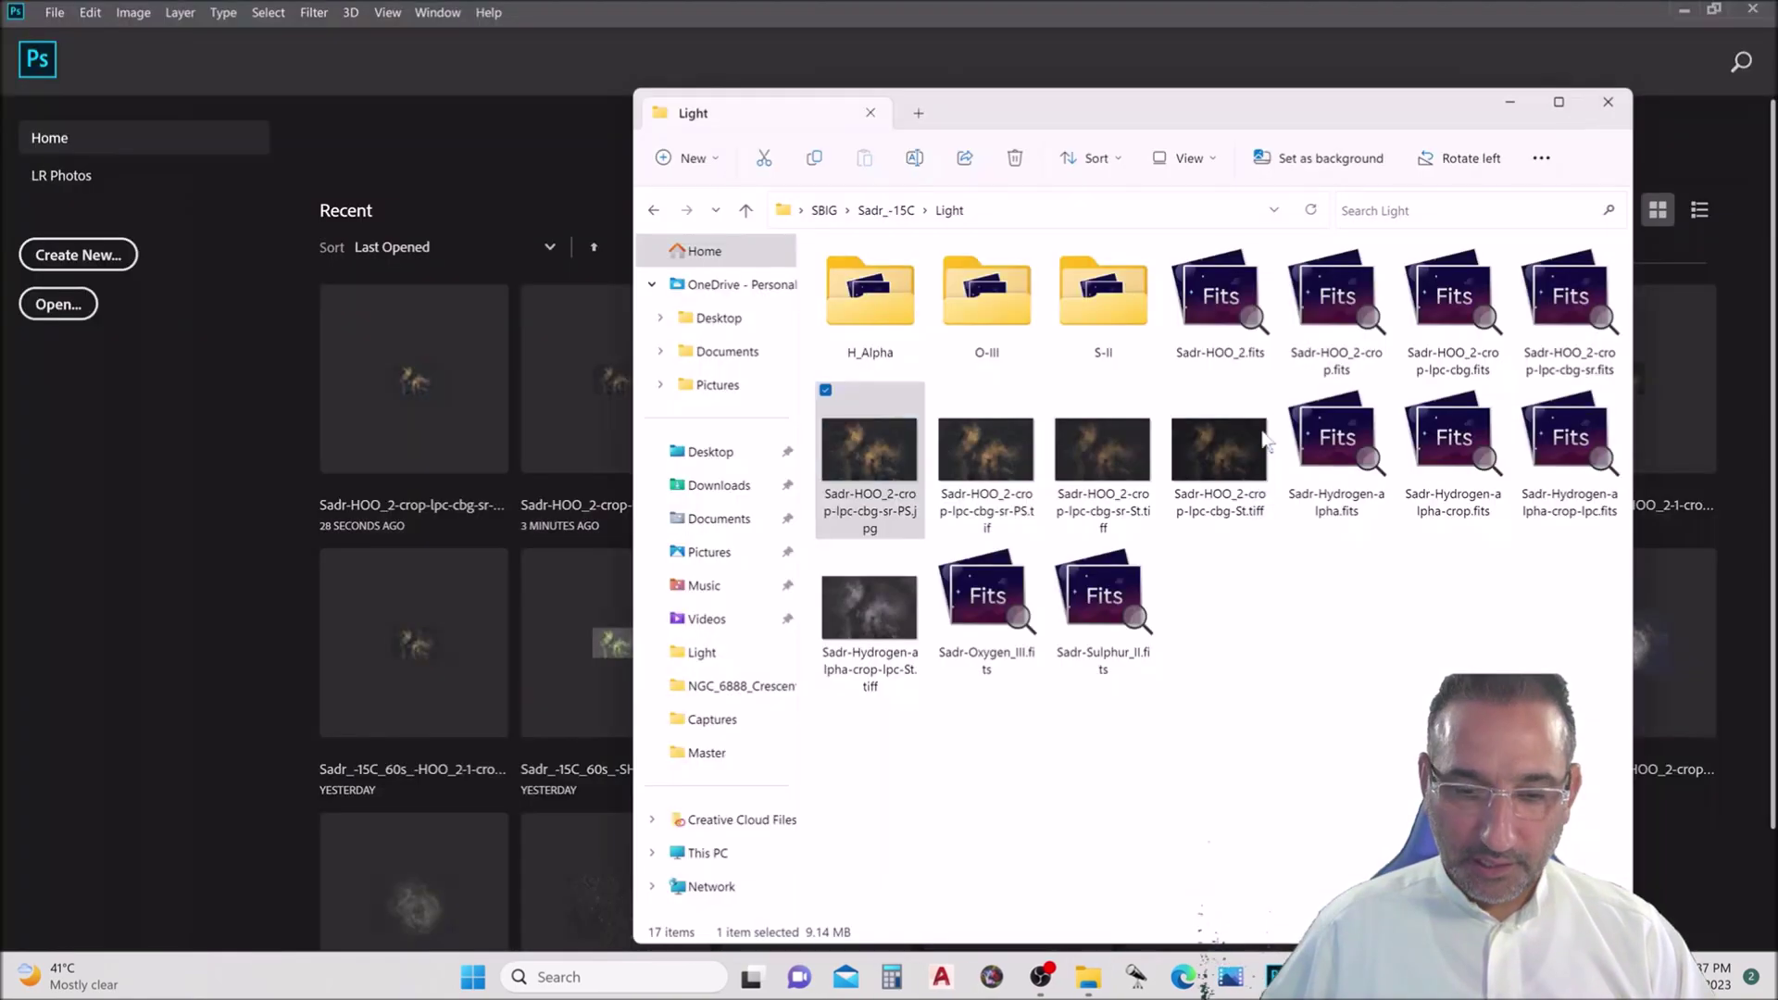
# - Open Sadr-Hydrogen-alpha-crop-lpc-St.tiff from the Light folder in Adobe Photoshop CC 2019
pyautogui.click(895, 613)
pyautogui.rightClick(895, 613)
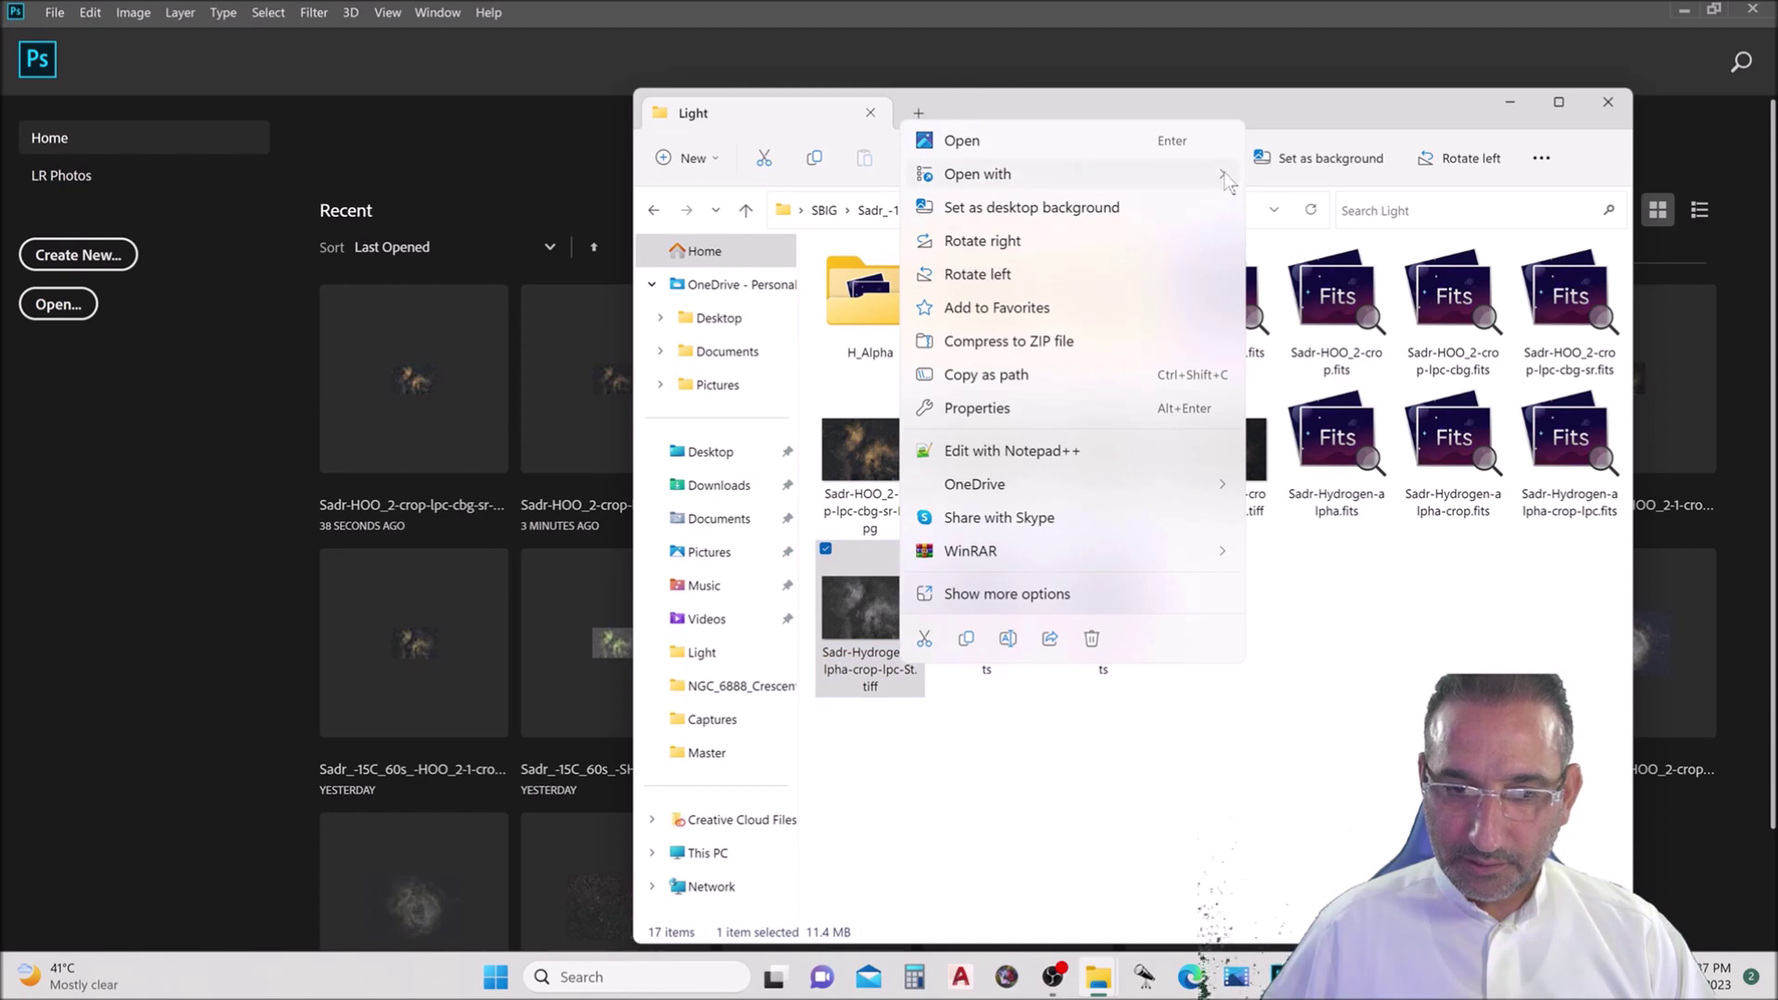
pyautogui.moveTo(1213, 176)
pyautogui.click(1274, 212)
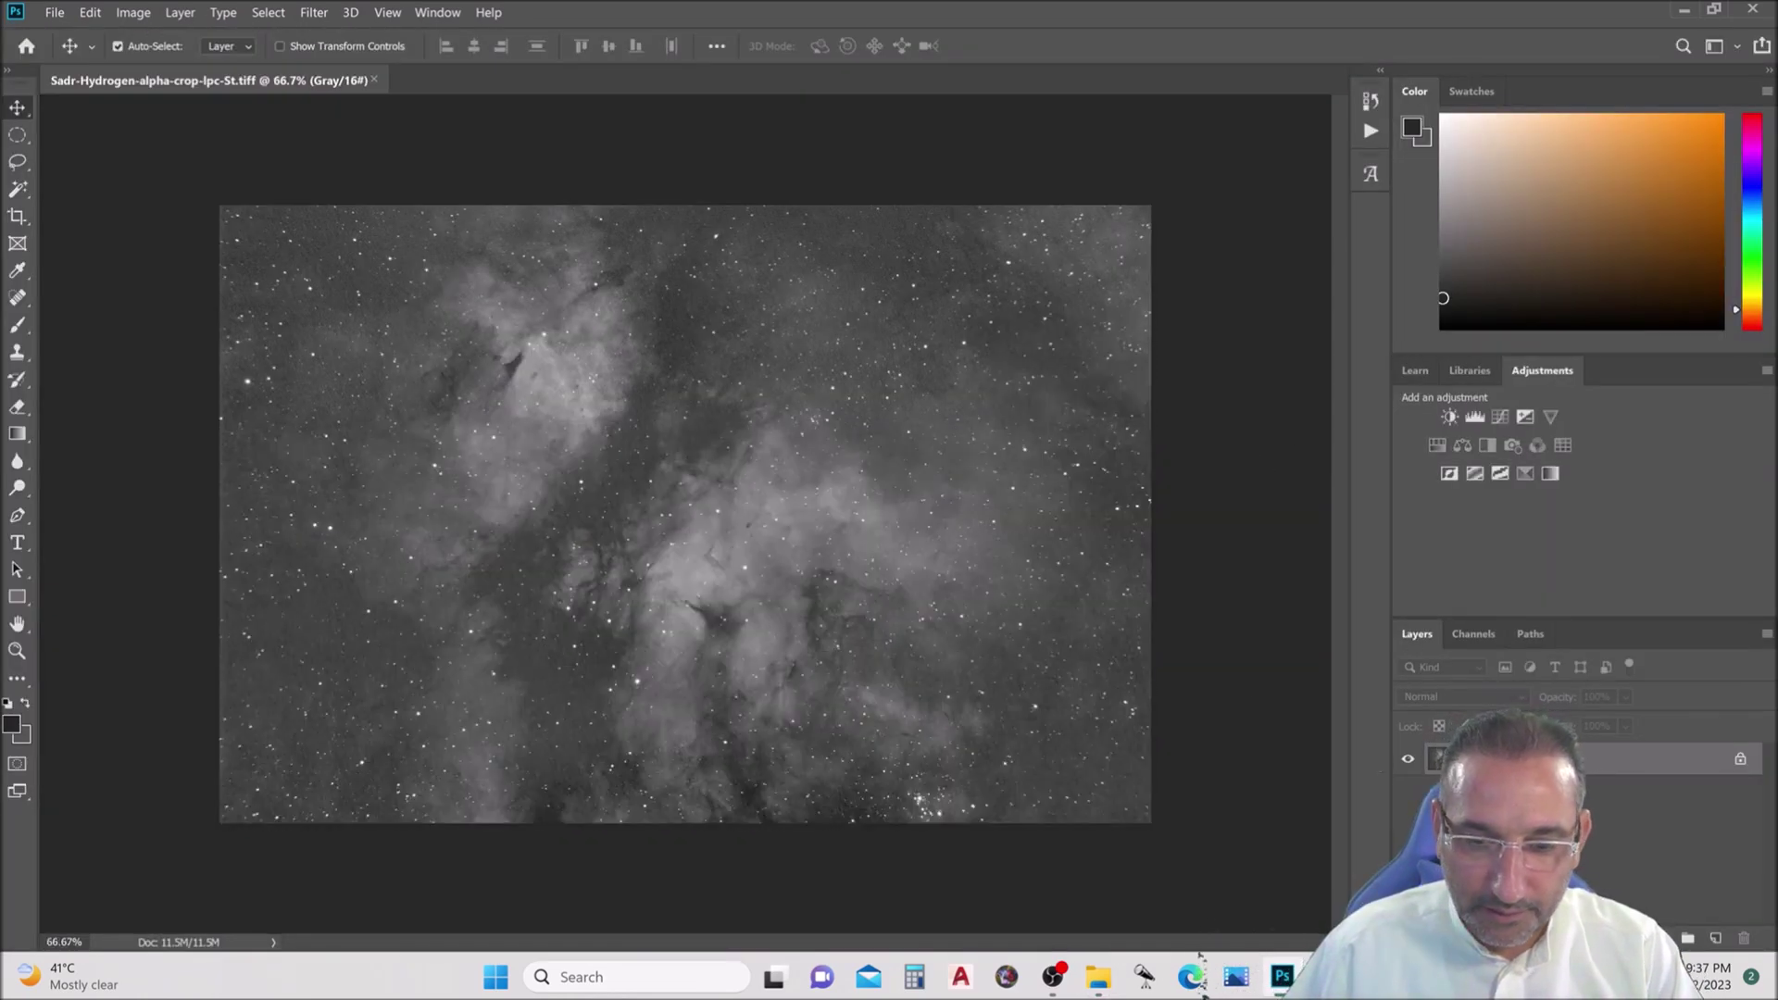
# - Duplicate the background layer and apply Curves to the copy, with points at input 21, output 13 and input 156, output 152
pyautogui.moveTo(1711, 911); pyautogui.dragTo(1715, 938)
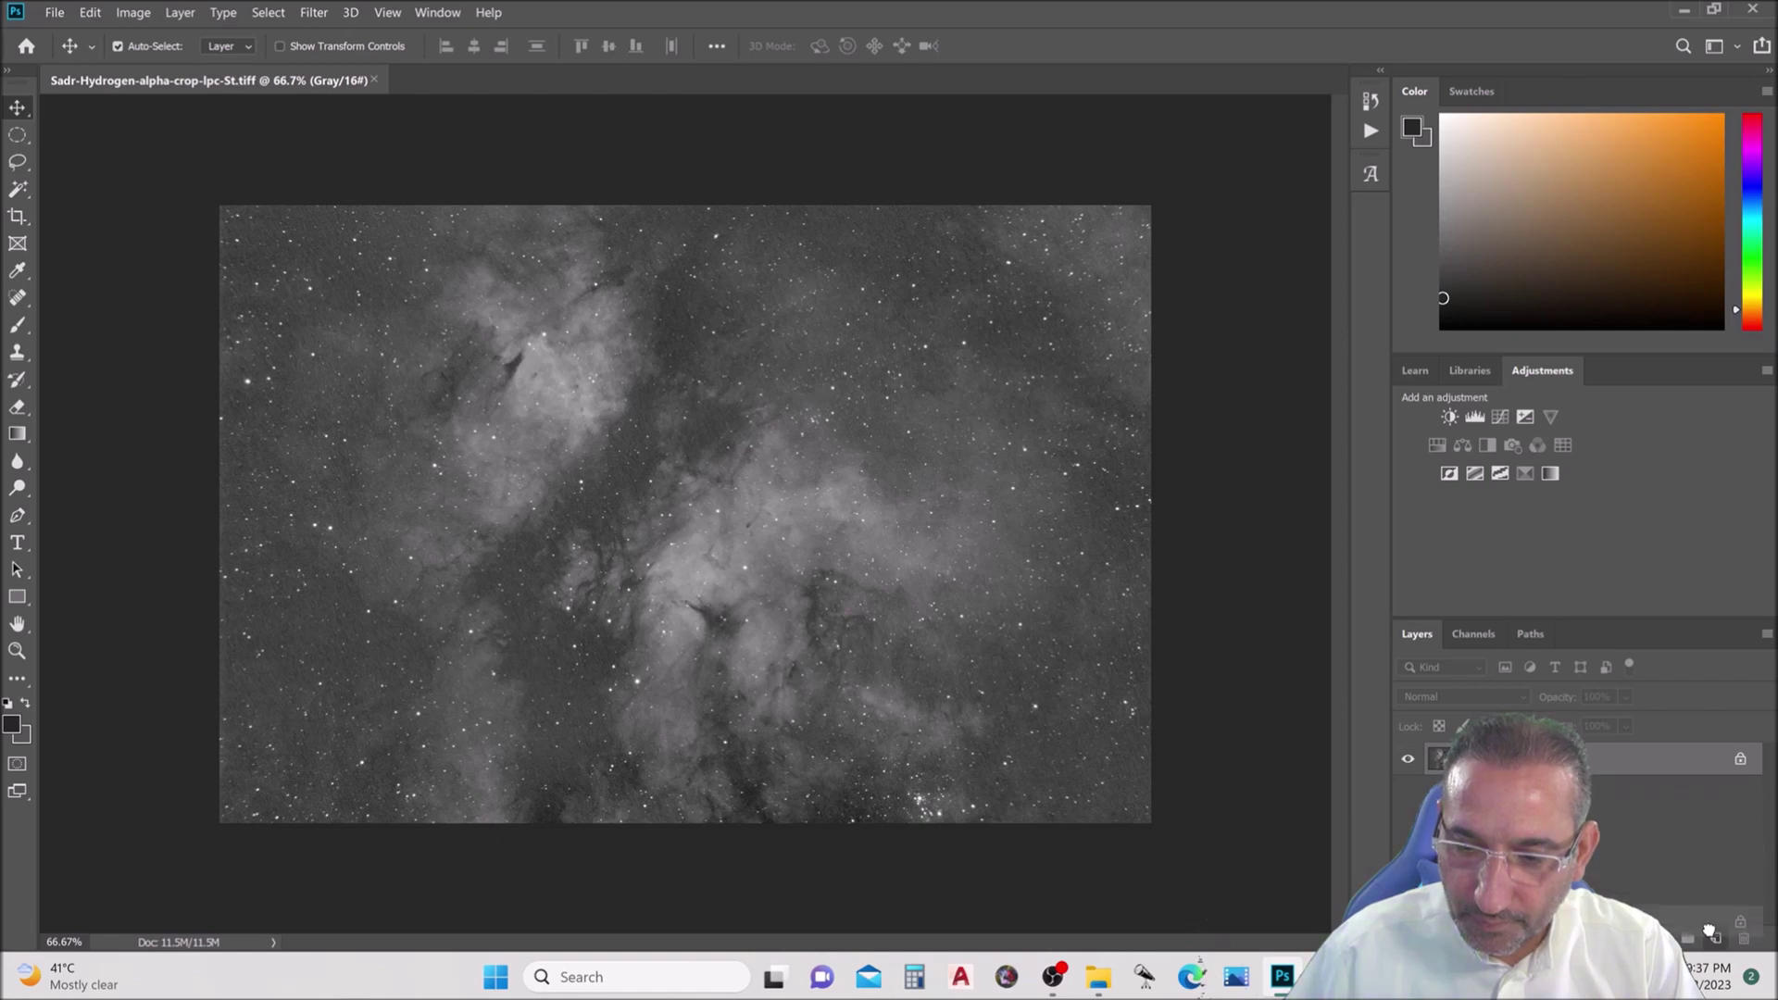
pyautogui.click(137, 13)
pyautogui.moveTo(185, 57)
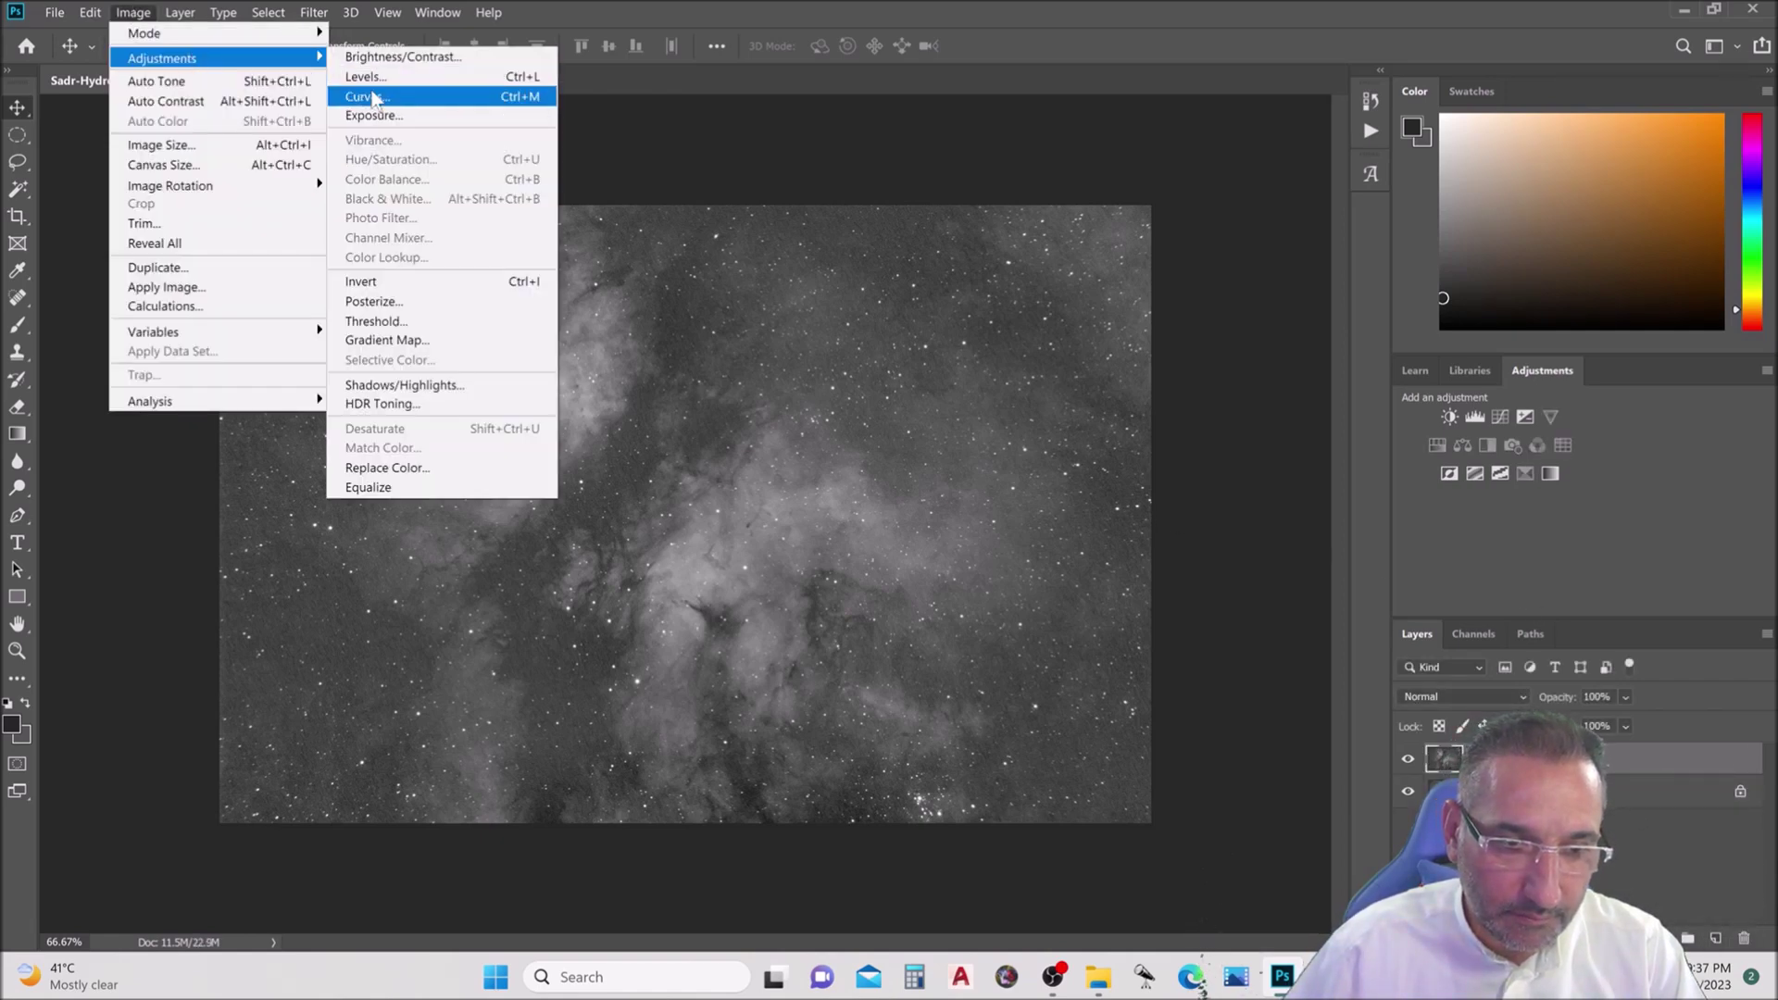
pyautogui.click(361, 96)
pyautogui.moveTo(989, 661); pyautogui.dragTo(995, 667)
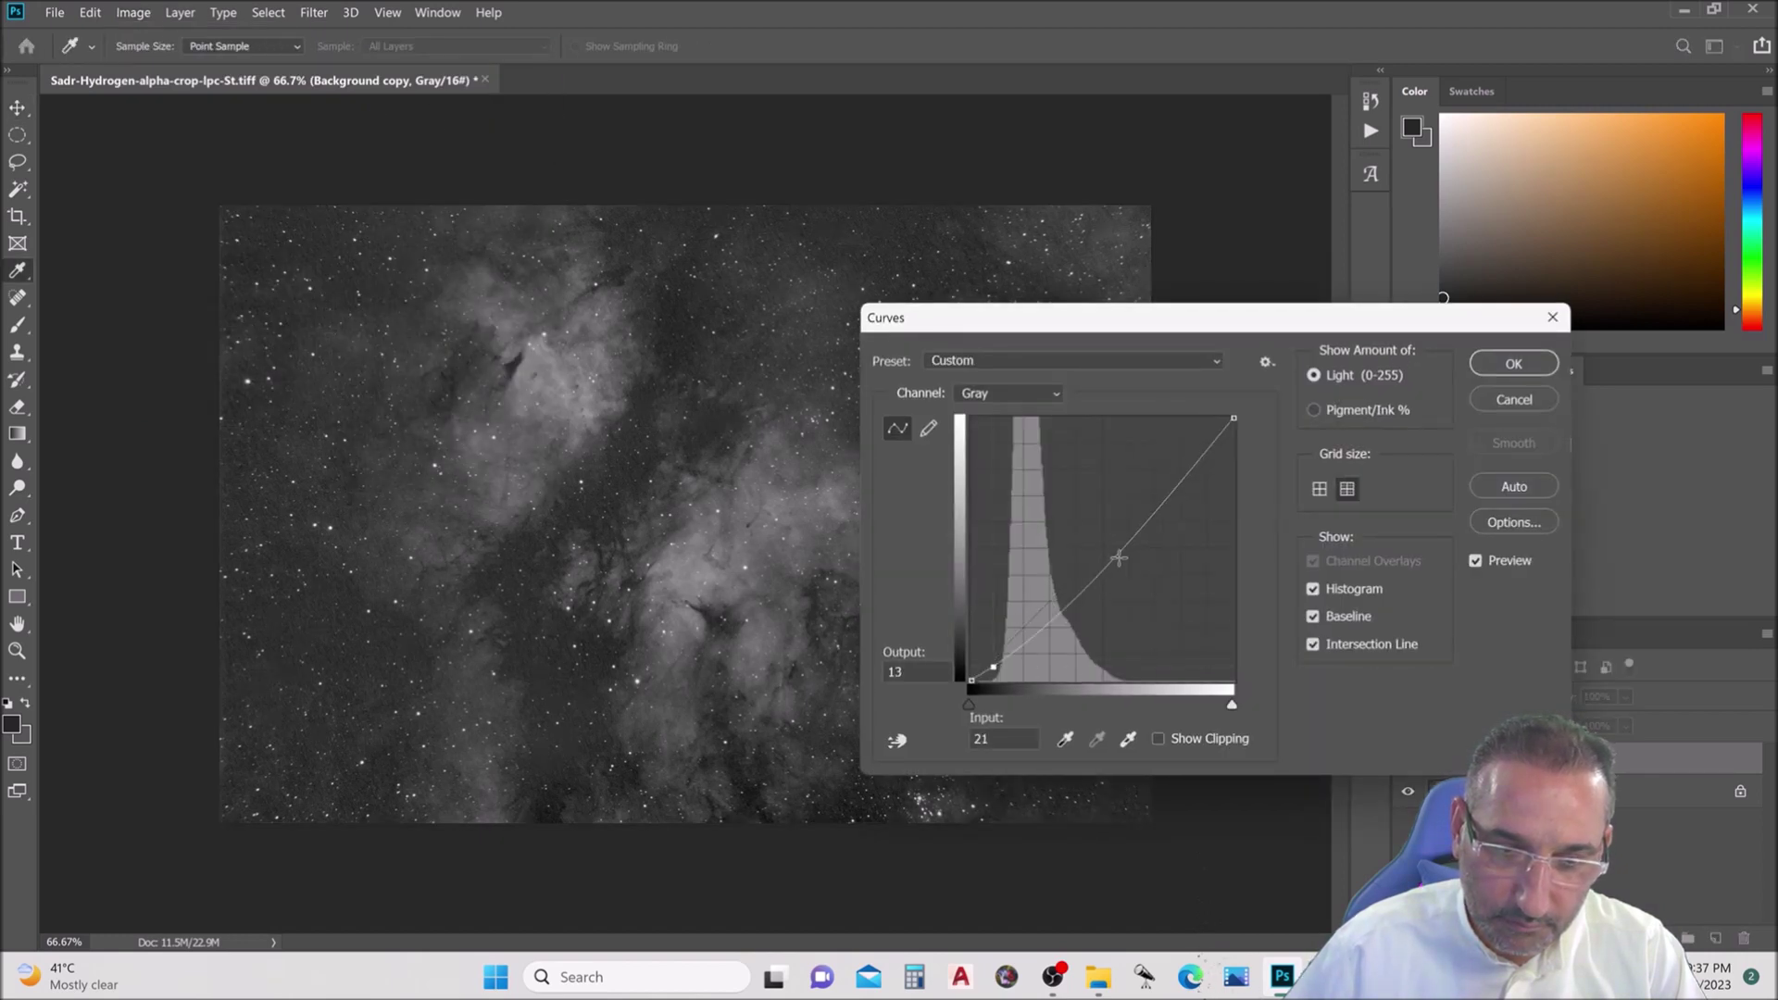
pyautogui.moveTo(1133, 542); pyautogui.dragTo(1133, 523)
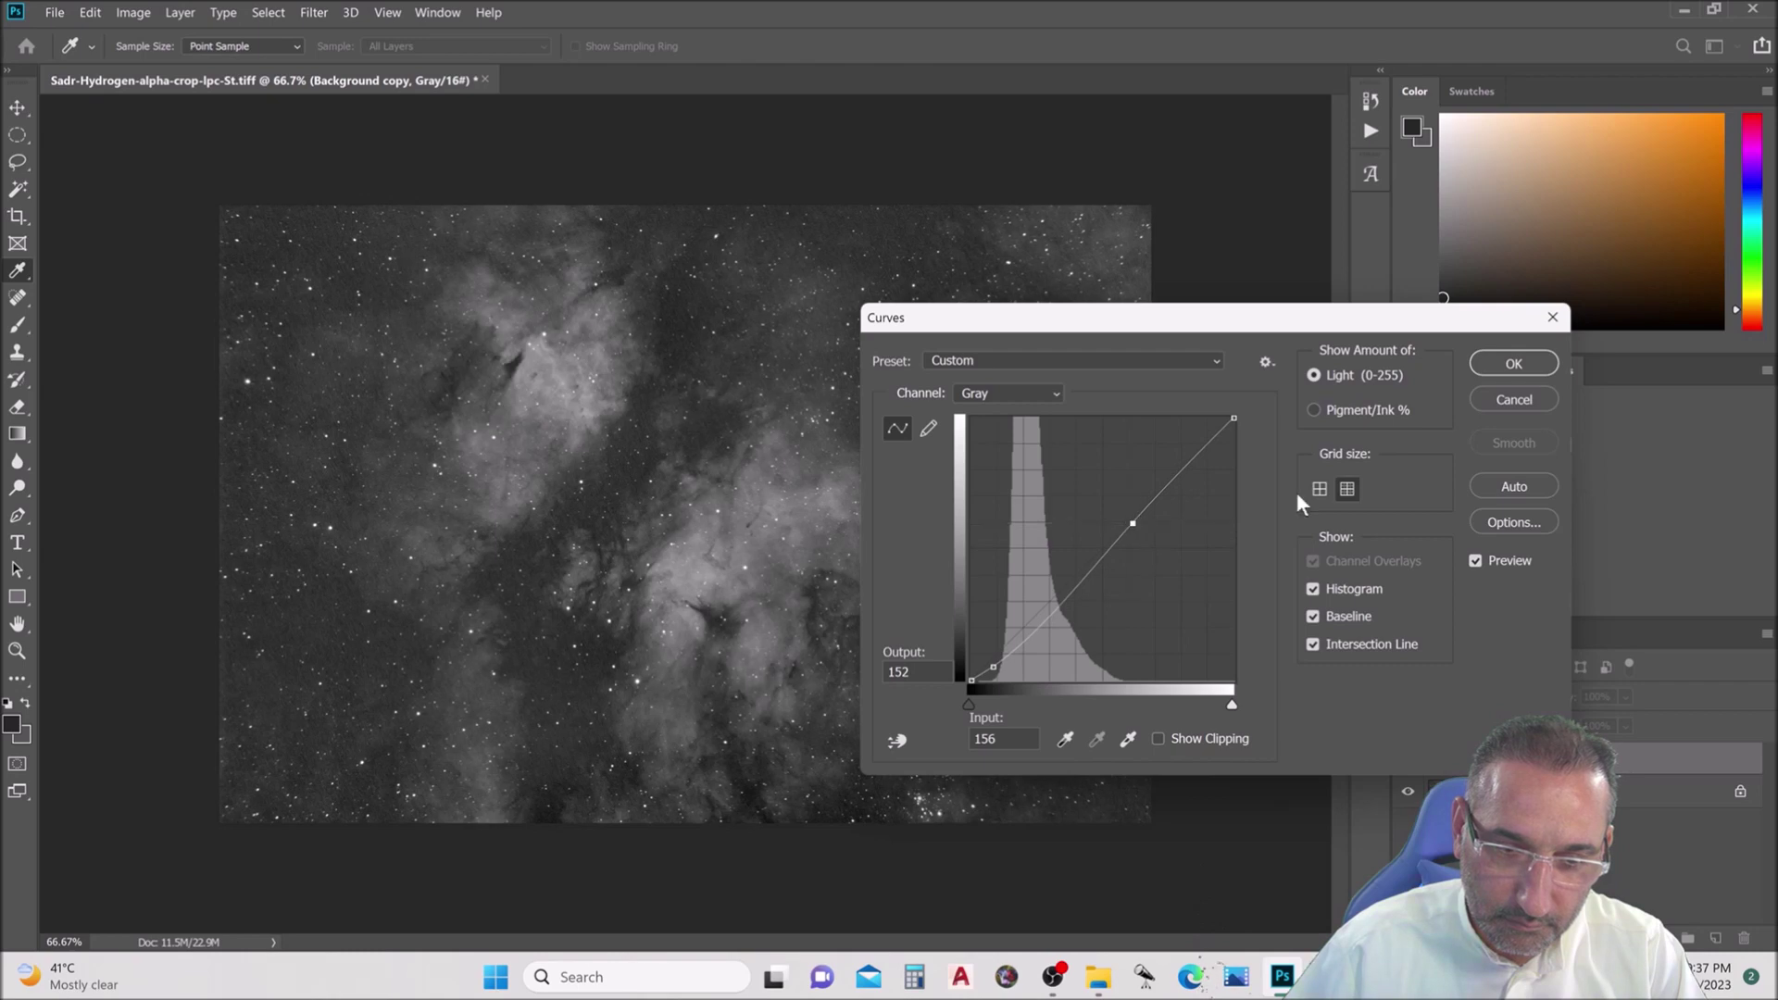
pyautogui.click(1519, 370)
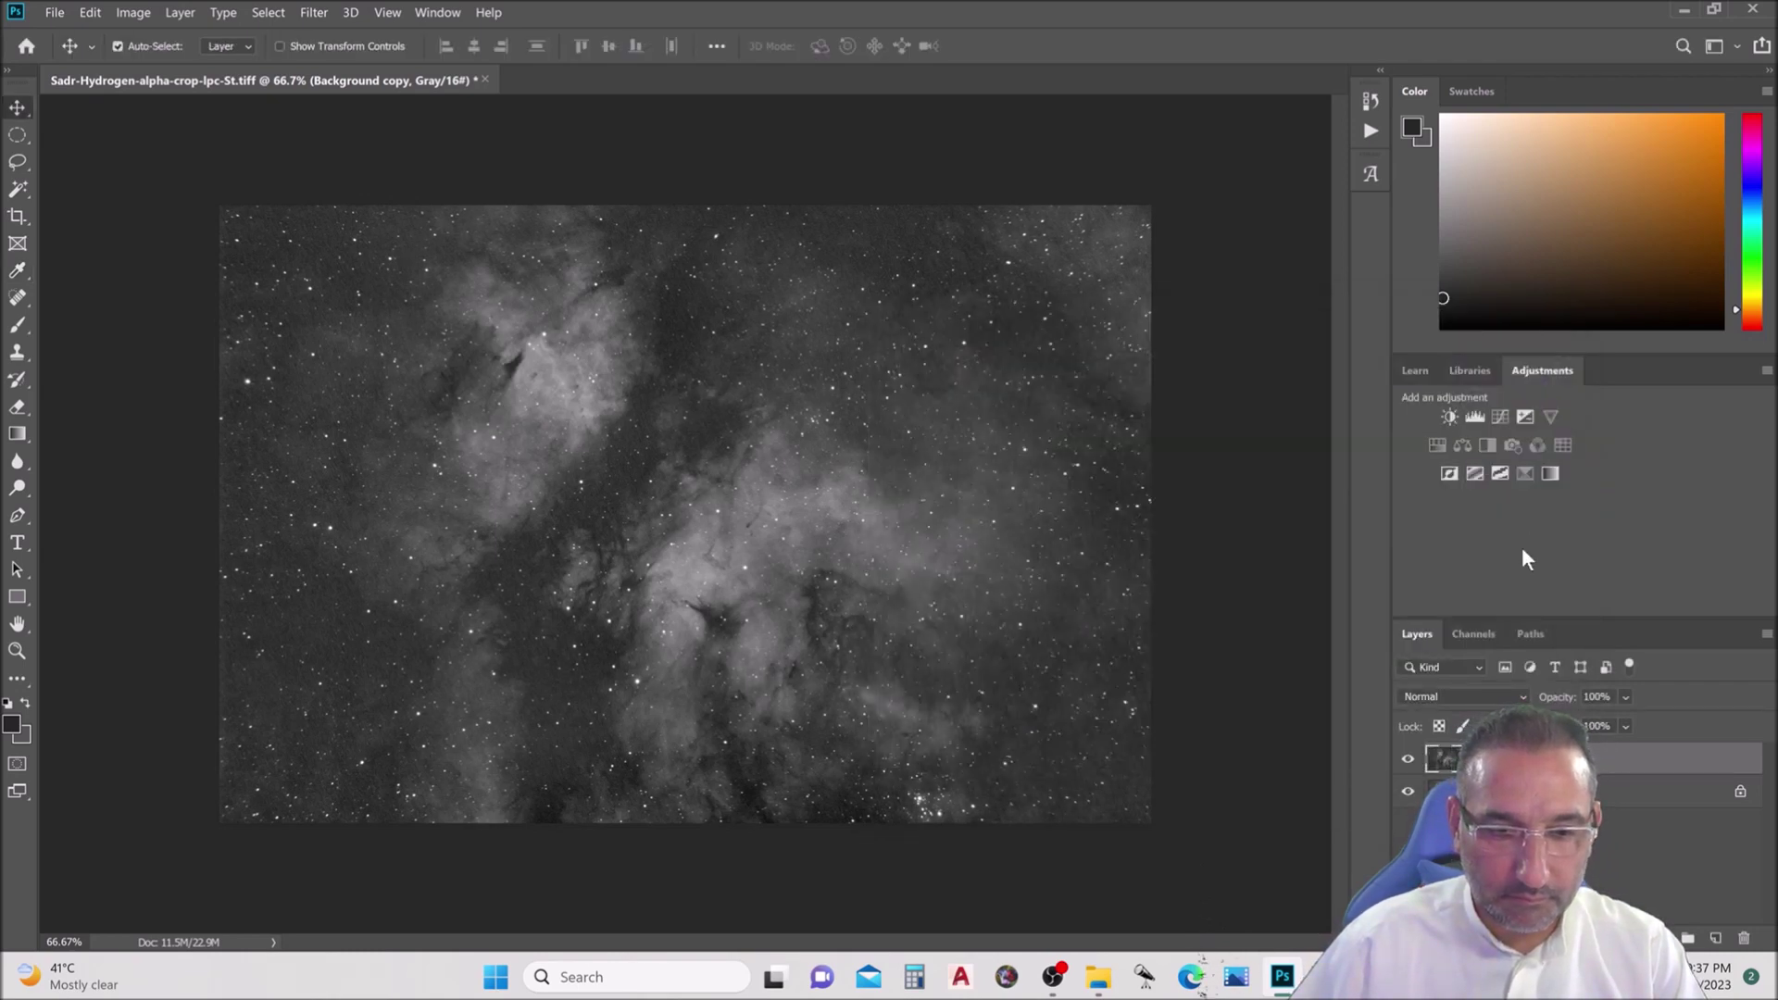
# - Open the background copy in the Camera Raw Filter and display its list of presets
pyautogui.click(310, 14)
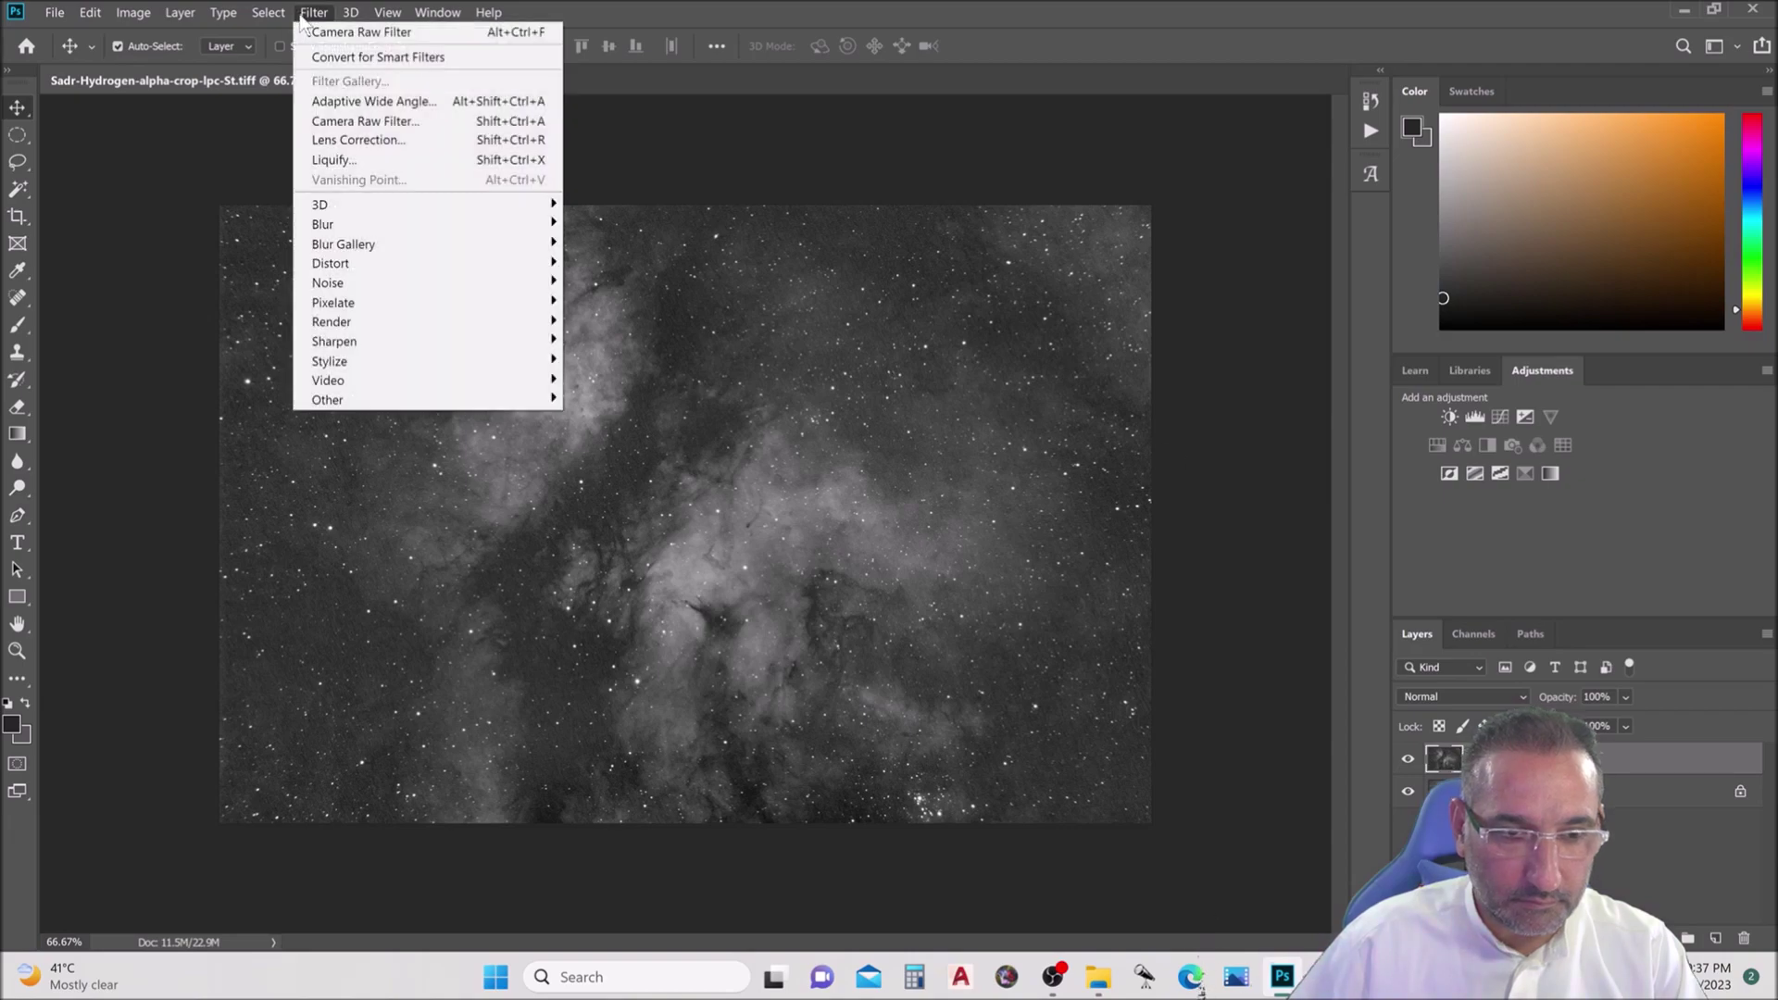
pyautogui.click(364, 121)
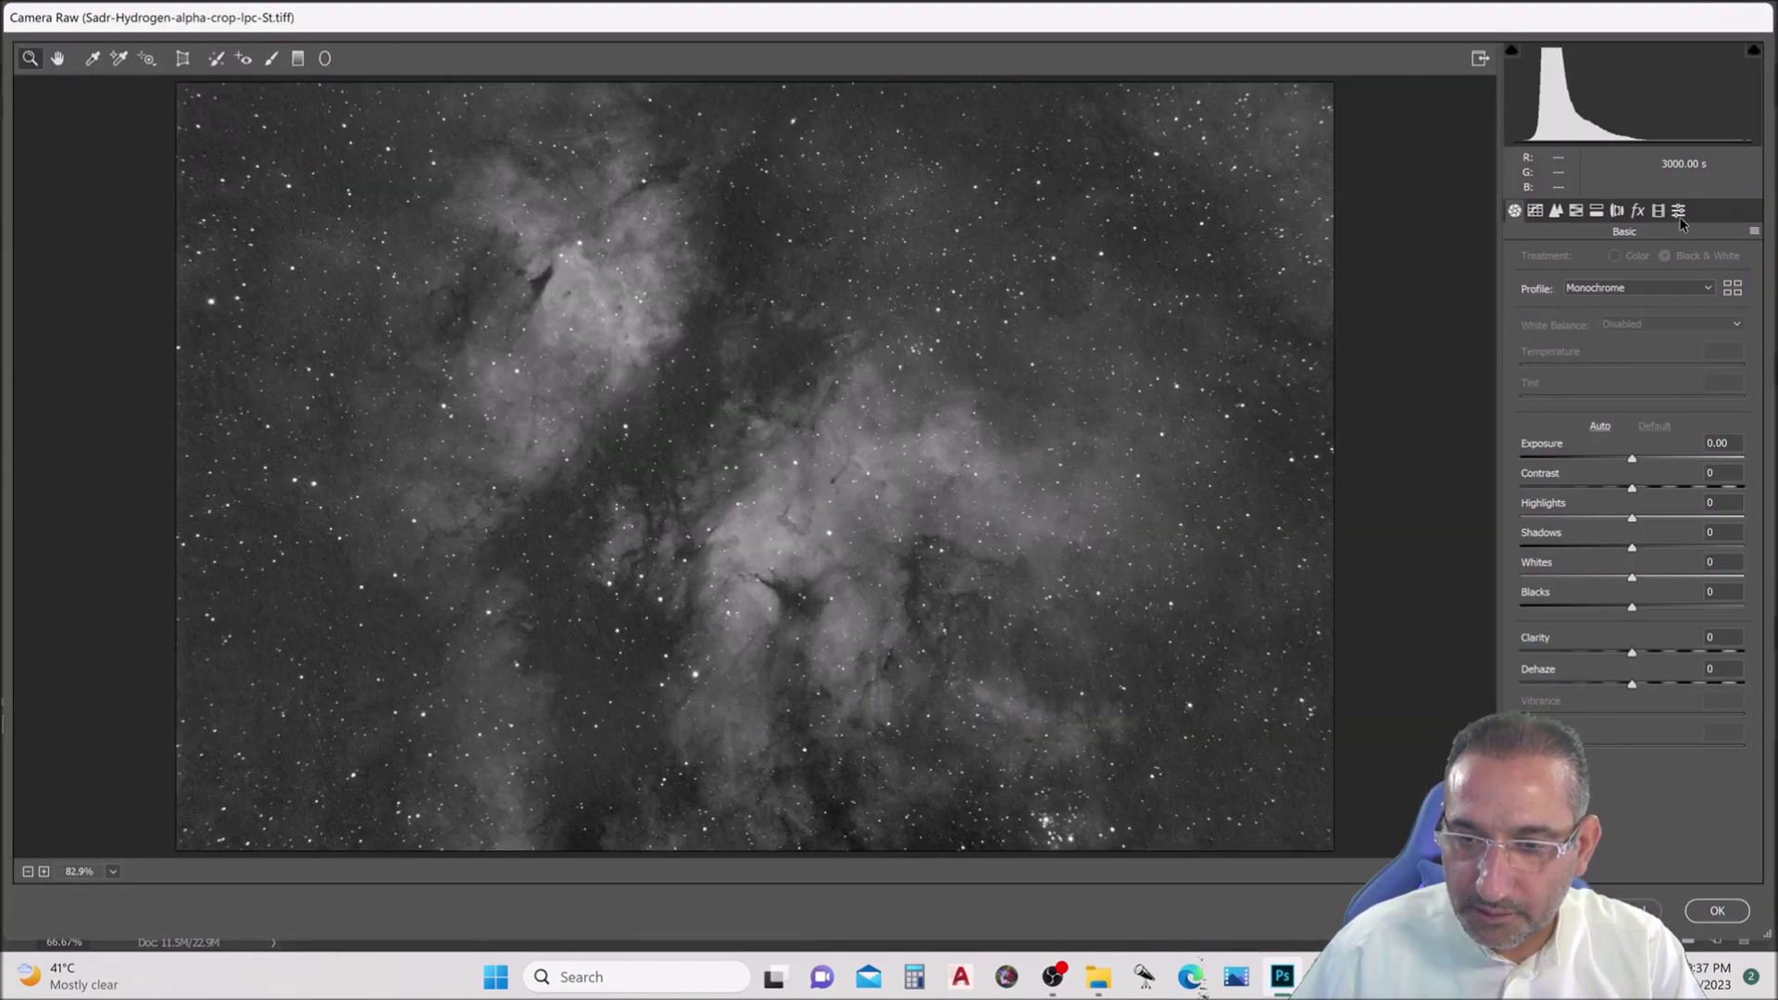
pyautogui.click(1679, 213)
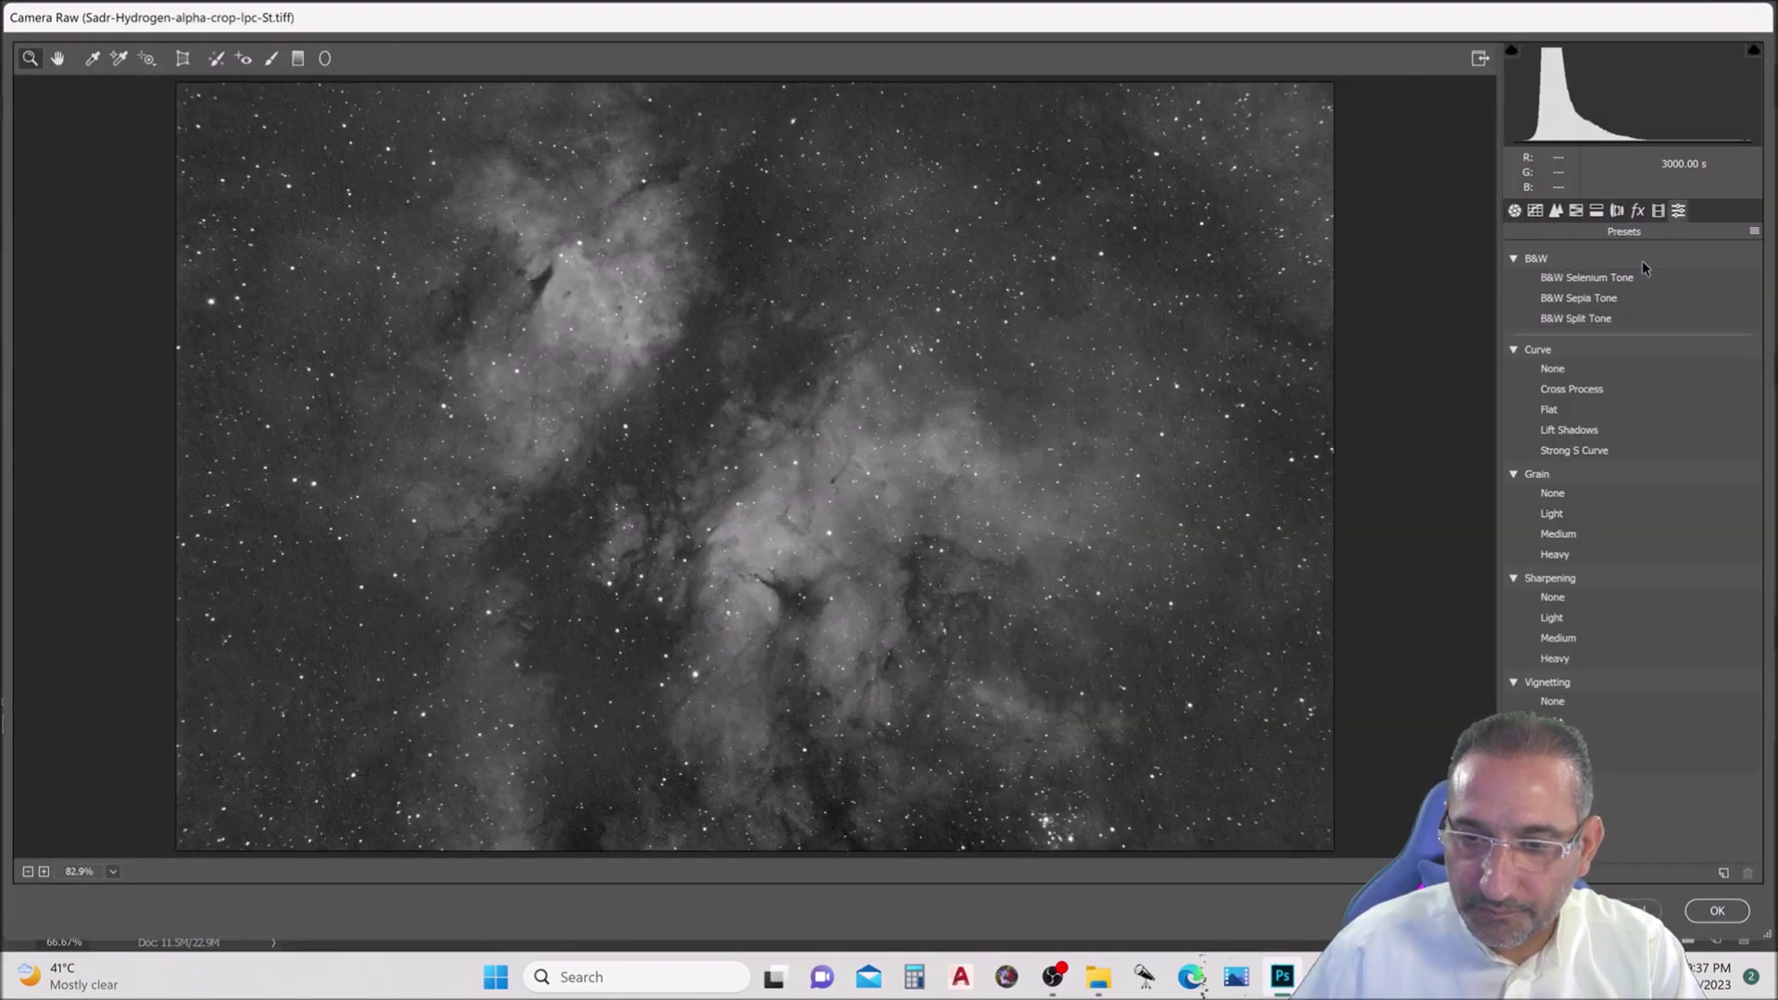